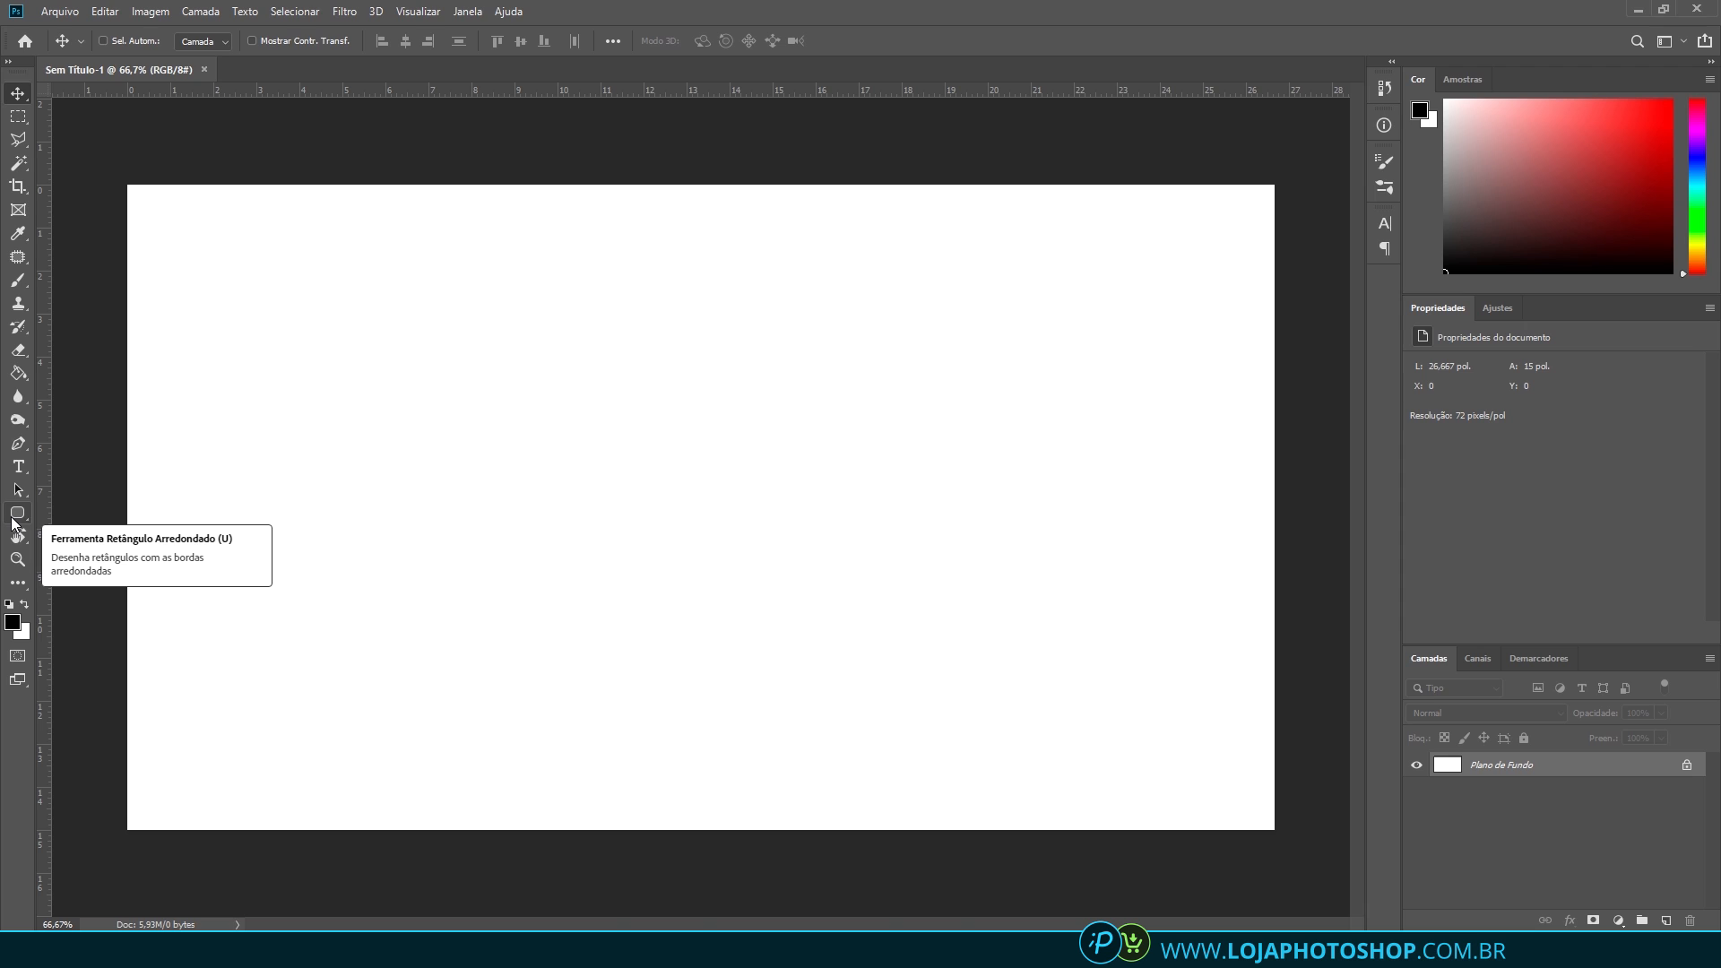
{"action": "left_click", "coordinate": [16, 517]}
{"action": "right_click", "coordinate": [17, 515]}
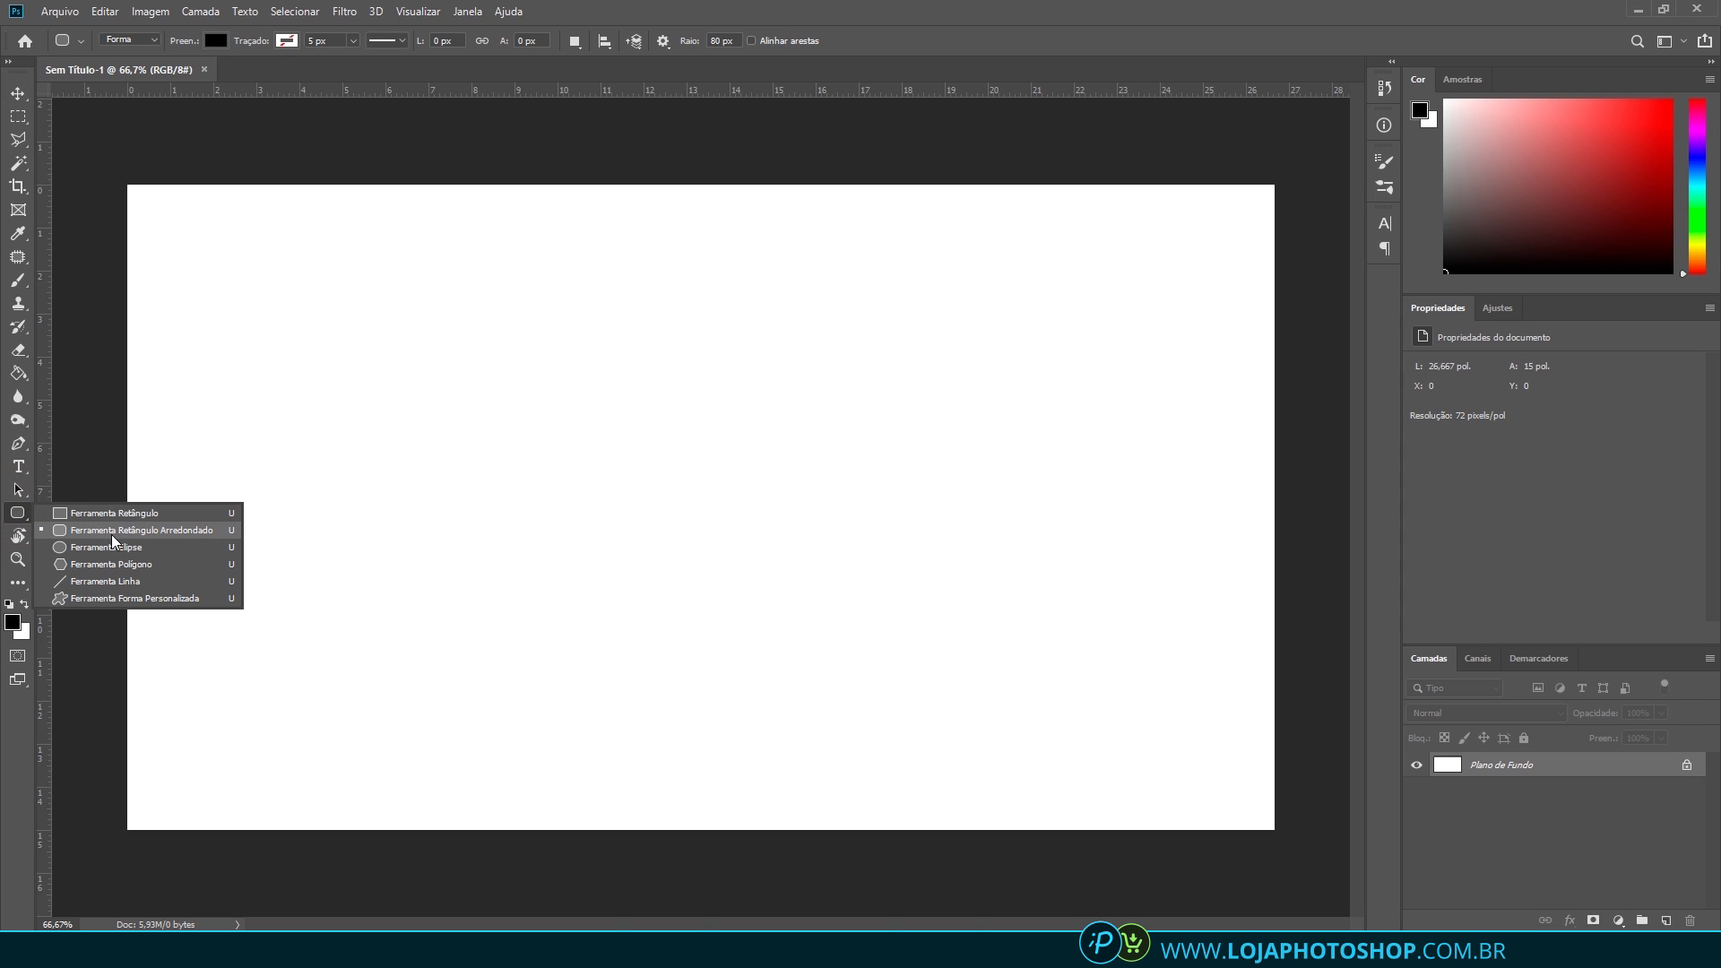
{"action": "left_click", "coordinate": [144, 531]}
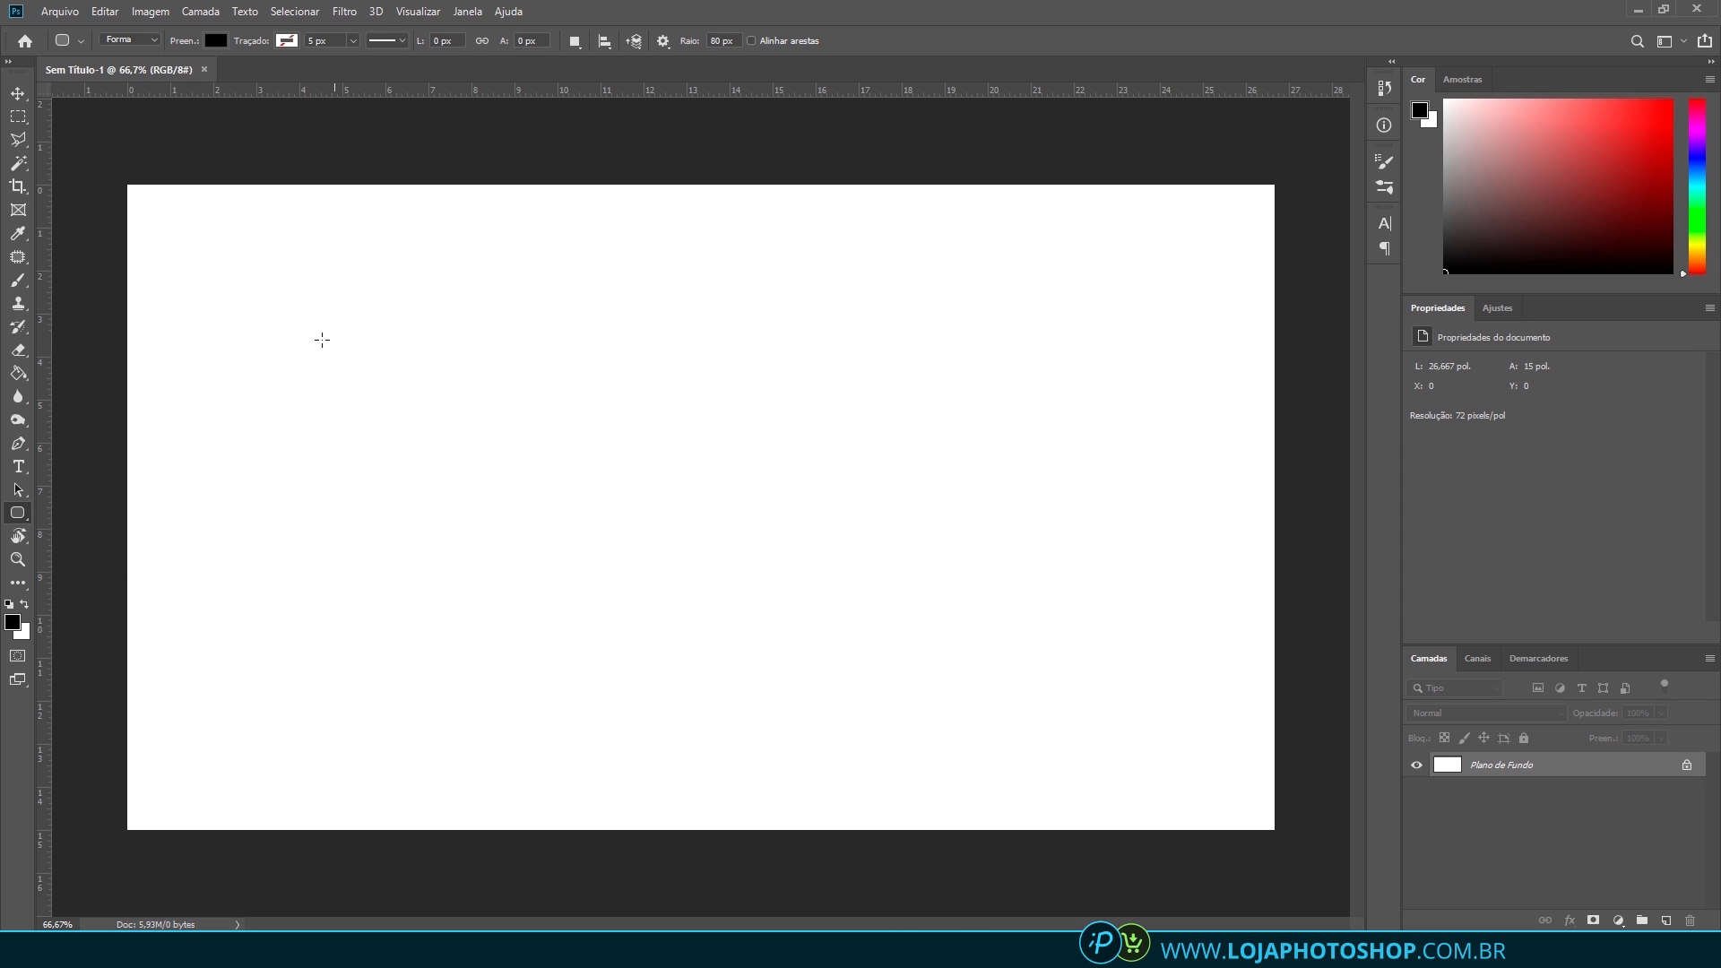
{"action": "left_click_drag", "start_coordinate": [247, 319], "coordinate": [388, 463]}
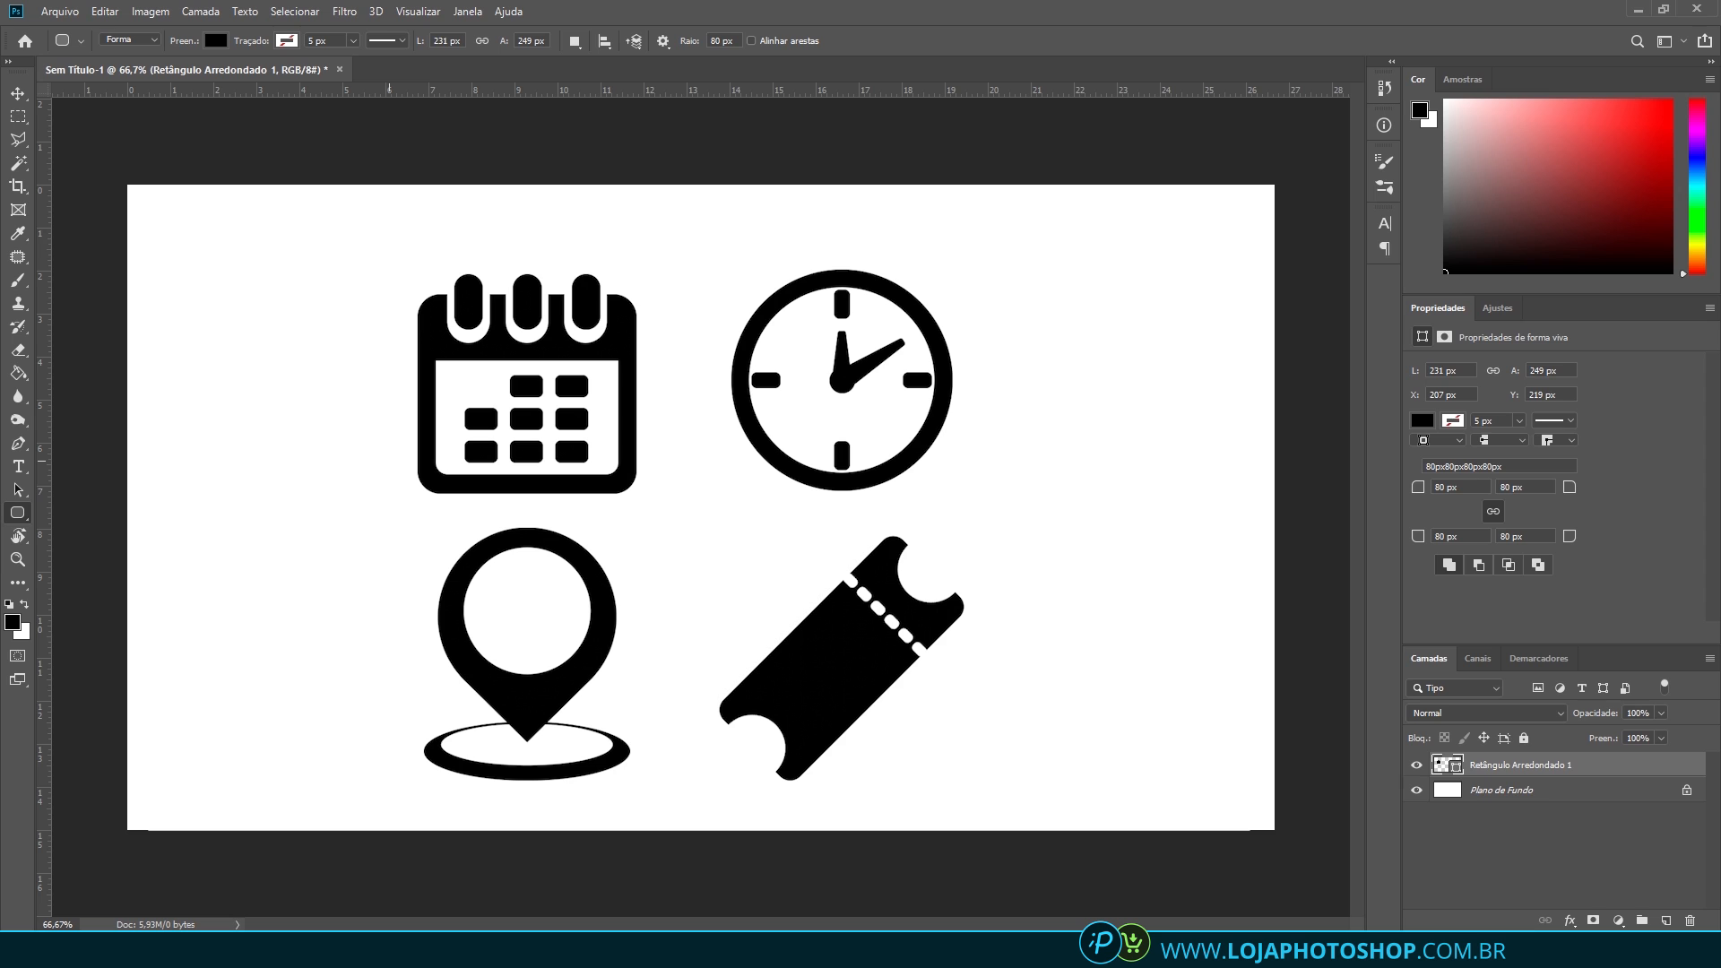
{"action": "key", "text": "Delete"}
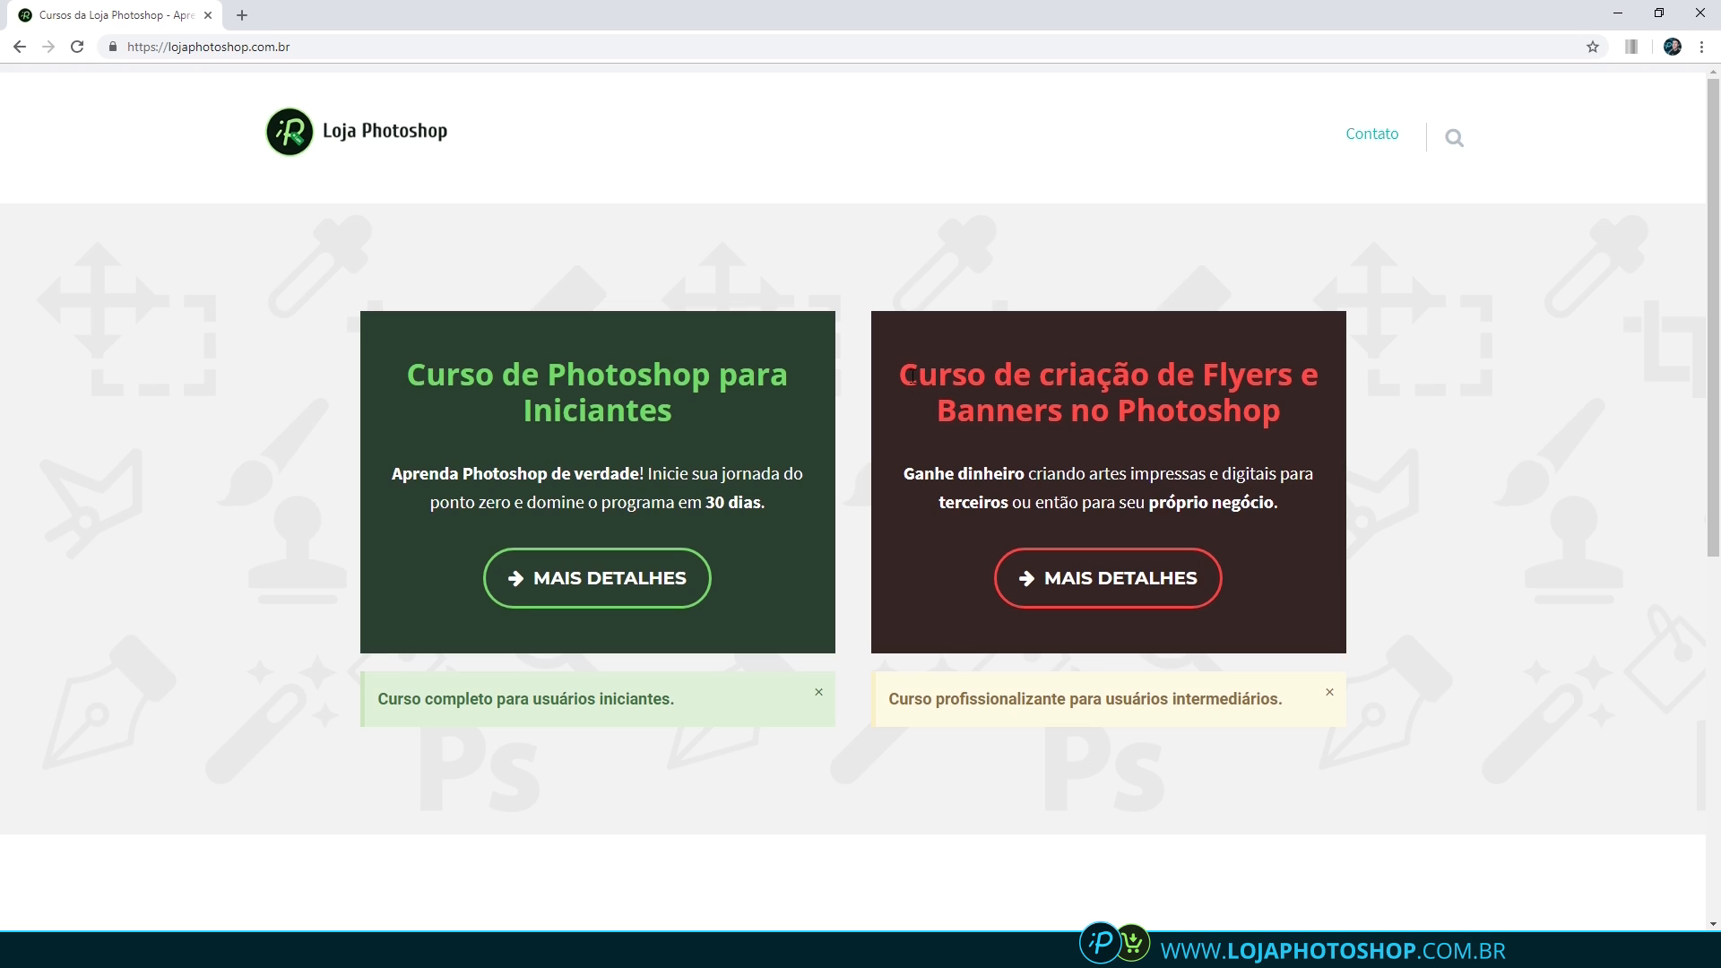
Switch to the browser and open the details page of the Photoshop flyers and banners course
{"action": "left_click_drag", "start_coordinate": [916, 374], "coordinate": [1220, 377]}
{"action": "left_click", "coordinate": [1199, 409]}
{"action": "left_click", "coordinate": [228, 47]}
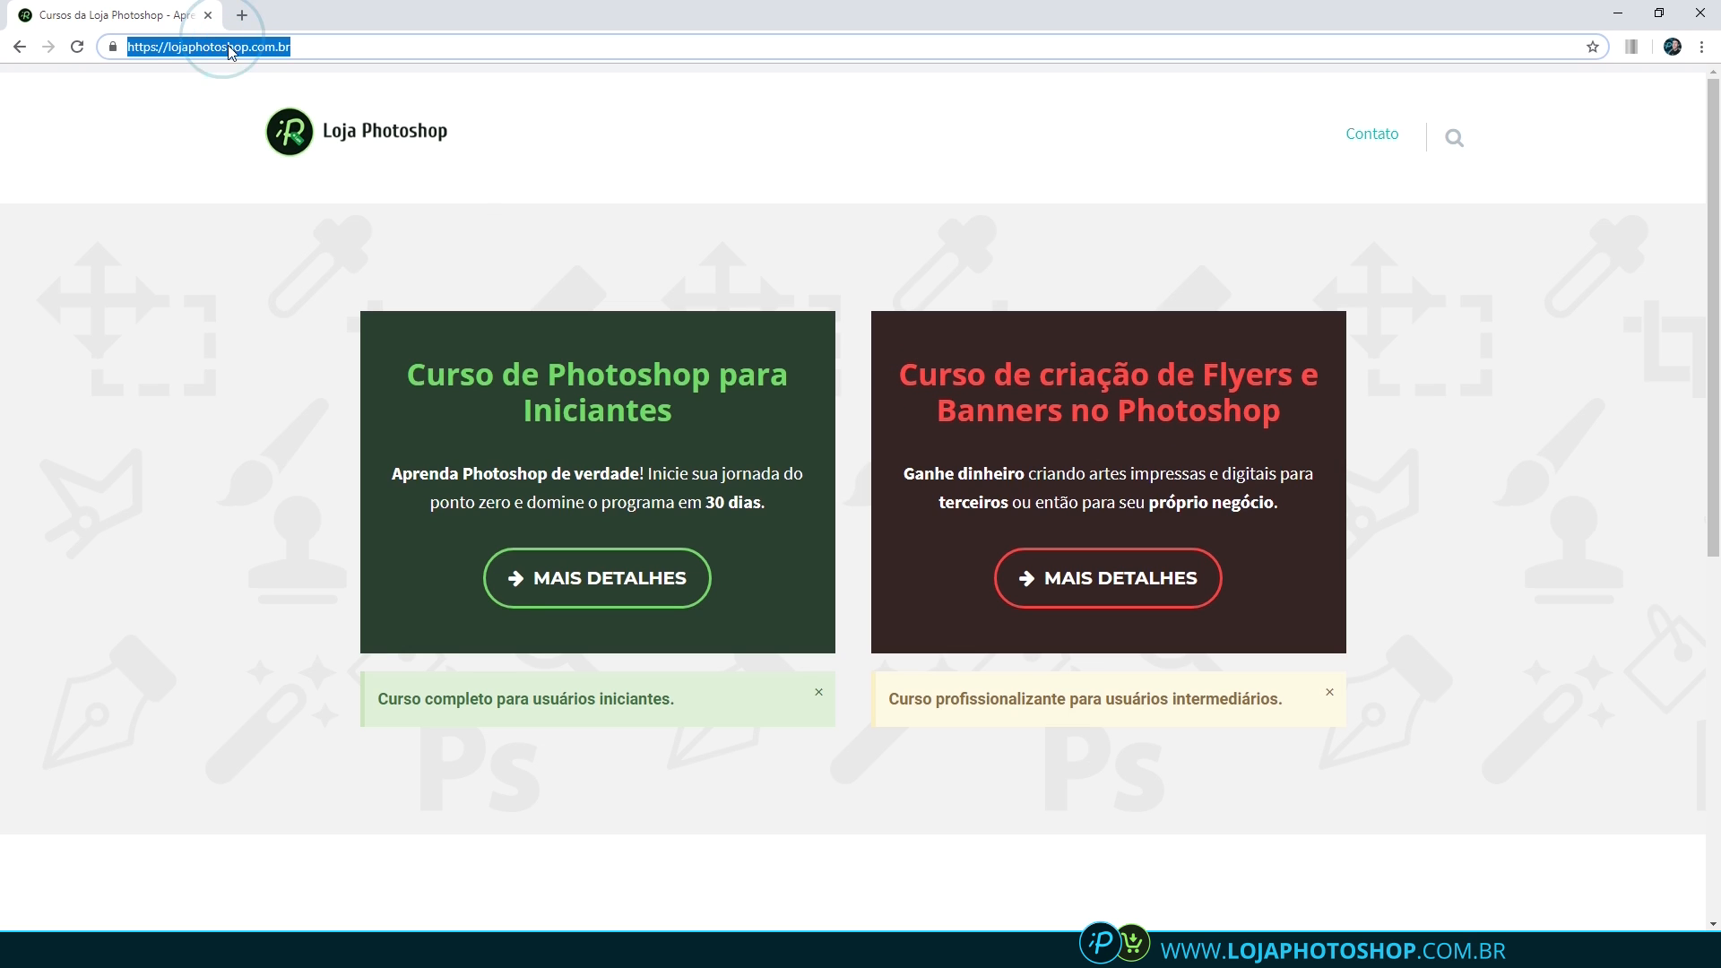
{"action": "left_click", "coordinate": [1075, 592]}
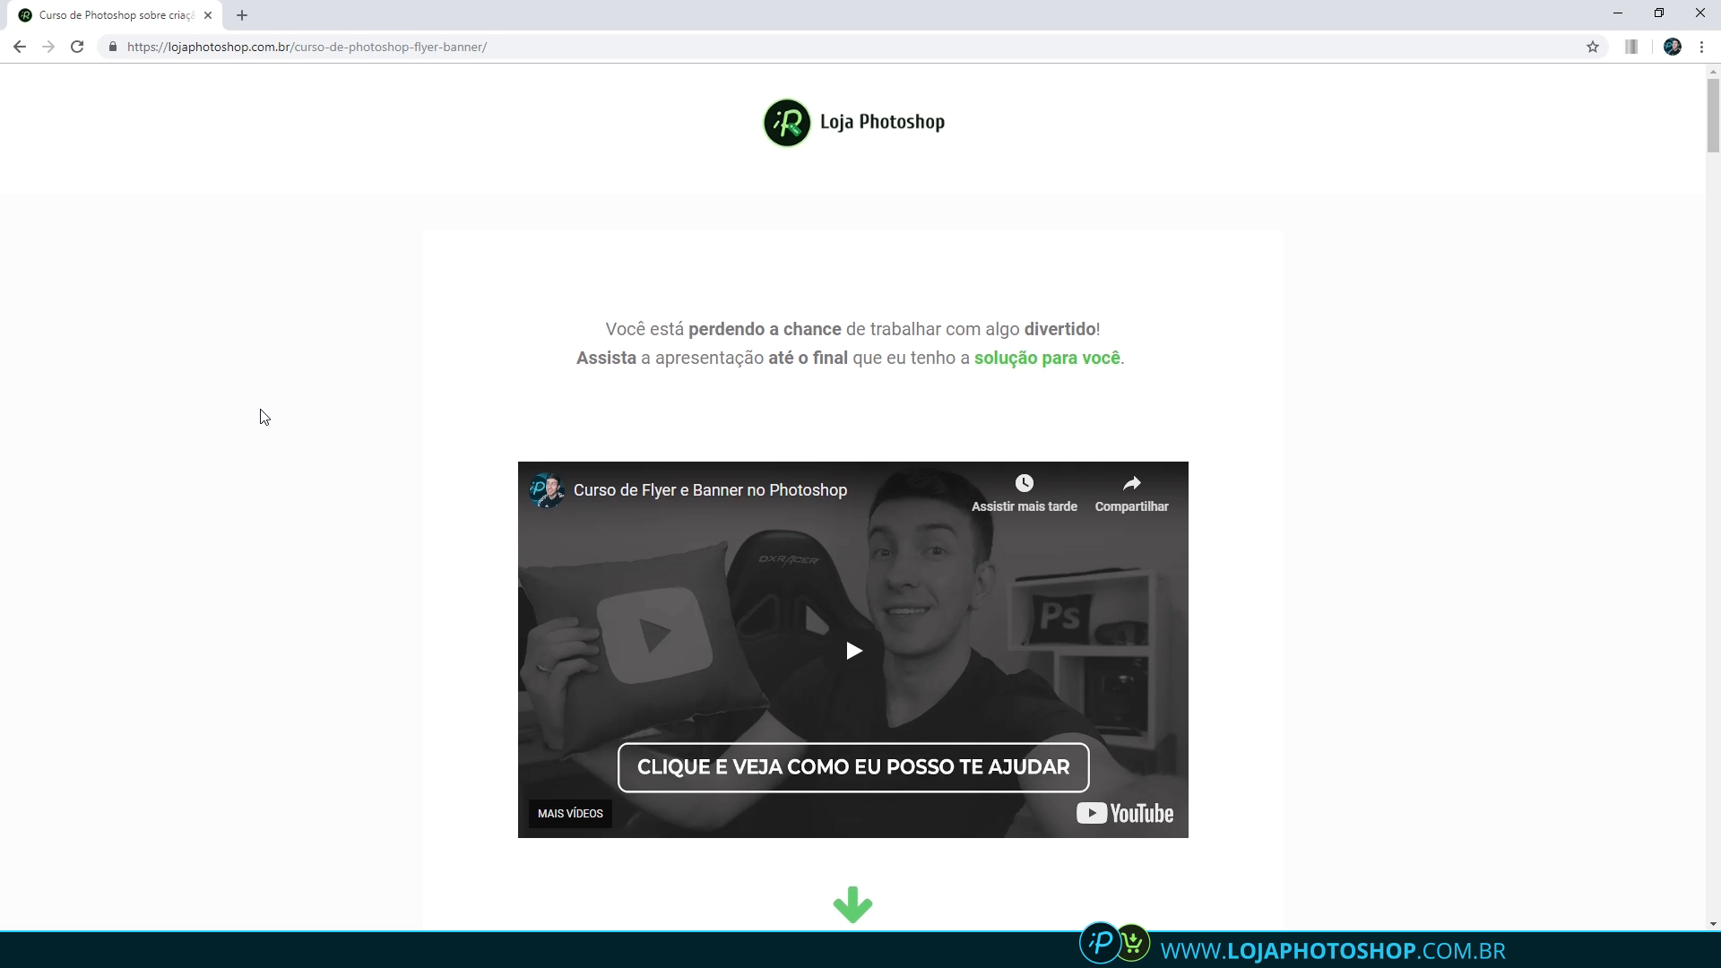
Look through the course page's offer and its gallery of example flyers and banners
{"action": "scroll", "coordinate": [269, 422], "scroll_direction": "down", "scroll_amount": 2}
{"action": "scroll", "coordinate": [279, 504], "scroll_direction": "down", "scroll_amount": 5}
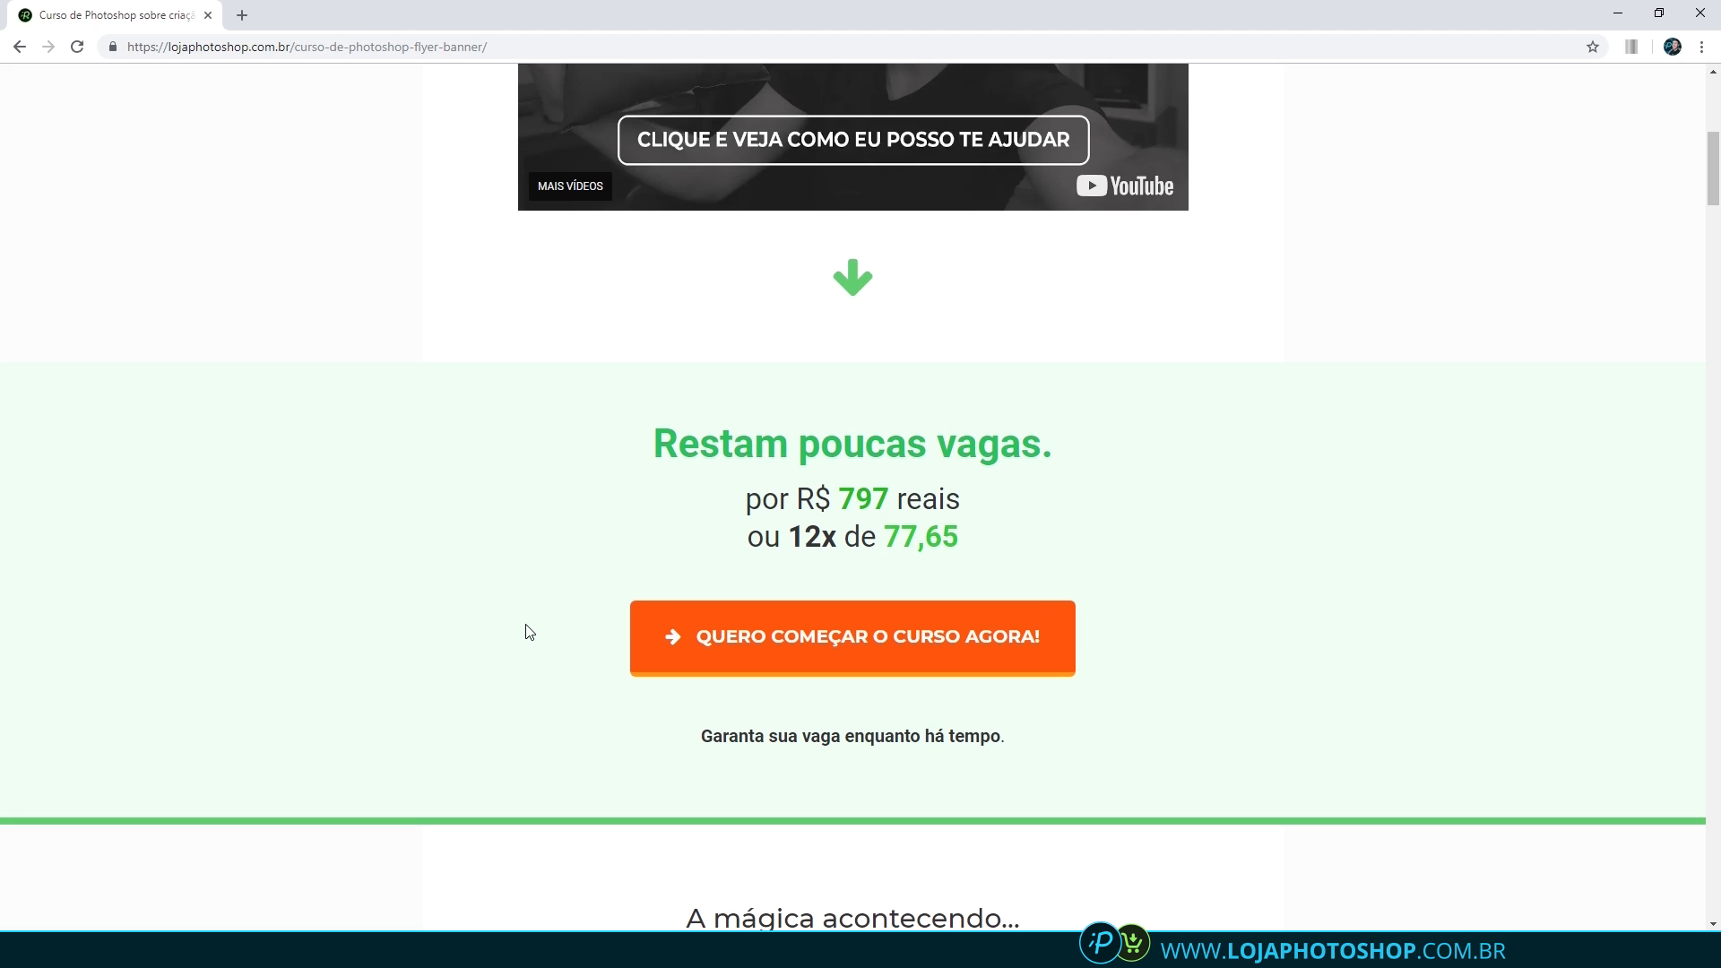
{"action": "scroll", "coordinate": [529, 632], "scroll_direction": "down", "scroll_amount": 8}
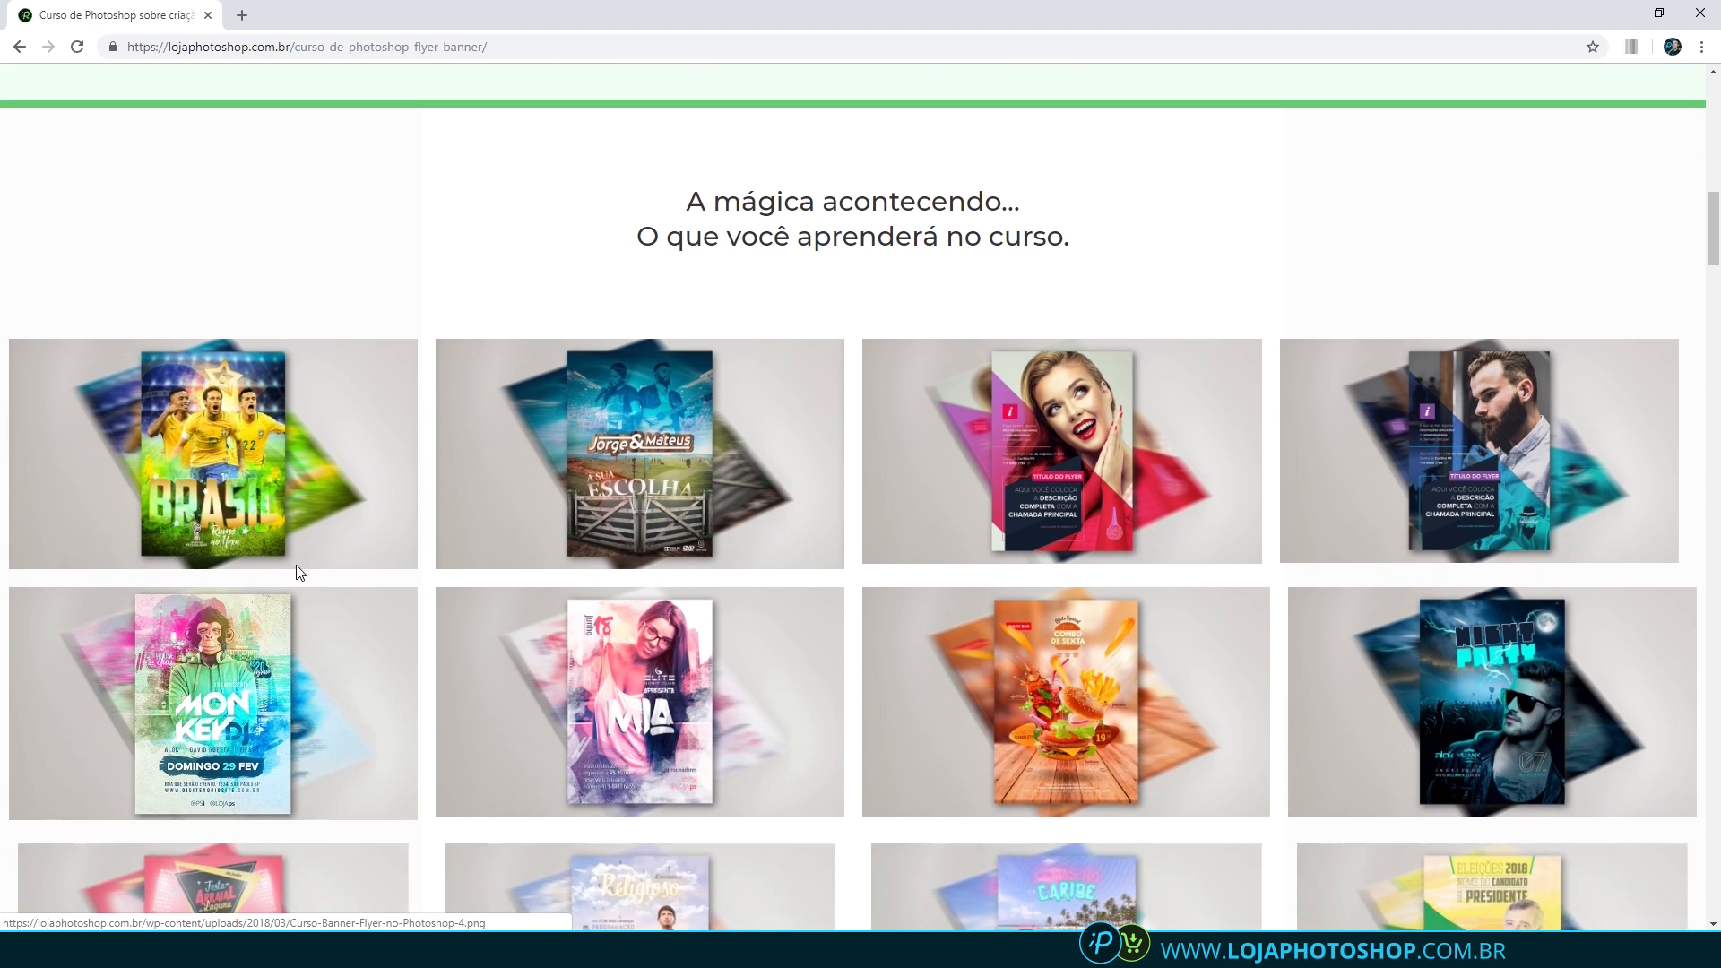
{"action": "scroll", "coordinate": [301, 572], "scroll_direction": "down", "scroll_amount": 3}
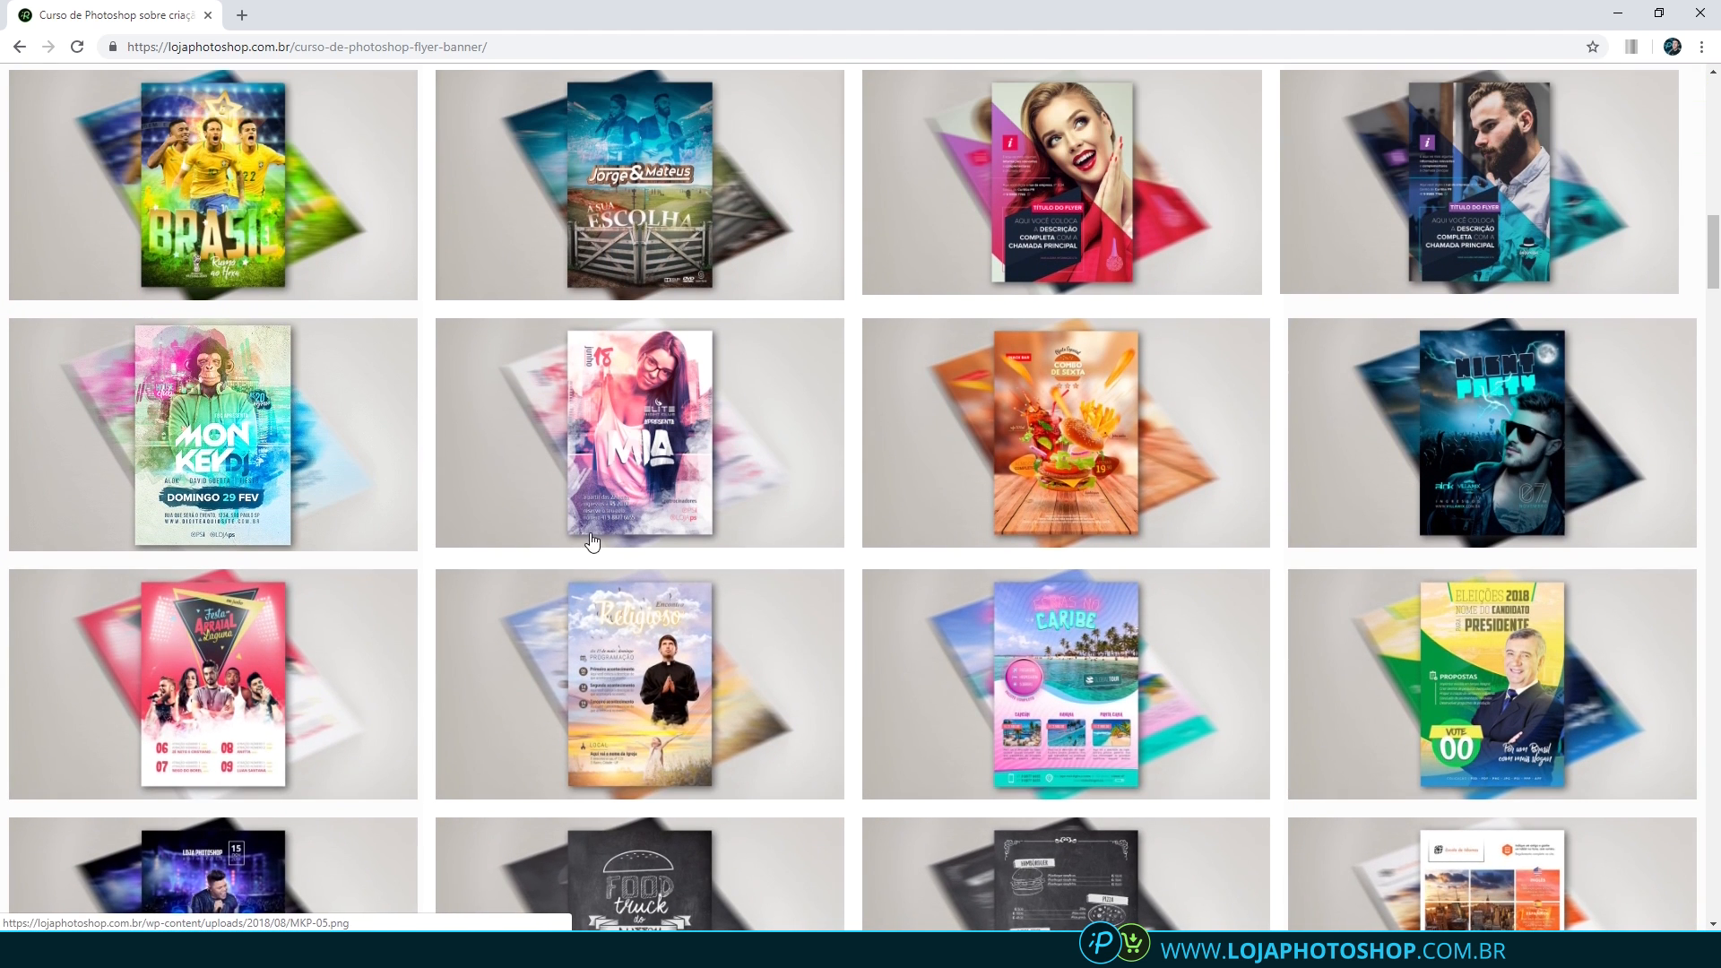
{"action": "scroll", "coordinate": [592, 540], "scroll_direction": "down", "scroll_amount": 1}
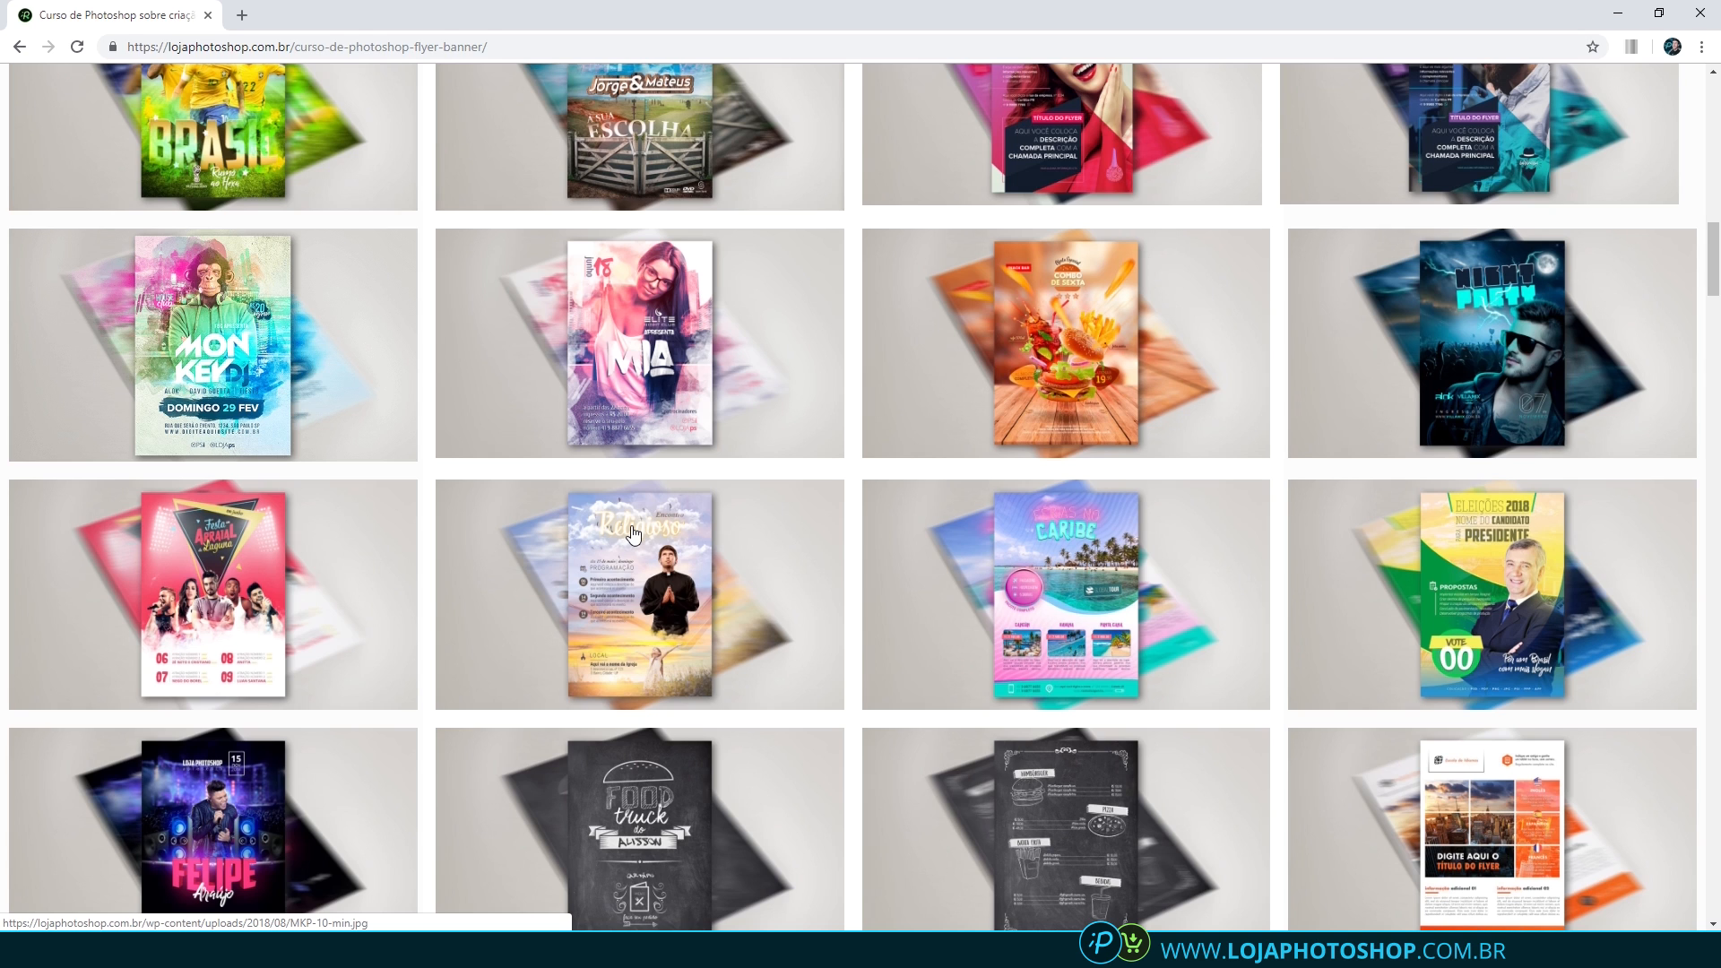
{"action": "scroll", "coordinate": [915, 538], "scroll_direction": "down", "scroll_amount": 3}
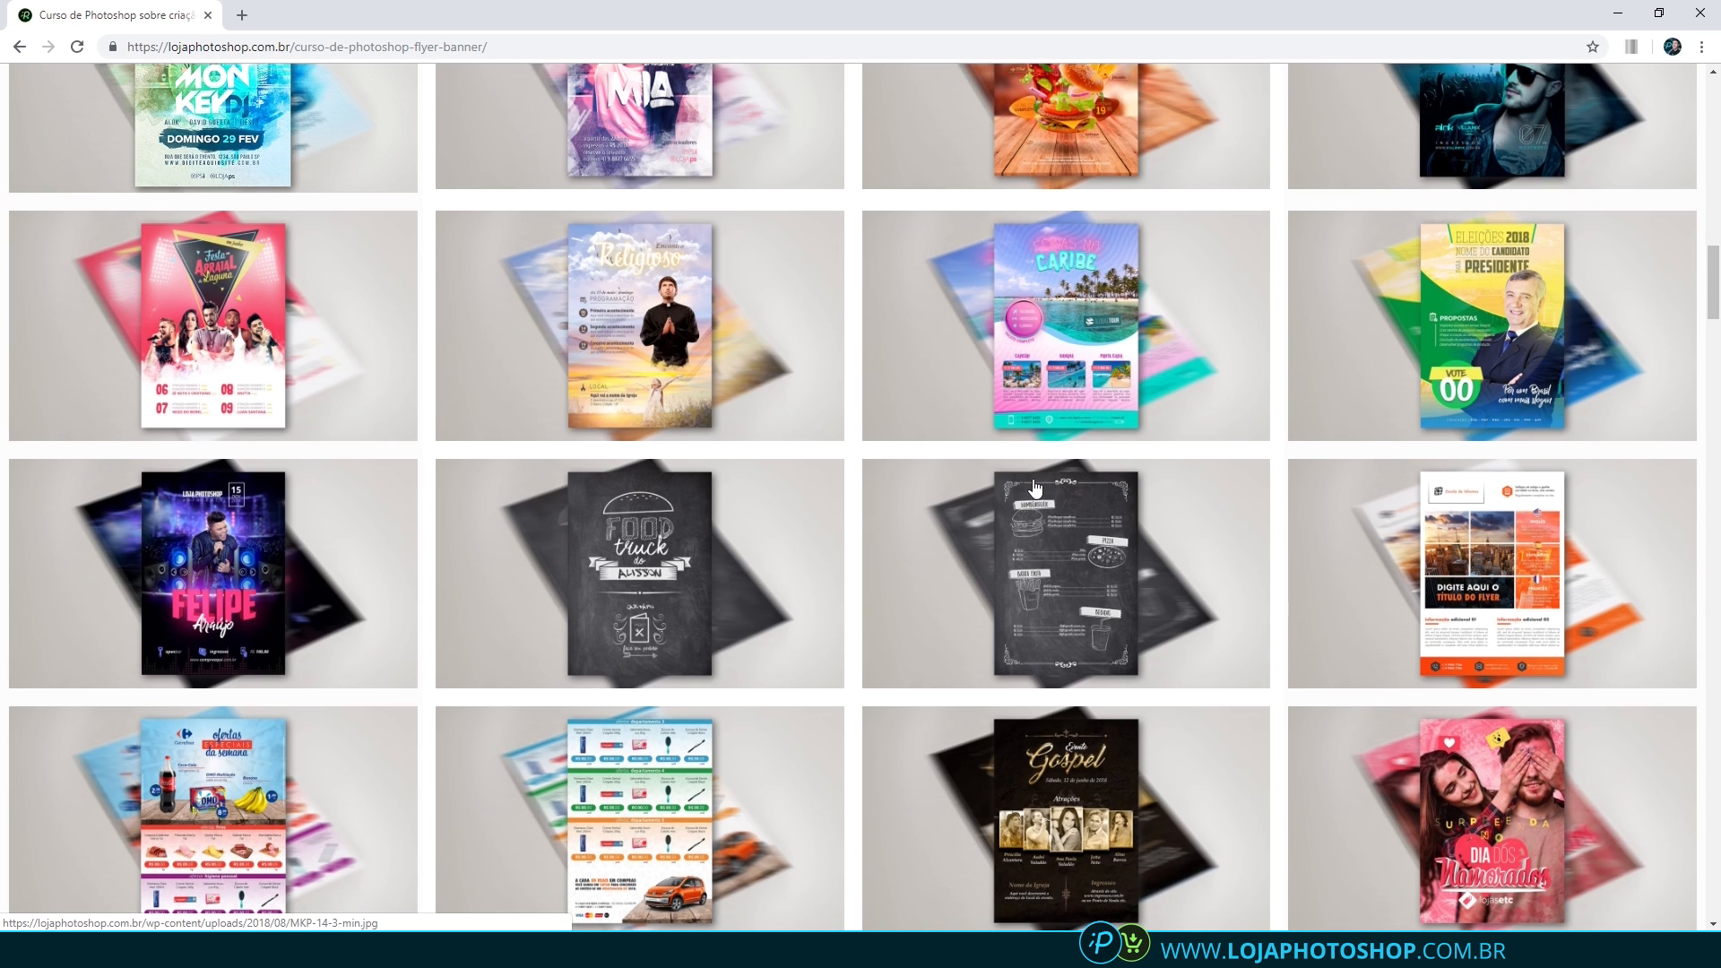
{"action": "scroll", "coordinate": [1022, 446], "scroll_direction": "down", "scroll_amount": 1}
{"action": "scroll", "coordinate": [1022, 445], "scroll_direction": "down", "scroll_amount": 1}
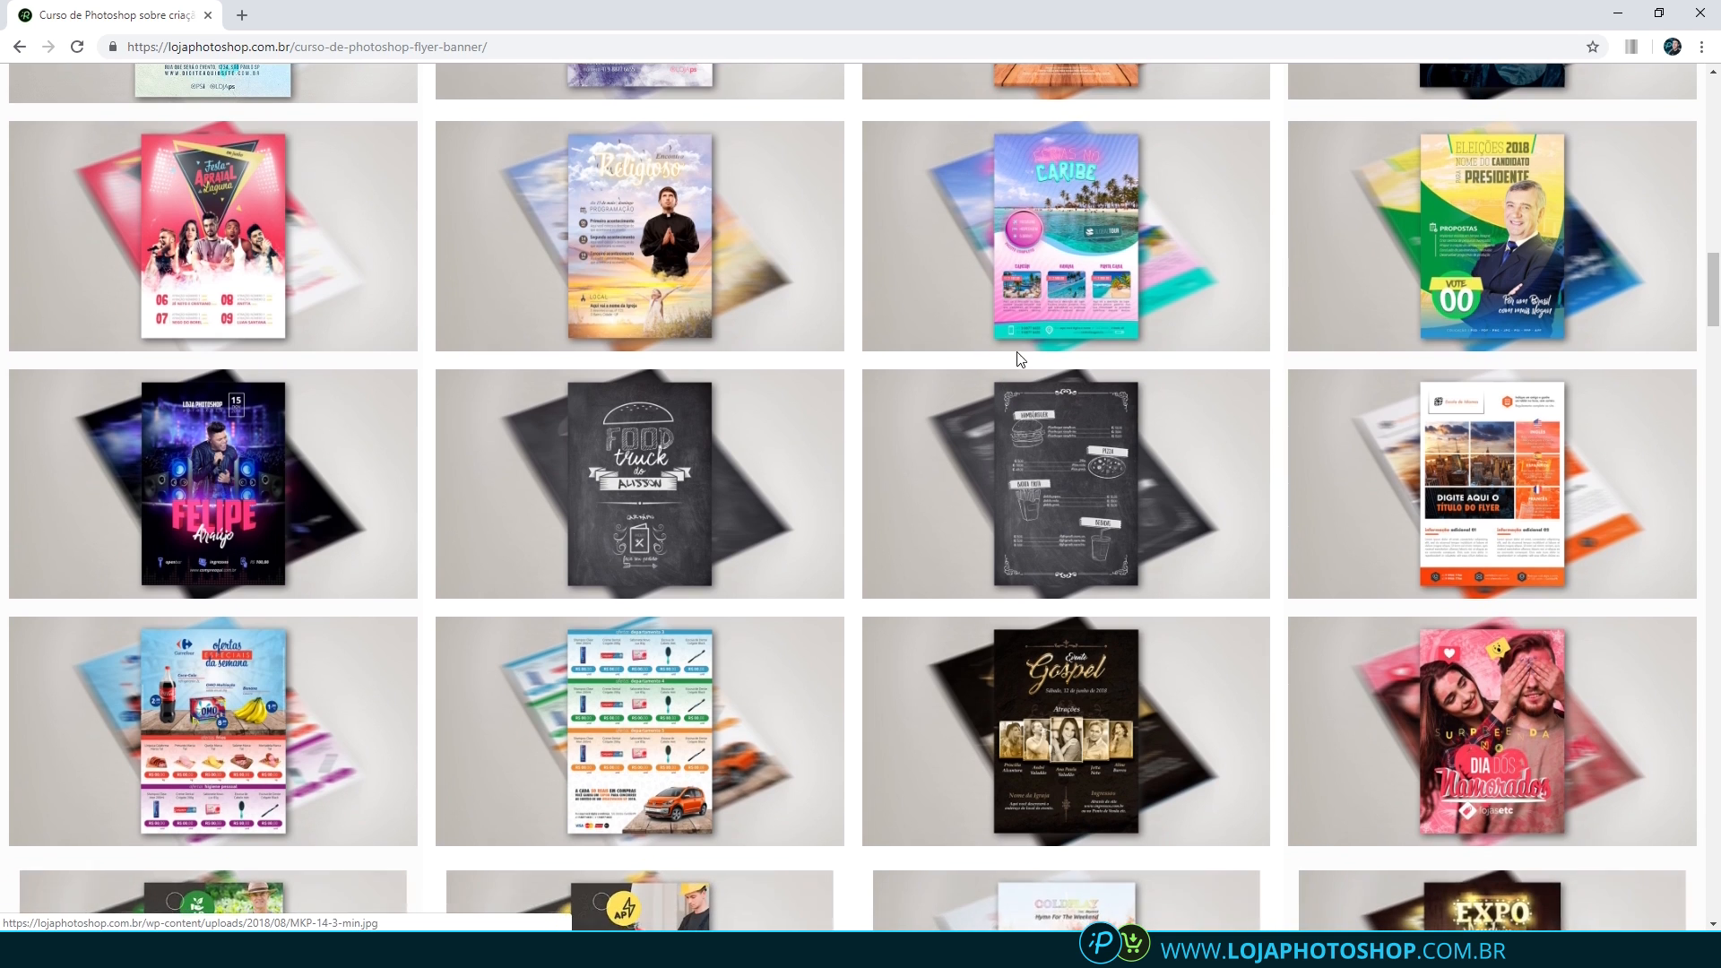
{"action": "scroll", "coordinate": [1033, 360], "scroll_direction": "down", "scroll_amount": 2}
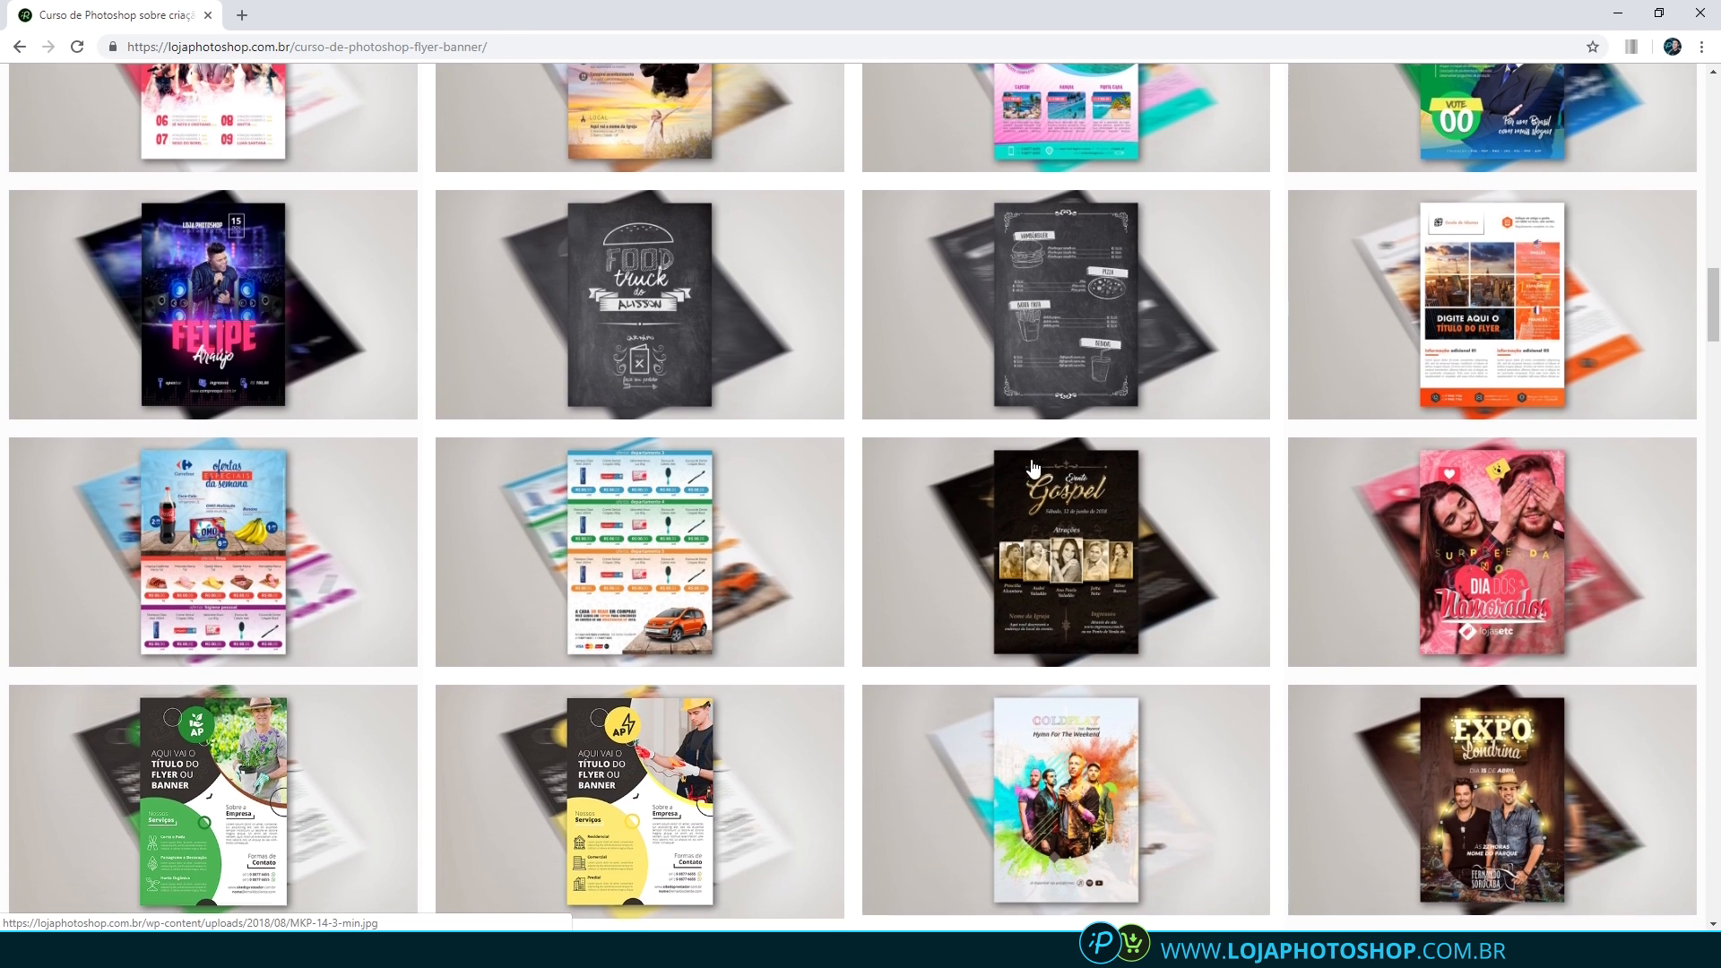
{"action": "scroll", "coordinate": [861, 576], "scroll_direction": "down", "scroll_amount": 1}
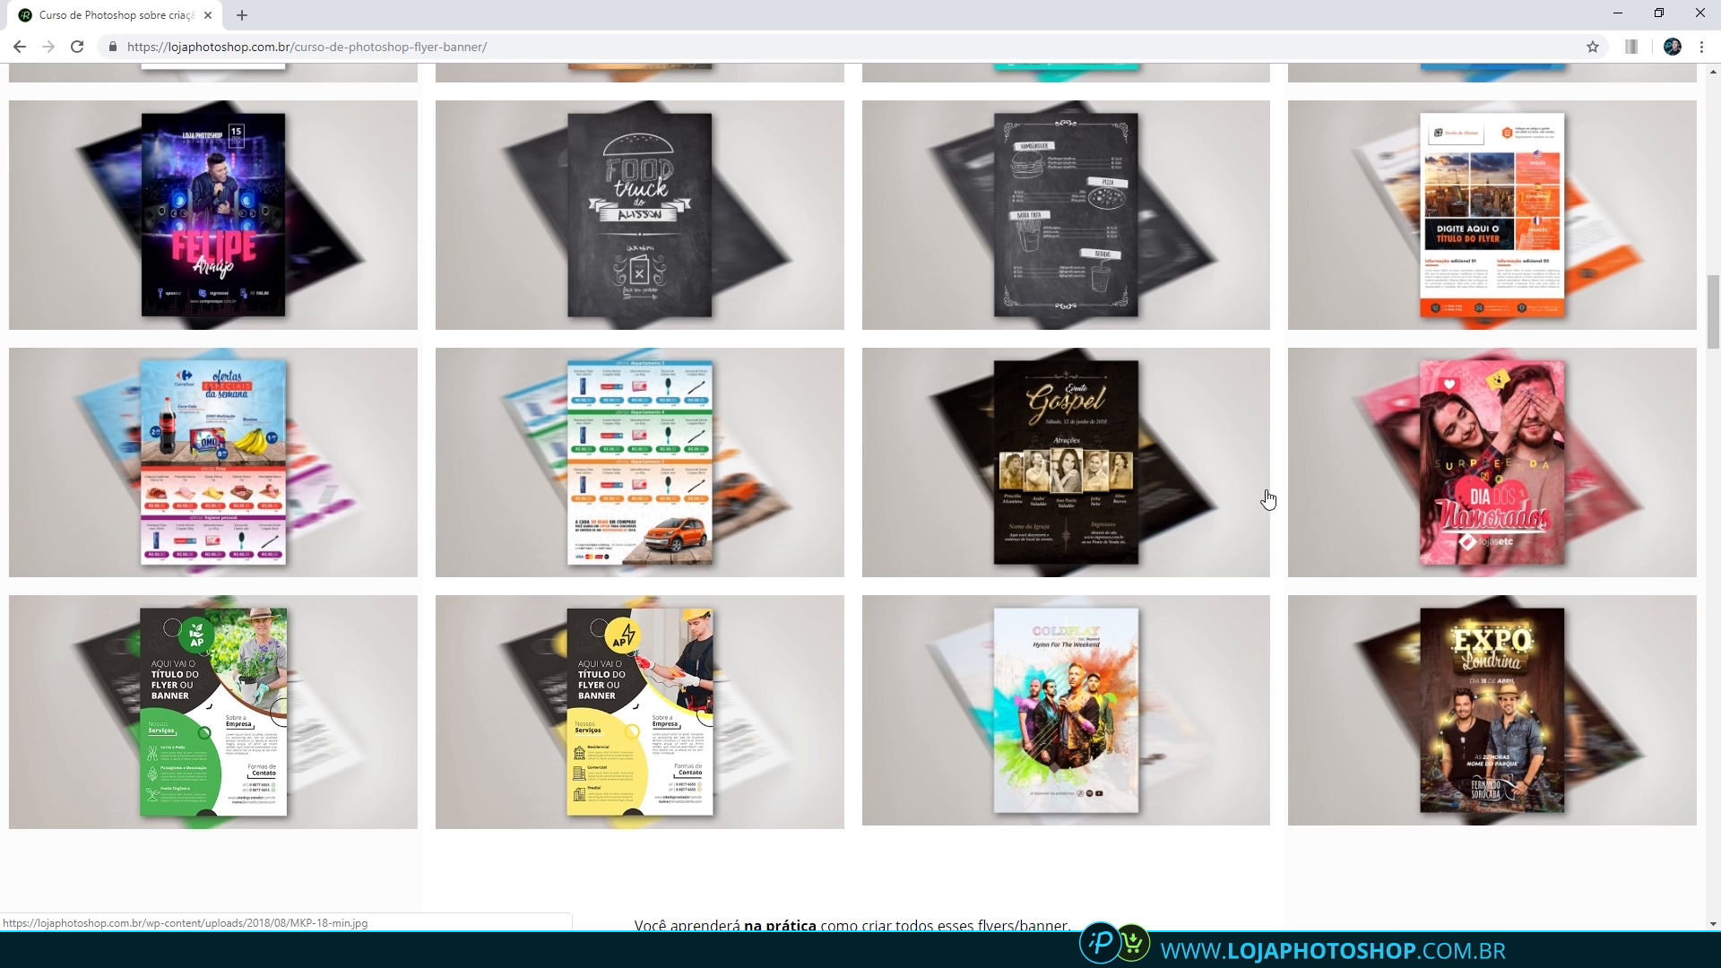
{"action": "scroll", "coordinate": [1284, 482], "scroll_direction": "up", "scroll_amount": 15}
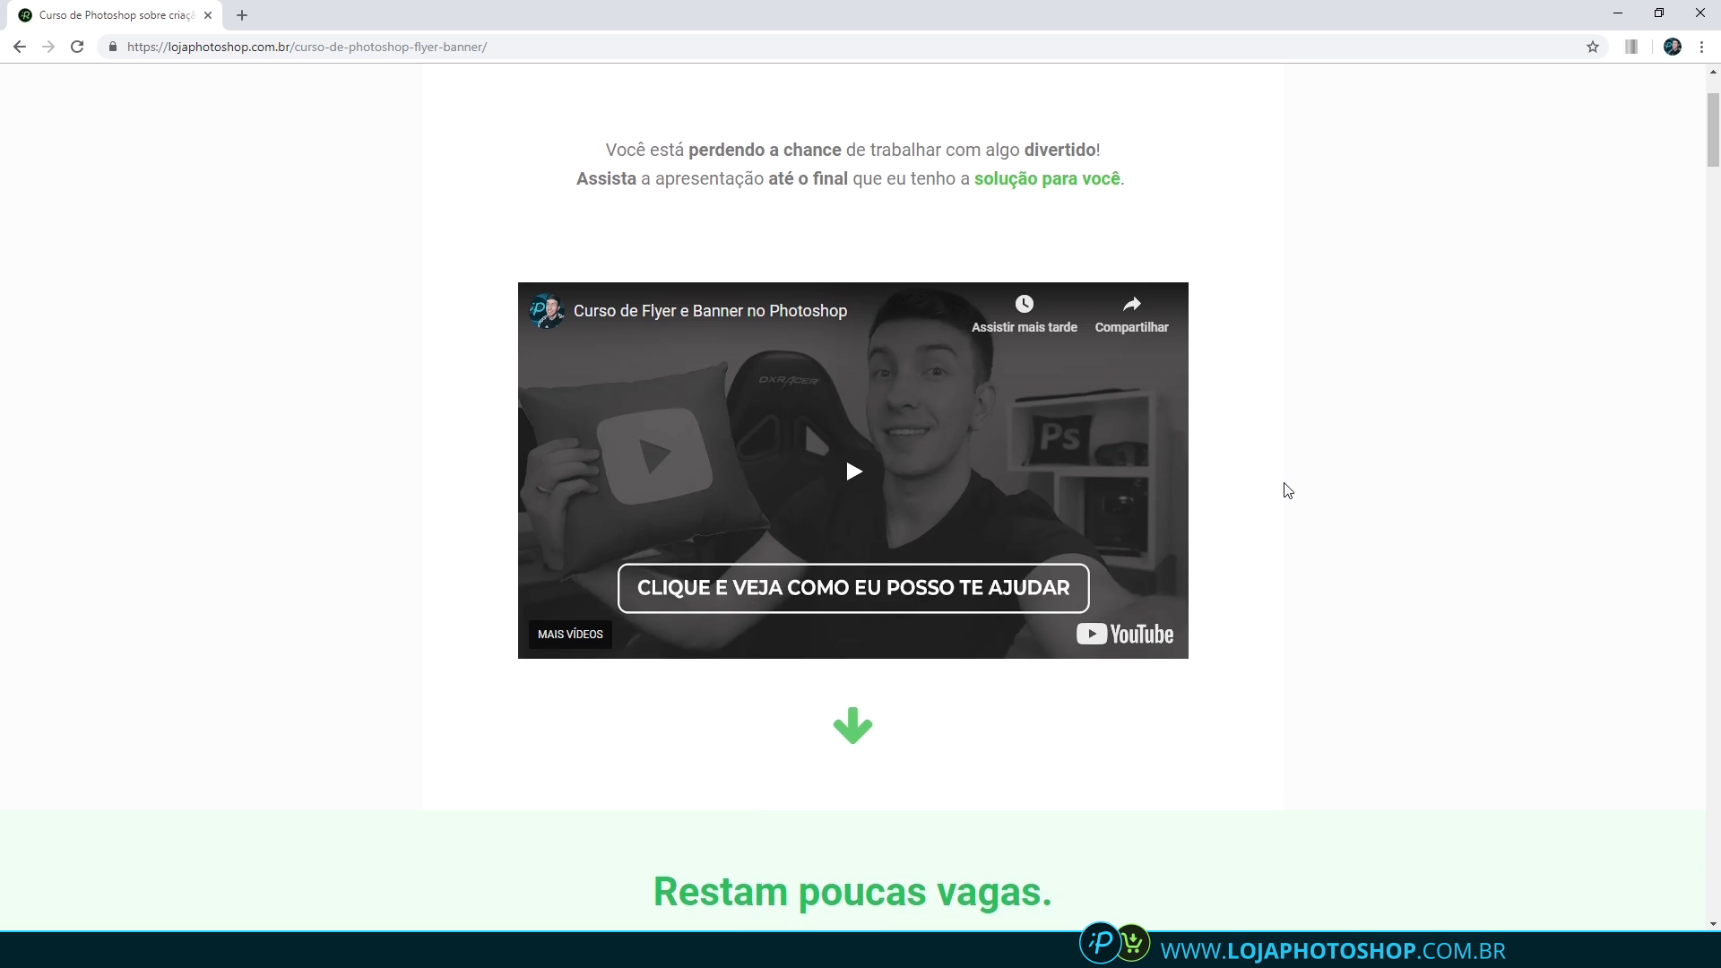
{"action": "scroll", "coordinate": [1283, 487], "scroll_direction": "down", "scroll_amount": 2}
{"action": "scroll", "coordinate": [1283, 487], "scroll_direction": "down", "scroll_amount": 3}
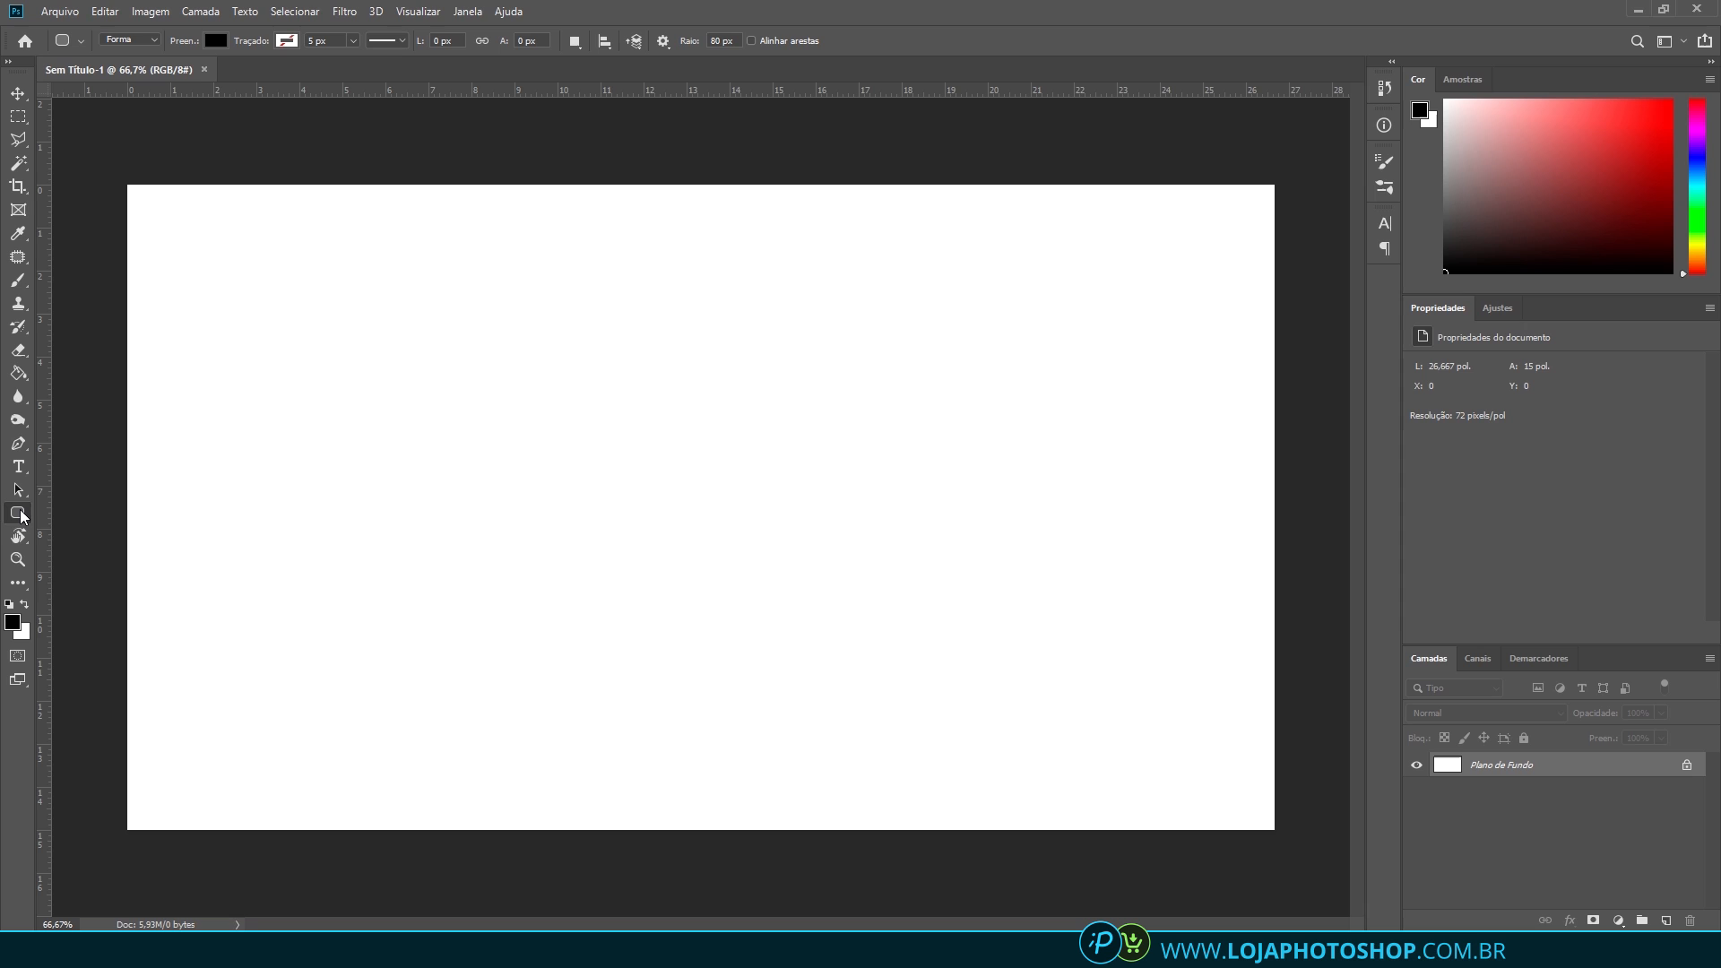
Switch back to Photoshop and draw a black rounded rectangle about 382 × 348 px with a 40 px corner radius on the canvas
{"action": "right_click", "coordinate": [20, 515]}
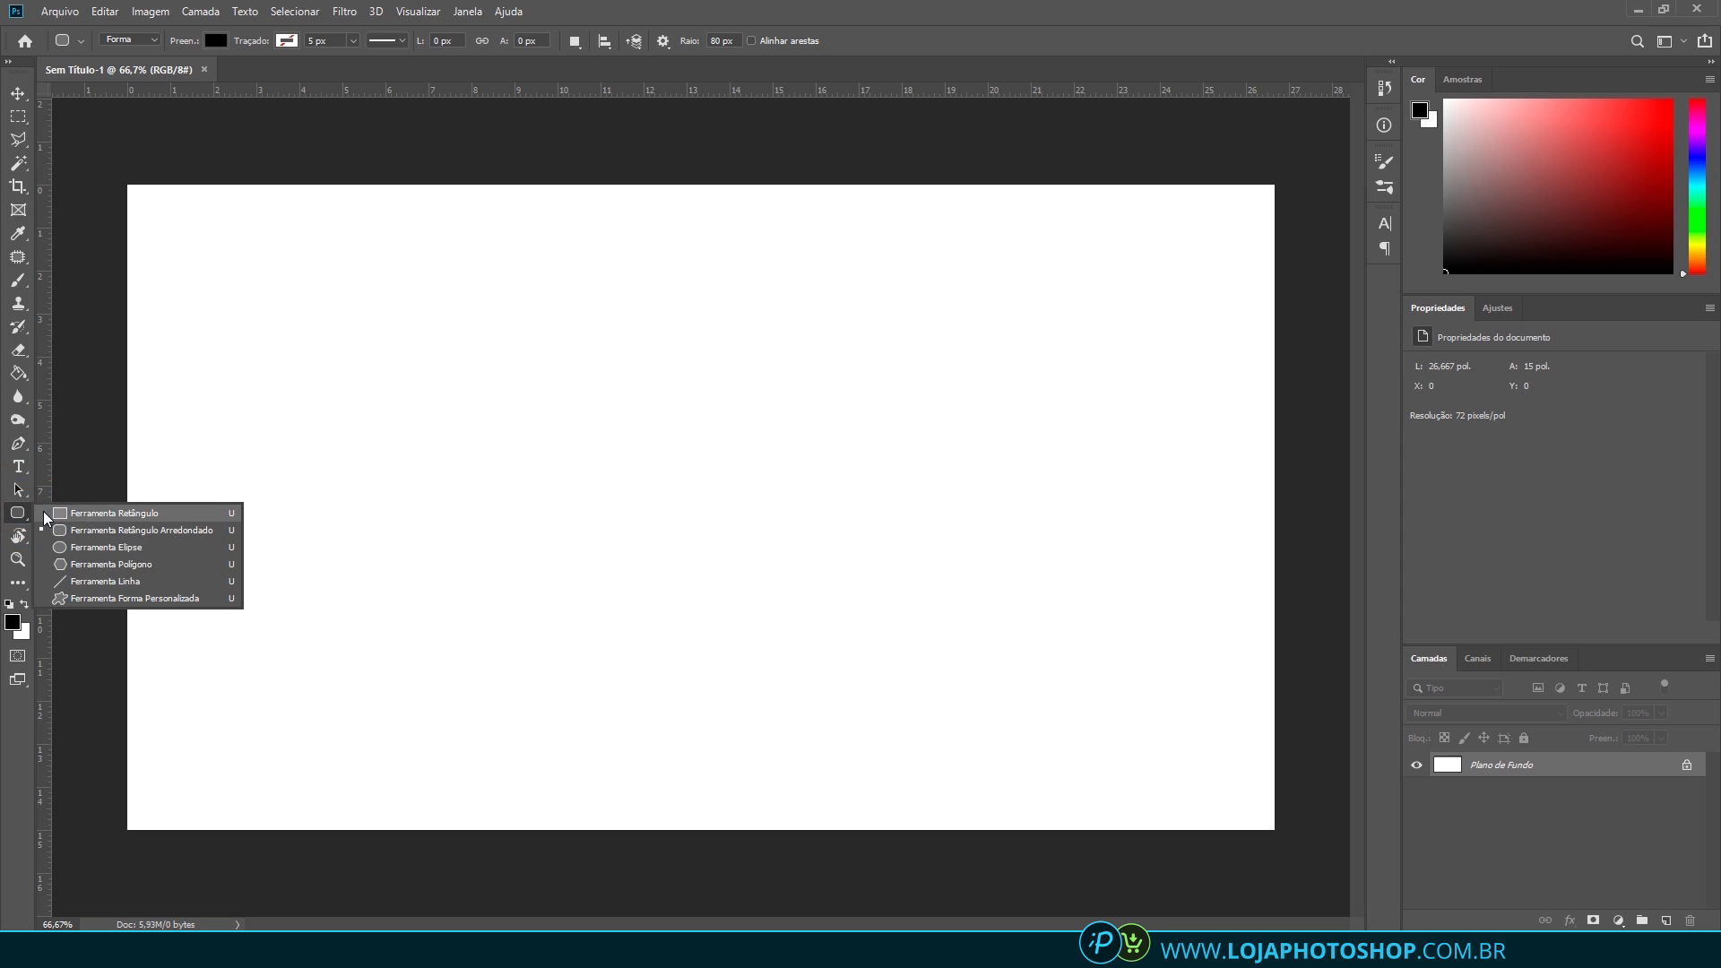
{"action": "left_click", "coordinate": [123, 546]}
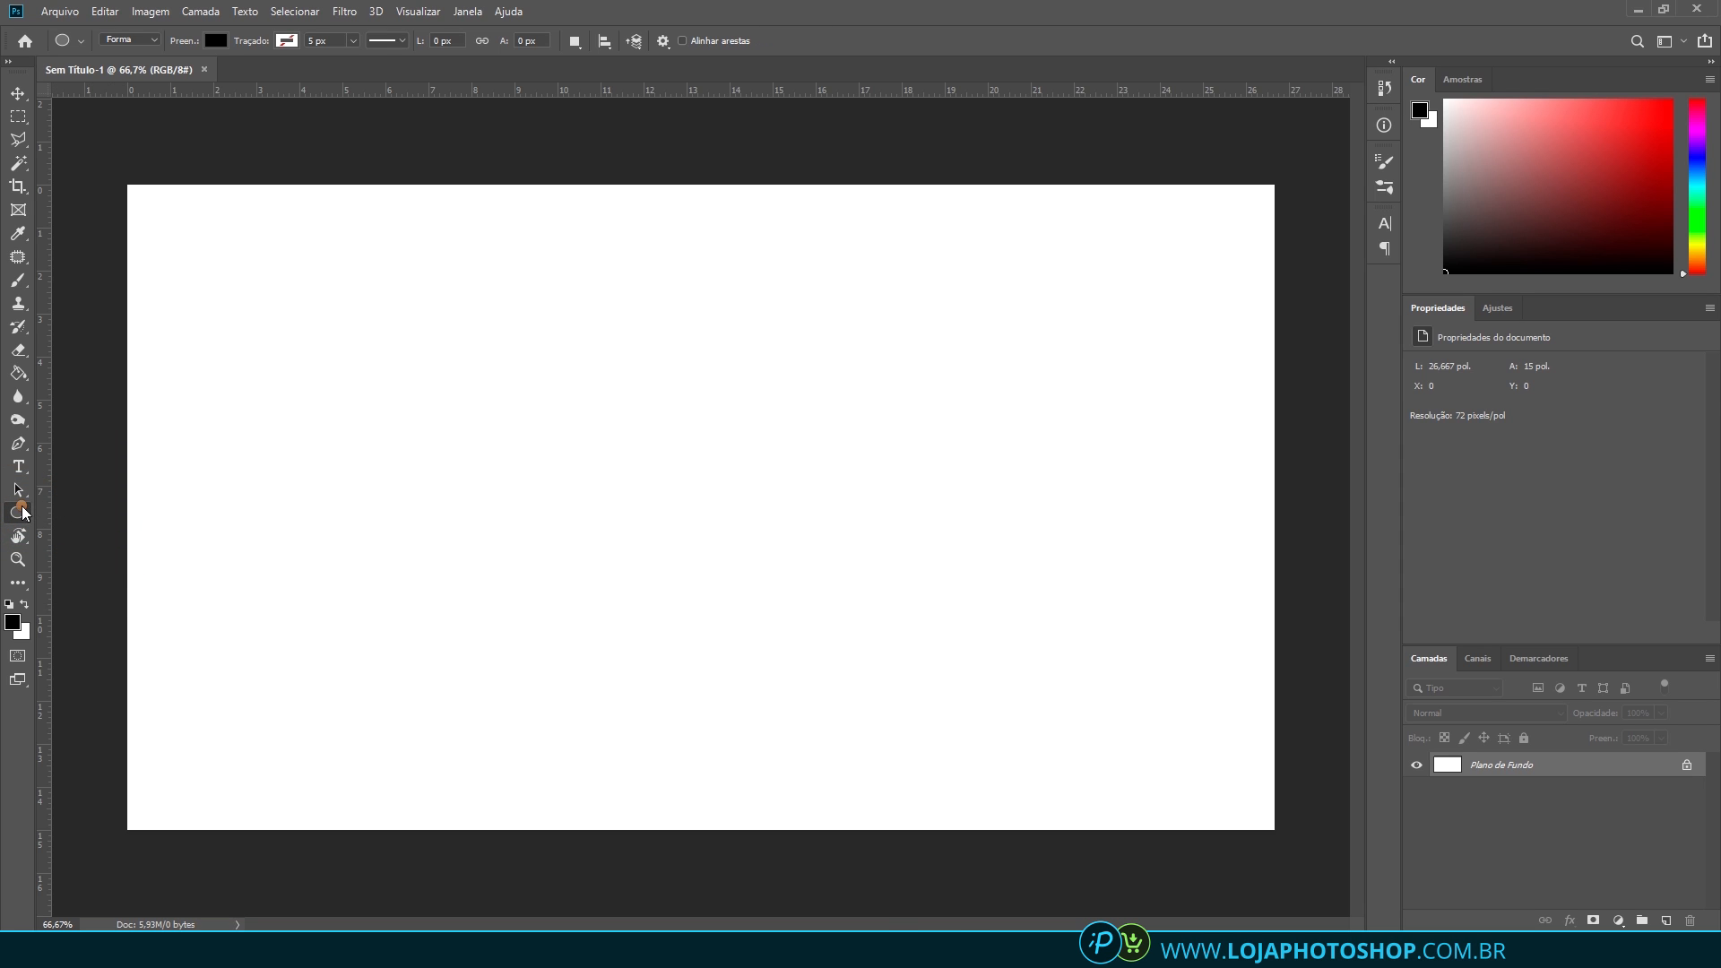
{"action": "right_click", "coordinate": [18, 513]}
{"action": "left_click", "coordinate": [84, 530]}
{"action": "double_click", "coordinate": [715, 41]}
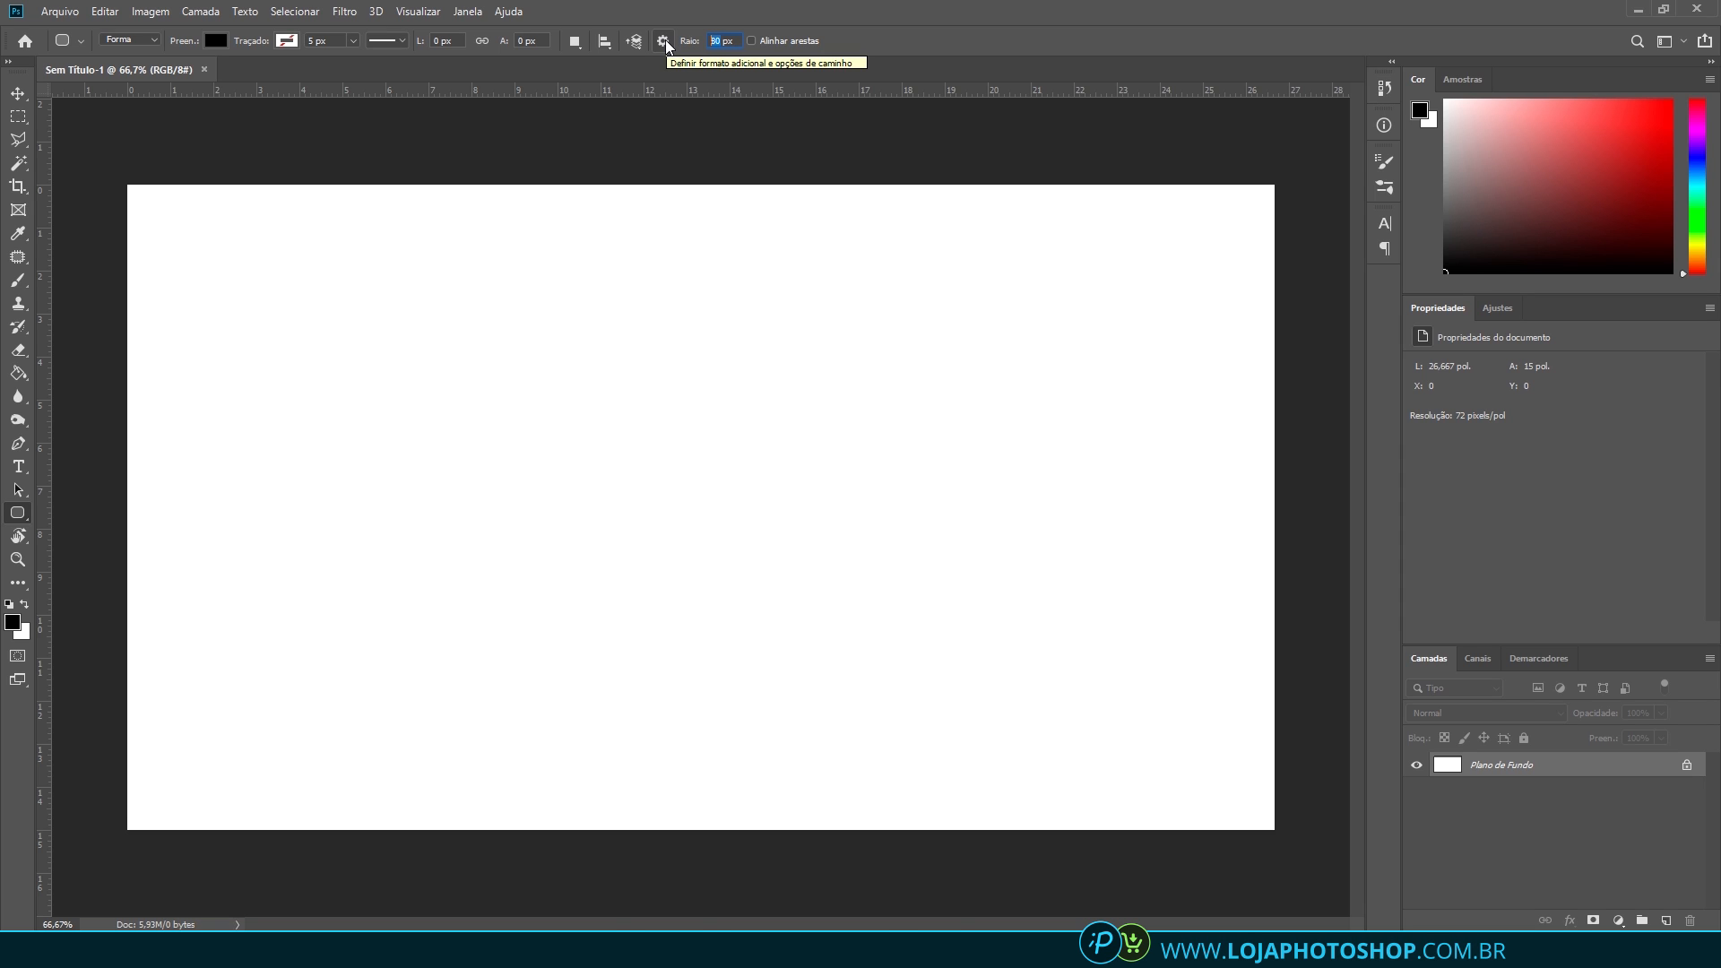
{"action": "type", "text": "40"}
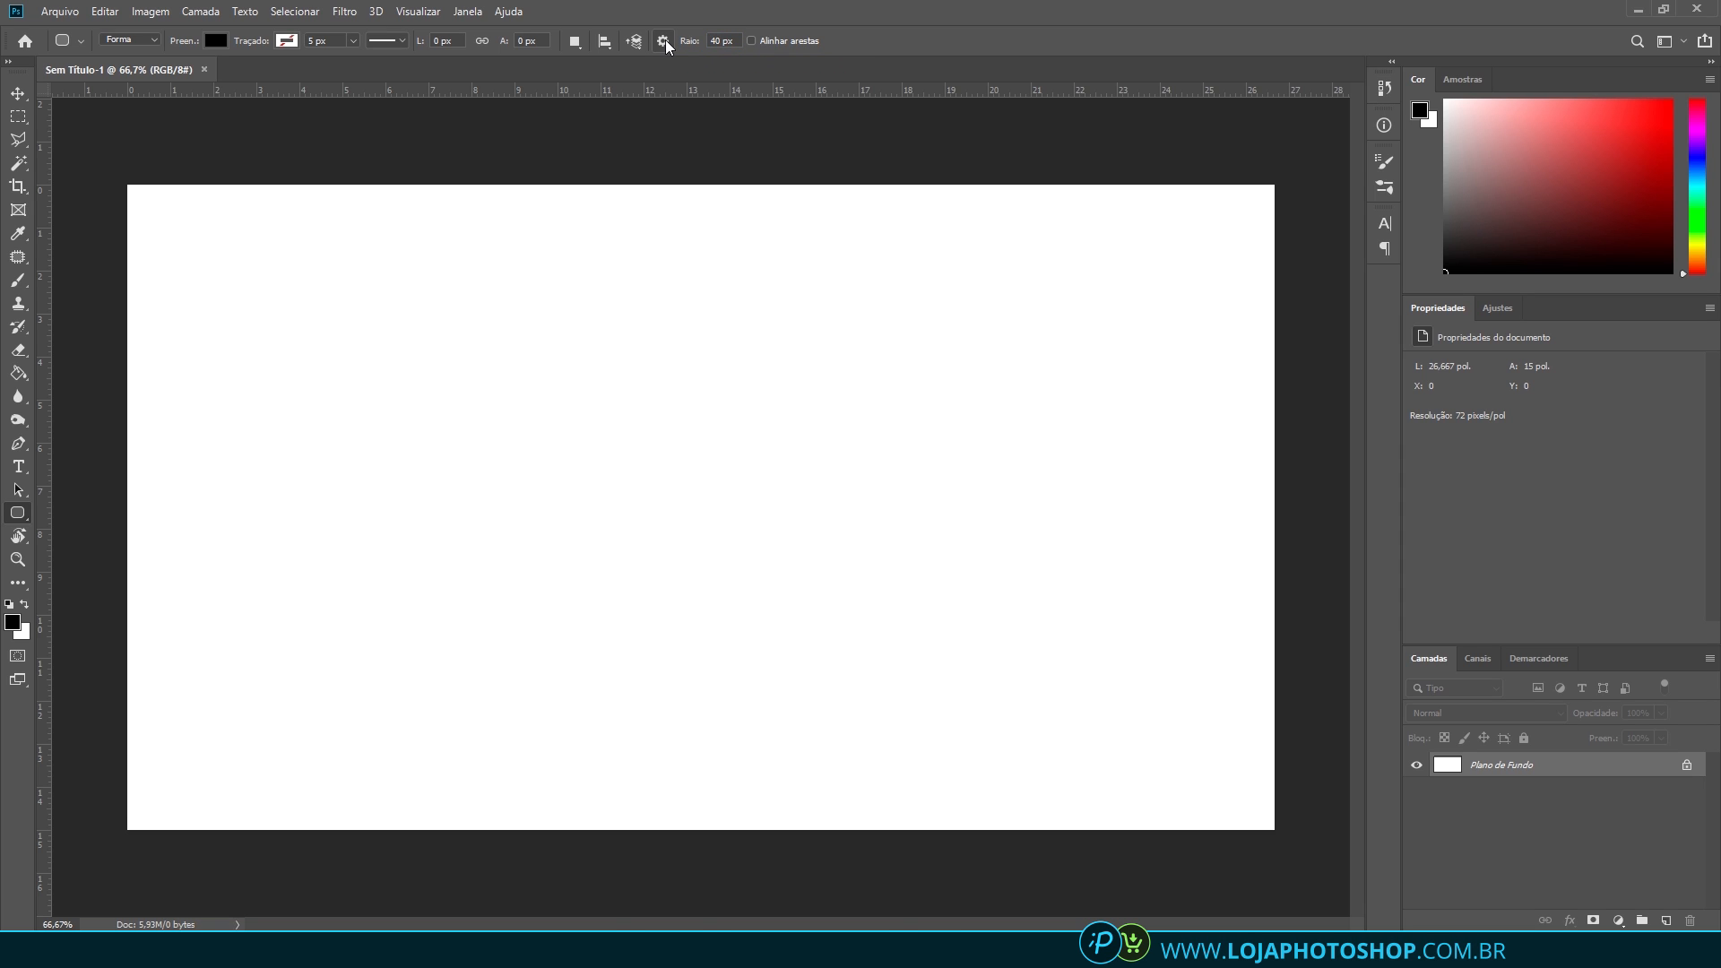
{"action": "left_click_drag", "start_coordinate": [254, 293], "coordinate": [457, 461]}
{"action": "key", "text": "v"}
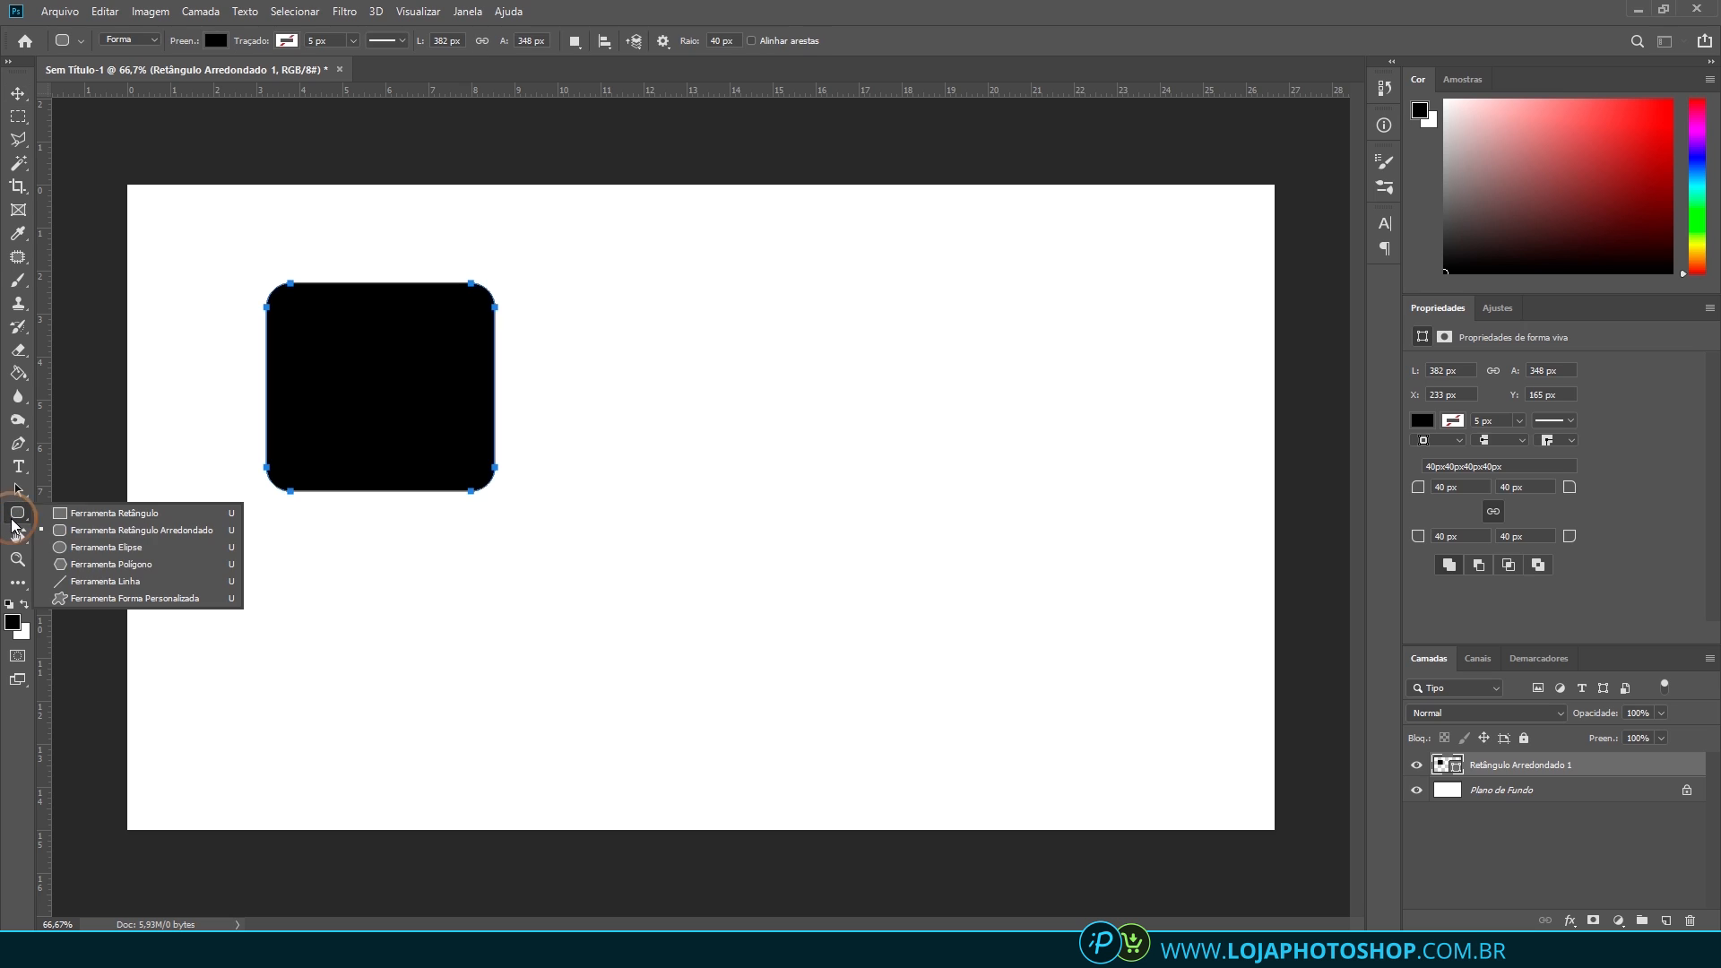
On a new layer, draw a second rounded rectangle about 296 × 185 px with a 20 px radius inside the lower part of the black one
{"action": "left_click_drag", "start_coordinate": [17, 513], "coordinate": [54, 520]}
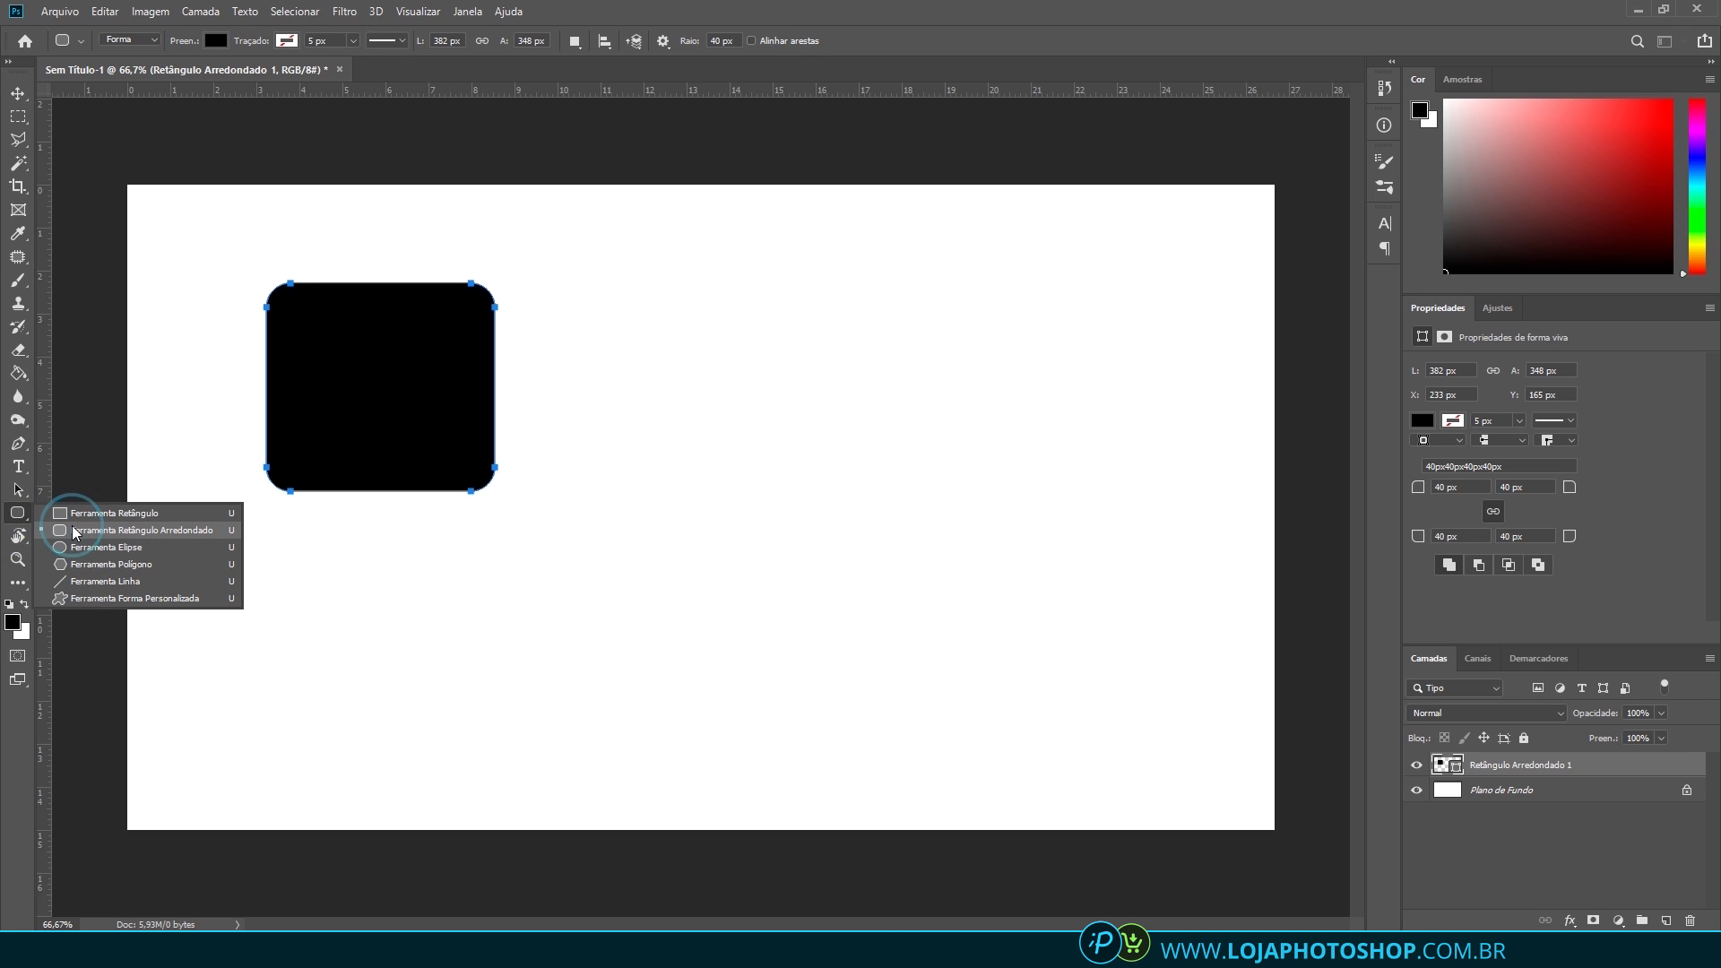
{"action": "left_click", "coordinate": [74, 532]}
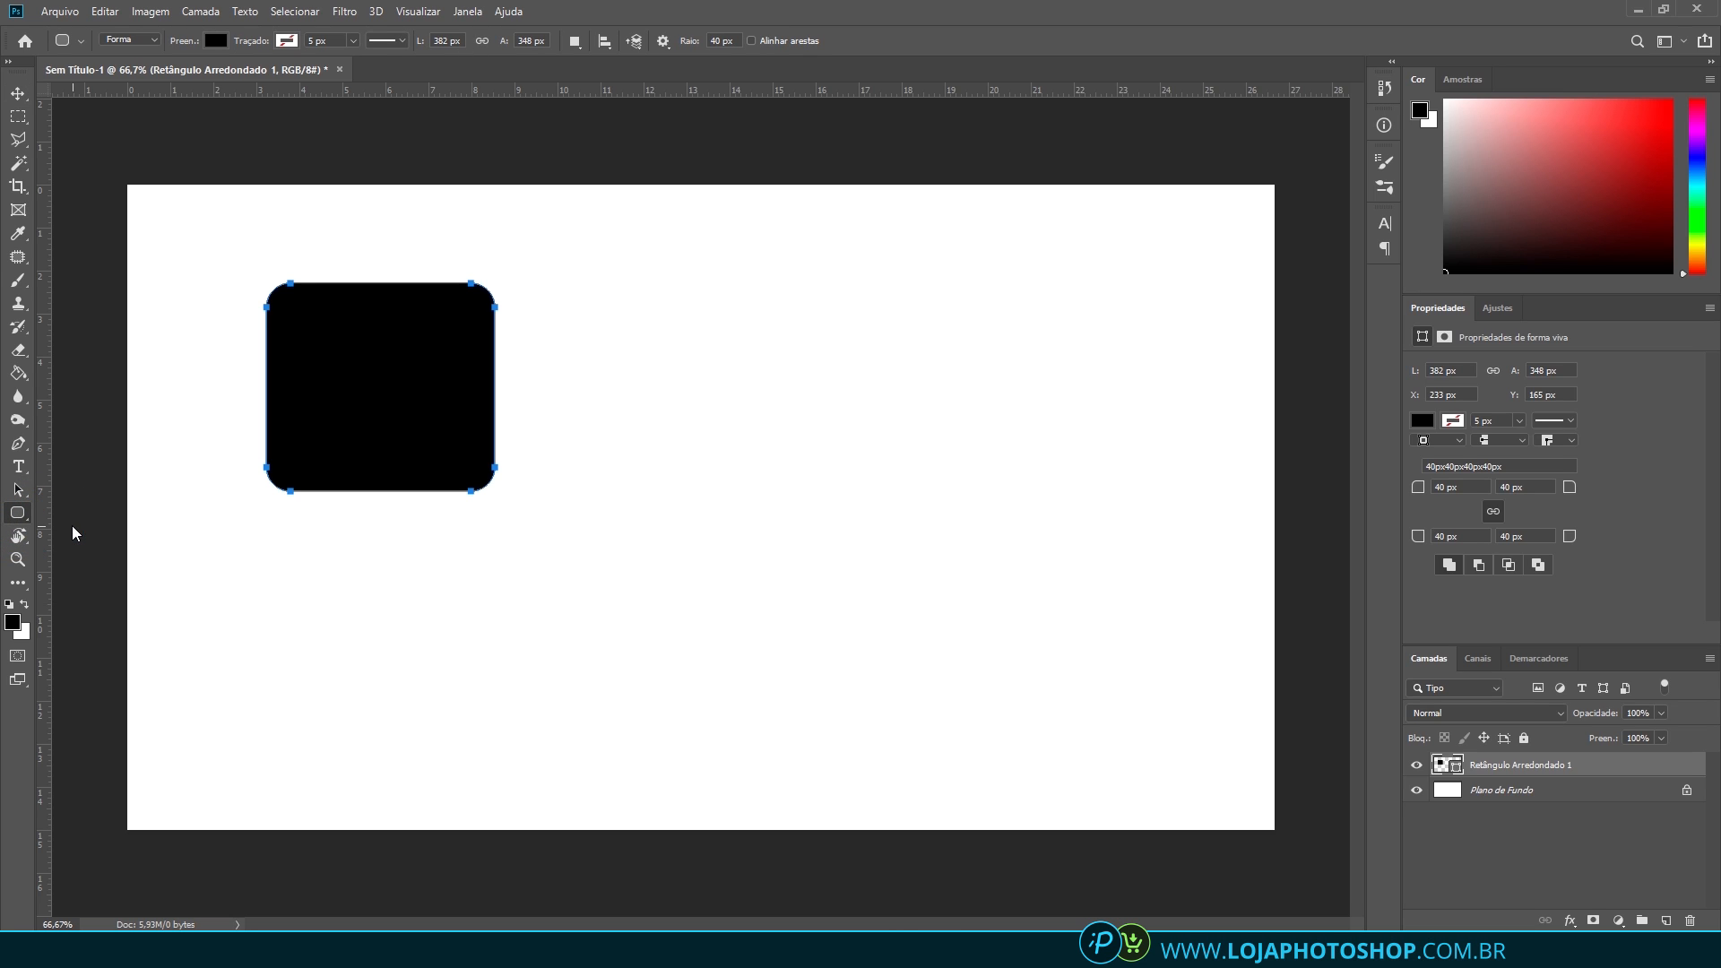
{"action": "left_click", "coordinate": [699, 43]}
{"action": "type", "text": "20"}
{"action": "left_click", "coordinate": [1667, 921]}
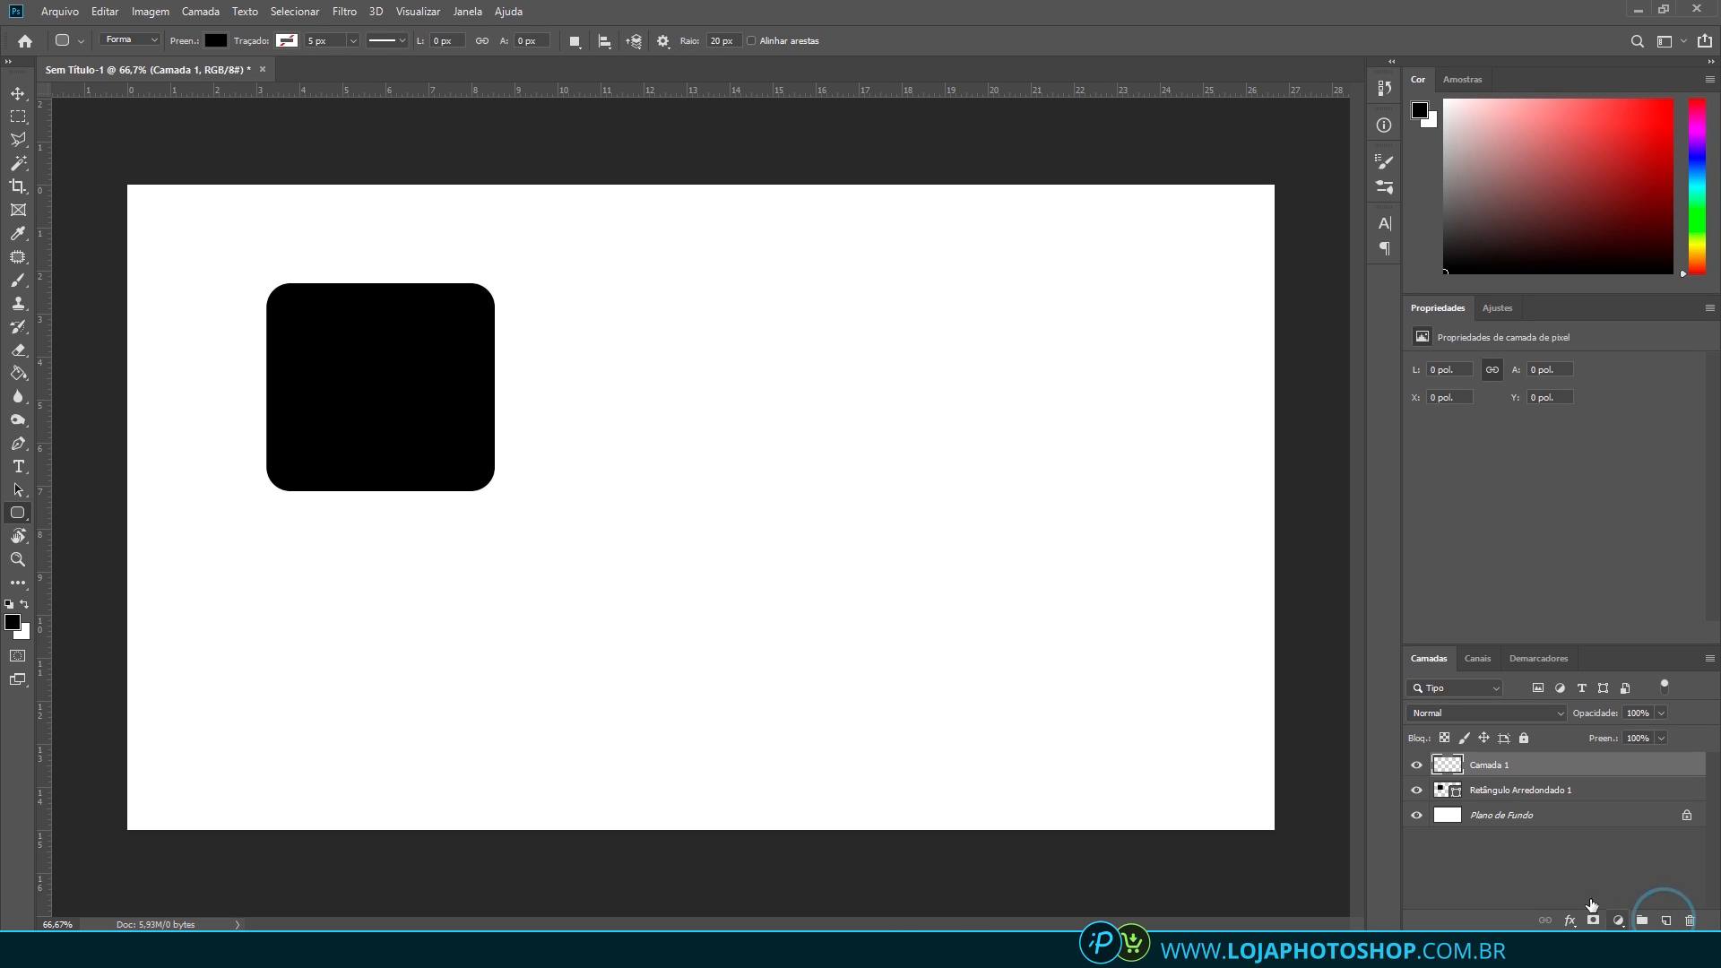
{"action": "left_click_drag", "start_coordinate": [293, 355], "coordinate": [469, 465]}
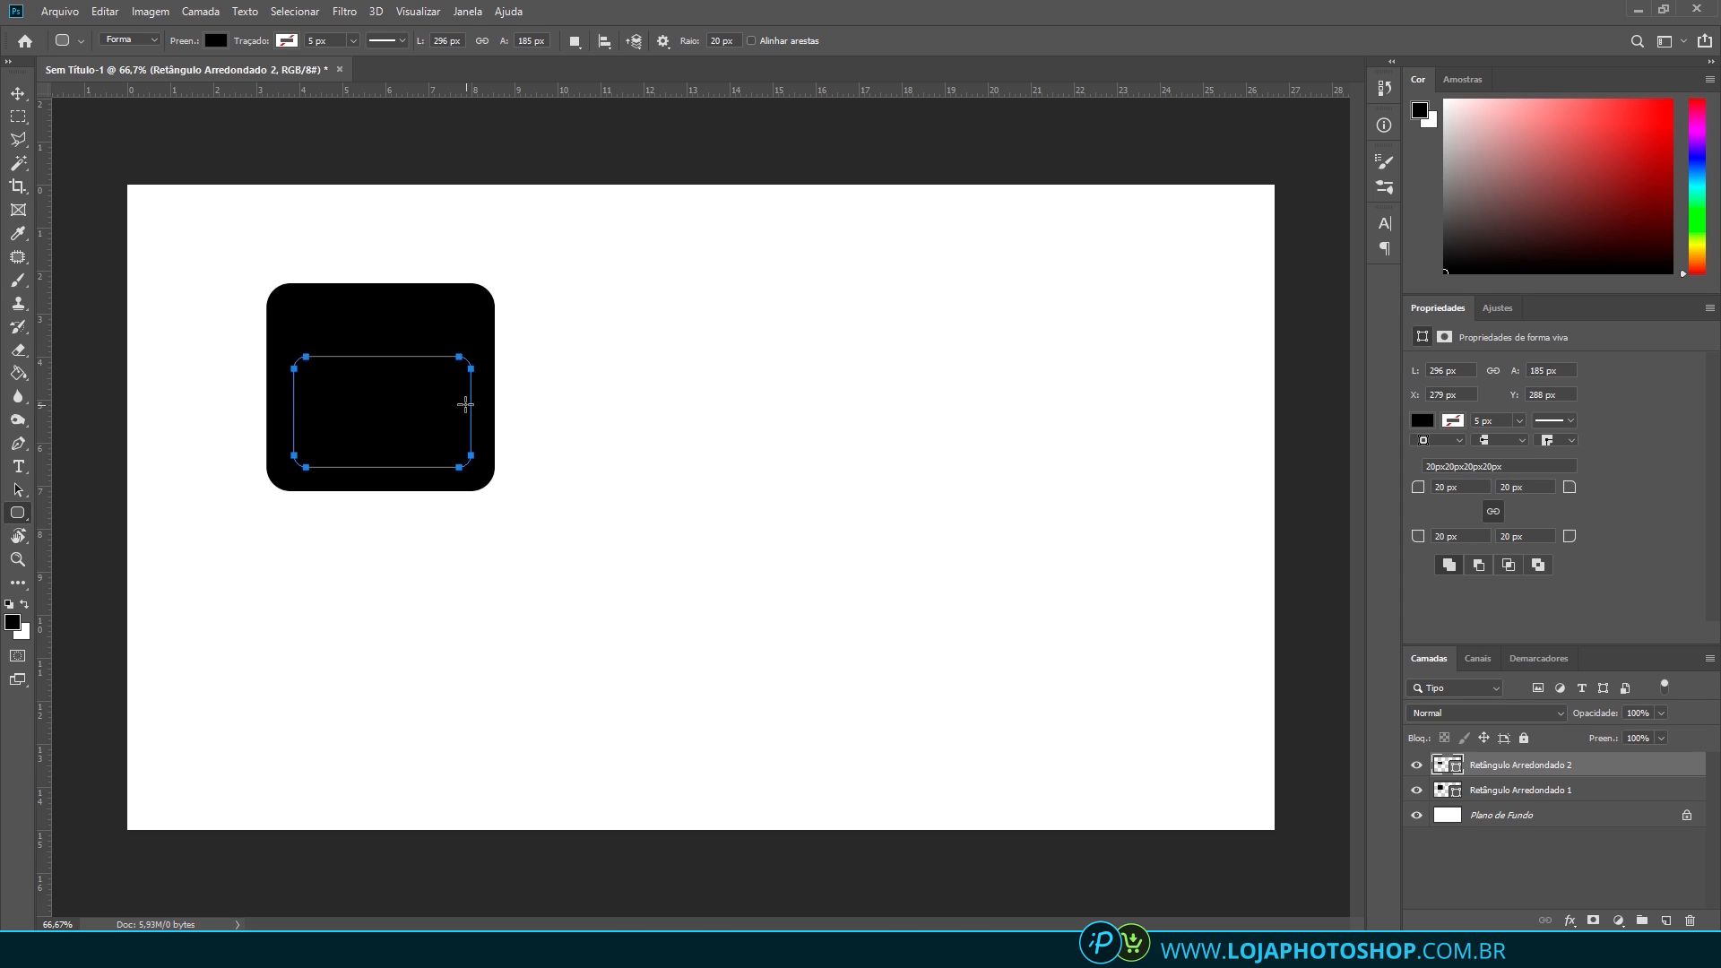
{"action": "key", "text": "v"}
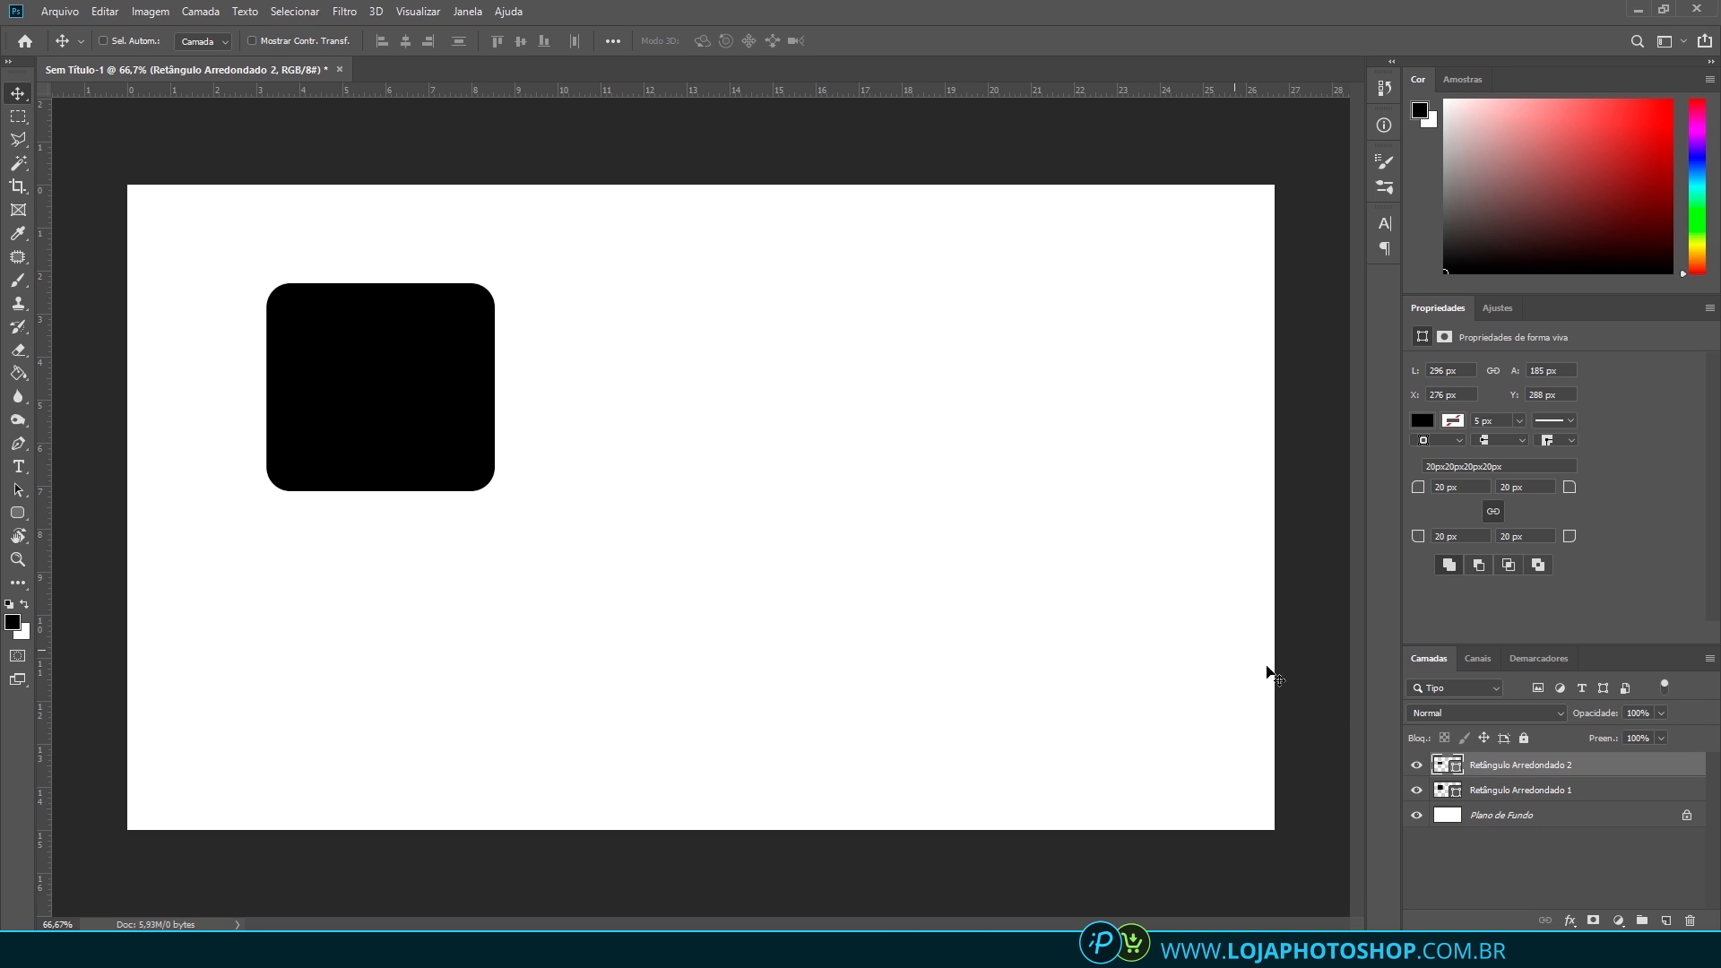
Fill the inner rounded rectangle with red and scale it up from its centre to about 107%
{"action": "left_click", "coordinate": [1431, 426]}
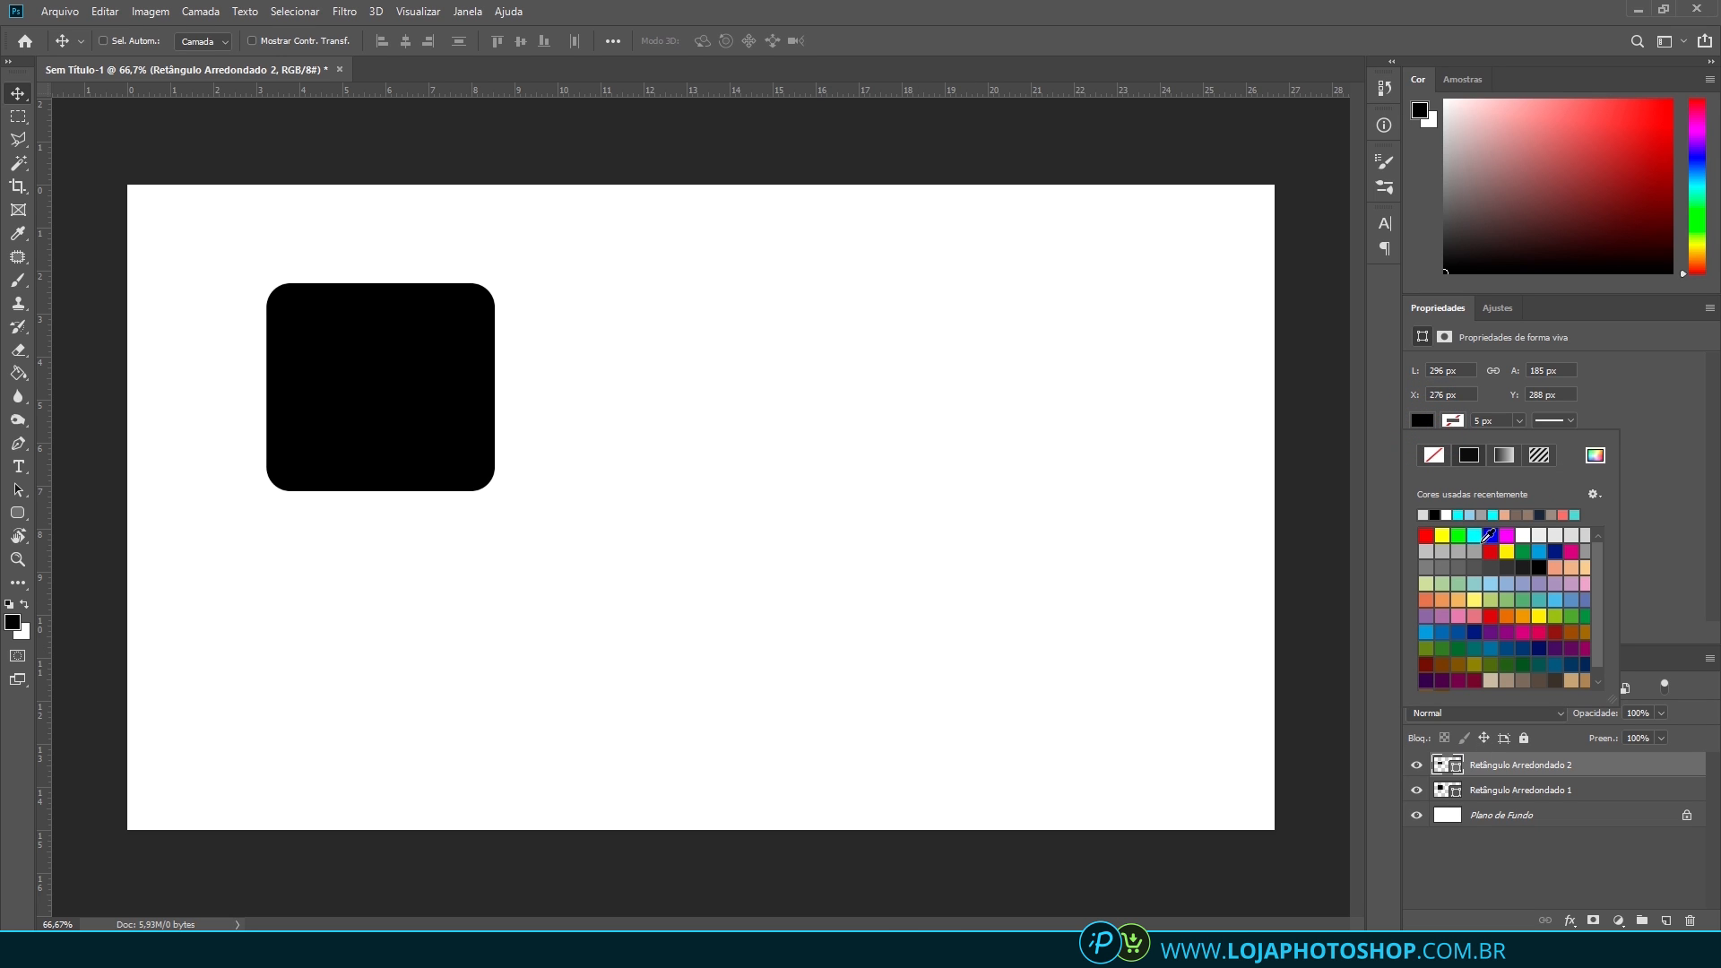
{"action": "left_click", "coordinate": [1490, 547]}
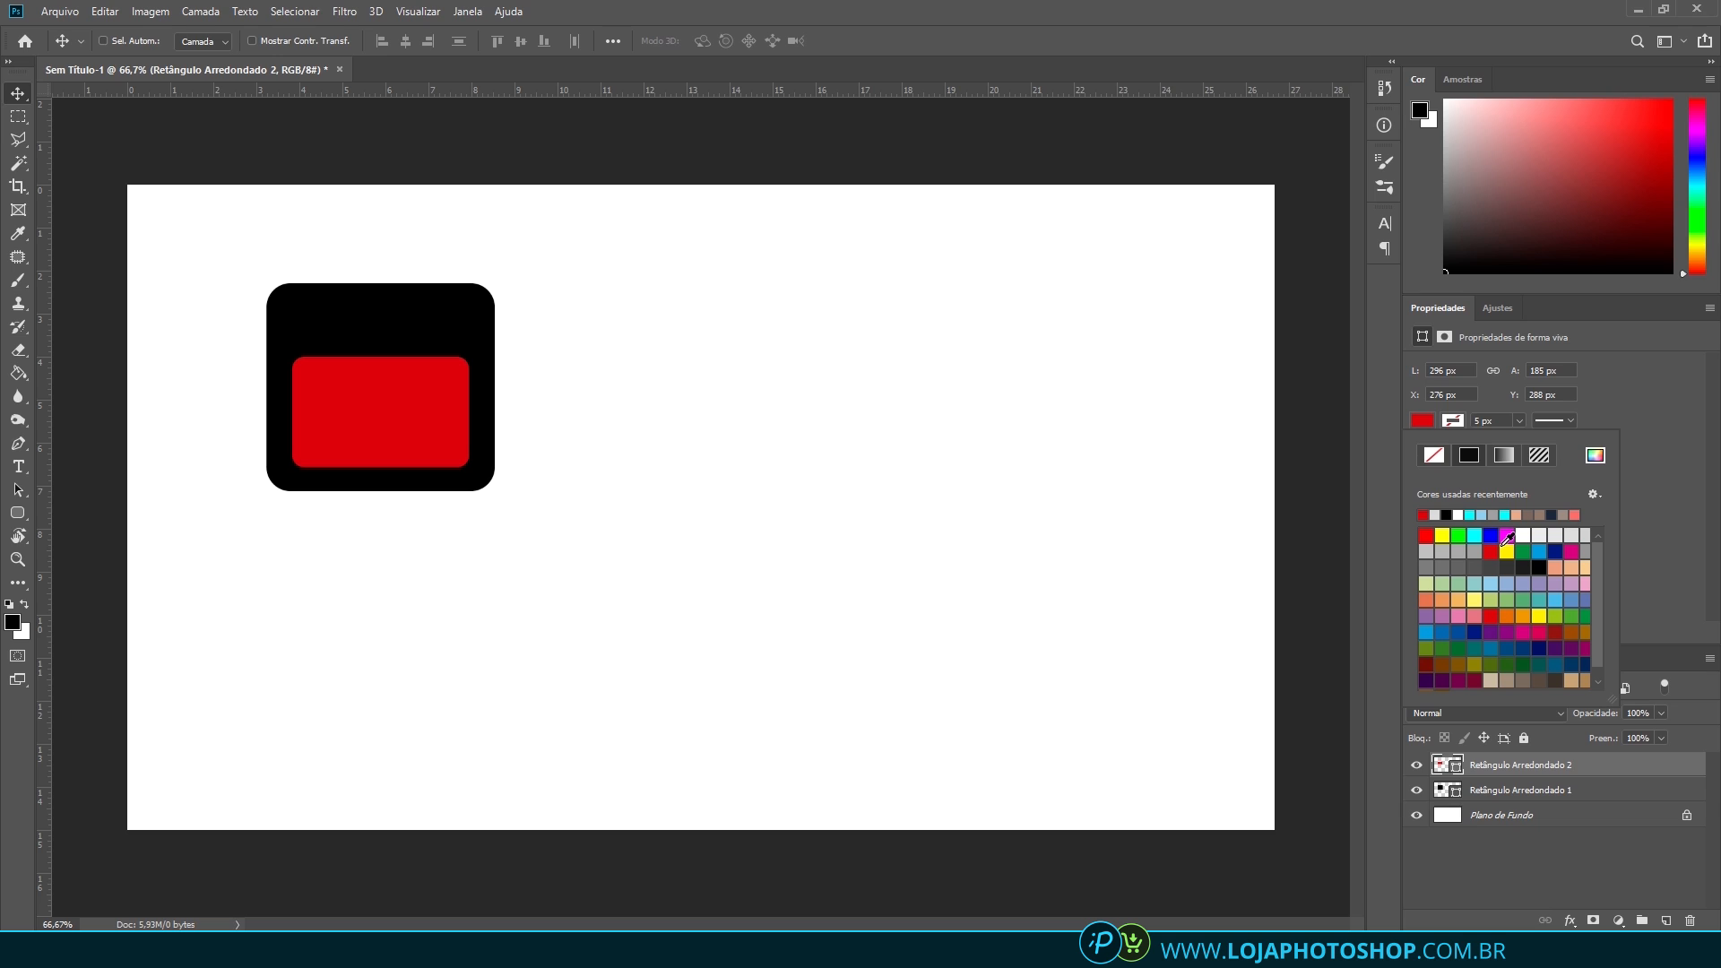
{"action": "left_click", "coordinate": [1651, 540]}
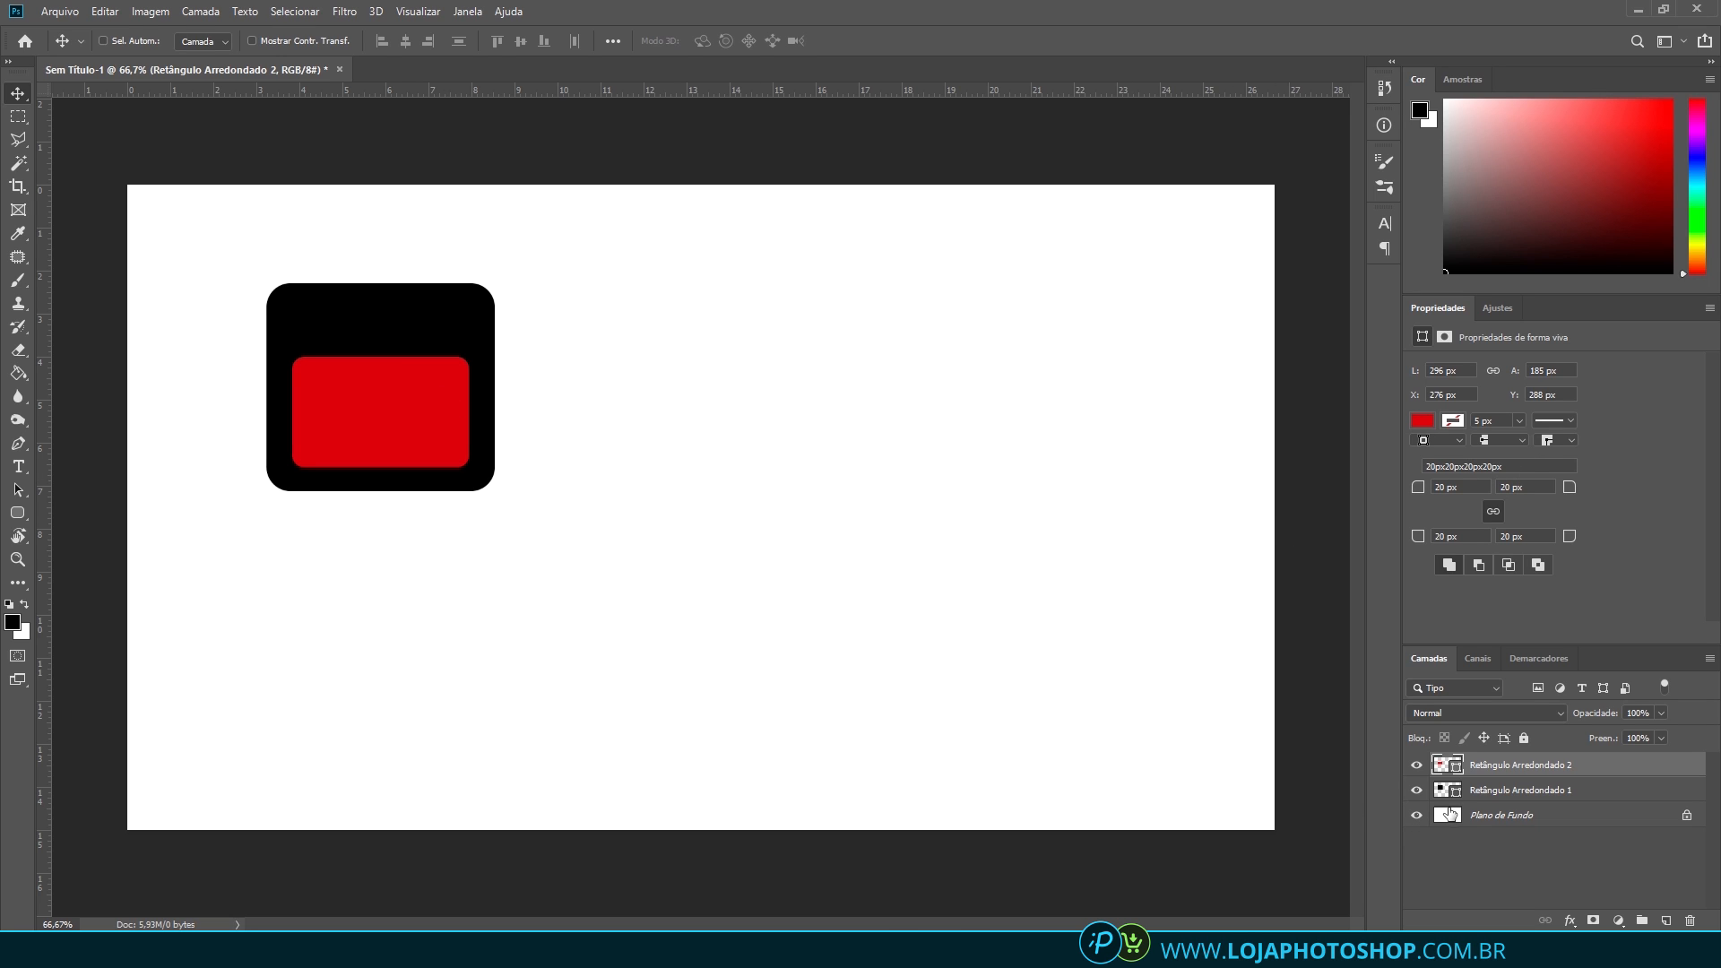
{"action": "key", "text": "ctrl+t"}
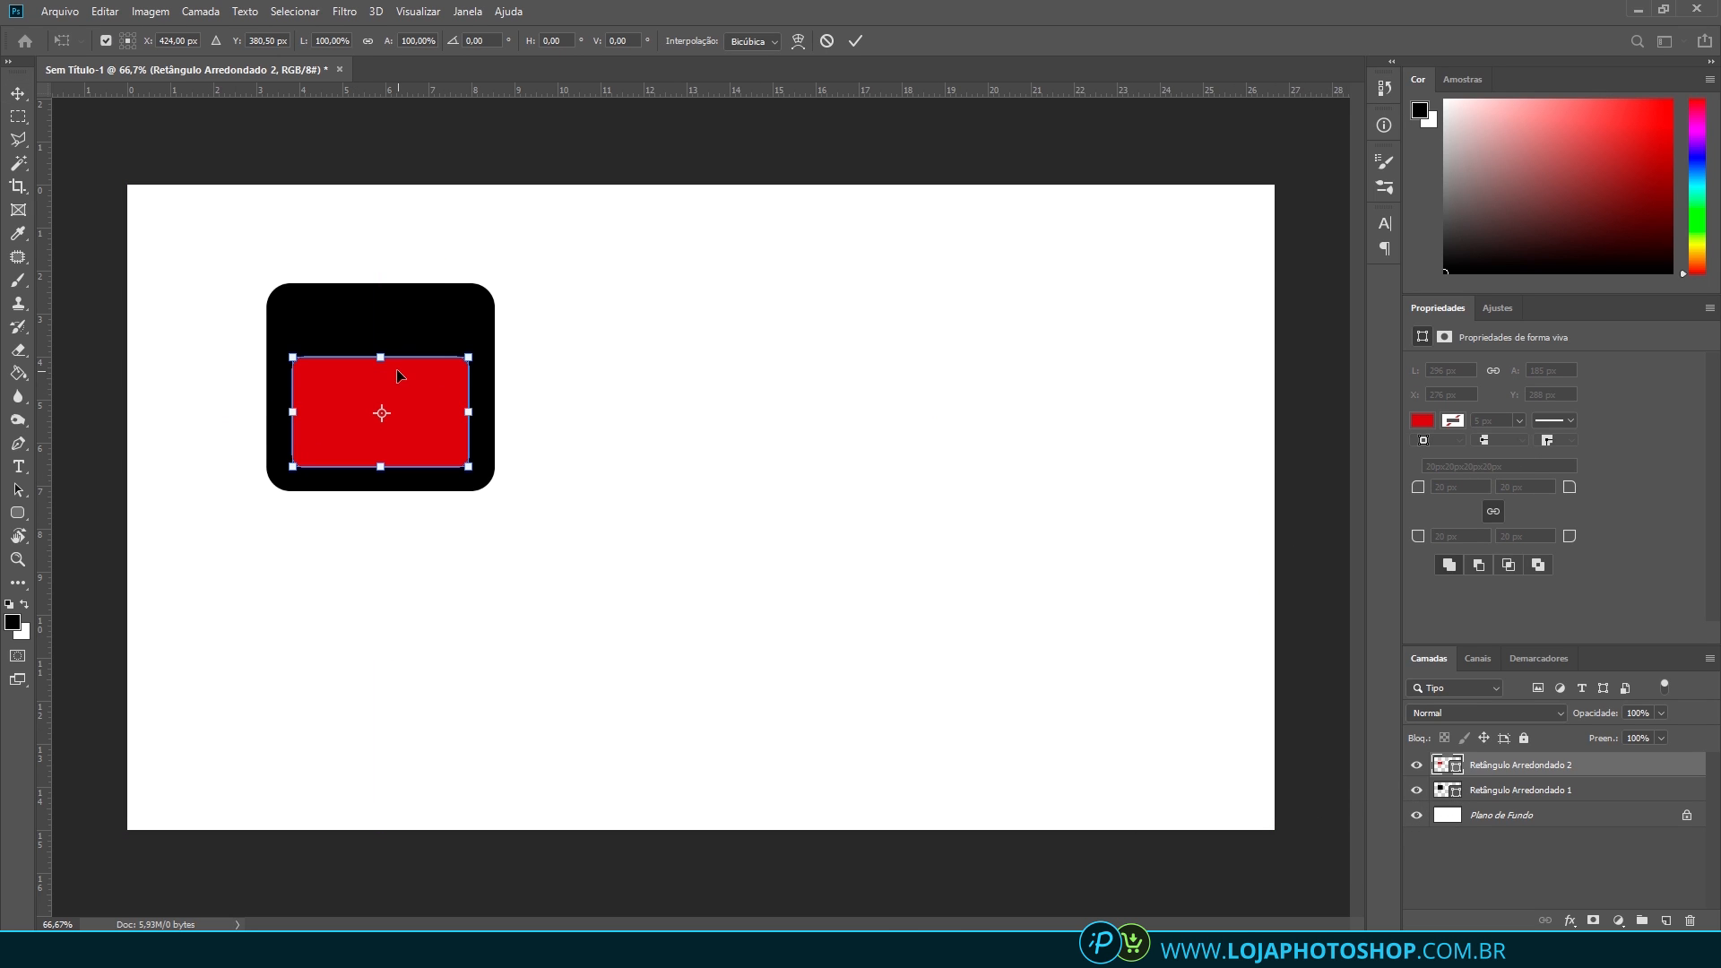
{"action": "left_click_drag", "start_coordinate": [465, 357], "coordinate": [469, 352]}
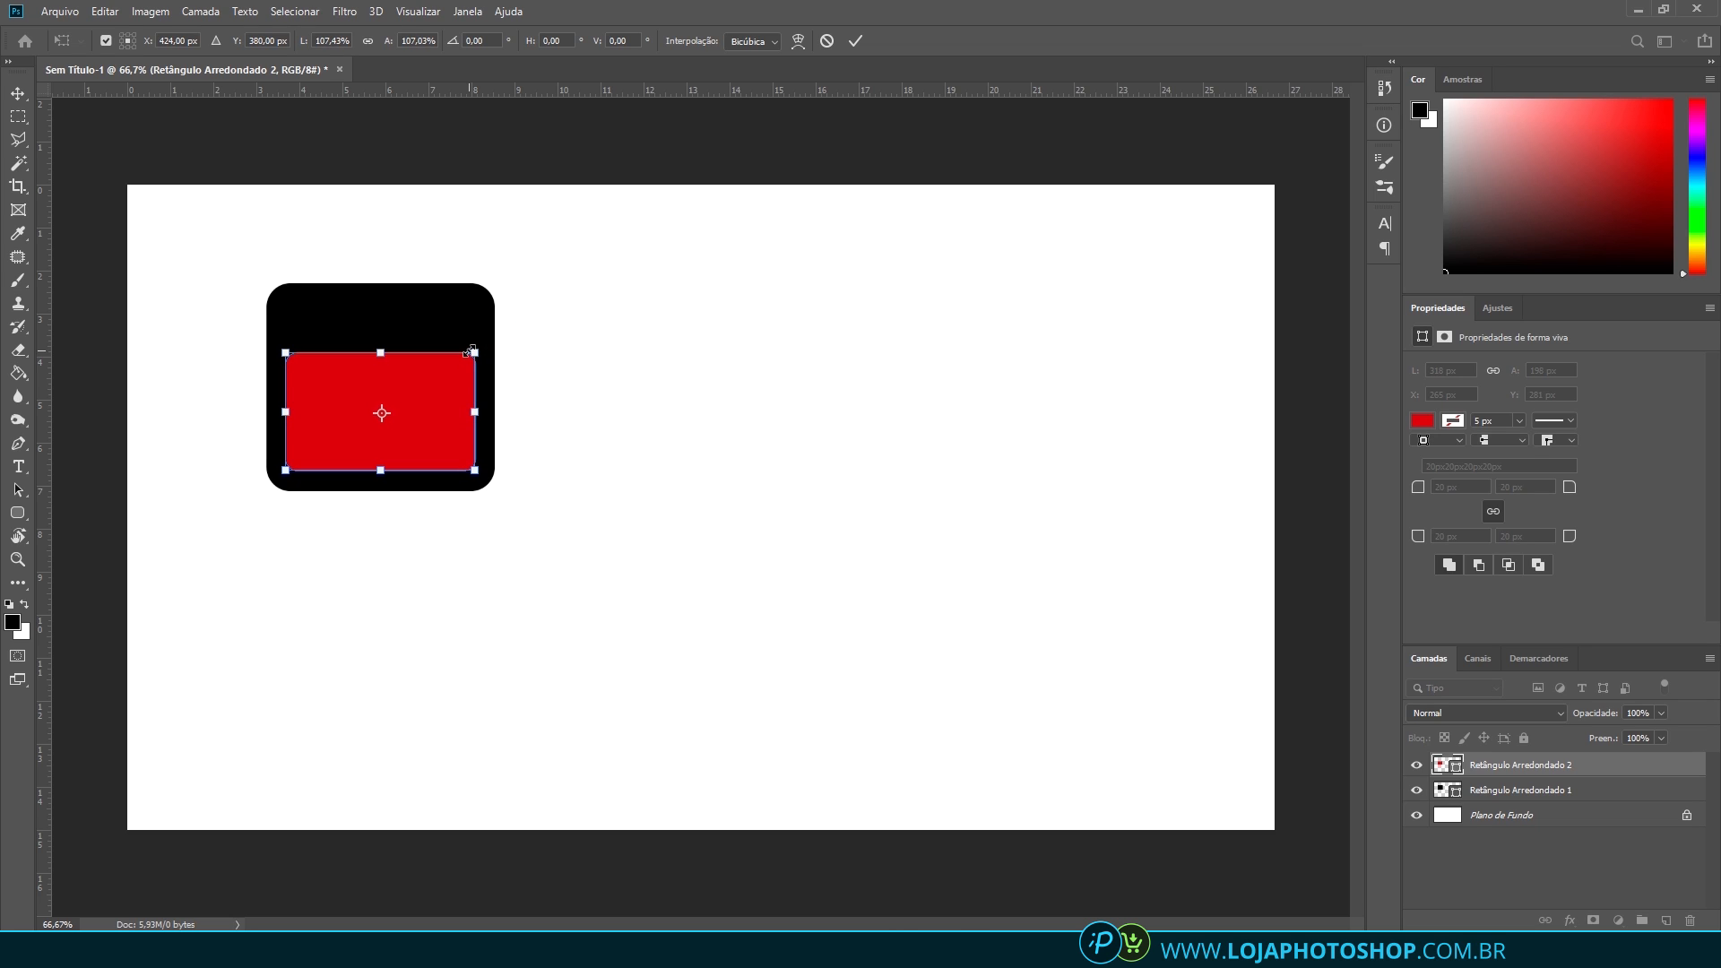
{"action": "key", "text": "Return"}
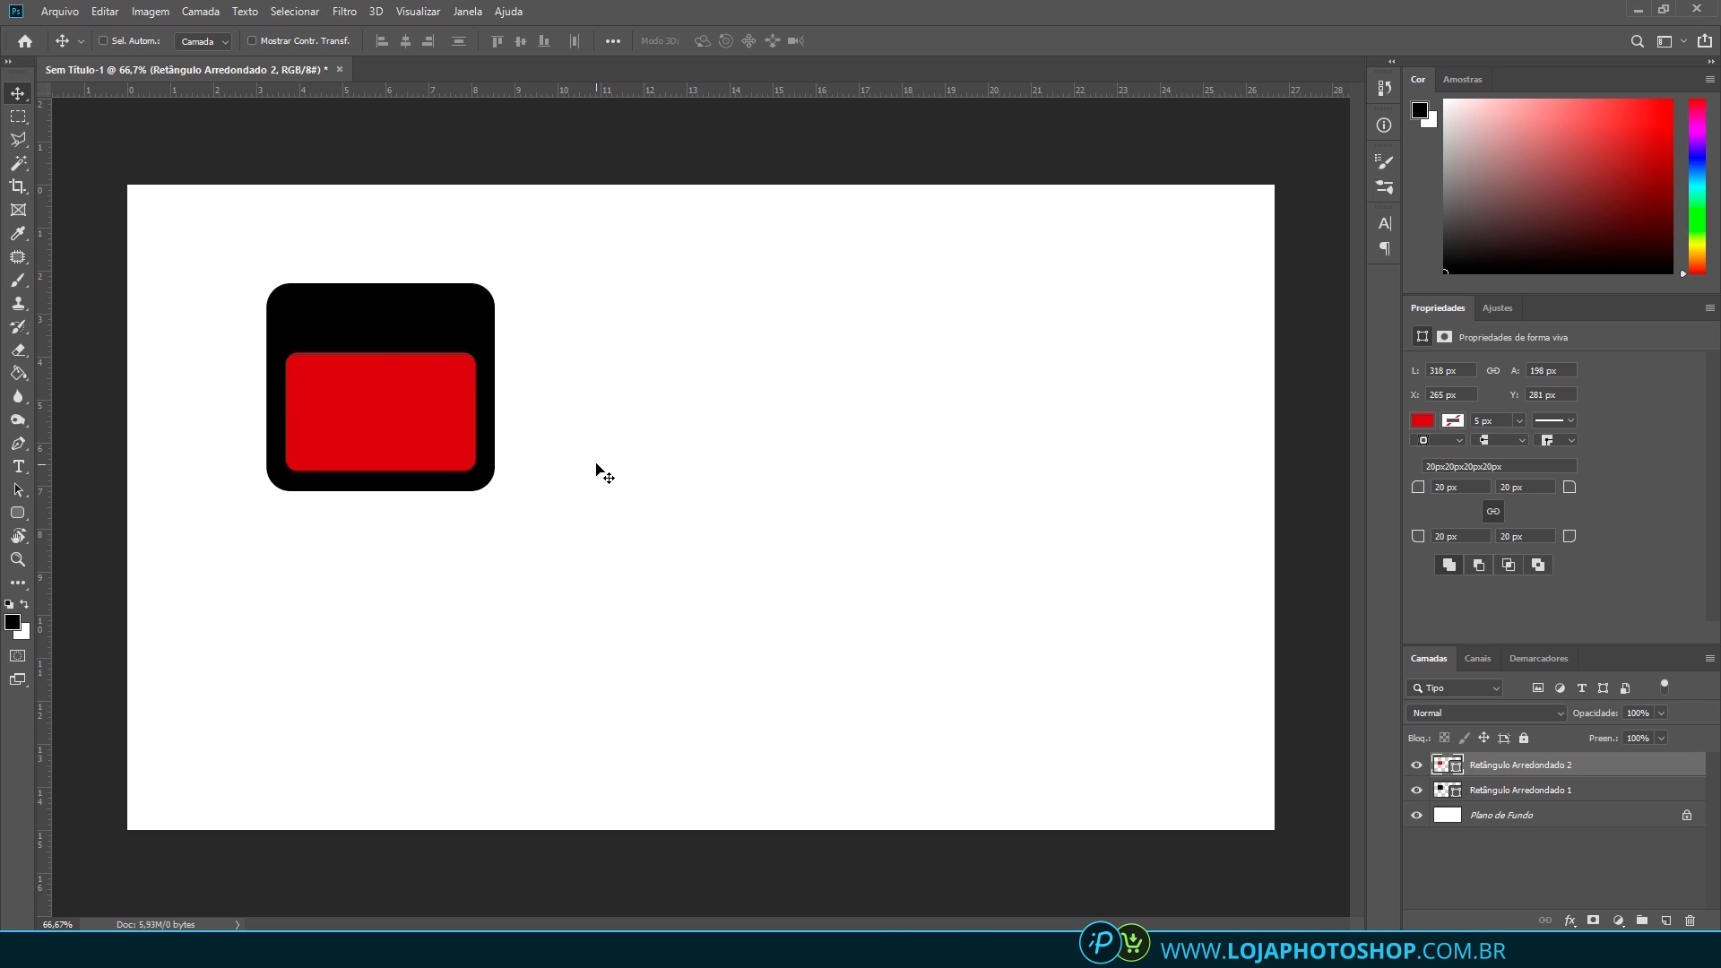
Align the two rounded rectangles by their horizontal centres and keep both shape layers selected
{"action": "left_click", "coordinate": [1525, 791], "text": "ctrl"}
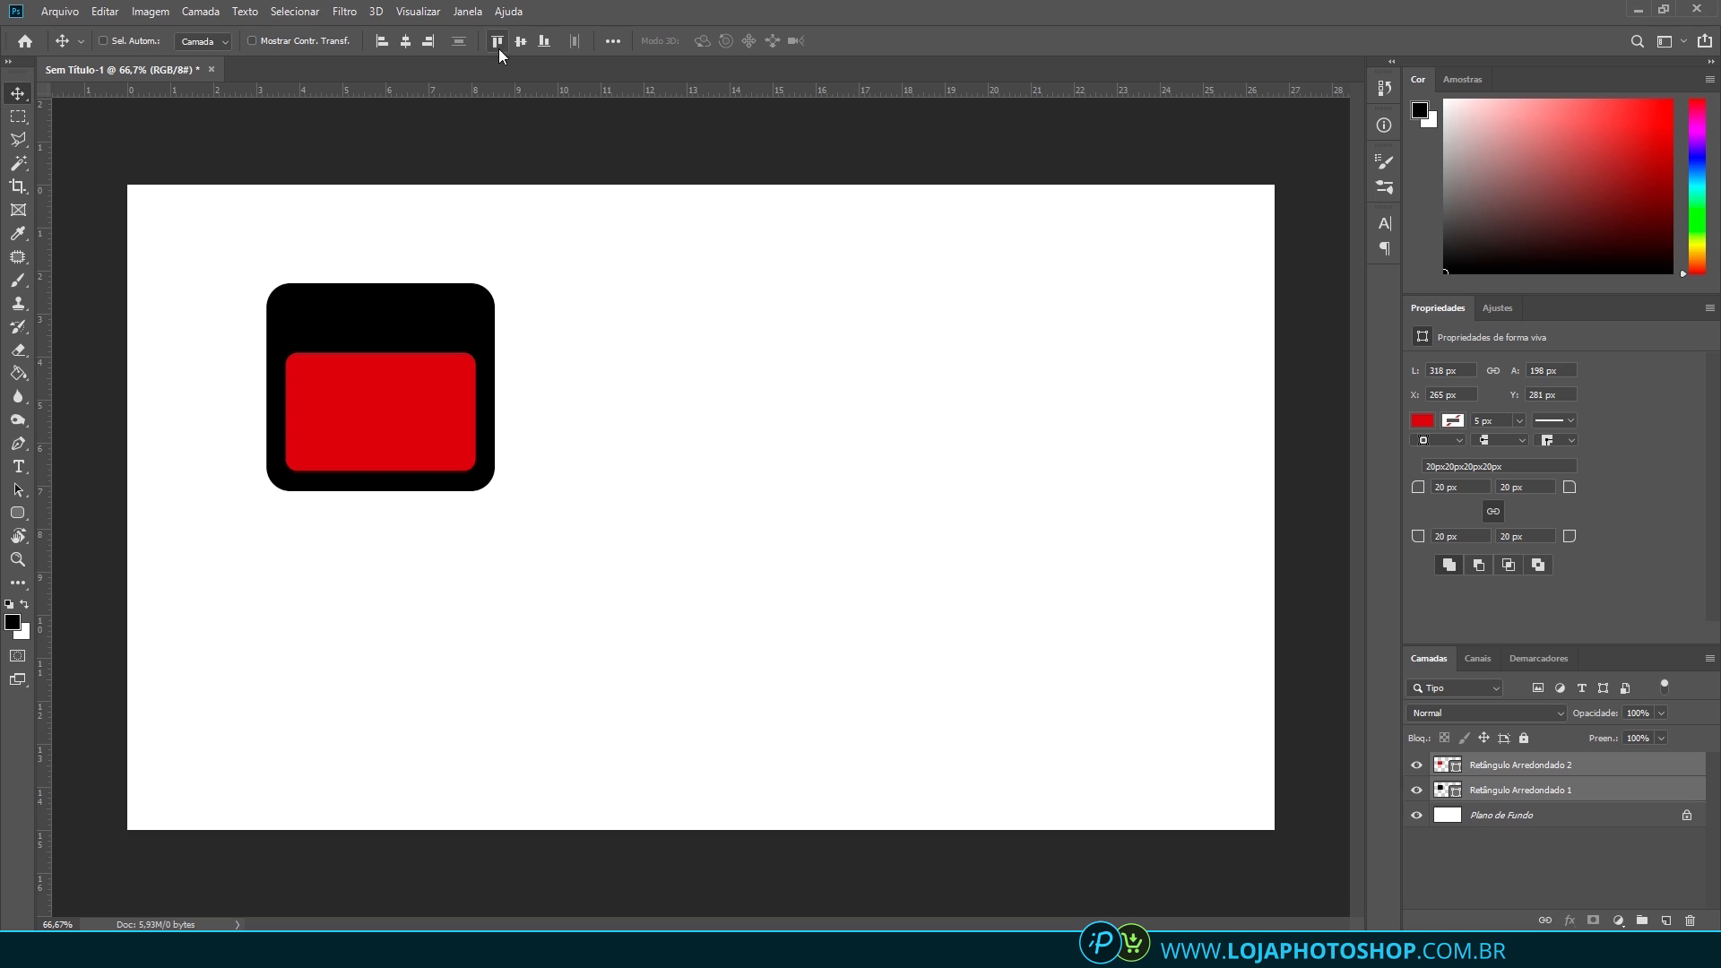
{"action": "left_click", "coordinate": [409, 41]}
{"action": "left_click", "coordinate": [1547, 770]}
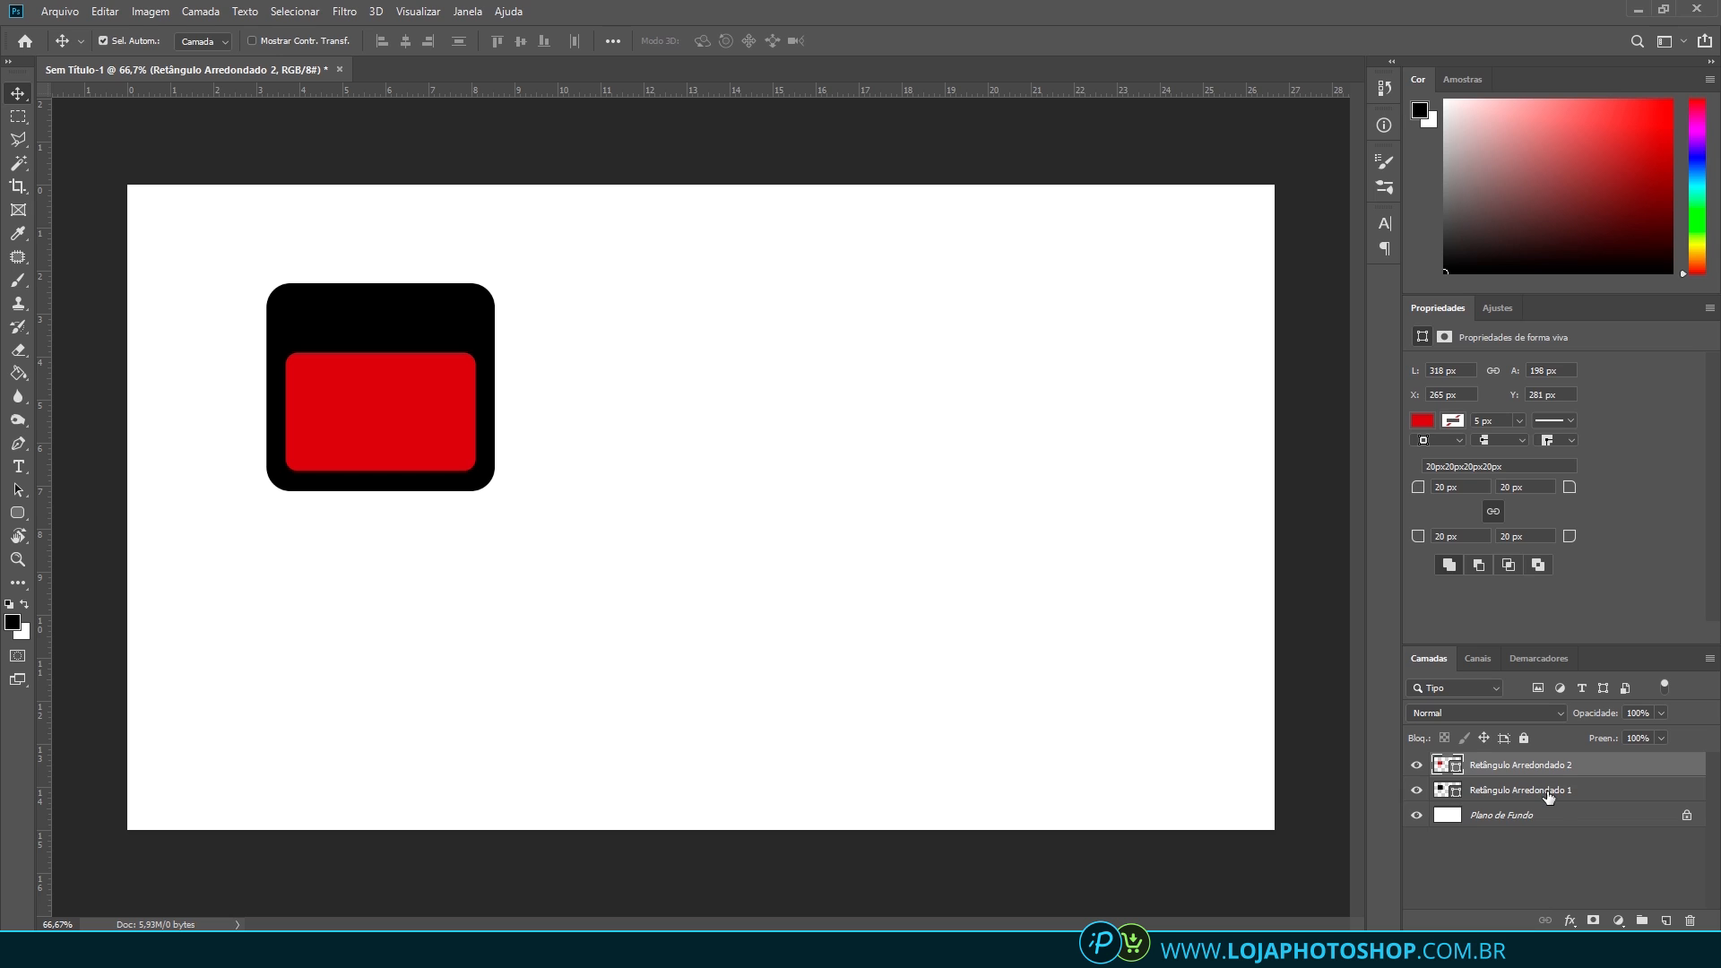
{"action": "left_click", "coordinate": [1549, 795], "text": "ctrl"}
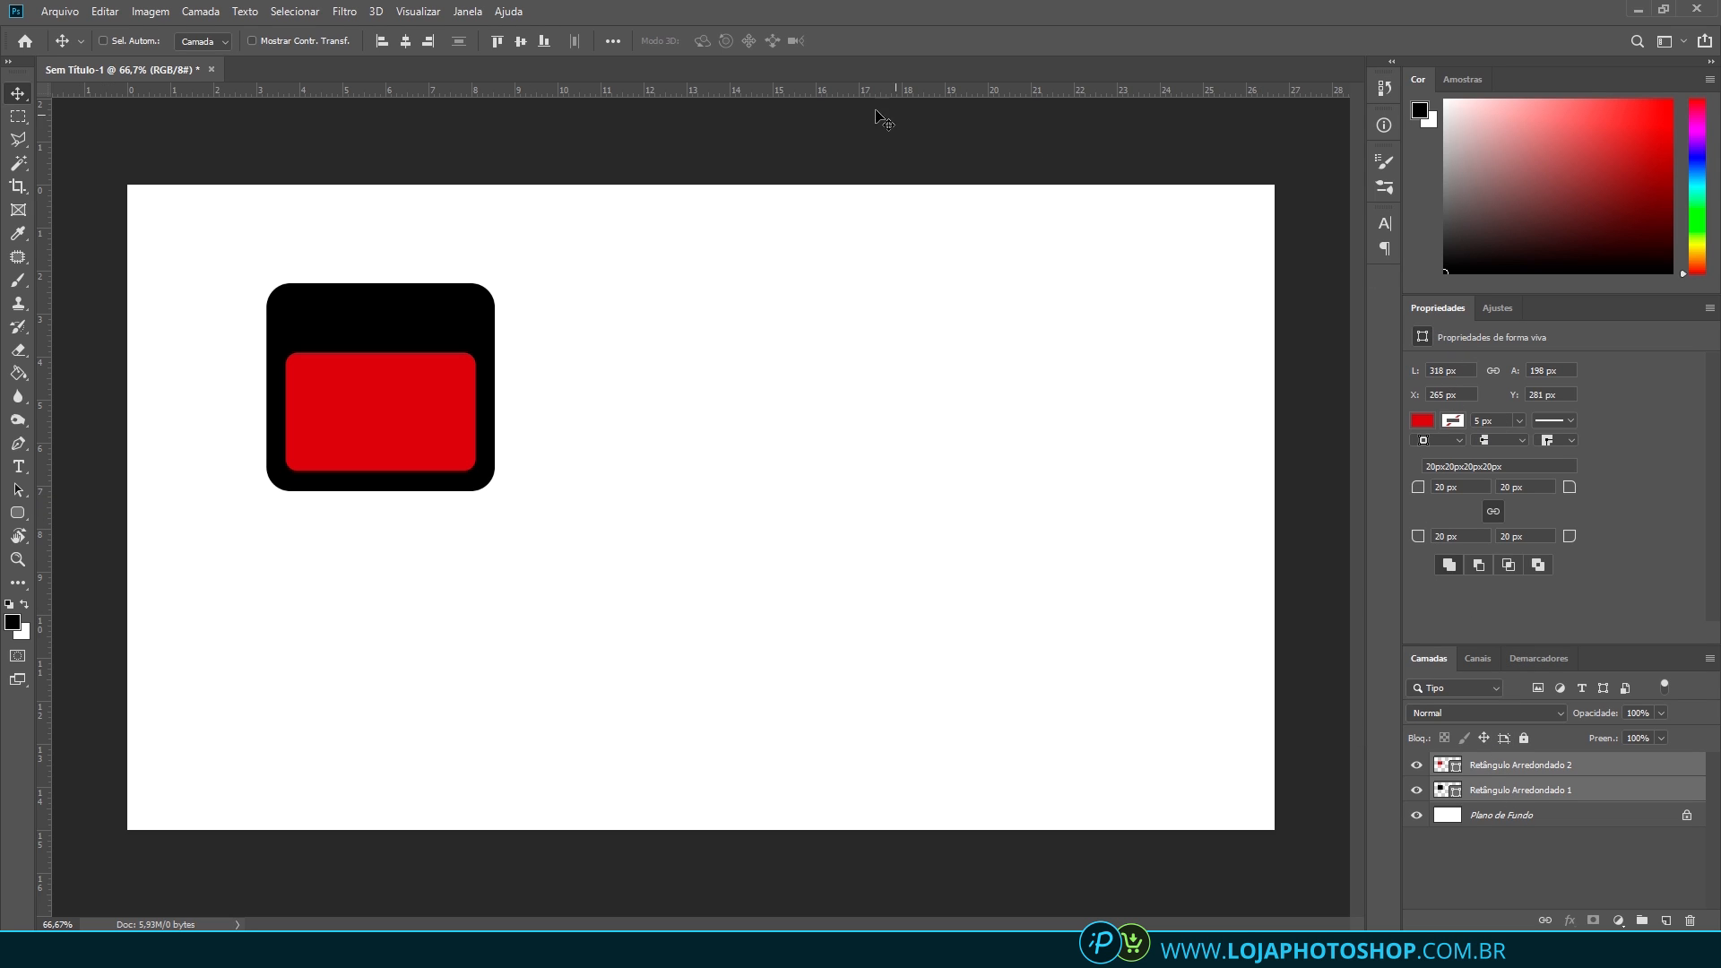
Combine the two rounded rectangles into one shape with the overlapping area excluded, and fill the result with black
{"action": "left_click", "coordinate": [465, 12]}
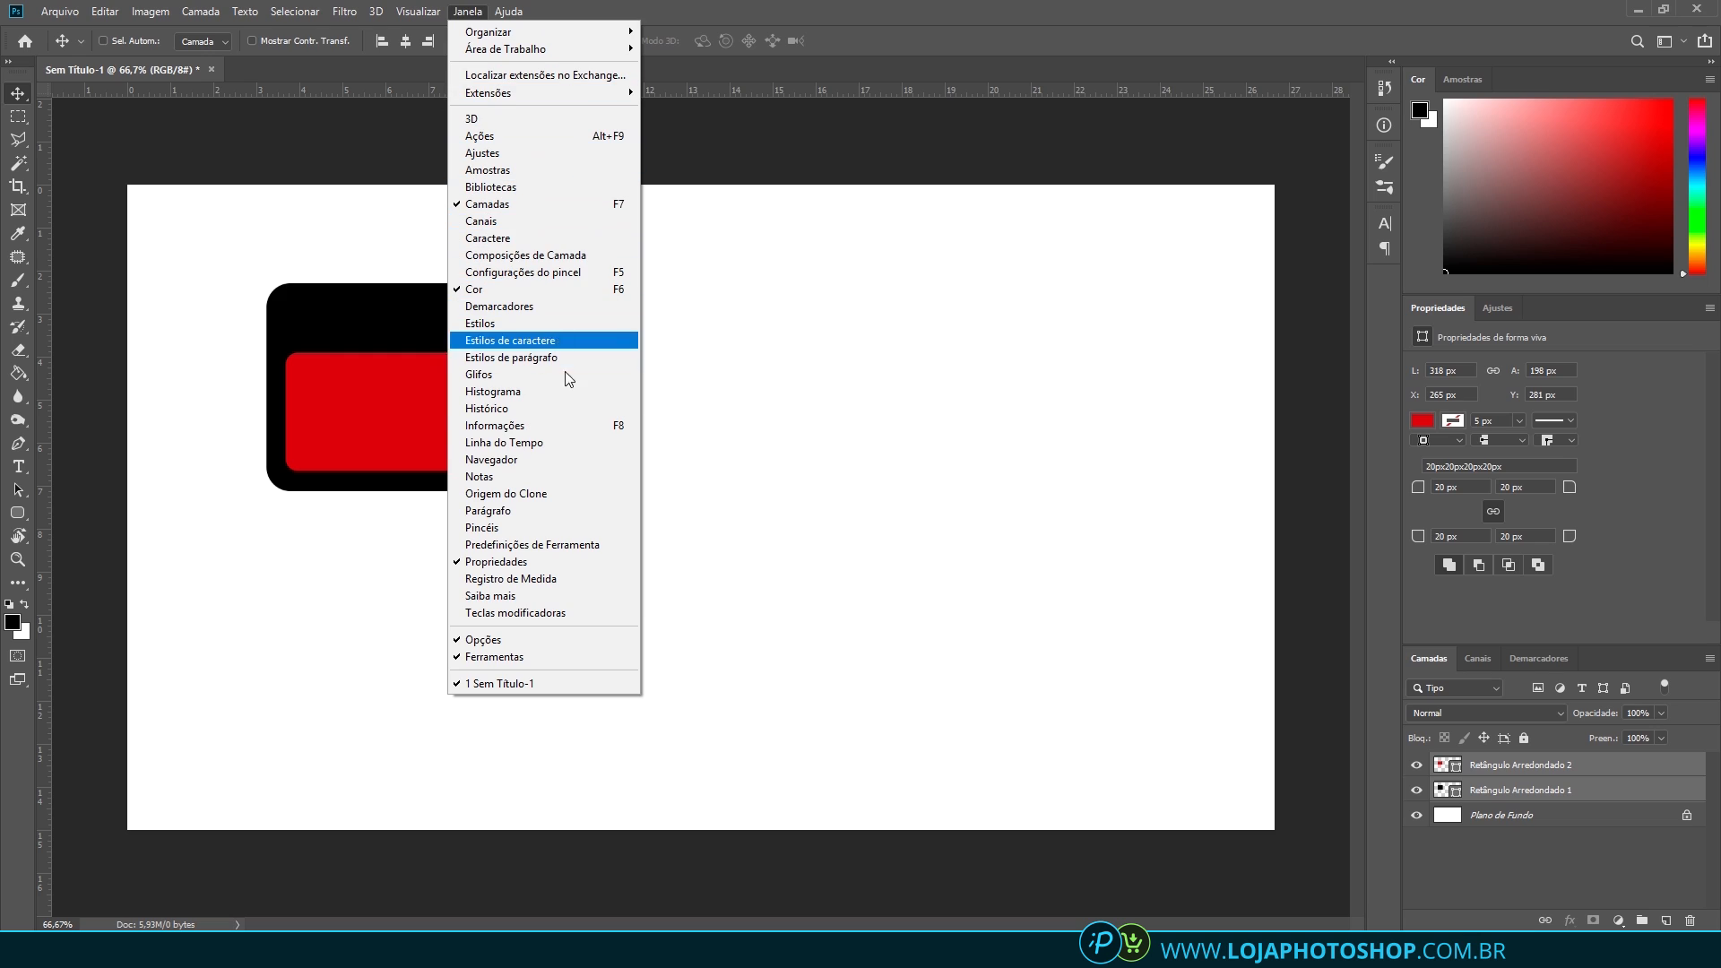
{"action": "left_click", "coordinate": [1583, 312]}
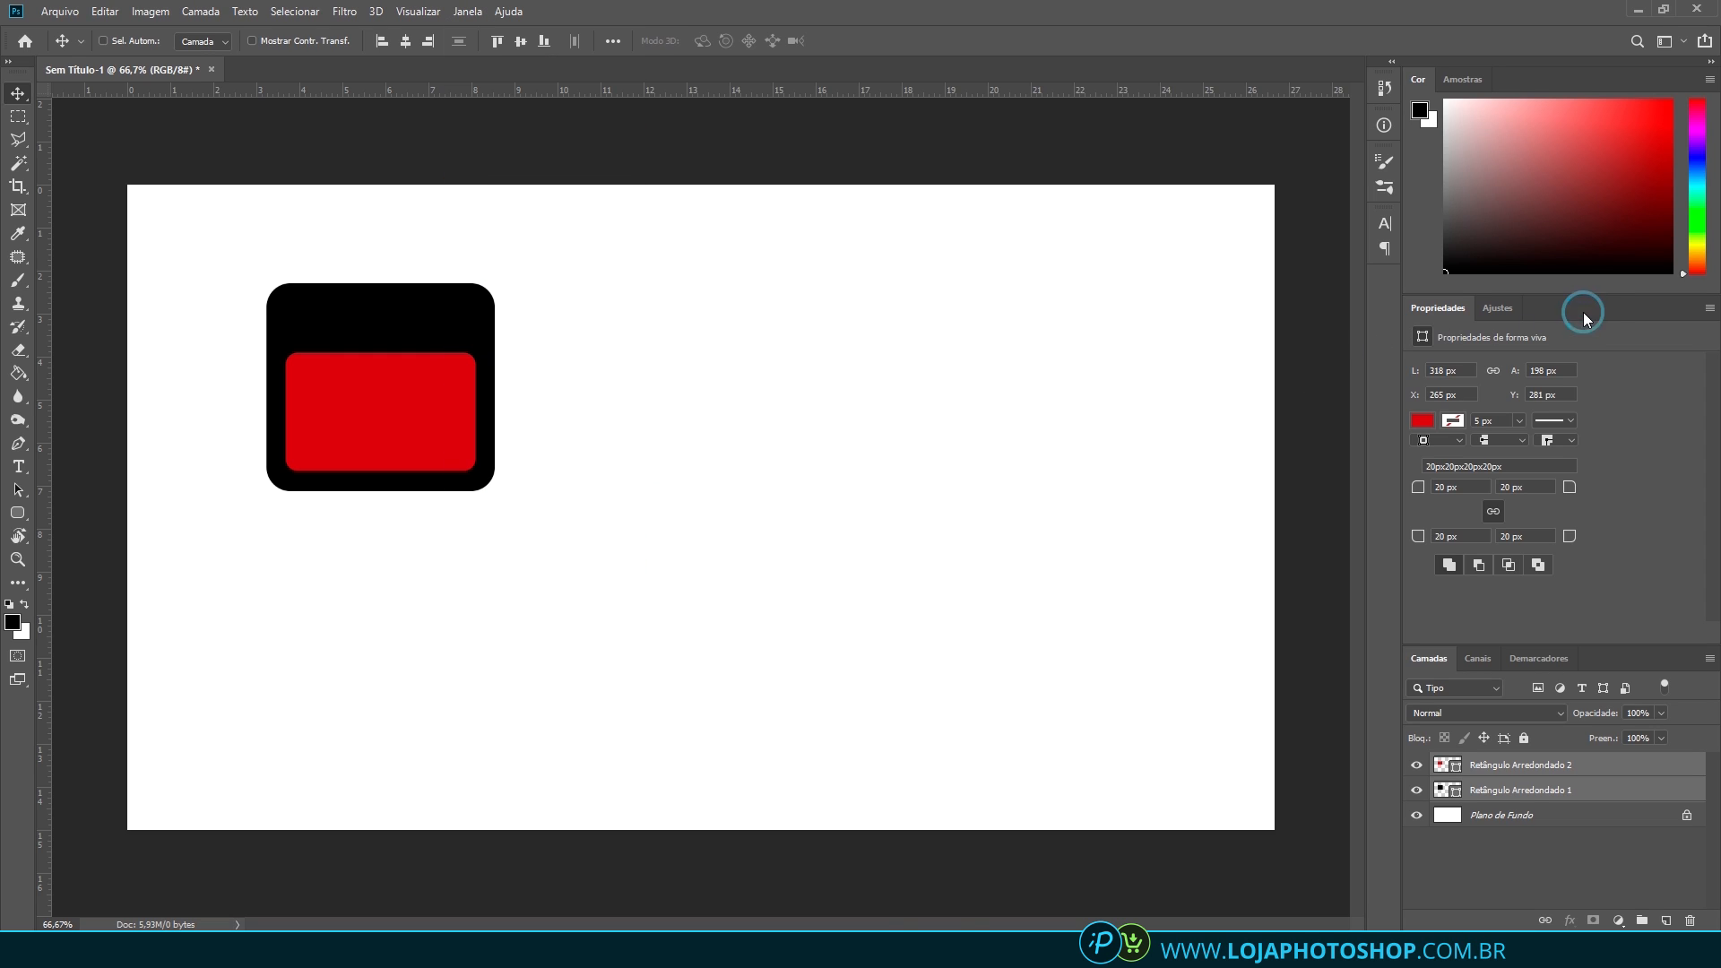
{"action": "left_click", "coordinate": [1539, 565]}
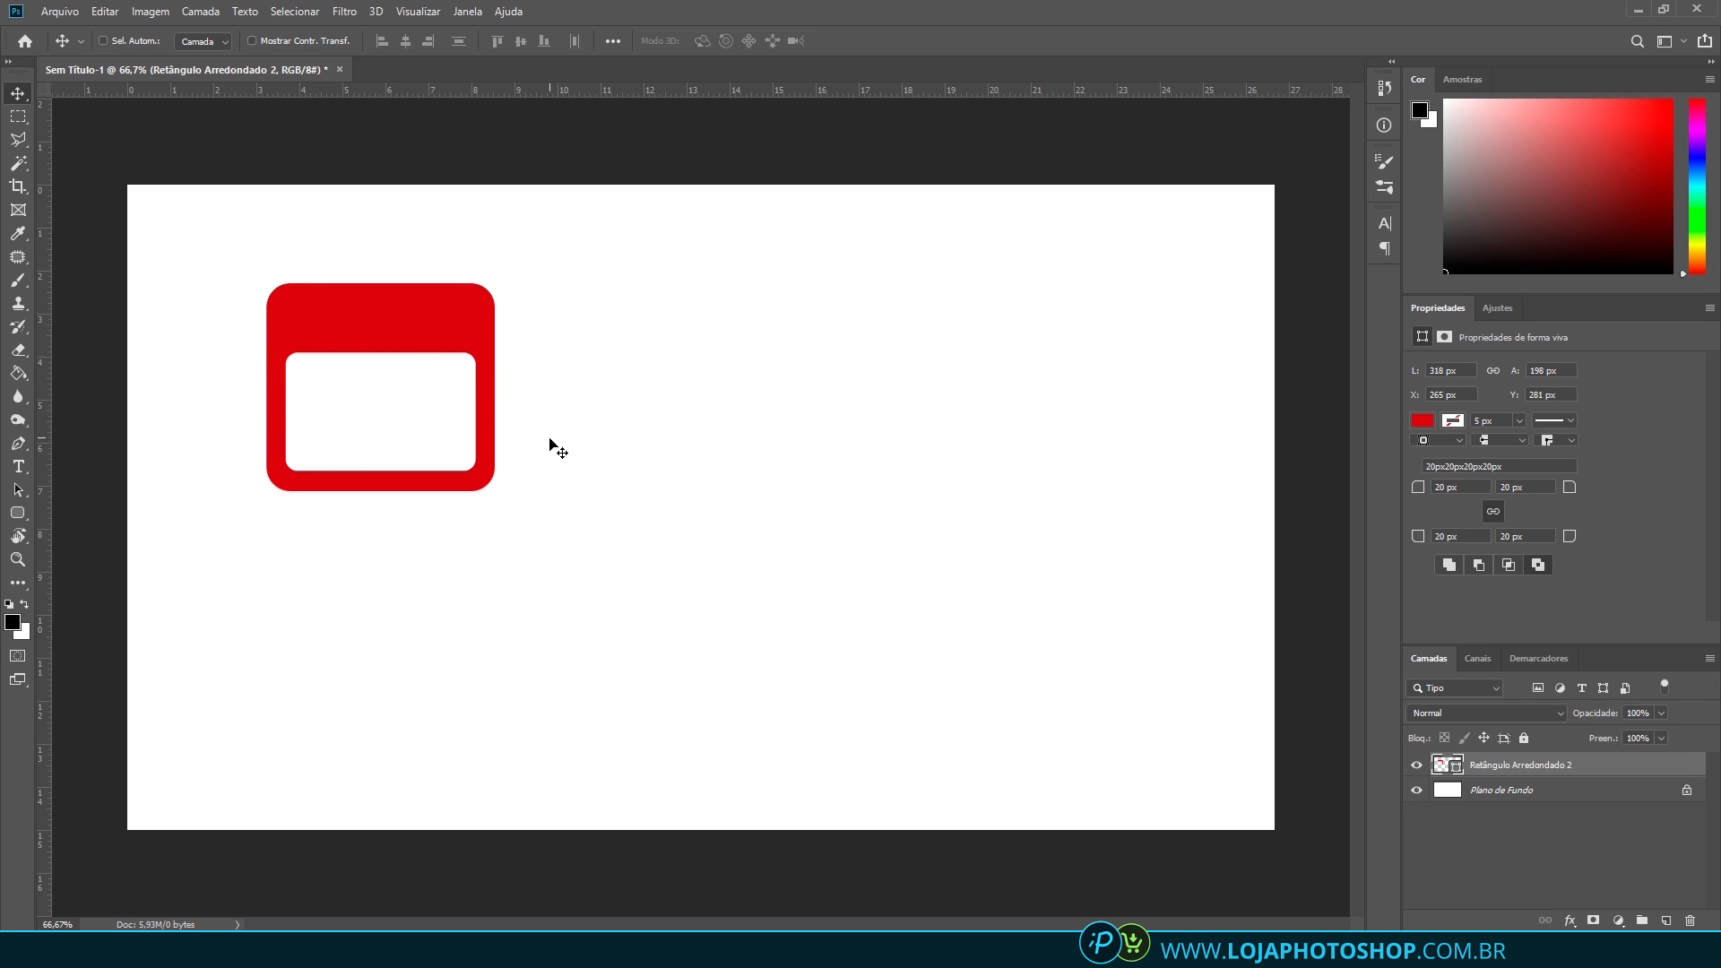
{"action": "left_click", "coordinate": [1422, 419]}
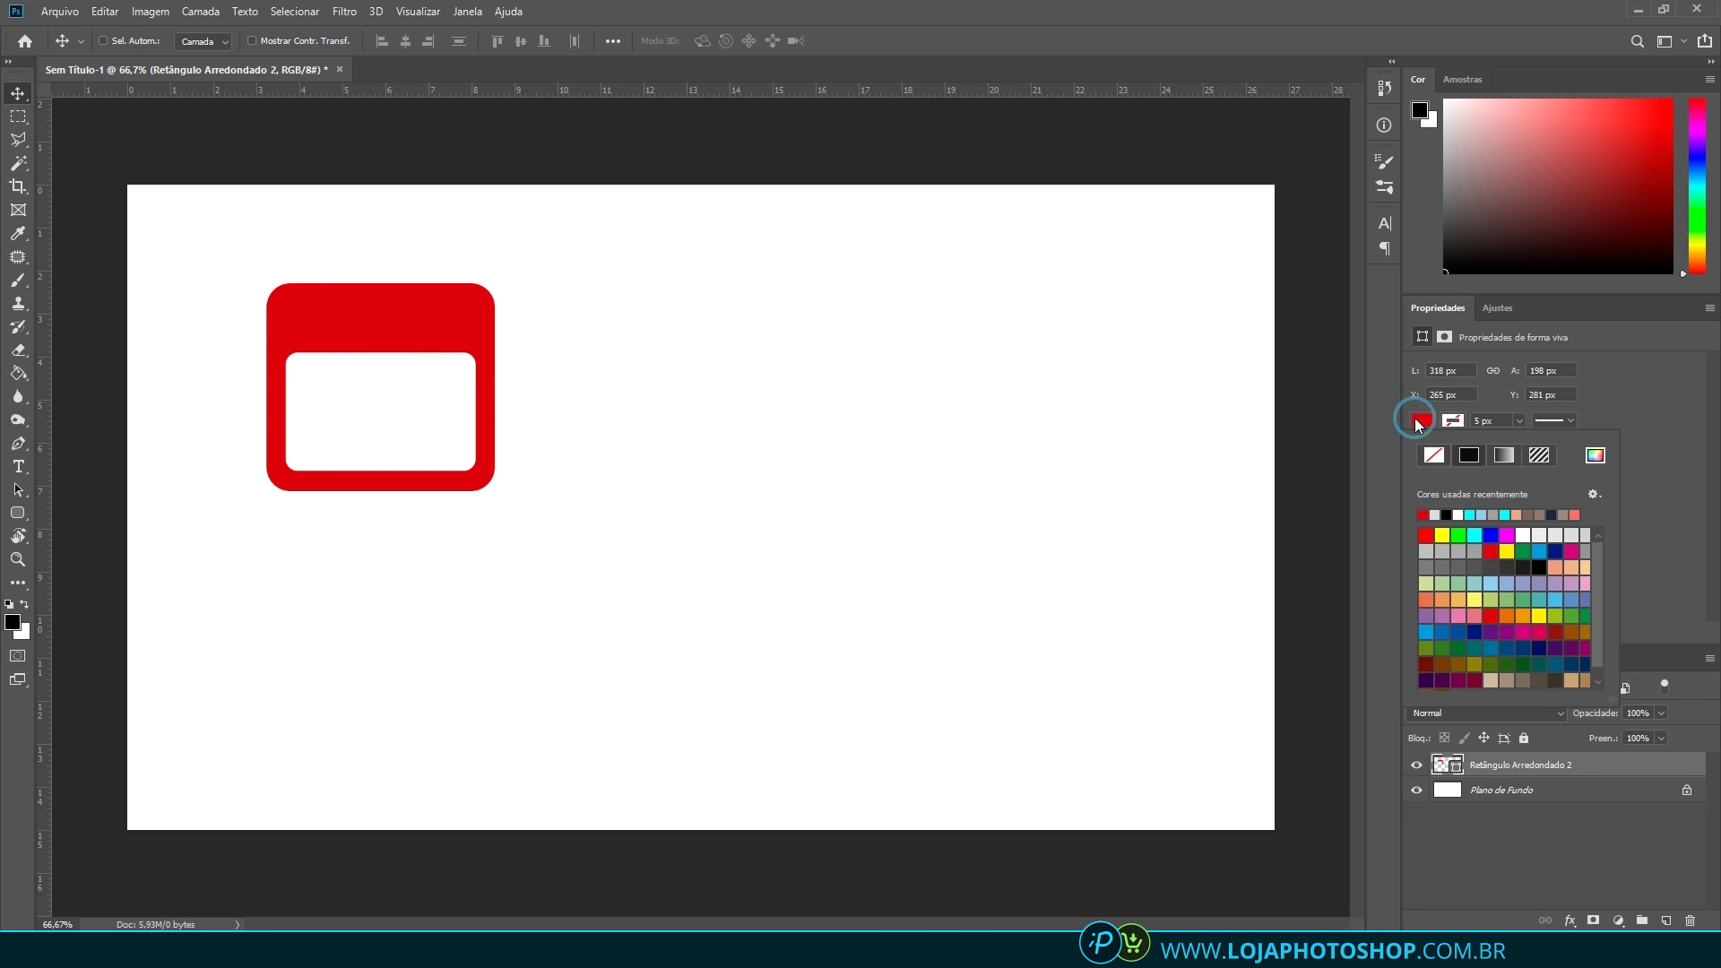
{"action": "left_click", "coordinate": [1531, 567]}
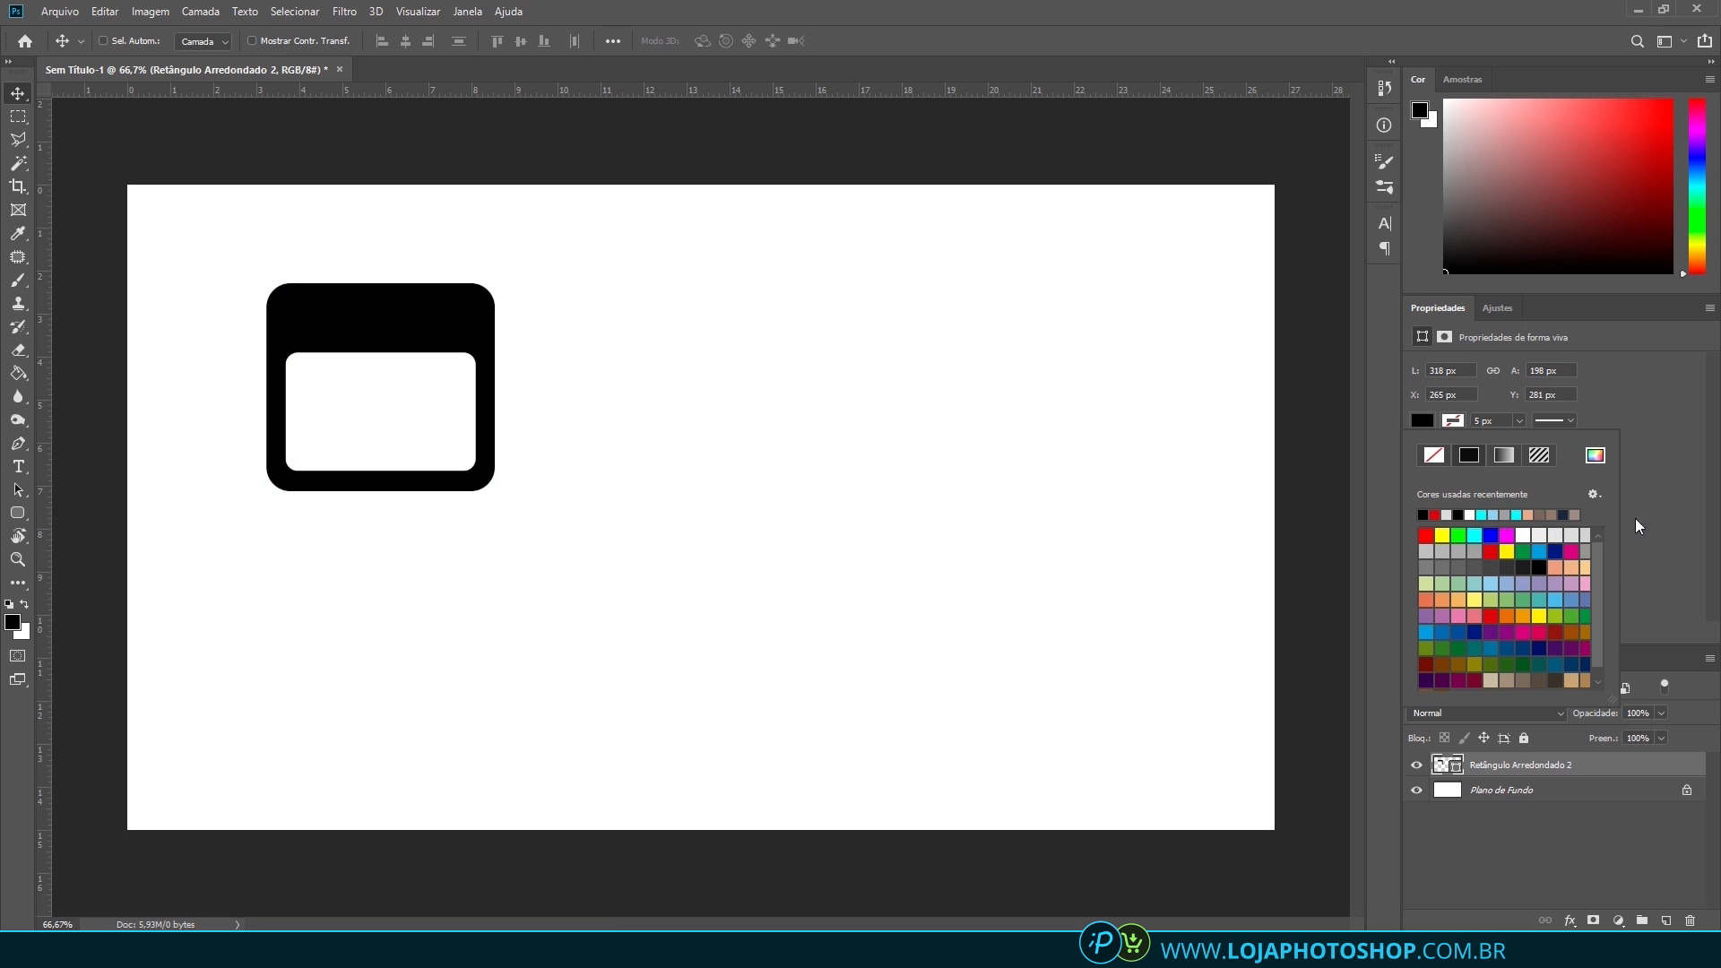
{"action": "left_click", "coordinate": [1657, 505]}
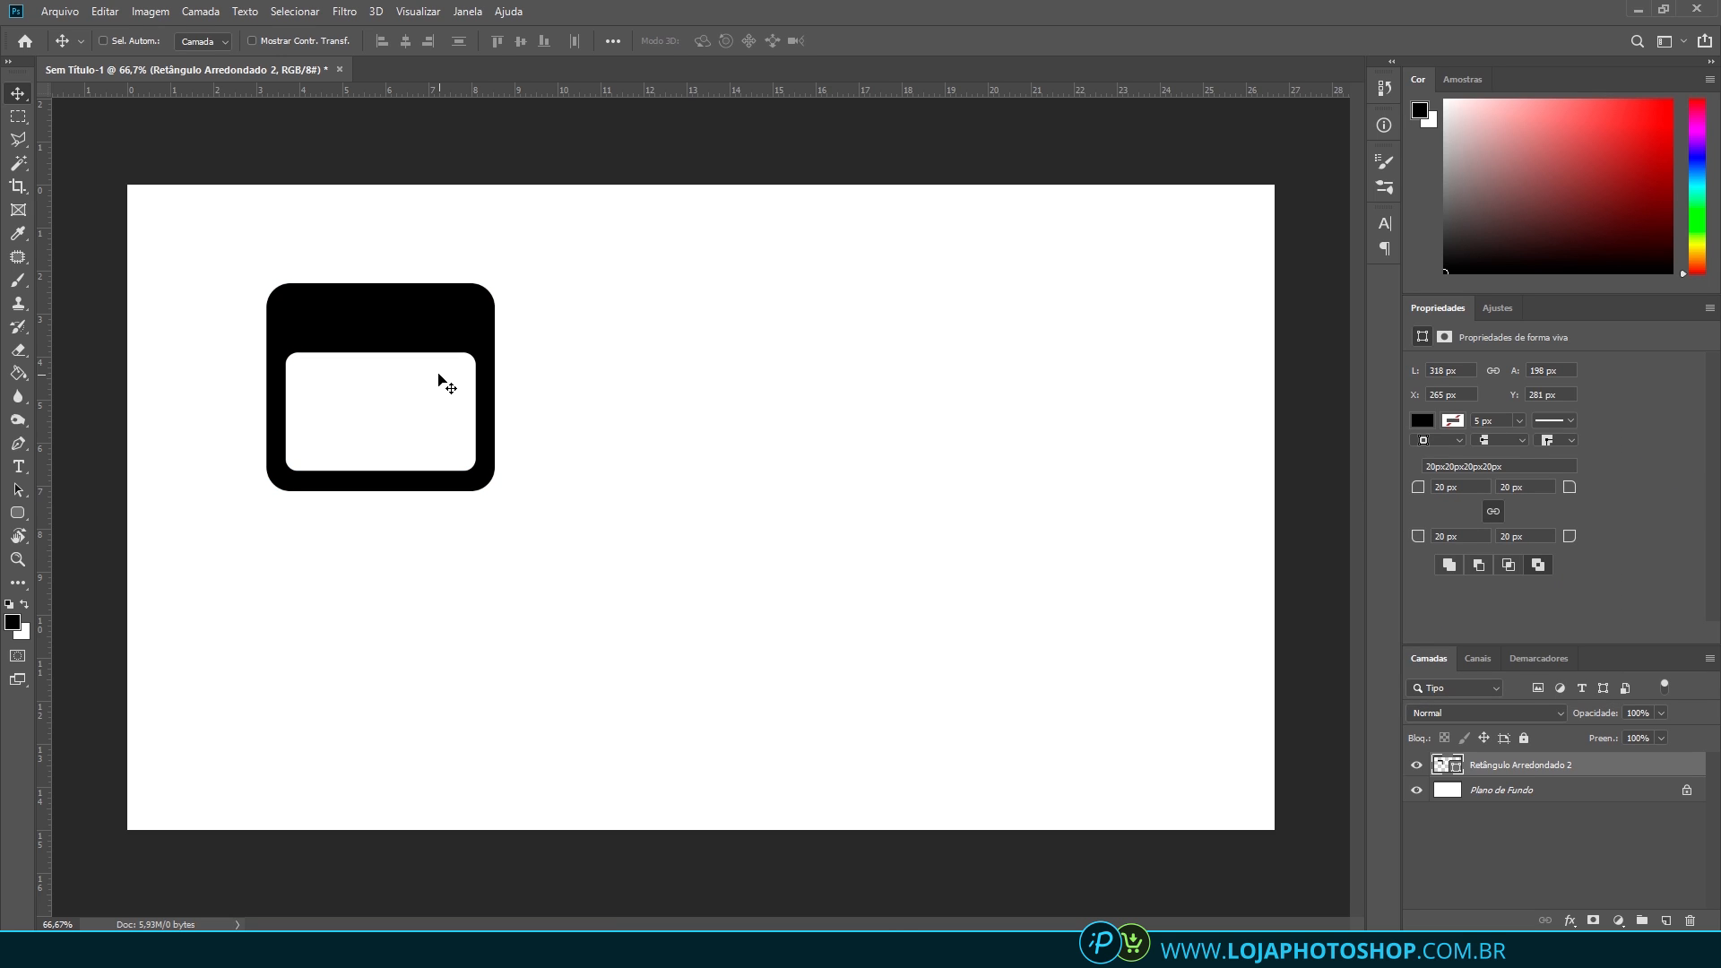
Undo the black fill and the shape combination, and select only the inner red rectangle's layer
{"action": "key", "text": "ctrl+z"}
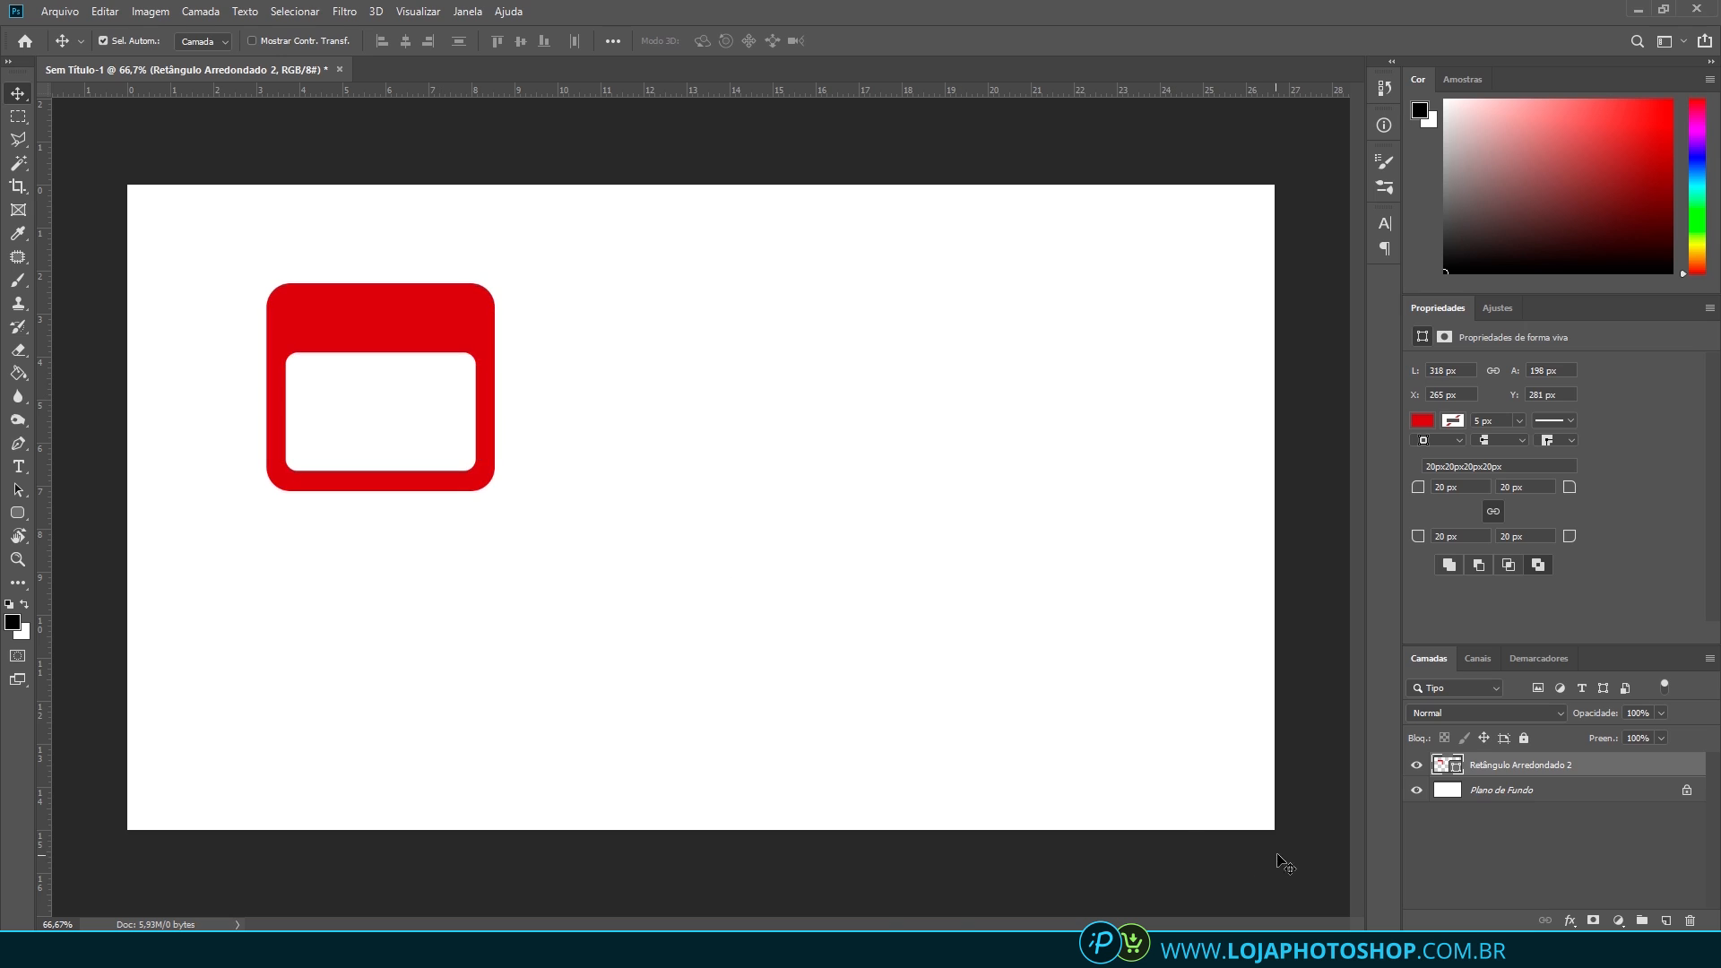
{"action": "key", "text": "ctrl+z"}
{"action": "left_click", "coordinate": [1516, 791]}
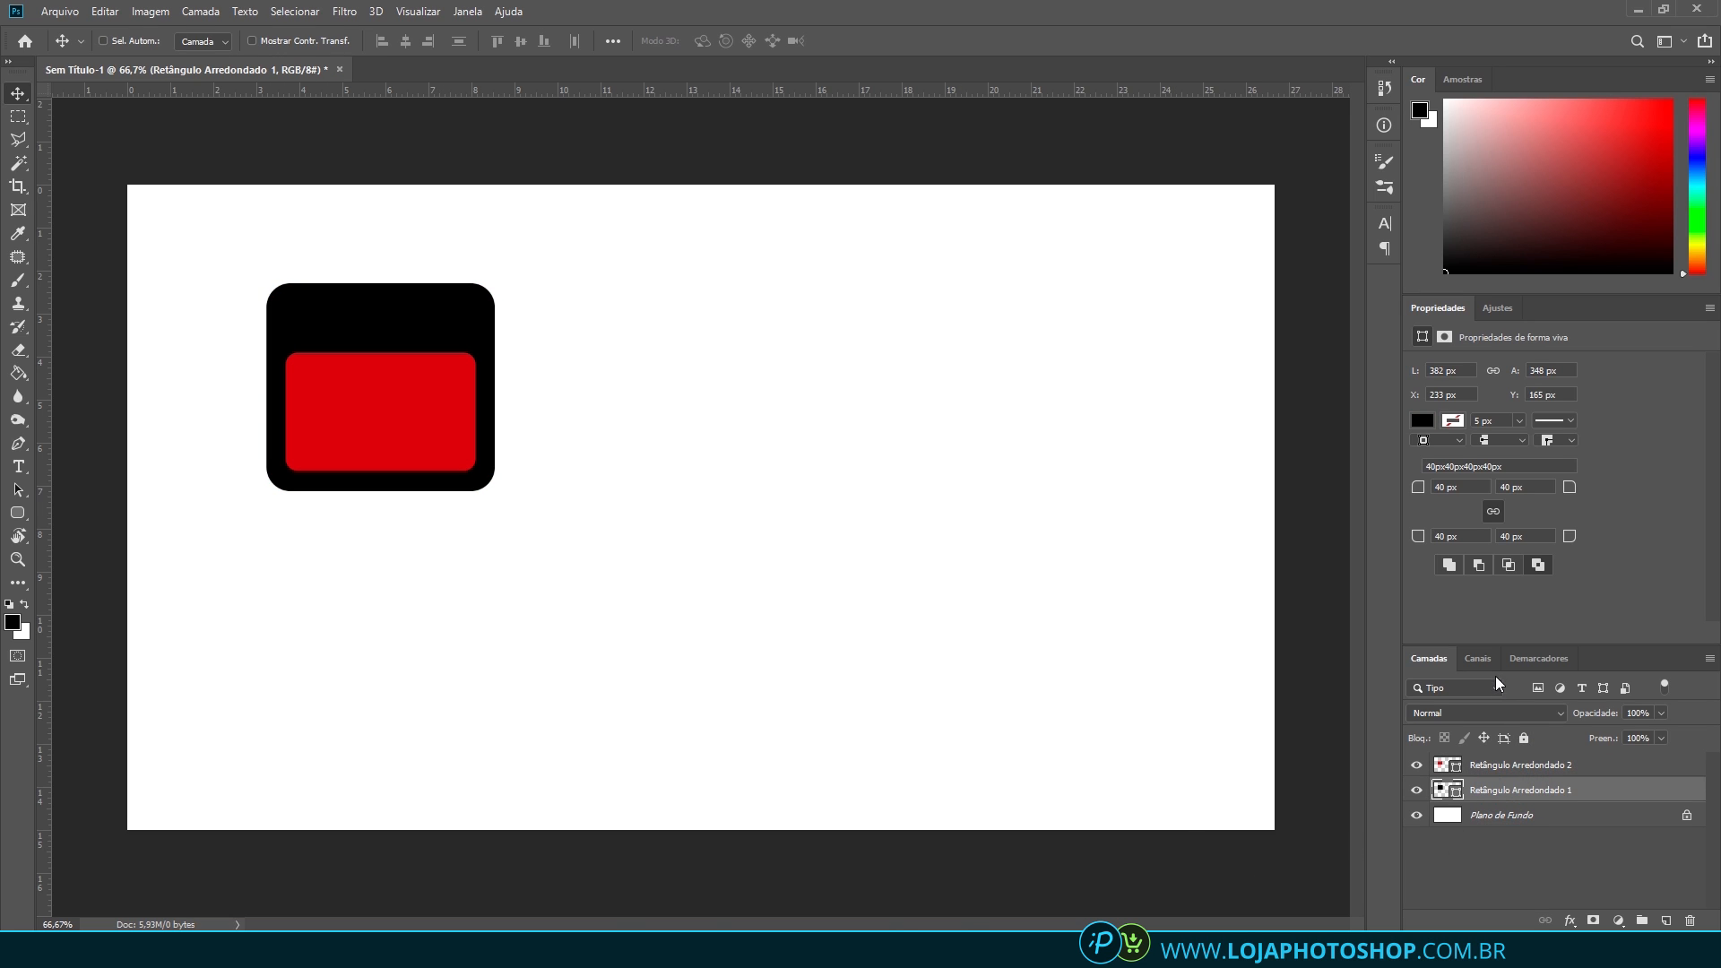
{"action": "left_click", "coordinate": [1509, 765]}
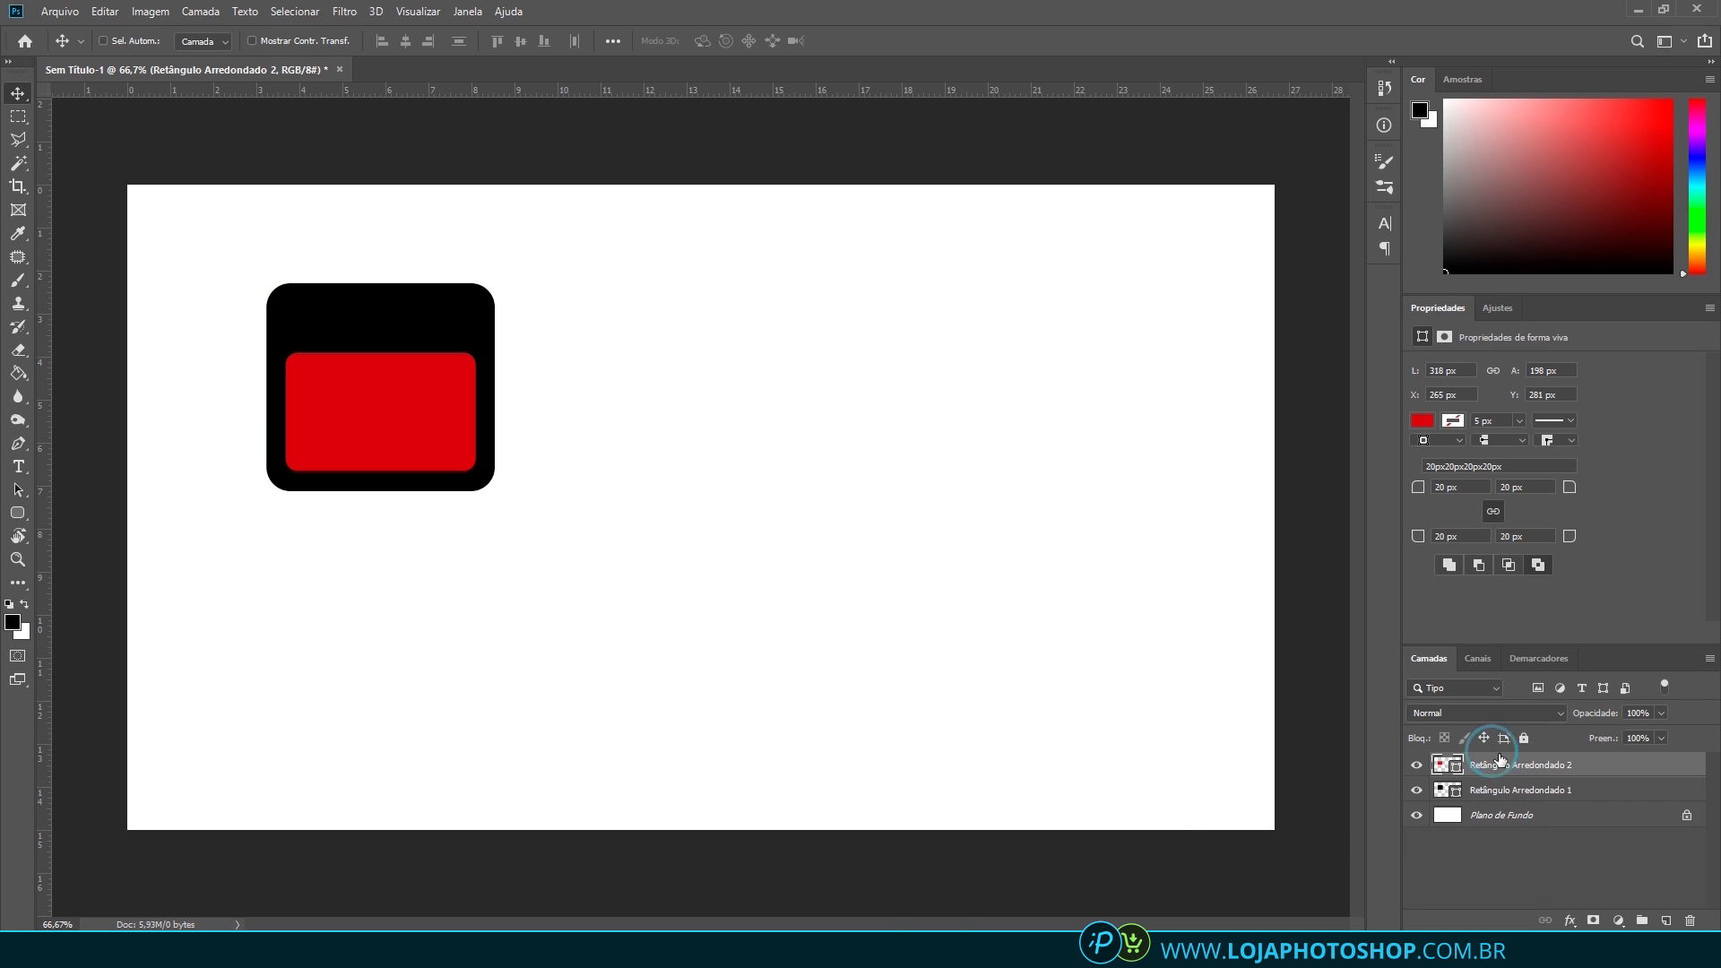
{"action": "left_click", "coordinate": [1443, 490]}
{"action": "key", "text": "Return"}
{"action": "key", "text": "ctrl+z"}
Unlink the red rectangle's corner radii and set both of its upper corners to 0 px
{"action": "left_click", "coordinate": [1494, 511]}
{"action": "left_click", "coordinate": [1444, 487]}
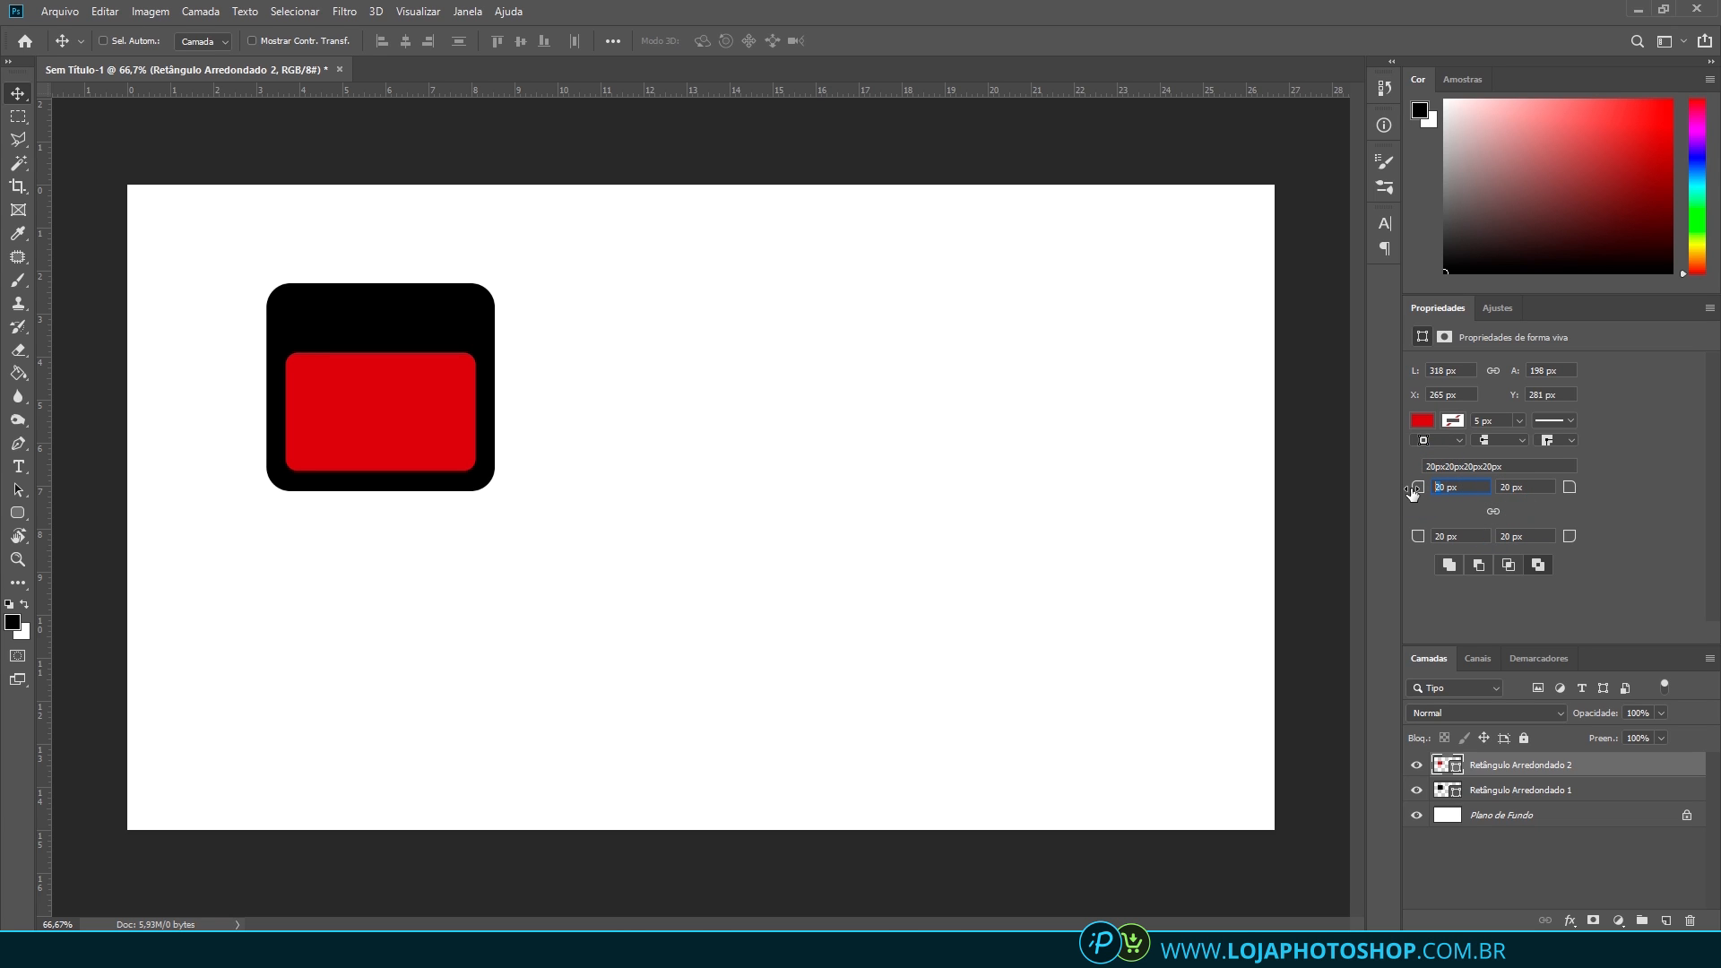
{"action": "type", "text": "0"}
{"action": "key", "text": "Return"}
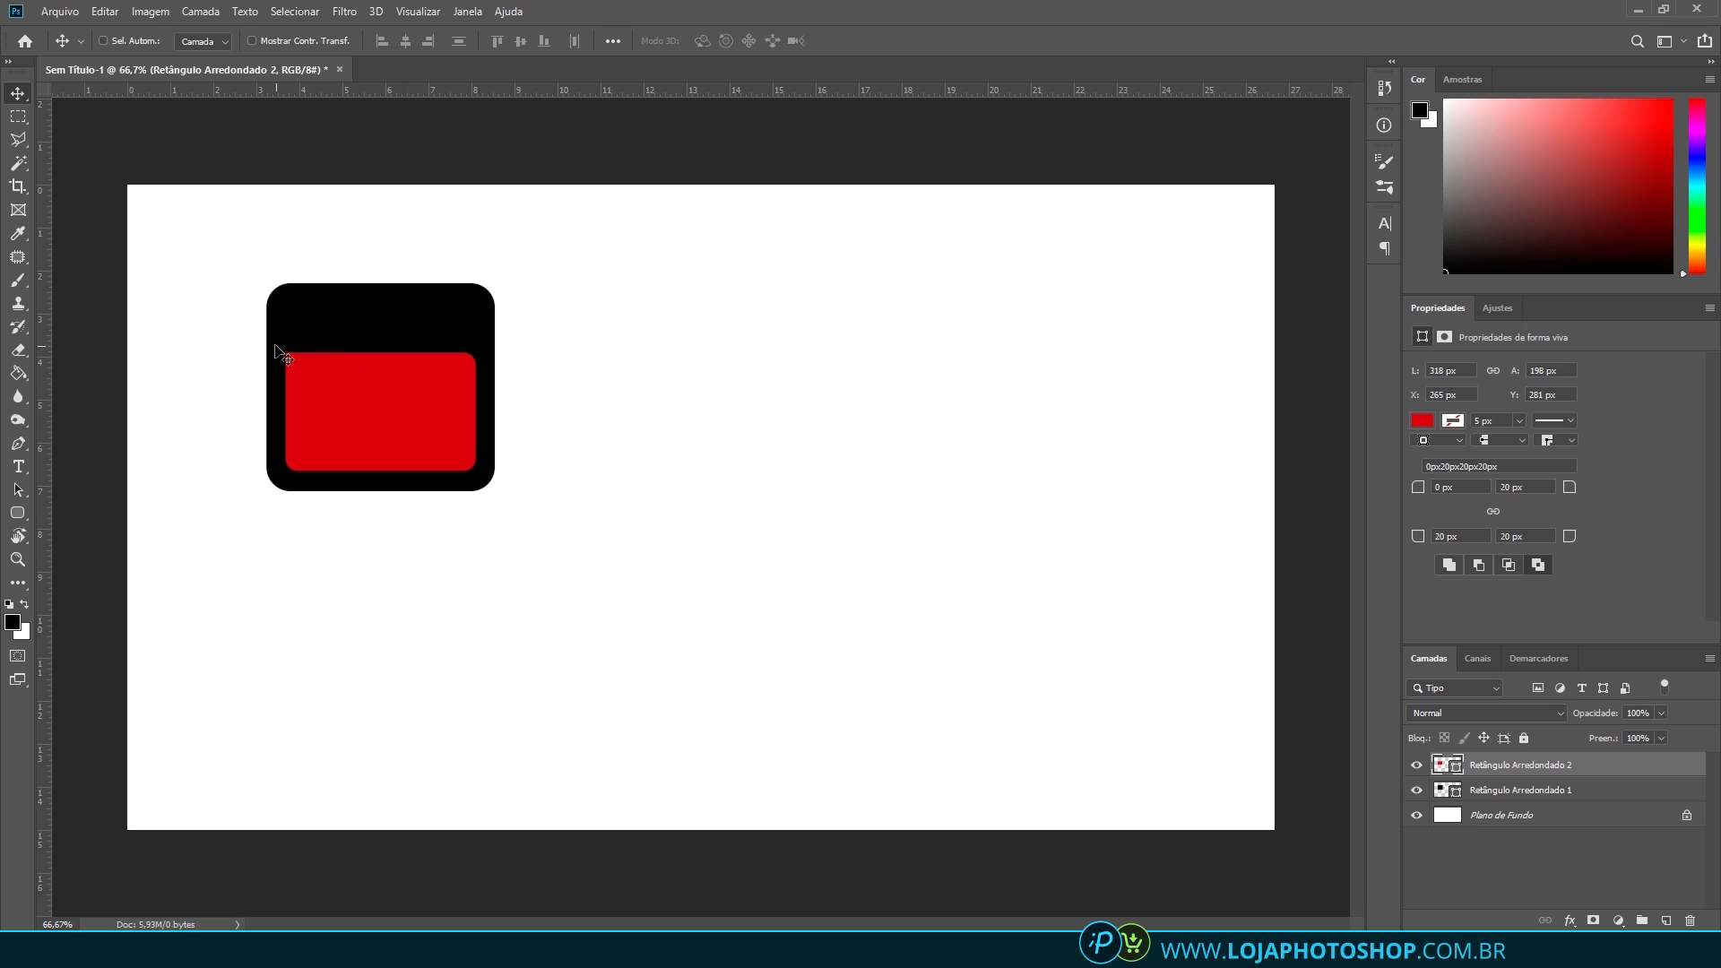
{"action": "left_click", "coordinate": [1510, 487]}
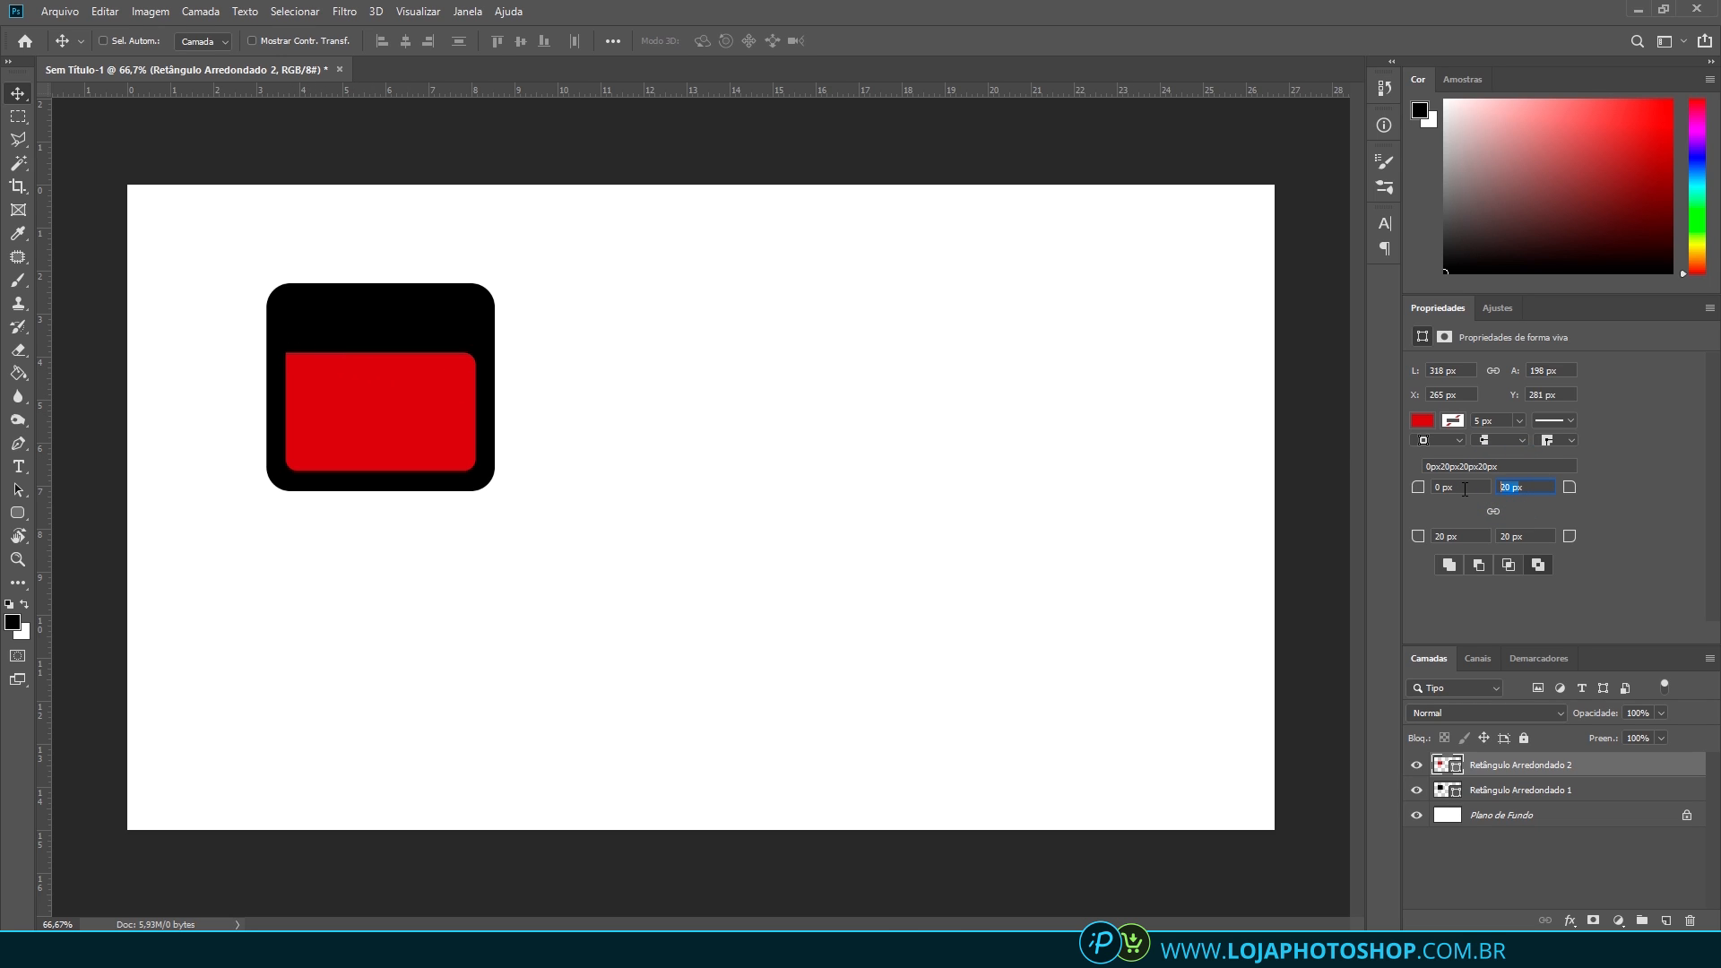
{"action": "key", "text": "ctrl"}
{"action": "key", "text": "Return"}
Select both rectangle layers and combine them into one shape with the overlapping area excluded
{"action": "left_click", "coordinate": [1544, 791], "text": "shift"}
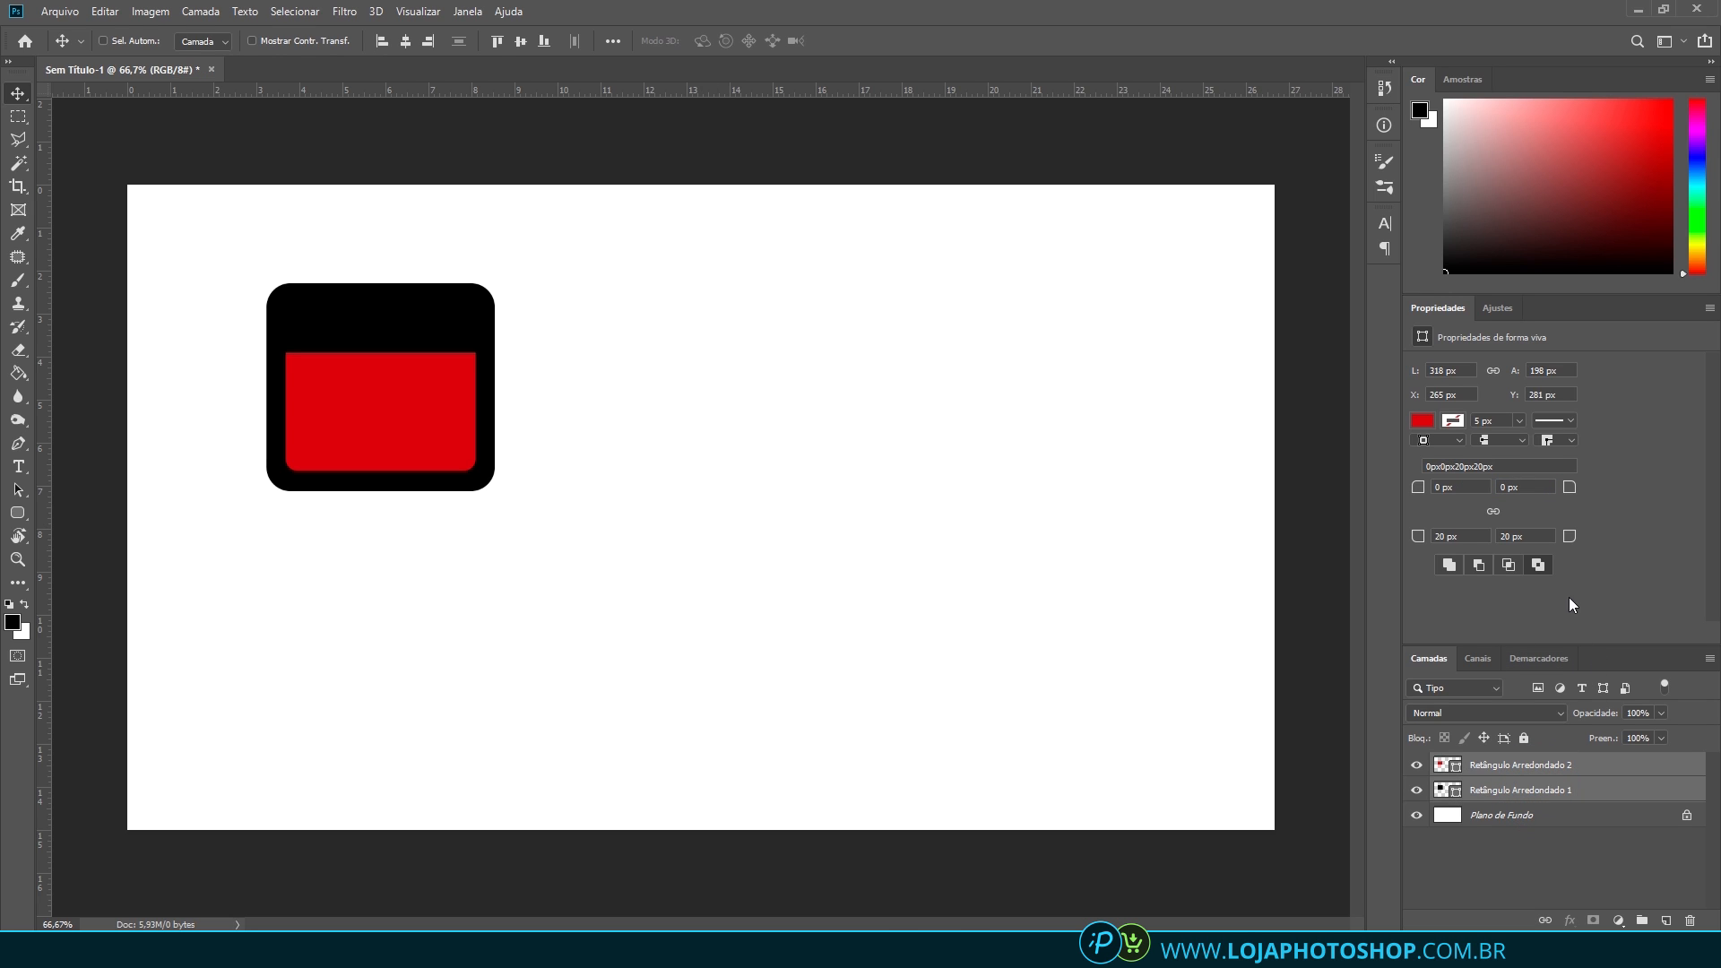
{"action": "left_click", "coordinate": [1540, 564]}
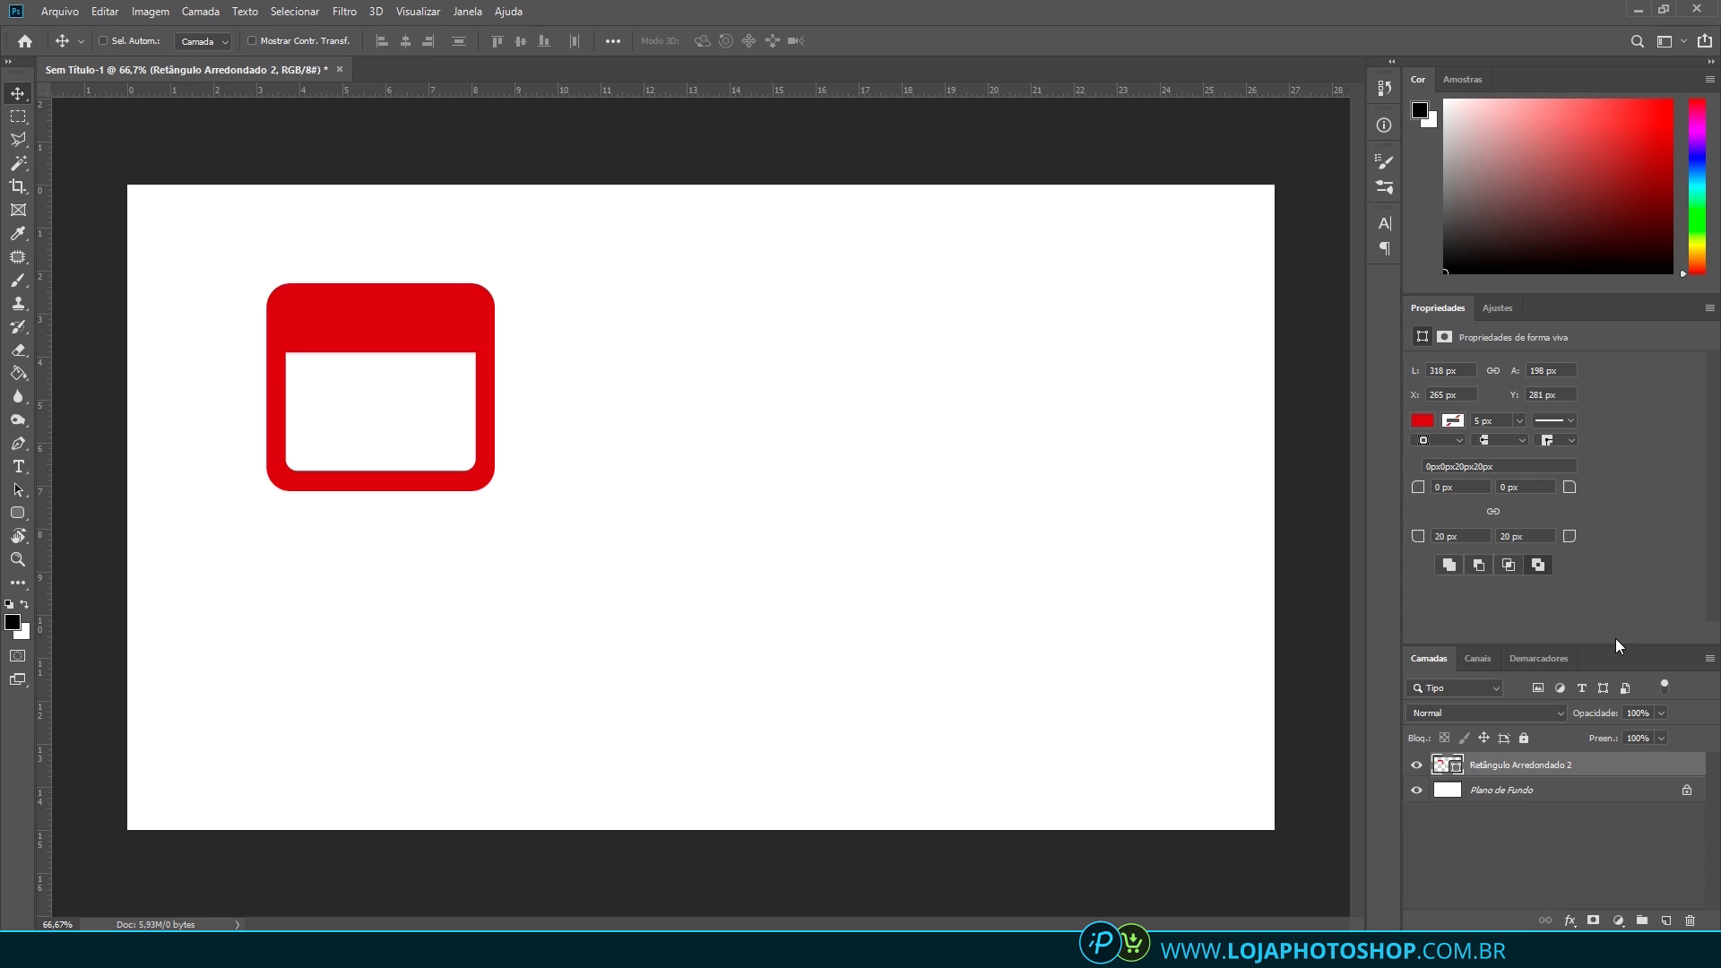
On a new layer, draw a black rounded rectangle about 74 × 143 px with an 80 px radius across the calendar's upper edge, near its left corner
{"action": "scroll", "coordinate": [292, 353], "scroll_direction": "up", "scroll_amount": 2}
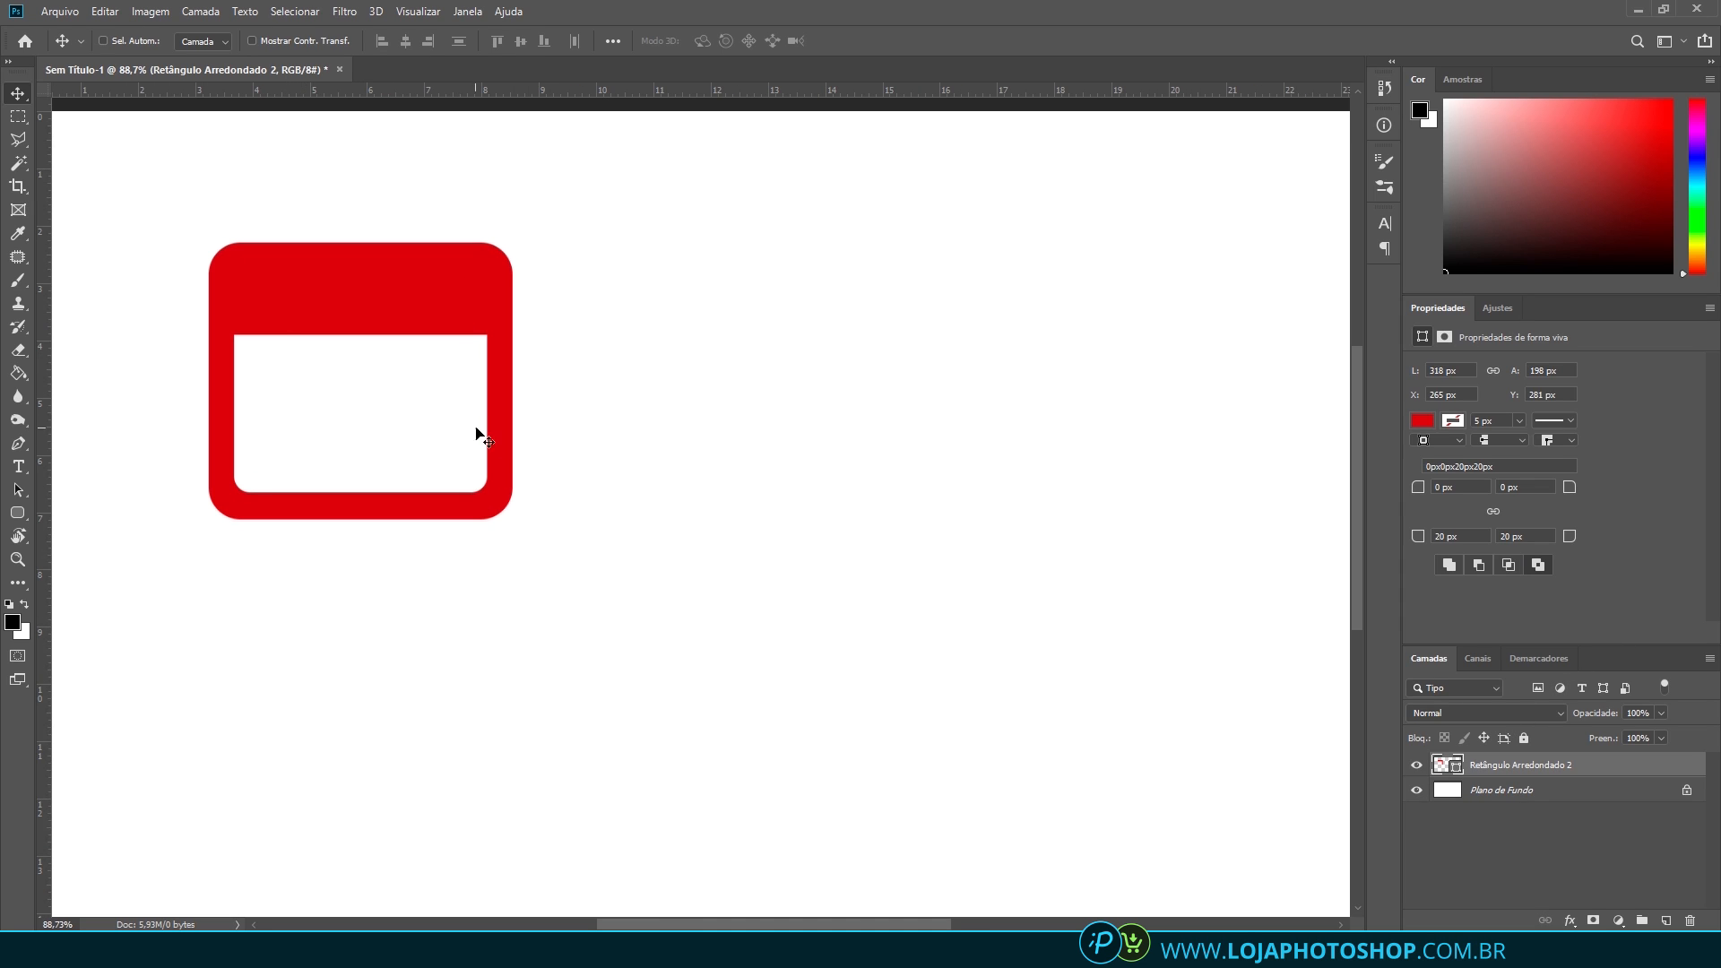
{"action": "left_click", "coordinate": [1666, 921]}
{"action": "left_click", "coordinate": [17, 513]}
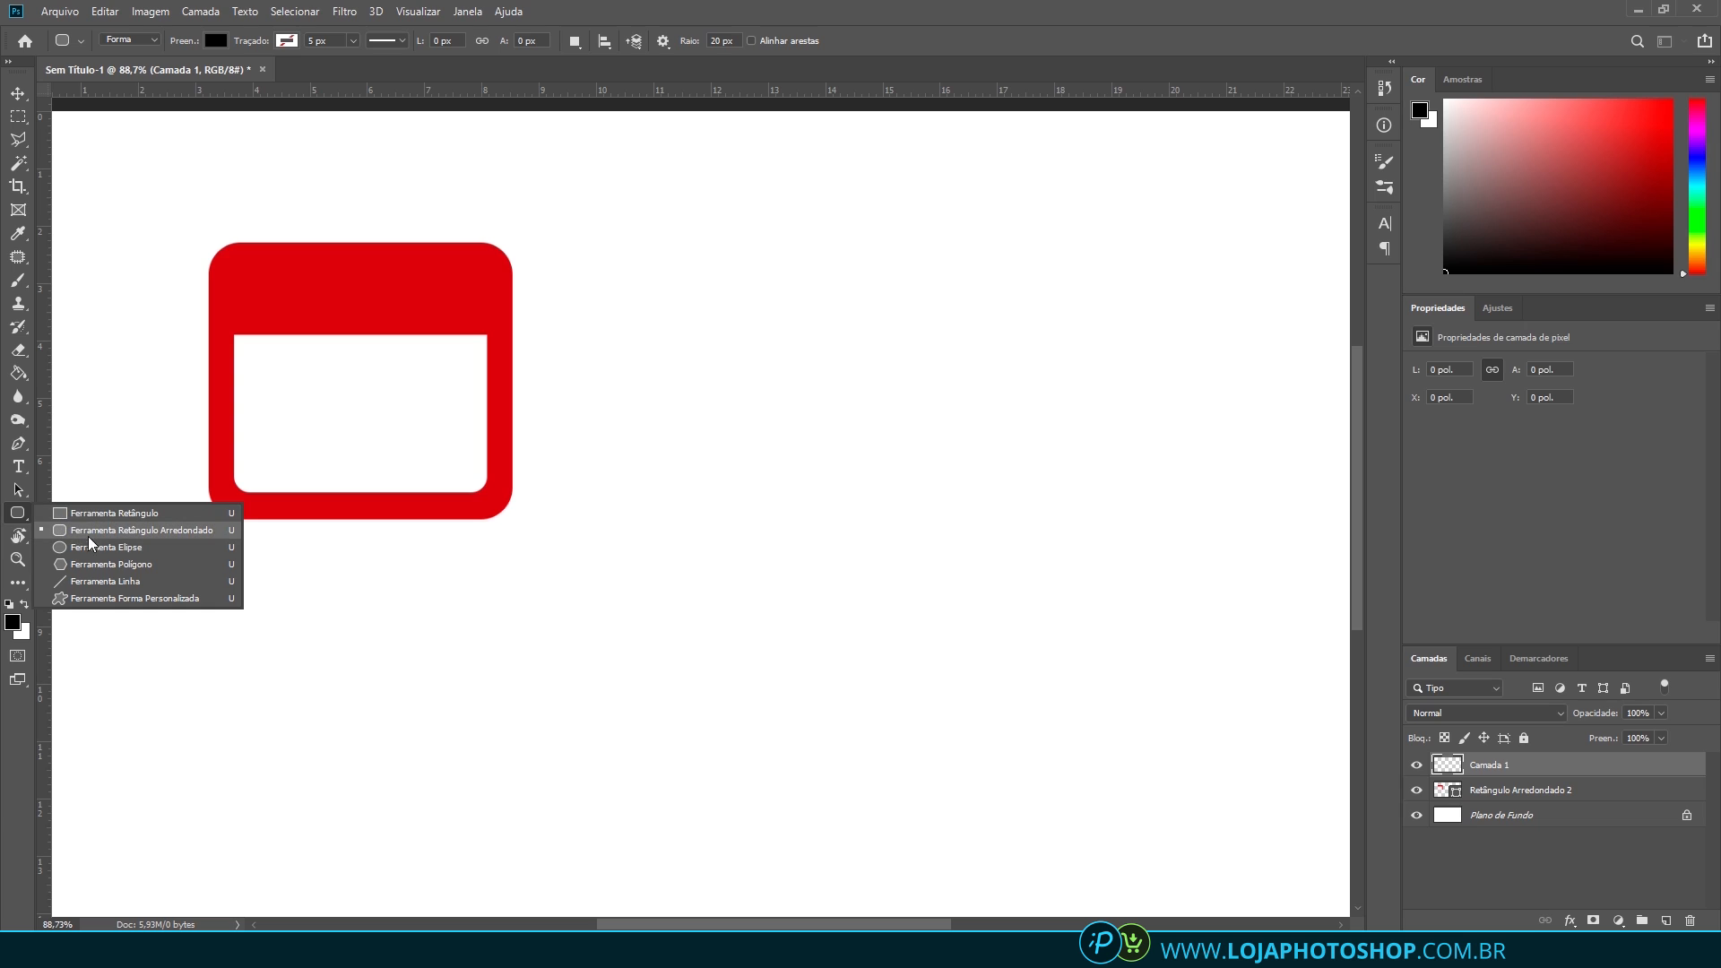
{"action": "left_click", "coordinate": [89, 532]}
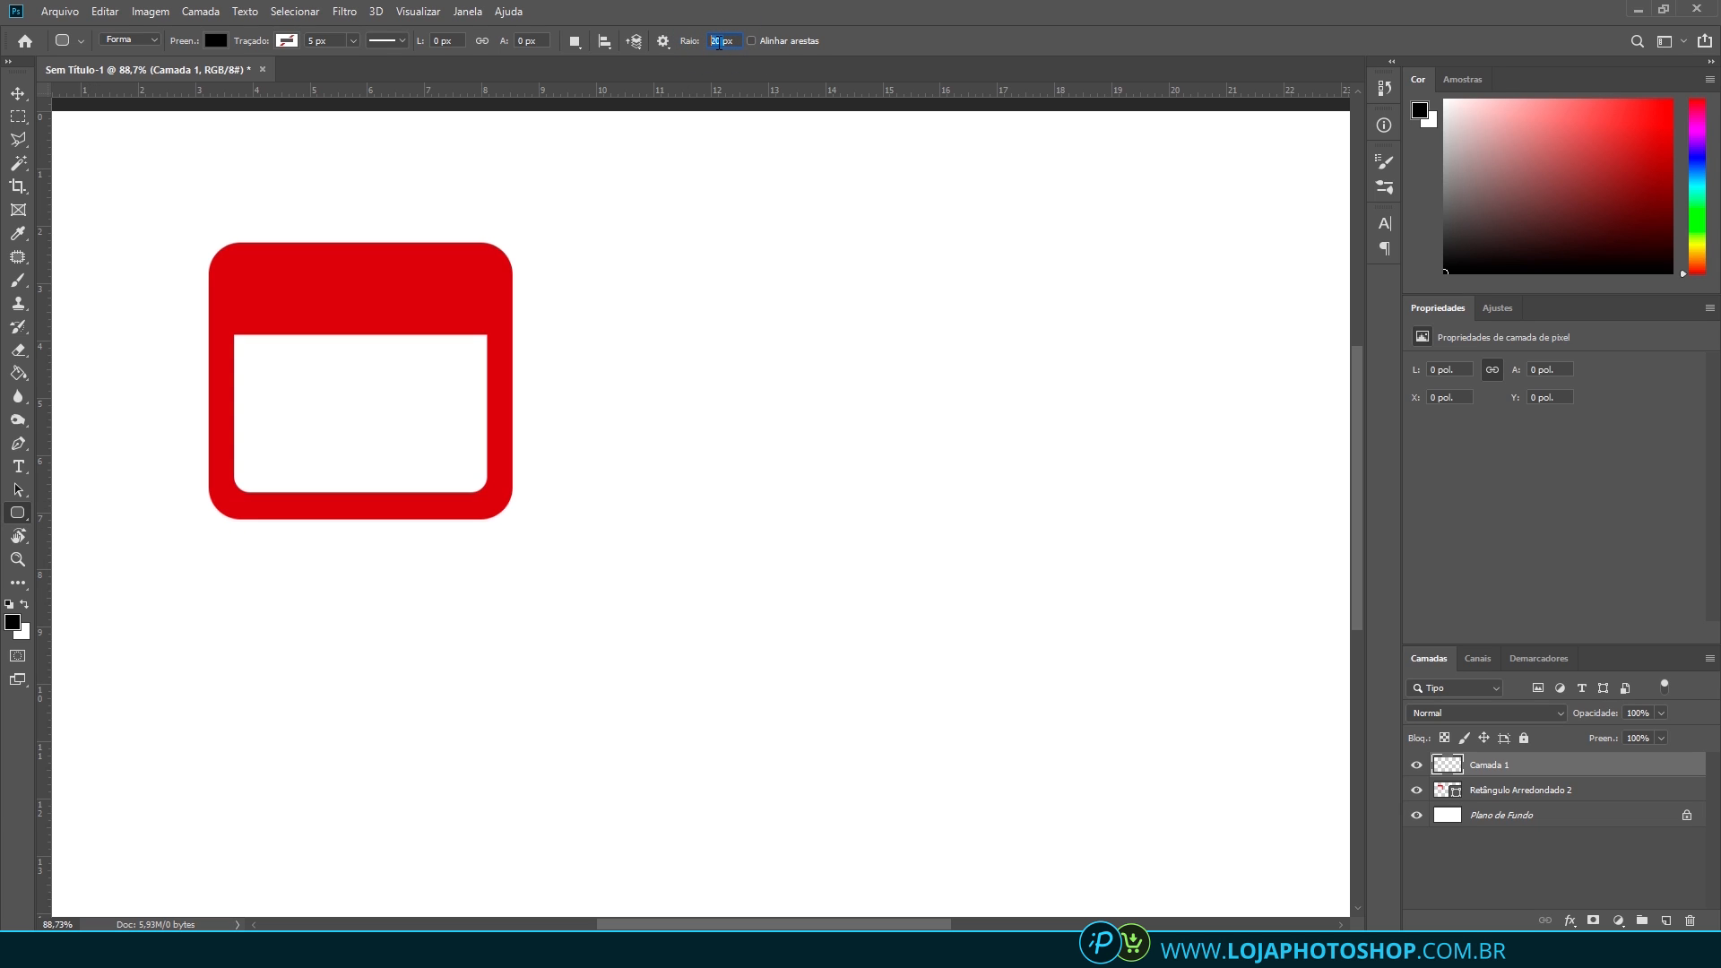
{"action": "key", "text": "Return"}
{"action": "left_click_drag", "start_coordinate": [227, 207], "coordinate": [310, 302]}
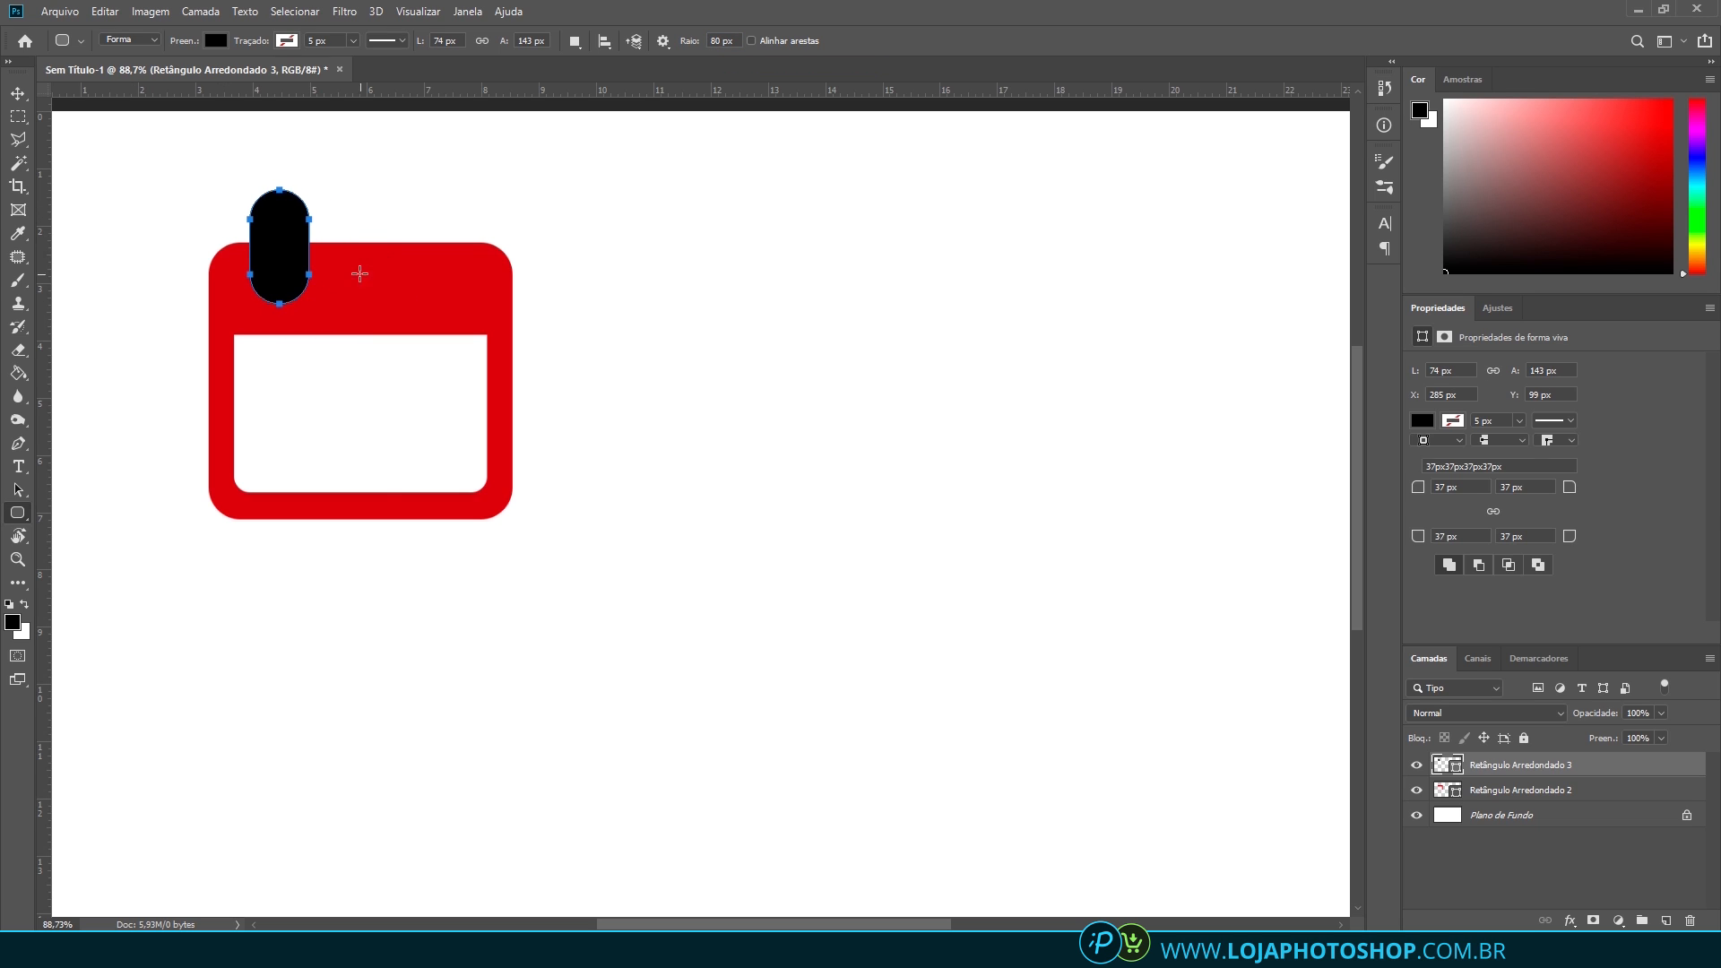
Shift the black pill slightly down and duplicate it twice to form an evenly spaced row of three across the calendar's upper edge
{"action": "key", "text": "v"}
{"action": "left_click_drag", "start_coordinate": [276, 238], "coordinate": [439, 240]}
{"action": "key", "text": "ctrl+j"}
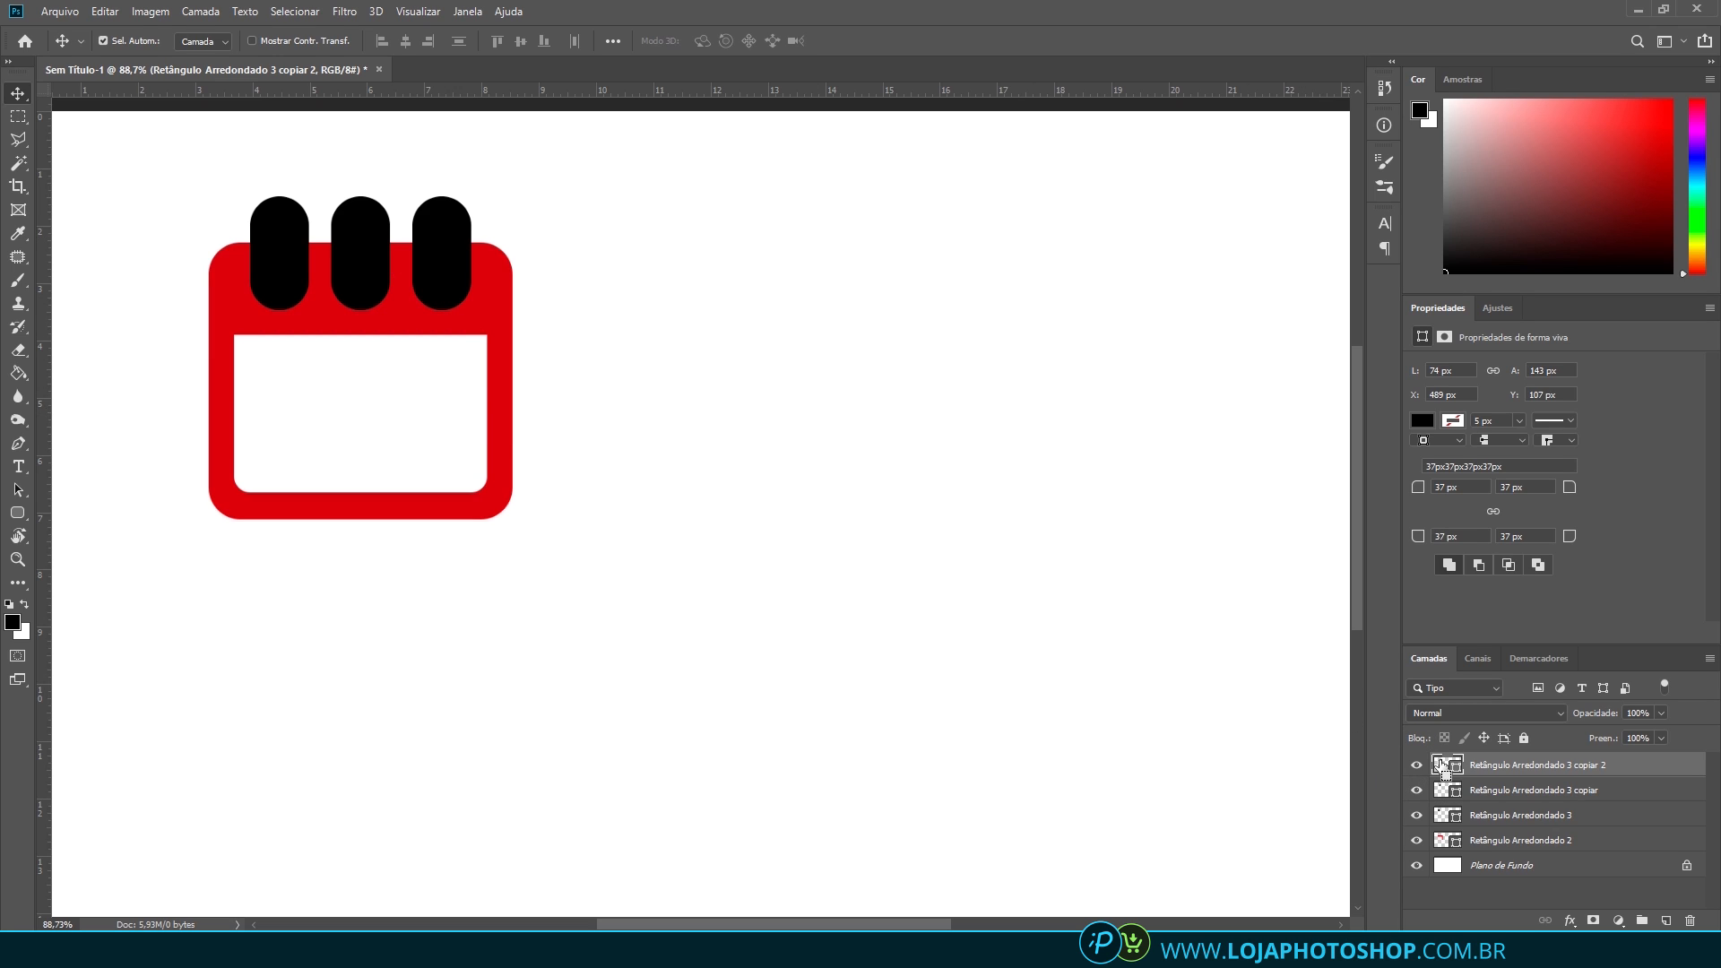
Load the outlines of all three pills as one selection and cut them out of the red calendar layer with an inverted layer mask
{"action": "left_click", "coordinate": [1445, 767], "text": "ctrl"}
{"action": "left_click", "coordinate": [1441, 792], "text": "ctrl+shift"}
{"action": "left_click", "coordinate": [1443, 818], "text": "ctrl+shift"}
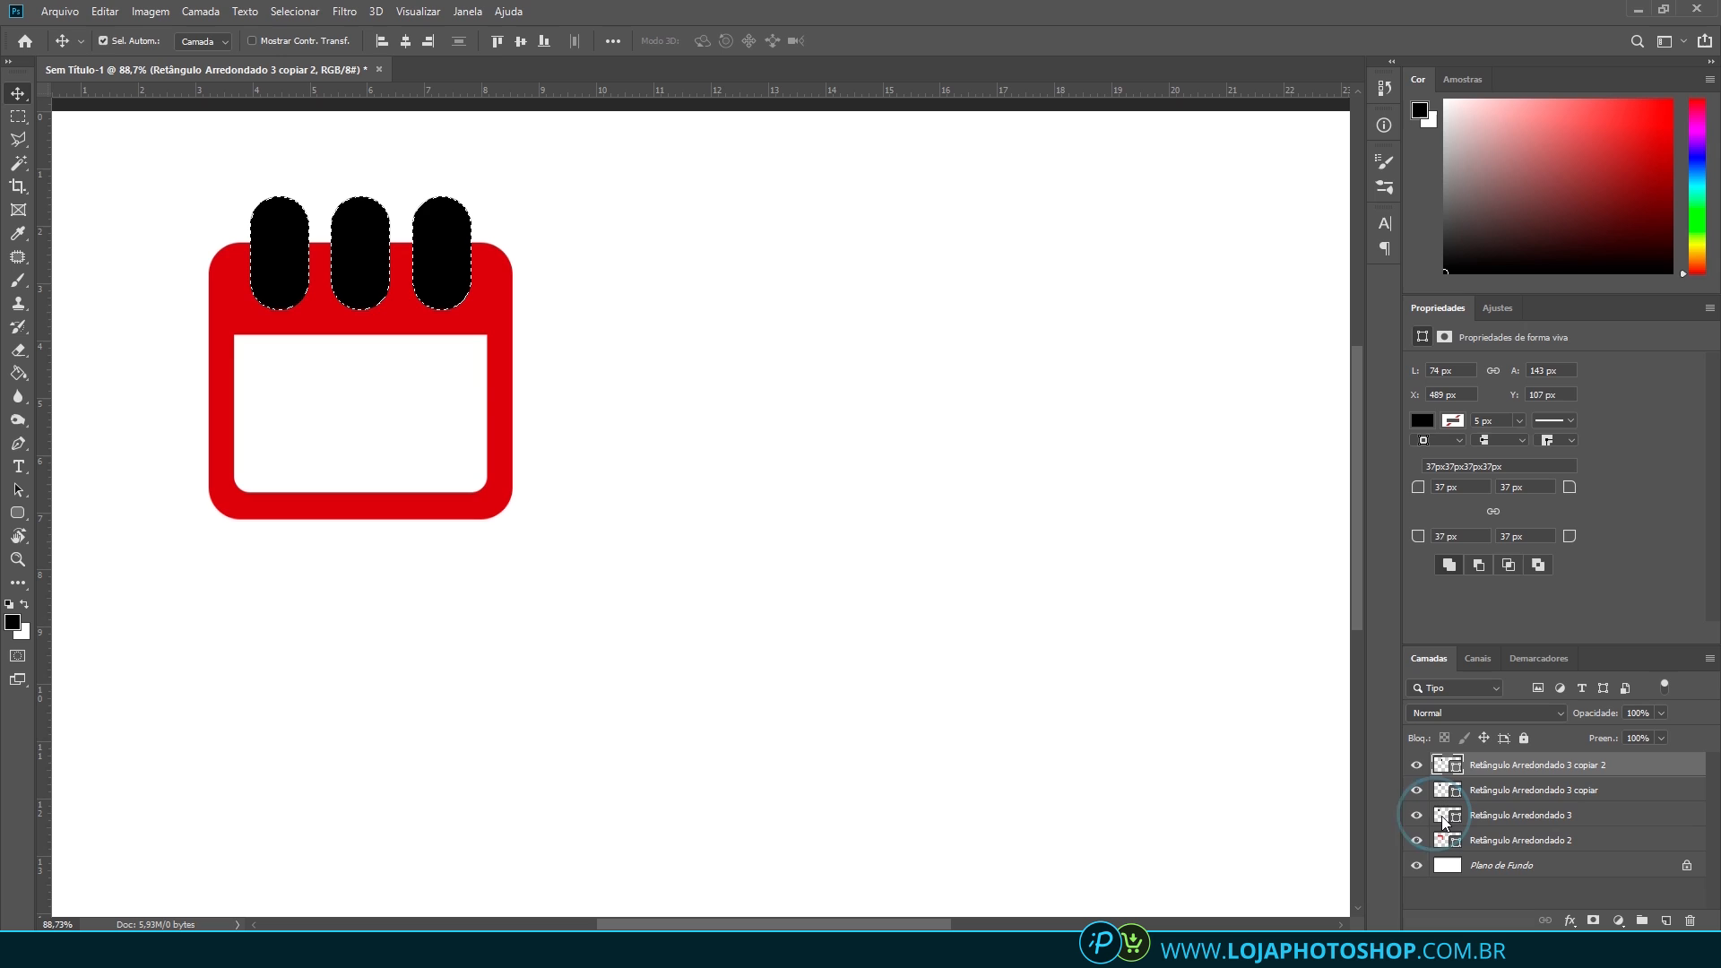
{"action": "left_click", "coordinate": [1490, 841]}
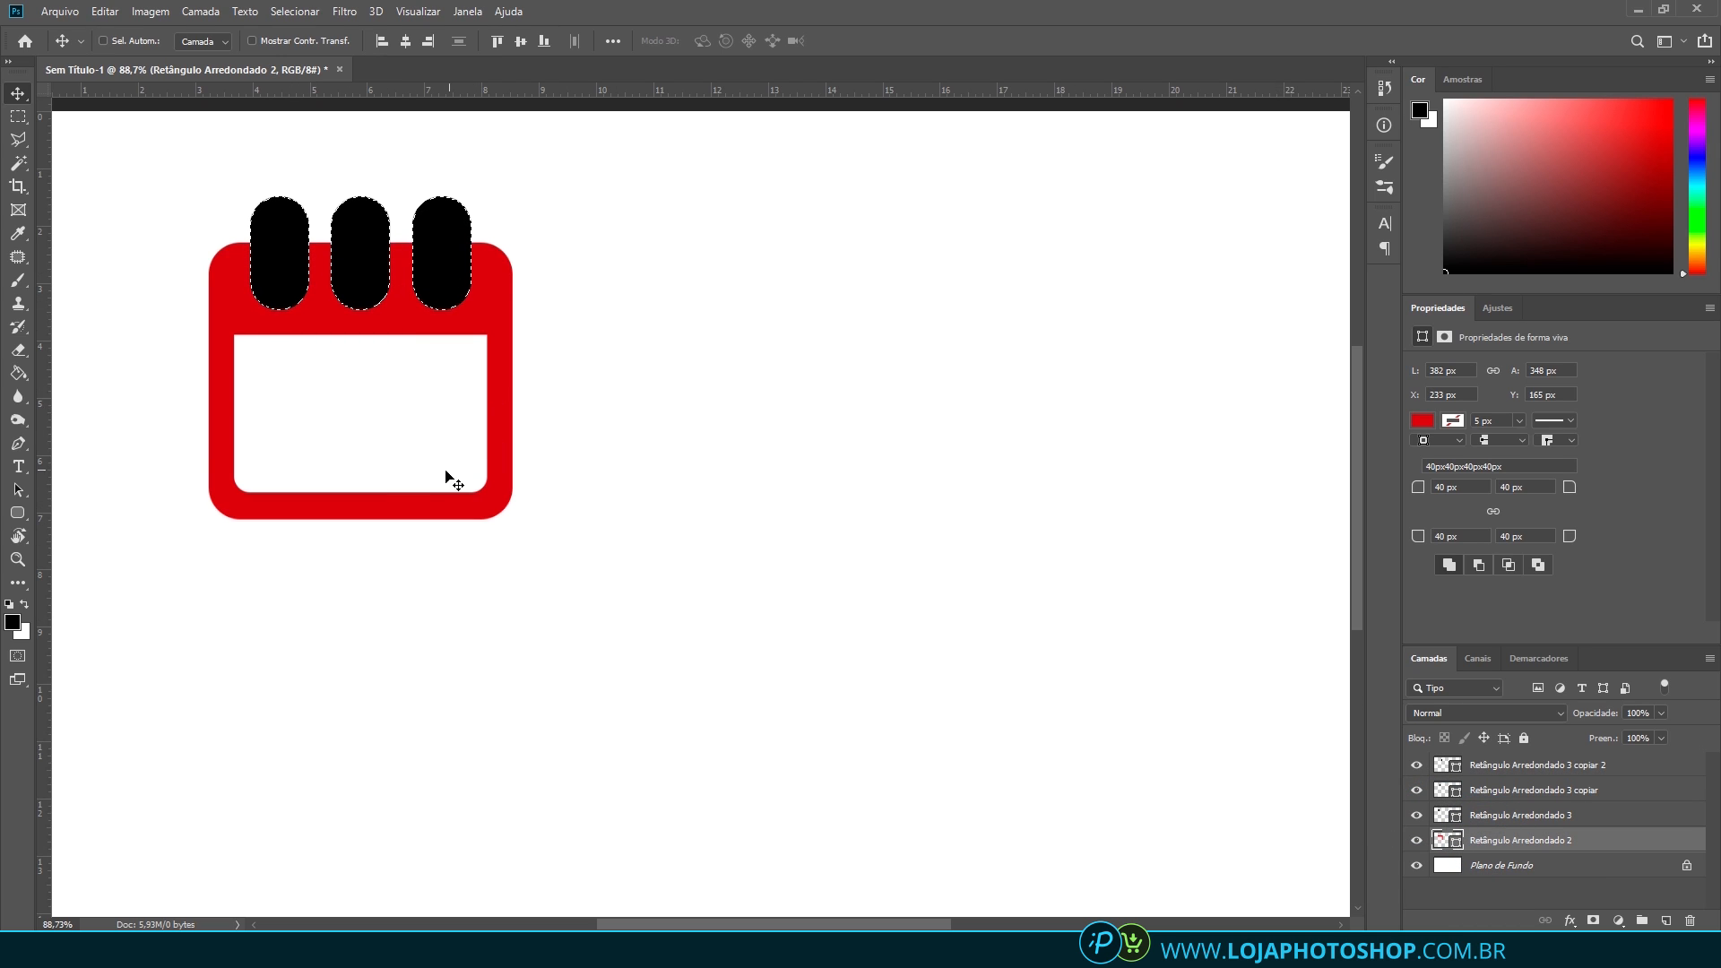
{"action": "left_click", "coordinate": [1594, 920]}
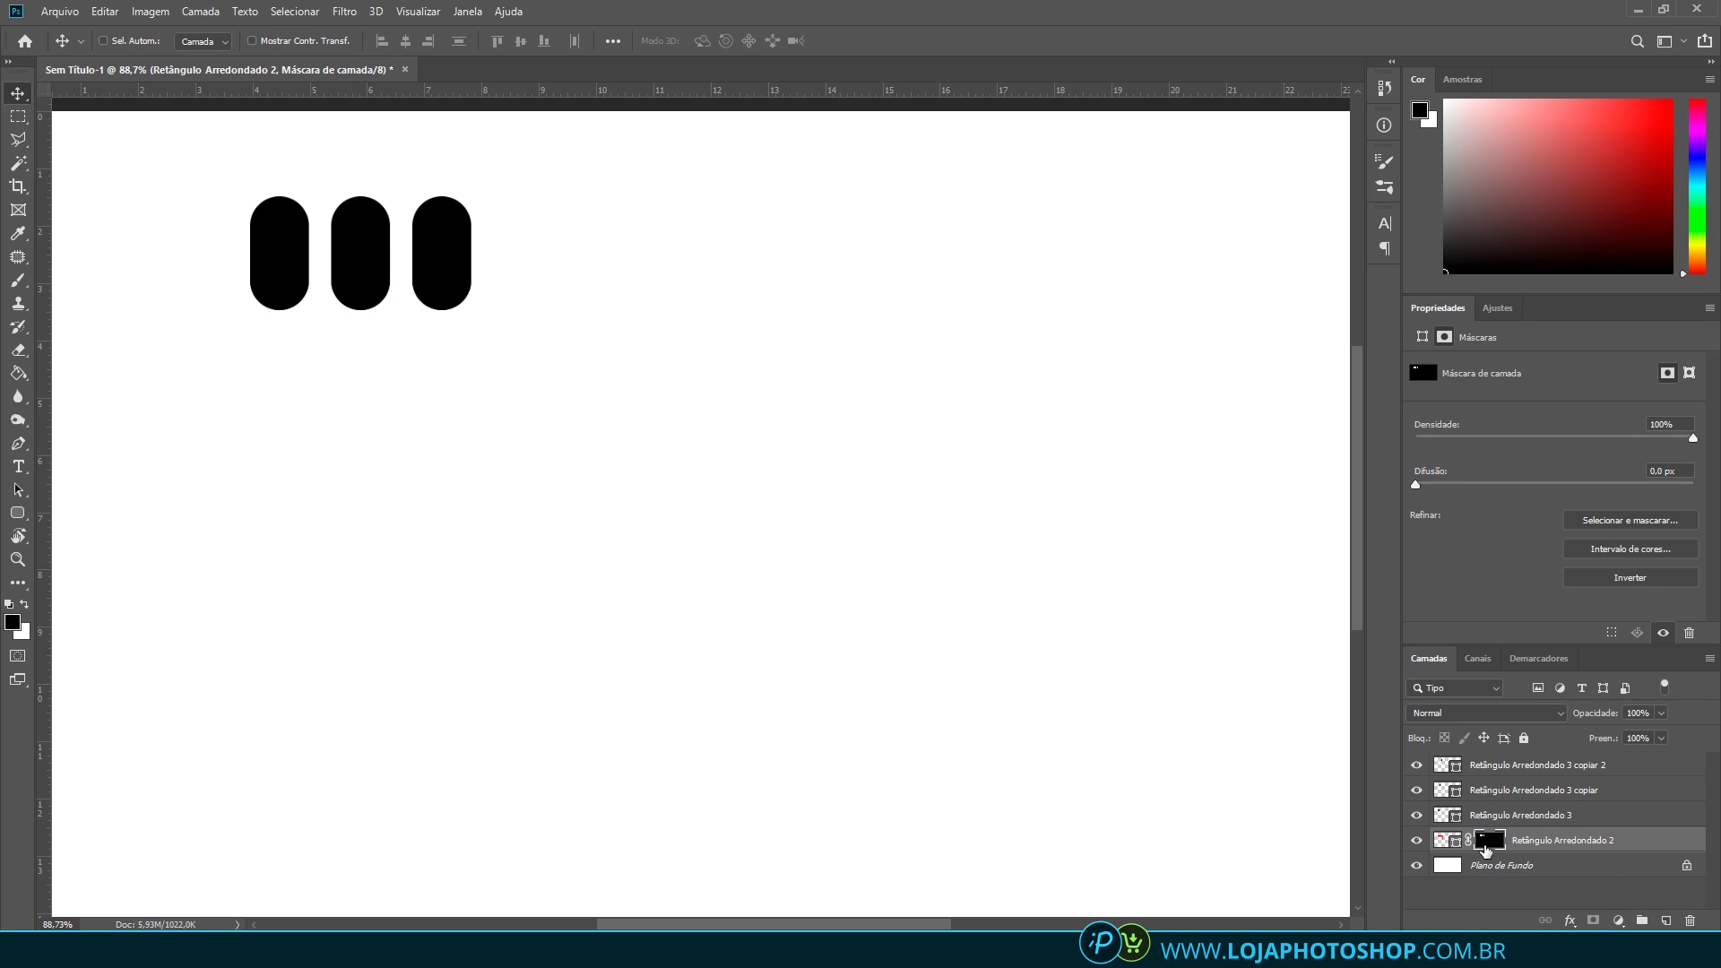
{"action": "key", "text": "ctrl+i"}
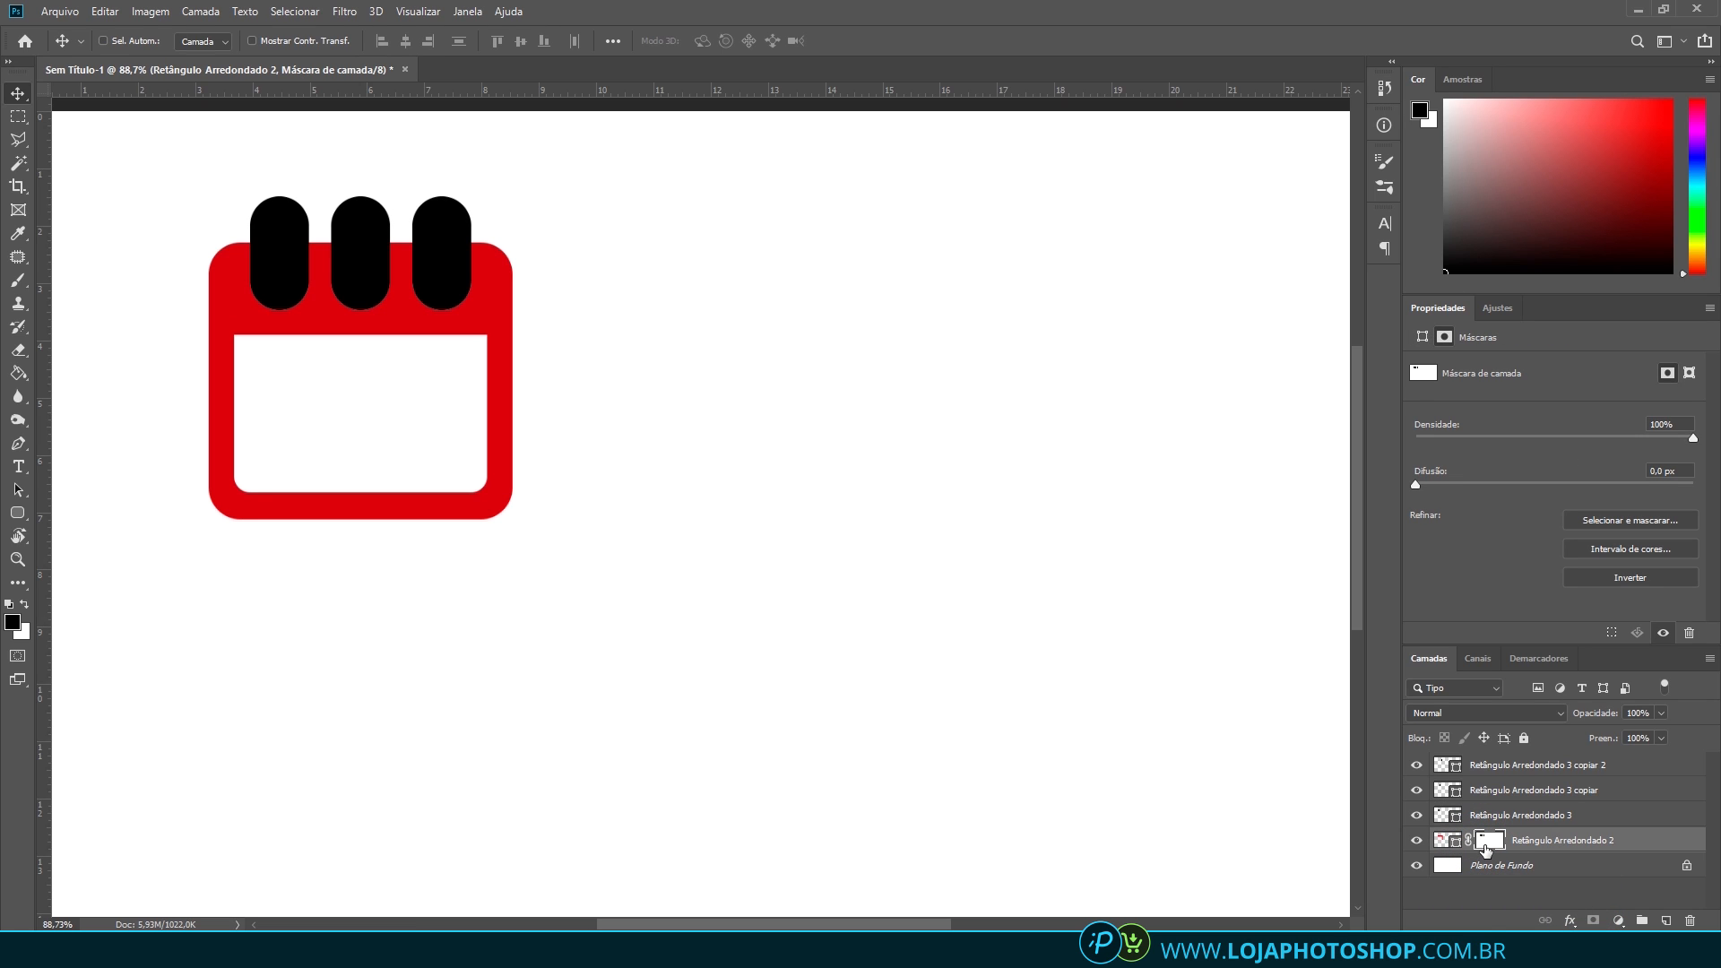
Hide the three black pill layers to inspect the notches cut in the calendar, and show them again
{"action": "left_click", "coordinate": [1416, 815]}
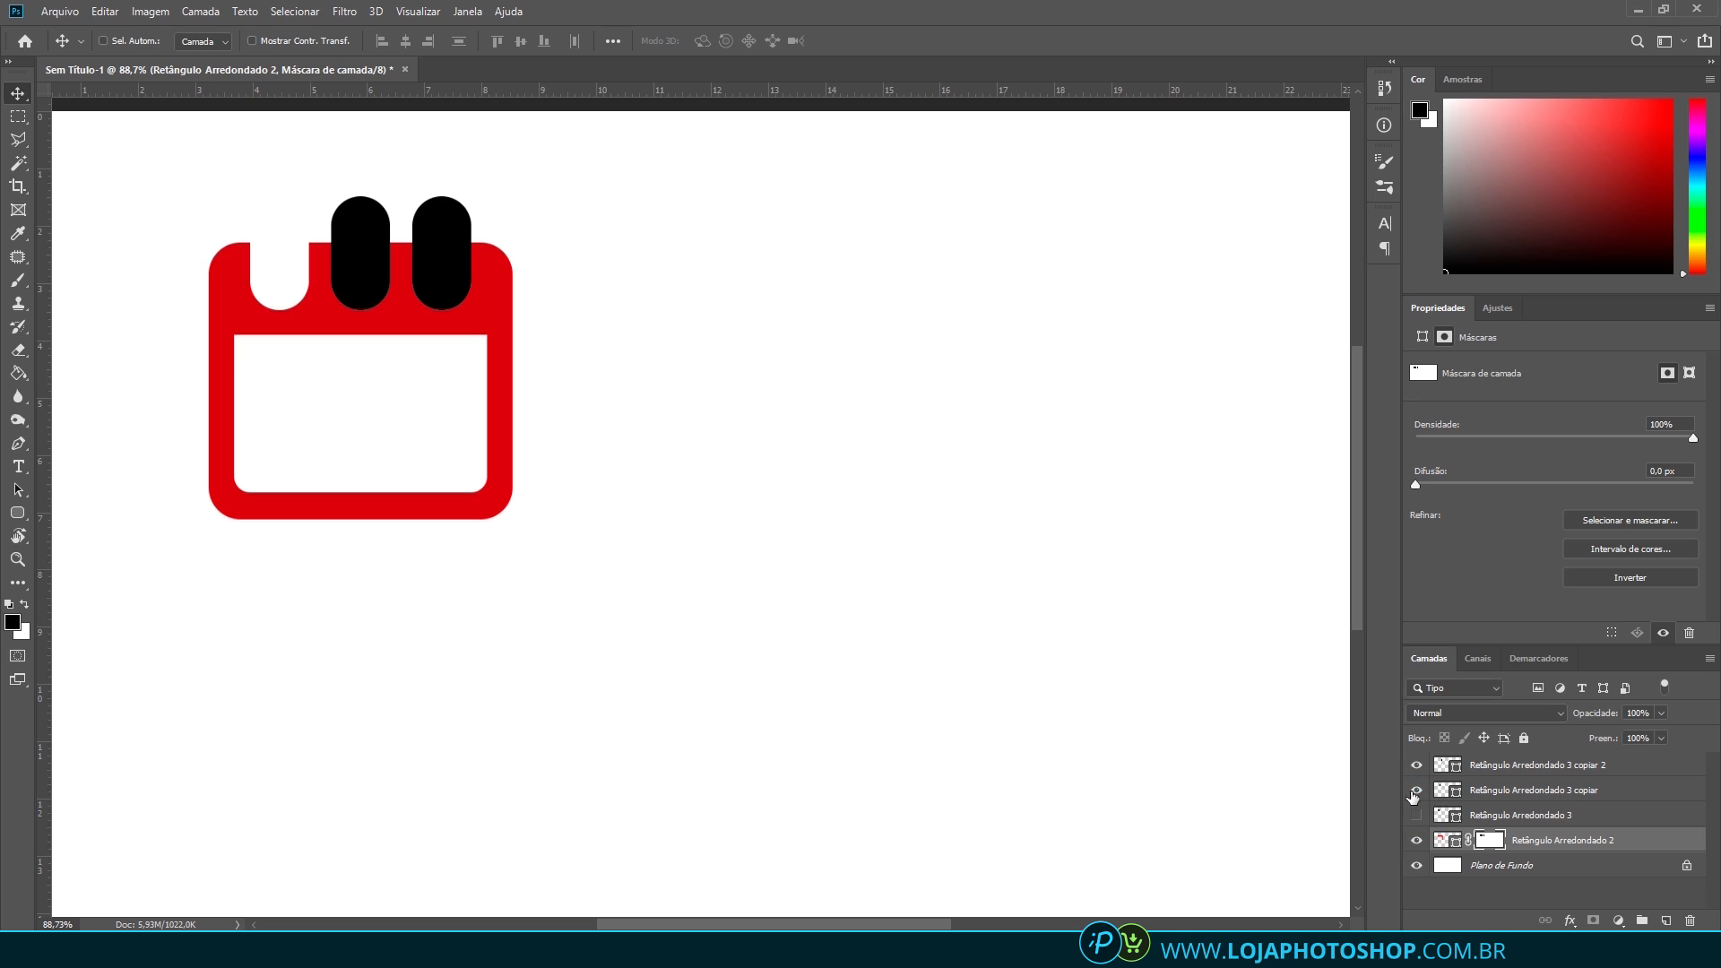
{"action": "left_click", "coordinate": [1417, 791]}
{"action": "left_click", "coordinate": [1416, 765]}
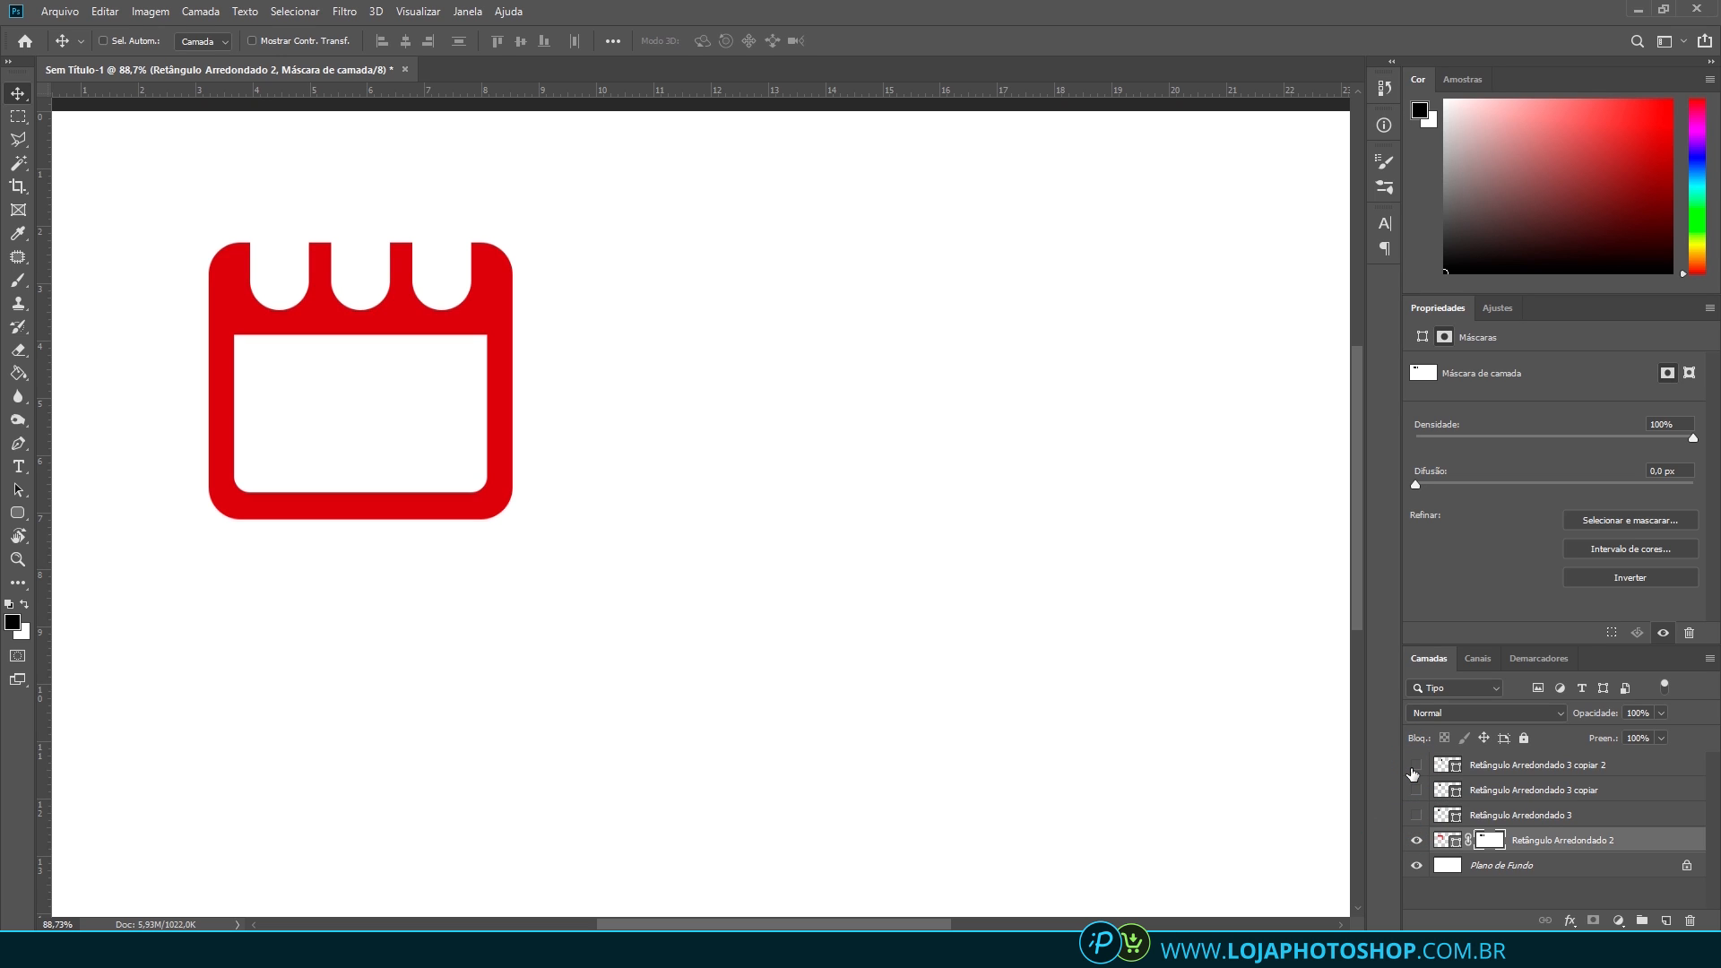
{"action": "left_click", "coordinate": [1480, 764]}
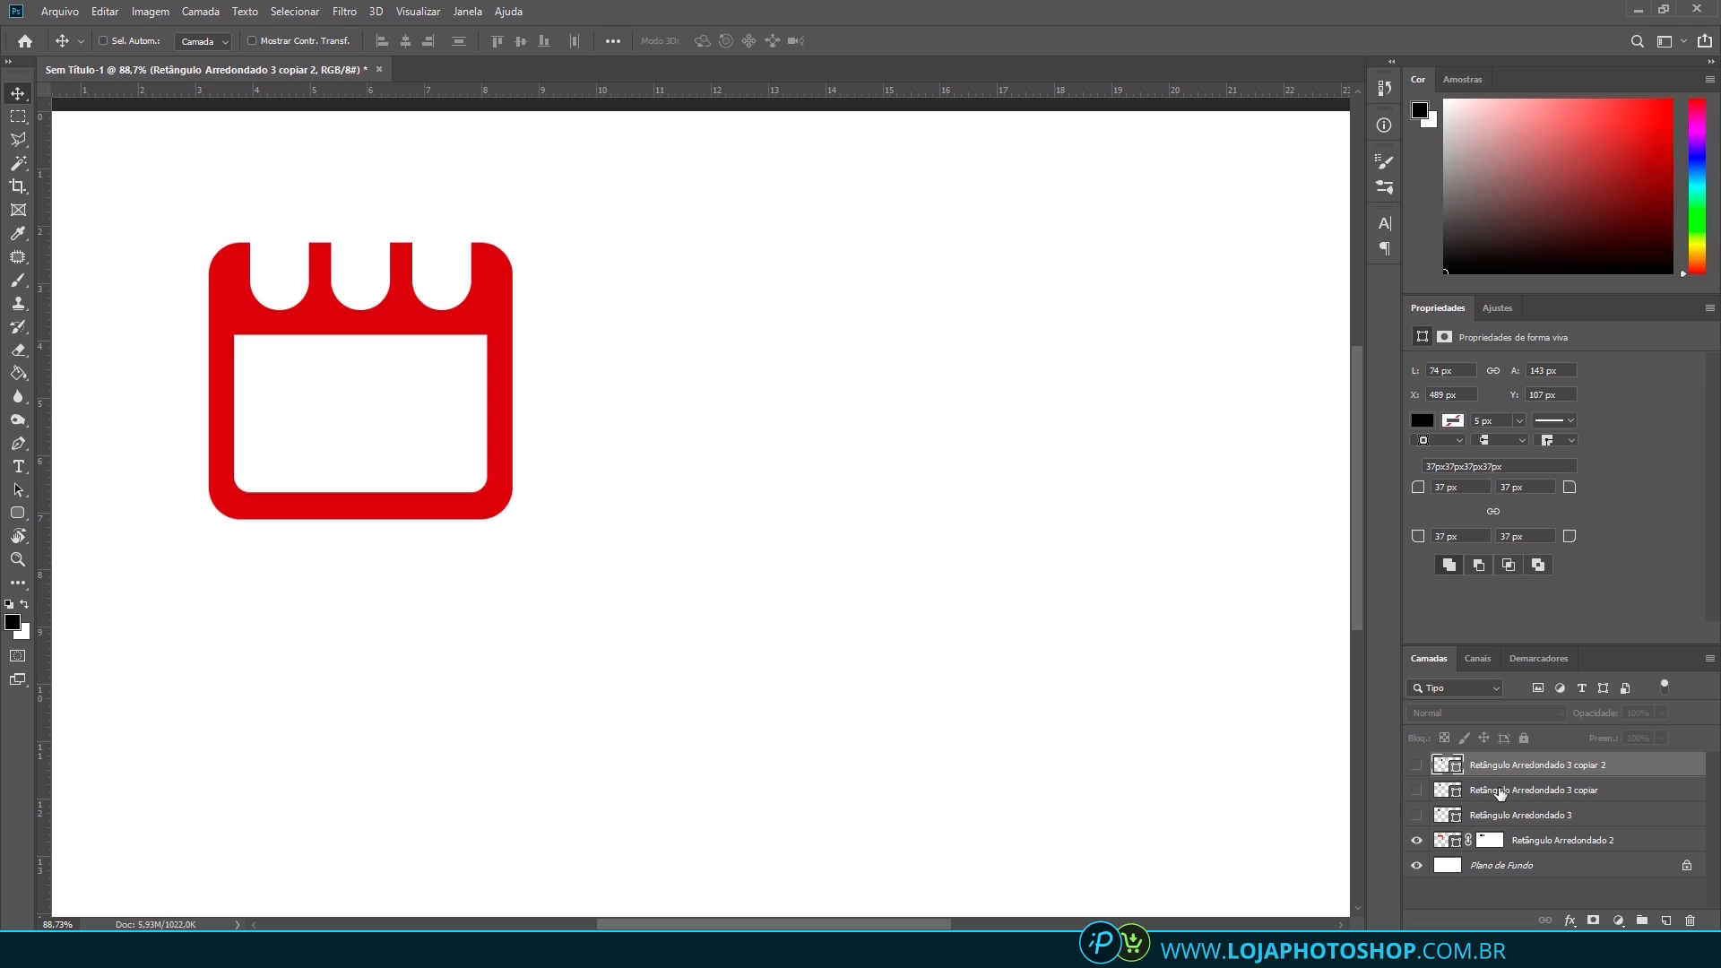
{"action": "left_click", "coordinate": [1416, 765]}
{"action": "left_click", "coordinate": [1417, 790]}
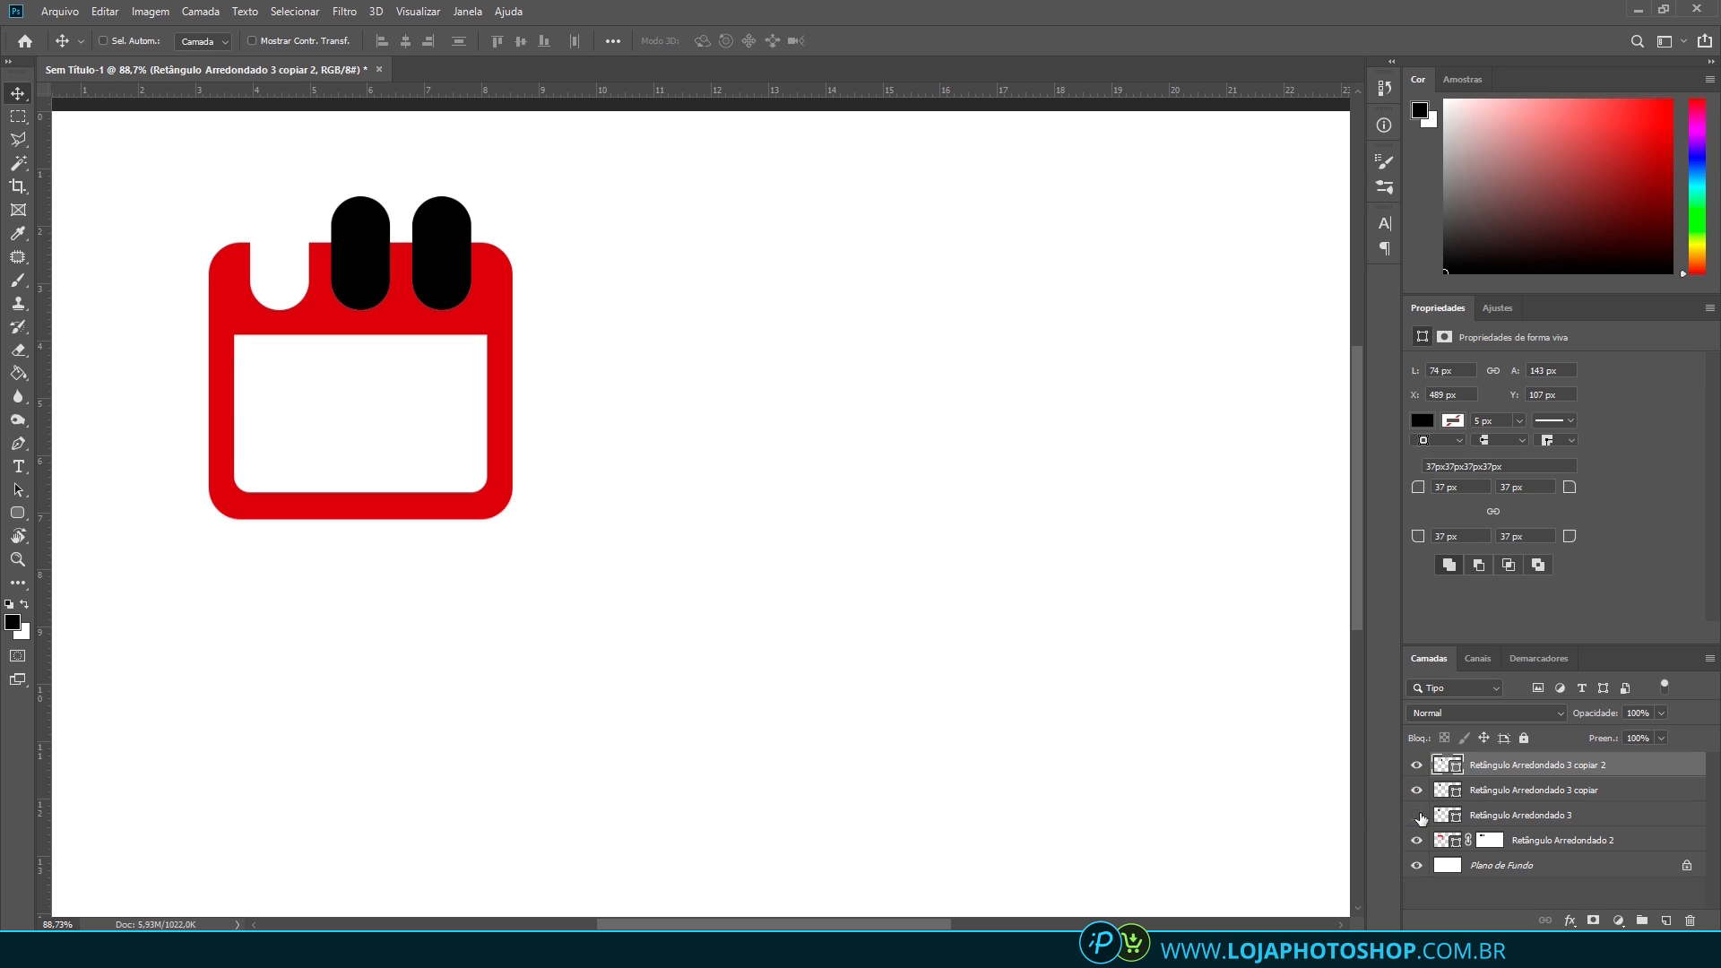
{"action": "left_click", "coordinate": [1418, 815]}
Scale the left black pill down from its centre to about 61 × 117 px, leaving a gap inside its notch
{"action": "left_click", "coordinate": [1490, 816]}
{"action": "key", "text": "ctrl+t"}
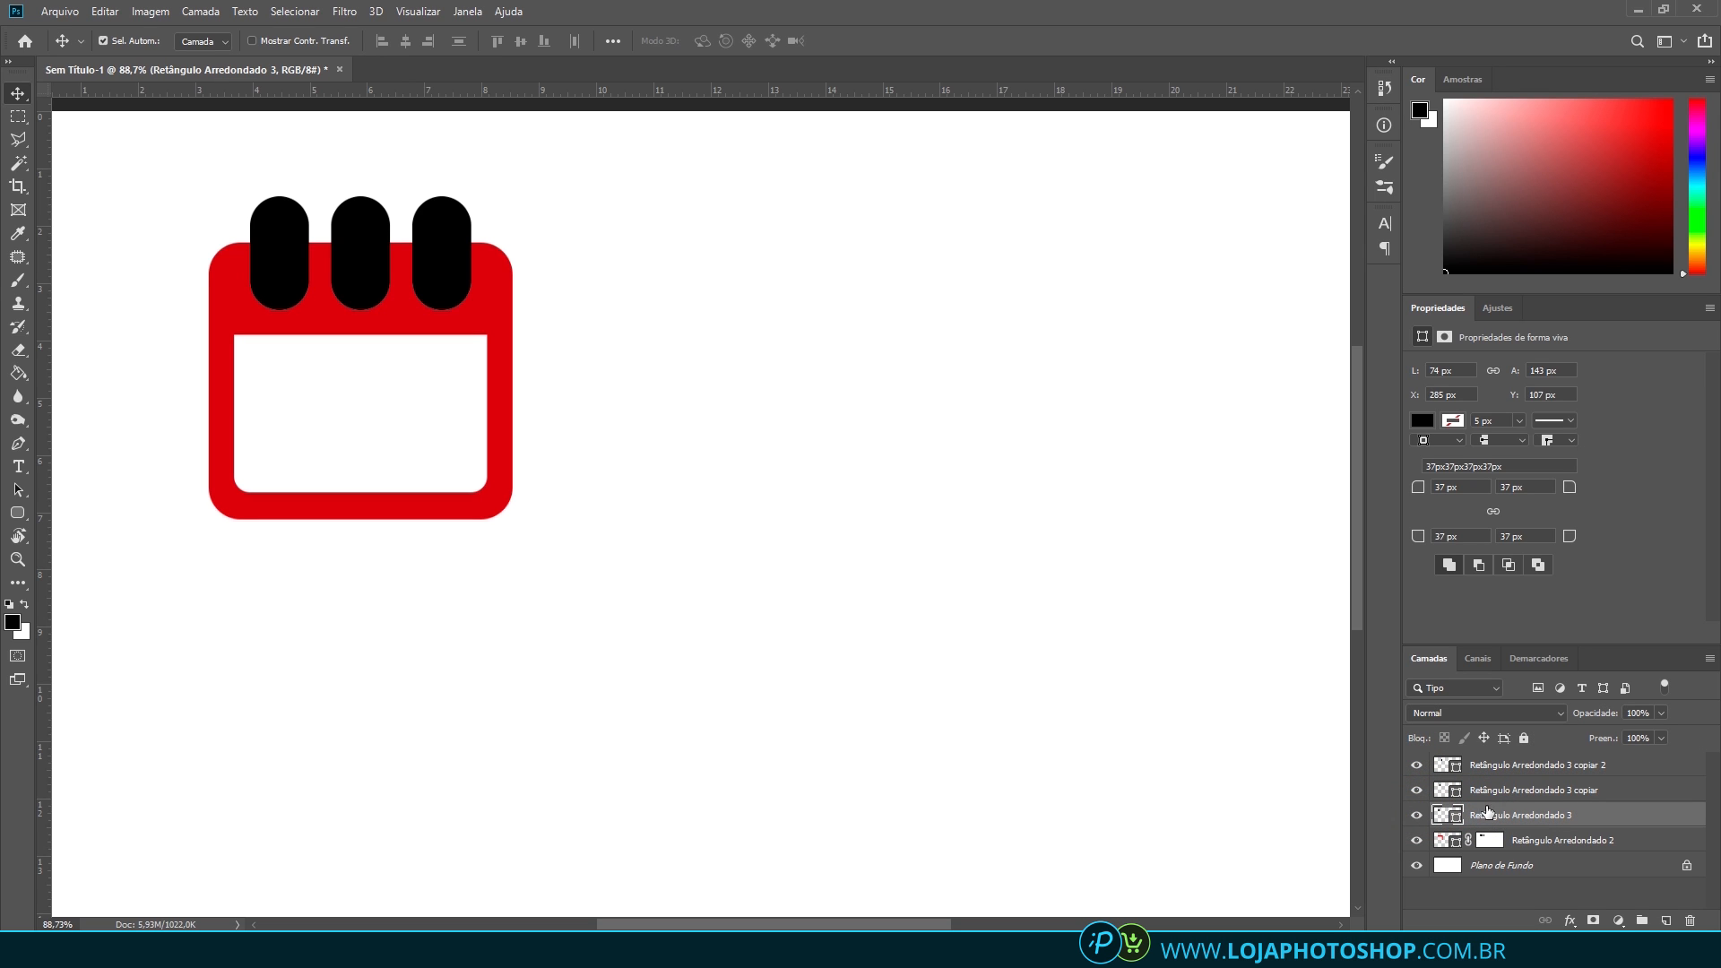
{"action": "scroll", "coordinate": [242, 180], "scroll_direction": "up", "scroll_amount": 5}
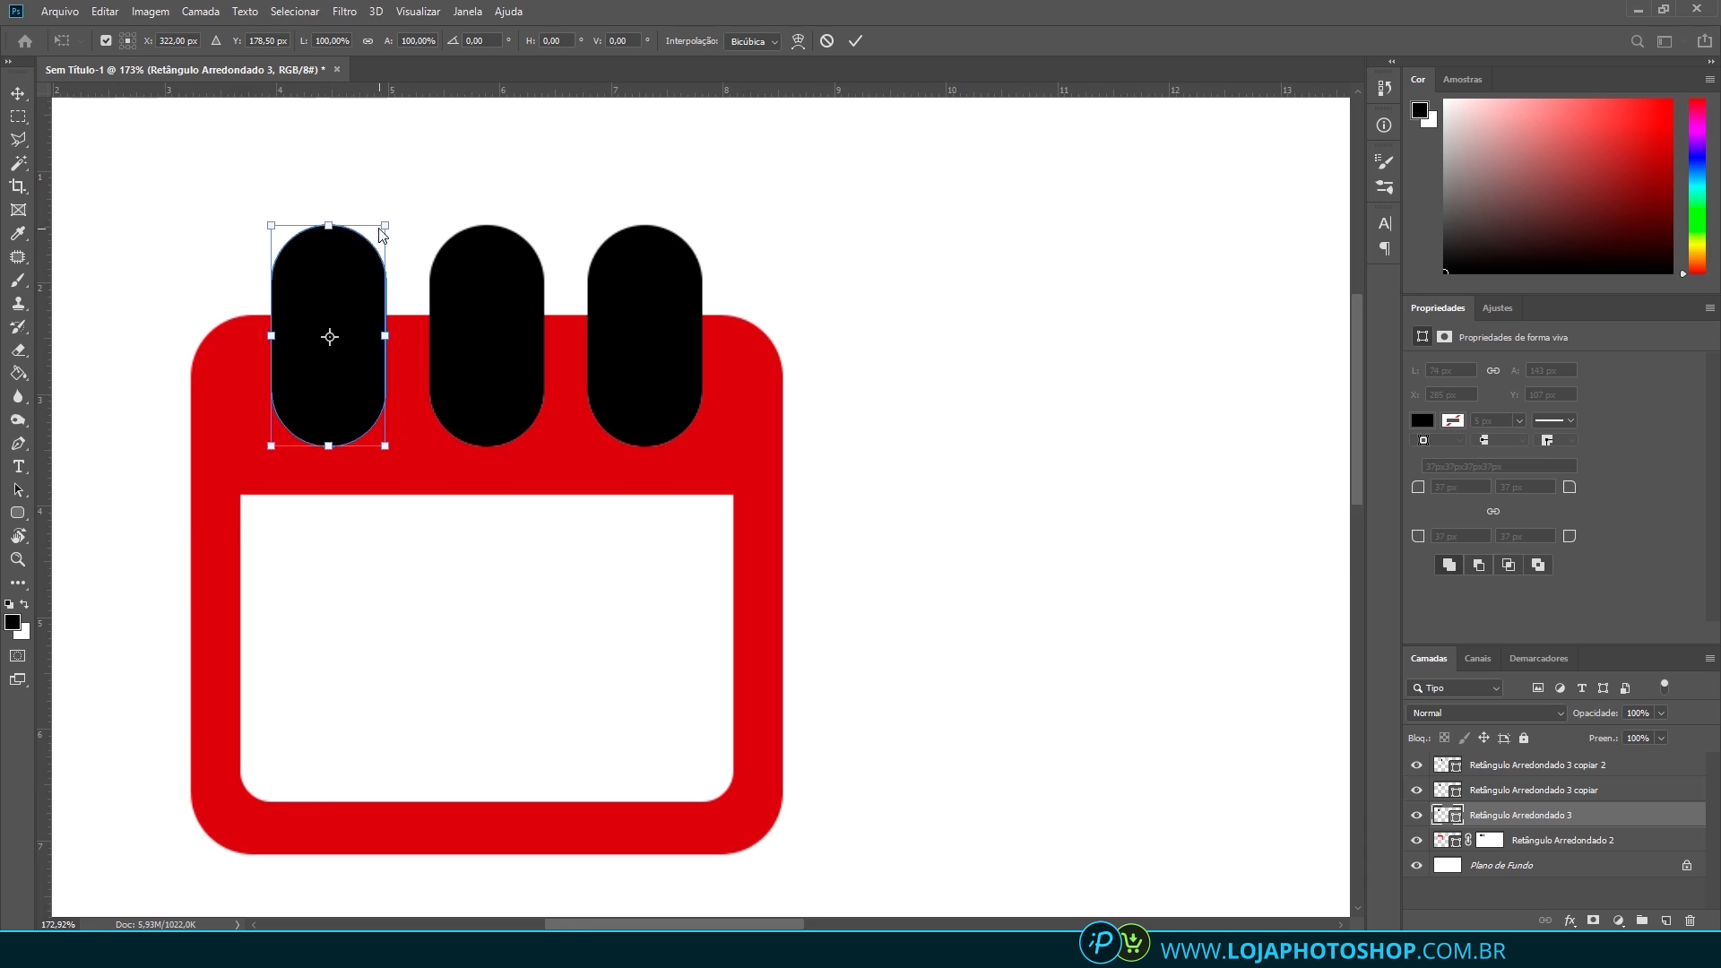
{"action": "left_click_drag", "start_coordinate": [387, 221], "coordinate": [376, 244]}
{"action": "key", "text": "Return"}
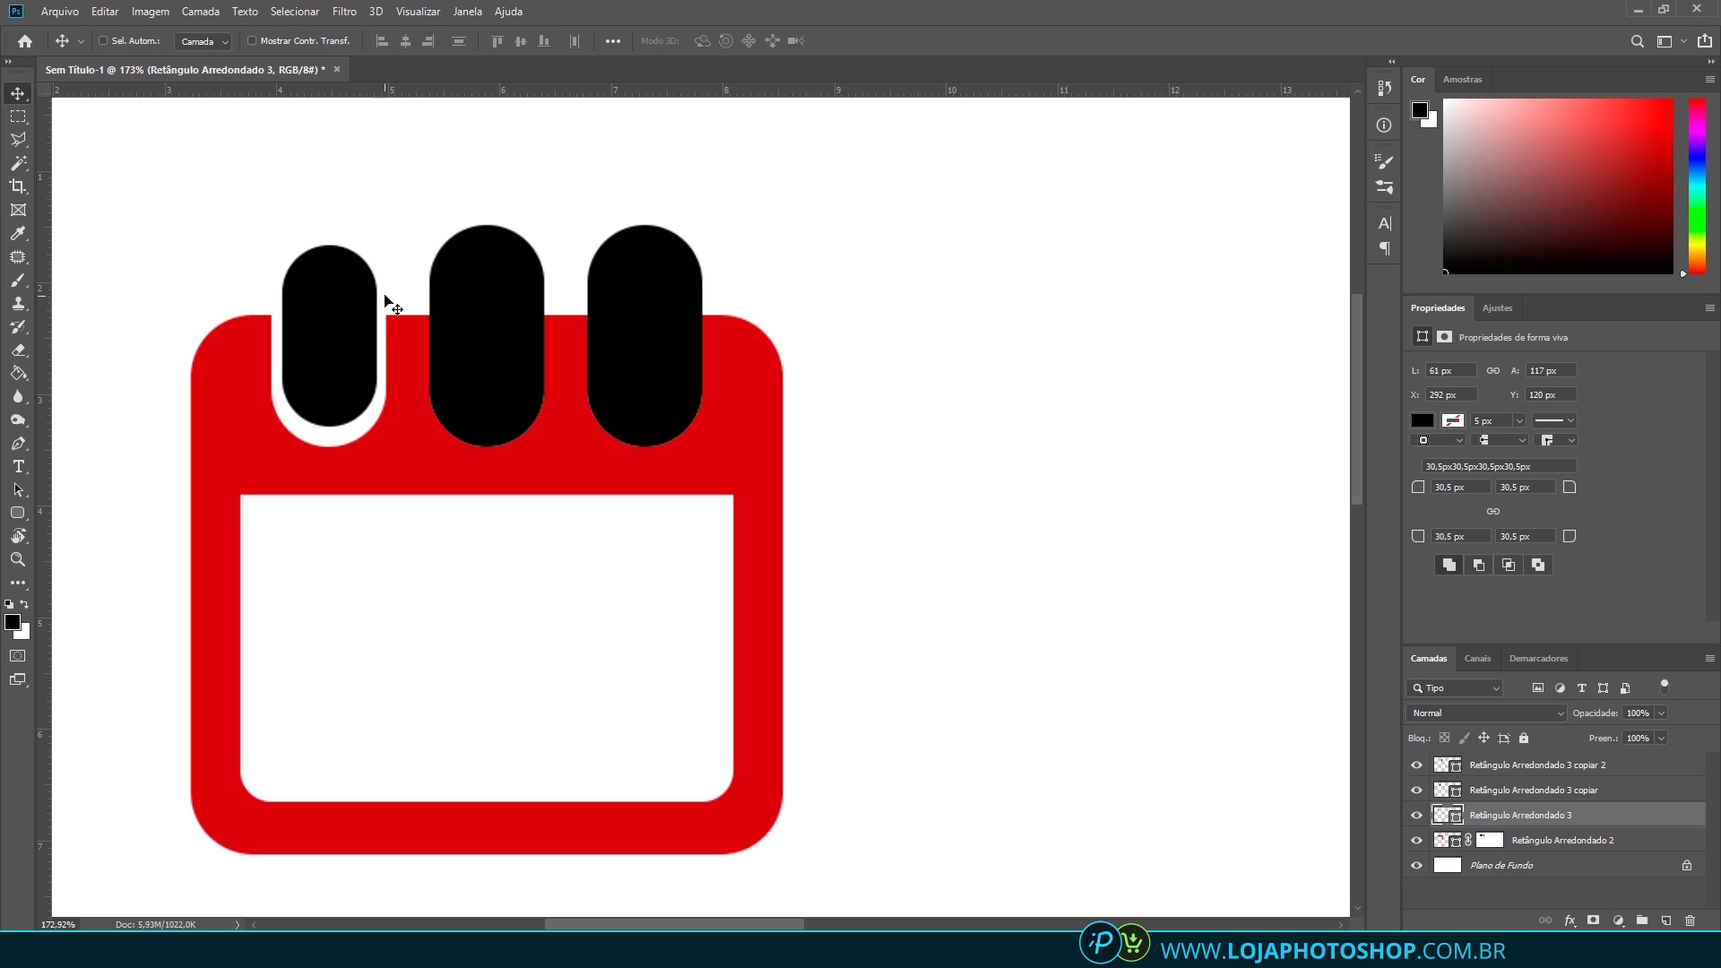
Select the middle pill and place horizontal guides at the upper and lower ends of the reduced left pill
{"action": "left_click", "coordinate": [471, 377], "text": "ctrl"}
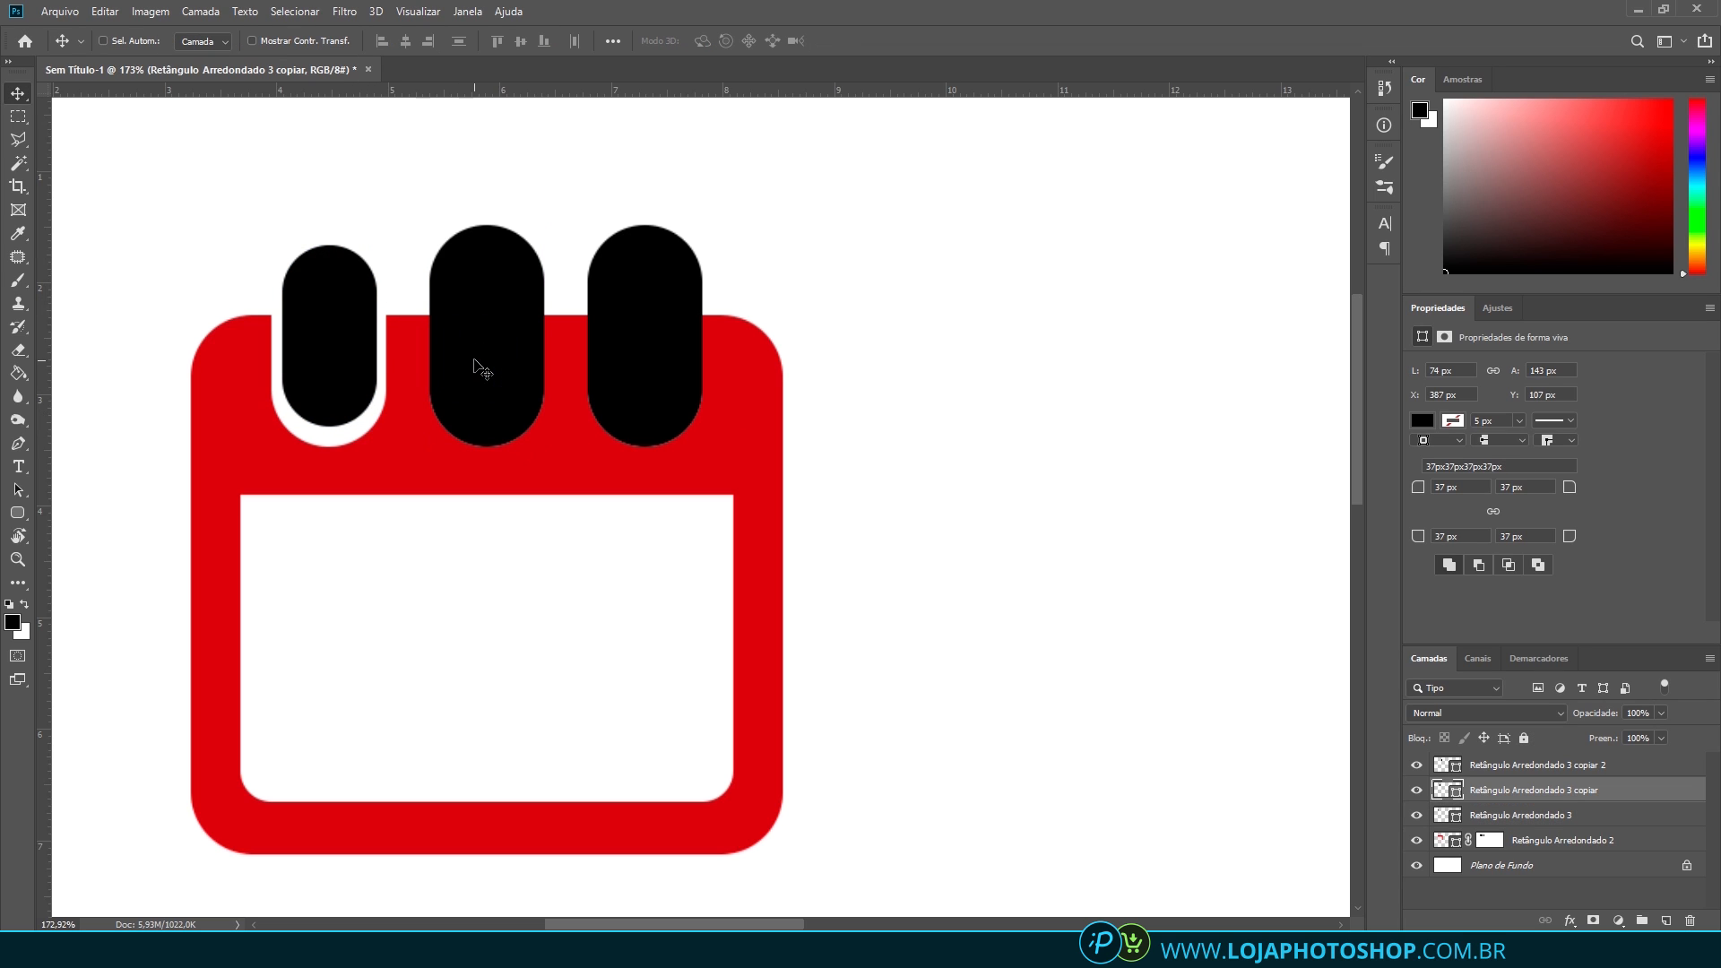
{"action": "key", "text": "ctrl+t"}
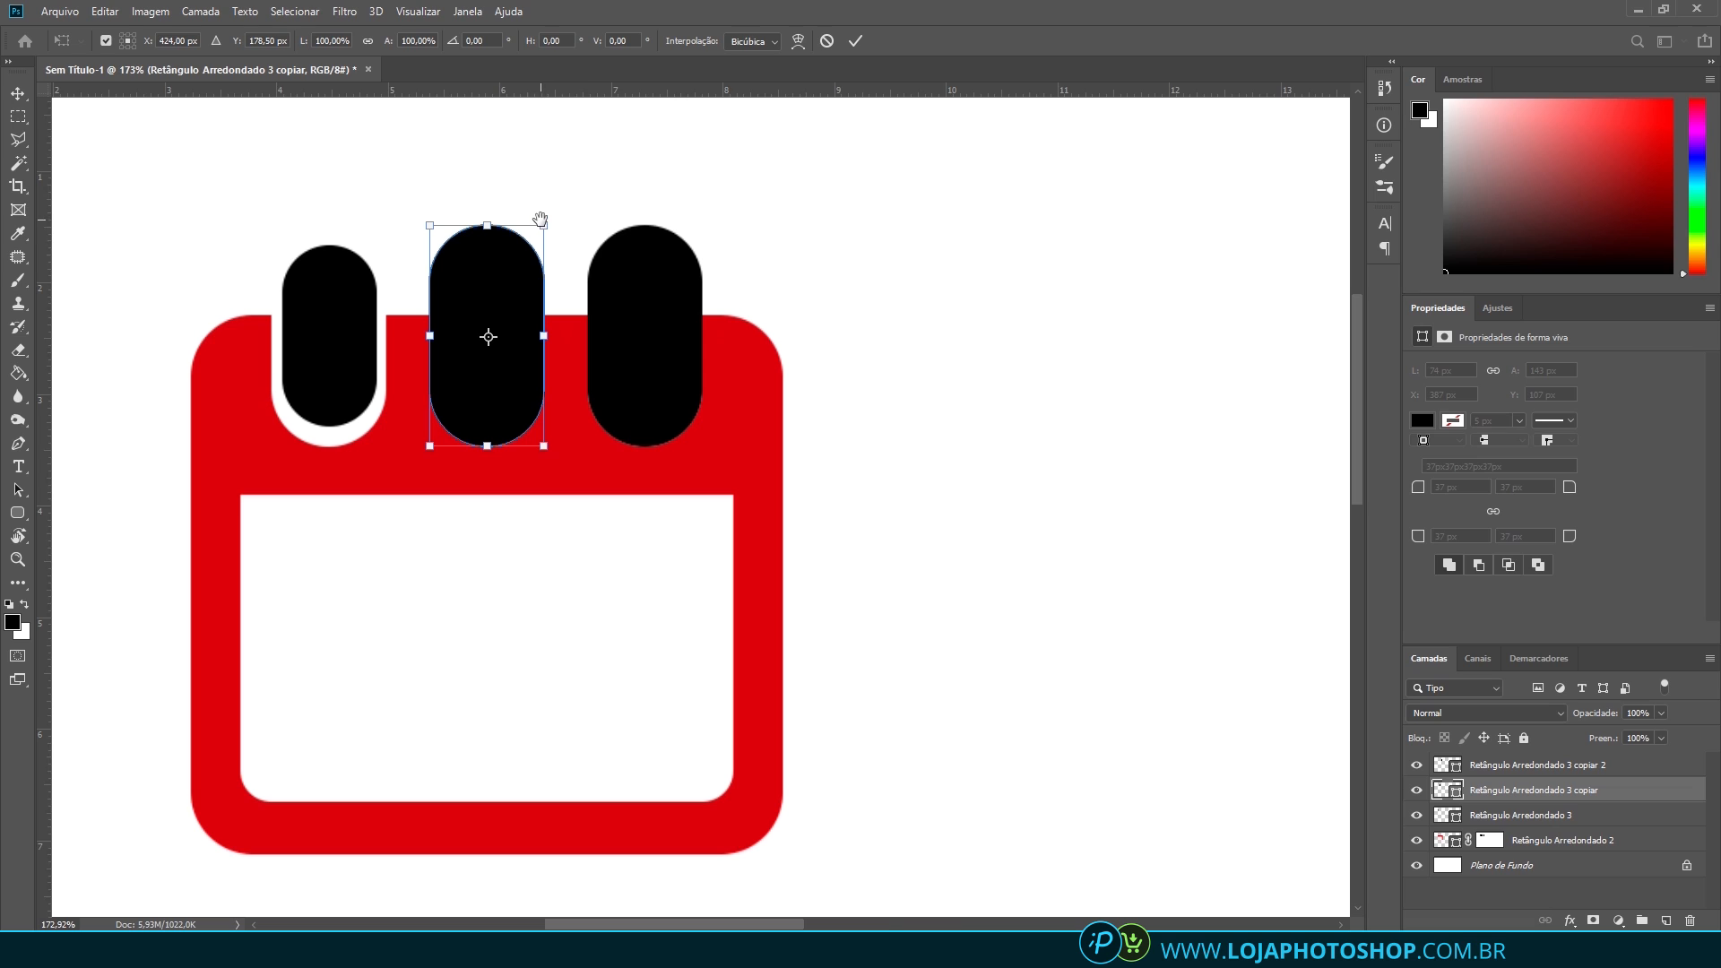
{"action": "left_click", "coordinate": [545, 89]}
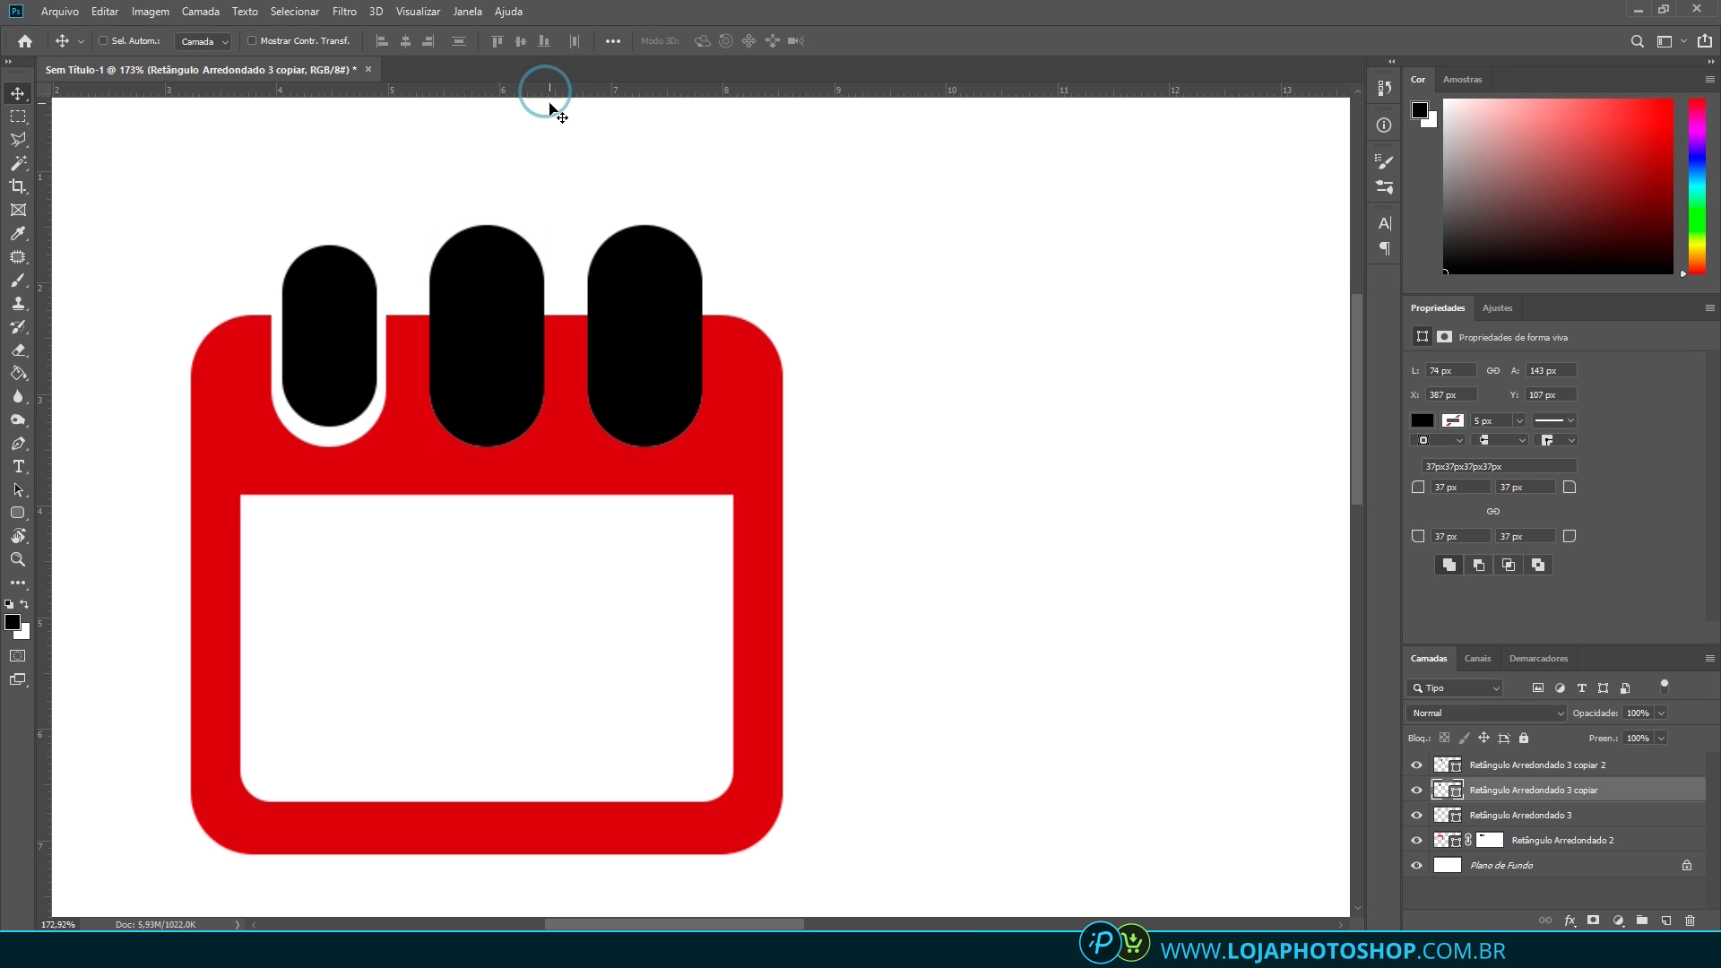
{"action": "left_click_drag", "start_coordinate": [564, 234], "coordinate": [568, 245]}
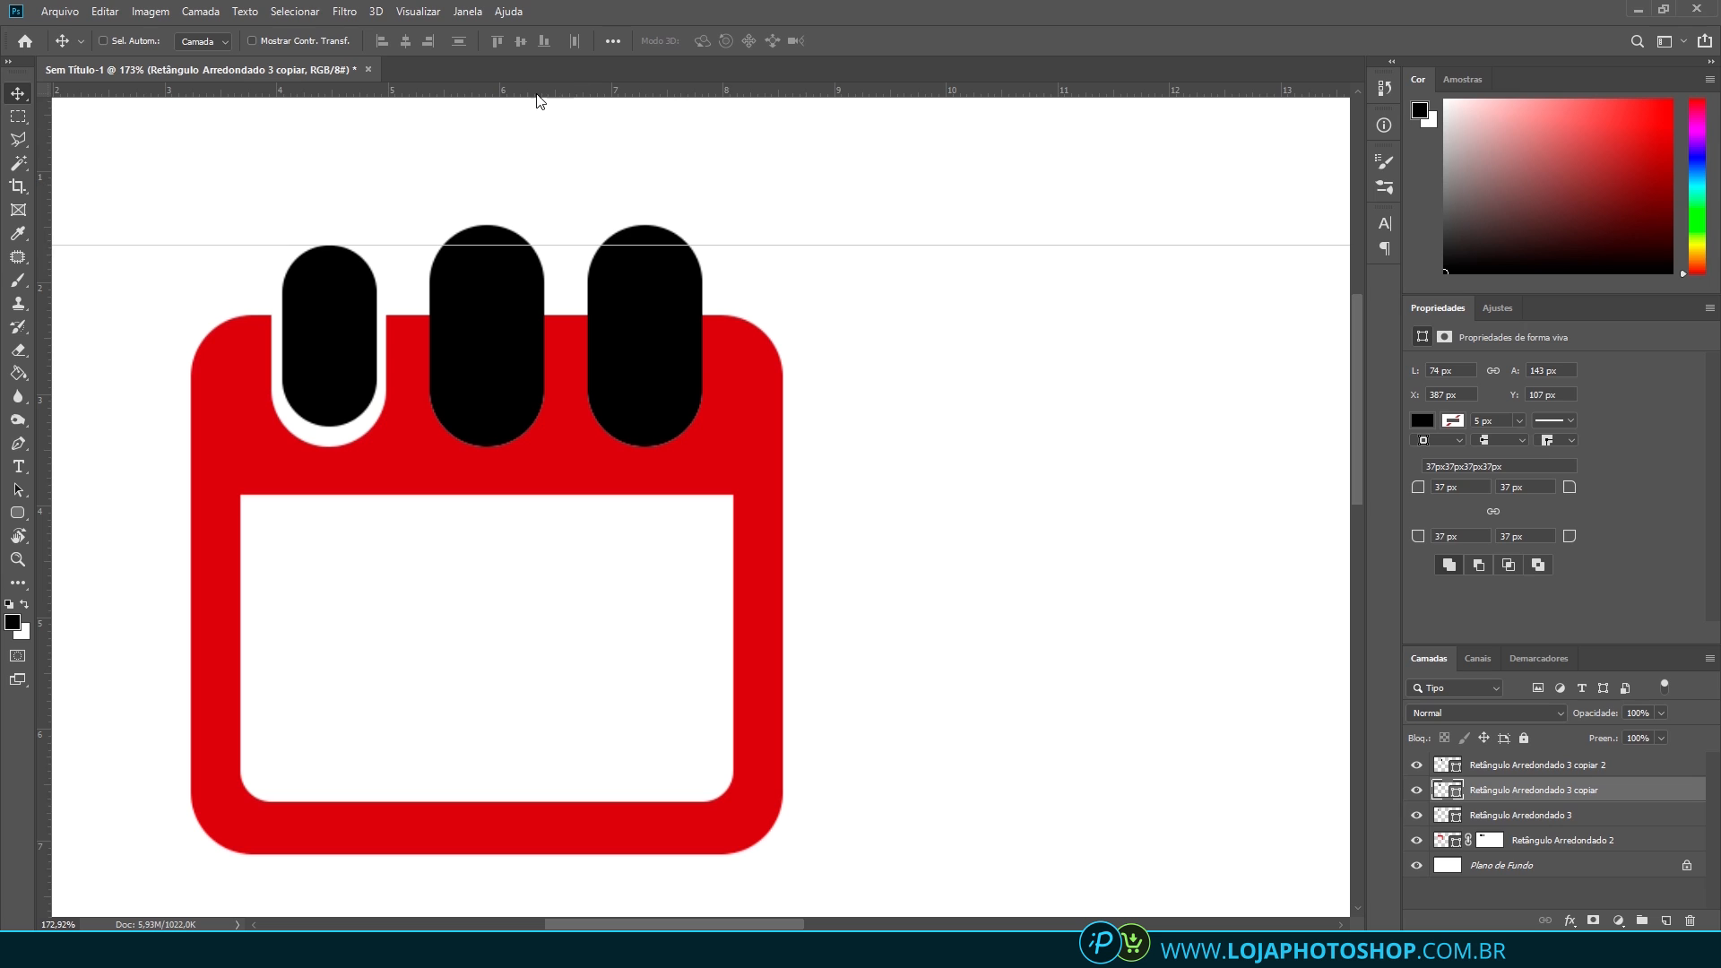
{"action": "left_click_drag", "start_coordinate": [551, 89], "coordinate": [575, 427]}
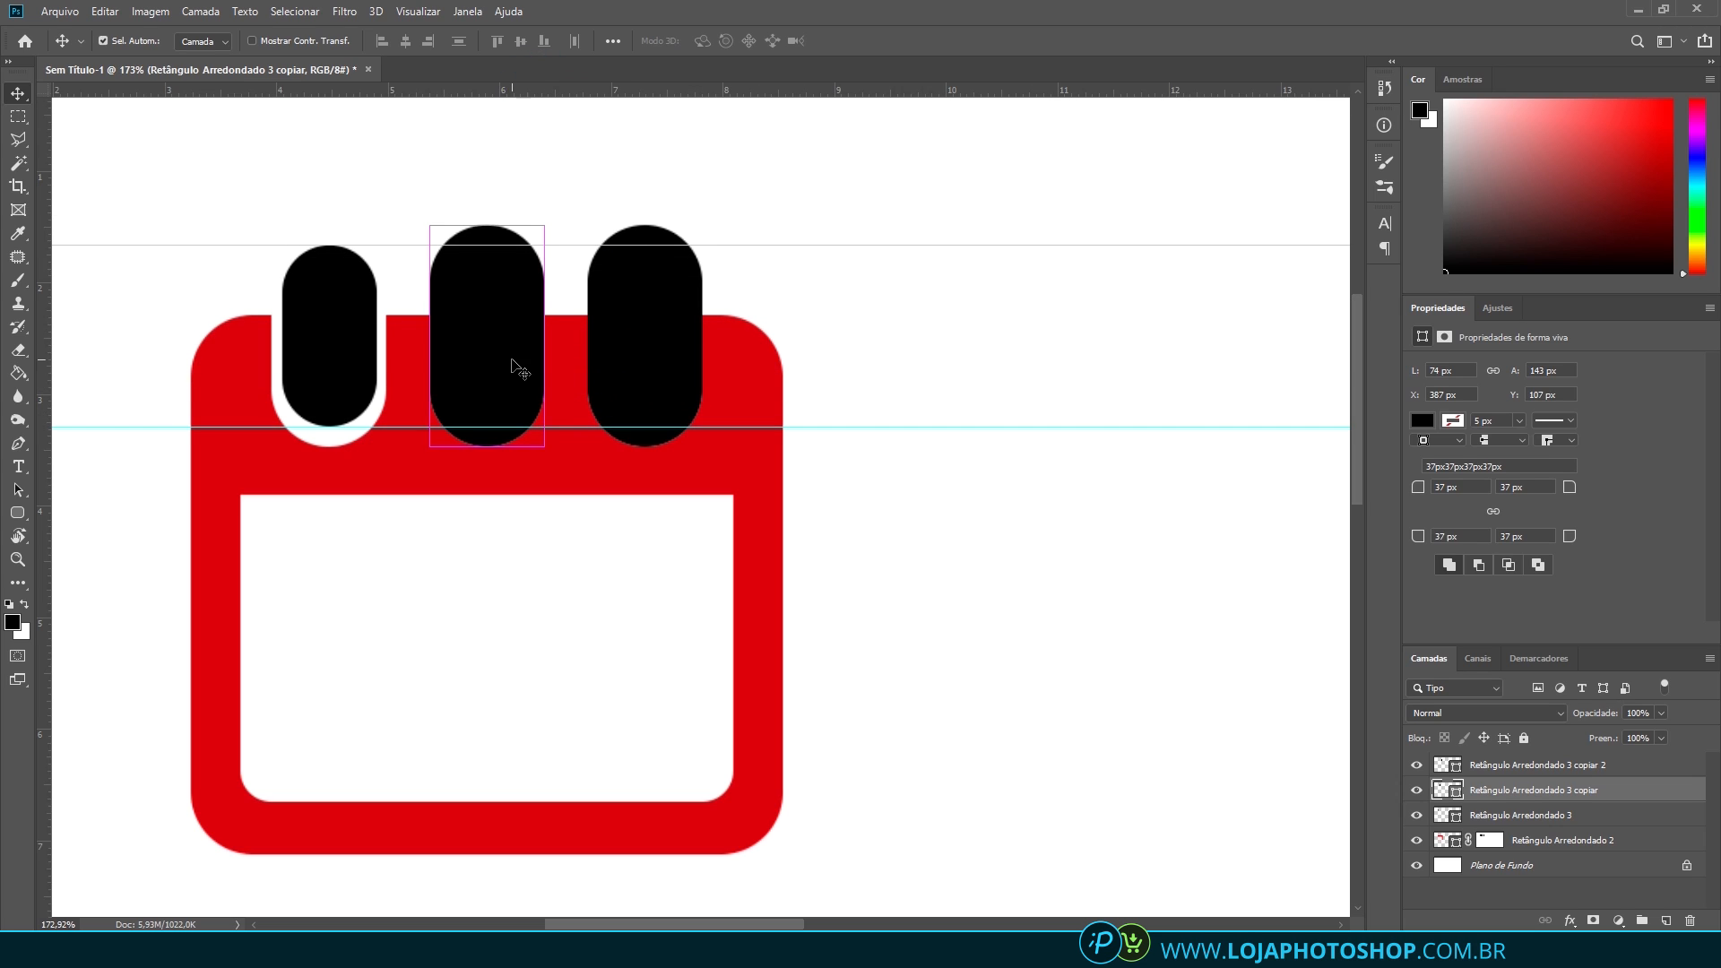
Scale the middle and right pills down from their centres to fit between the guides, each about 61 px wide
{"action": "key", "text": "ctrl+t"}
{"action": "left_click_drag", "start_coordinate": [547, 227], "coordinate": [544, 247]}
{"action": "scroll", "coordinate": [385, 339], "scroll_direction": "up", "scroll_amount": 6}
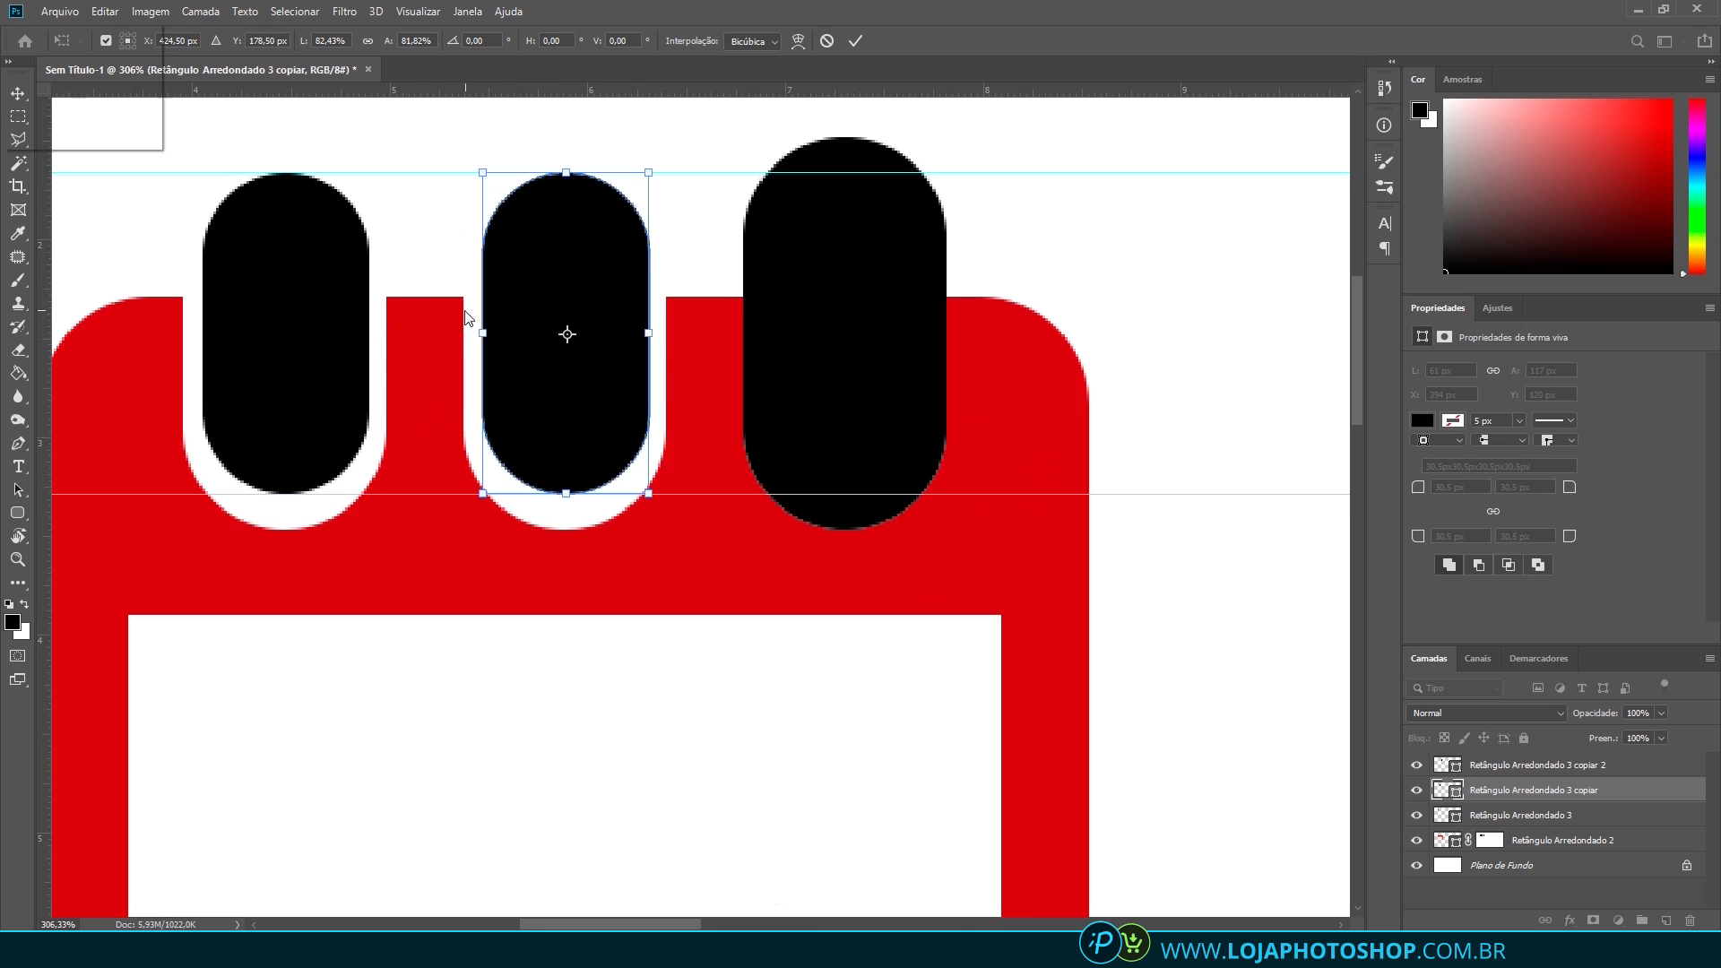
{"action": "key", "text": "Return"}
{"action": "left_click", "coordinate": [899, 328]}
{"action": "key", "text": "ctrl+t"}
{"action": "left_click_drag", "start_coordinate": [942, 137], "coordinate": [926, 160]}
{"action": "key", "text": "Return"}
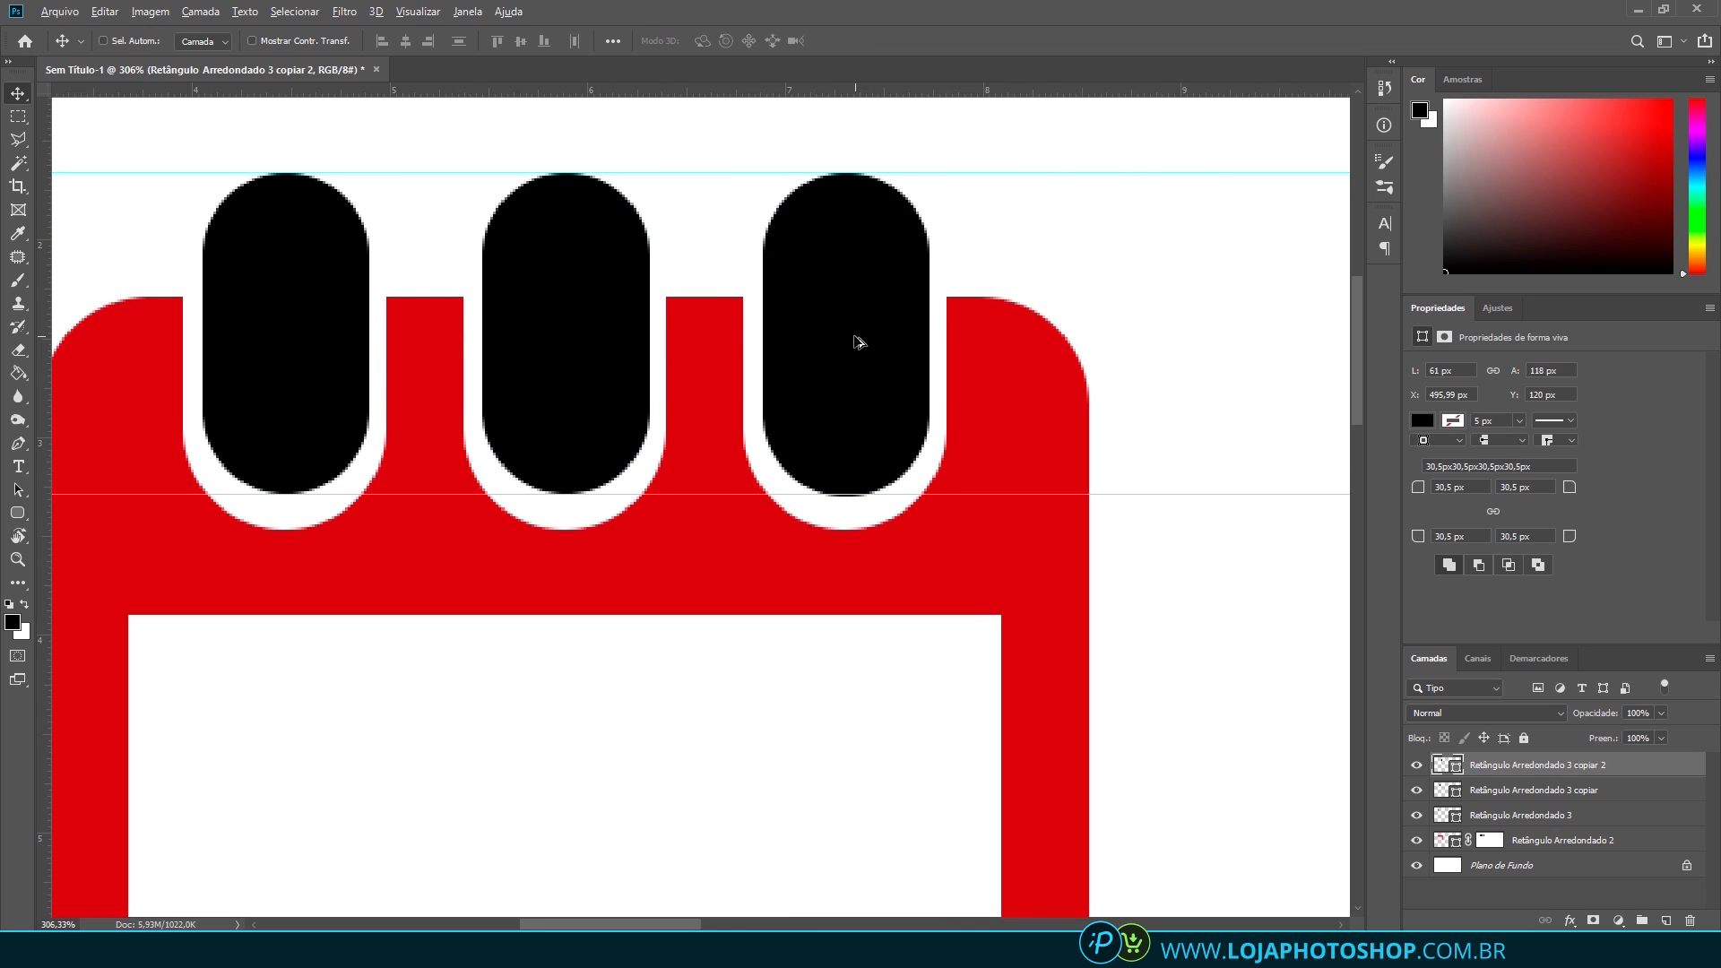
Remove both horizontal guides from the canvas
{"action": "scroll", "coordinate": [857, 338], "scroll_direction": "down", "scroll_amount": 8}
{"action": "left_click_drag", "start_coordinate": [664, 257], "coordinate": [663, 90]}
{"action": "left_click_drag", "start_coordinate": [683, 327], "coordinate": [686, 80]}
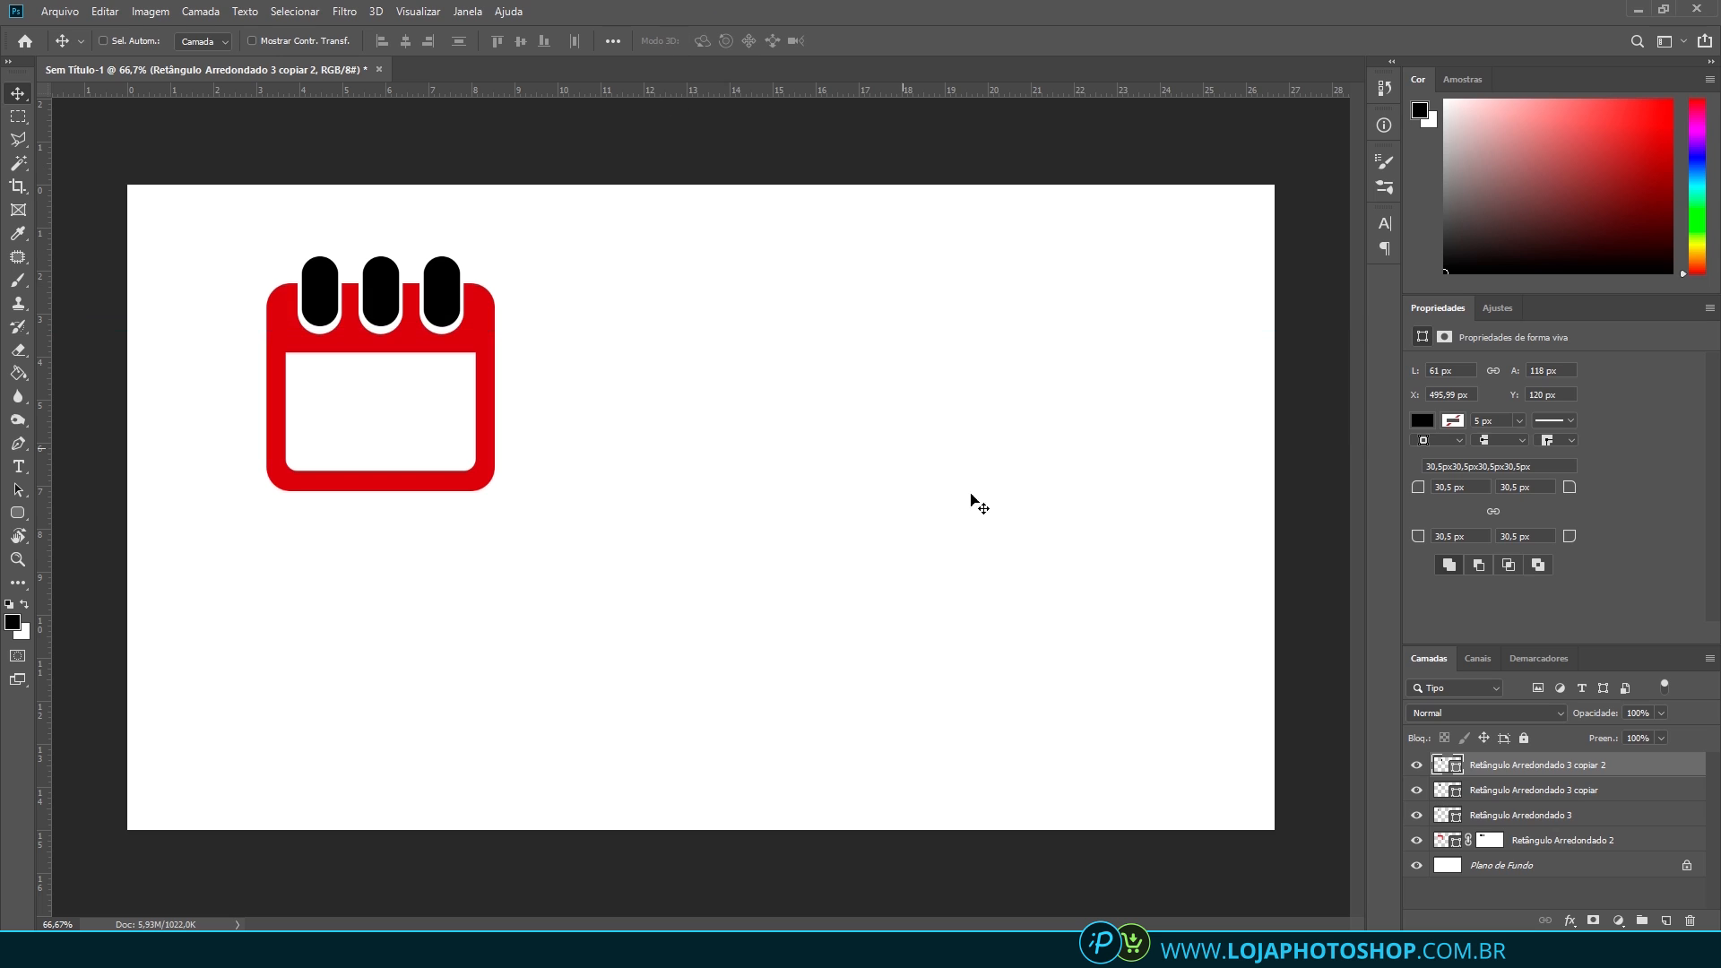
Draw a black rounded rectangle about 58 × 39 px with a 10 px radius in the upper left of the calendar's white area
{"action": "scroll", "coordinate": [101, 448], "scroll_direction": "up", "scroll_amount": 4}
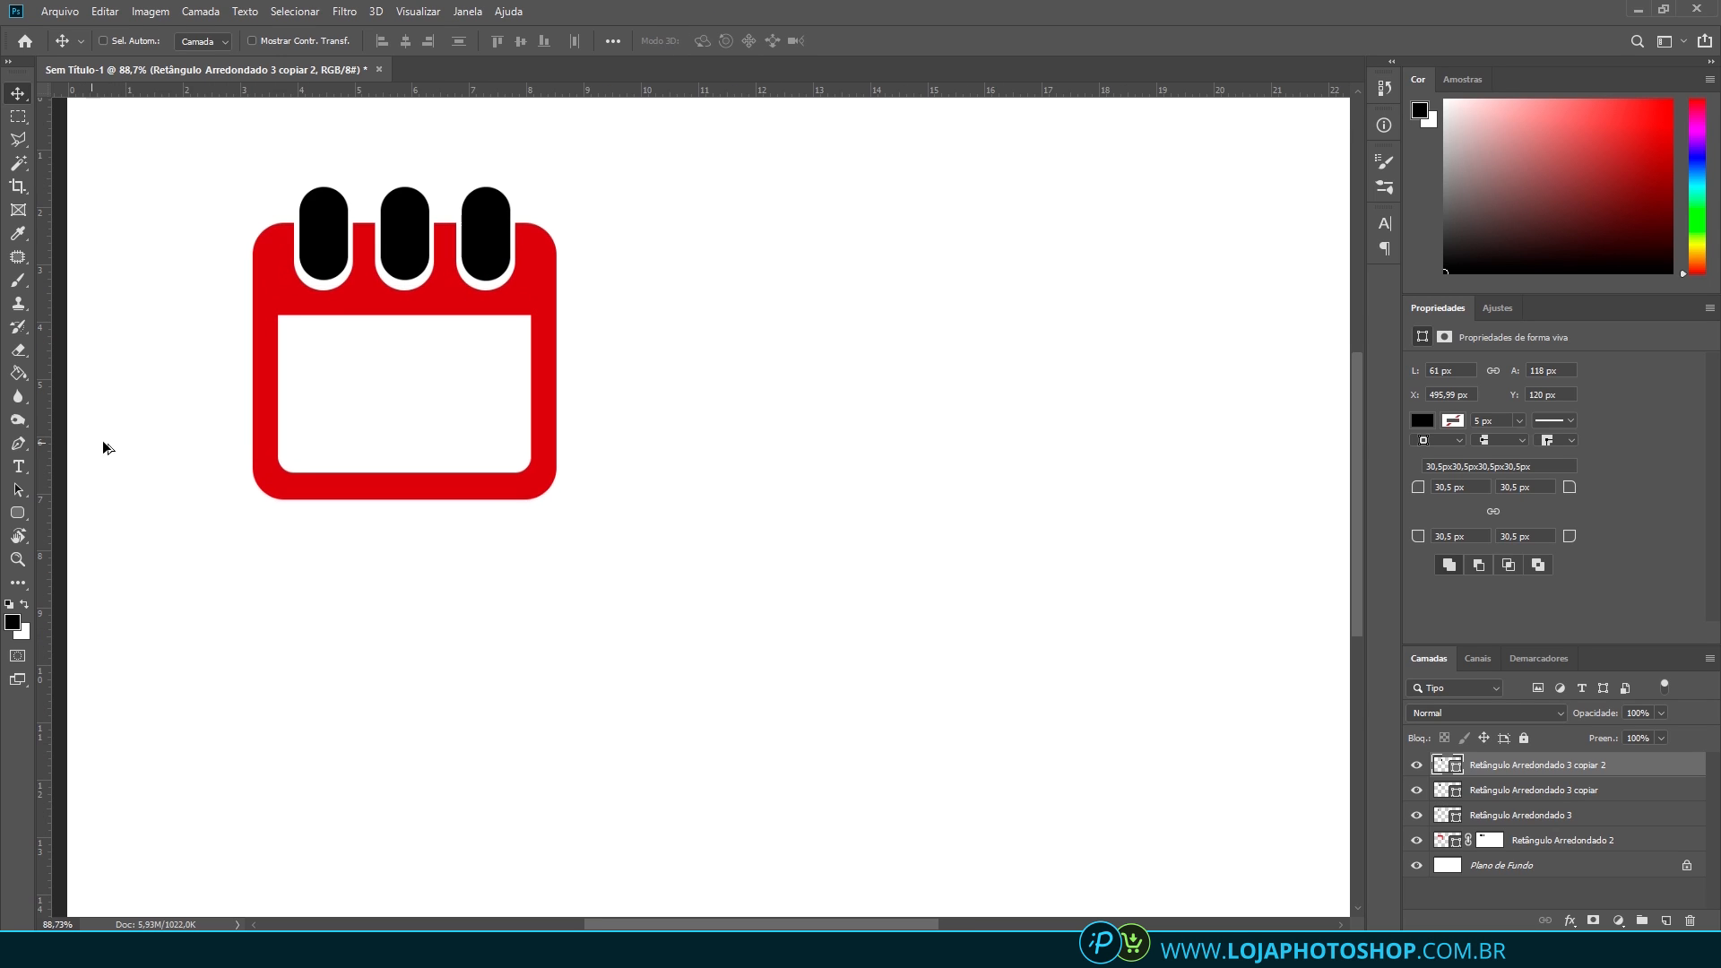
{"action": "left_click", "coordinate": [17, 513]}
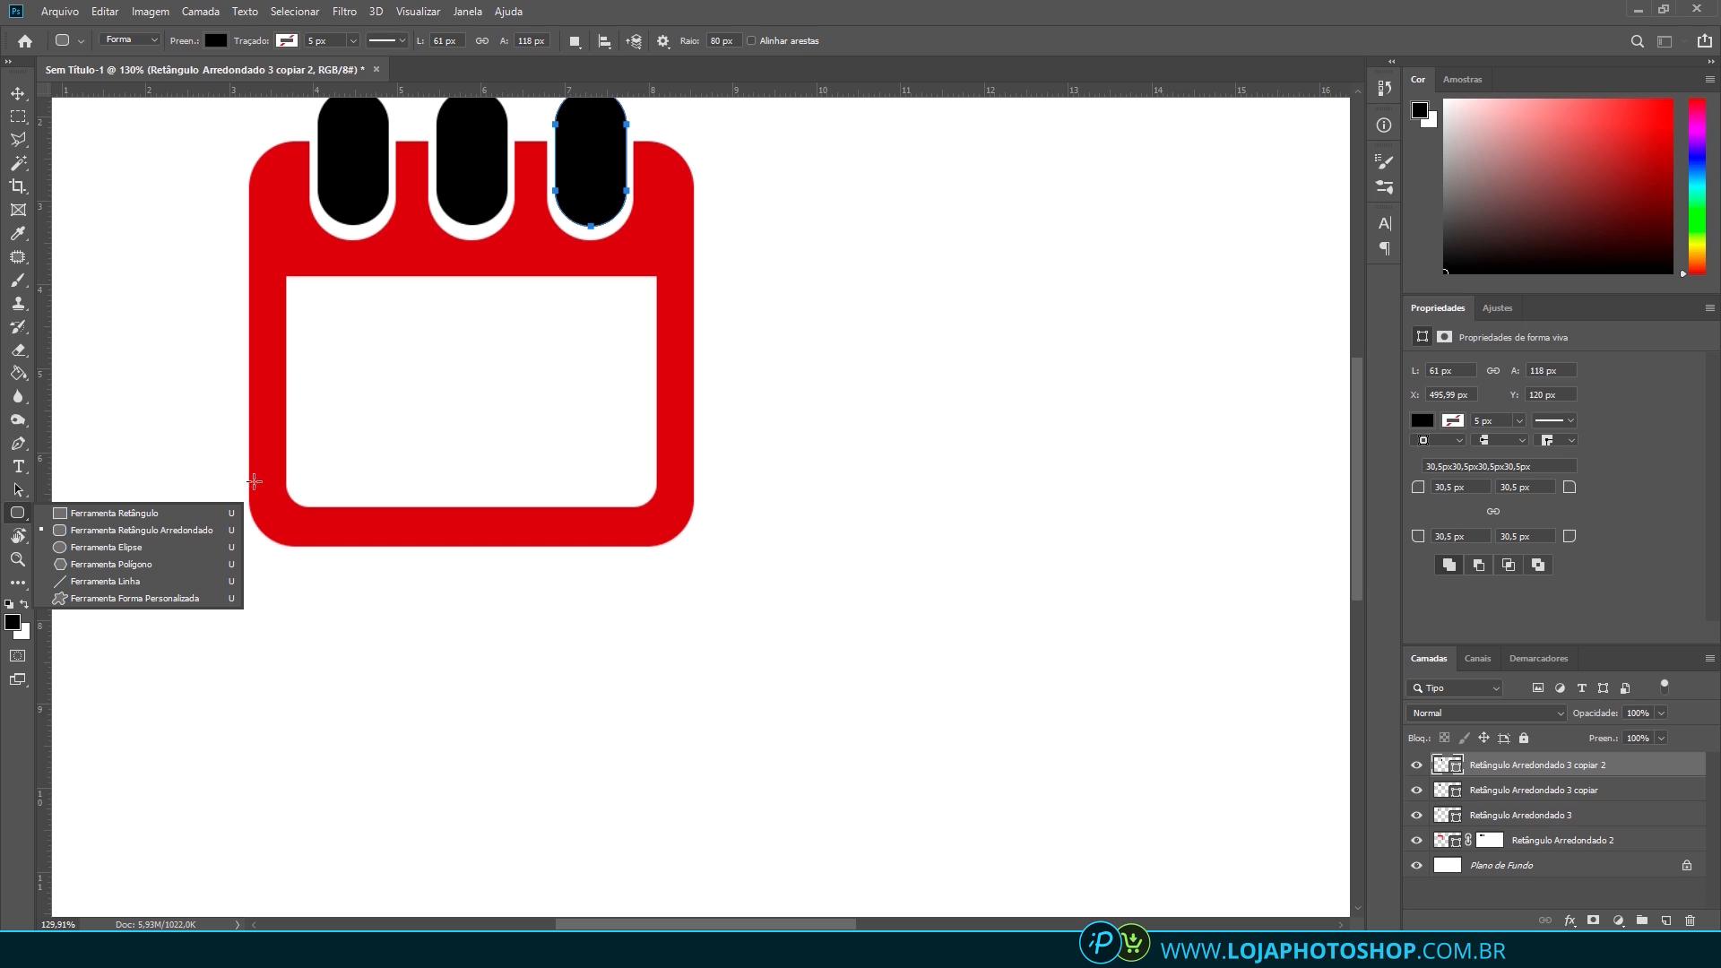
{"action": "left_click", "coordinate": [170, 523]}
{"action": "left_click", "coordinate": [719, 39]}
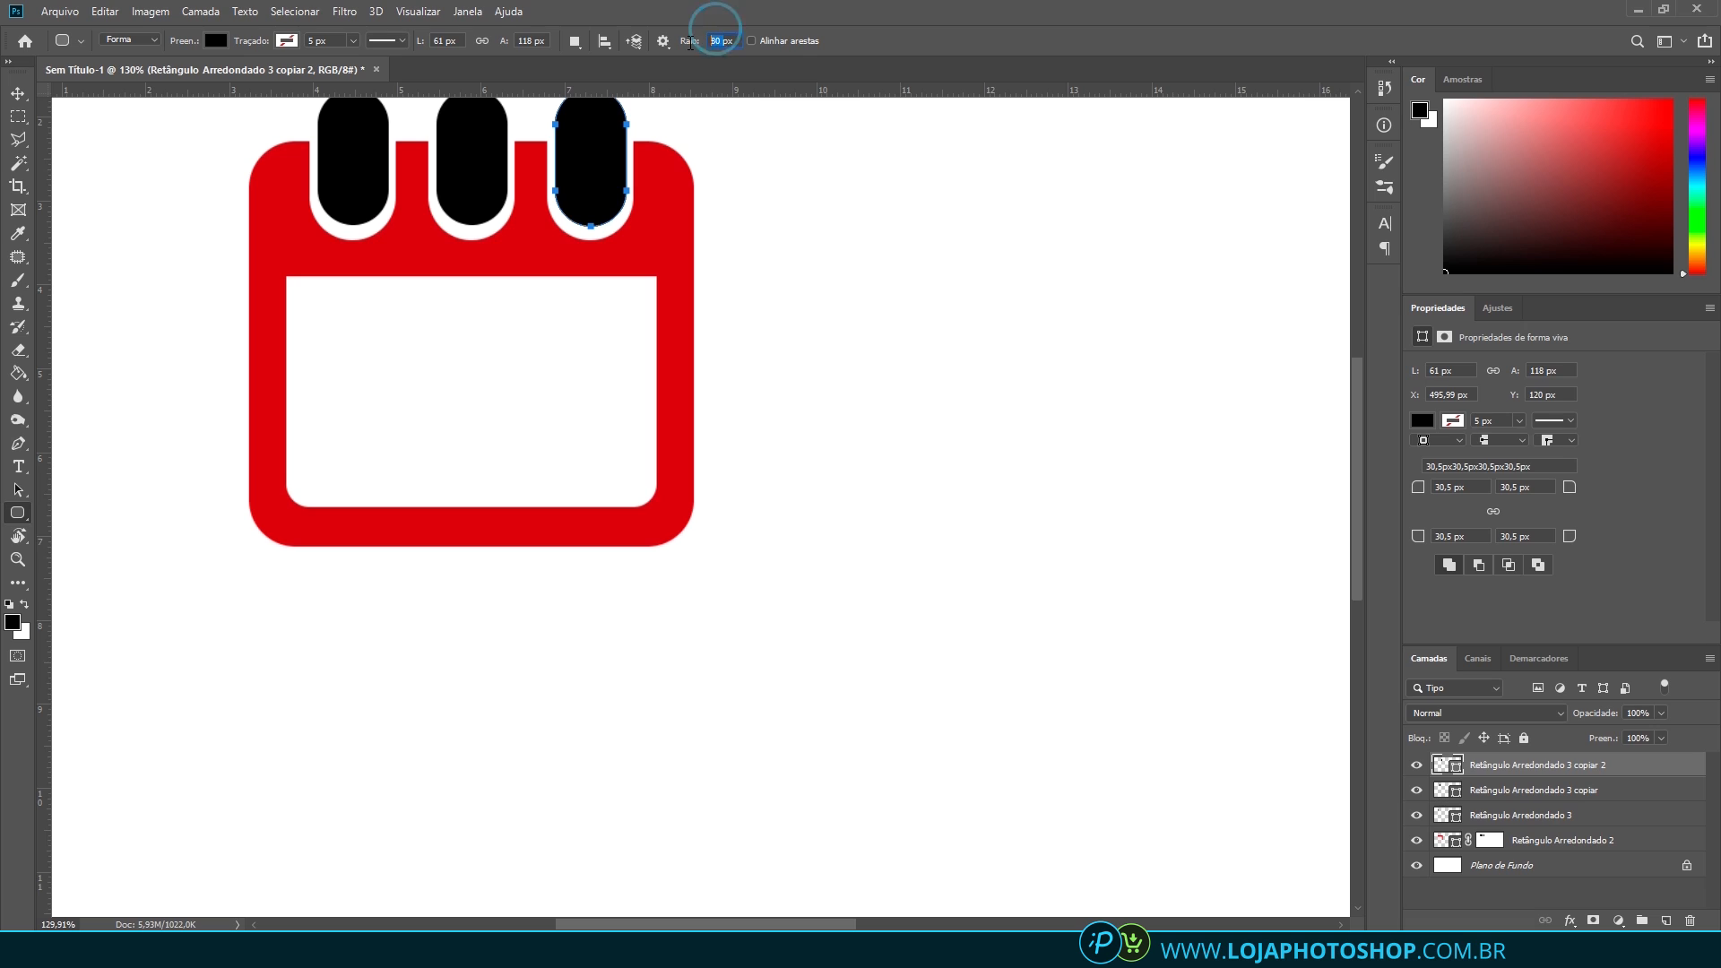
{"action": "type", "text": "10"}
{"action": "left_click_drag", "start_coordinate": [311, 306], "coordinate": [573, 333]}
Duplicate the small rectangle into an evenly spaced row of three, and copy that row twice below to form a 3 × 3 grid
{"action": "key", "text": "v"}
{"action": "key", "text": "ctrl+j"}
{"action": "key", "text": "ctrl+j"}
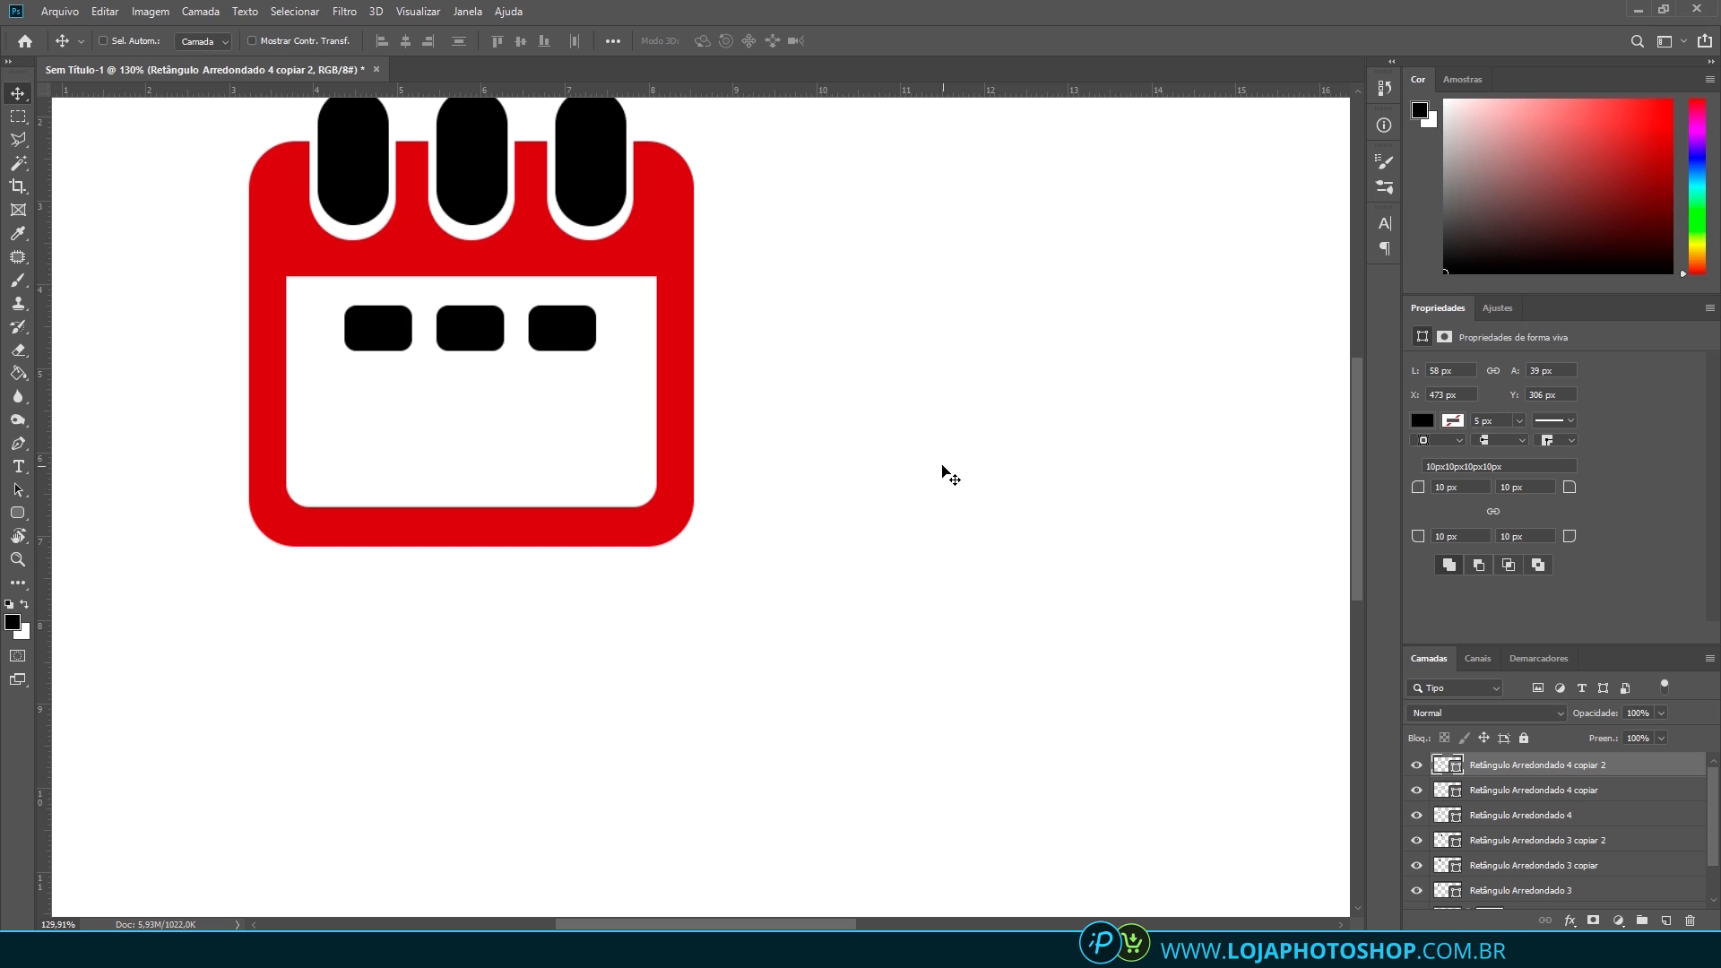
{"action": "left_click", "coordinate": [1511, 815], "text": "shift"}
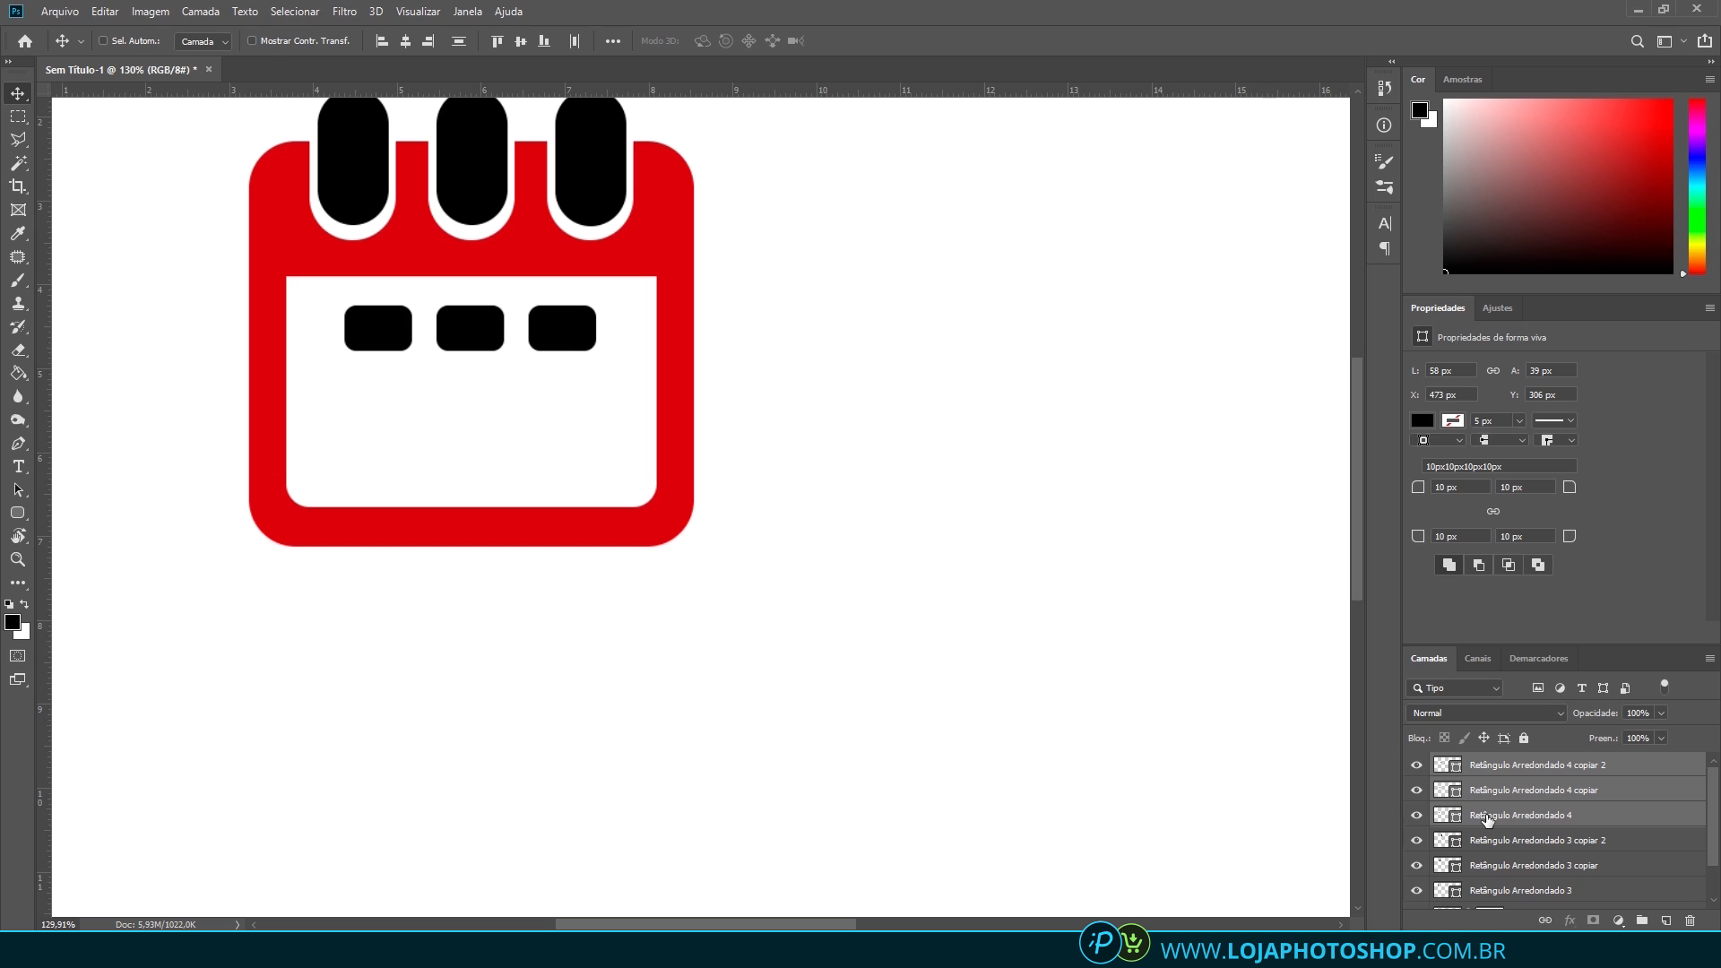
{"action": "left_click_drag", "start_coordinate": [549, 341], "coordinate": [578, 477]}
Select all nine small date rectangles together and try nudging the grid within the white area
{"action": "left_click", "coordinate": [1493, 764]}
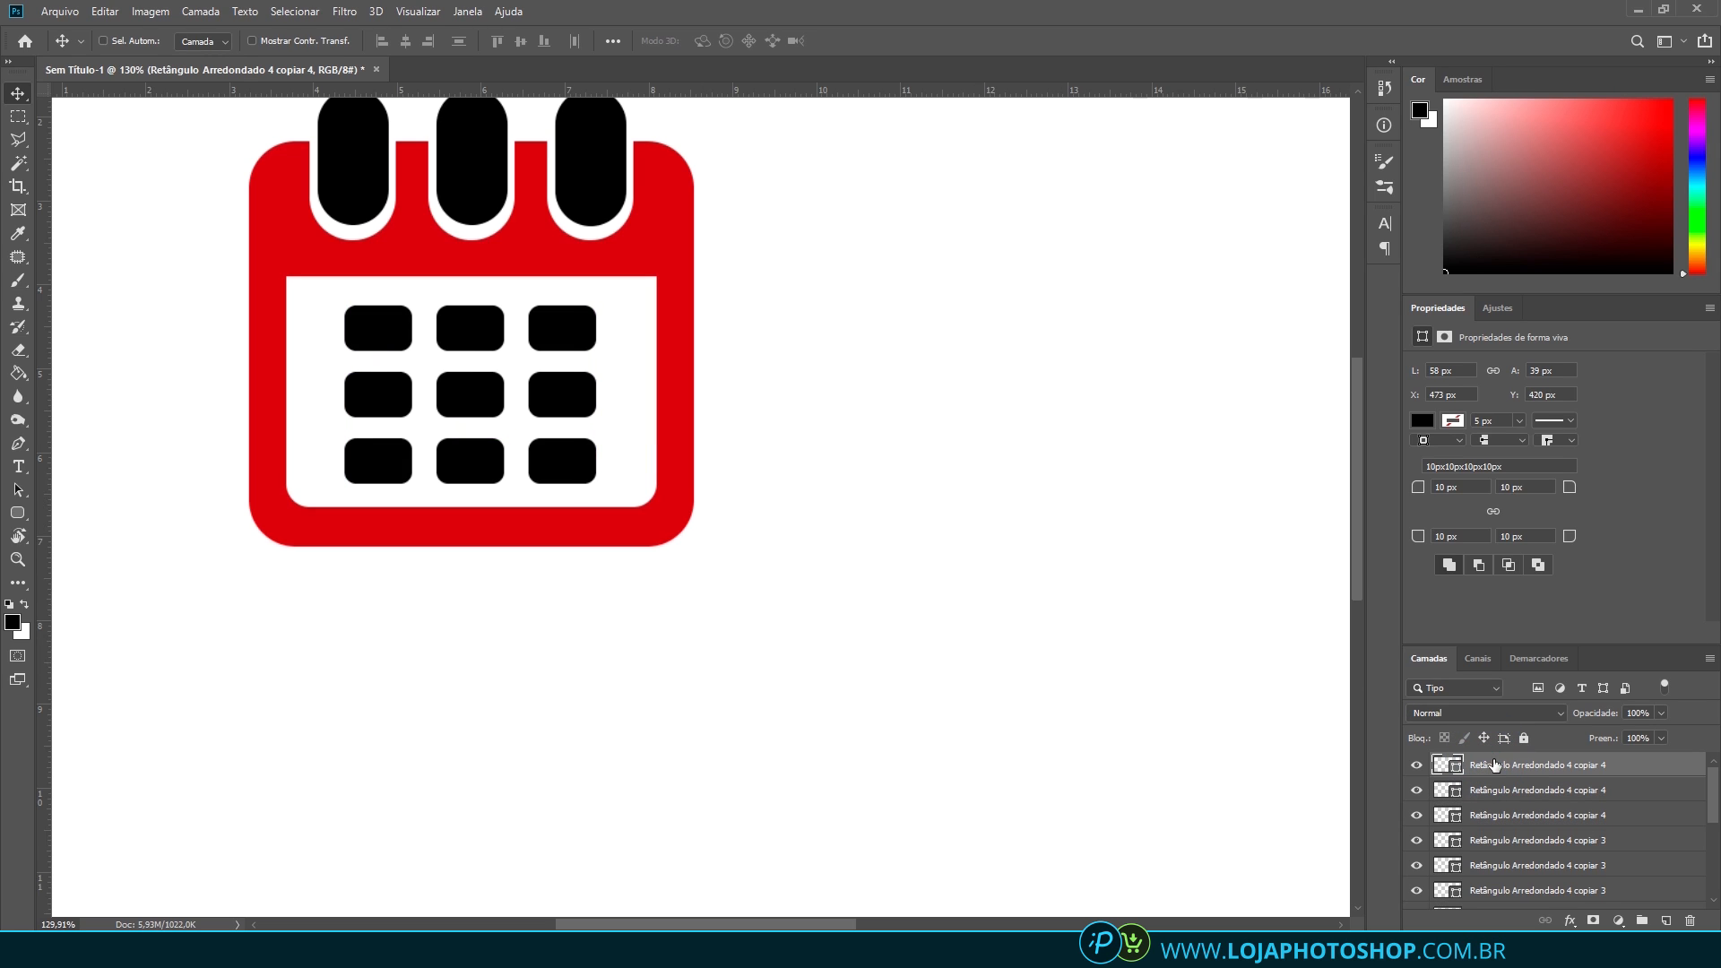
{"action": "scroll", "coordinate": [1535, 778], "scroll_direction": "down", "scroll_amount": 3}
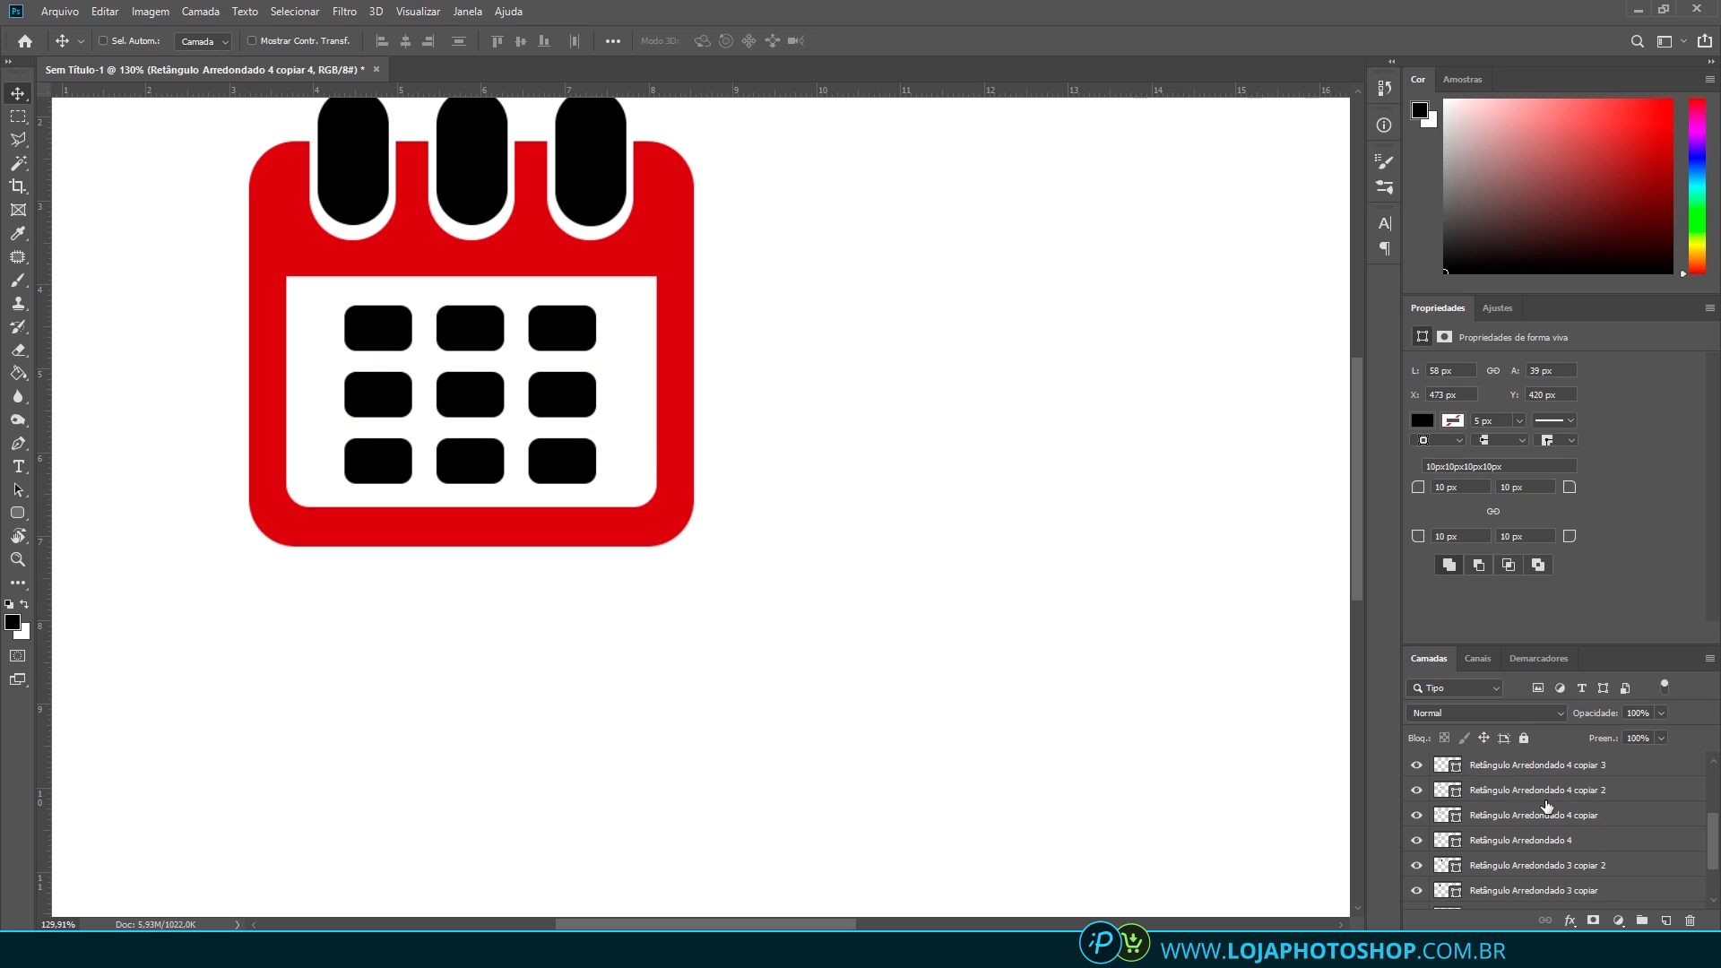
{"action": "left_click", "coordinate": [1553, 844], "text": "shift"}
{"action": "mouse_move", "coordinate": [536, 401]}
{"action": "left_mouse_down"}
{"action": "mouse_move", "coordinate": [536, 385]}
{"action": "mouse_move", "coordinate": [538, 400]}
{"action": "left_mouse_up"}
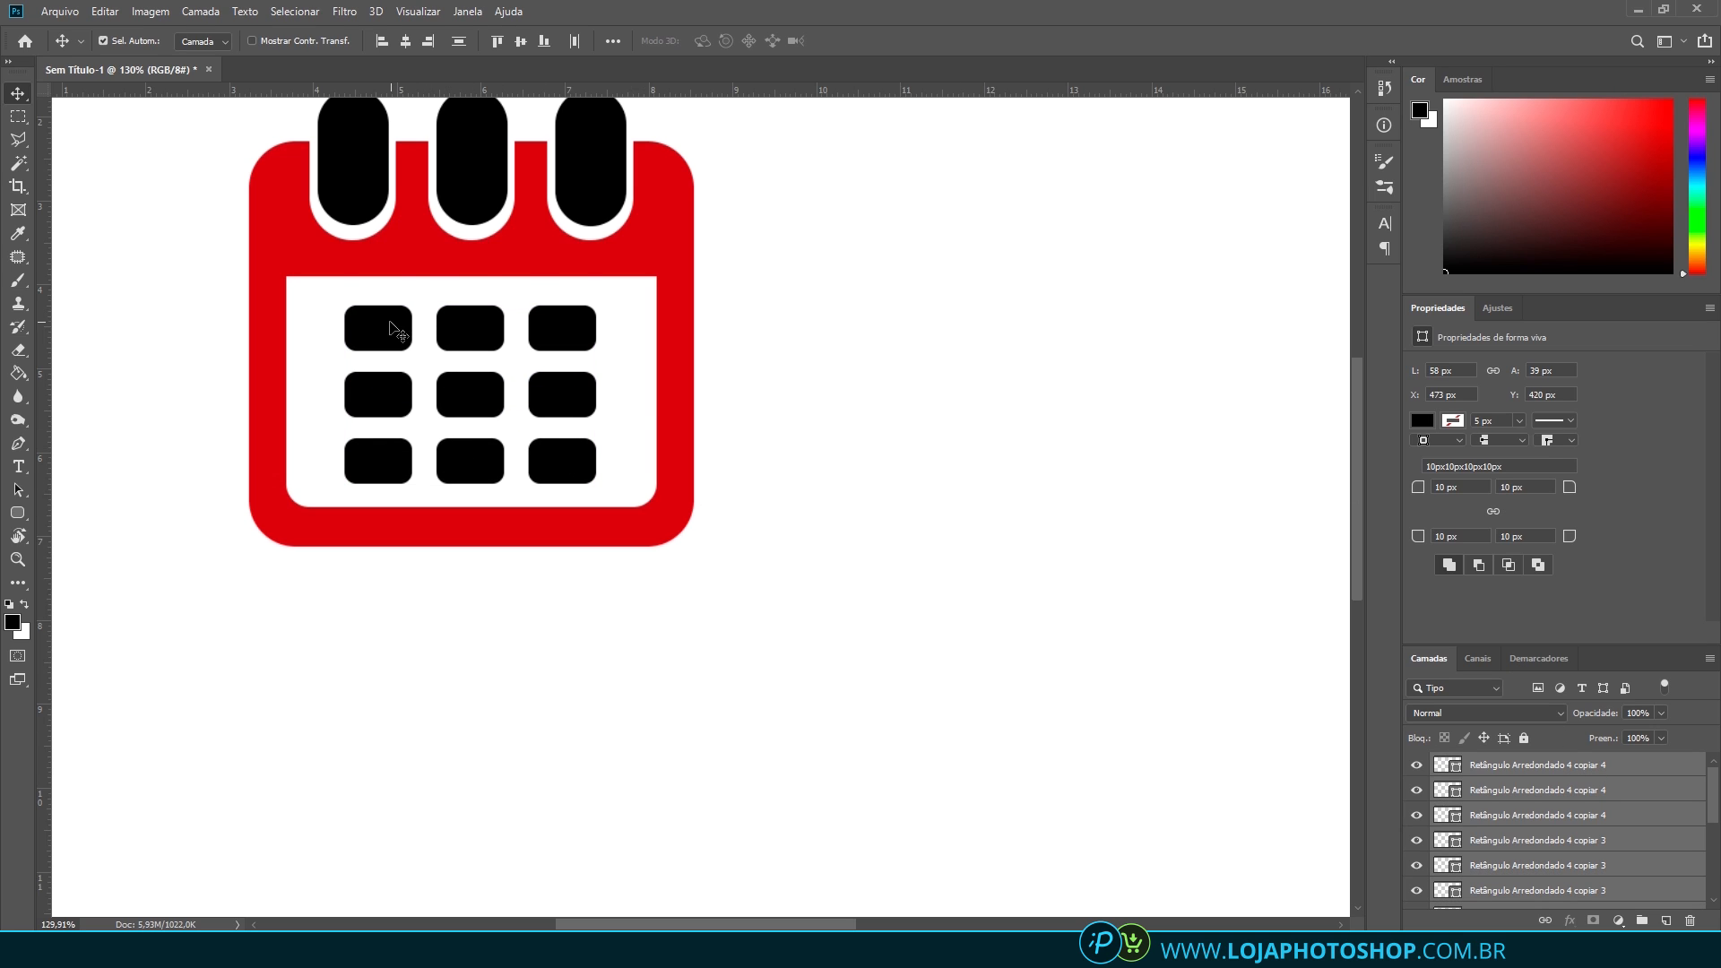
Delete the first date rectangle in the upper-left corner of the grid
{"action": "key", "text": "ctrl"}
{"action": "left_click", "coordinate": [1539, 809]}
{"action": "left_click", "coordinate": [388, 316], "text": "ctrl"}
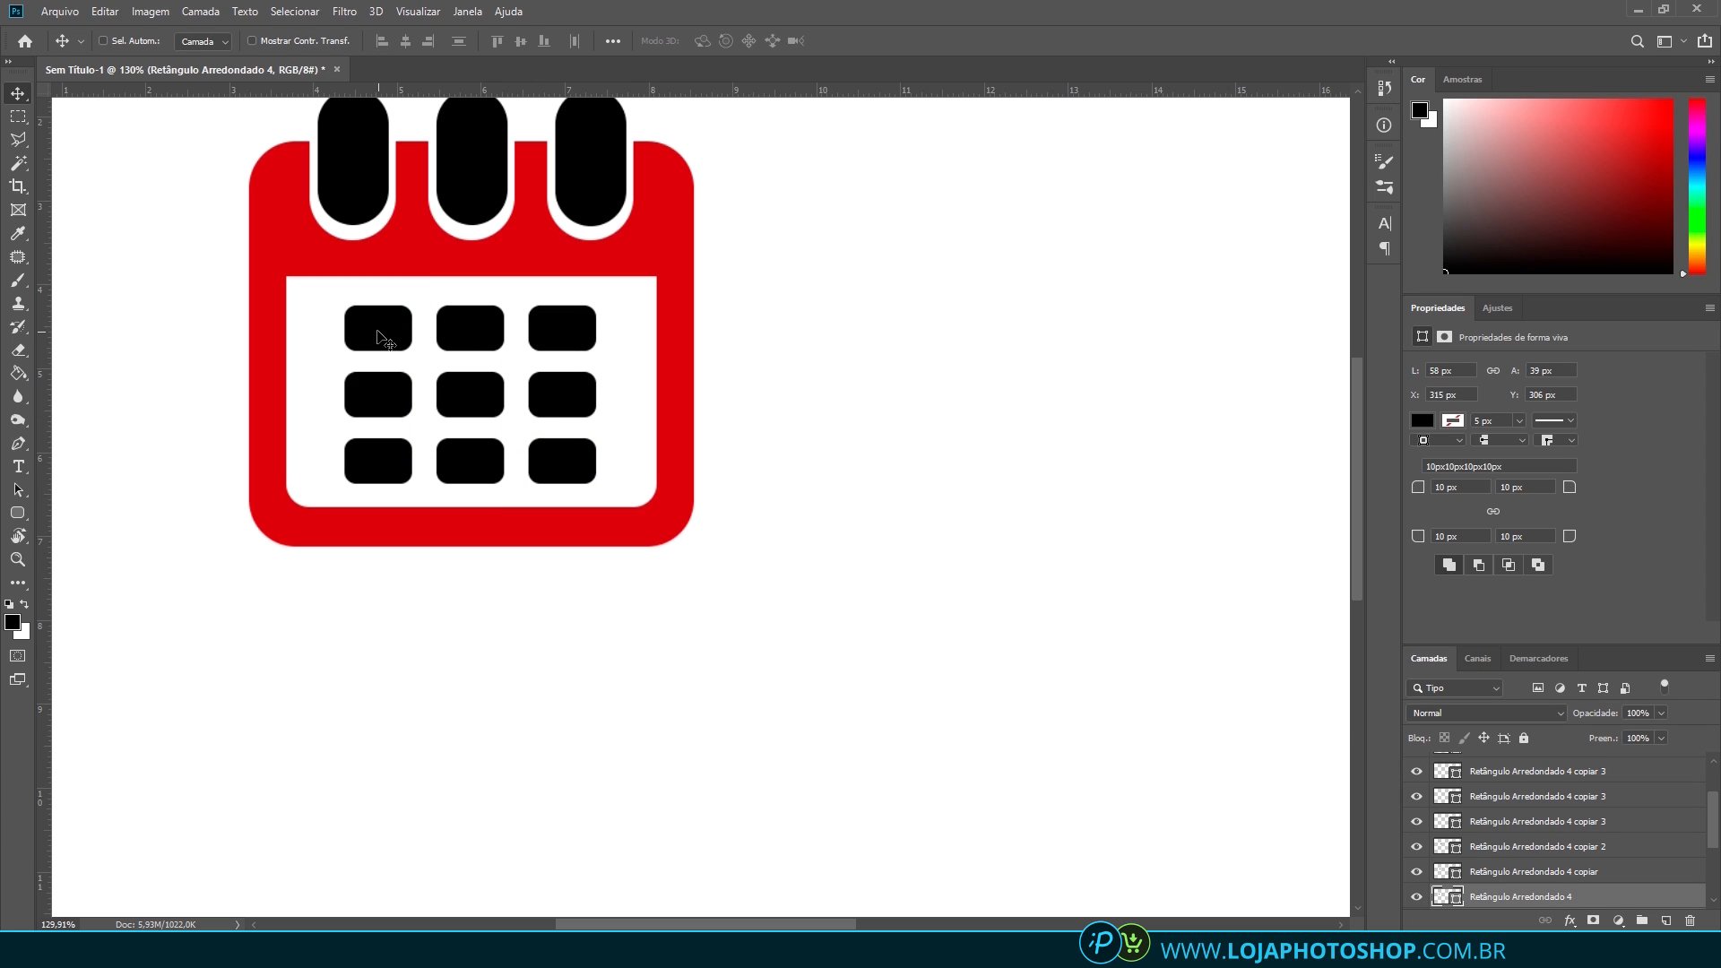
{"action": "key", "text": "Delete"}
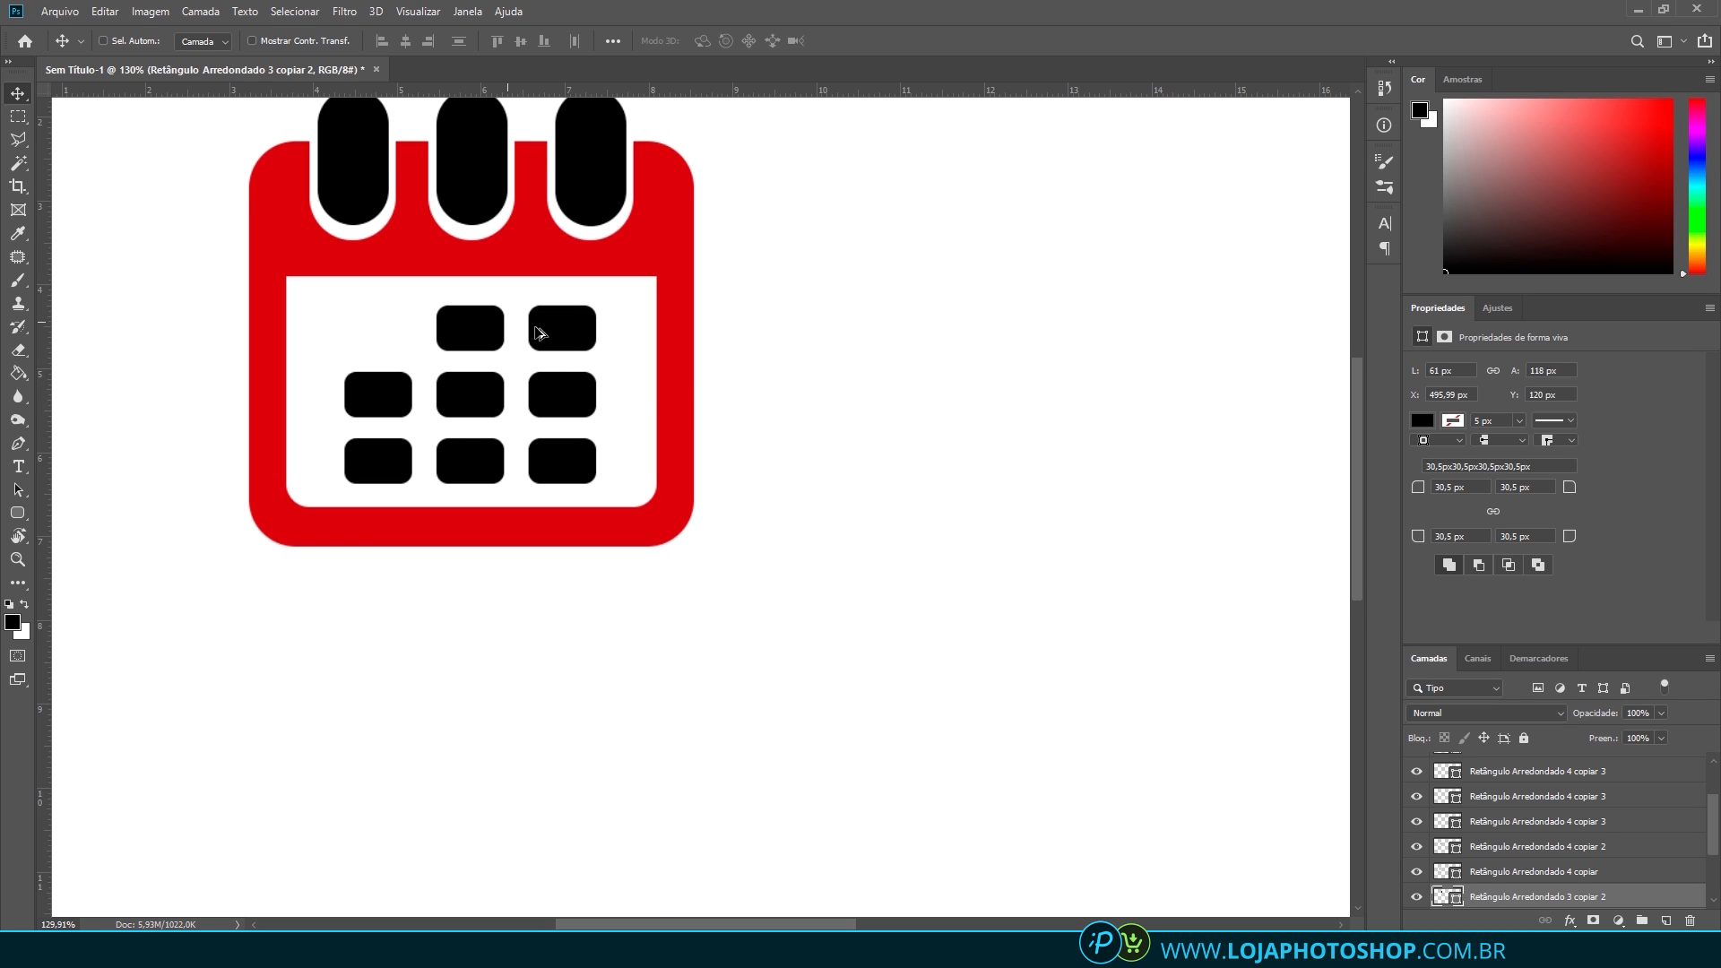
Change the fill of the red calendar body to black
{"action": "scroll", "coordinate": [549, 326], "scroll_direction": "down", "scroll_amount": 5}
{"action": "scroll", "coordinate": [692, 397], "scroll_direction": "up", "scroll_amount": 3}
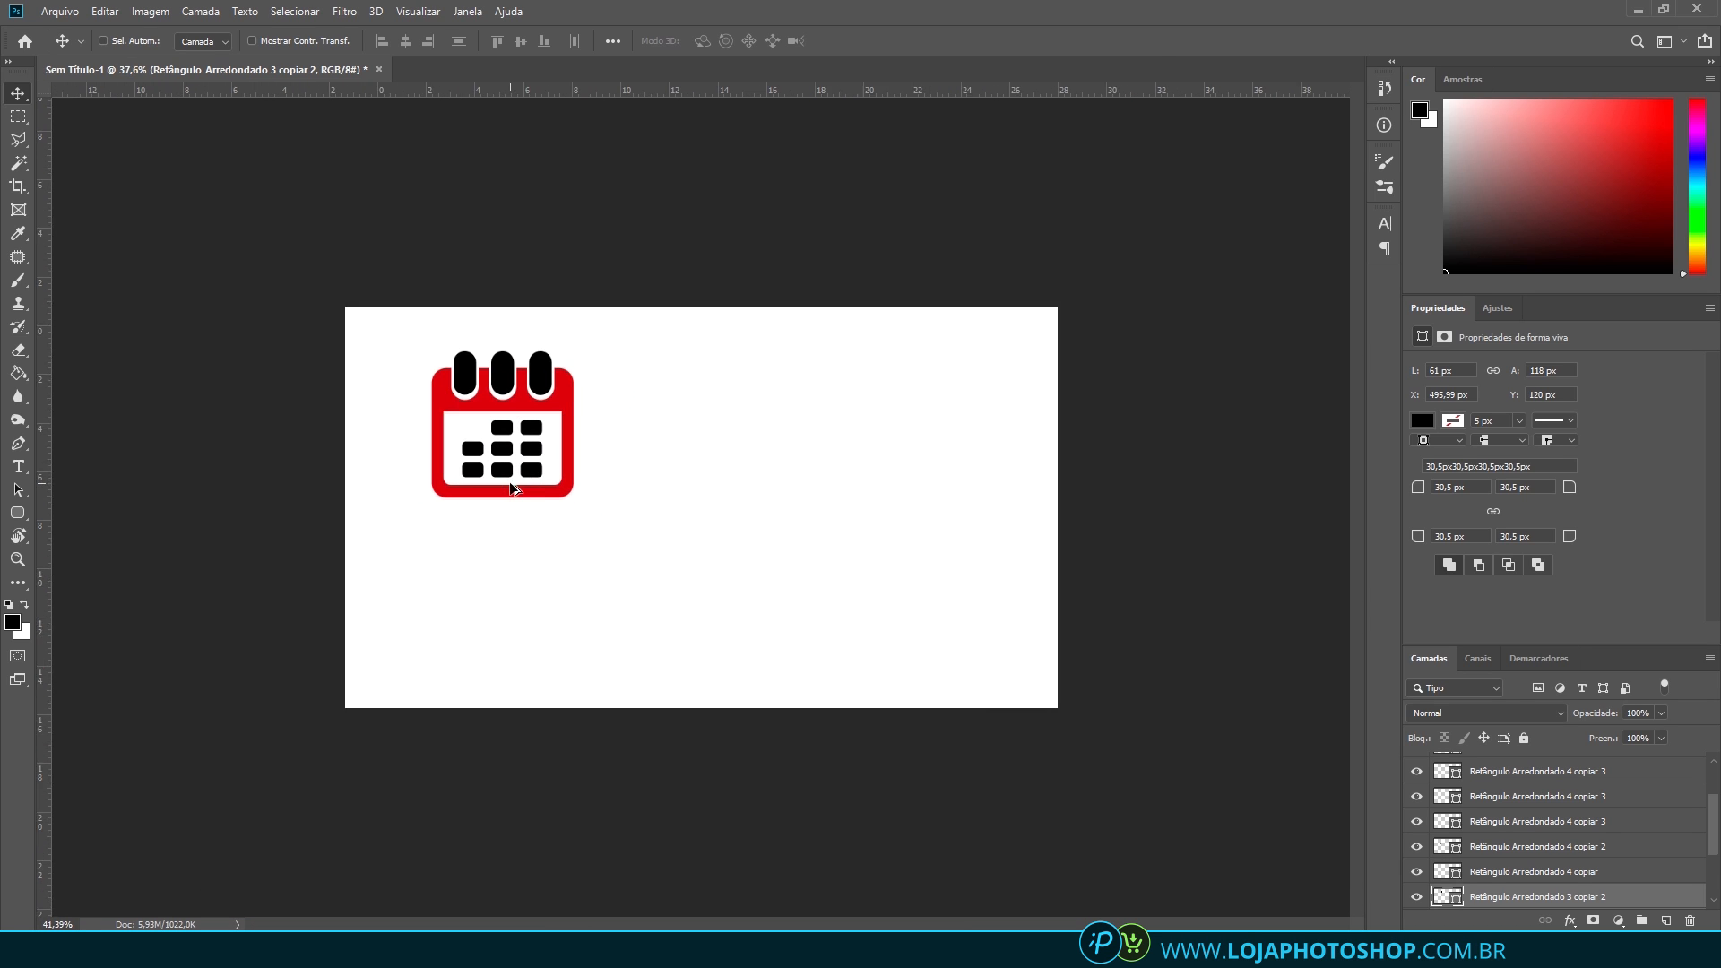
{"action": "scroll", "coordinate": [1602, 836], "scroll_direction": "up", "scroll_amount": 1}
{"action": "scroll", "coordinate": [1603, 836], "scroll_direction": "down", "scroll_amount": 3}
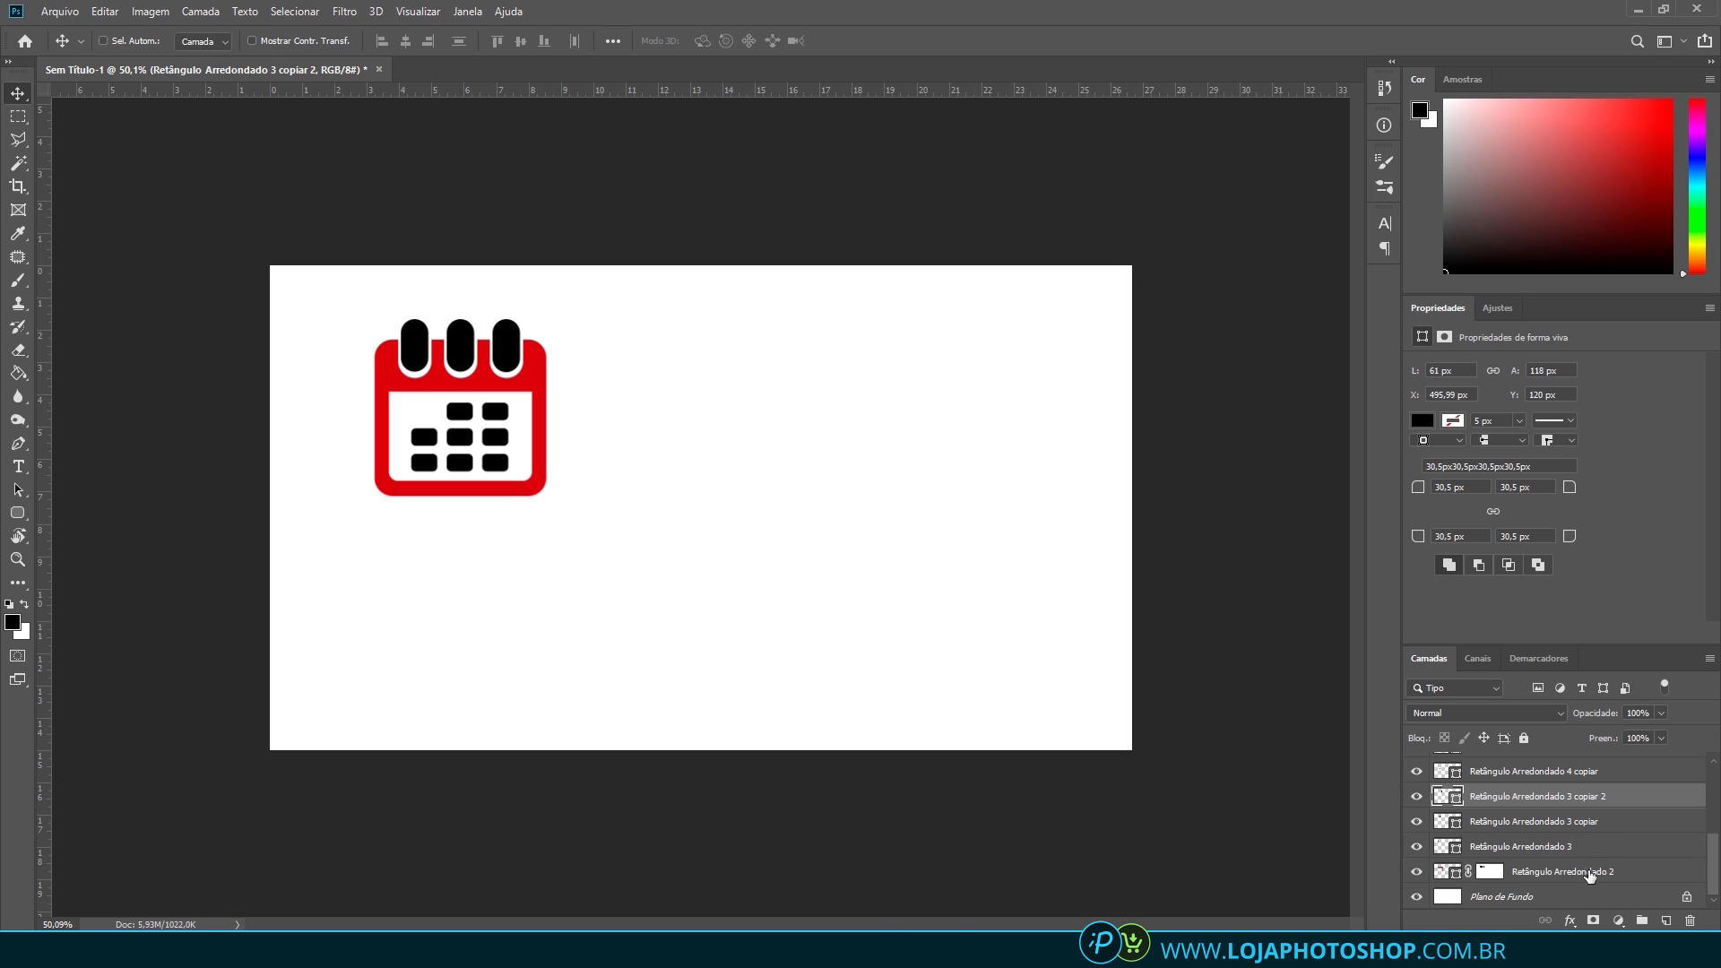
{"action": "left_click", "coordinate": [1589, 876]}
{"action": "left_click", "coordinate": [1421, 421]}
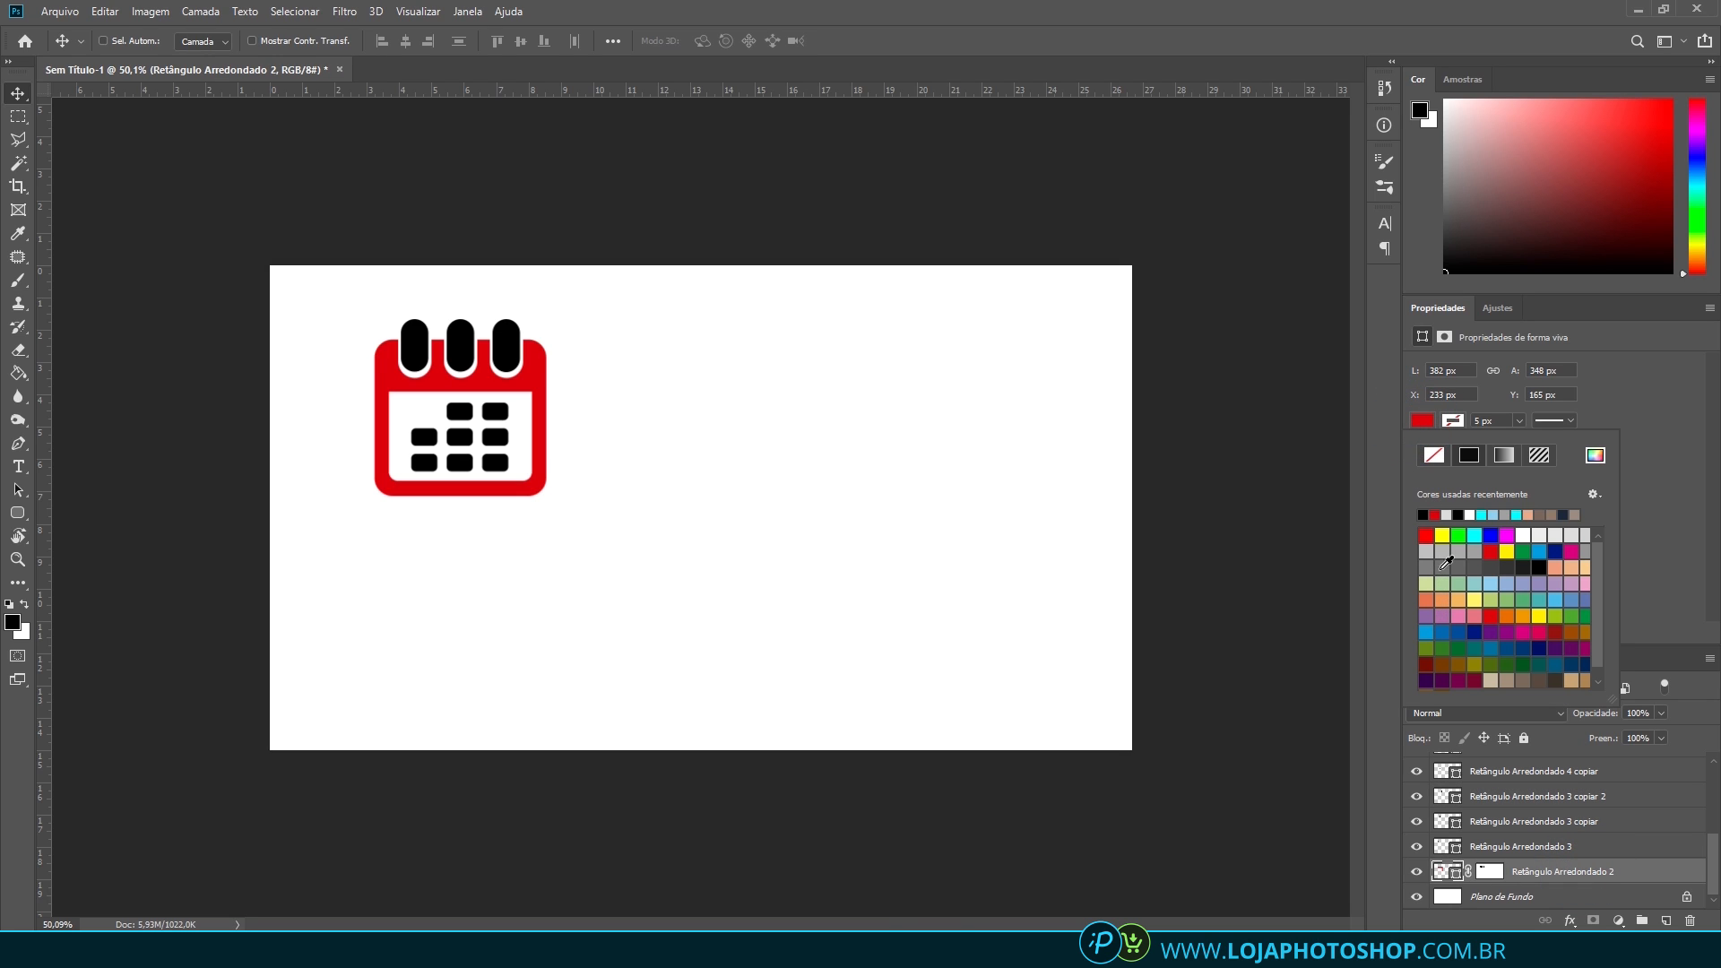
{"action": "left_click", "coordinate": [1432, 515]}
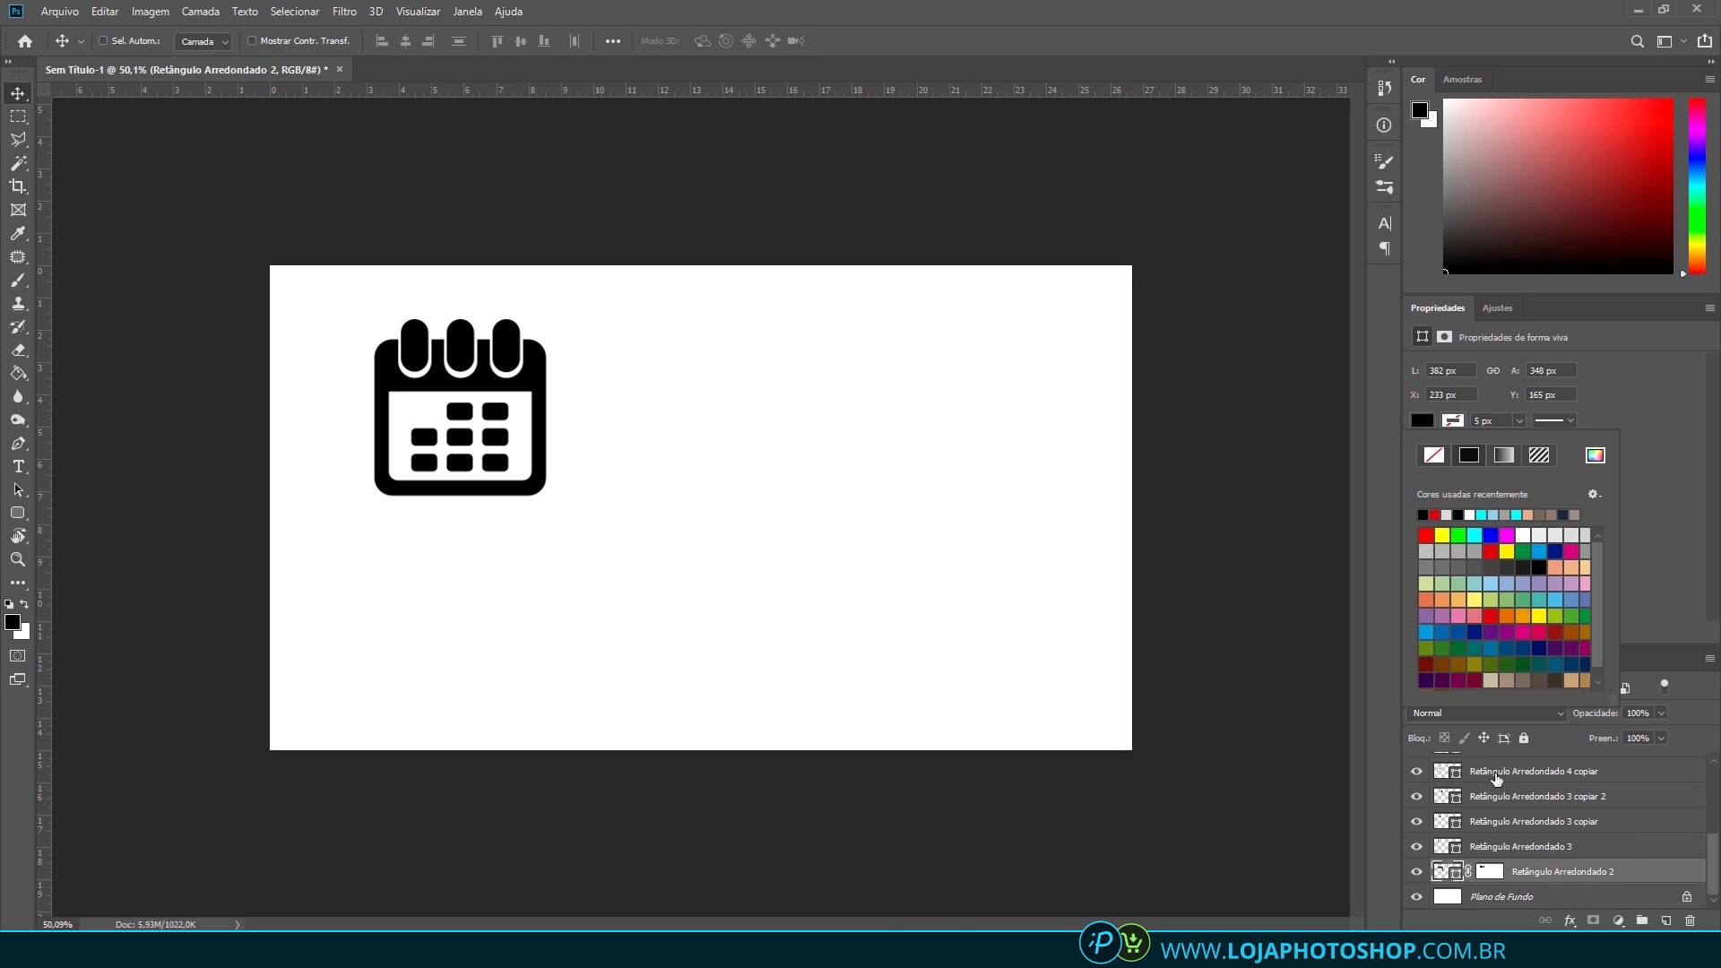
Group all the calendar's shape layers, leaving out the background, and name the group CALENDÁRIO
{"action": "left_click", "coordinate": [1512, 811]}
{"action": "left_click", "coordinate": [1524, 820]}
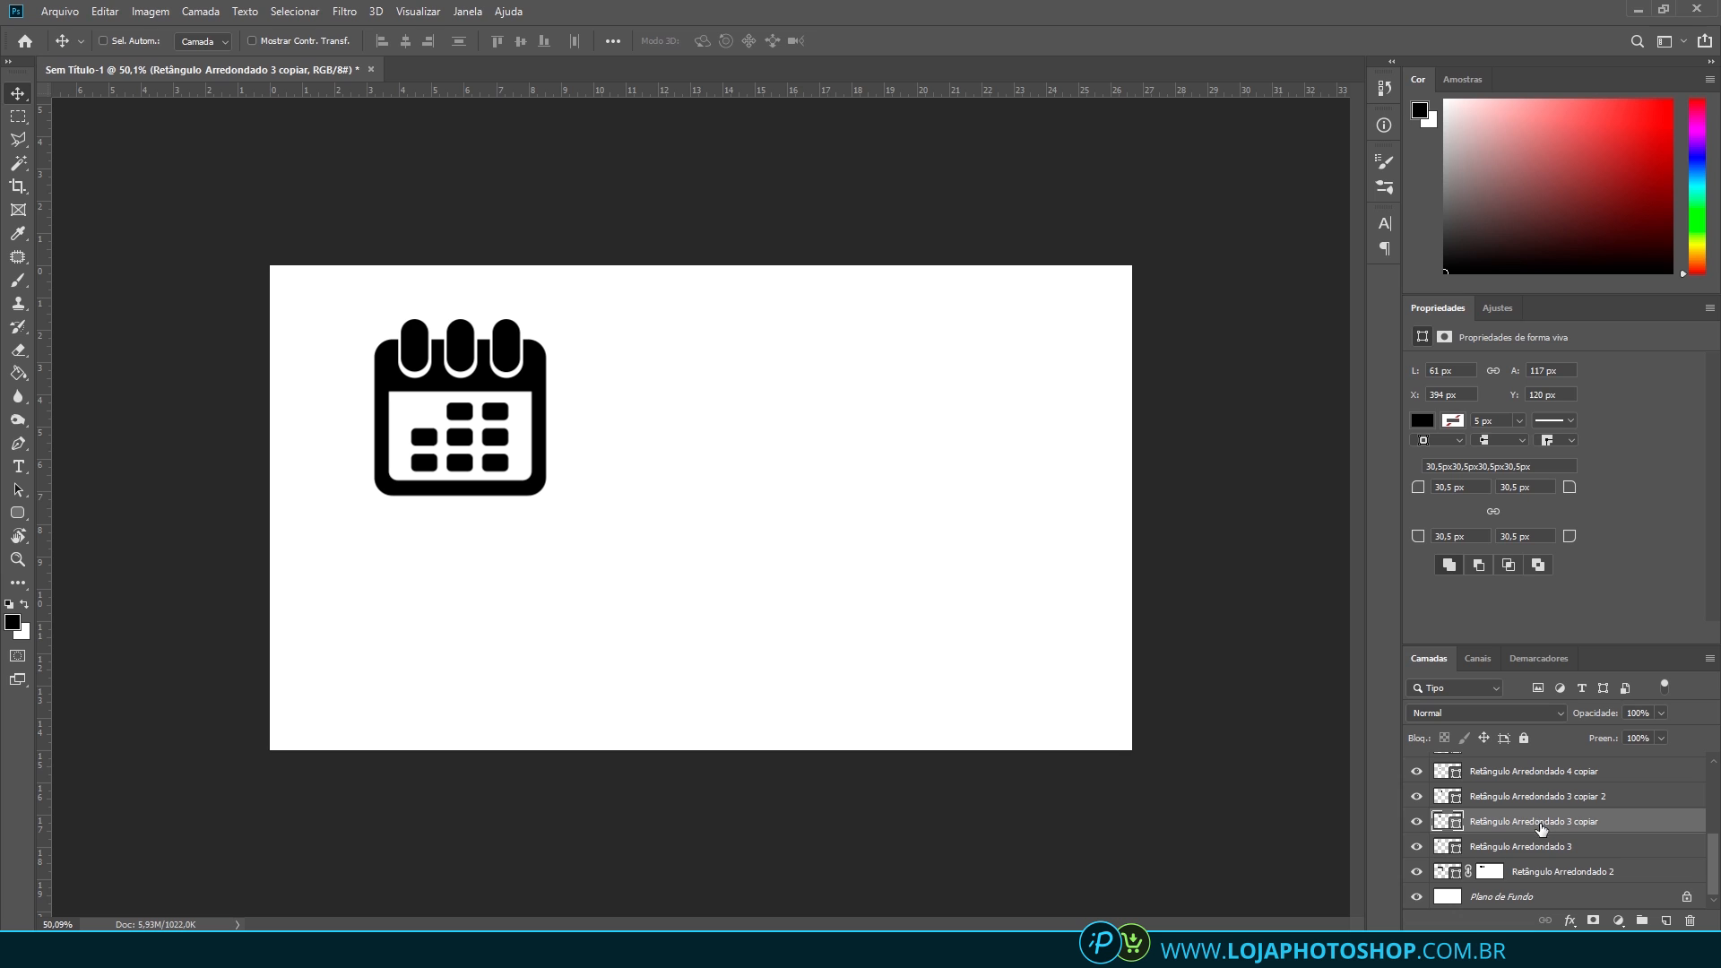
{"action": "left_click", "coordinate": [1565, 871]}
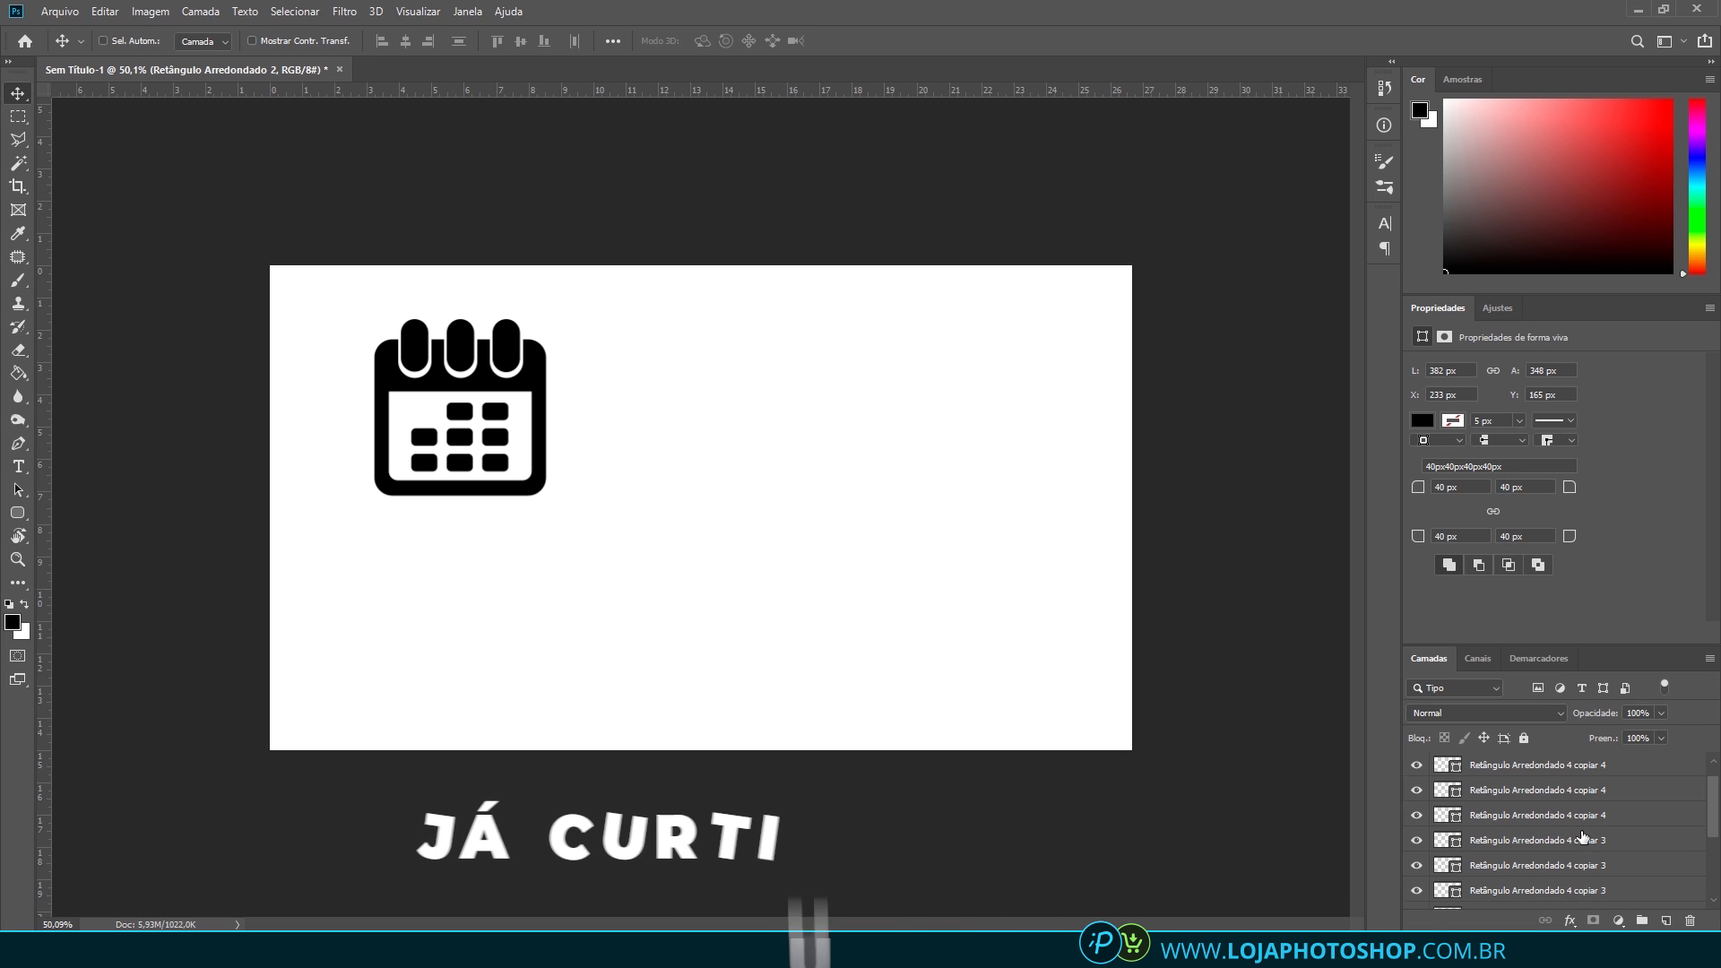
{"action": "scroll", "coordinate": [1580, 865], "scroll_direction": "up", "scroll_amount": 3}
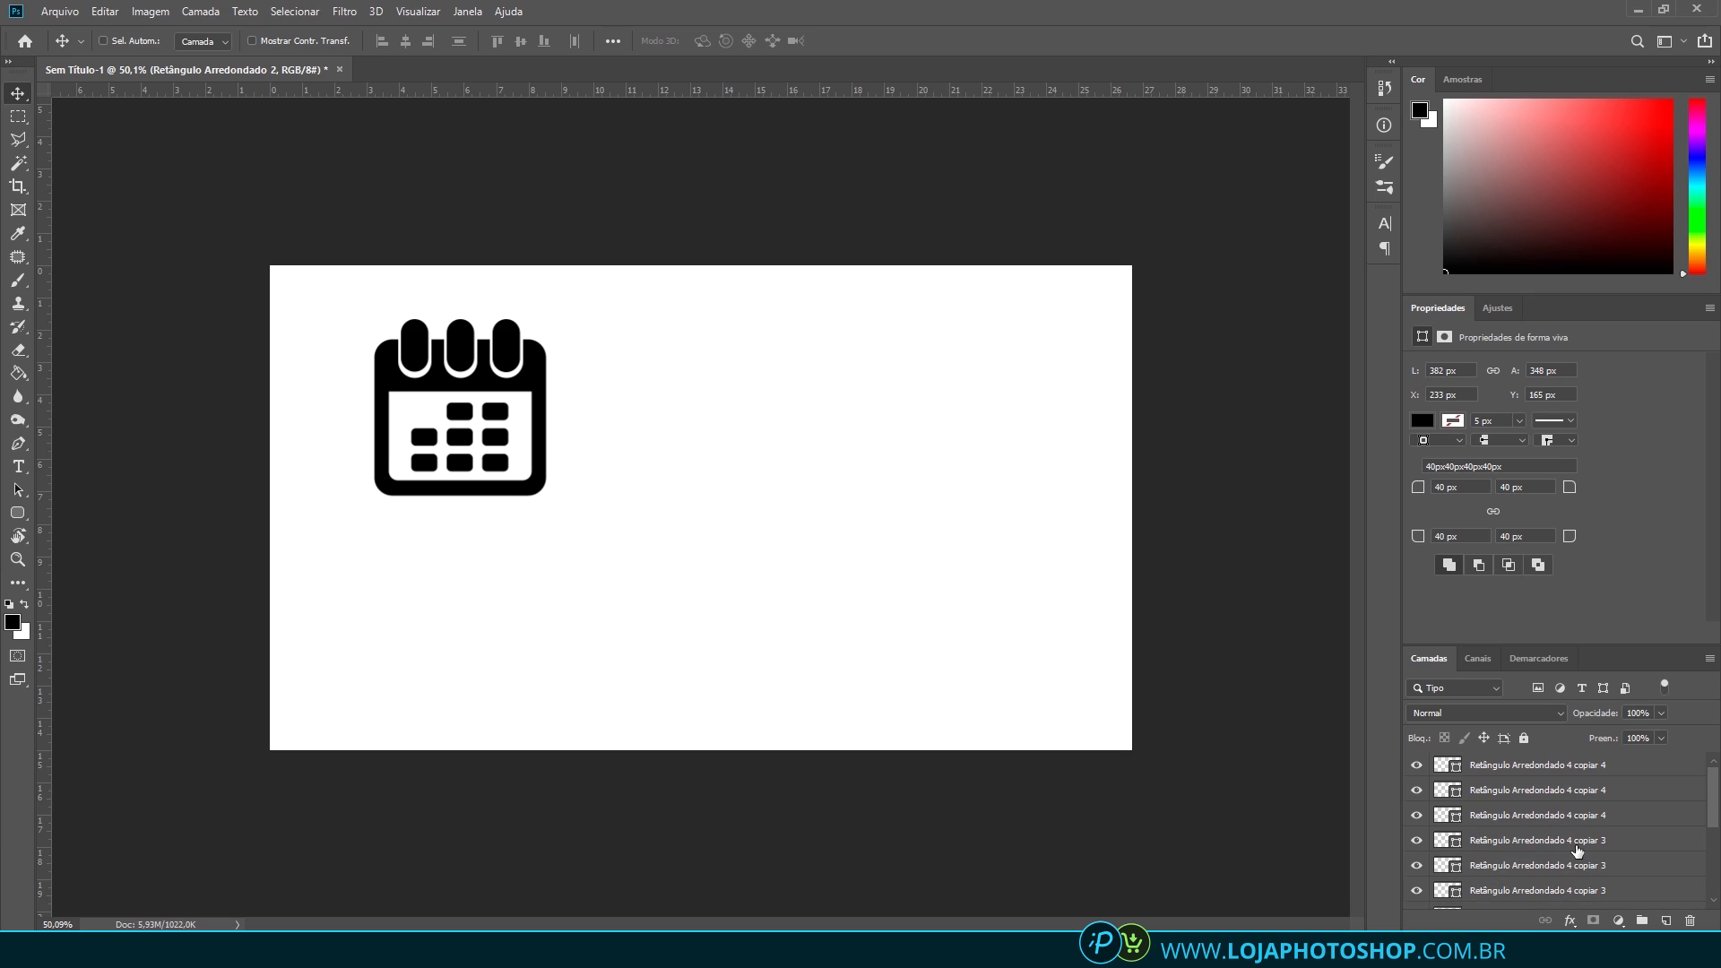
{"action": "left_click", "coordinate": [1564, 766], "text": "shift"}
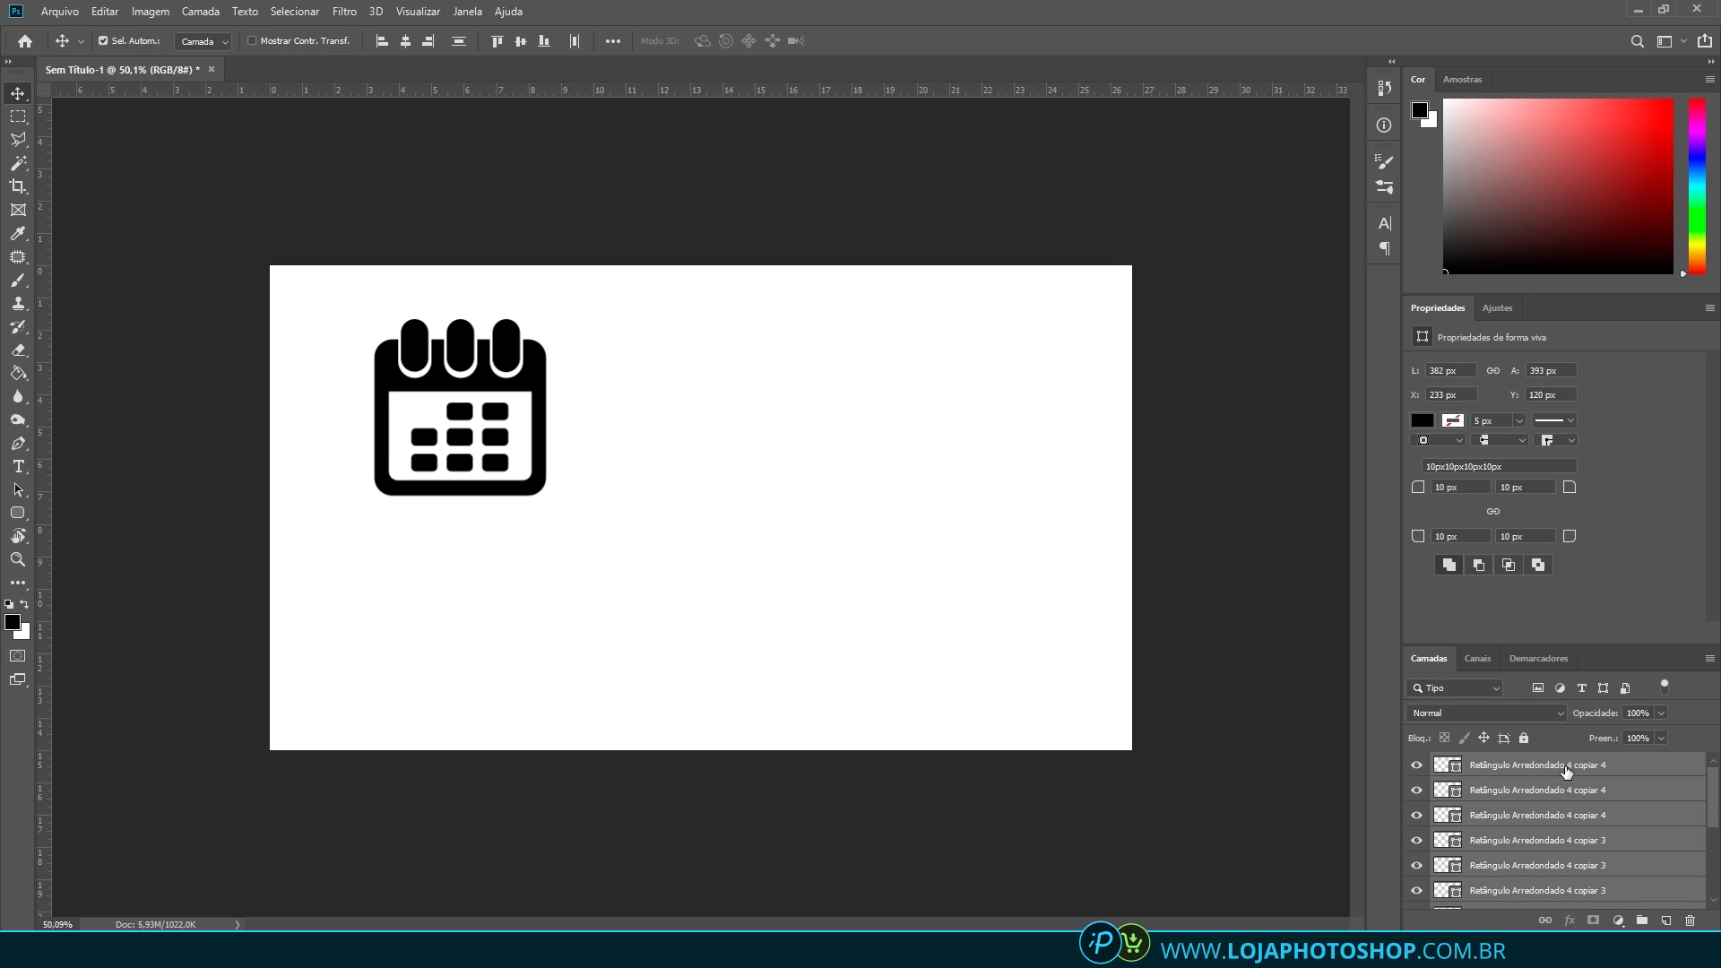
{"action": "key", "text": "ctrl+g"}
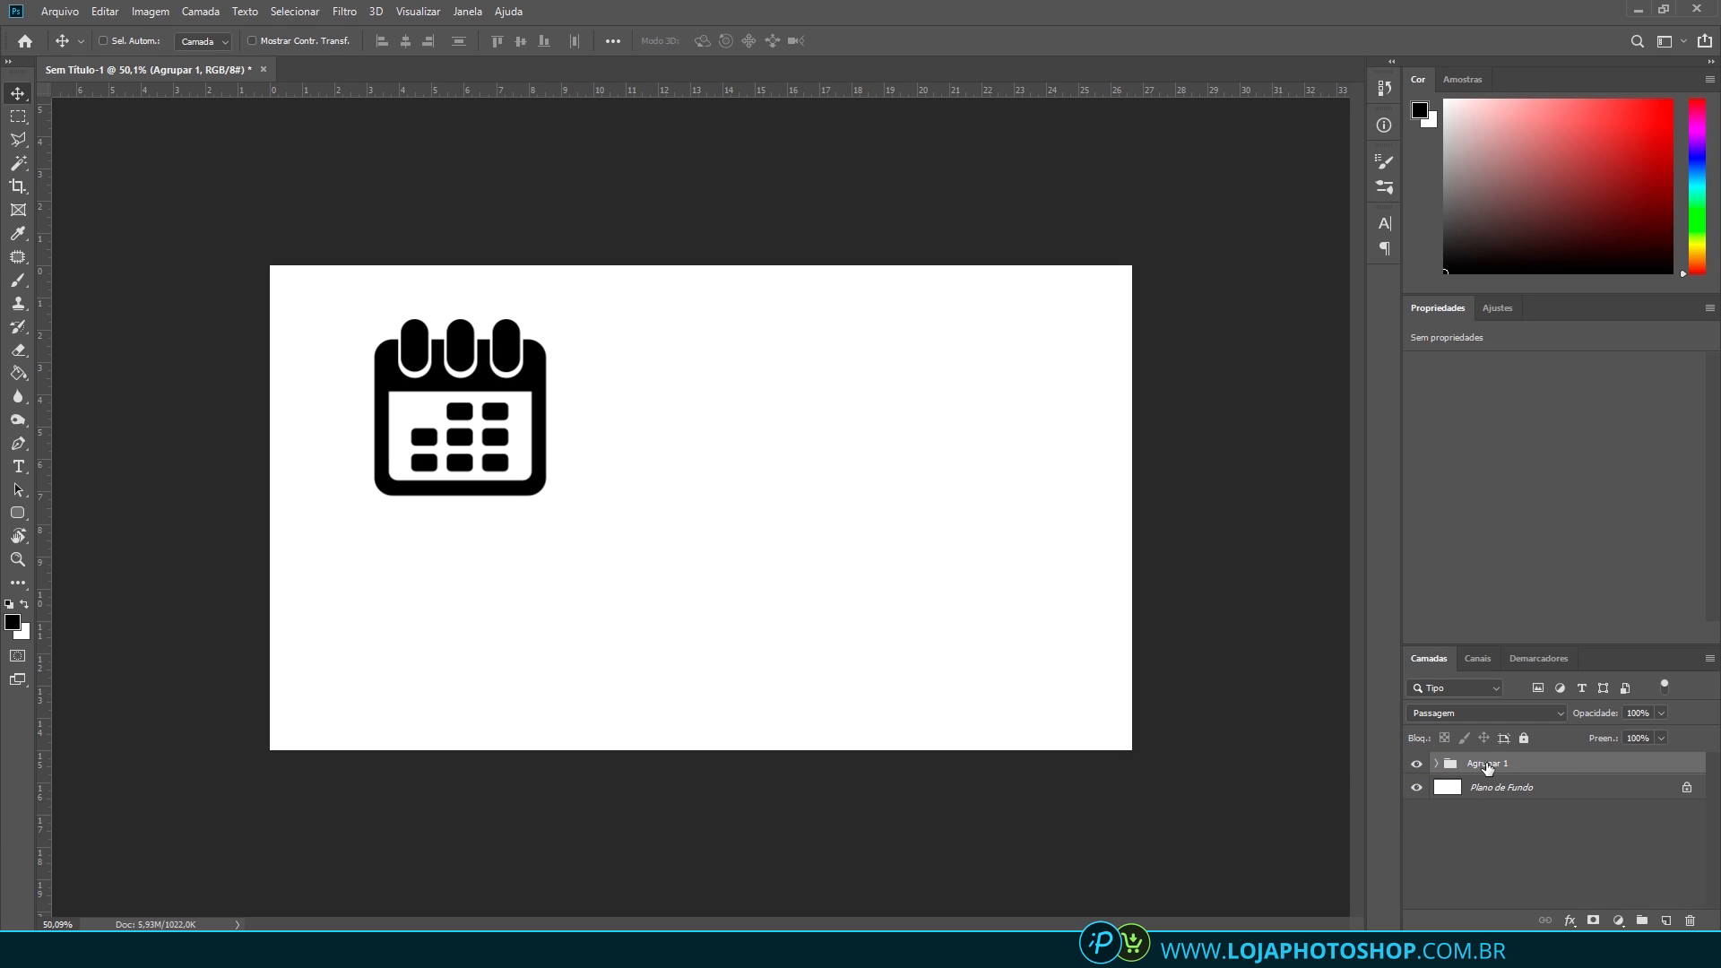
{"action": "double_click", "coordinate": [1488, 764]}
{"action": "key", "text": "Caps_Lock"}
{"action": "type", "text": "CALENDÁRIO"}
{"action": "key", "text": "Return"}
Try enlarging the CALENDÁRIO group to about 240%, and undo and redo the scaling to compare the corner rounding
{"action": "key", "text": "ctrl+t"}
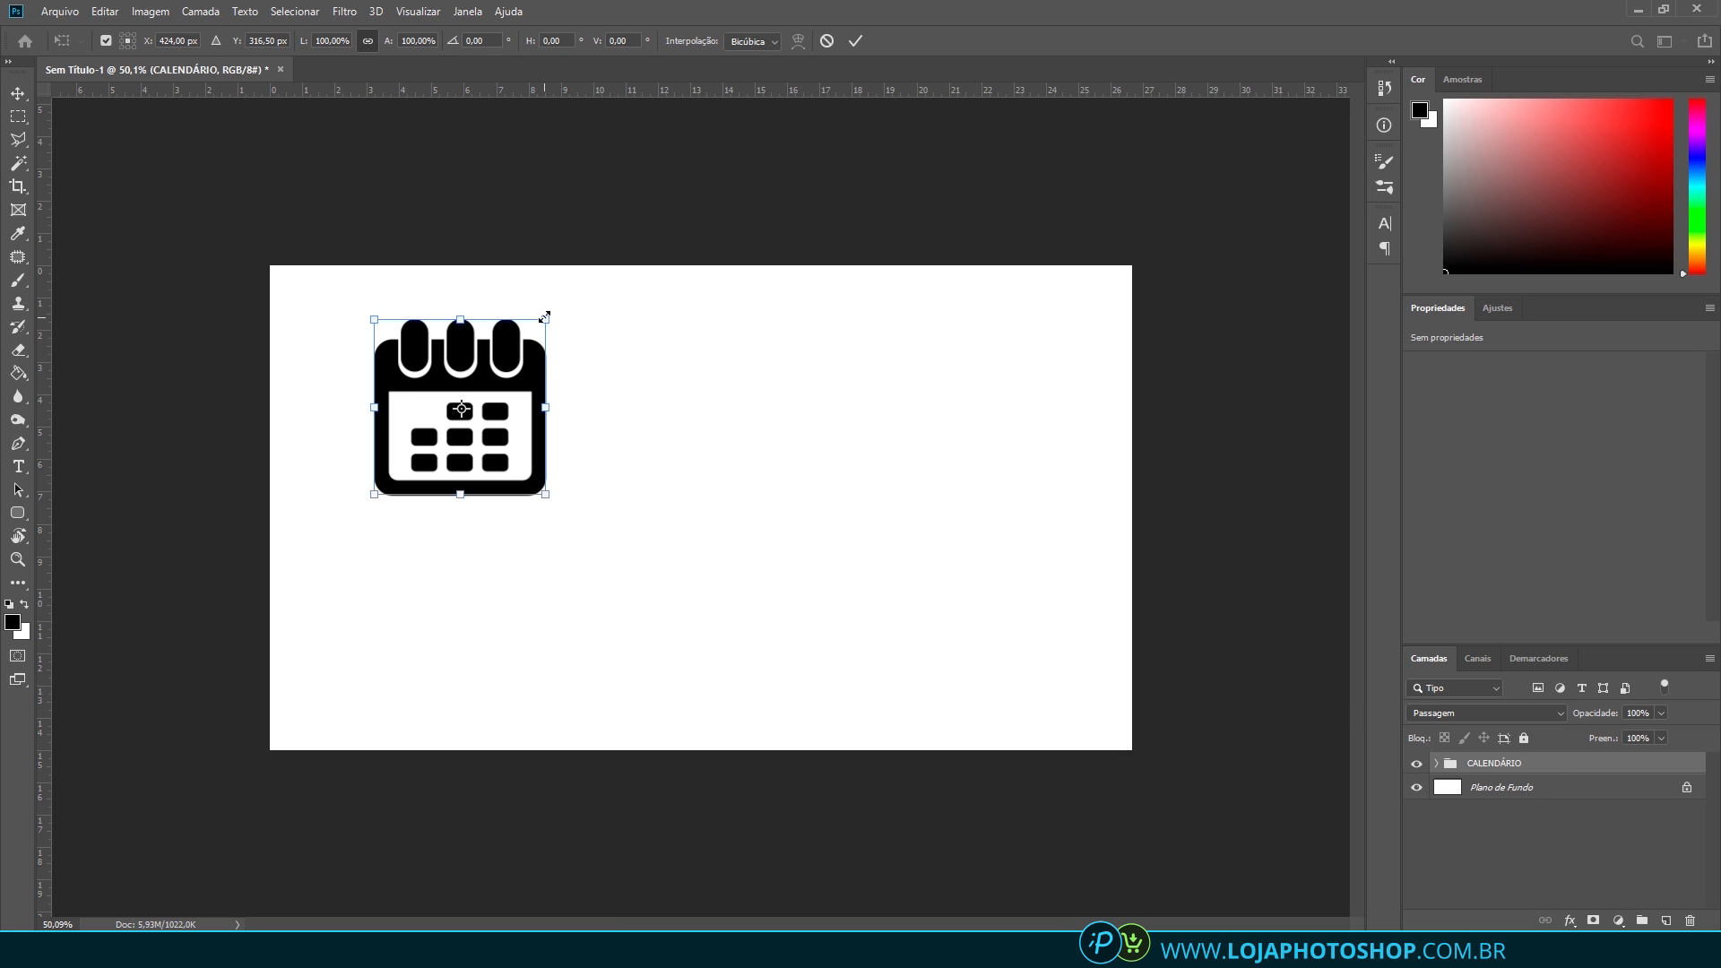
{"action": "left_click_drag", "start_coordinate": [544, 316], "coordinate": [841, 272]}
{"action": "left_click_drag", "start_coordinate": [776, 319], "coordinate": [807, 345]}
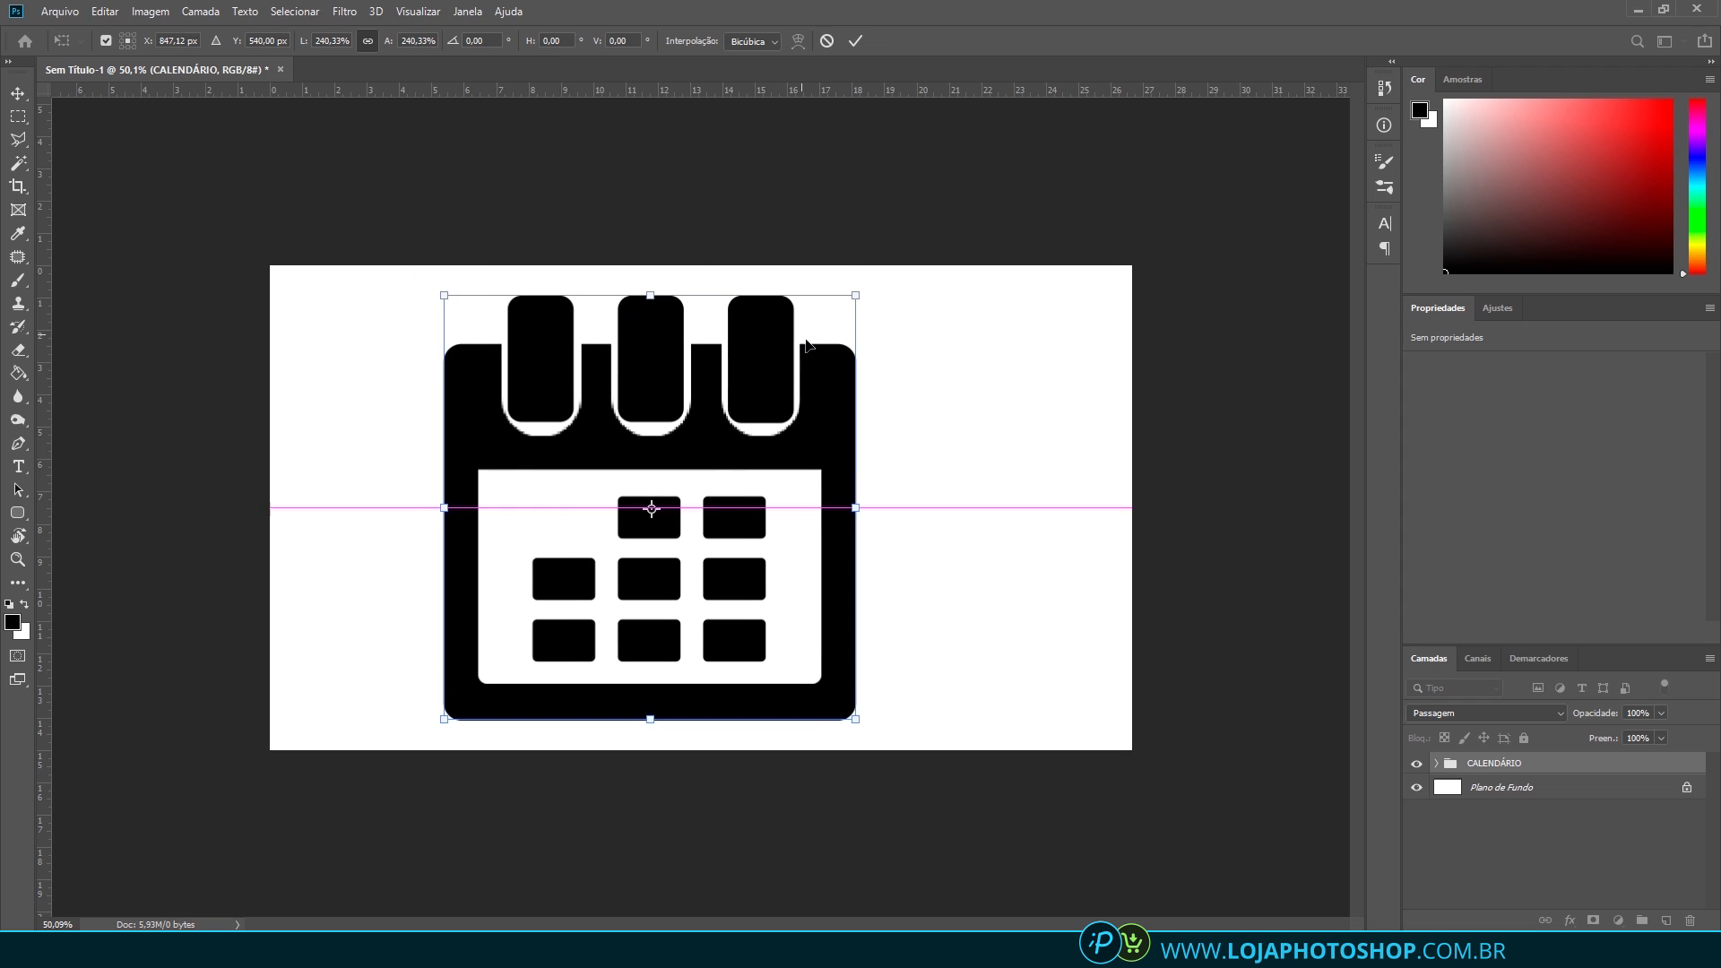
{"action": "key", "text": "Escape"}
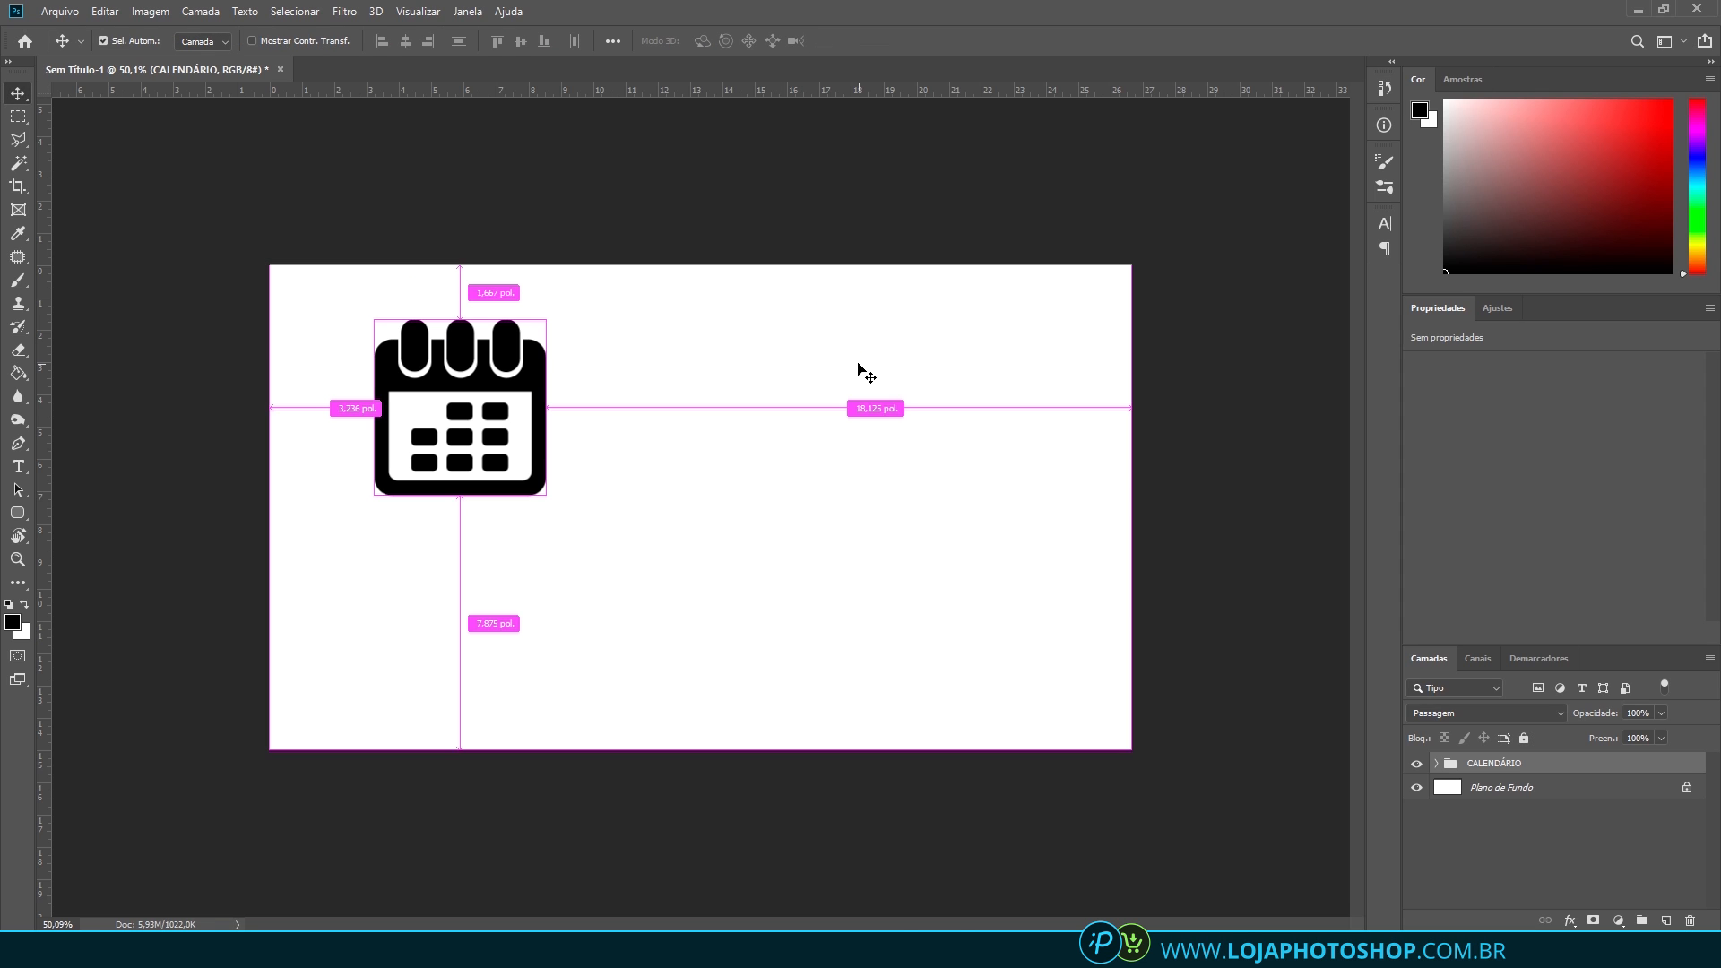
{"action": "key", "text": "ctrl+shift+z"}
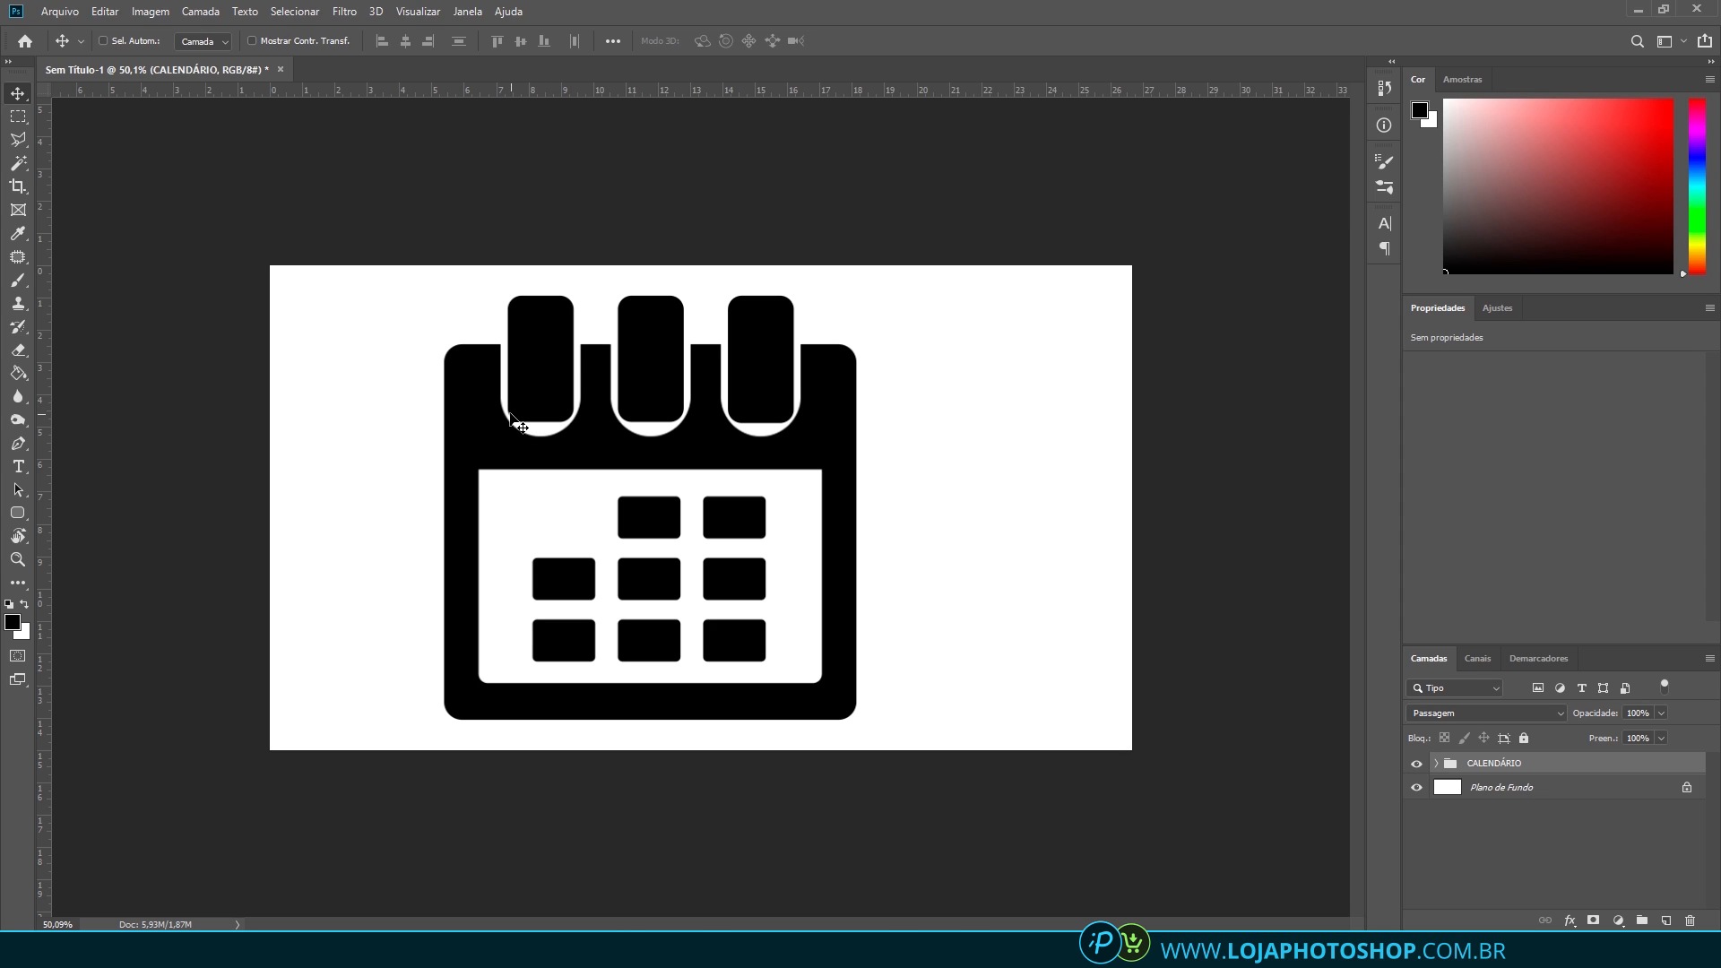
{"action": "key", "text": "ctrl+z"}
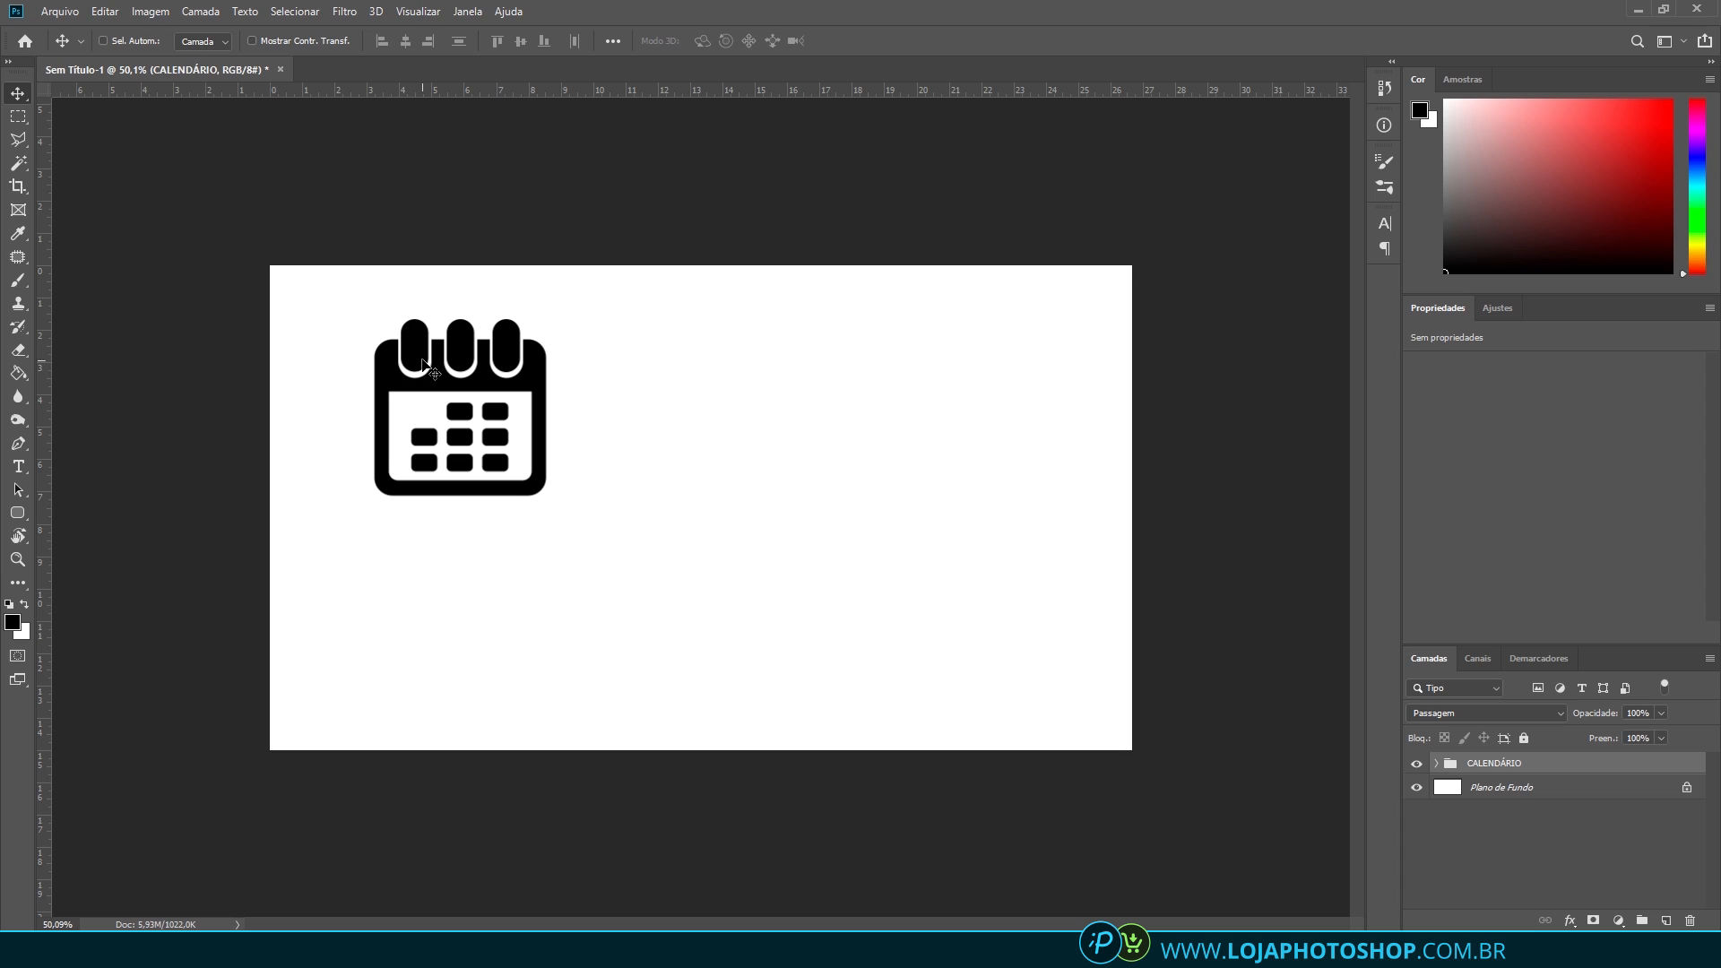
{"action": "key", "text": "ctrl+shift+z"}
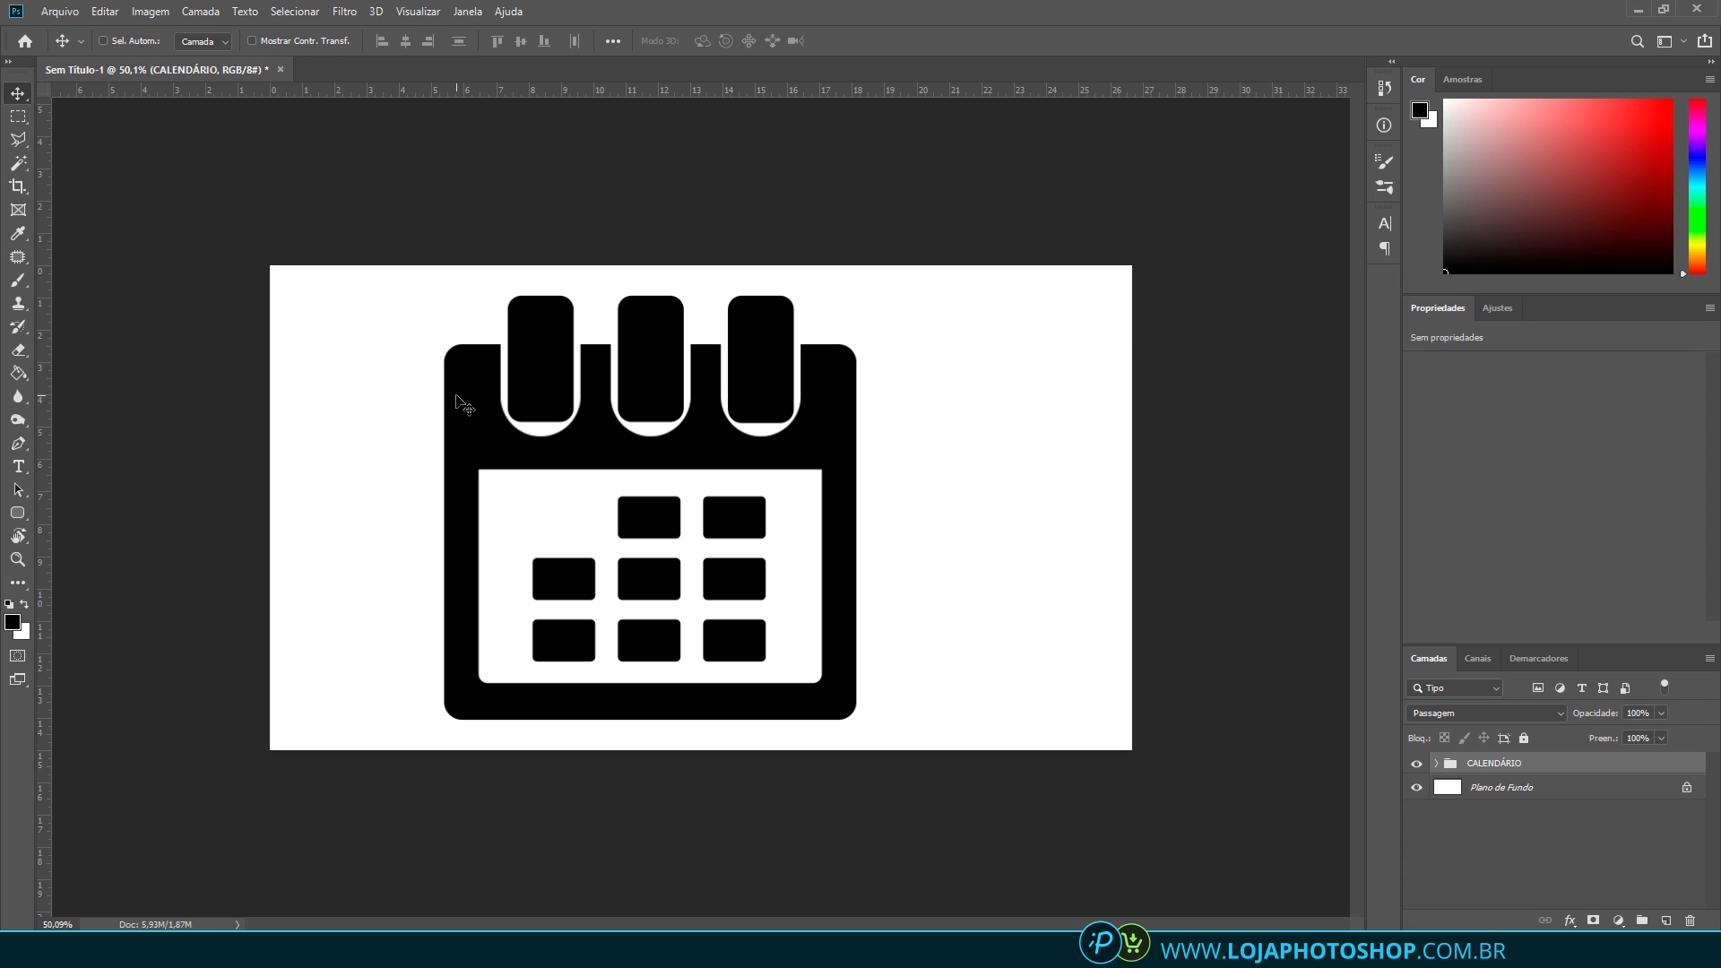
{"action": "key", "text": "ctrl+z"}
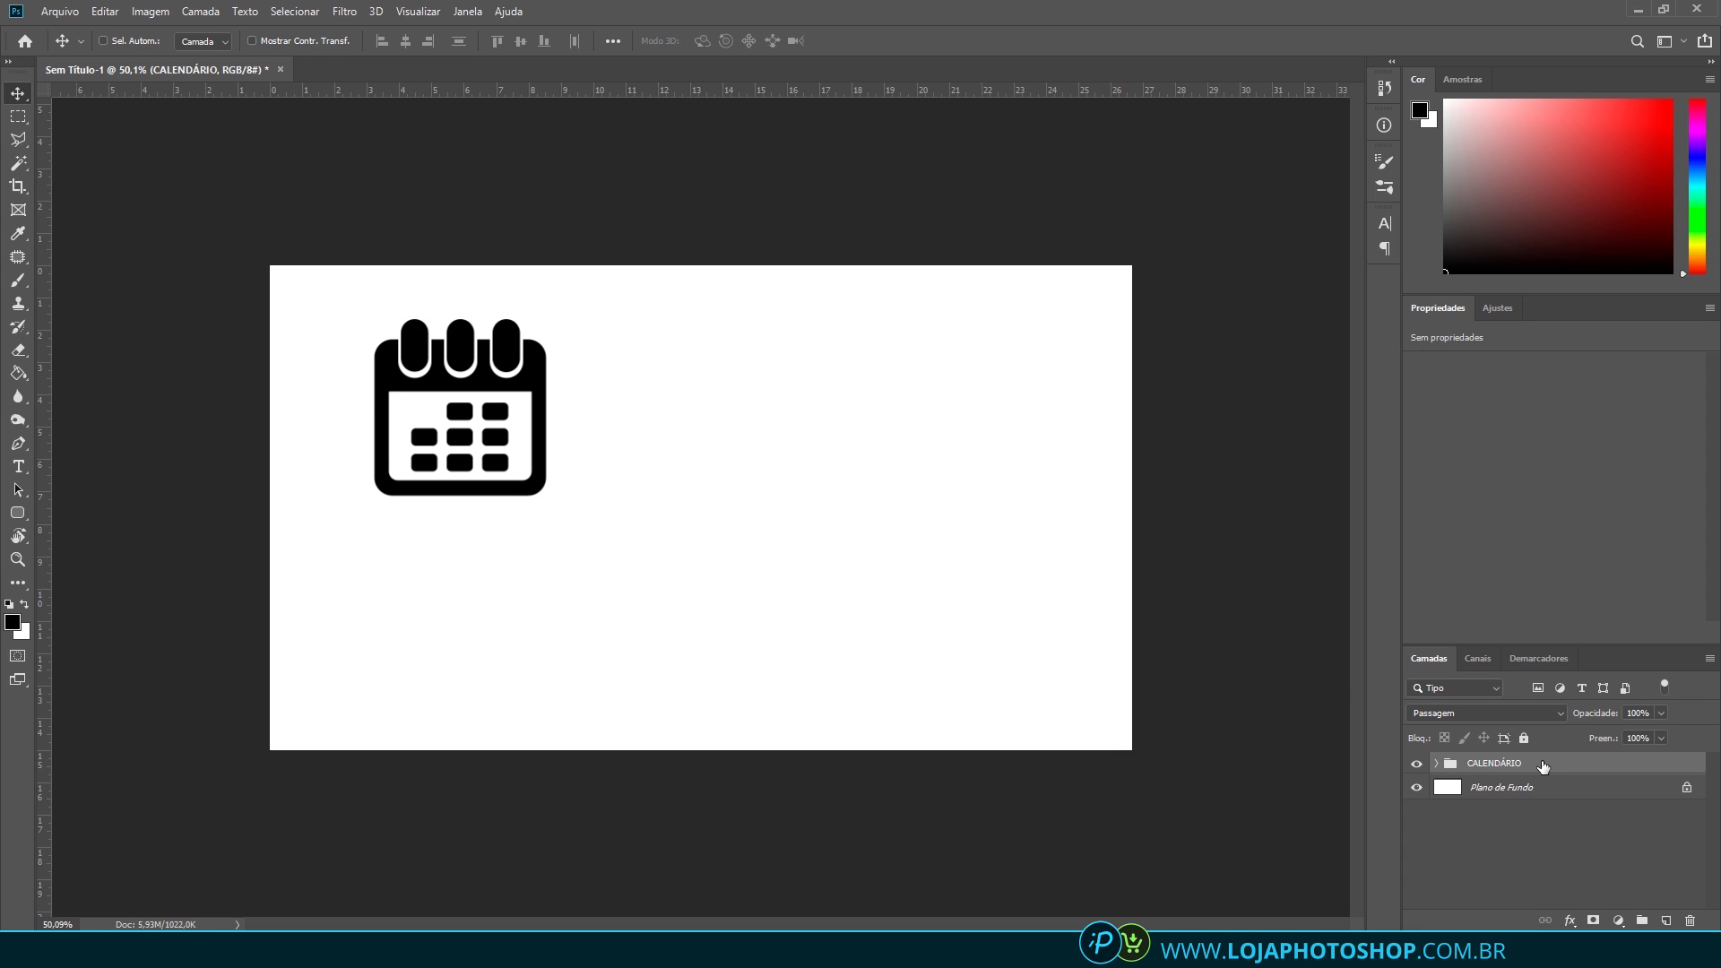
Convert the CALENDÁRIO group to a smart object and enlarge it proportionally to about 194%, placed near the canvas centre
{"action": "right_click", "coordinate": [1544, 765]}
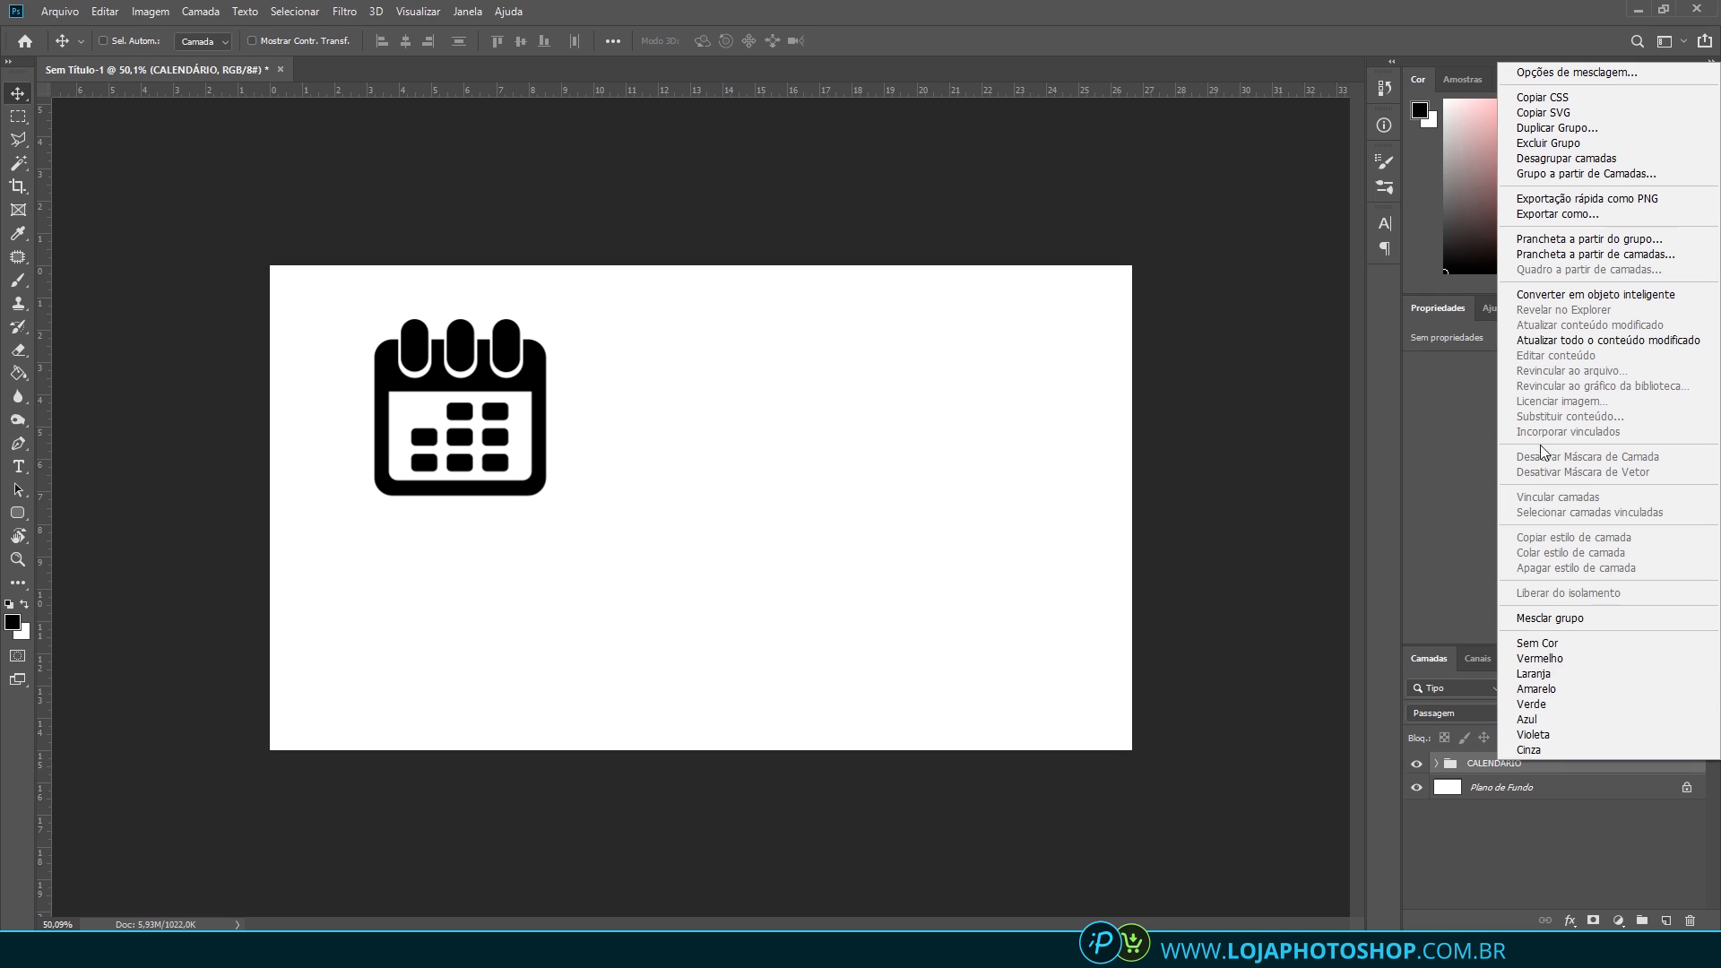
{"action": "left_click", "coordinate": [1556, 295]}
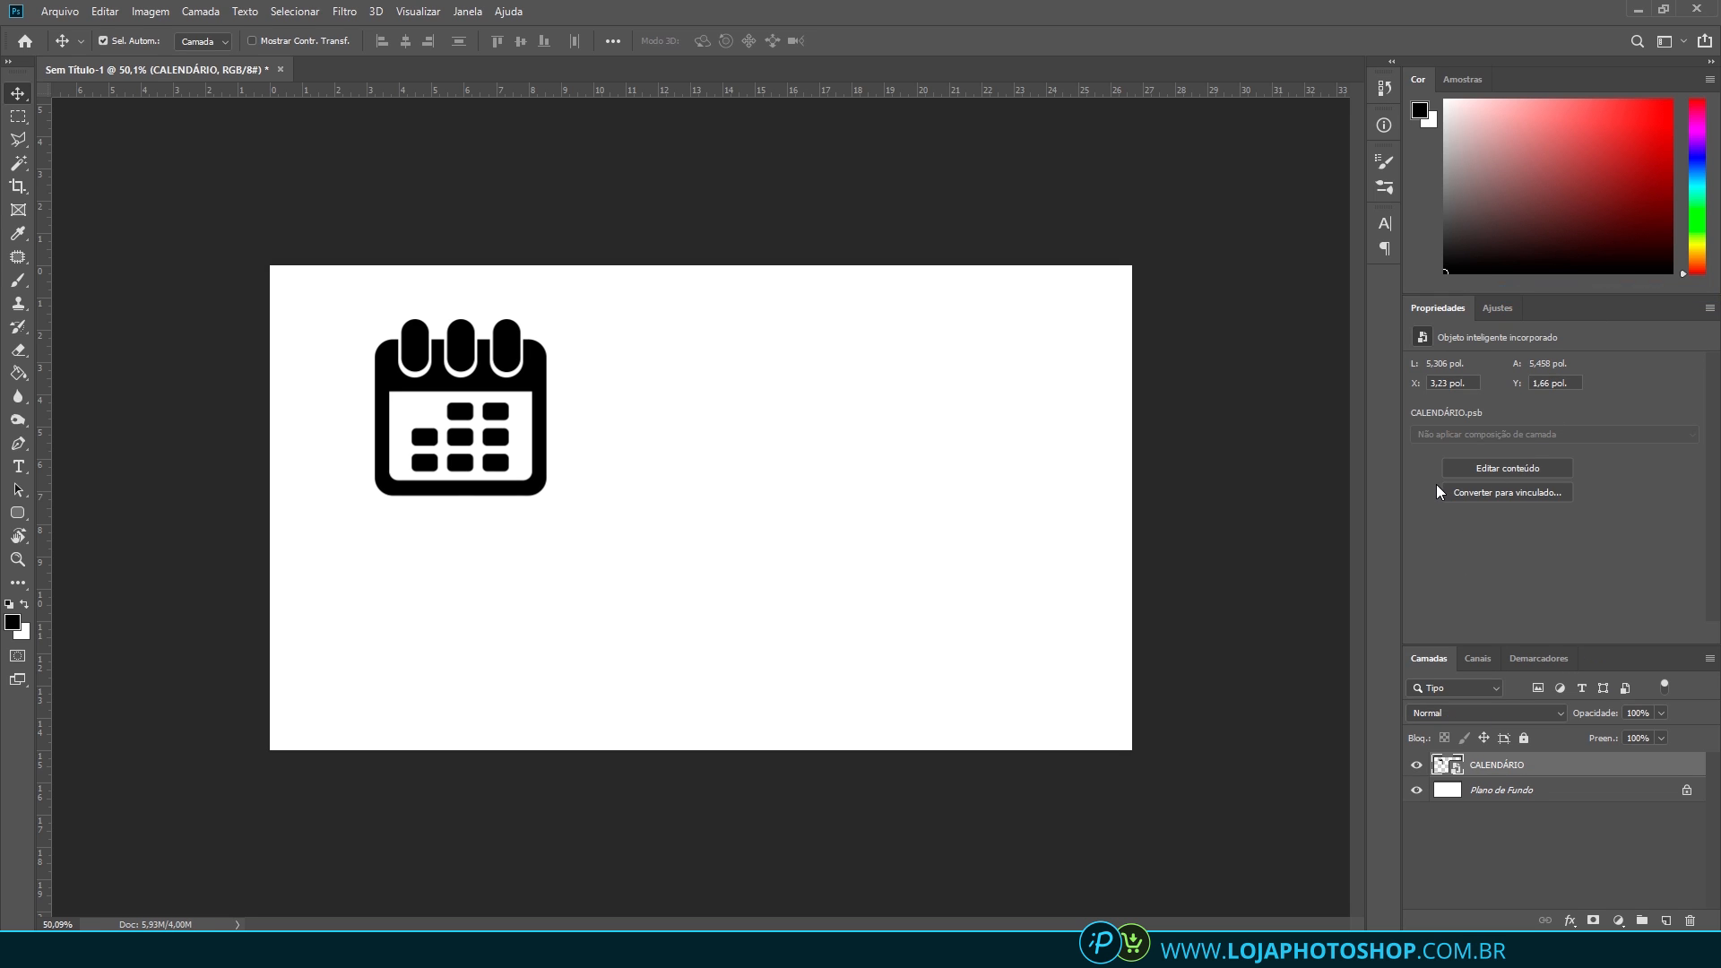
{"action": "key", "text": "ctrl+t"}
{"action": "left_click_drag", "start_coordinate": [545, 494], "coordinate": [651, 549]}
{"action": "left_click_drag", "start_coordinate": [578, 480], "coordinate": [763, 572]}
{"action": "key", "text": "Return"}
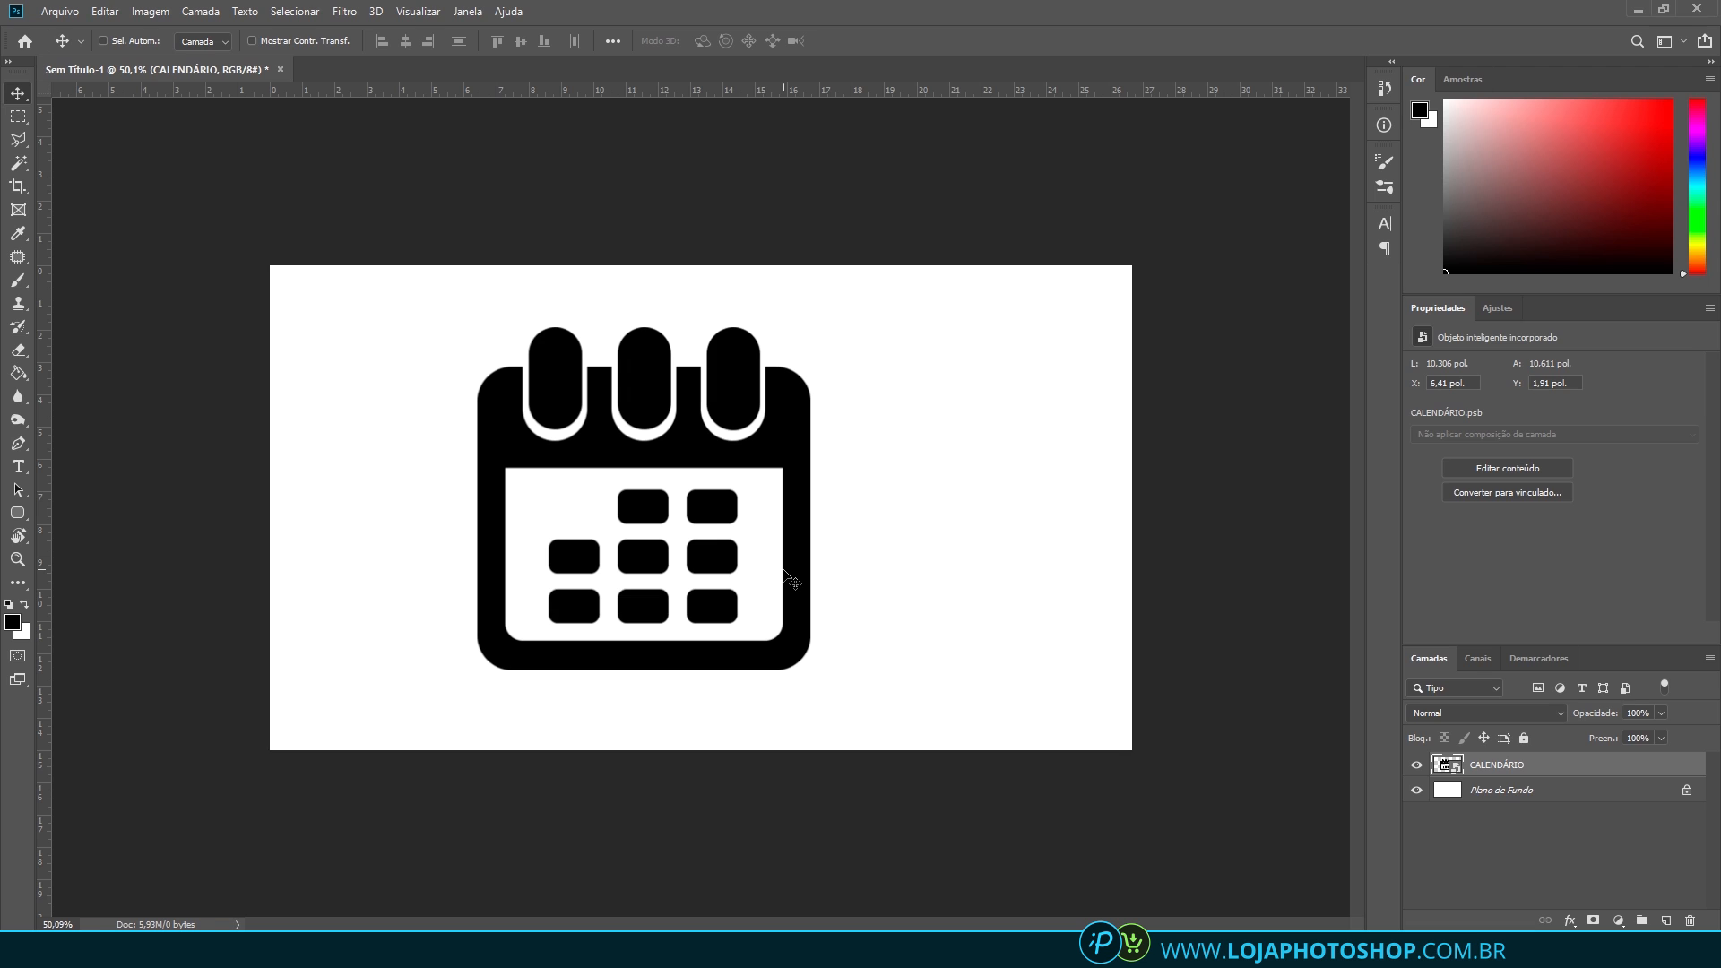
View the document at 100% and scale the calendar smart object down proportionally to about 0.61 × 0.64 inches
{"action": "key", "text": "ctrl+1"}
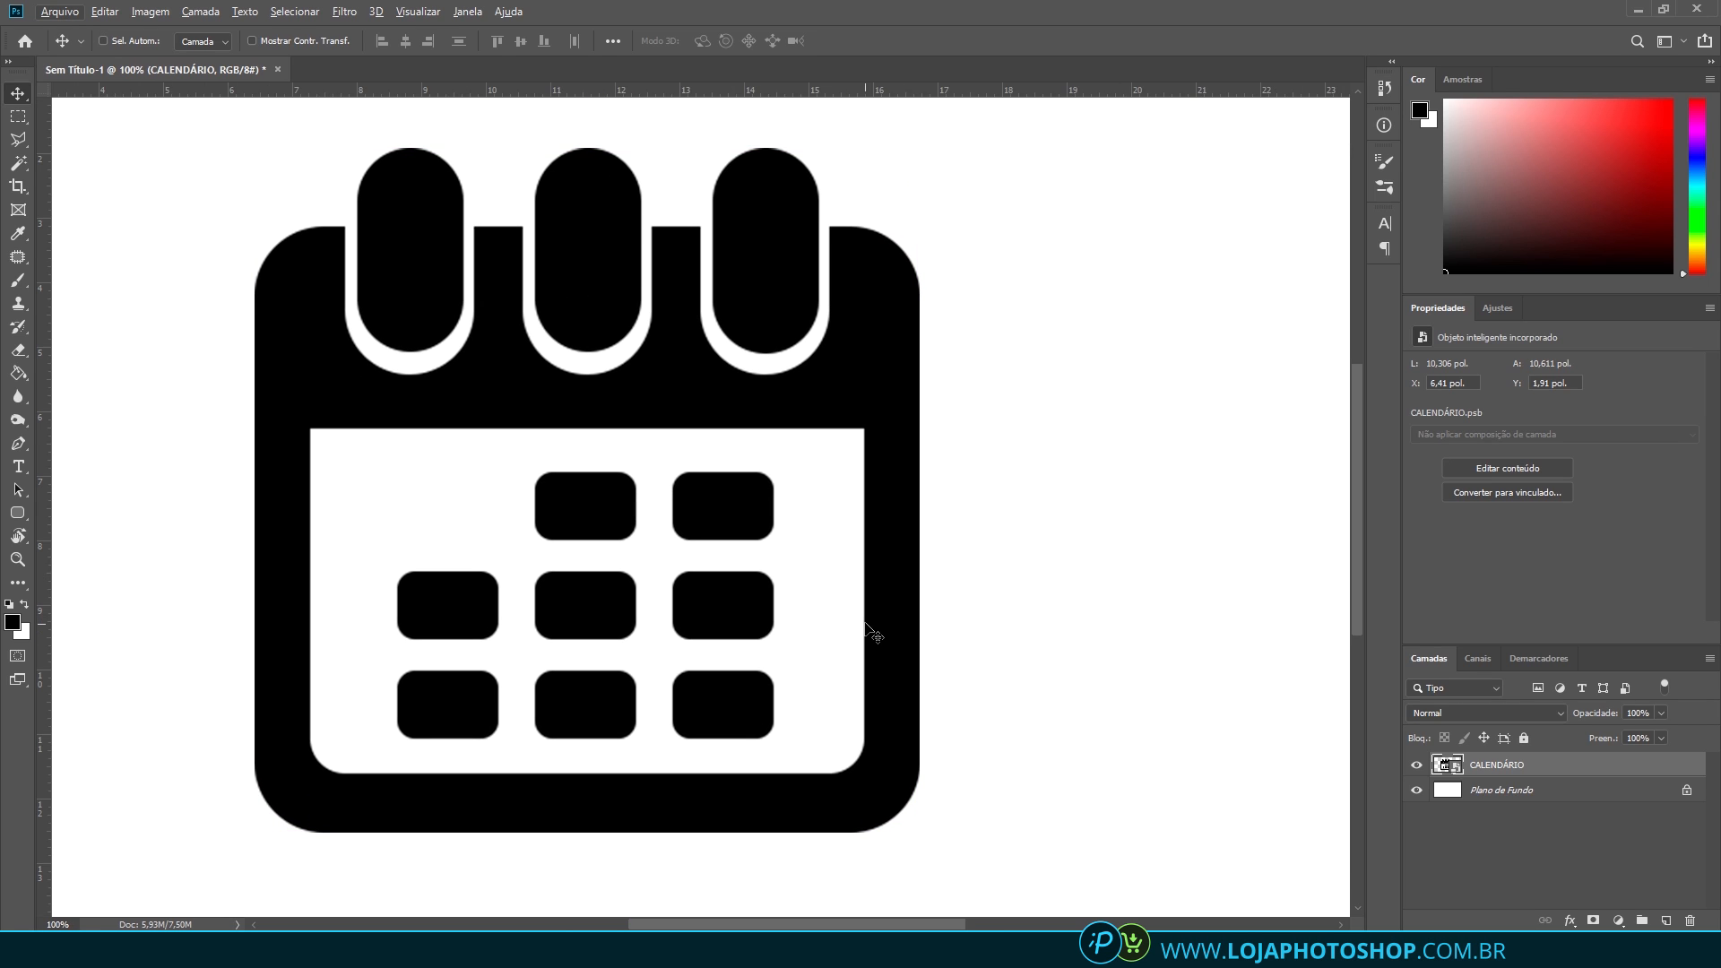
{"action": "key", "text": "ctrl+t"}
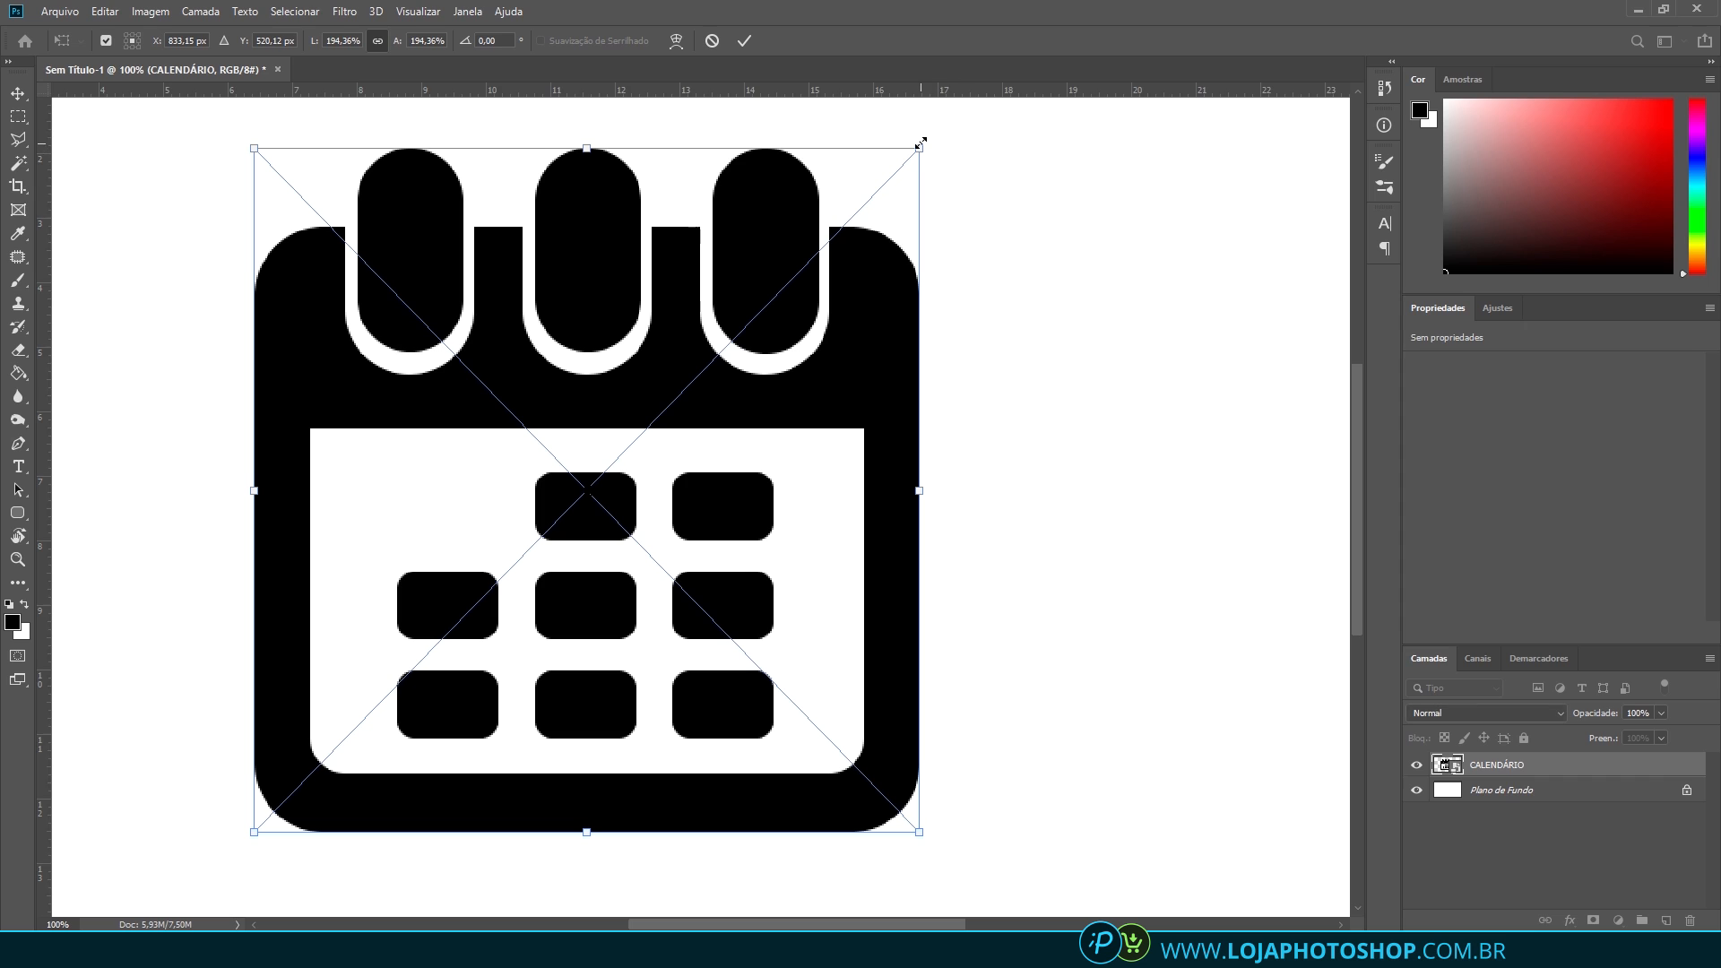
{"action": "left_click_drag", "start_coordinate": [921, 142], "coordinate": [457, 314]}
{"action": "key", "text": "Return"}
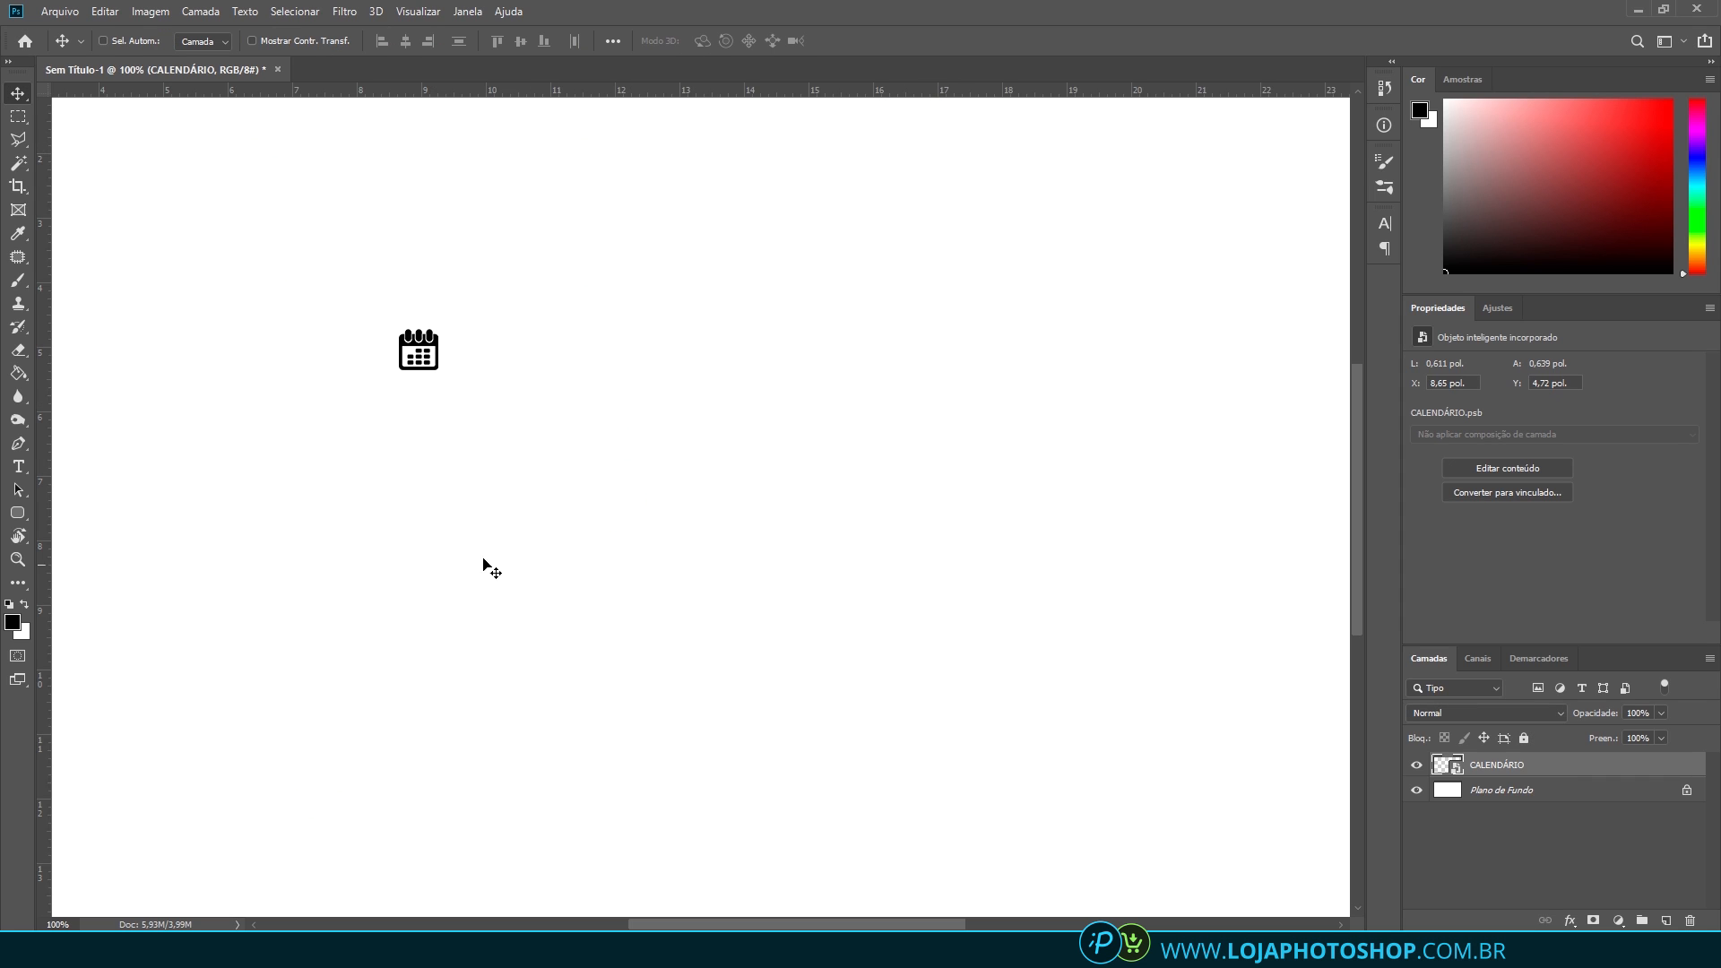
Add the text 20|01|2019 in 26 pt Montserrat Black beside the calendar icon and move it closer to the icon
{"action": "left_click", "coordinate": [18, 466]}
{"action": "left_click", "coordinate": [454, 351]}
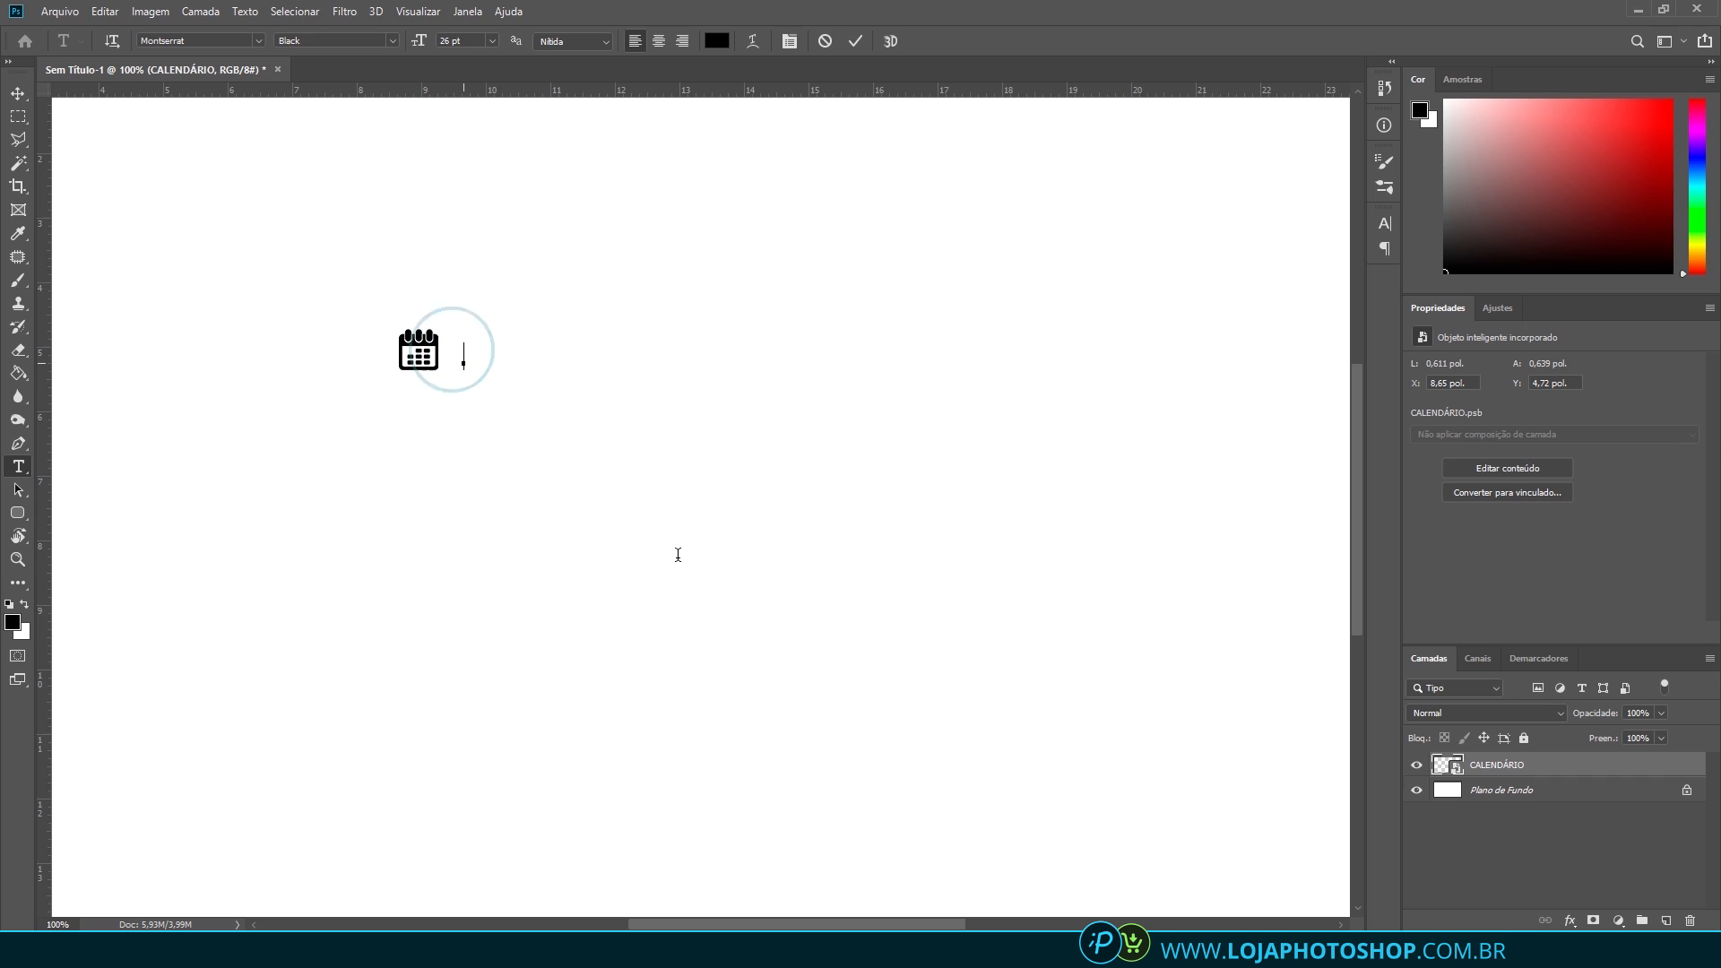
{"action": "type", "text": "20"}
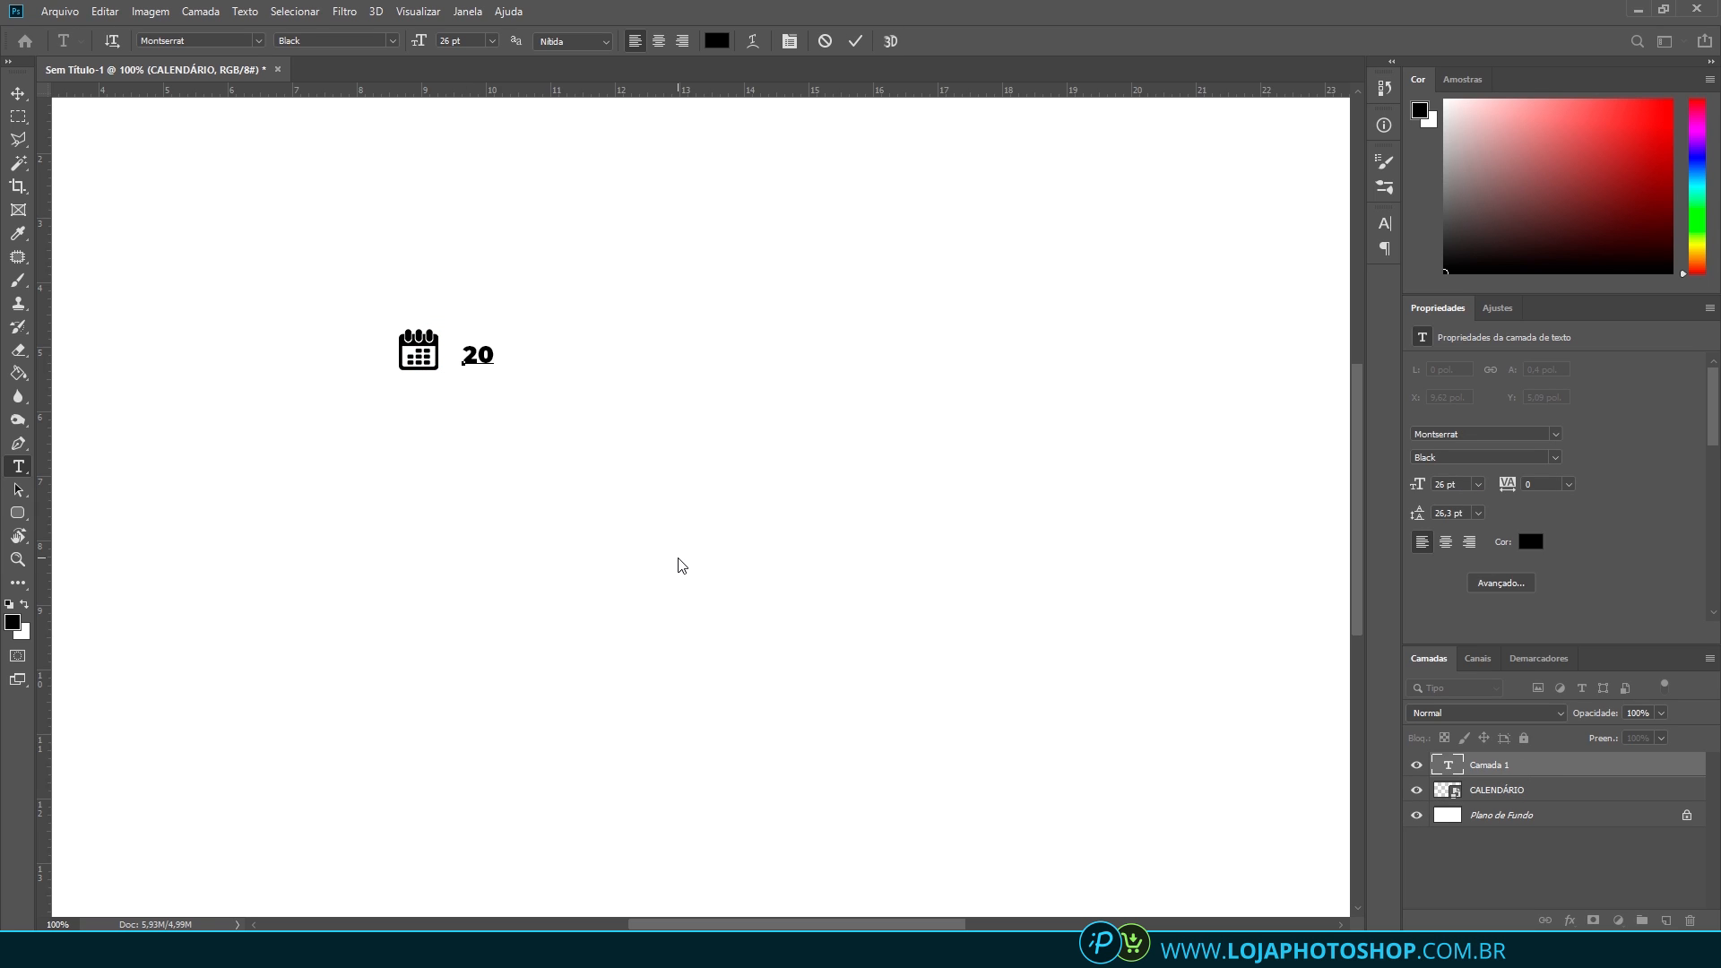
{"action": "type", "text": "|01|2019"}
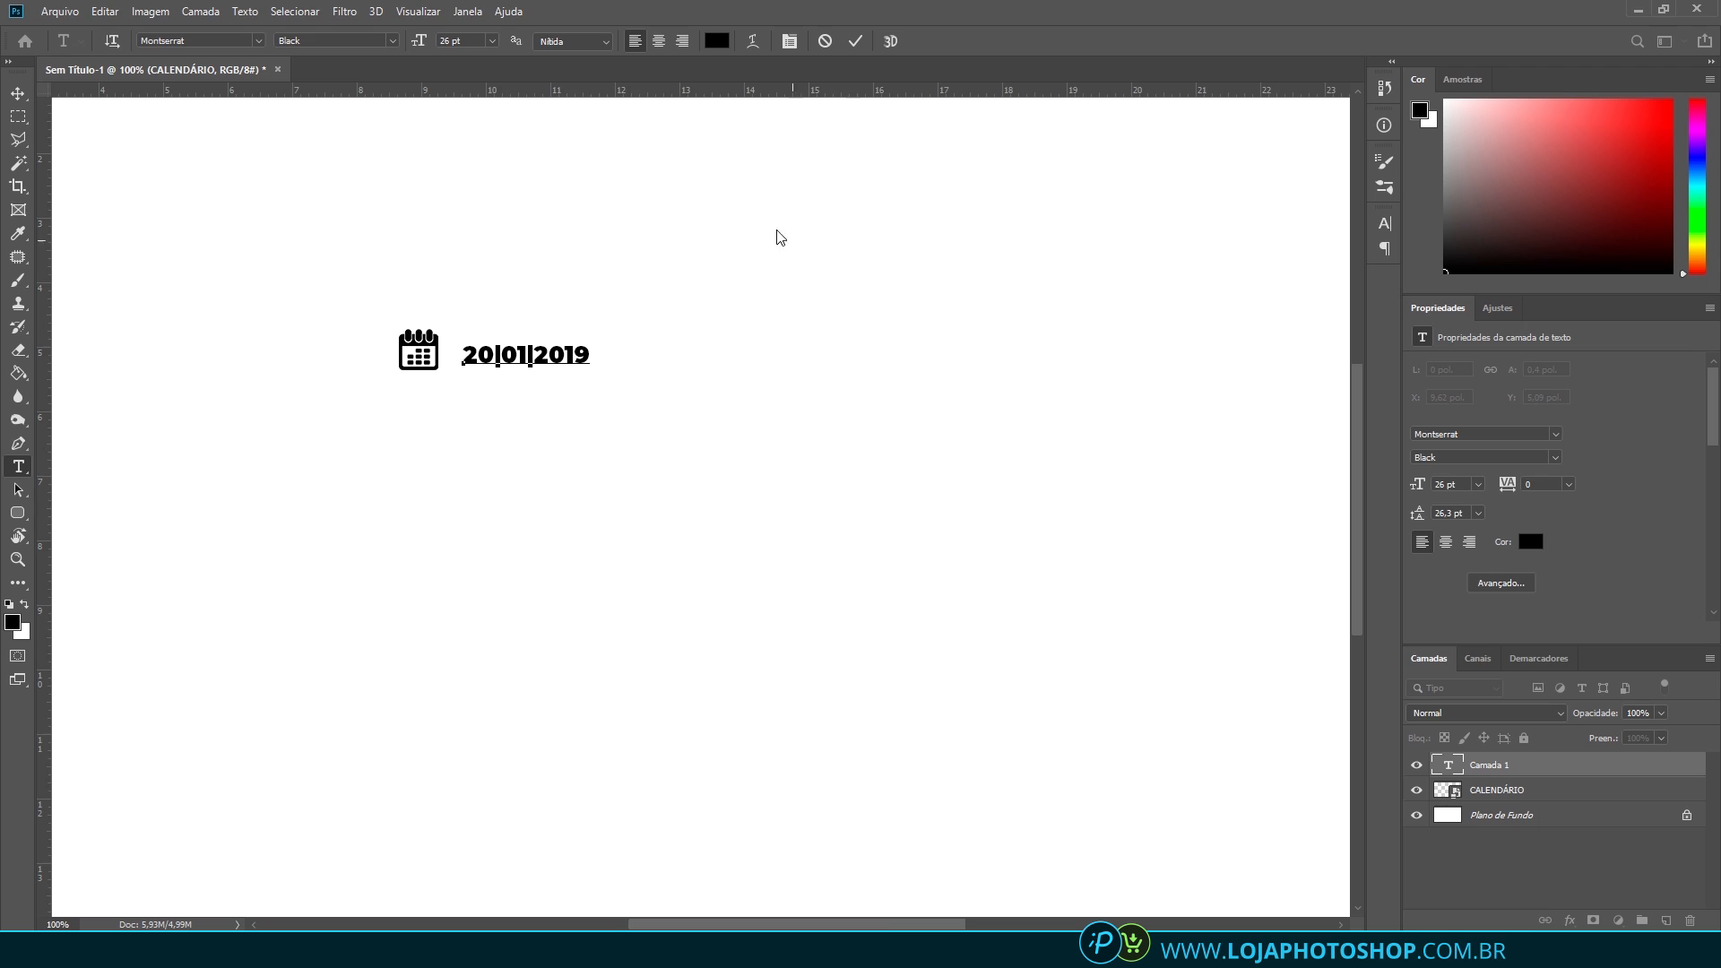
{"action": "left_click", "coordinate": [855, 41]}
{"action": "key", "text": "v"}
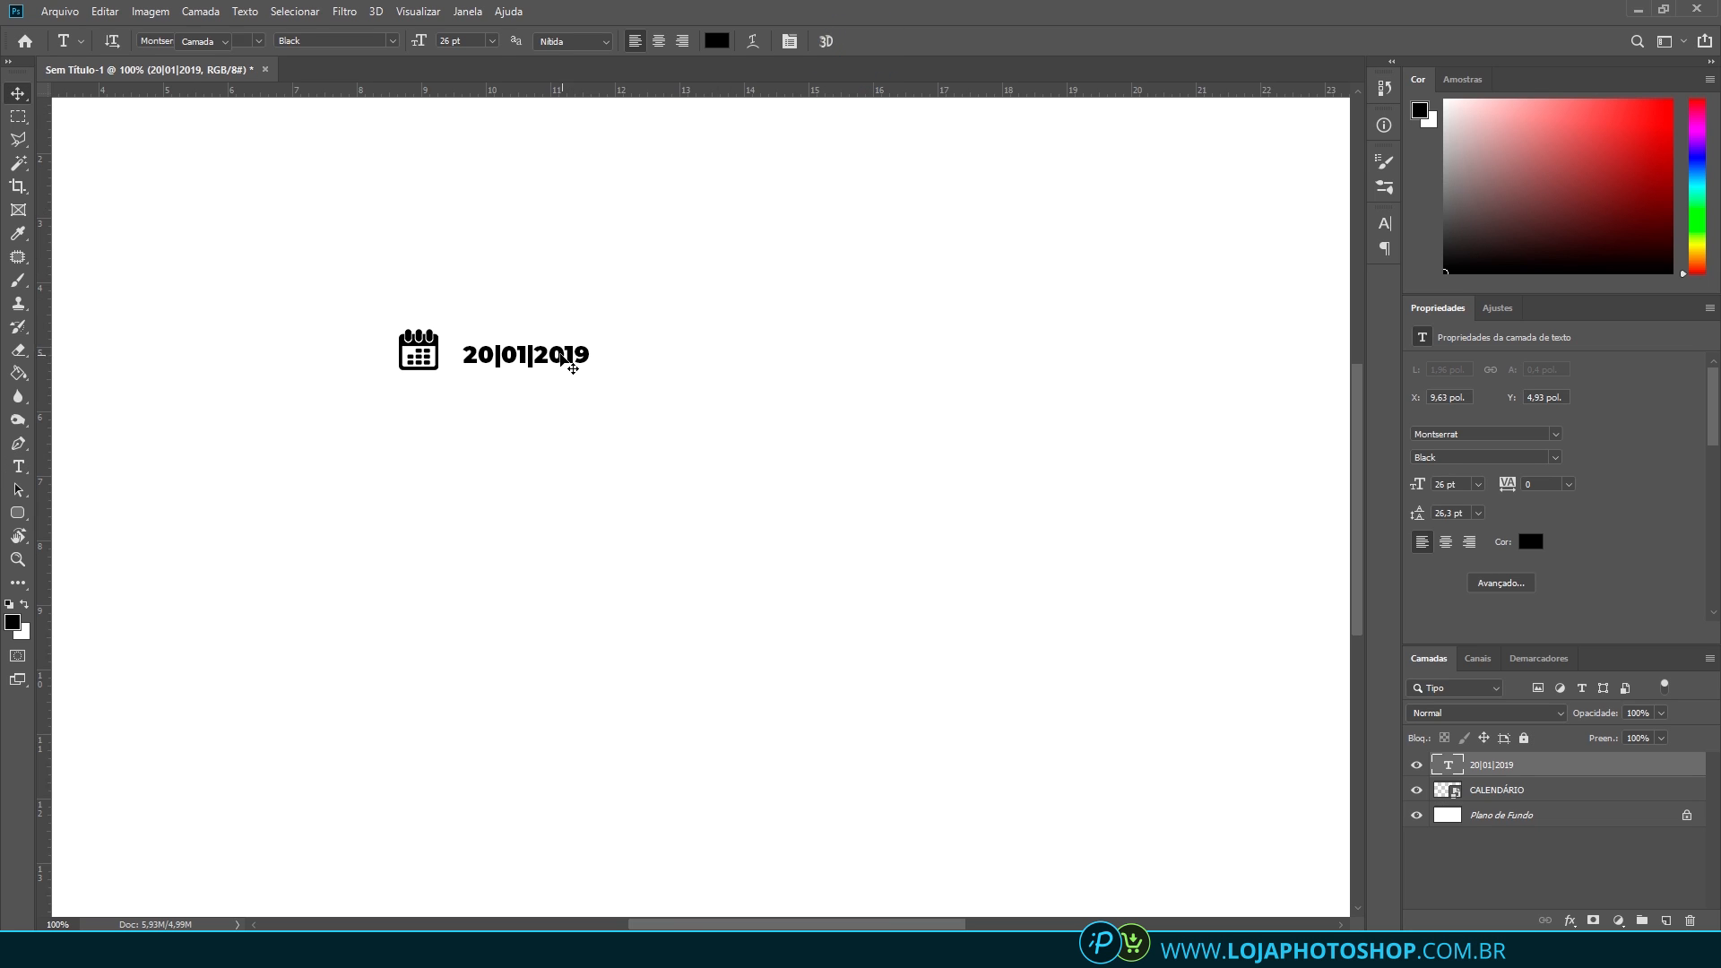
{"action": "left_click_drag", "start_coordinate": [524, 362], "coordinate": [511, 362]}
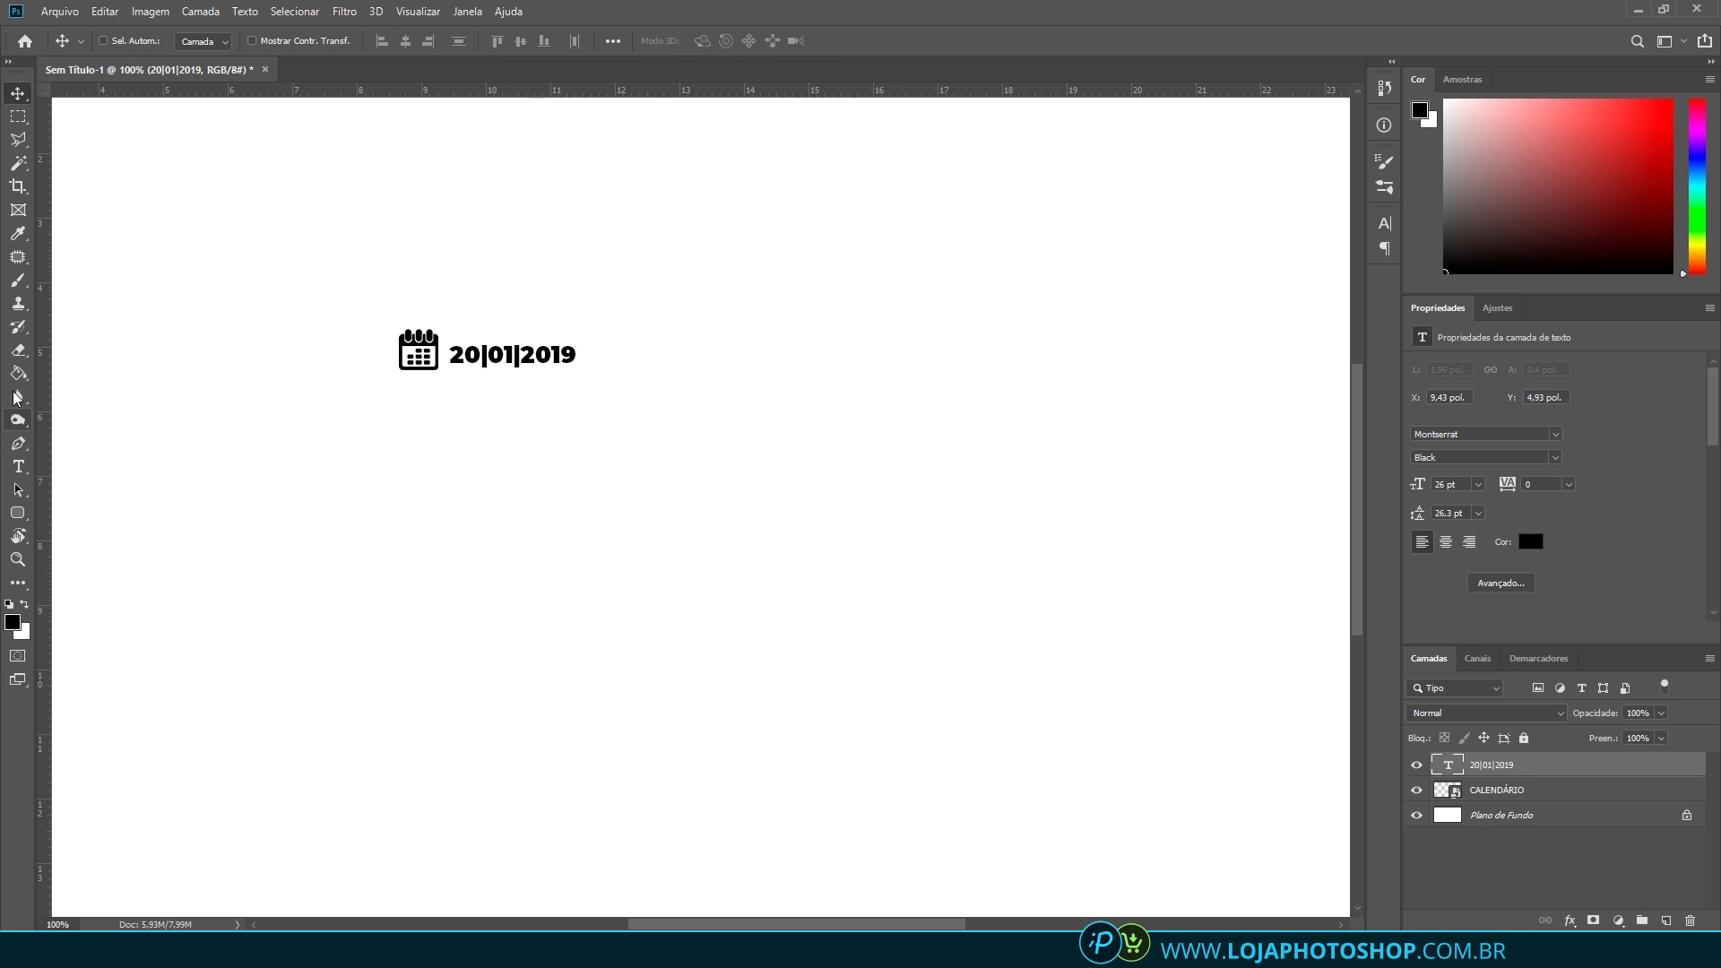
Create an empty layer directly above the background and ready the Brush tool for painting, viewing the document at 100%
{"action": "left_click", "coordinate": [1497, 815]}
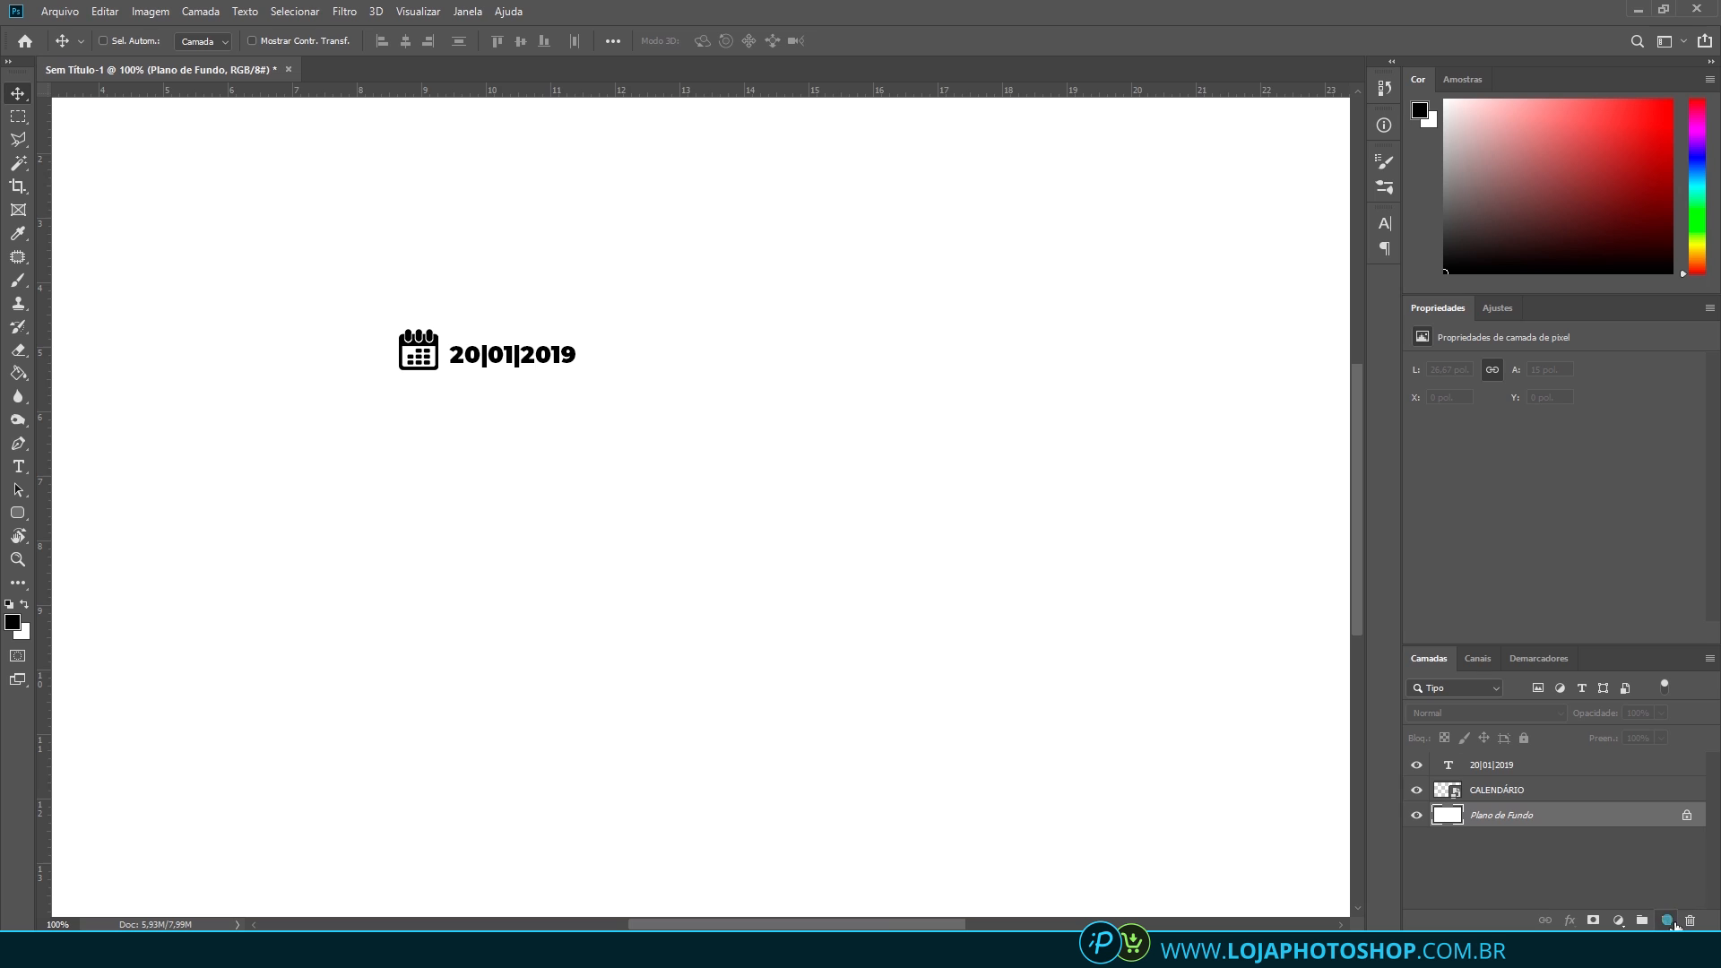
{"action": "left_click", "coordinate": [1667, 921]}
{"action": "left_click", "coordinate": [18, 282]}
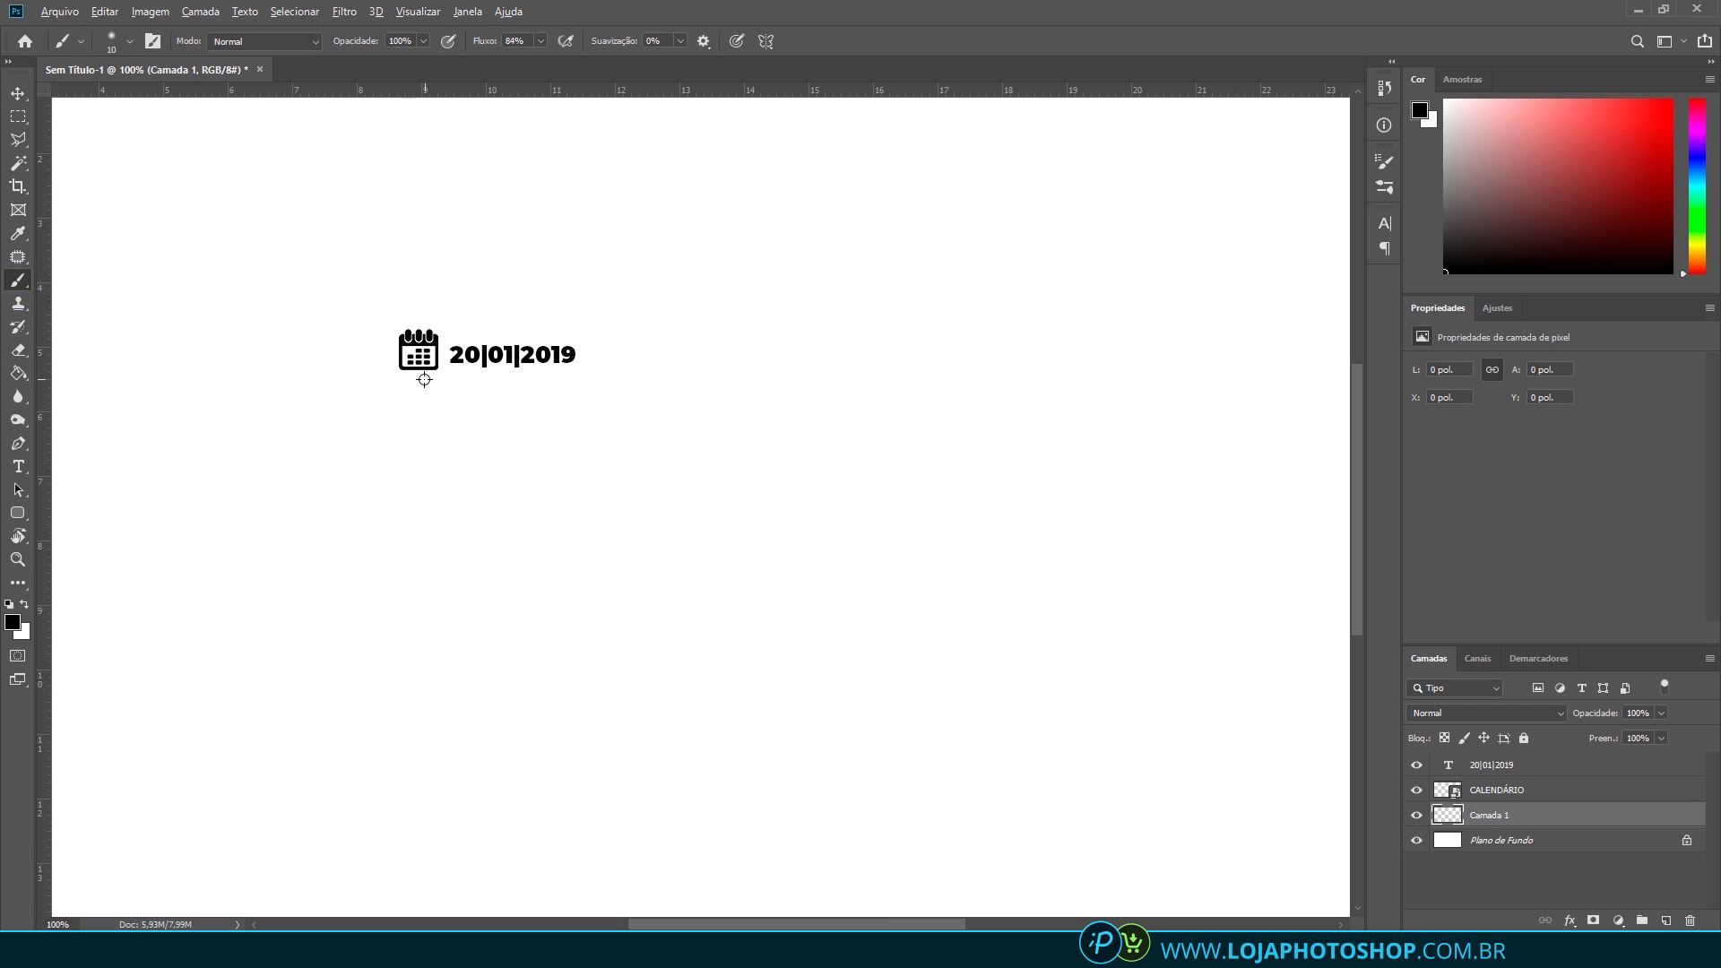
{"action": "key", "text": "ctrl+0"}
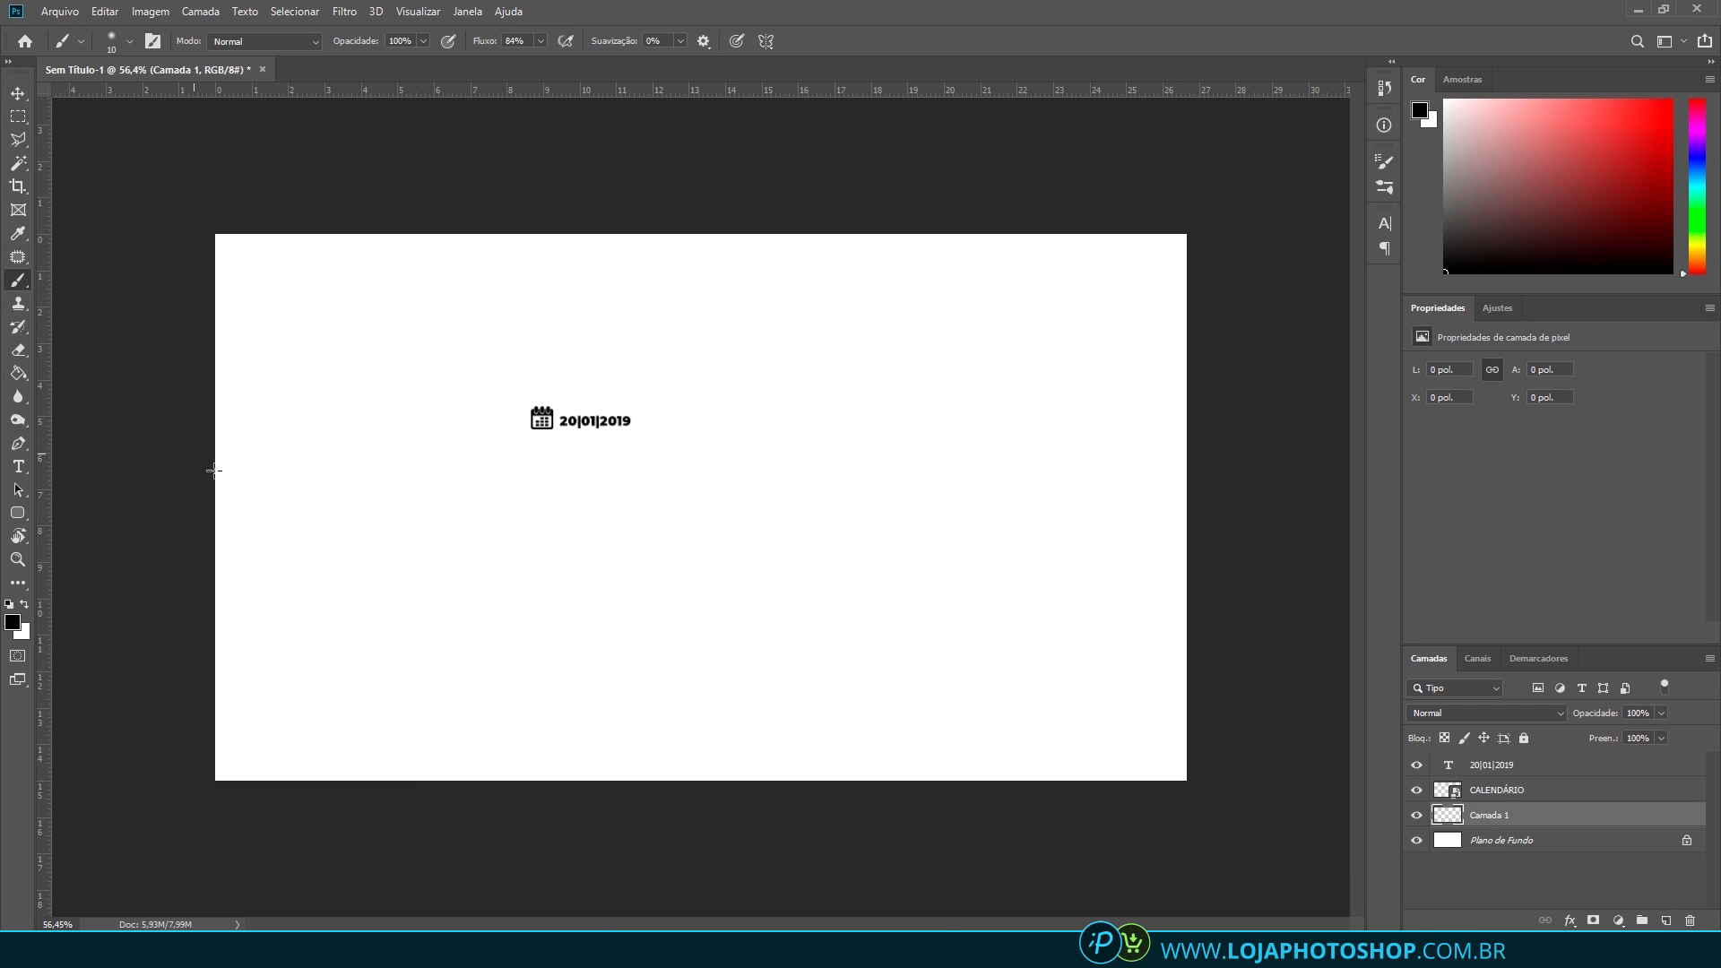
{"action": "key", "text": "ctrl+1"}
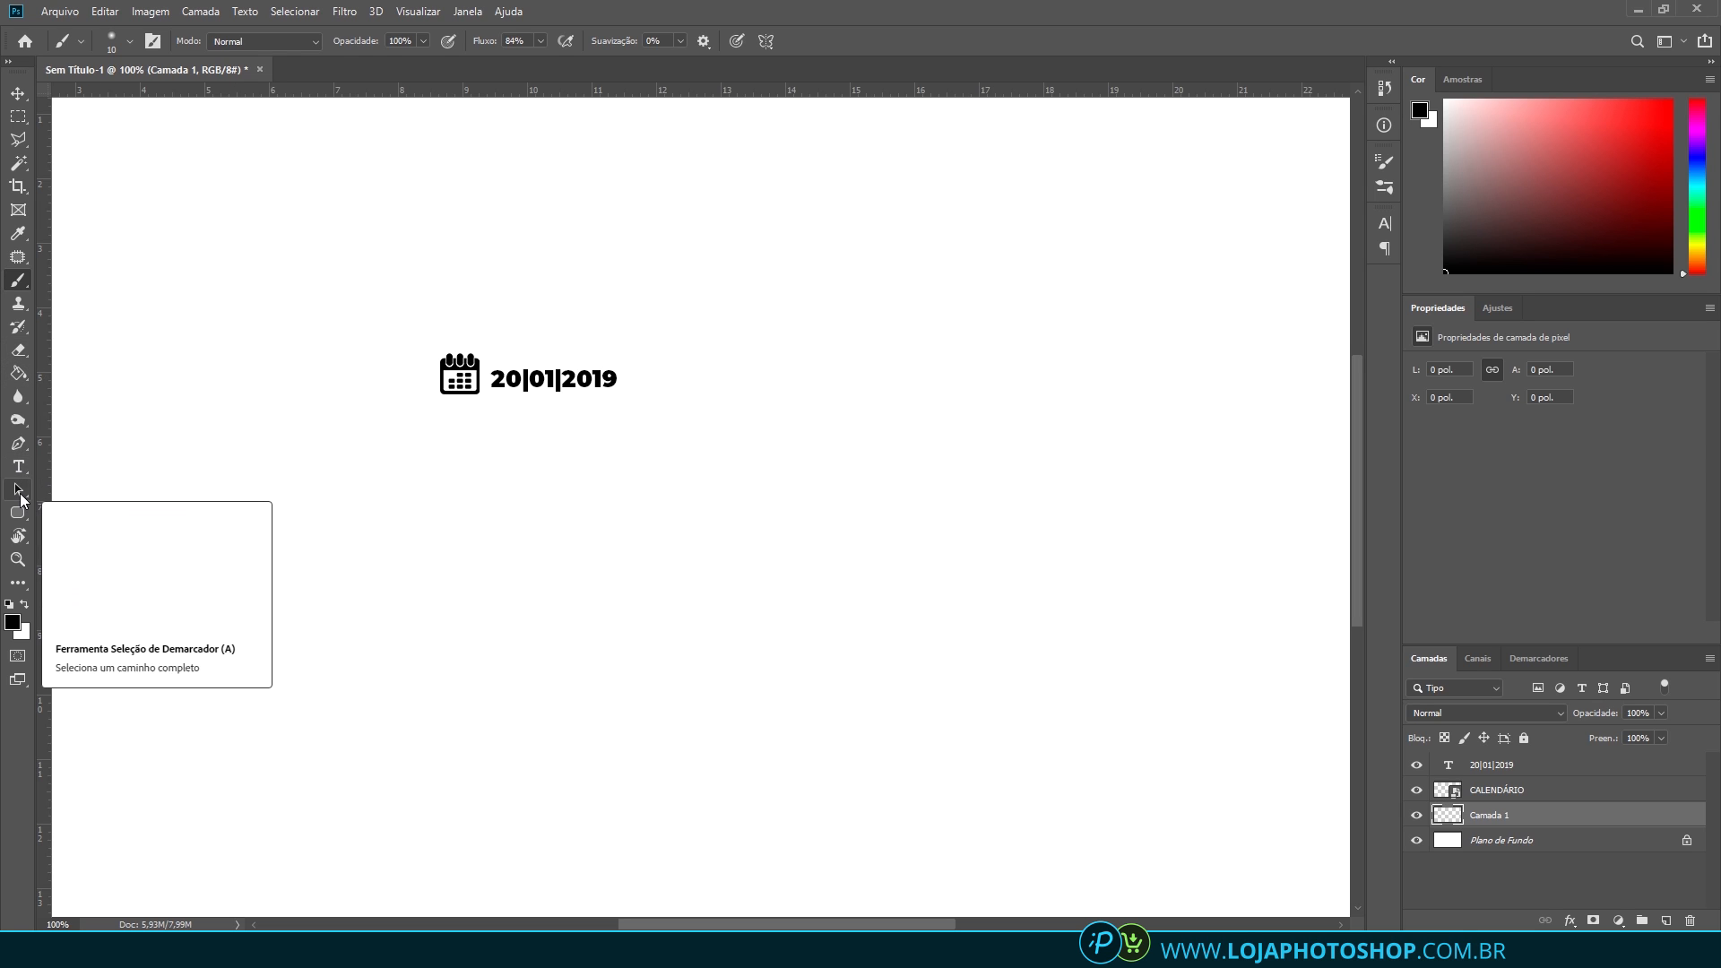
{"action": "right_click", "coordinate": [18, 280]}
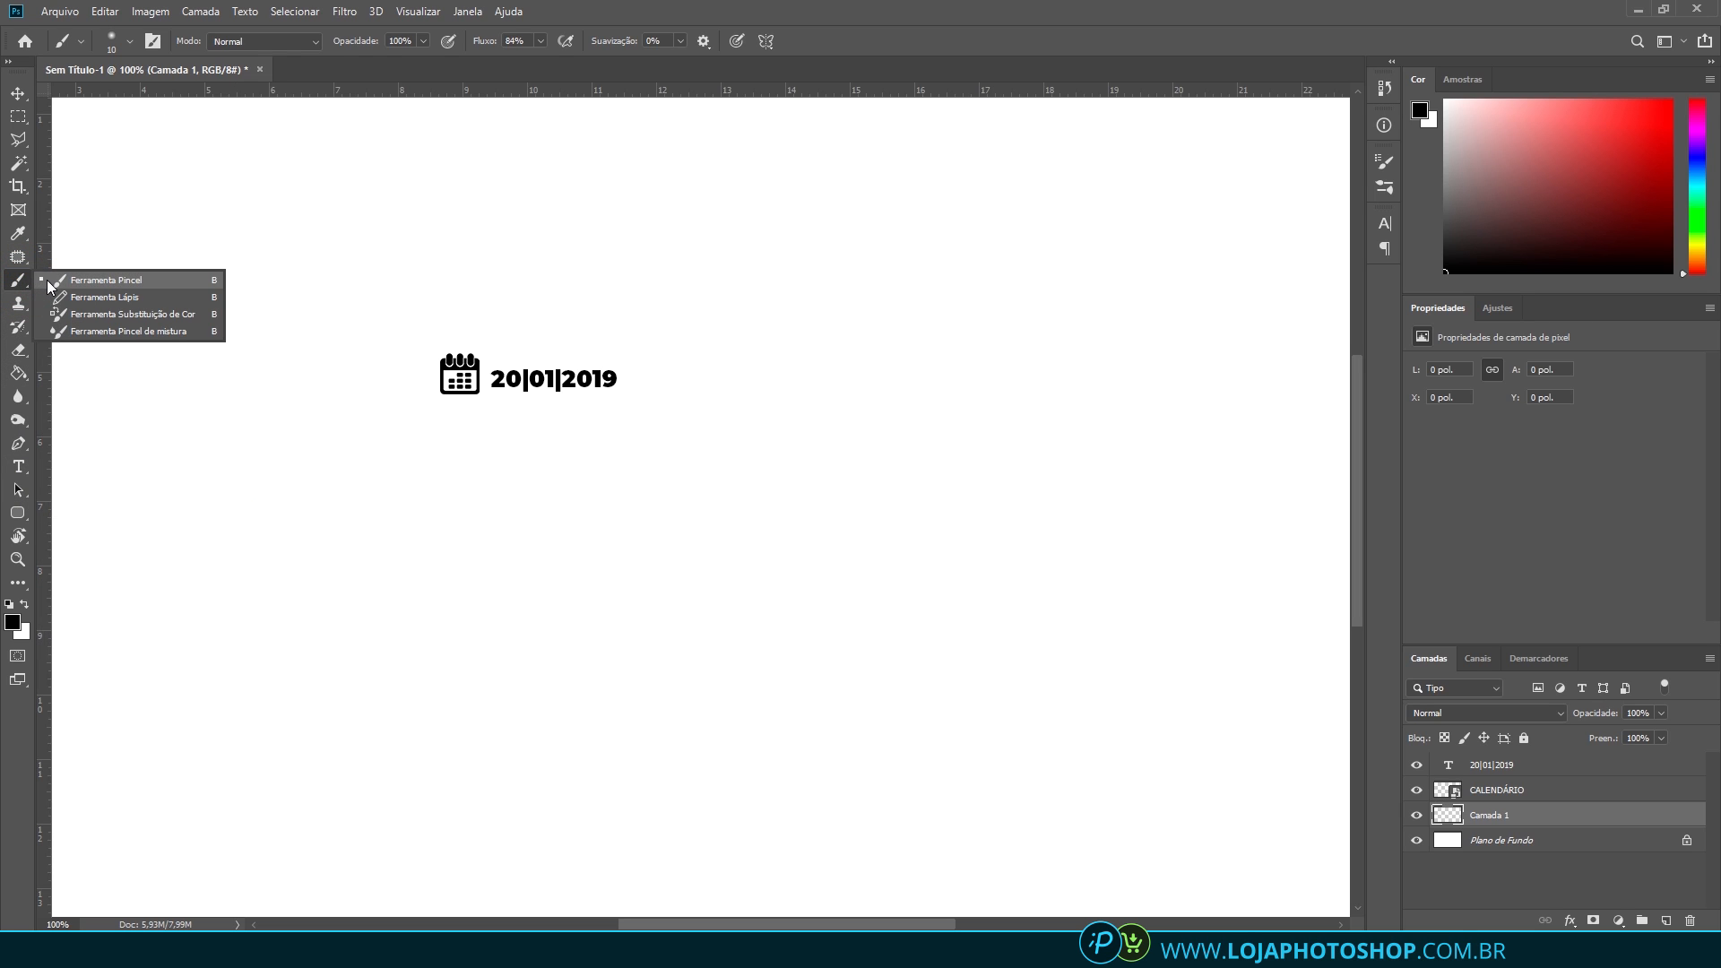
{"action": "left_click", "coordinate": [47, 279]}
{"action": "key", "text": "Caps_Lock"}
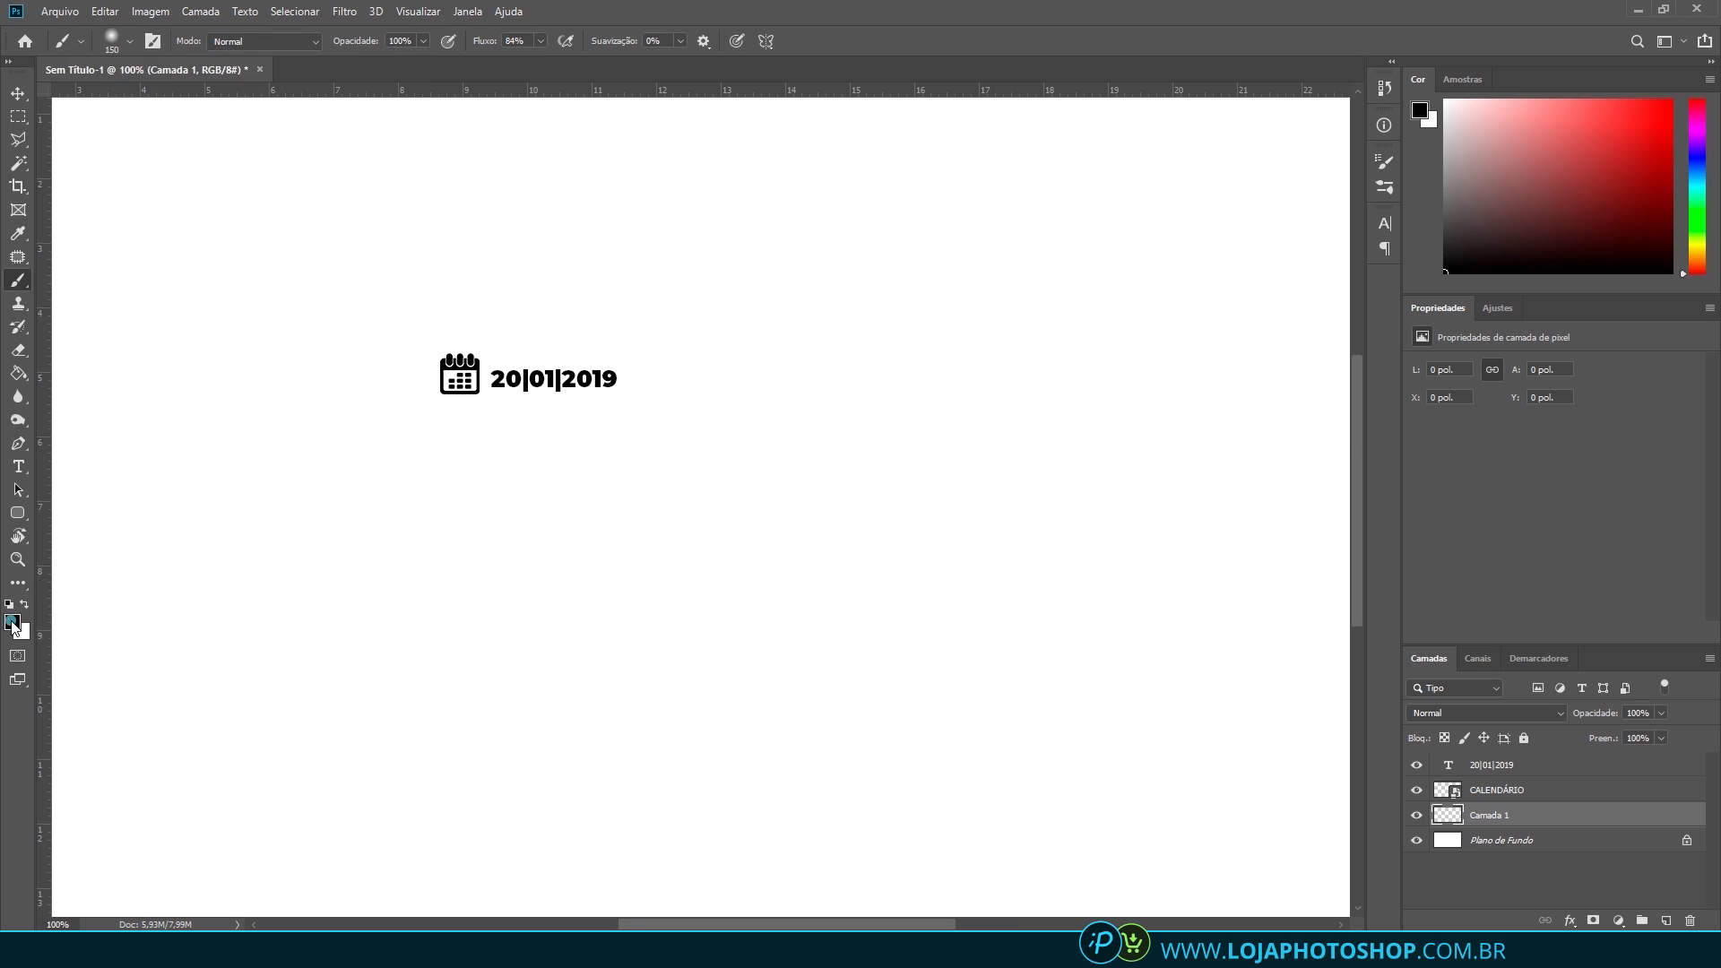
Set the foreground colour to pink #ec3f84, enlarge the soft brush and paint one big spot behind the calendar icon
{"action": "left_click", "coordinate": [13, 622]}
{"action": "left_click", "coordinate": [1028, 143]}
{"action": "left_click_drag", "start_coordinate": [1121, 171], "coordinate": [1112, 154]}
{"action": "left_click", "coordinate": [1252, 134]}
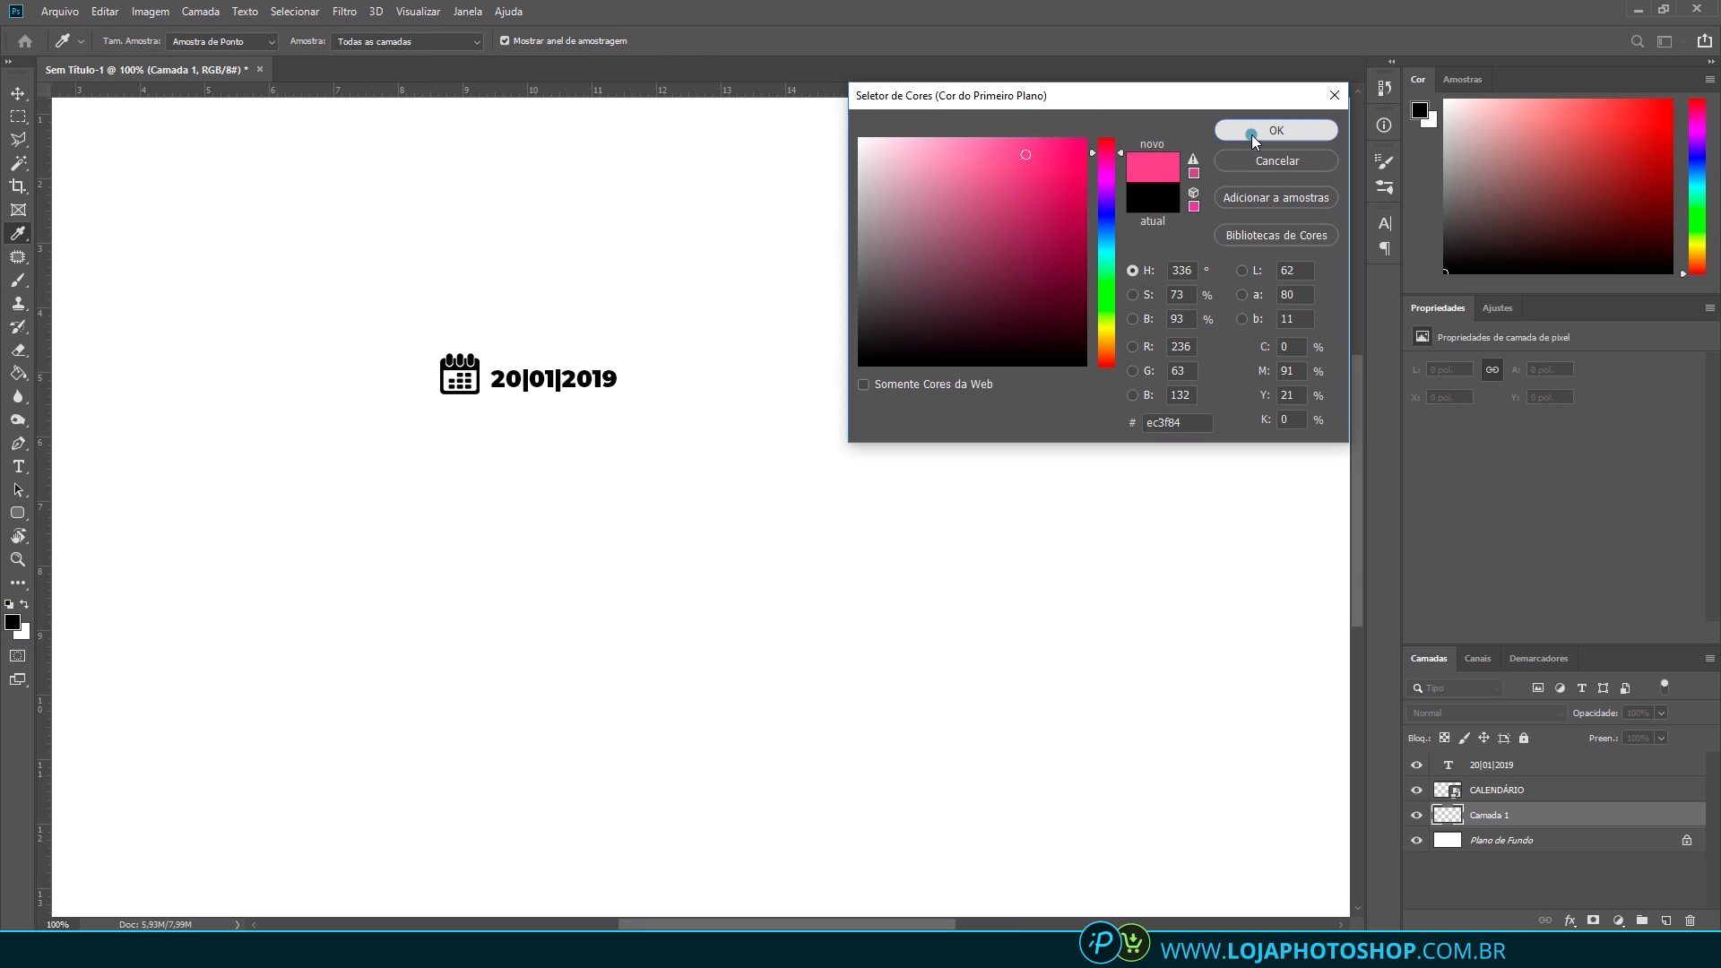
{"action": "key", "text": "bracketright"}
{"action": "key", "text": "bracketright"}
{"action": "key", "text": "bracketright"}
{"action": "key", "text": "bracketright"}
{"action": "key", "text": "bracketright"}
{"action": "key", "text": "bracketright"}
{"action": "key", "text": "bracketright"}
{"action": "left_click", "coordinate": [408, 310]}
Paint a soft purple spot behind the date and a soft blue spot below the icon on the same layer
{"action": "left_click", "coordinate": [12, 622]}
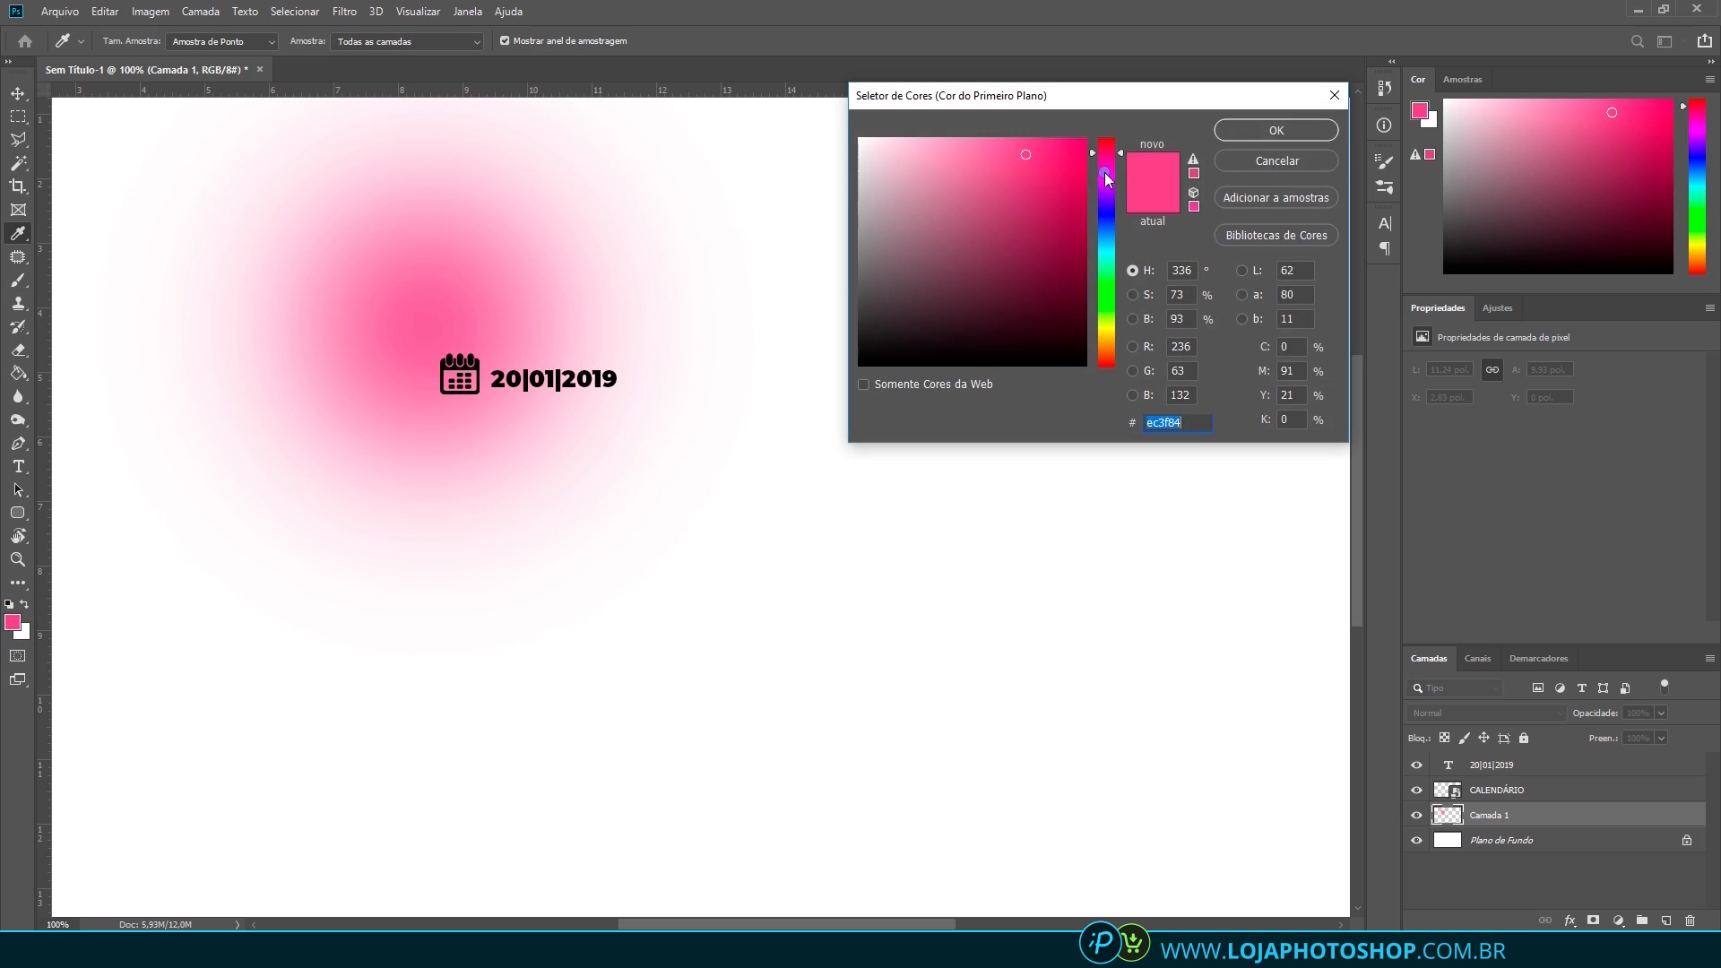
{"action": "left_click", "coordinate": [1110, 186]}
{"action": "left_click", "coordinate": [1014, 186]}
{"action": "left_click", "coordinate": [1276, 130]}
{"action": "left_click", "coordinate": [619, 363]}
{"action": "left_click", "coordinate": [13, 622]}
{"action": "left_click", "coordinate": [1110, 228]}
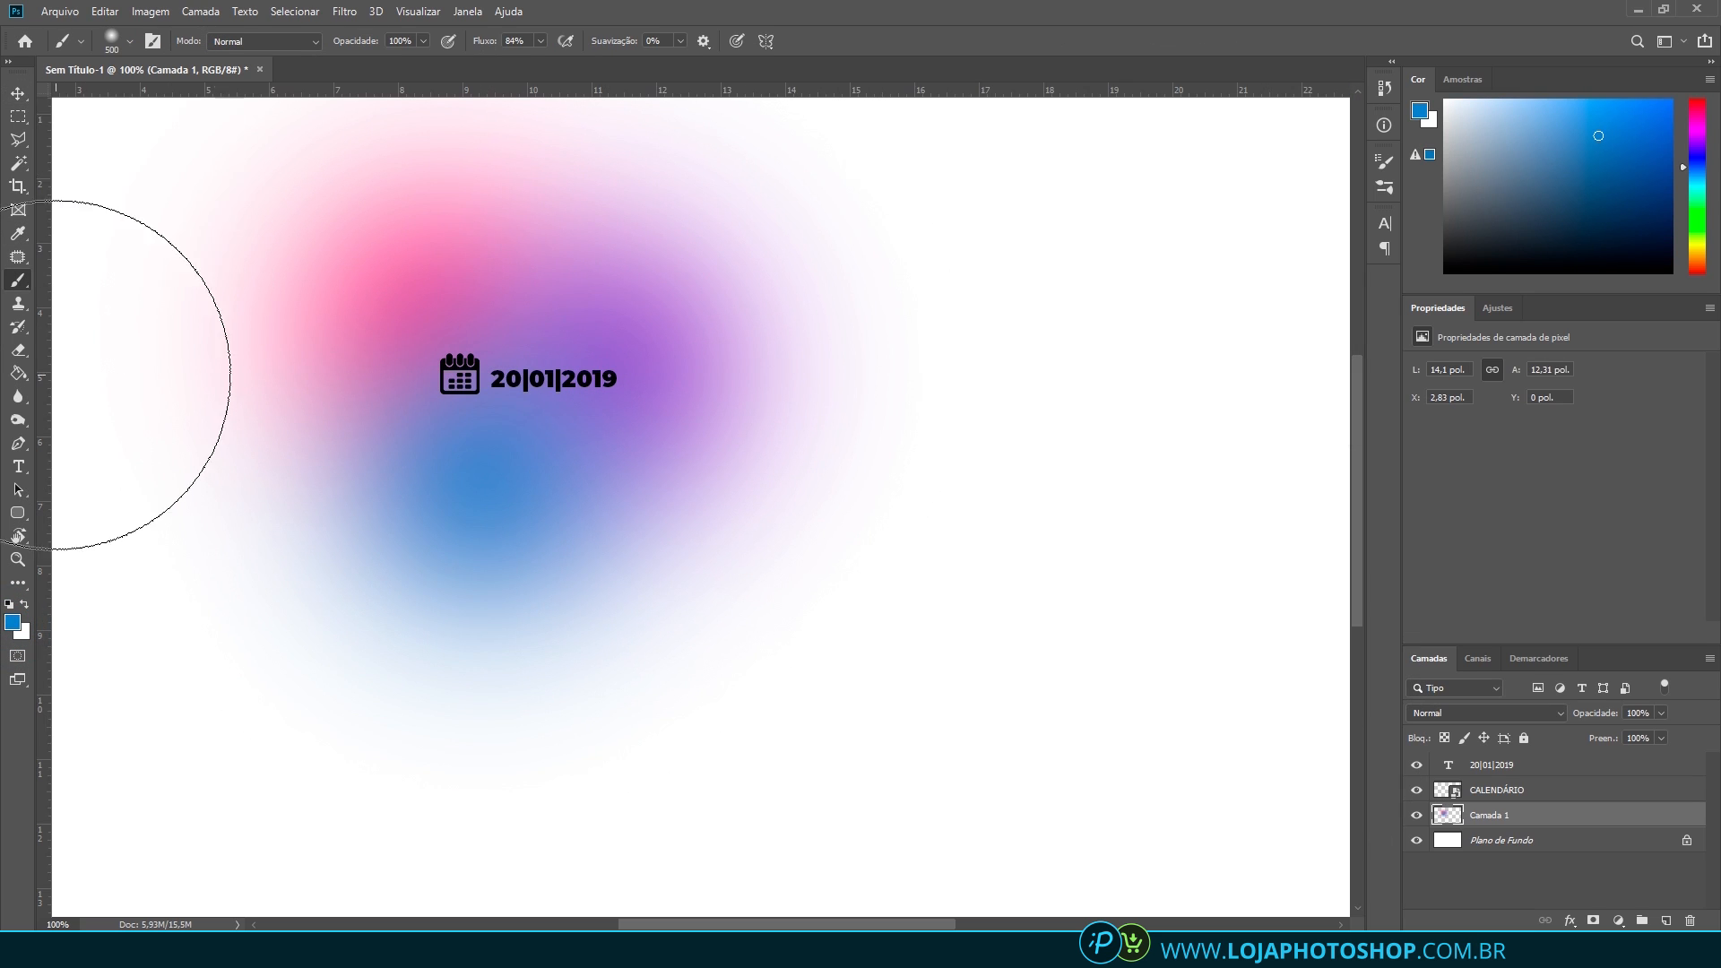
Apply a white (#ffffff) Color Overlay with Normal blending at 100% opacity to the CALENDÁRIO smart object
{"action": "left_click", "coordinate": [17, 92]}
{"action": "scroll", "coordinate": [544, 387], "scroll_direction": "up", "scroll_amount": 3}
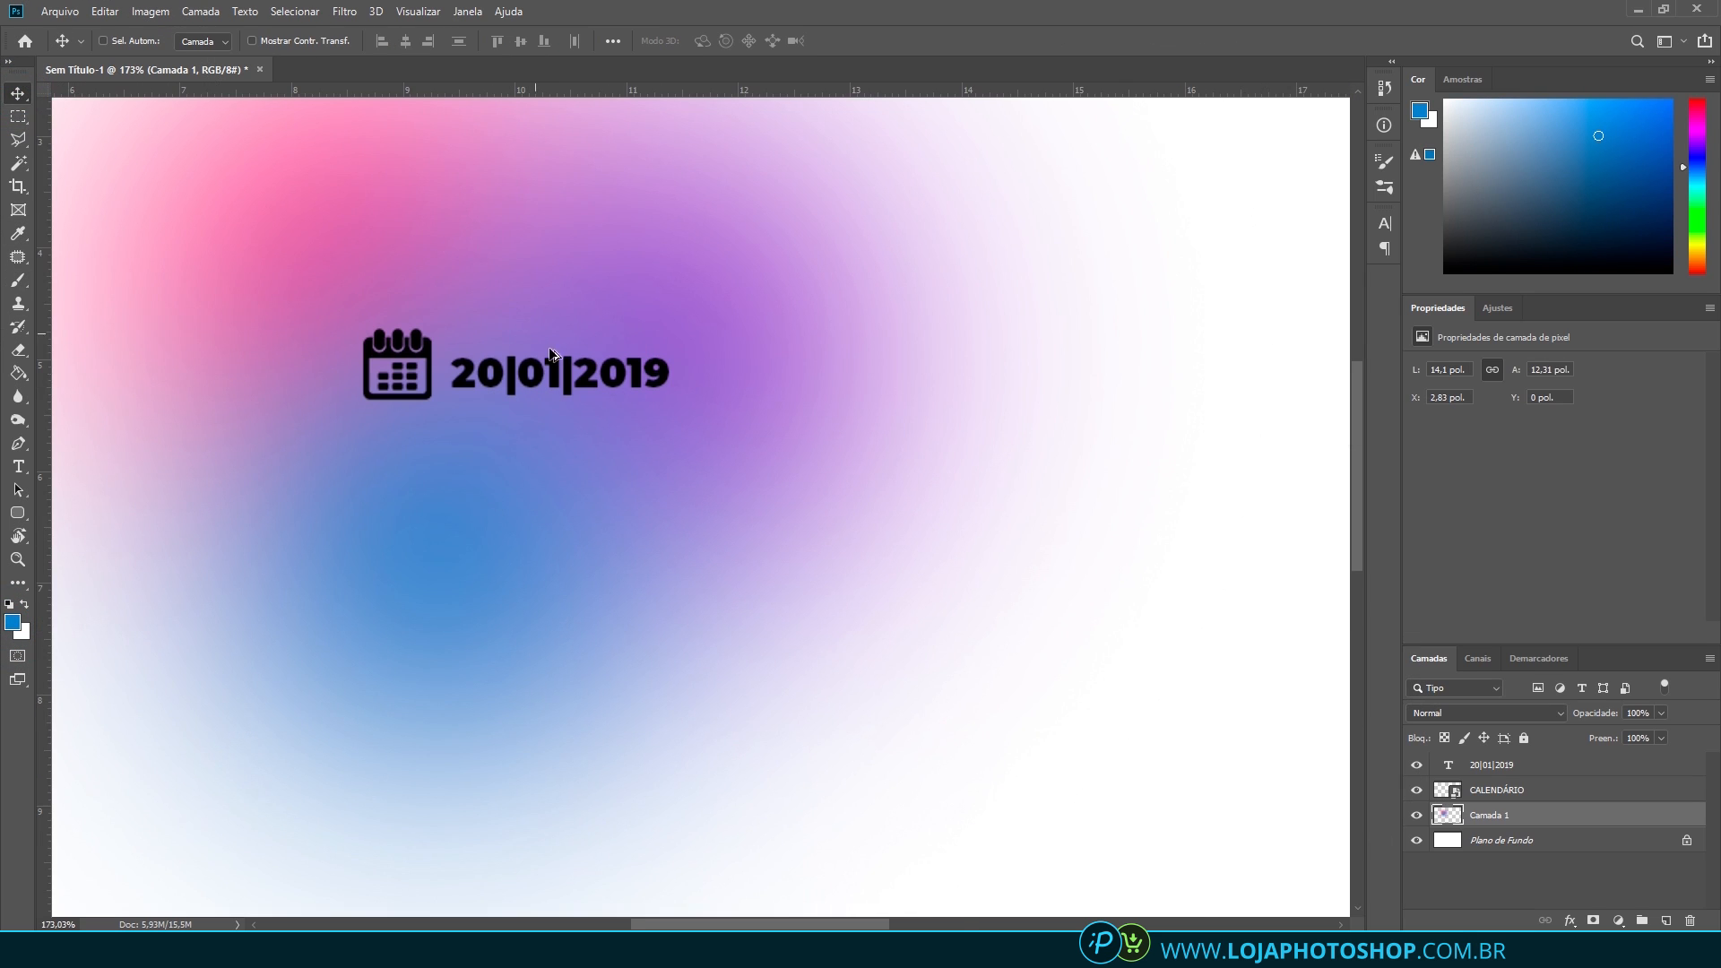
{"action": "scroll", "coordinate": [771, 542], "scroll_direction": "down", "scroll_amount": 1}
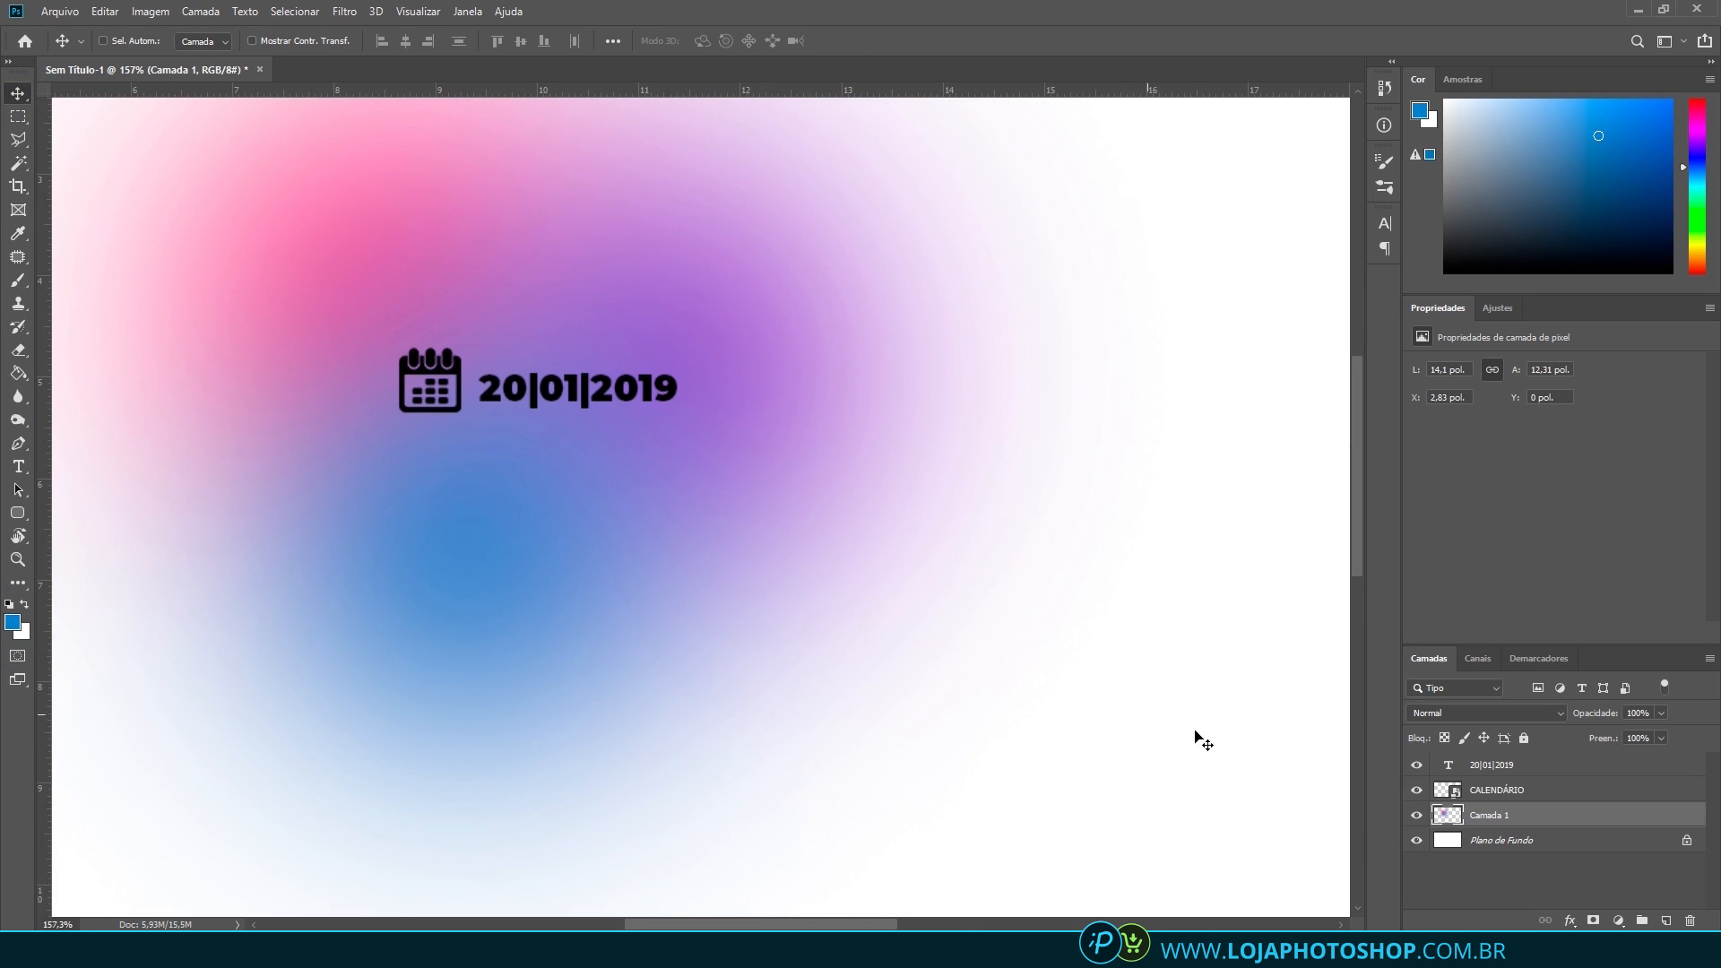
{"action": "left_click", "coordinate": [1498, 793]}
{"action": "key", "text": "space"}
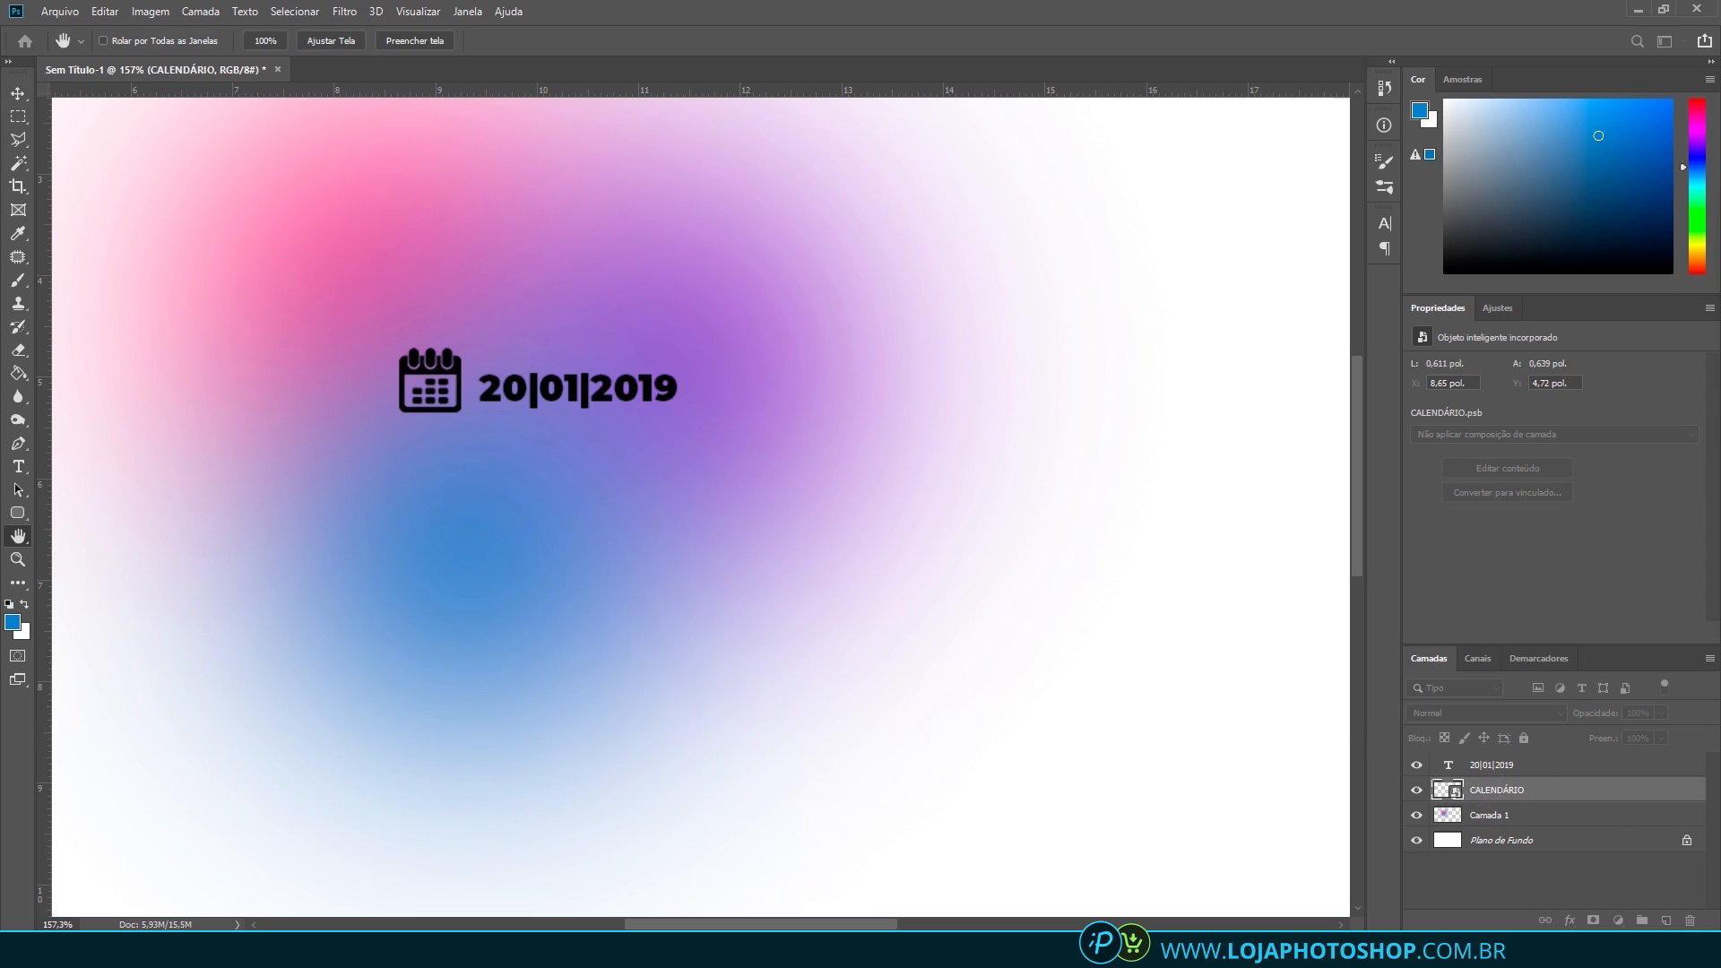
{"action": "double_click", "coordinate": [1578, 789]}
{"action": "left_click_drag", "start_coordinate": [634, 185], "coordinate": [1071, 169]}
{"action": "left_click", "coordinate": [901, 418]}
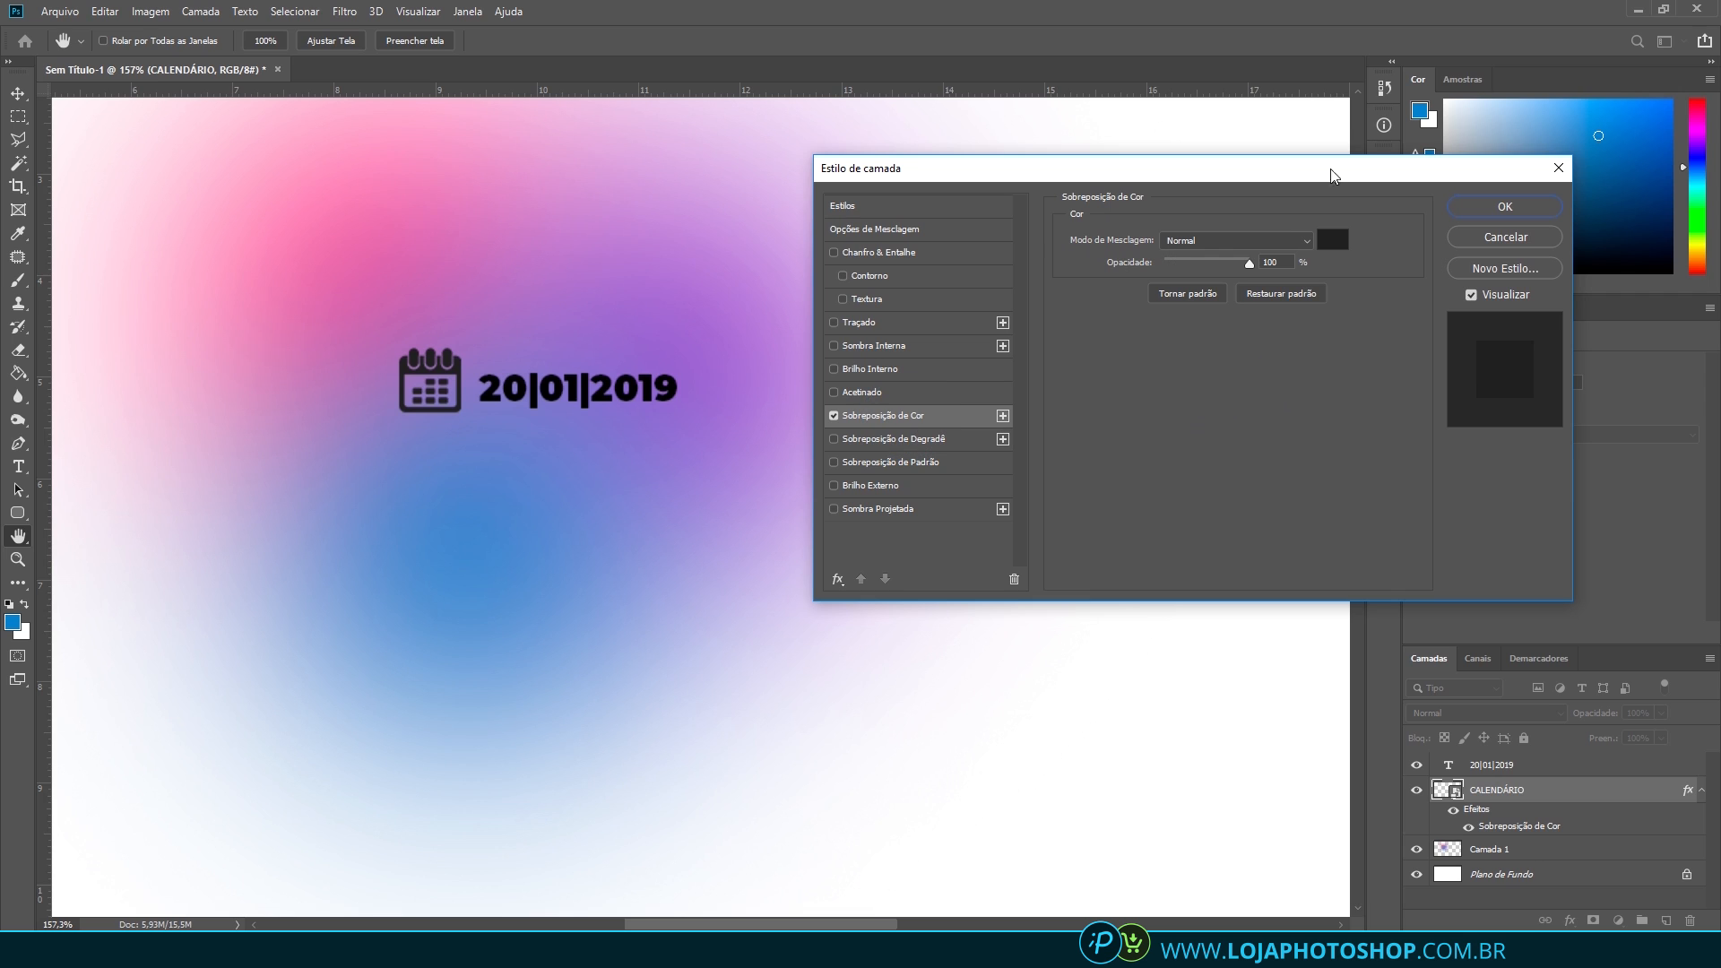
{"action": "left_click", "coordinate": [1345, 239]}
{"action": "left_click_drag", "start_coordinate": [1004, 206], "coordinate": [793, 87]}
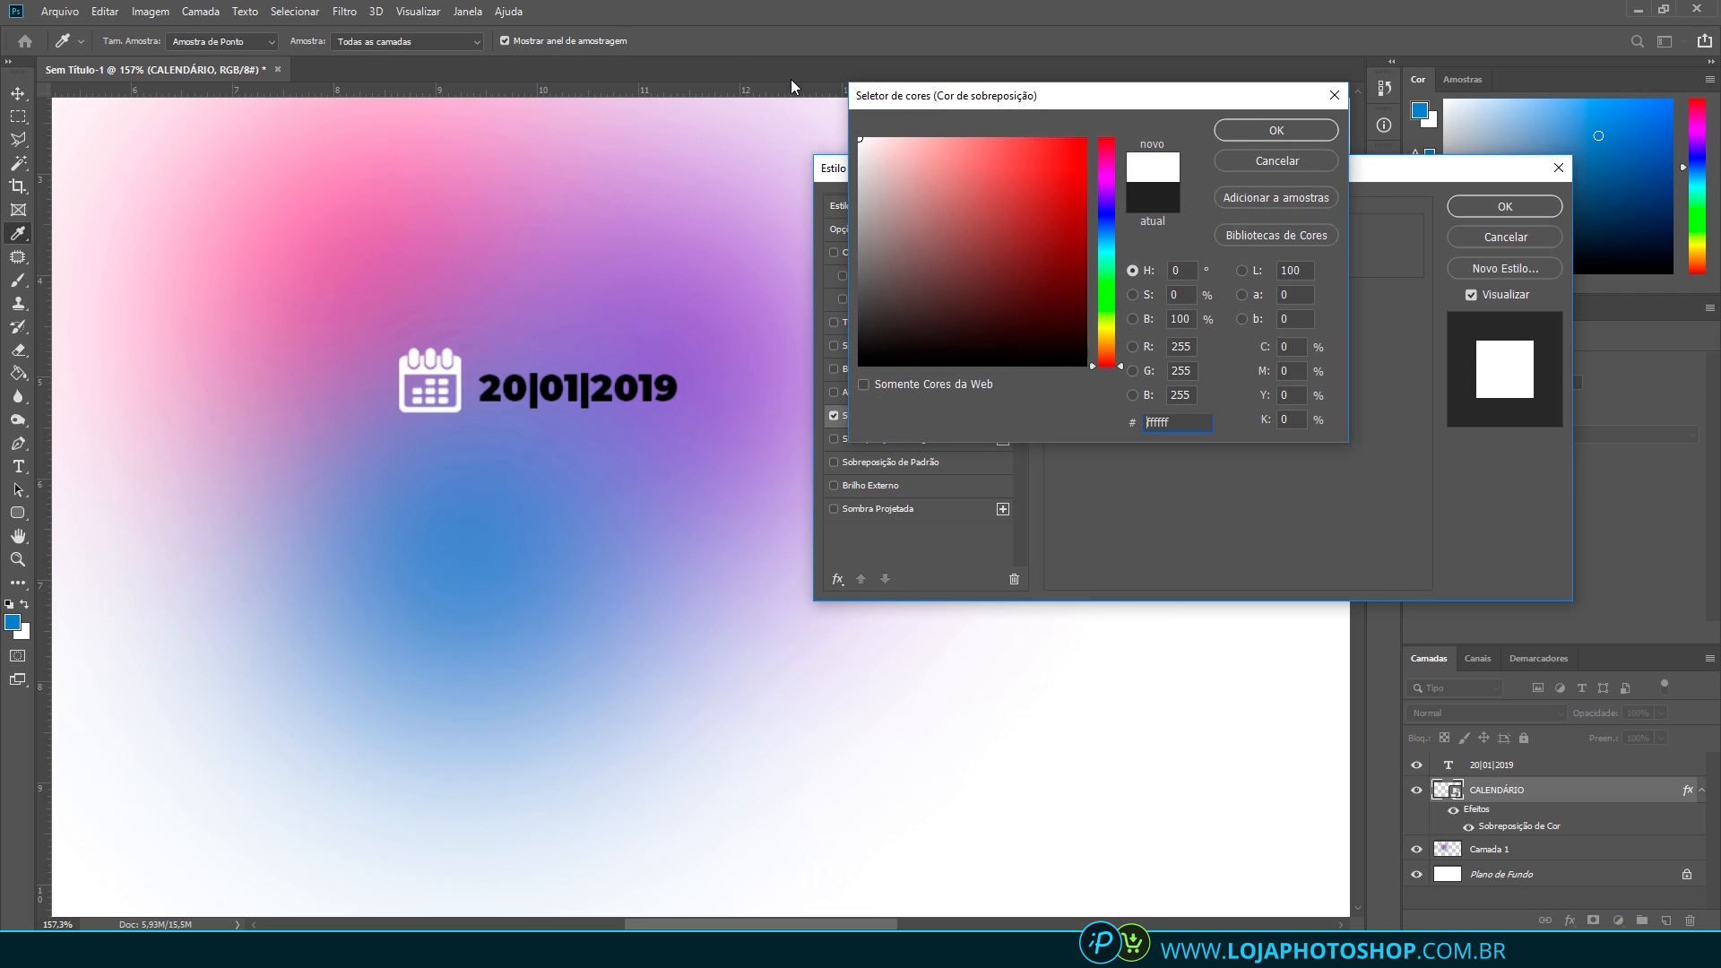
{"action": "left_click", "coordinate": [1273, 130]}
{"action": "left_click", "coordinate": [1503, 207]}
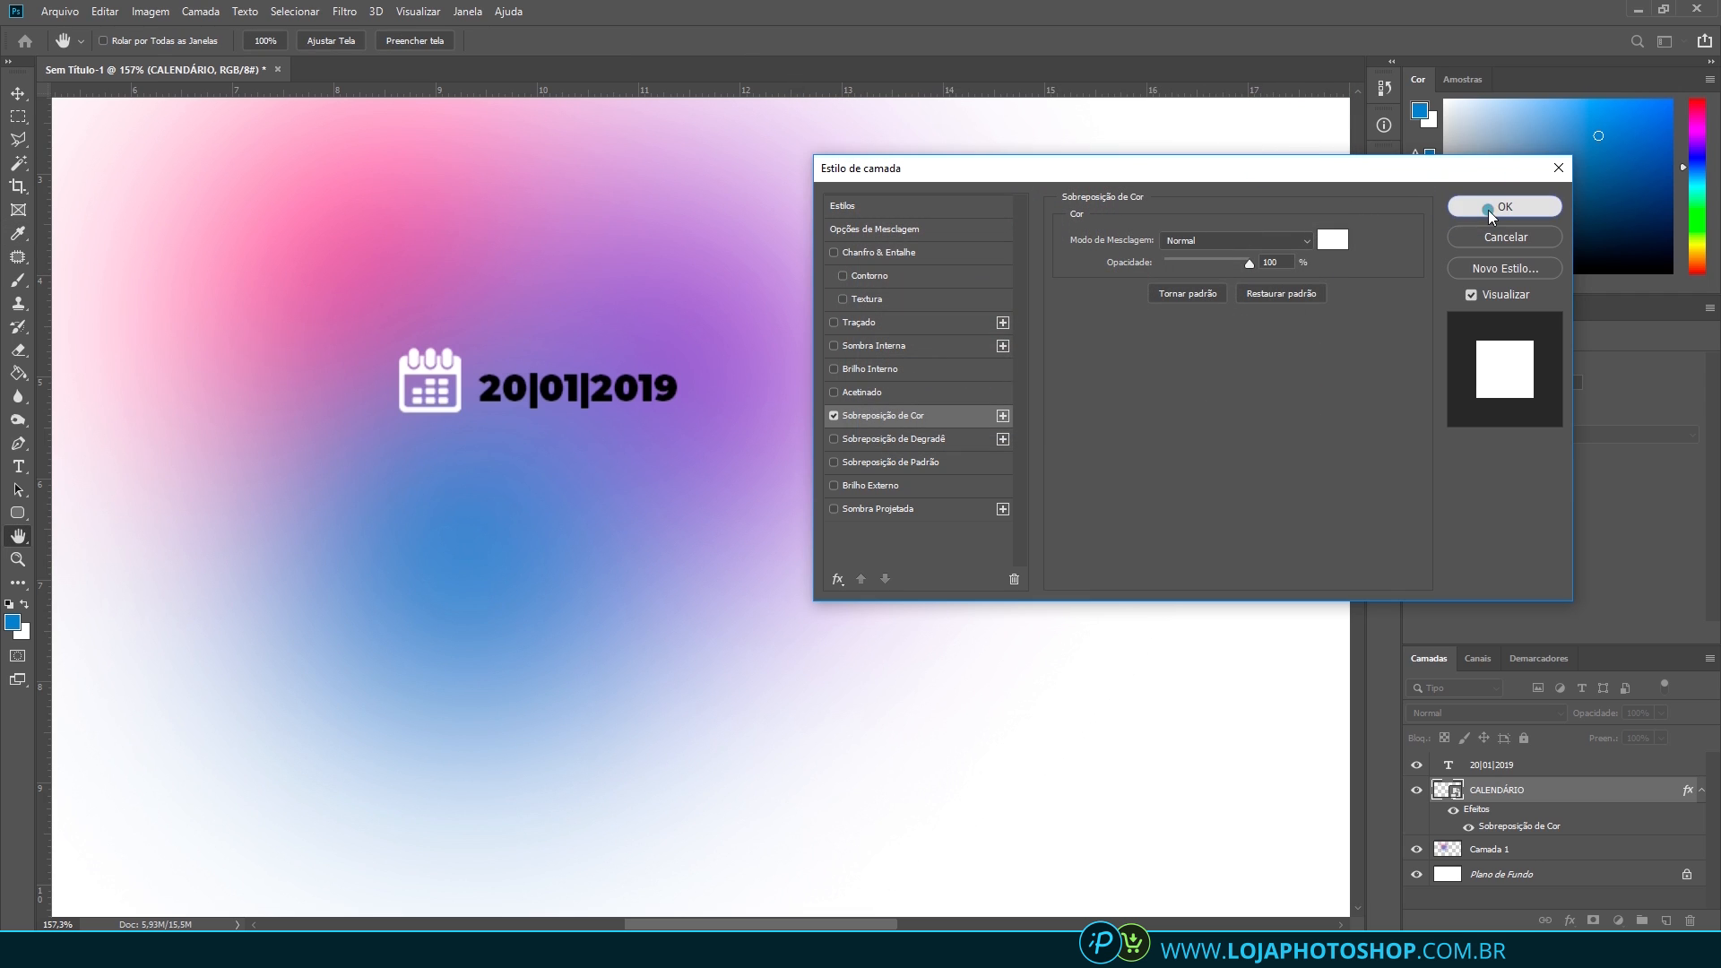
Change the 20|01|2019 text colour to white (#ffffff) and view the result zoomed out
{"action": "left_click", "coordinate": [1536, 769]}
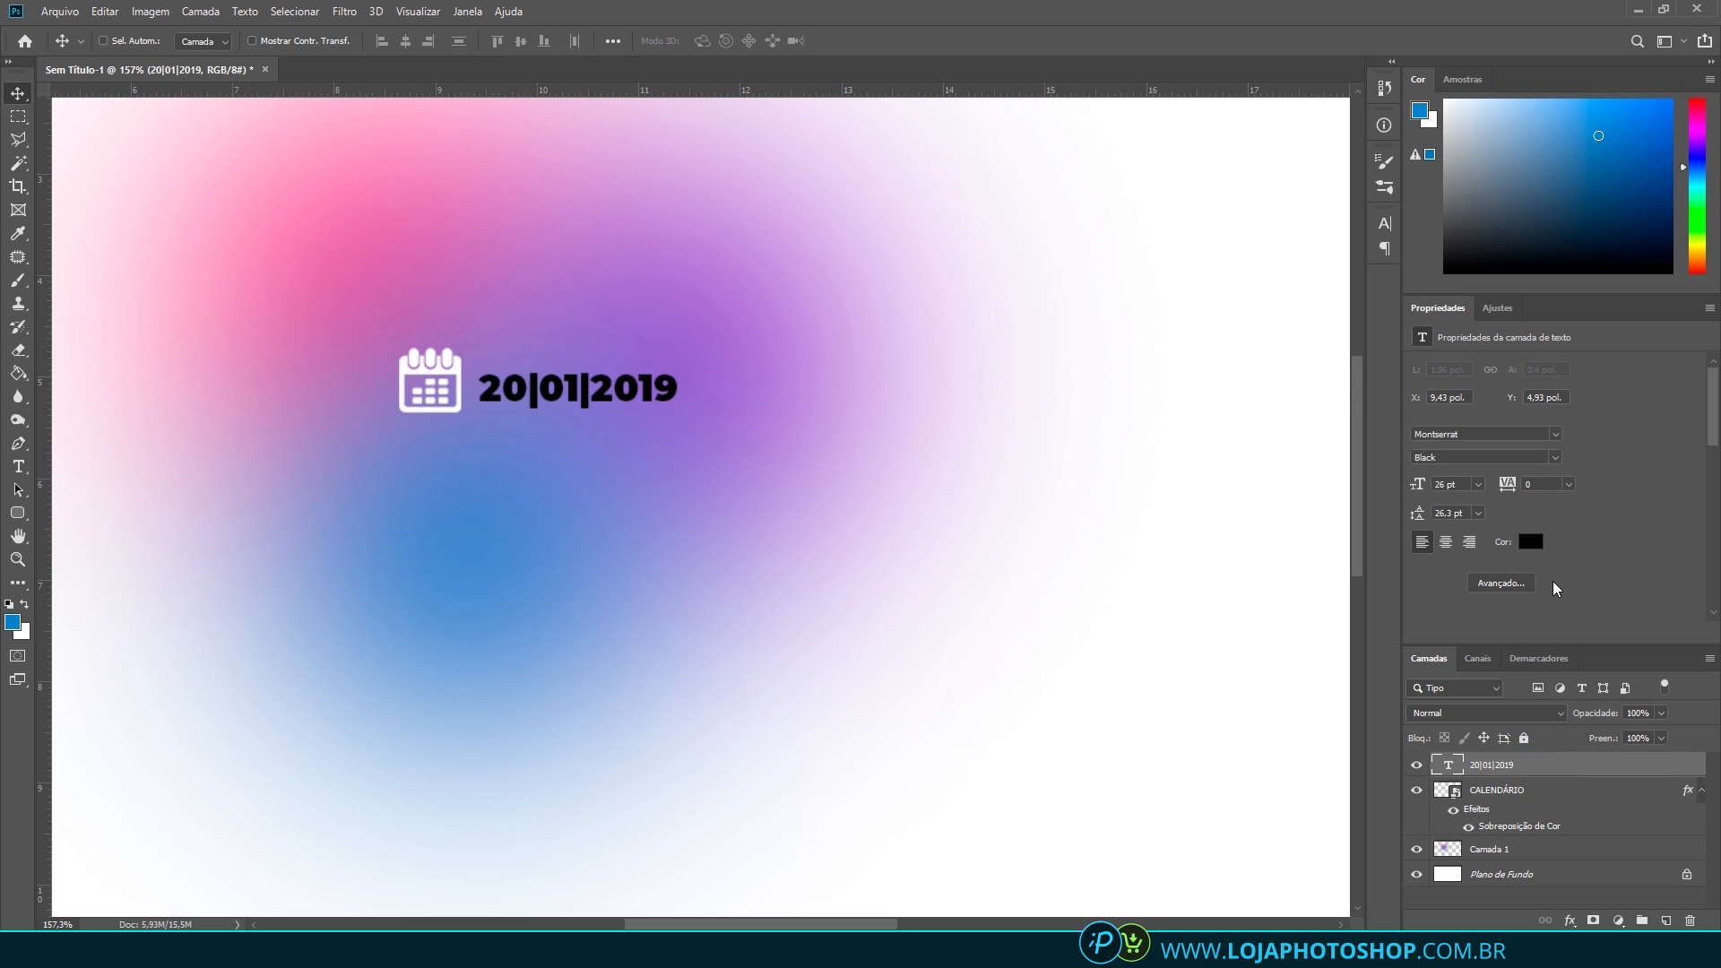
{"action": "left_click", "coordinate": [1532, 540]}
{"action": "left_click_drag", "start_coordinate": [945, 240], "coordinate": [789, 78]}
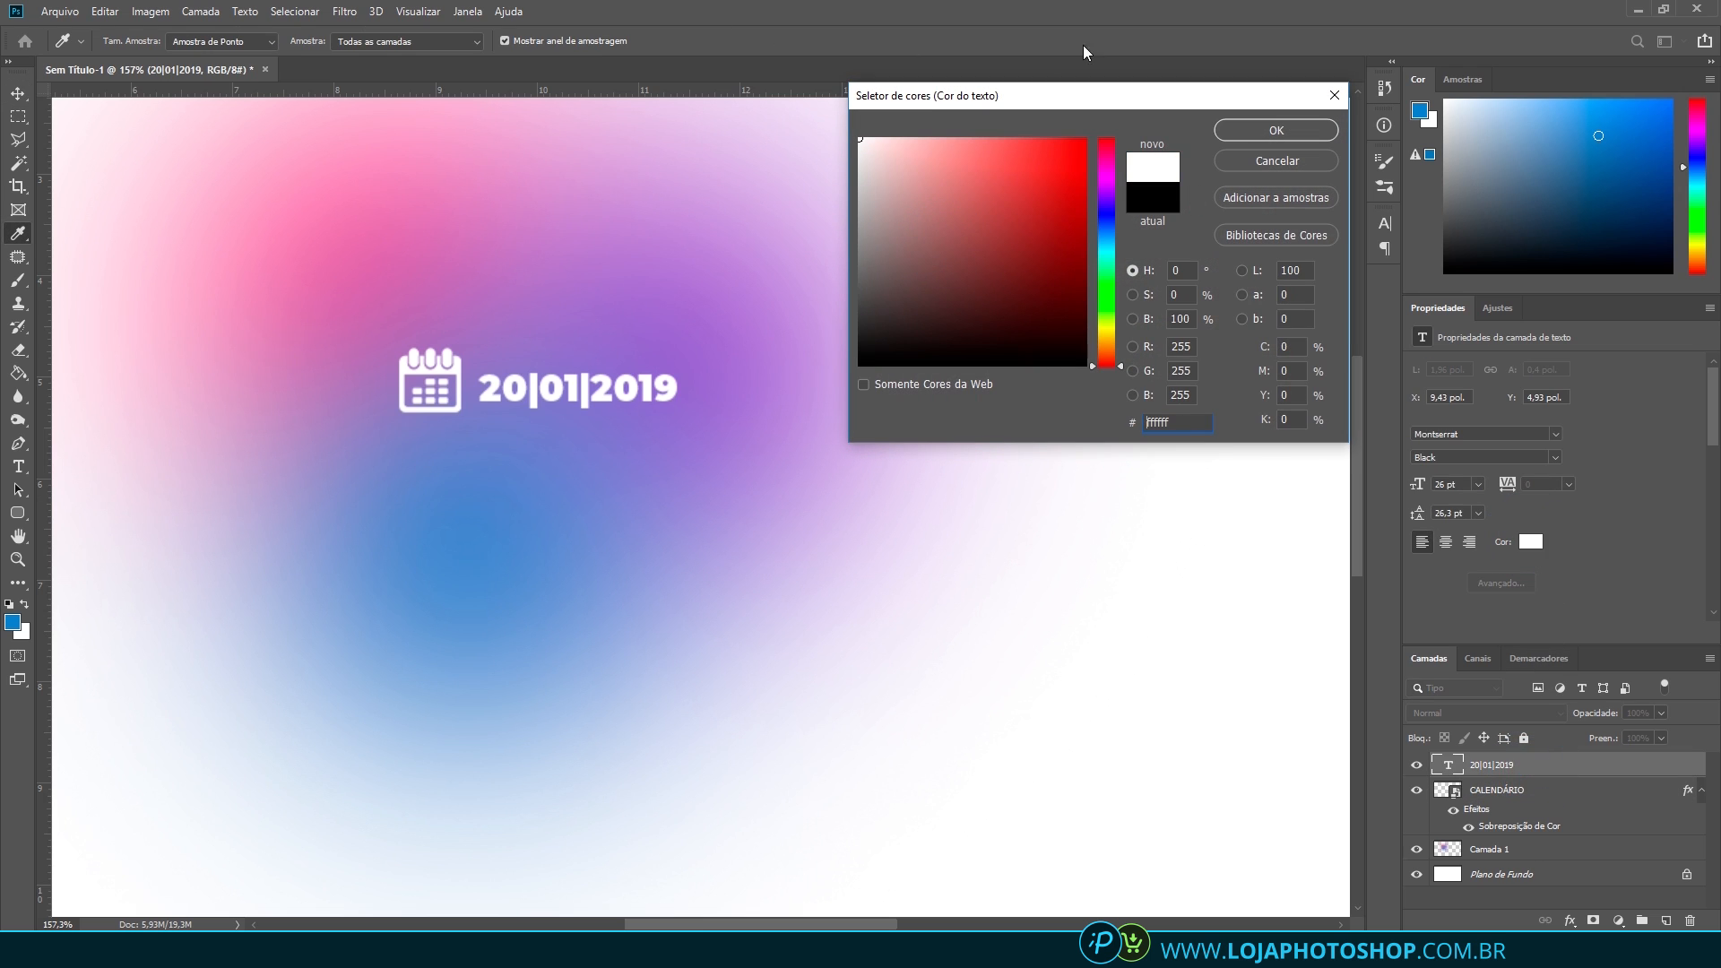
{"action": "left_click", "coordinate": [1277, 130]}
{"action": "key", "text": "ctrl+0"}
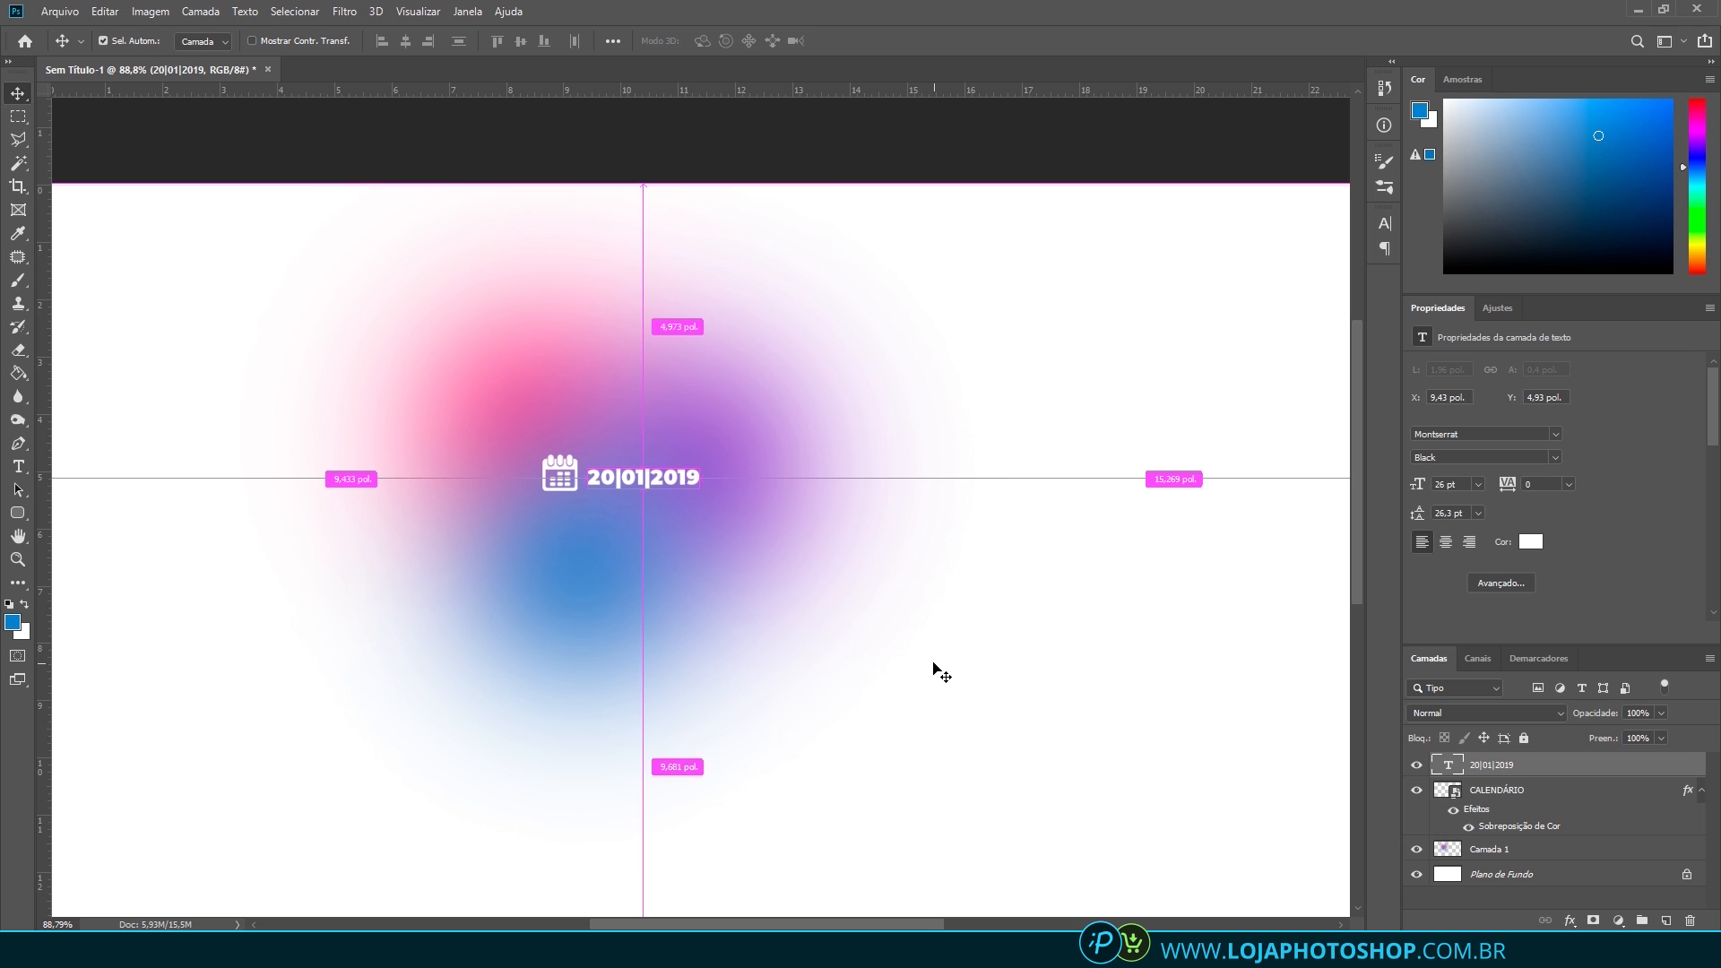
Undo the white text colour, the calendar's colour overlay and the painted colour layer
{"action": "scroll", "coordinate": [634, 448], "scroll_direction": "up", "scroll_amount": 5}
{"action": "key", "text": "ctrl+z"}
{"action": "key", "text": "ctrl+z"}
{"action": "key", "text": "ctrl+z"}
{"action": "key", "text": "ctrl+z"}
{"action": "key", "text": "ctrl+z"}
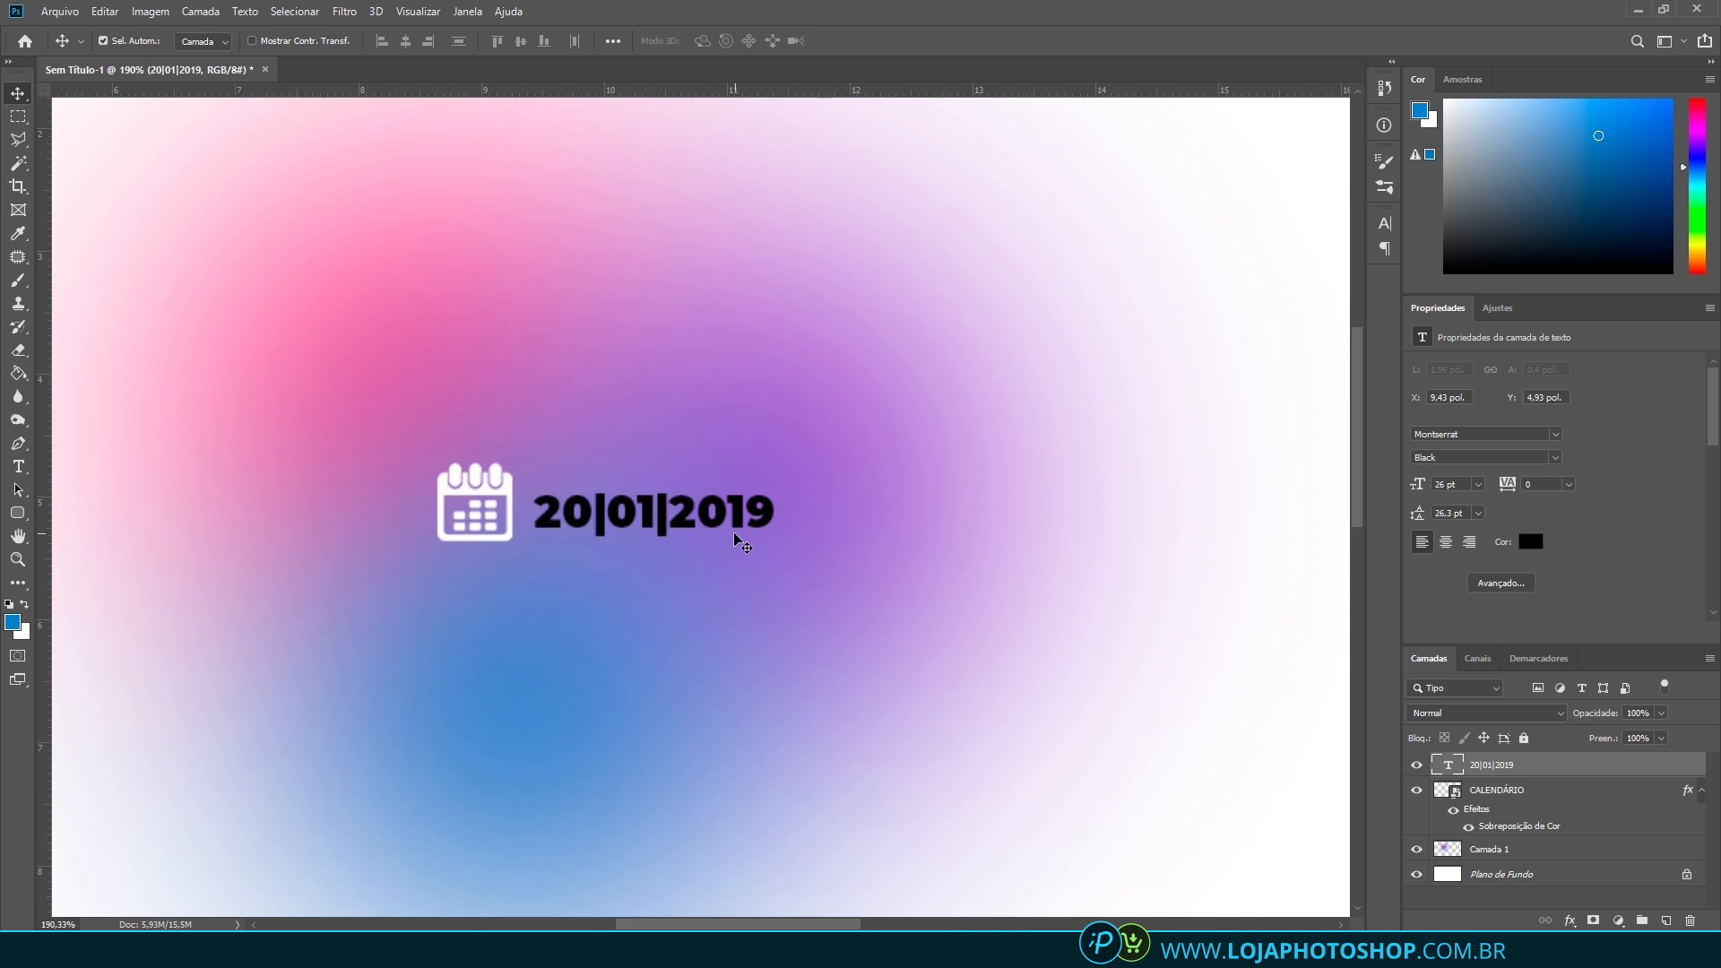
{"action": "key", "text": "ctrl+z"}
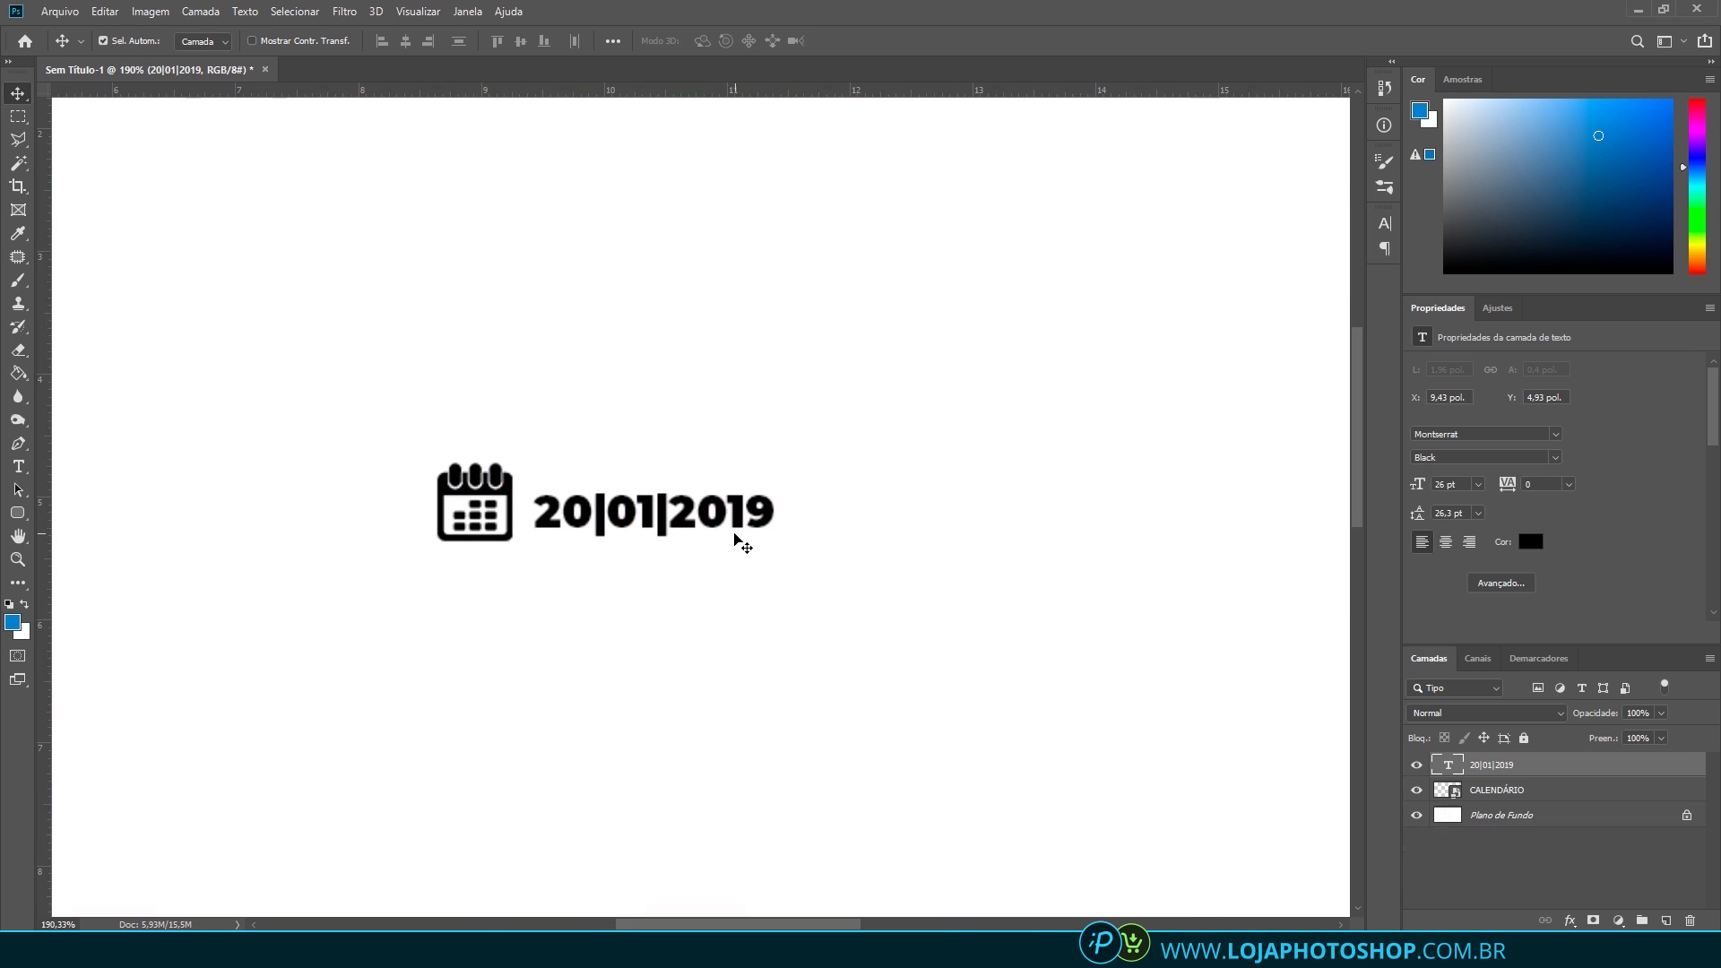
Undo the date text and the calendar's scaling and smart object conversion, going back to the original CALENDÁRIO group
{"action": "key", "text": "ctrl+z"}
{"action": "key", "text": "ctrl+z"}
{"action": "key", "text": "ctrl+z"}
{"action": "key", "text": "ctrl+z"}
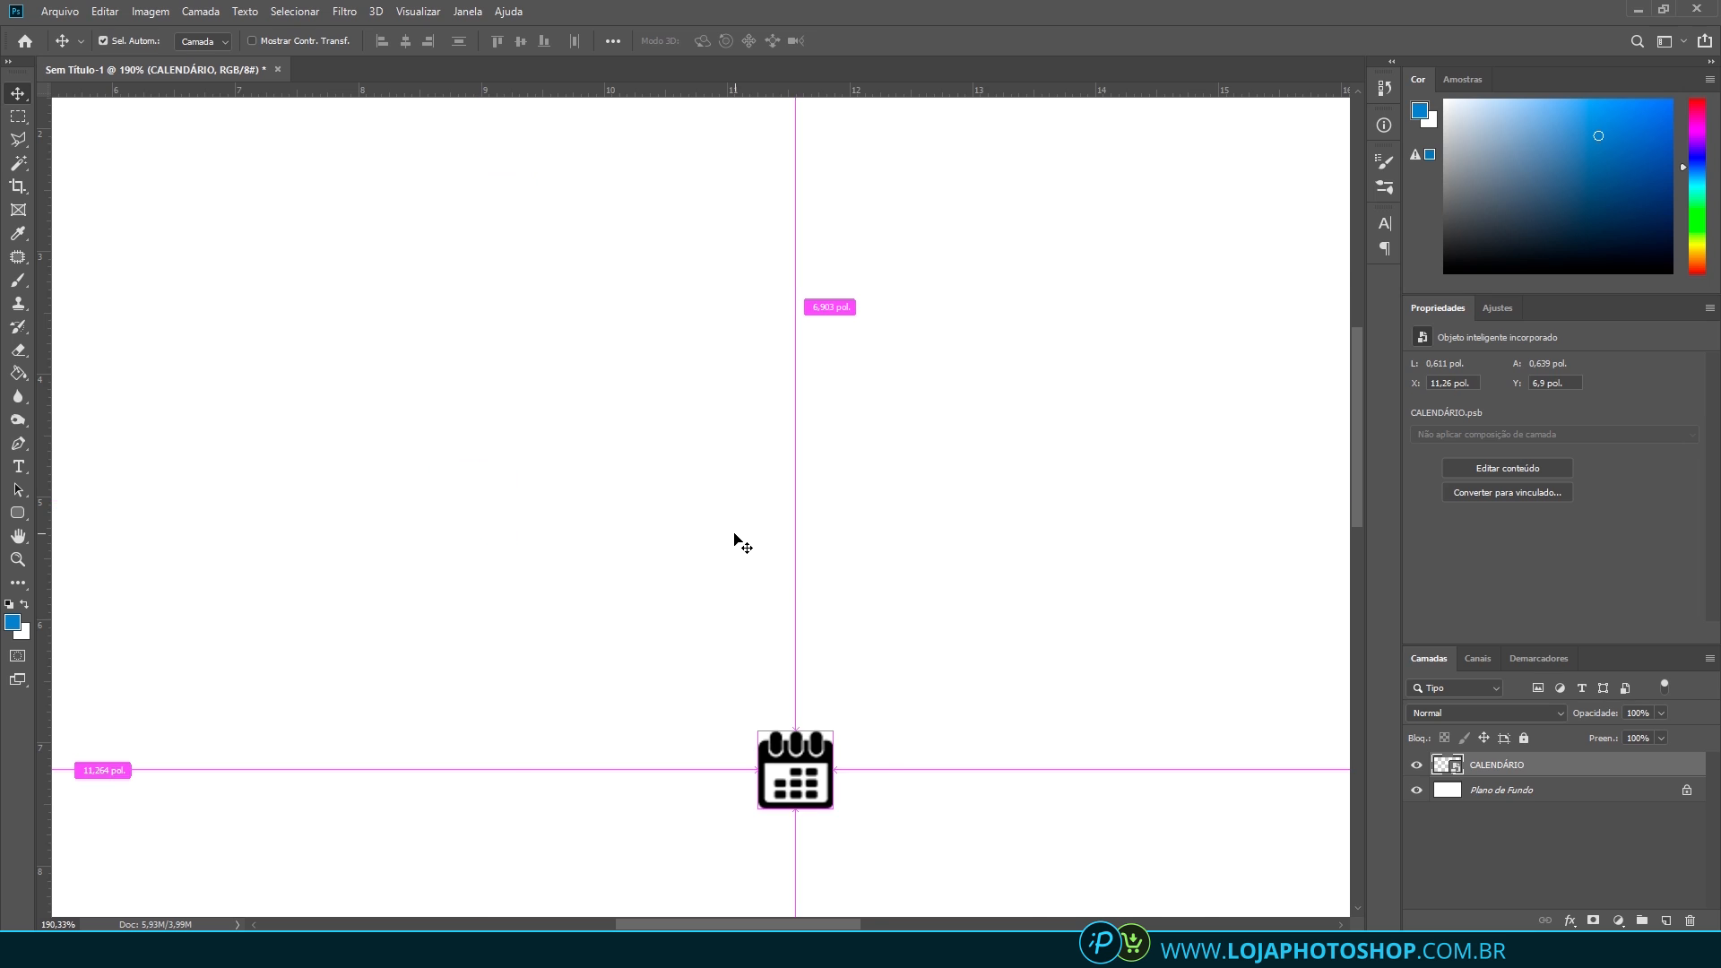
{"action": "key", "text": "ctrl+z"}
{"action": "key", "text": "ctrl+z"}
{"action": "key", "text": "ctrl+z"}
{"action": "key", "text": "ctrl+z"}
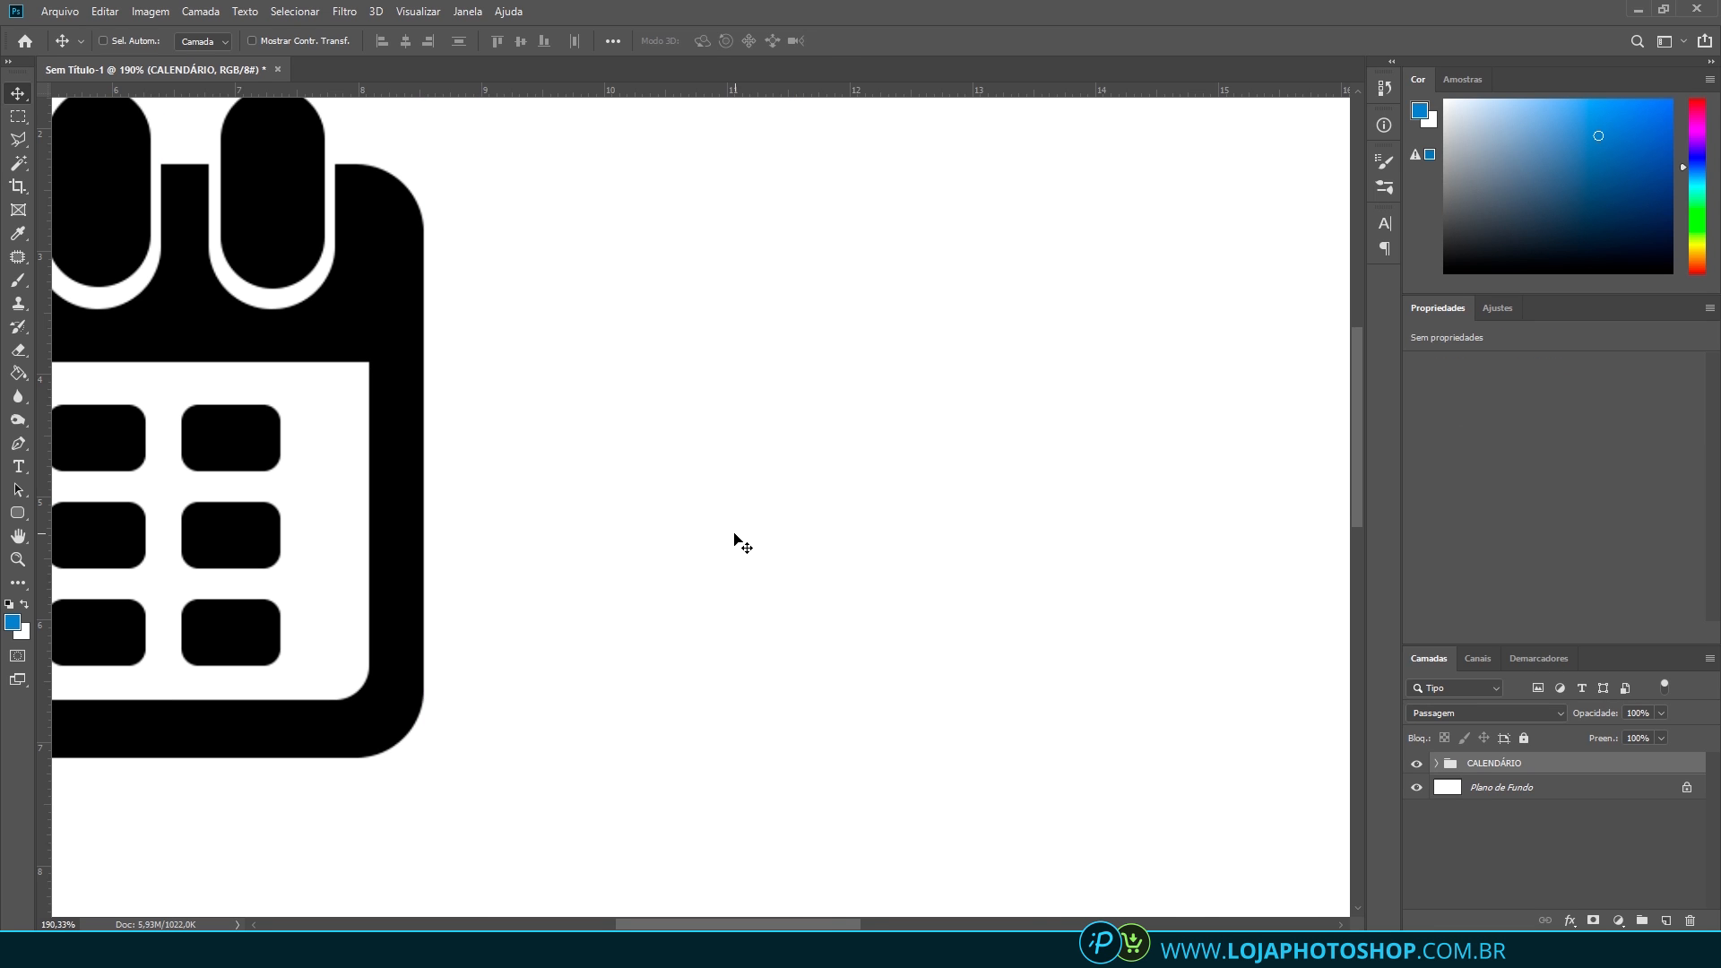
{"action": "key", "text": "ctrl+0"}
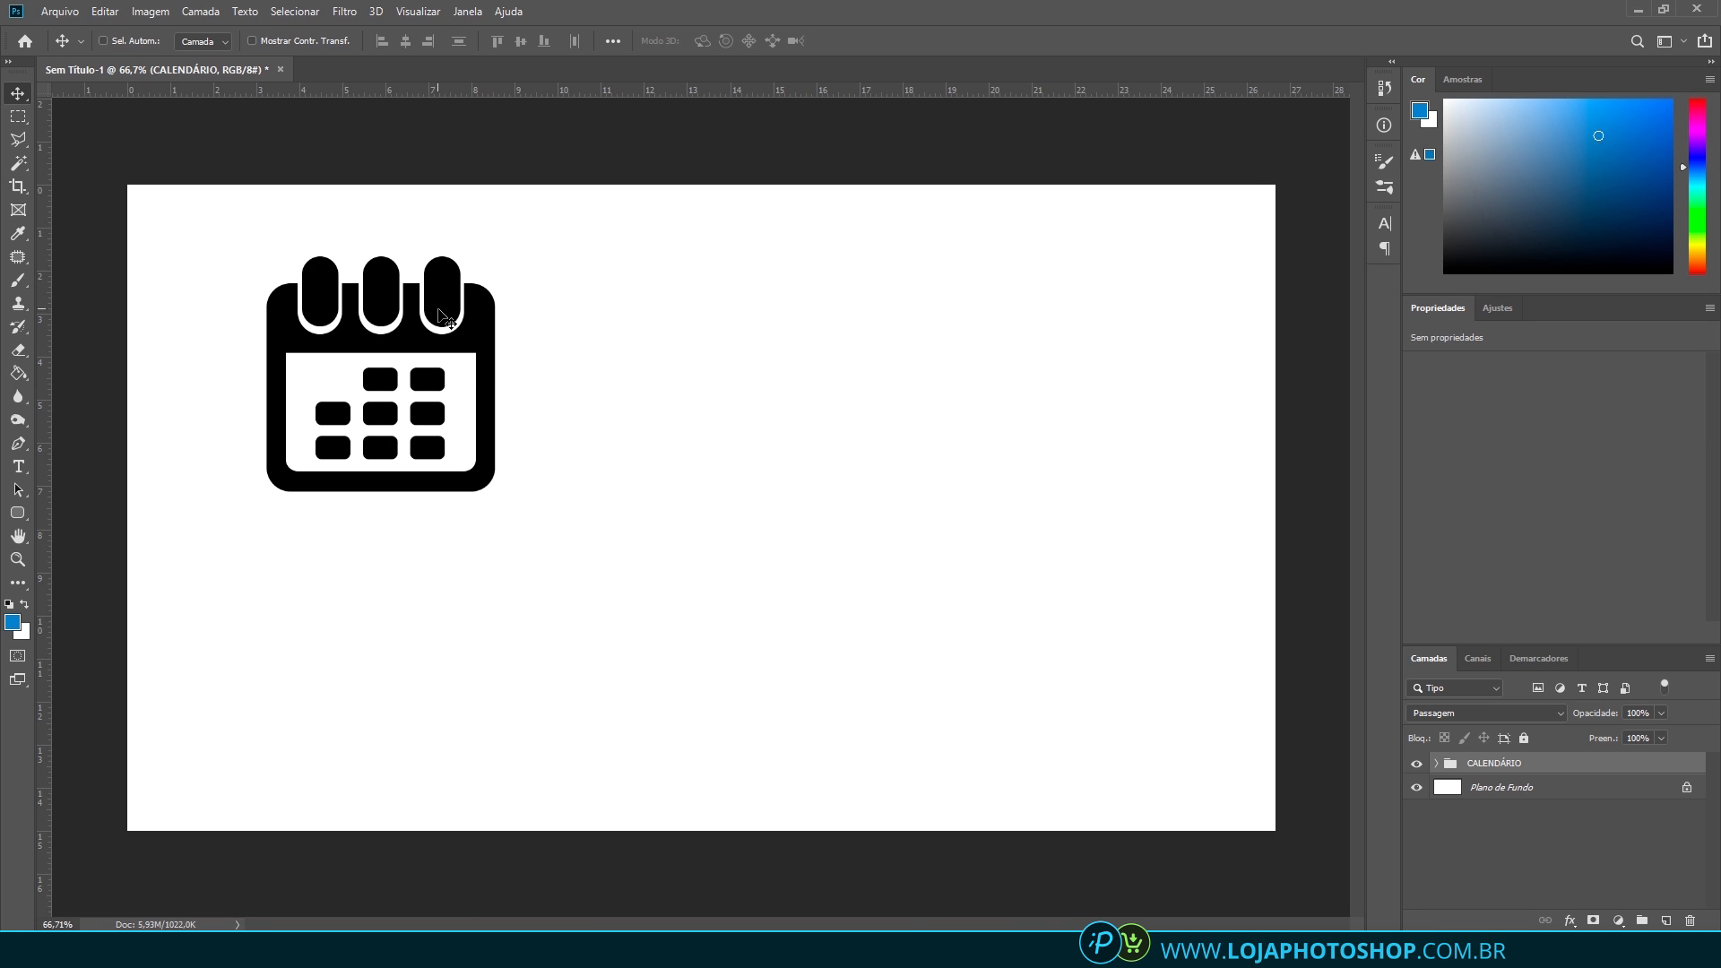
Try duplicating the CALENDÁRIO group to look at its conversion options, undo the duplicate, and shift the calendar slightly back and forth
{"action": "left_click_drag", "start_coordinate": [440, 316], "coordinate": [409, 310]}
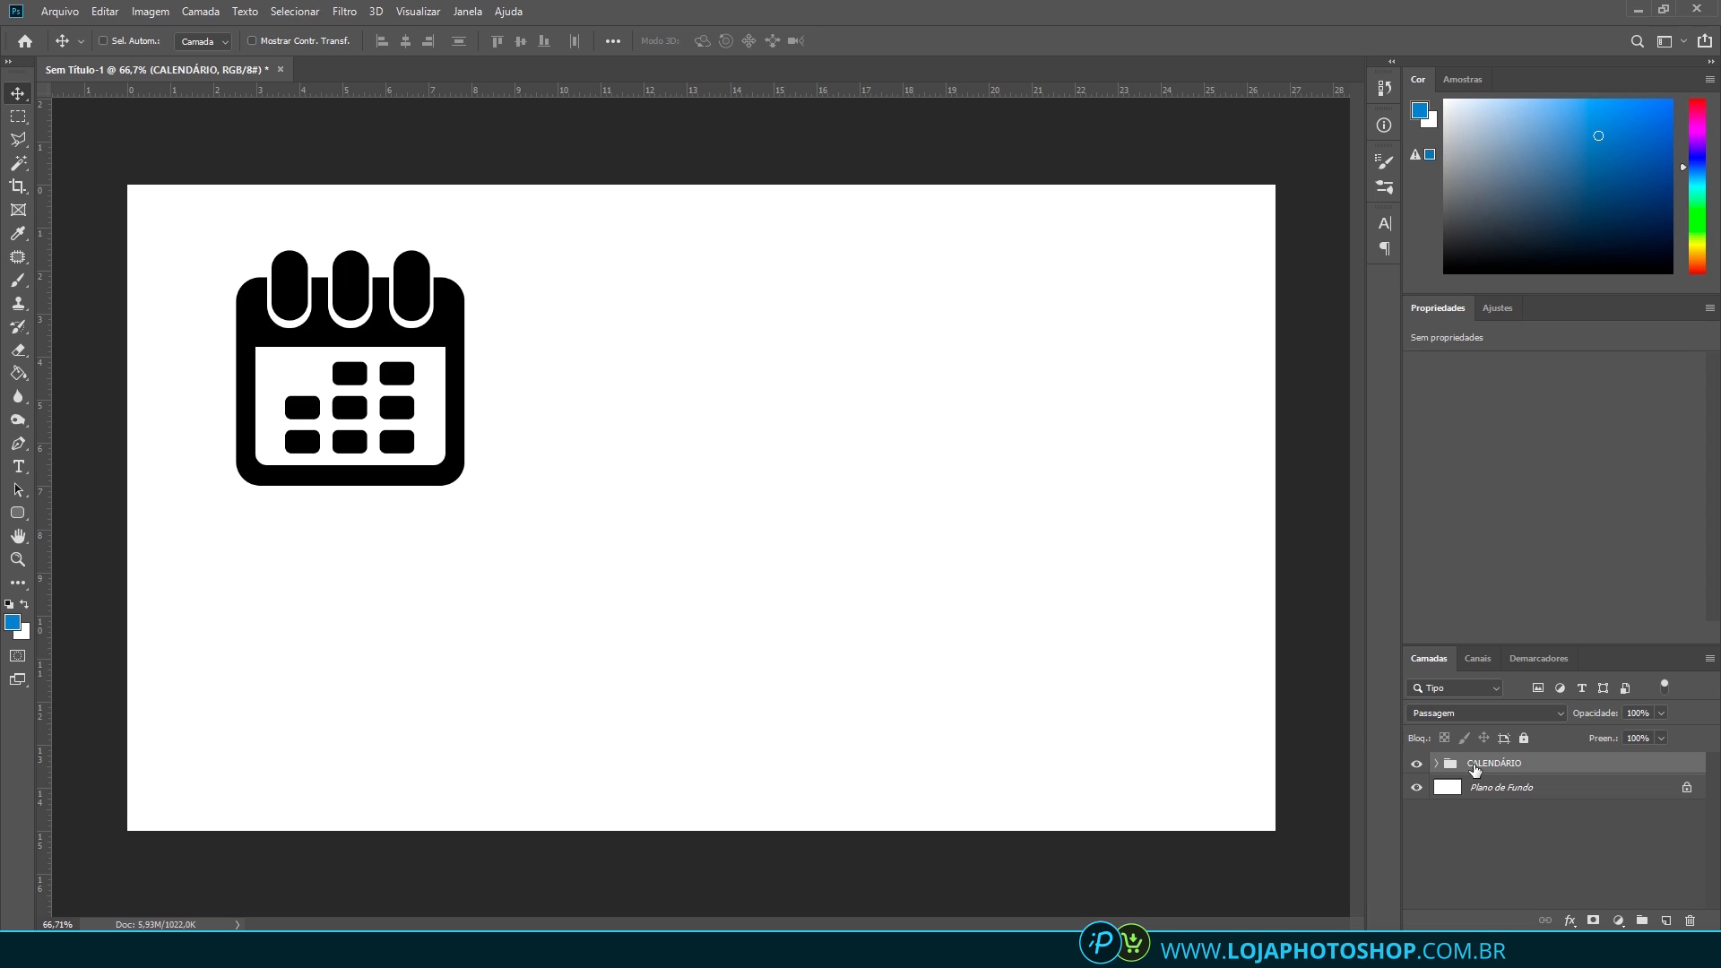
{"action": "key", "text": "ctrl+j"}
{"action": "right_click", "coordinate": [1502, 773]}
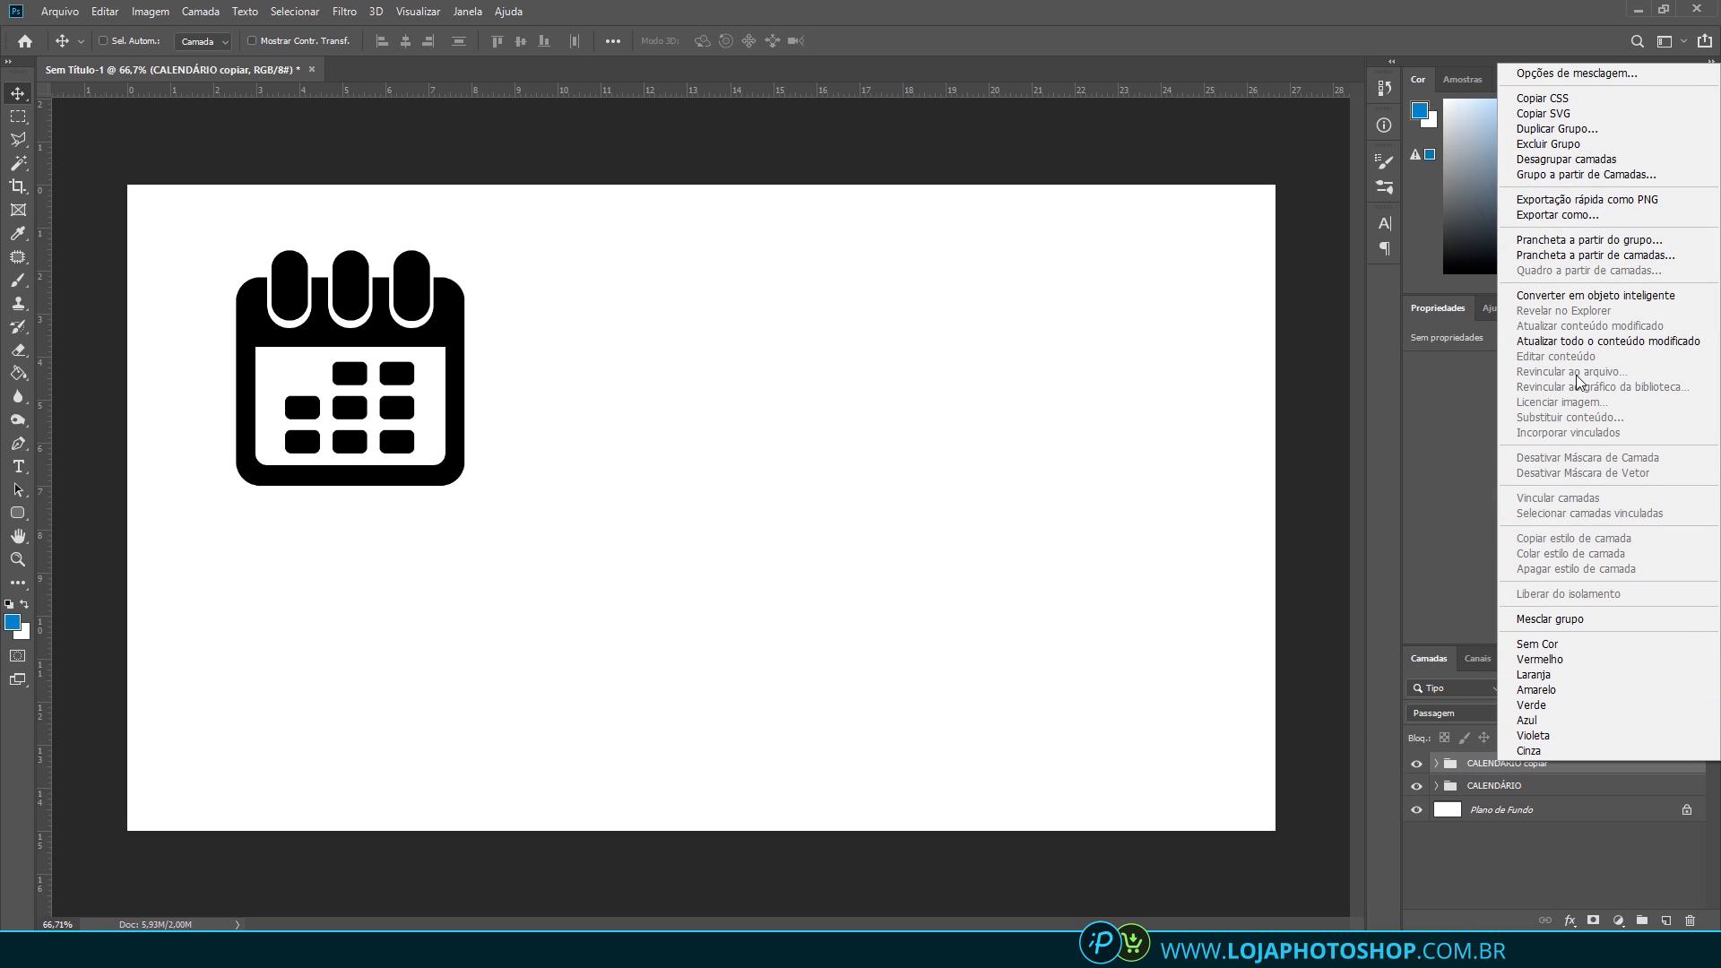
{"action": "left_click", "coordinate": [1500, 785]}
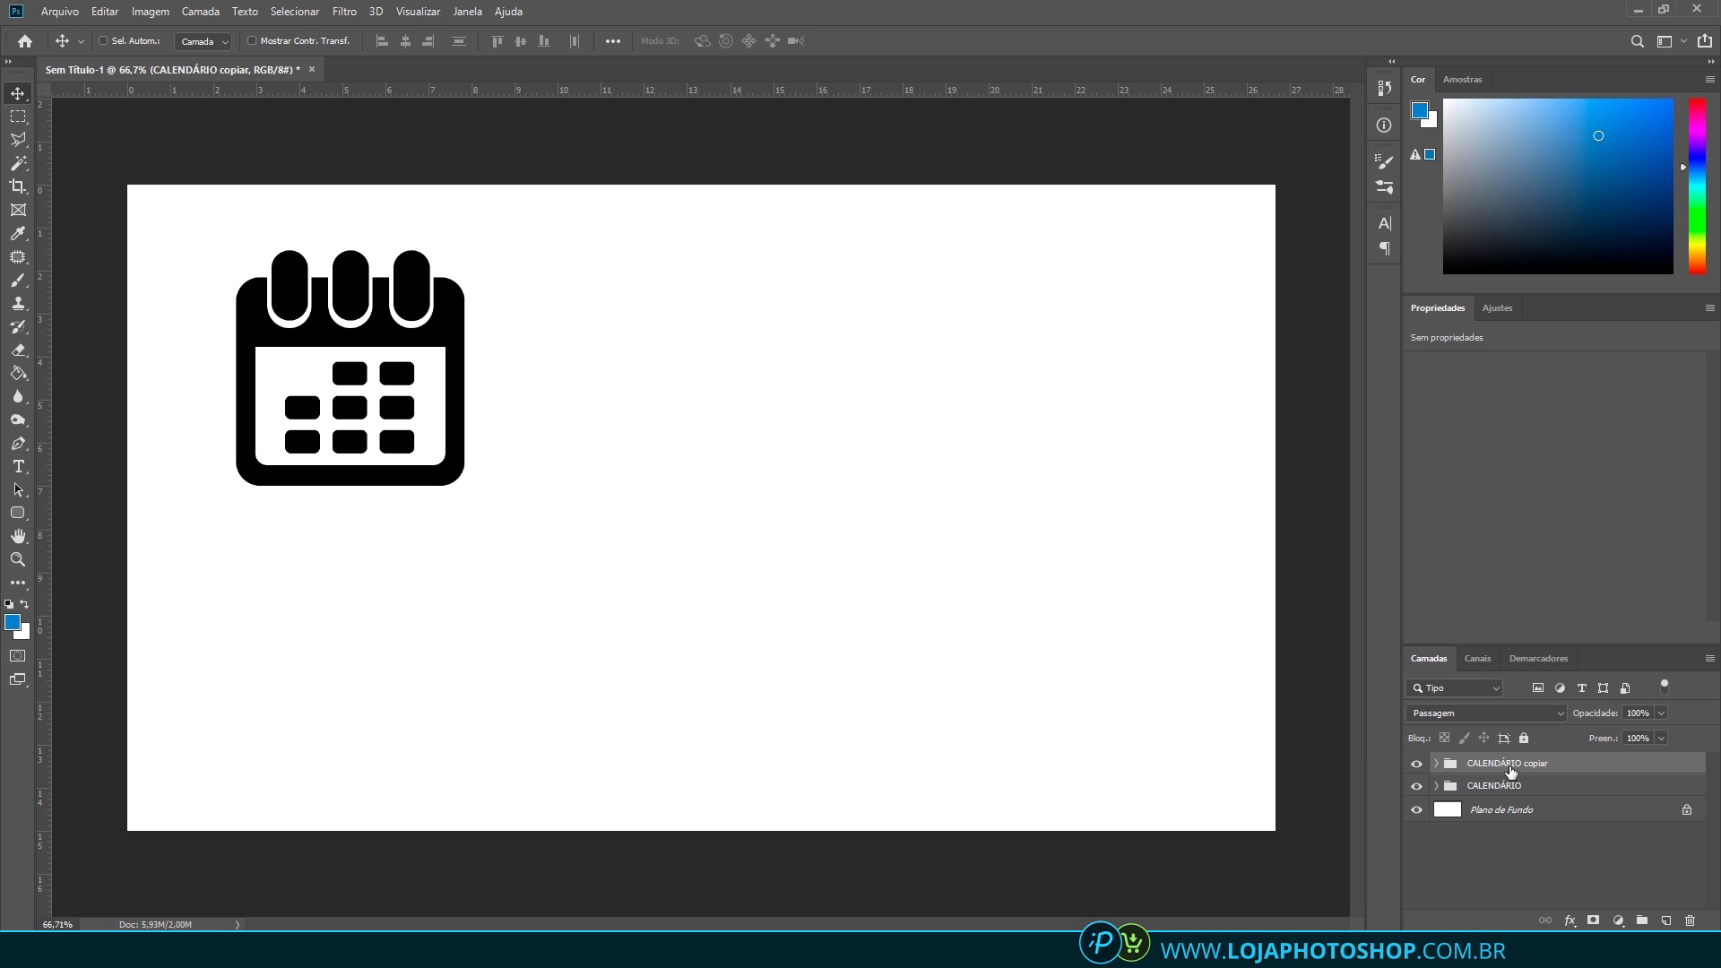
{"action": "right_click", "coordinate": [1511, 770]}
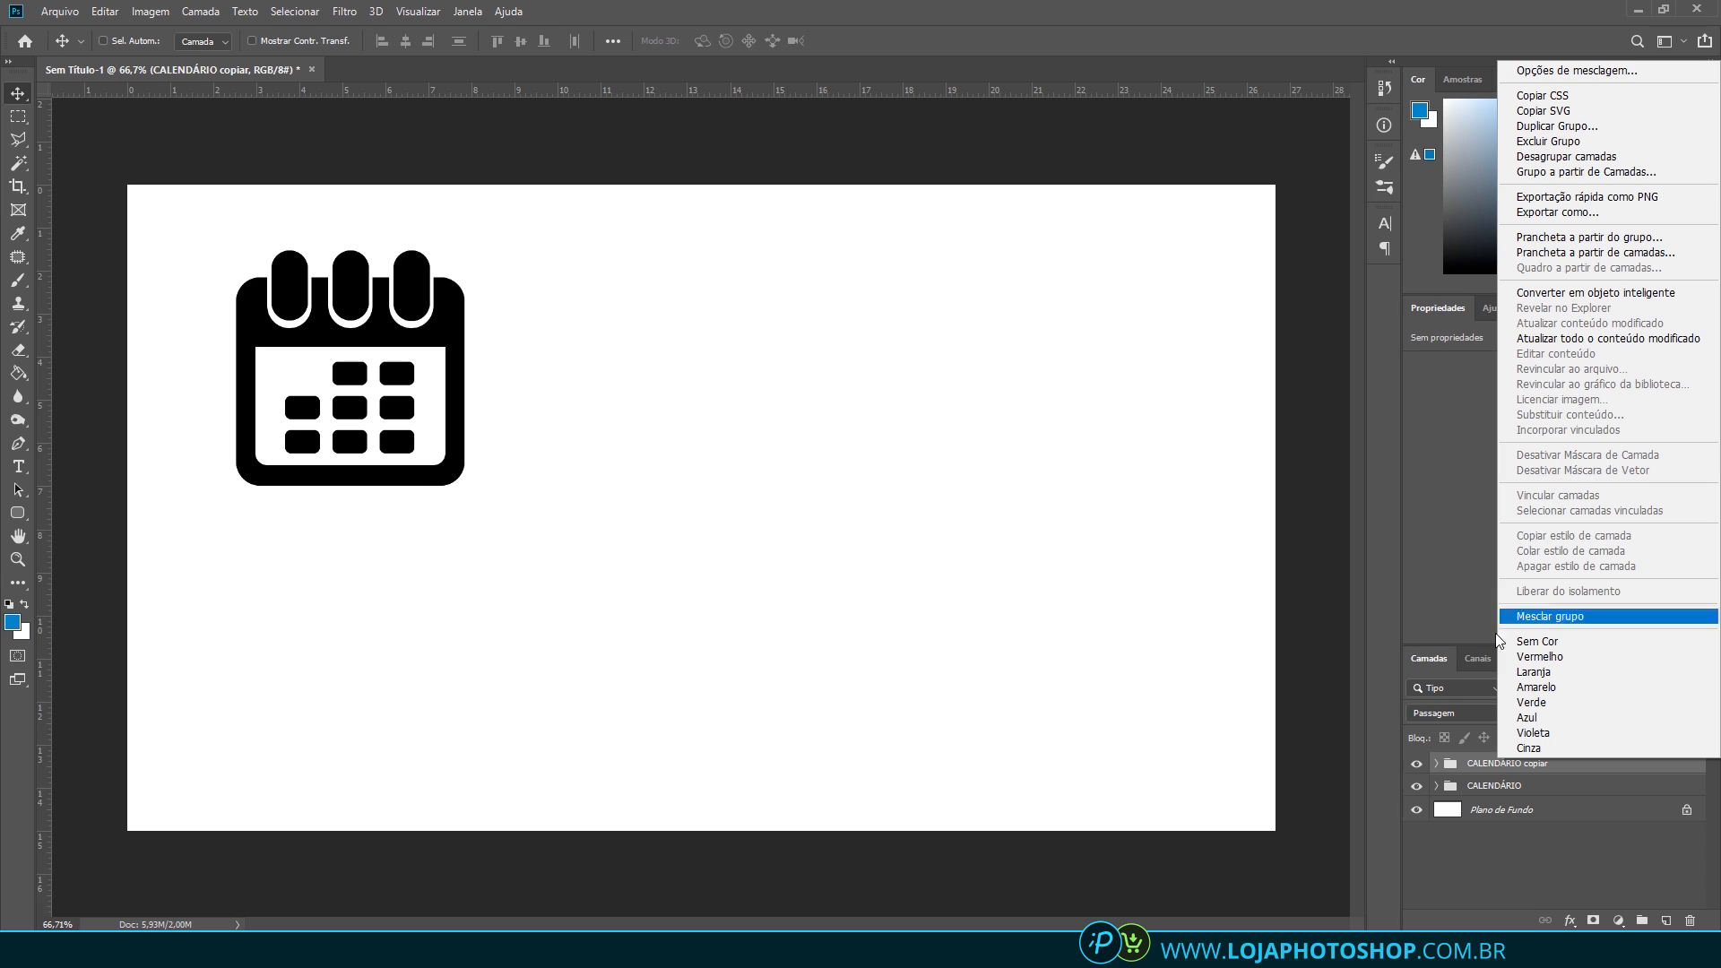
{"action": "left_click", "coordinate": [1450, 773]}
{"action": "key", "text": "ctrl+z"}
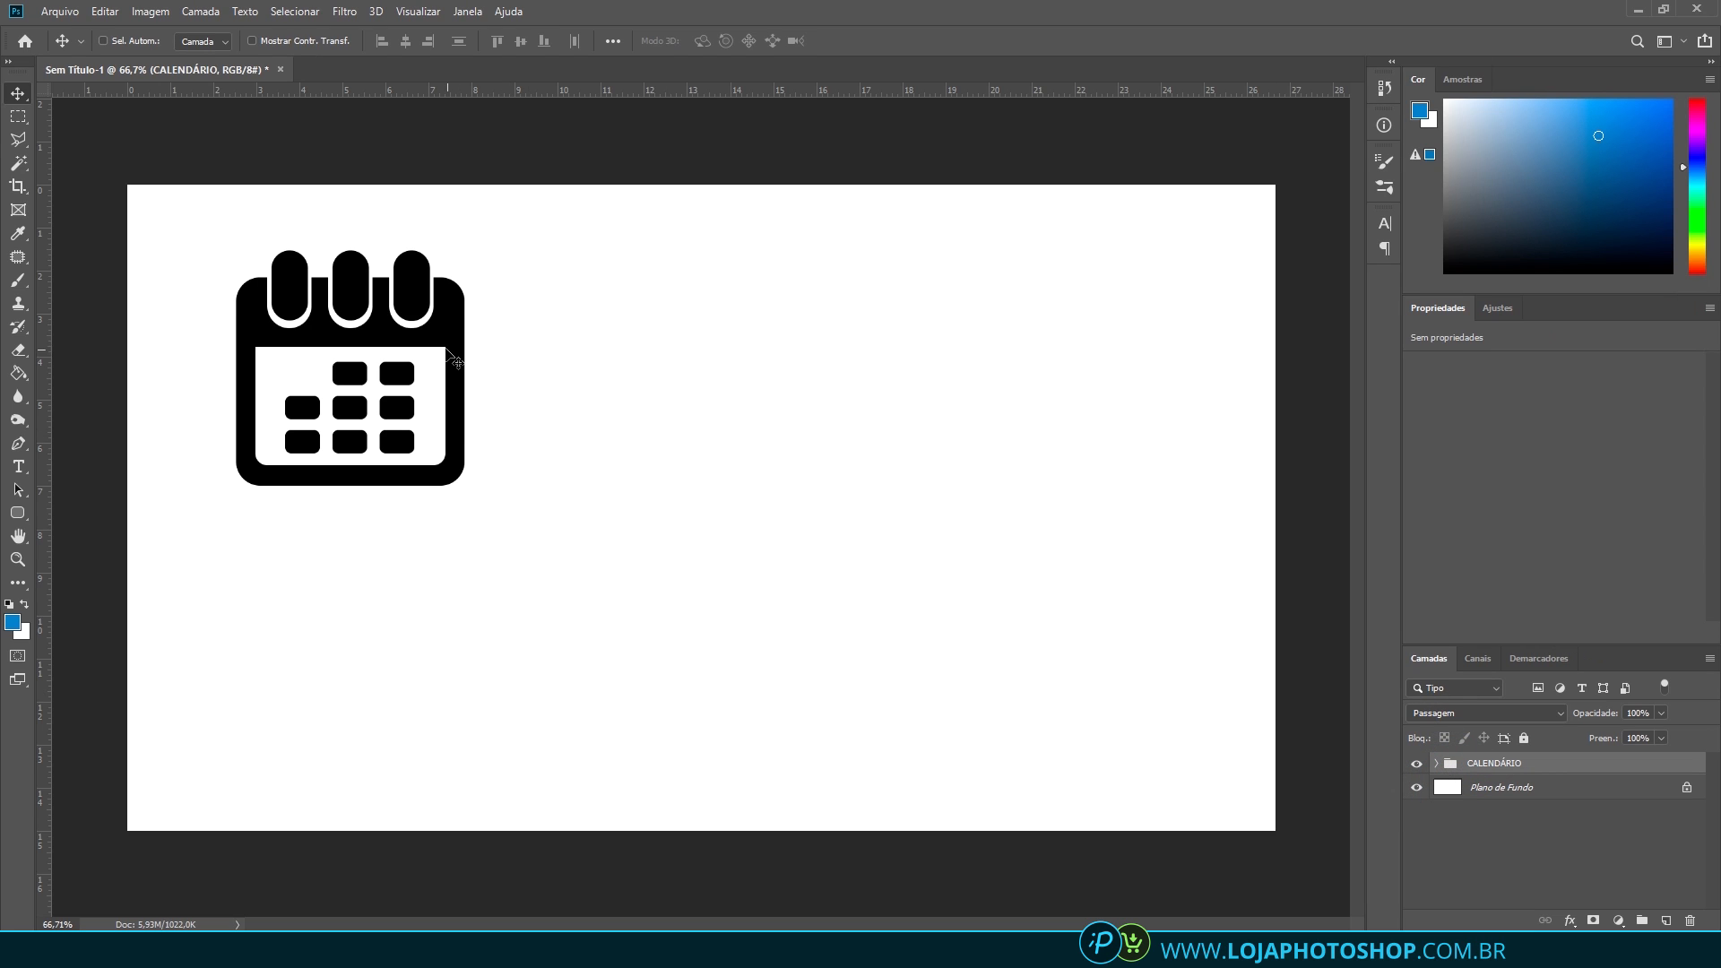
{"action": "left_click_drag", "start_coordinate": [462, 359], "coordinate": [491, 364]}
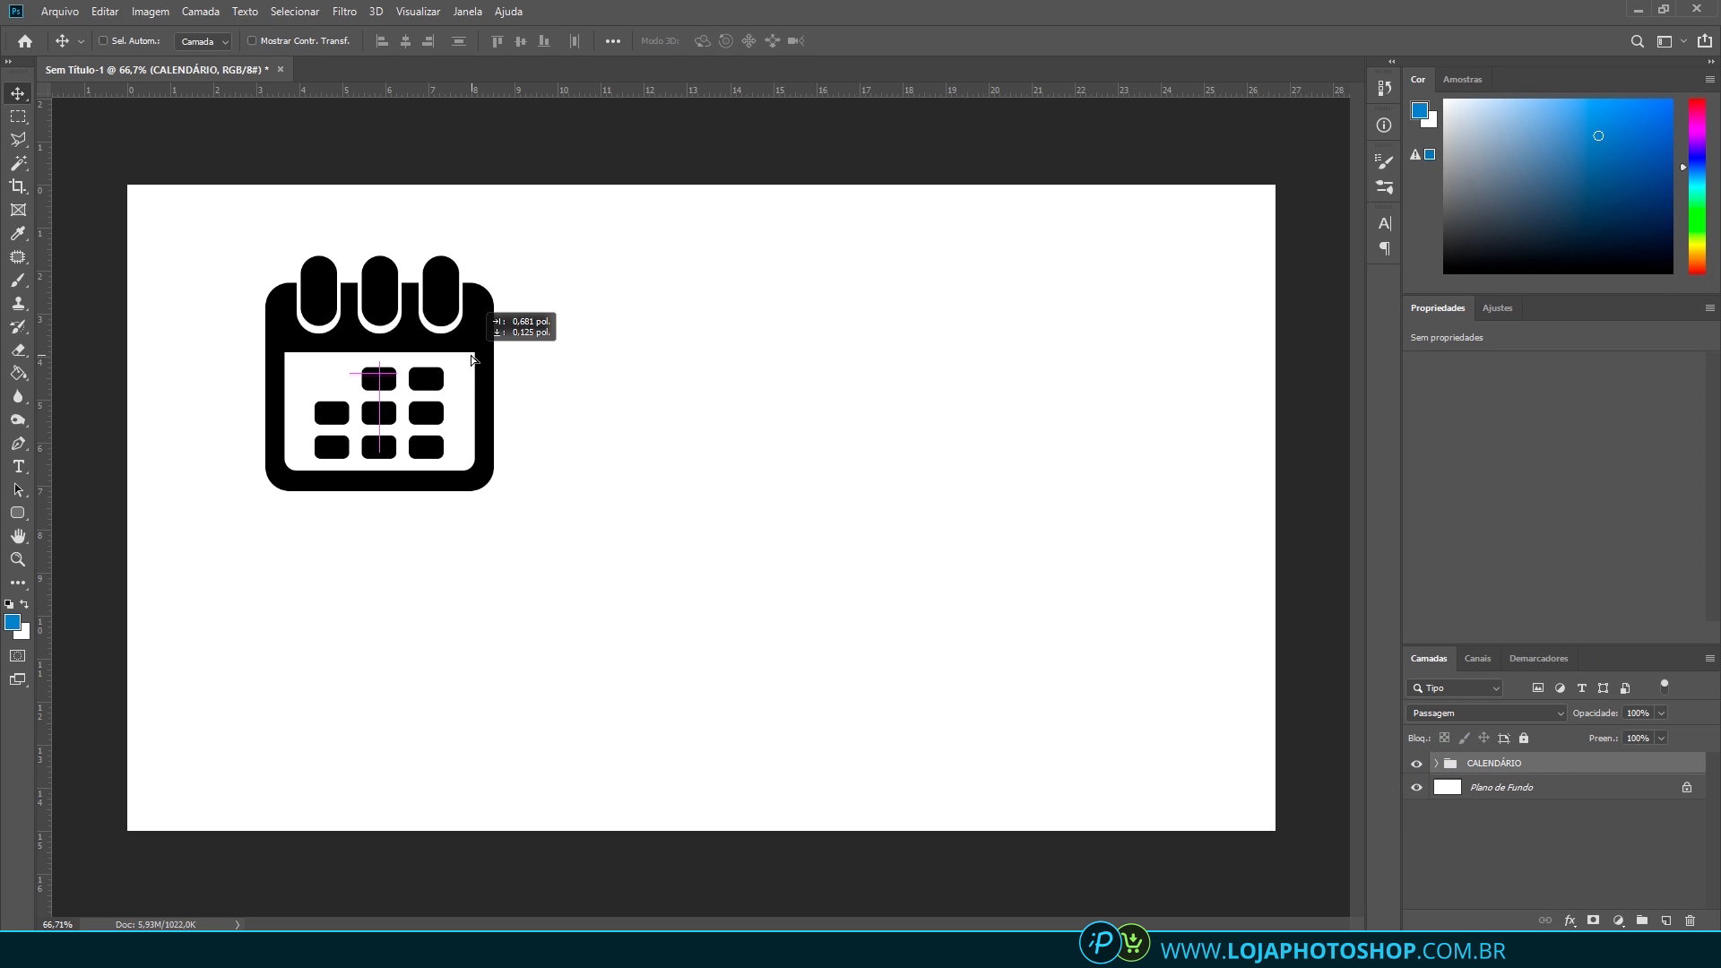
Draw a blue circle about 386 px across to the right of the calendar with the Ellipse tool
{"action": "left_click", "coordinate": [25, 516]}
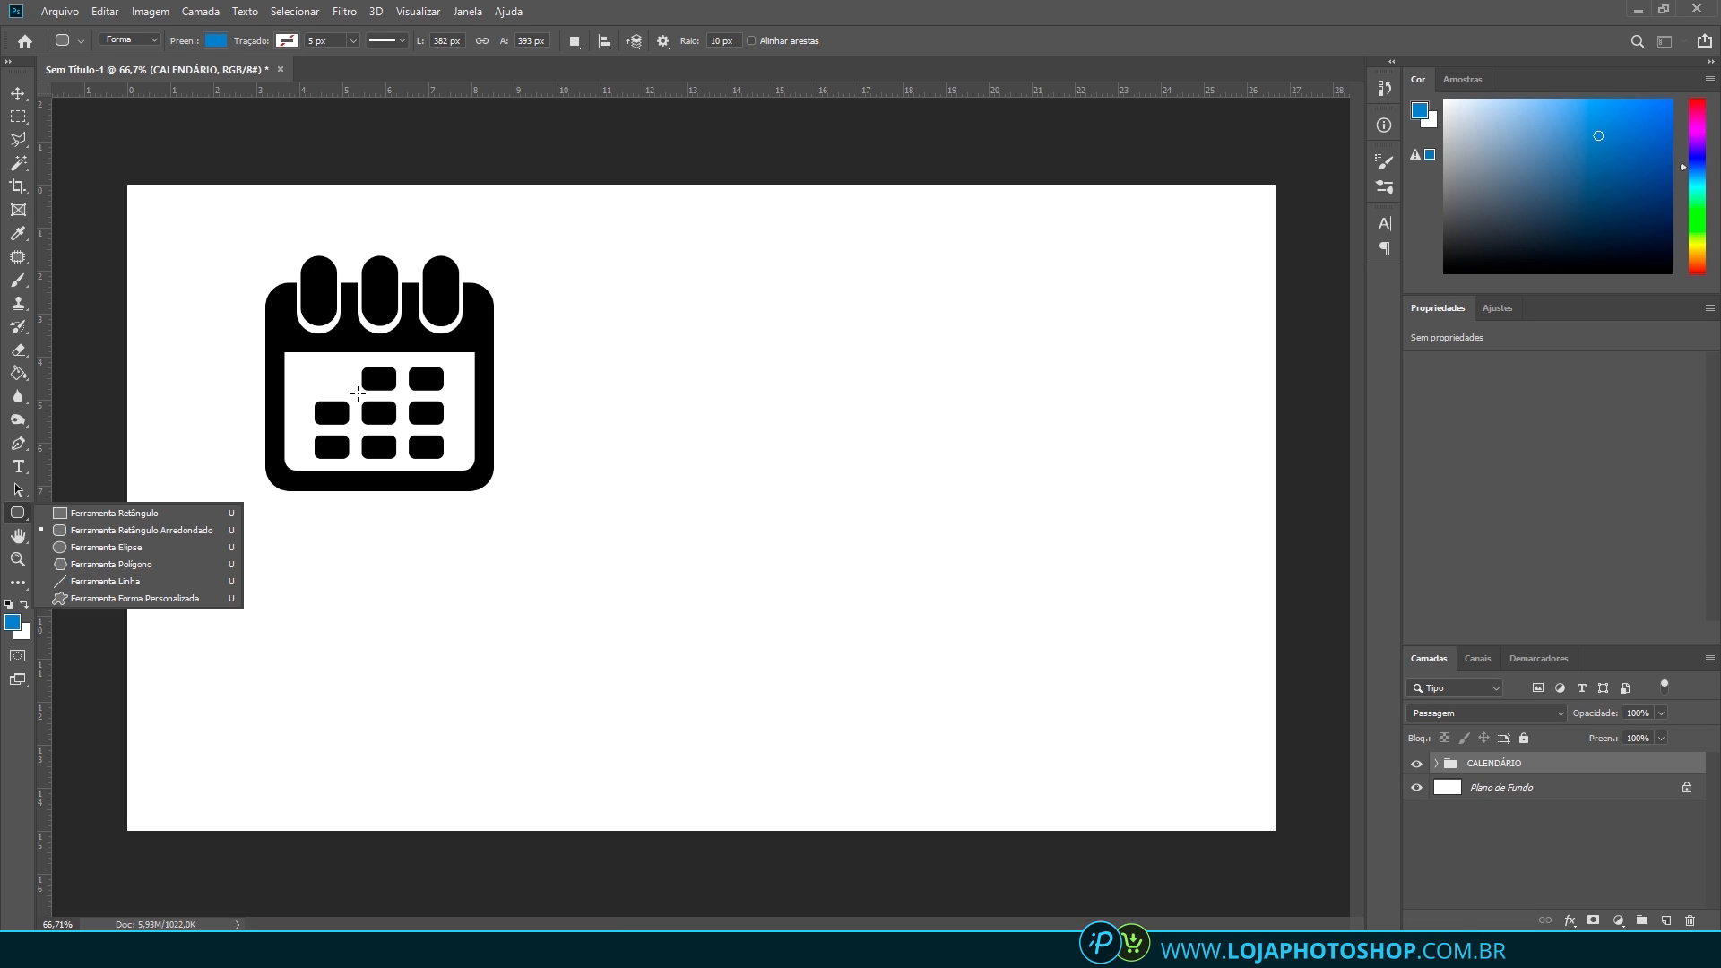
{"action": "left_click", "coordinate": [190, 545]}
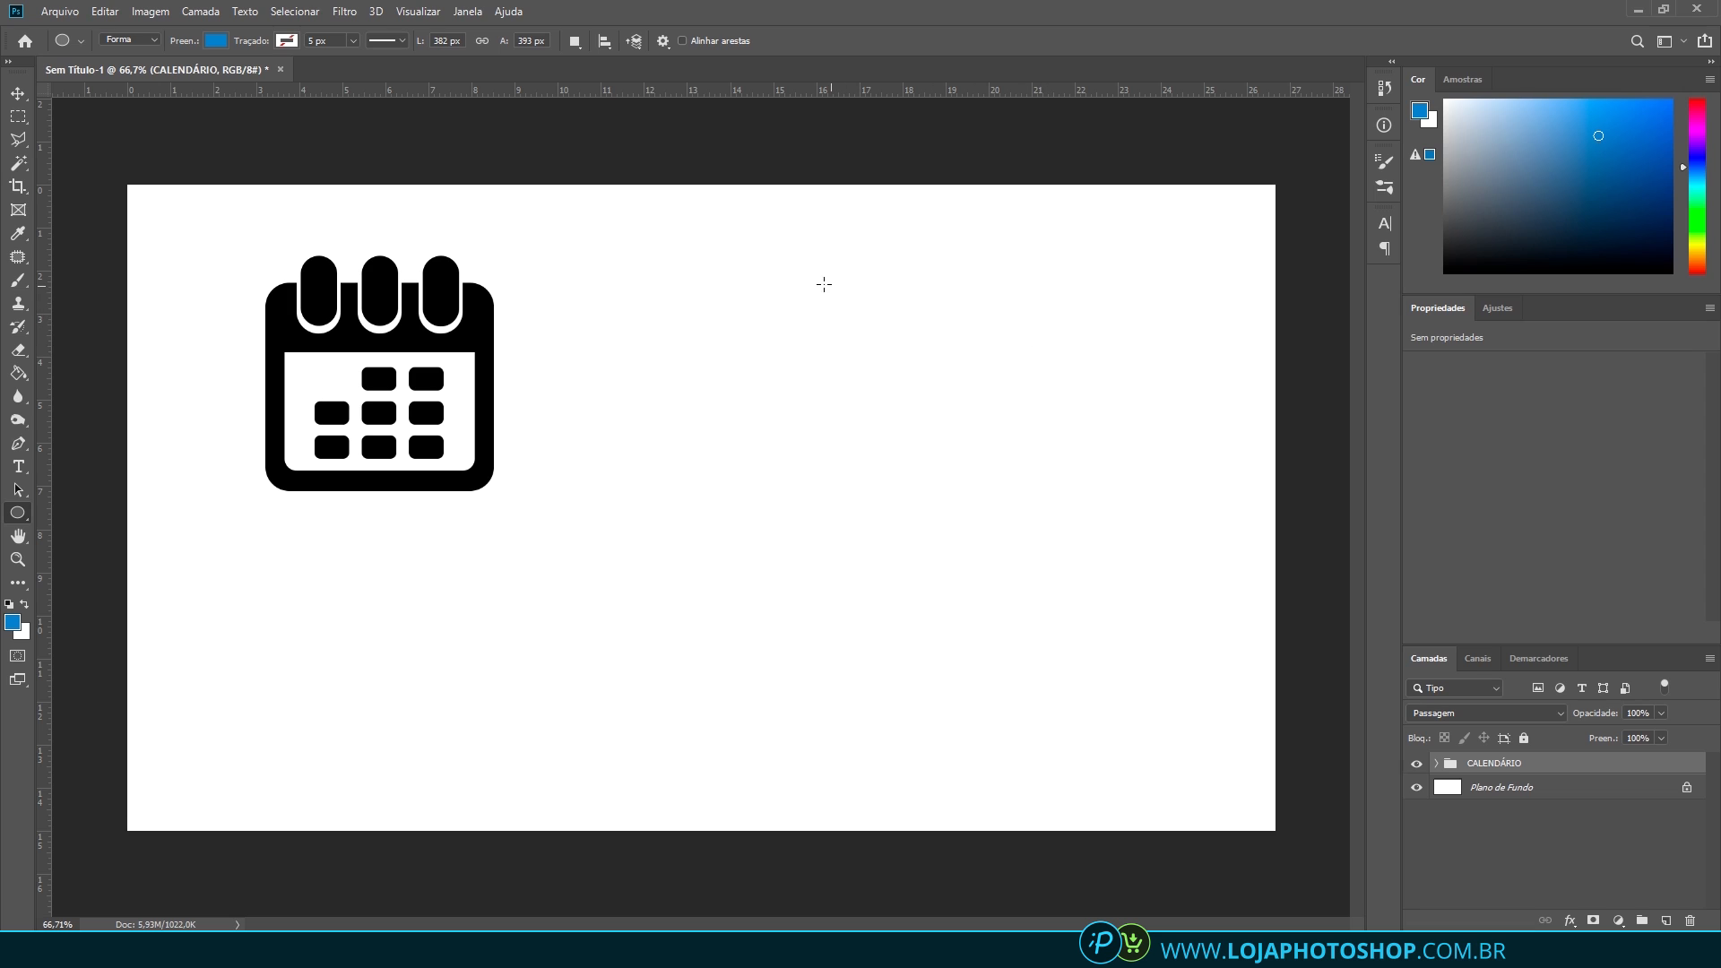
{"action": "left_click", "coordinate": [1666, 921]}
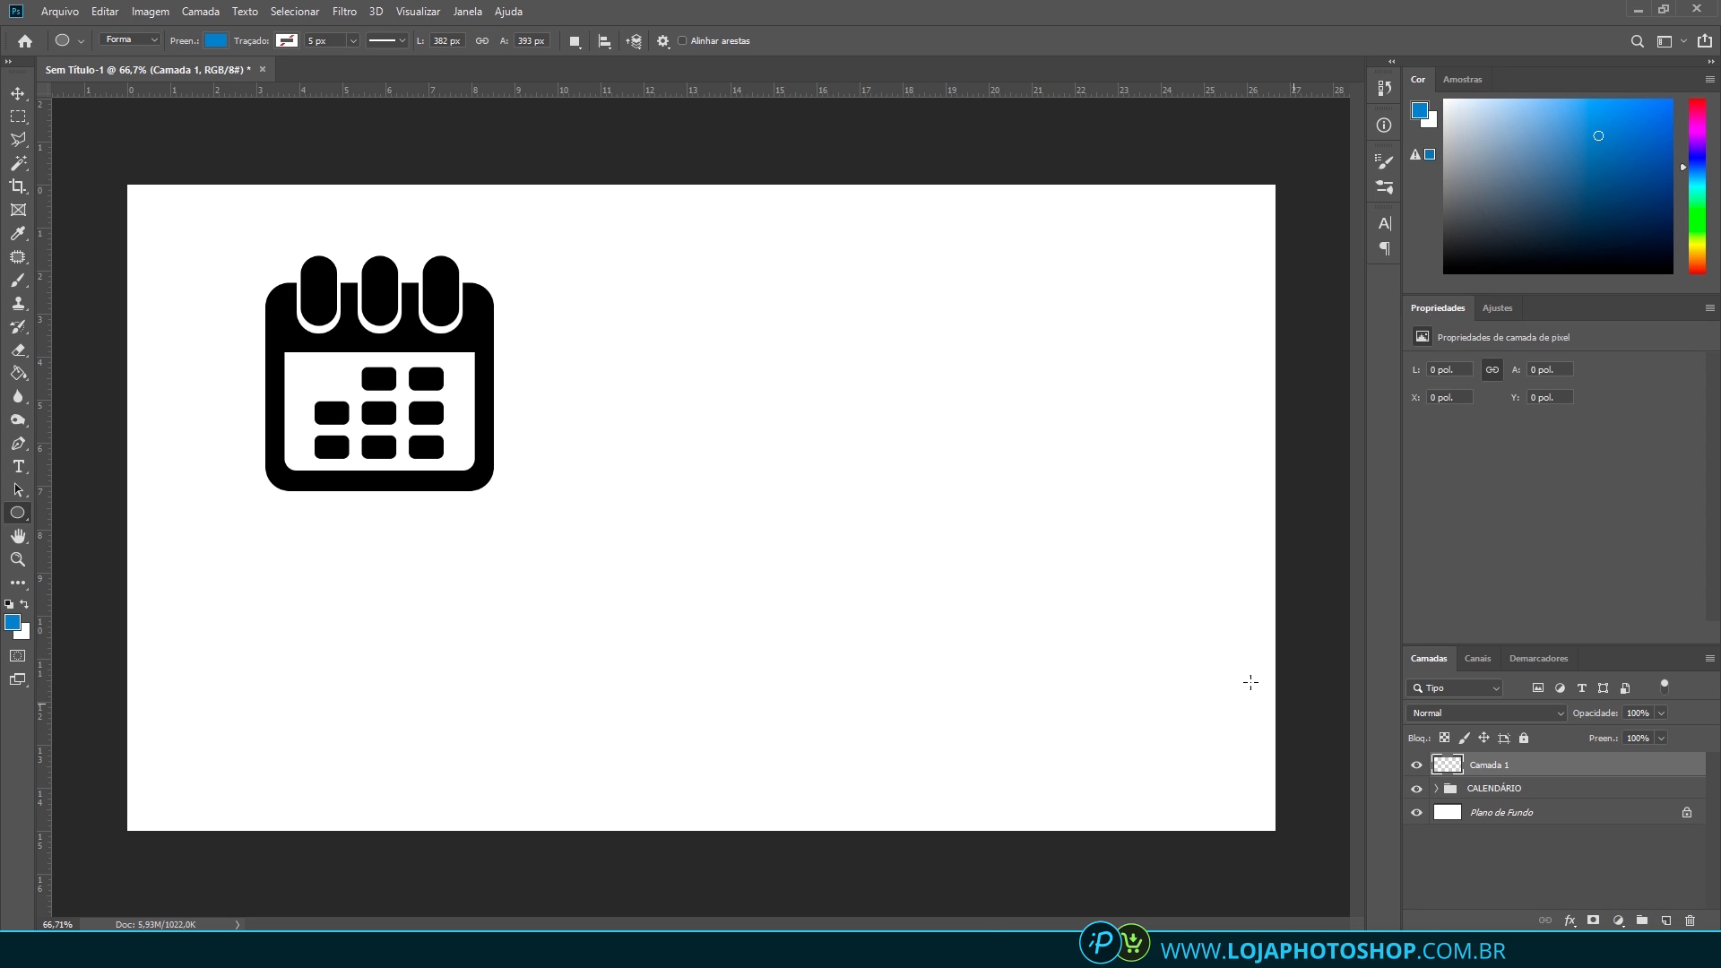
{"action": "left_click_drag", "start_coordinate": [757, 272], "coordinate": [1051, 504]}
{"action": "key", "text": "v"}
{"action": "left_click_drag", "start_coordinate": [942, 459], "coordinate": [934, 451]}
Duplicate the circle and scale the copy down to about 83.68% around its centre
{"action": "key", "text": "ctrl+j"}
{"action": "key", "text": "ctrl+t"}
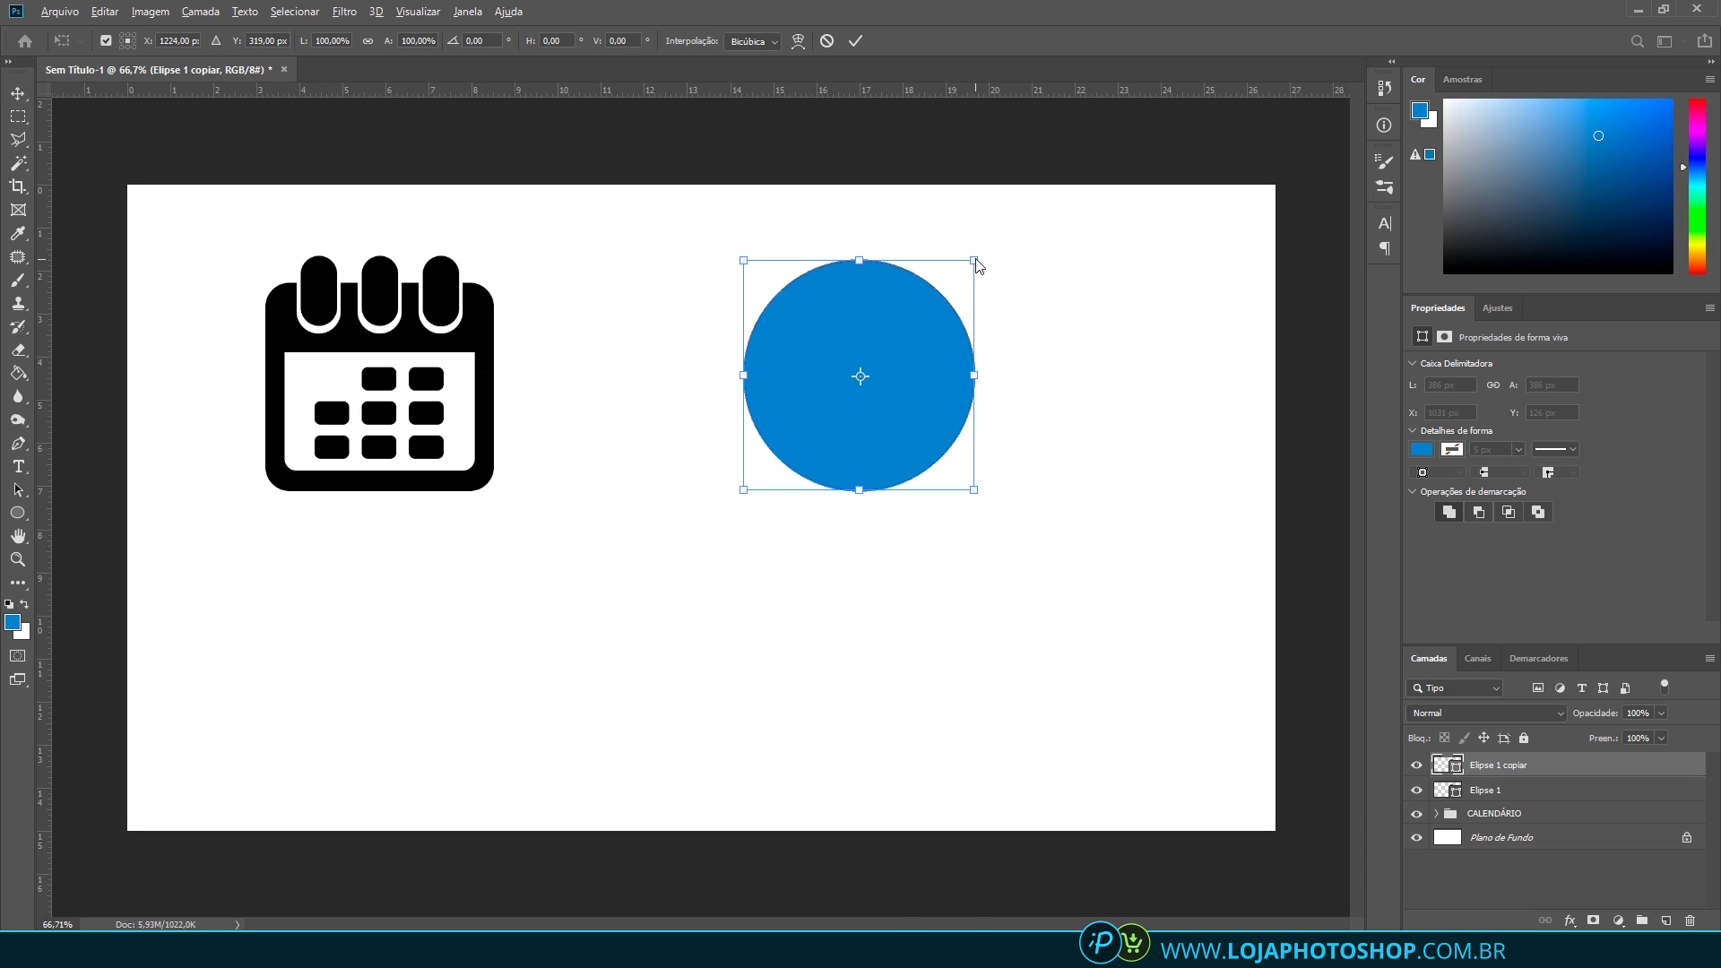
{"action": "left_click_drag", "start_coordinate": [975, 259], "coordinate": [959, 284]}
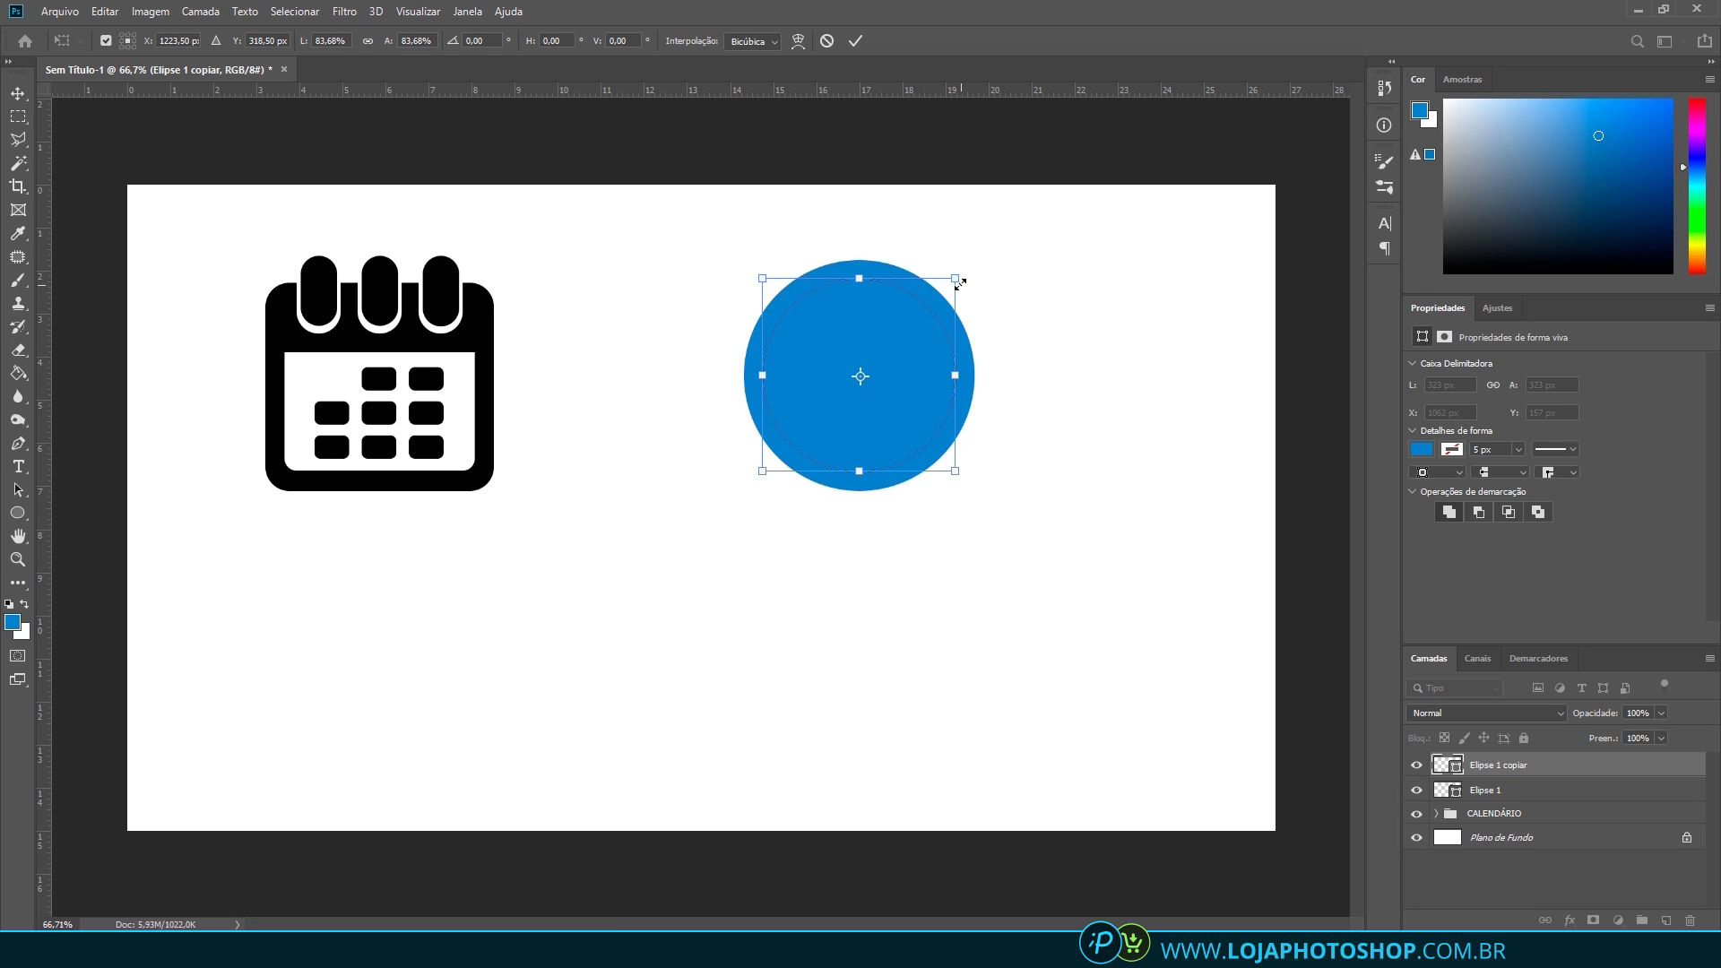
{"action": "key", "text": "Return"}
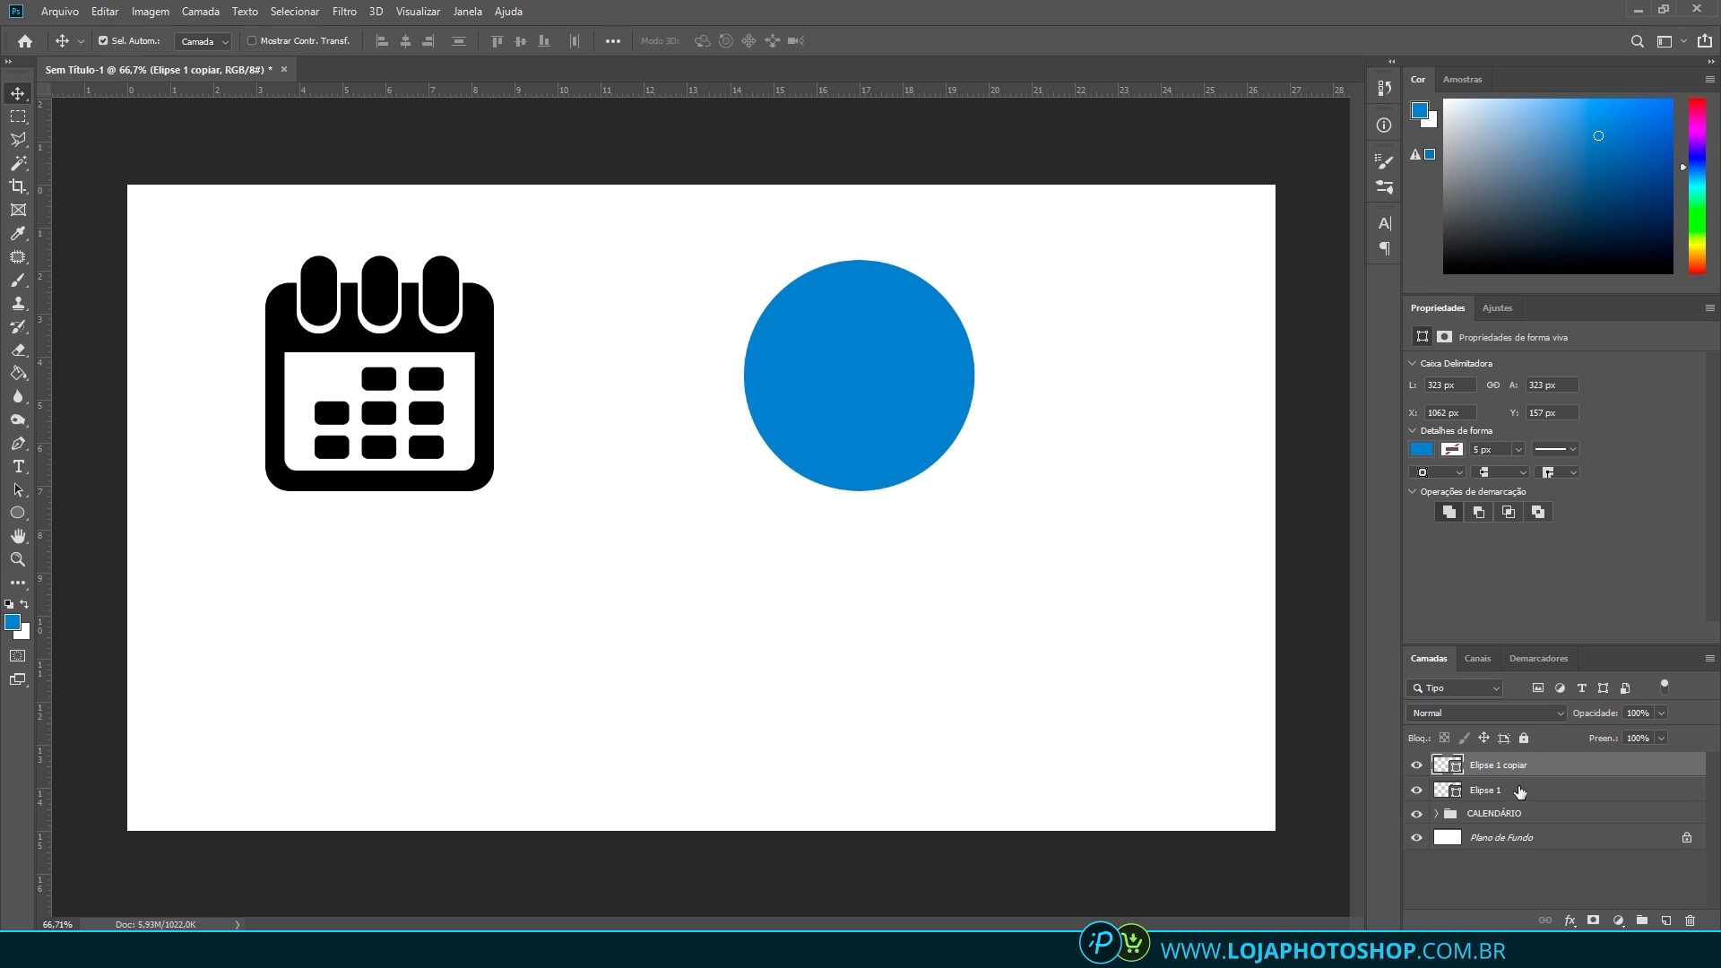
Fill the smaller circle with cyan to set it apart from the larger one
{"action": "left_click", "coordinate": [1520, 791]}
{"action": "left_click", "coordinate": [1518, 765]}
{"action": "left_click", "coordinate": [1423, 449]}
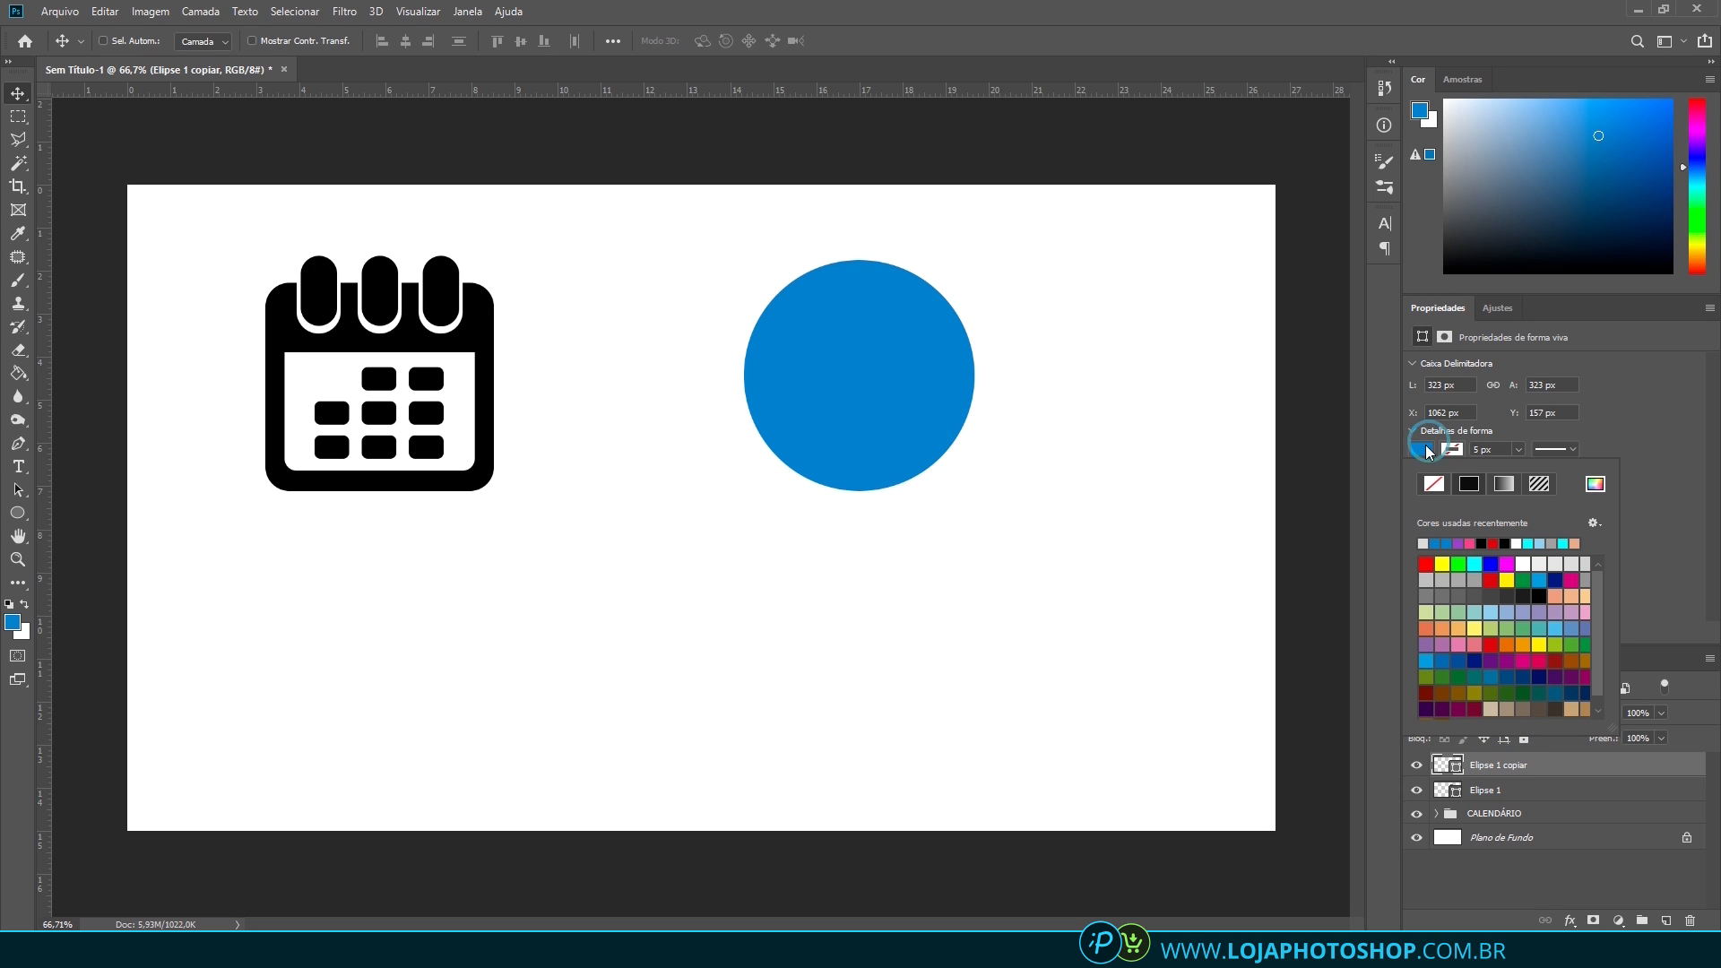
{"action": "left_click", "coordinate": [1475, 563]}
{"action": "left_click", "coordinate": [1627, 471]}
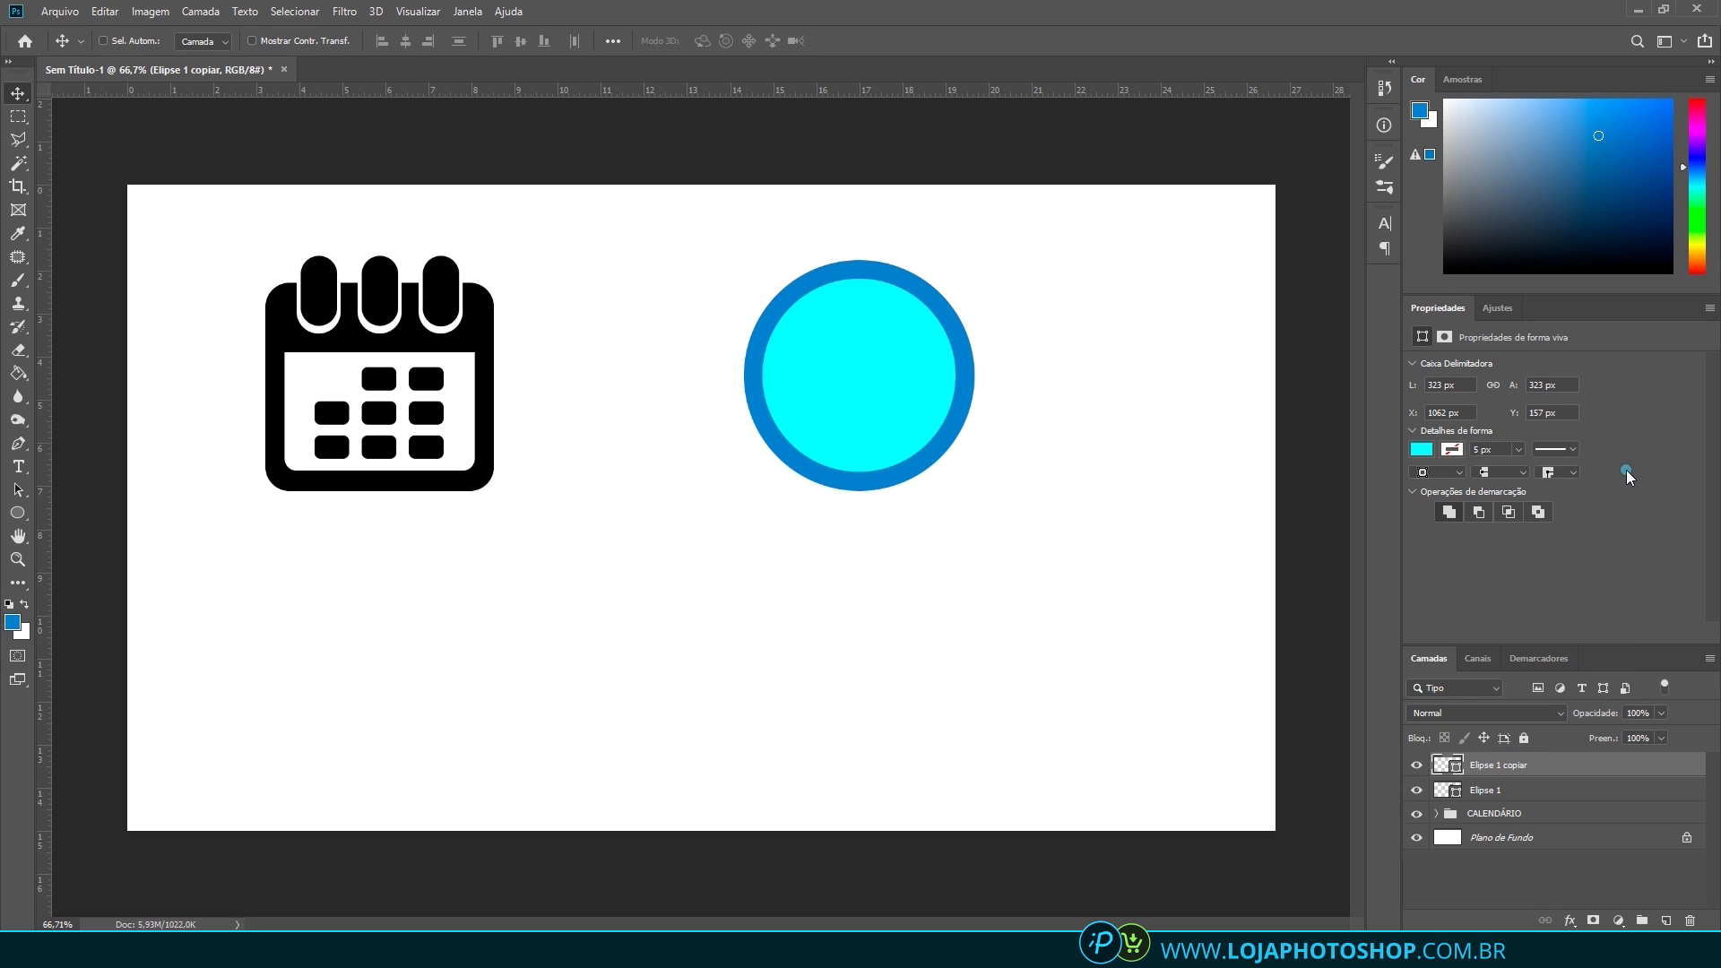
Combine the two circles into a ring by excluding their overlap and fill the ring with black
{"action": "left_click", "coordinate": [1533, 787], "text": "ctrl"}
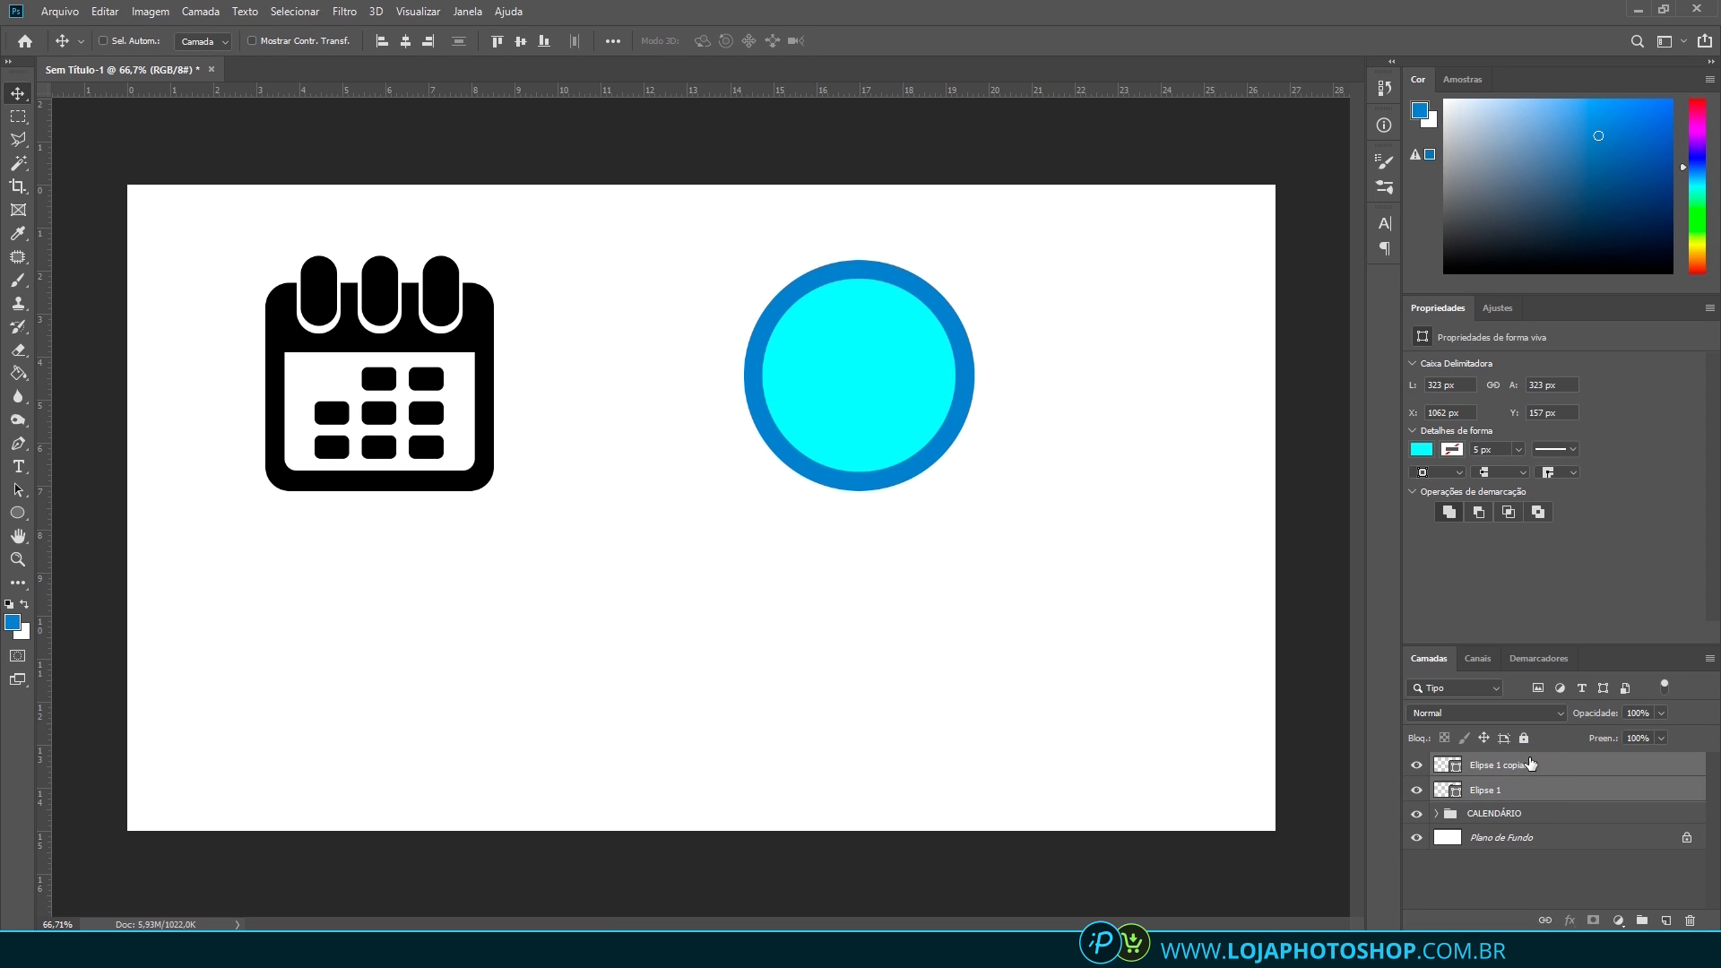
{"action": "left_click", "coordinate": [1547, 515]}
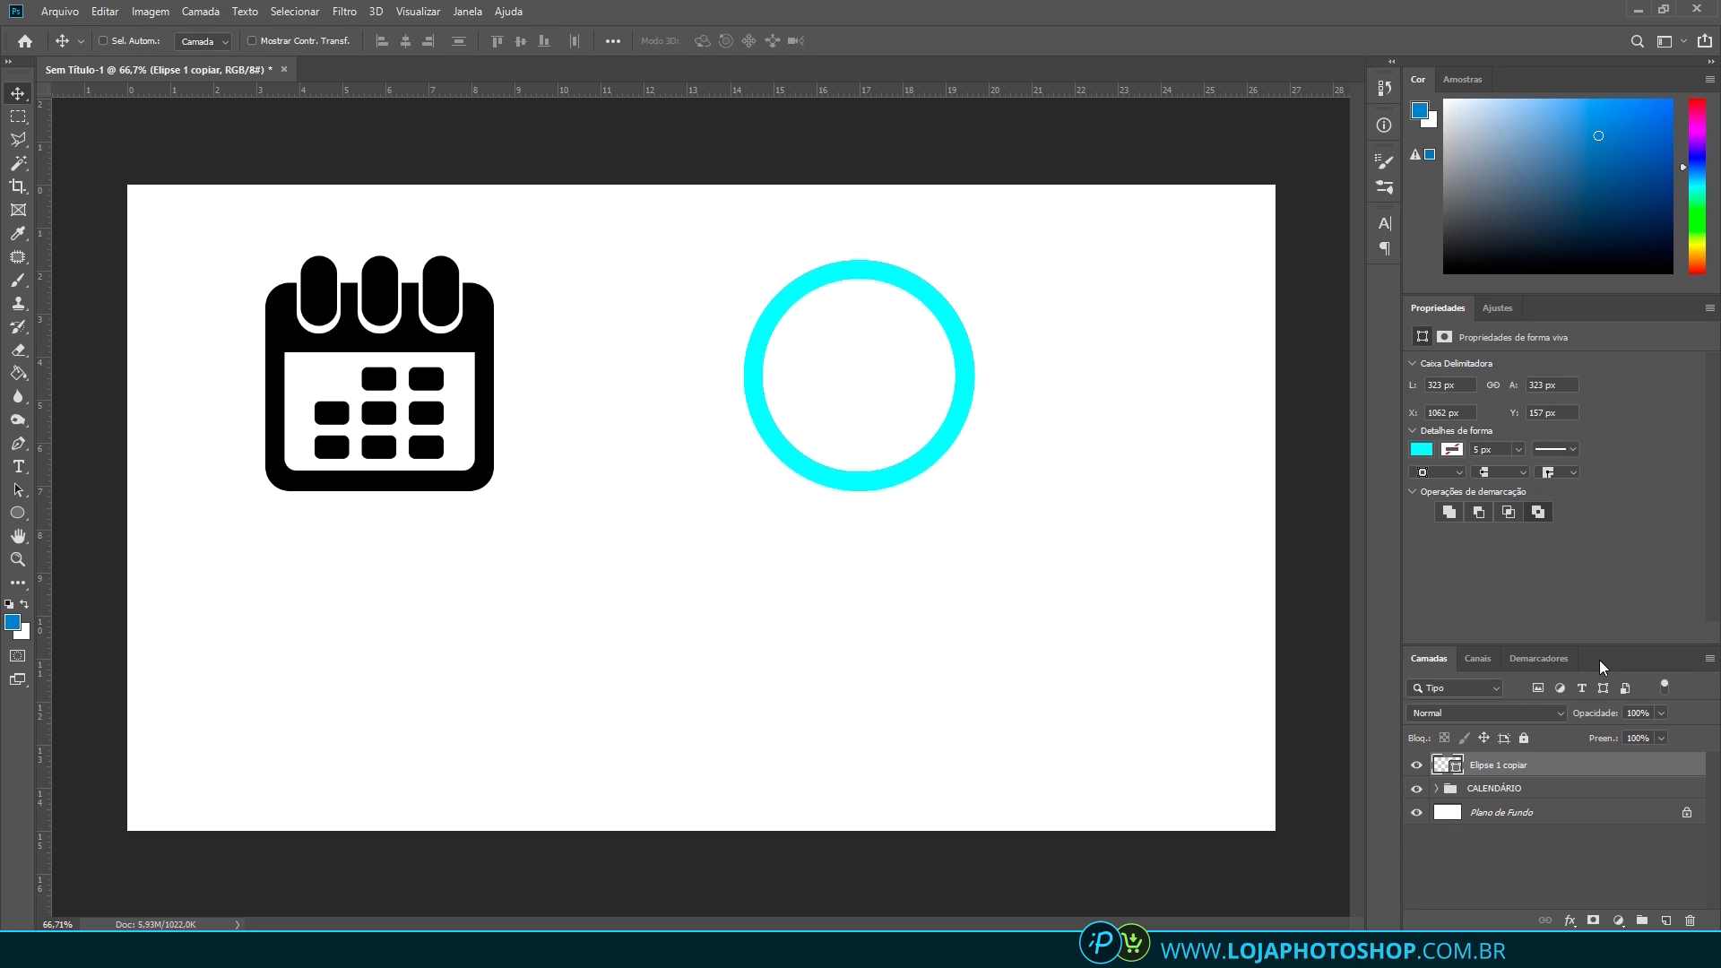
{"action": "left_click", "coordinate": [1422, 449]}
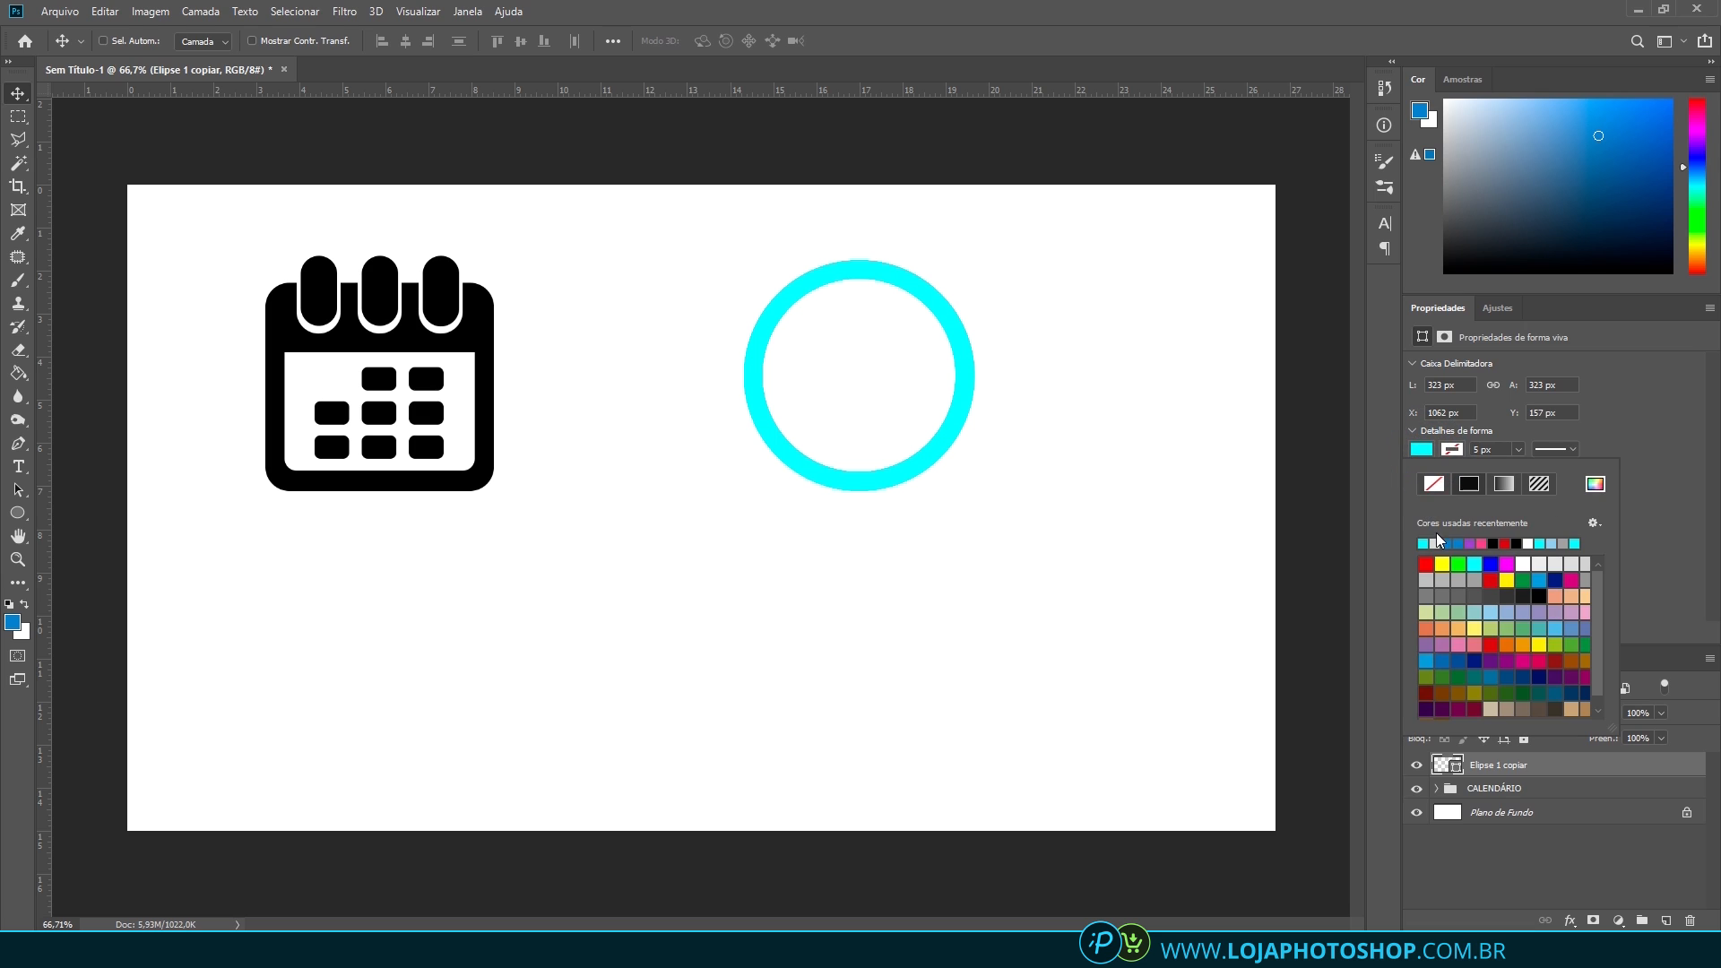
{"action": "left_click", "coordinate": [1492, 544]}
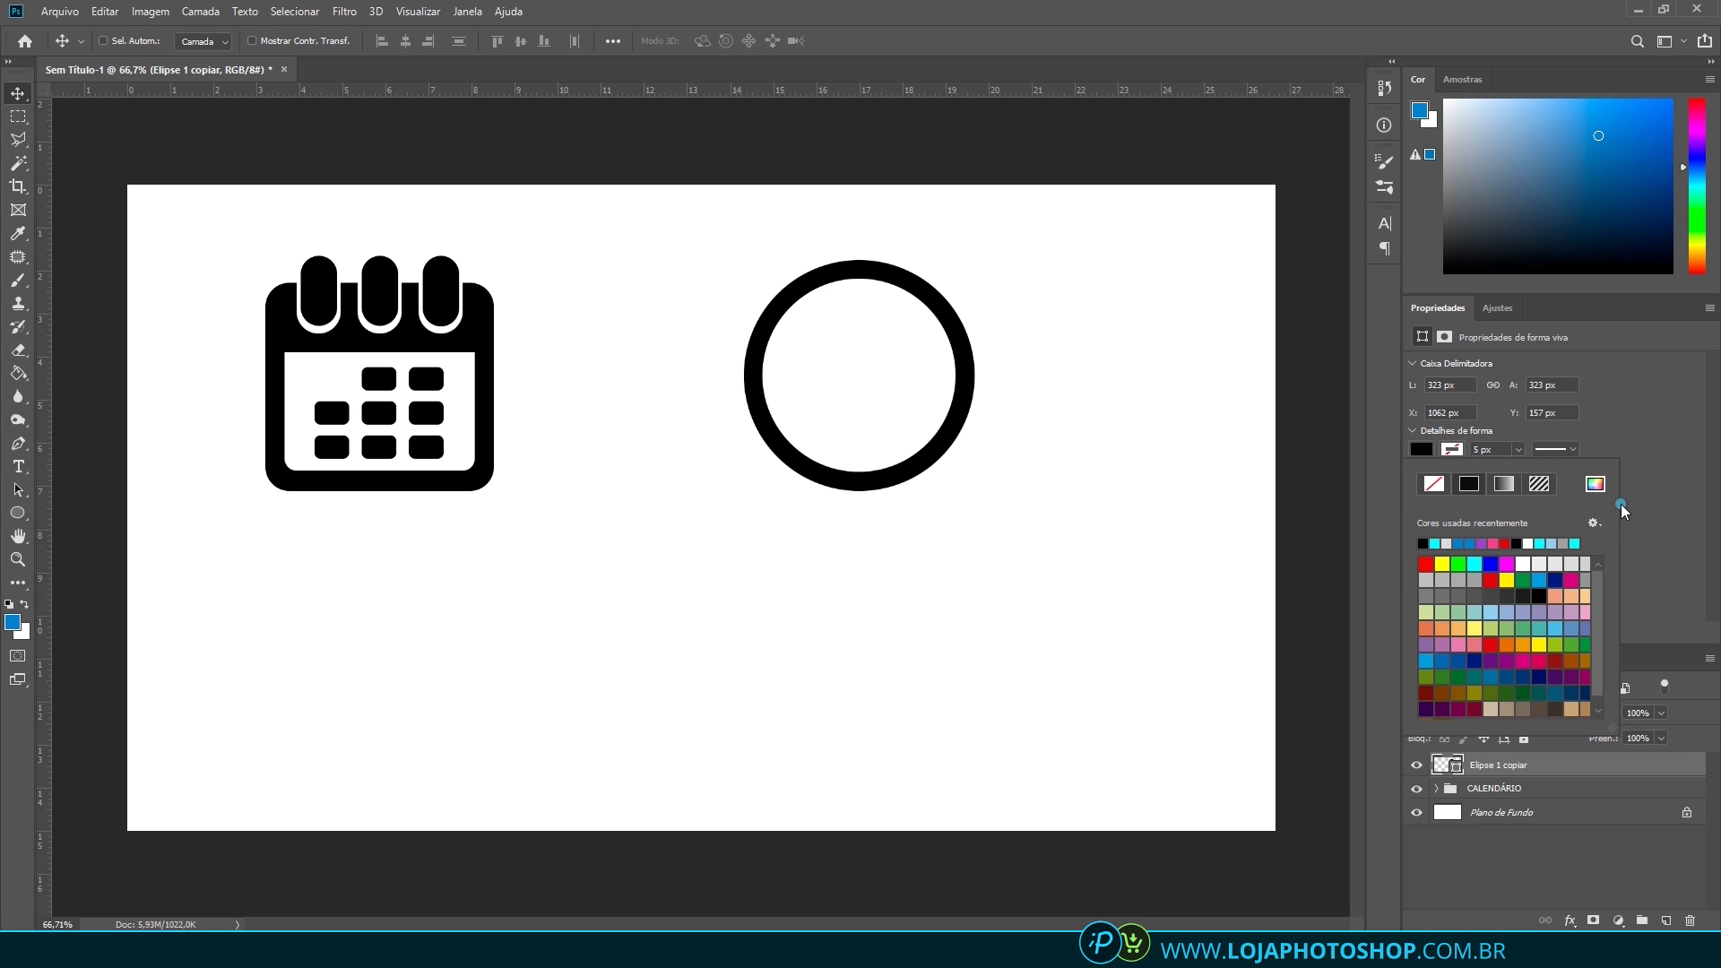
{"action": "left_click", "coordinate": [1383, 480]}
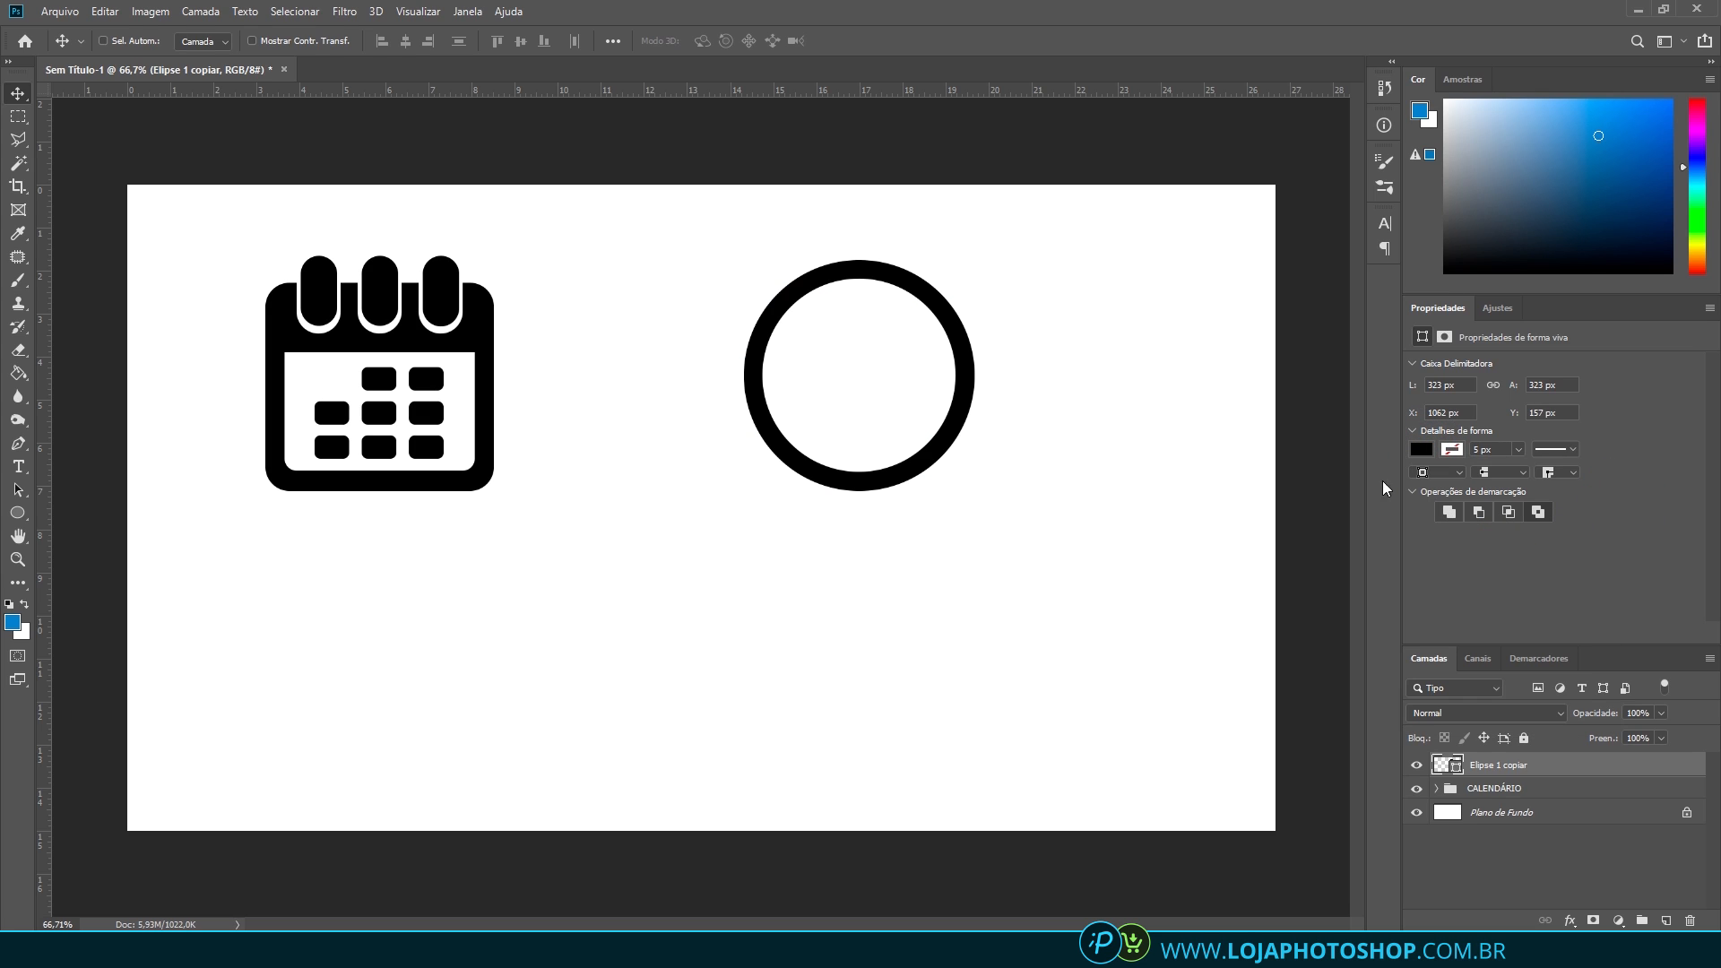
Draw an upright rounded rectangle of about 28 × 51 px and place copies at the ring's inner top, centre and bottom
{"action": "right_click", "coordinate": [17, 513]}
{"action": "left_click", "coordinate": [89, 529]}
{"action": "scroll", "coordinate": [880, 412], "scroll_direction": "up", "scroll_amount": 3}
{"action": "left_click_drag", "start_coordinate": [811, 474], "coordinate": [836, 338]}
{"action": "key", "text": "v"}
Rotate the centre rounded rectangle 90° clockwise and place copies of it at the ring's inner left and right edges
{"action": "key", "text": "ctrl+t"}
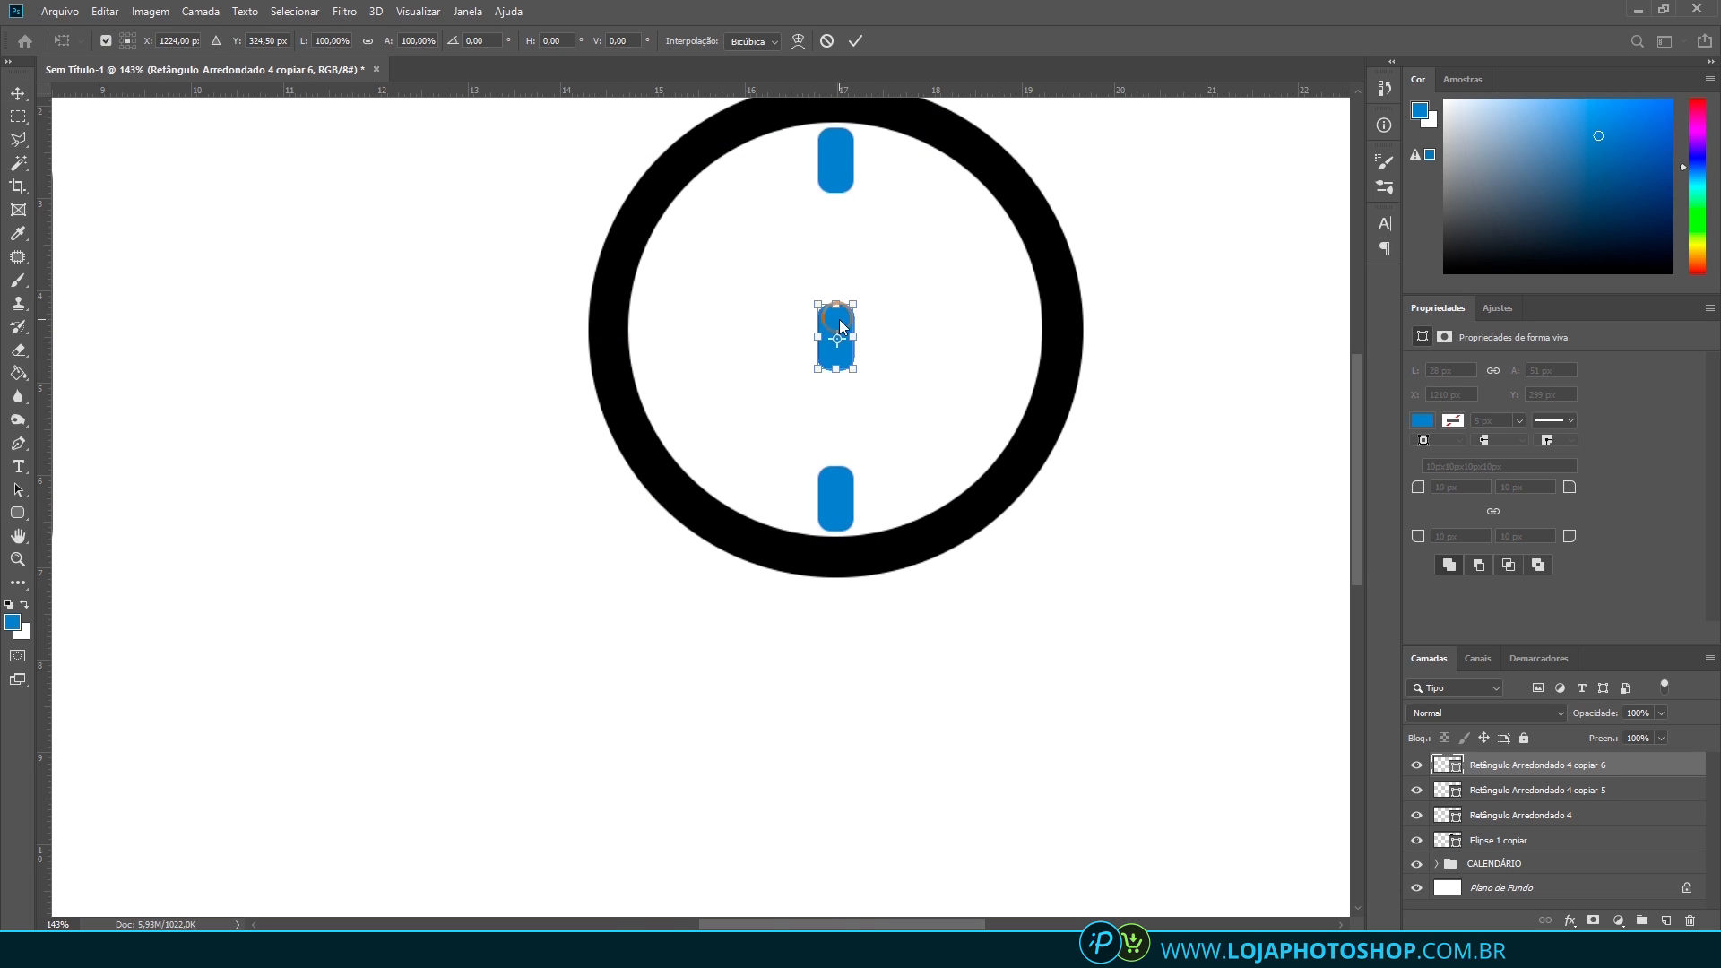
{"action": "right_click", "coordinate": [840, 320]}
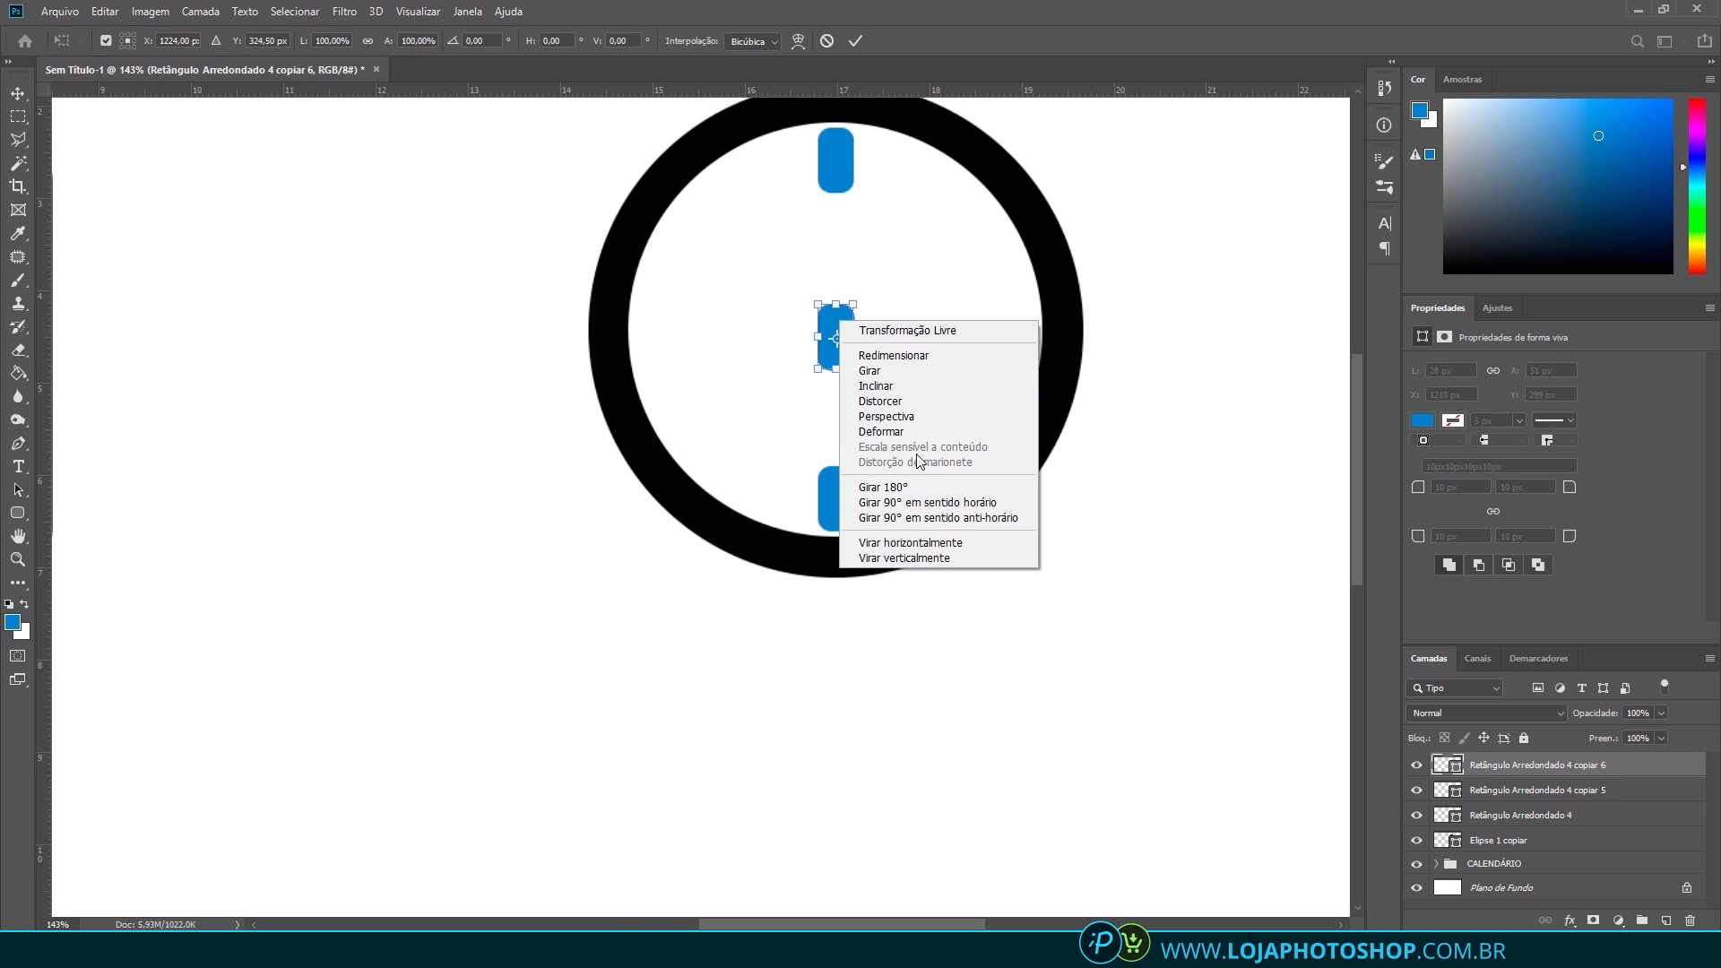
{"action": "left_click", "coordinate": [938, 503]}
{"action": "left_click_drag", "start_coordinate": [852, 328], "coordinate": [1020, 339]}
{"action": "key", "text": "Return"}
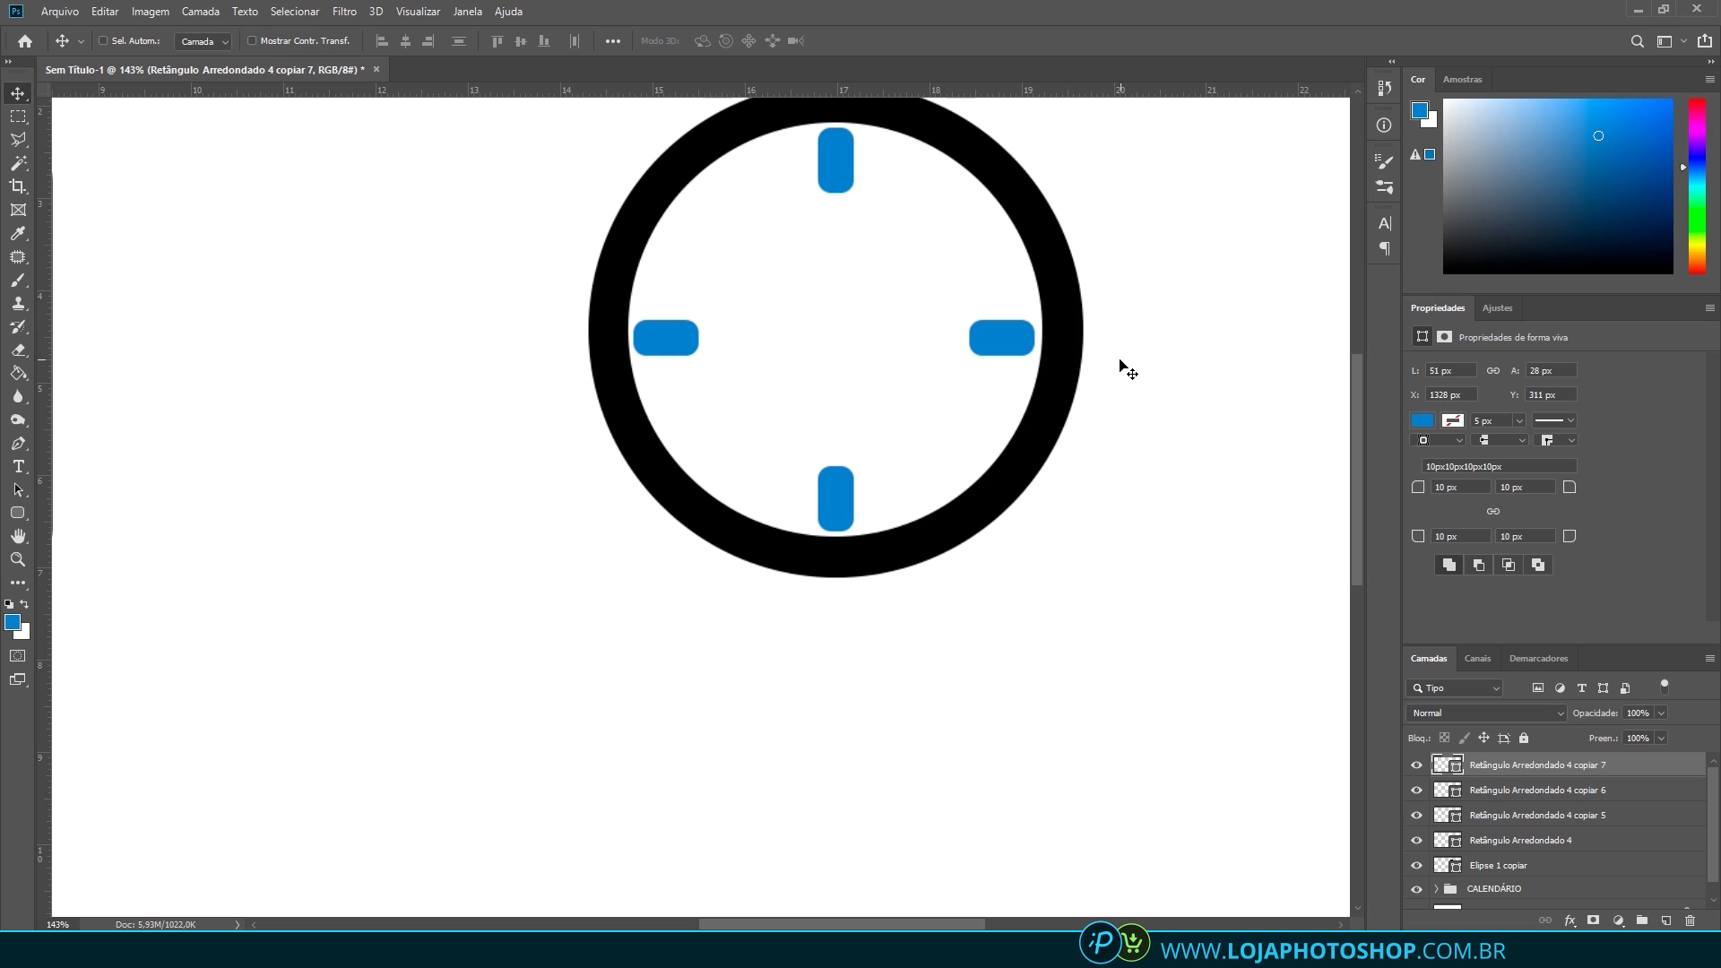
{"action": "key", "text": "Right"}
{"action": "key", "text": "Right"}
Draw a dot about 45 px across with the Ellipse tool and centre it in the ring
{"action": "right_click", "coordinate": [17, 513]}
{"action": "left_click", "coordinate": [85, 542]}
{"action": "key", "text": "v"}
{"action": "mouse_move", "coordinate": [807, 317]}
{"action": "left_mouse_down"}
{"action": "mouse_move", "coordinate": [847, 358]}
{"action": "mouse_move", "coordinate": [848, 336]}
{"action": "left_mouse_up"}
{"action": "key", "text": "ctrl+0"}
{"action": "left_click", "coordinate": [788, 366], "text": "ctrl+shift"}
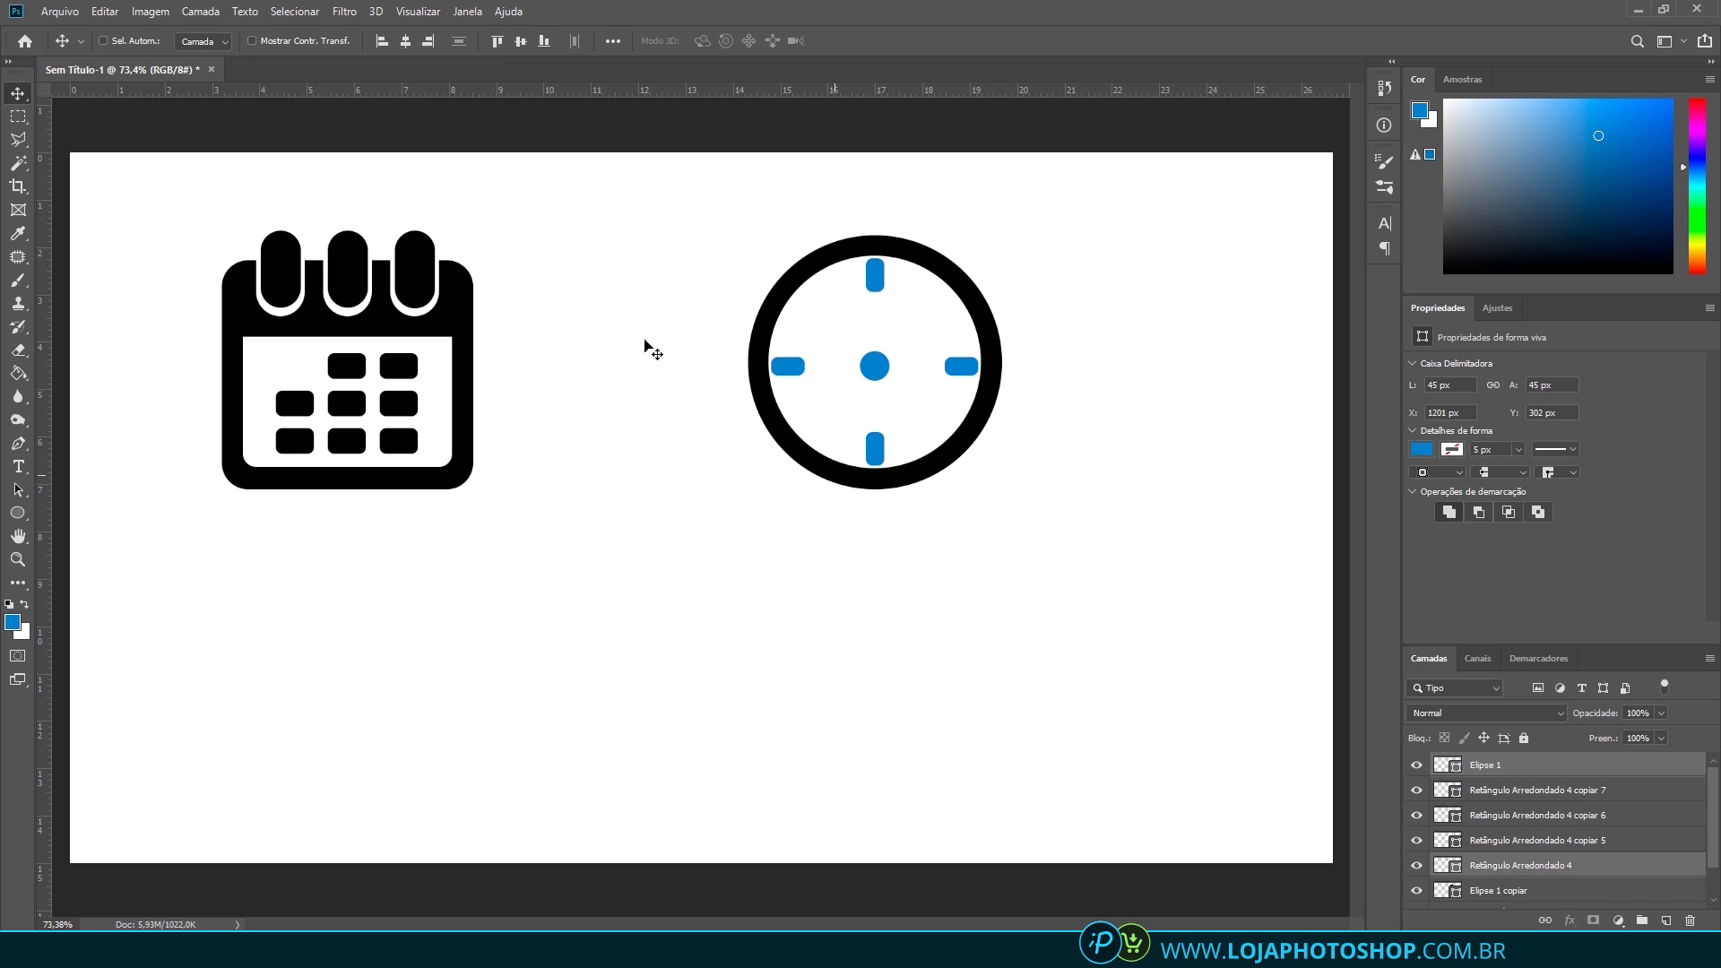
Centre the left and right marks vertically on the ring and fill all four marks and the dot with black
{"action": "left_click", "coordinate": [1417, 840]}
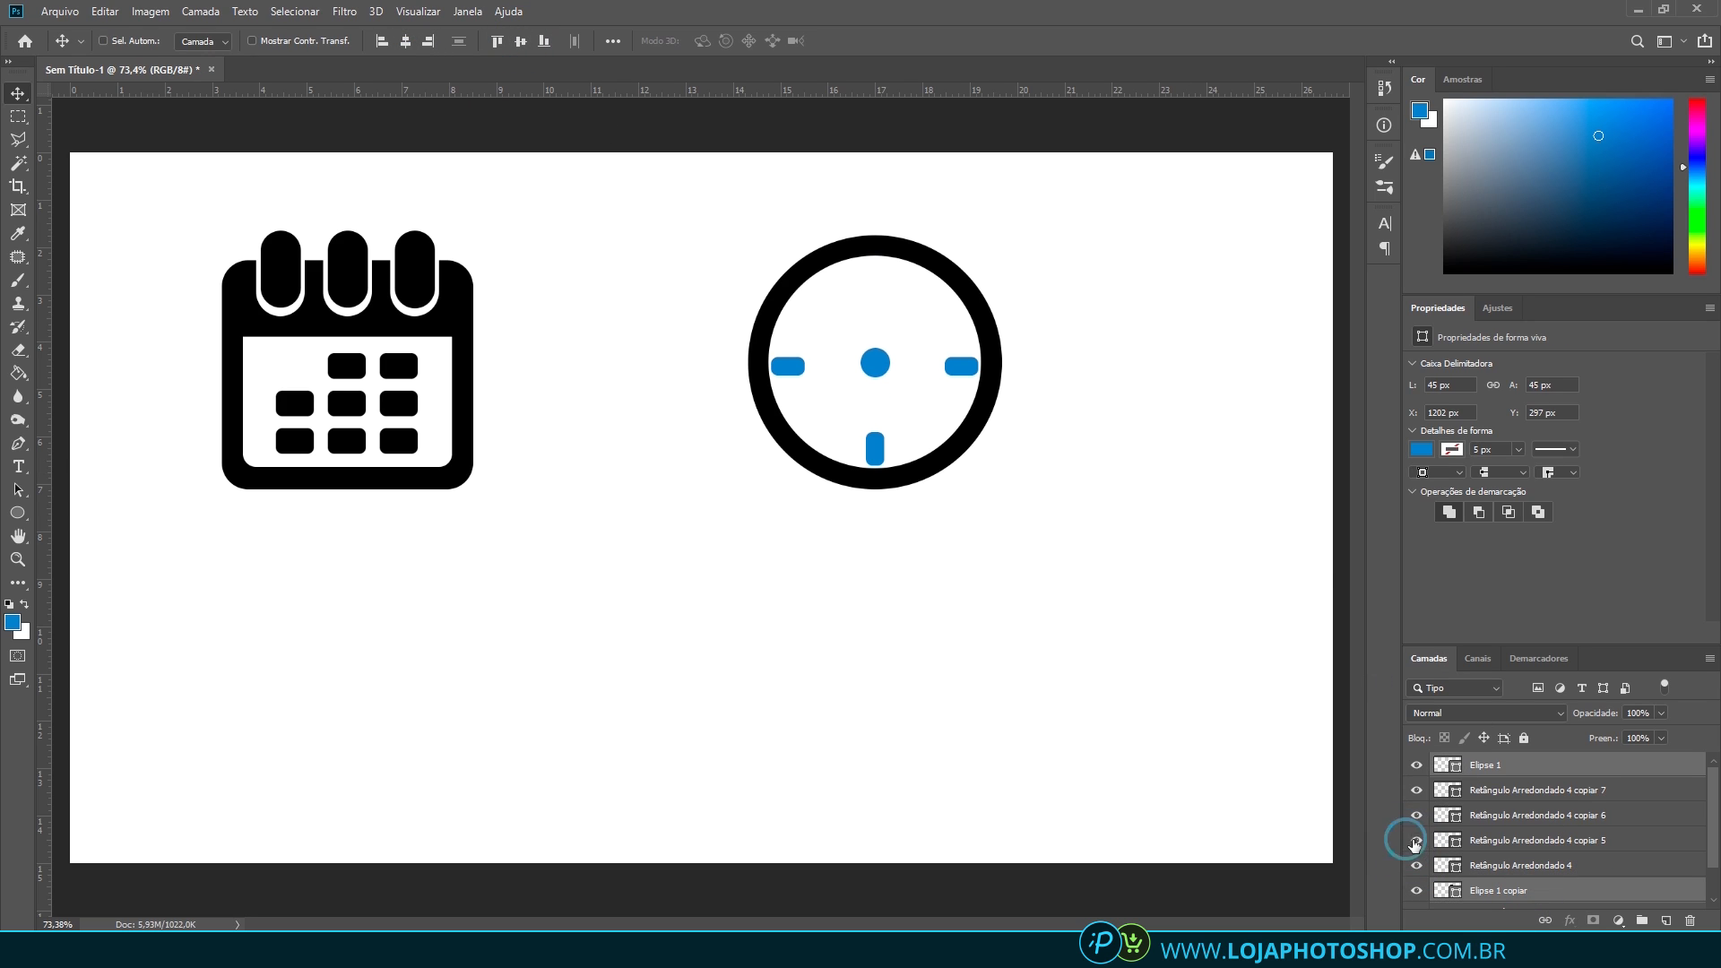
{"action": "left_click", "coordinate": [1417, 841]}
{"action": "left_click", "coordinate": [1508, 792]}
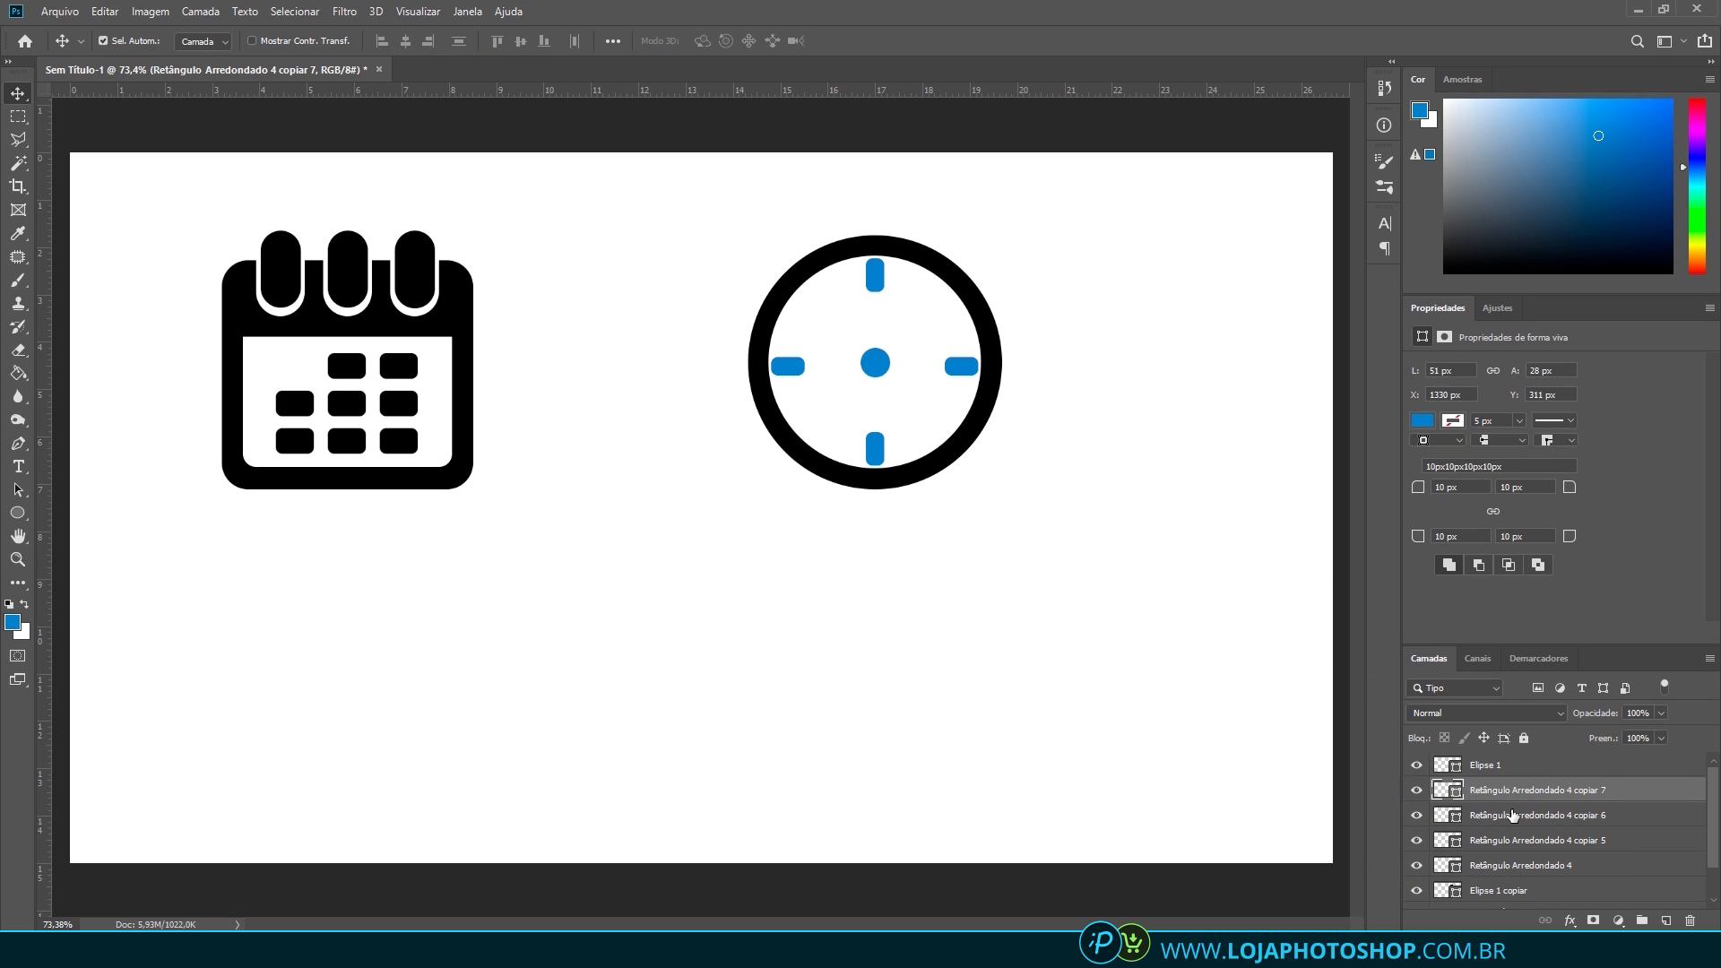
{"action": "left_click", "coordinate": [1514, 815], "text": "shift"}
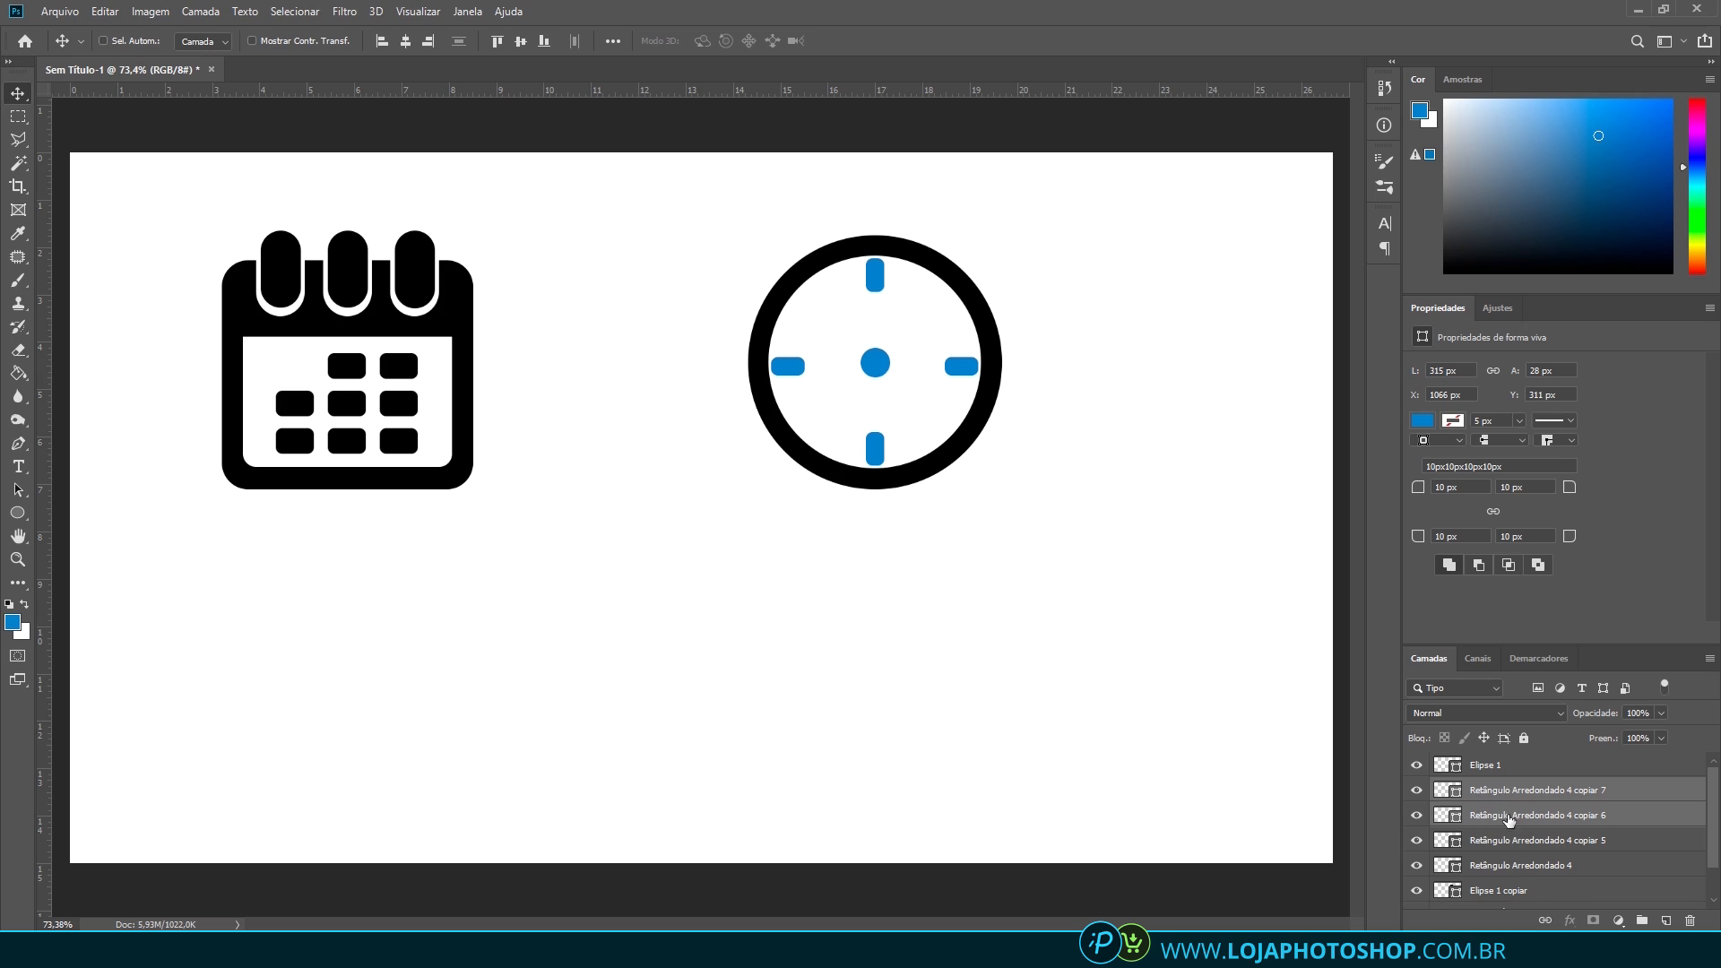
{"action": "left_click", "coordinate": [1523, 890], "text": "ctrl"}
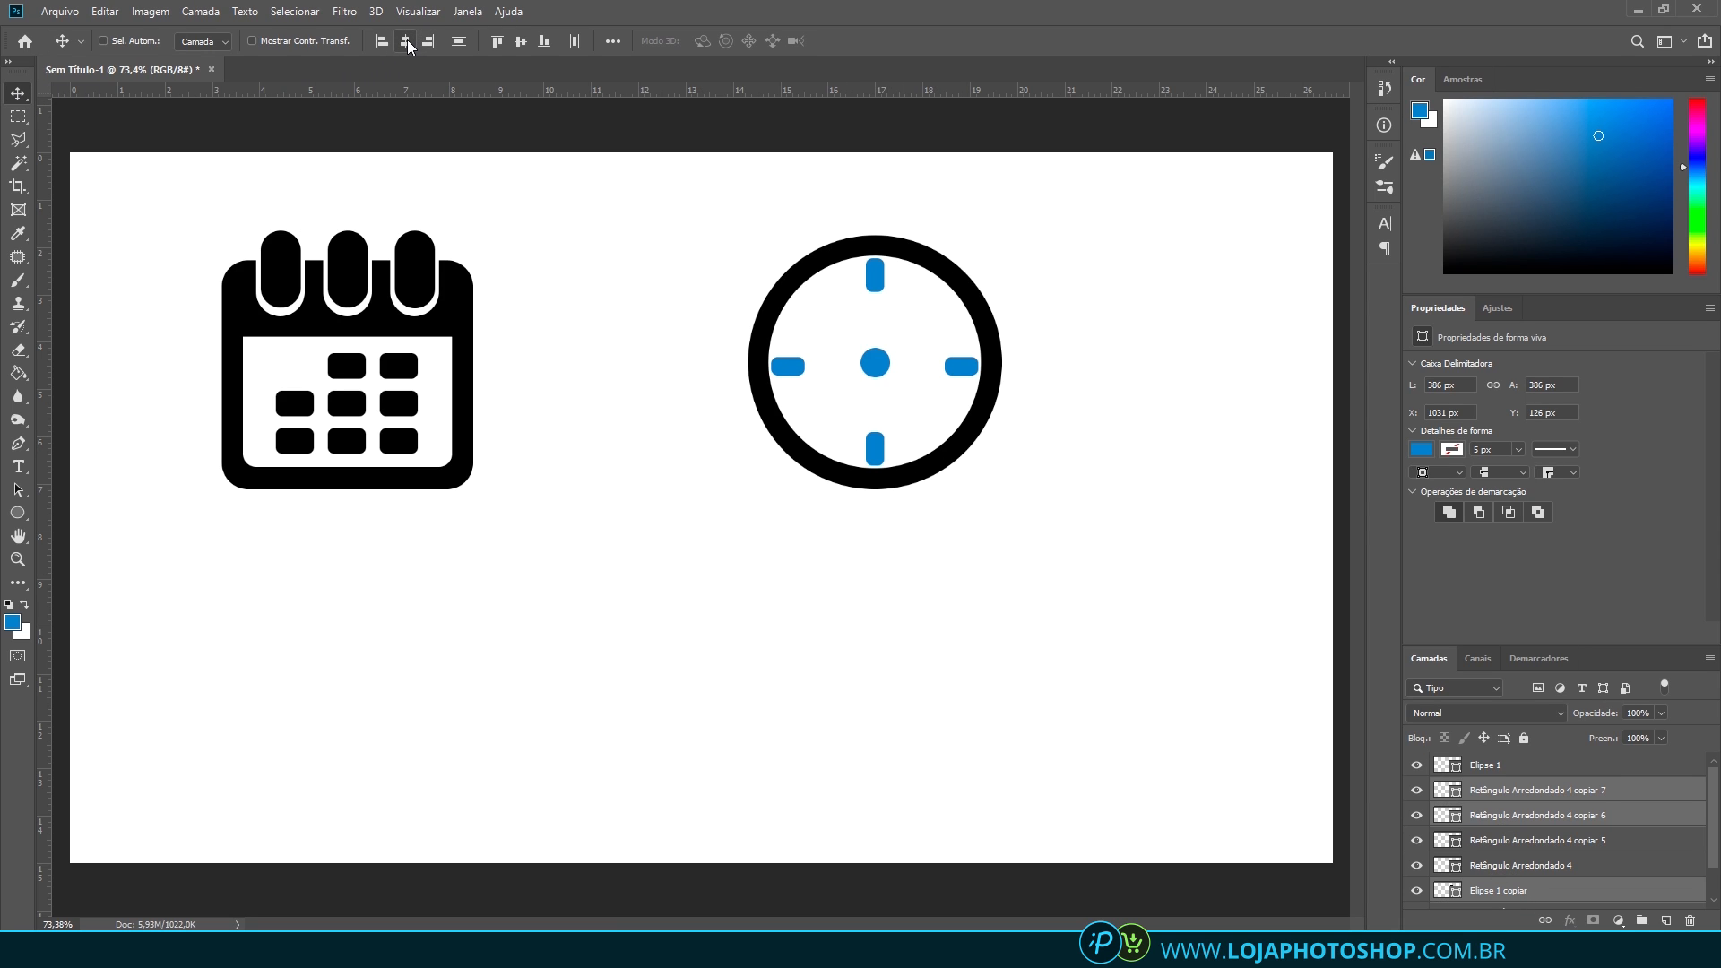
{"action": "left_click", "coordinate": [519, 42]}
{"action": "left_click", "coordinate": [1542, 794]}
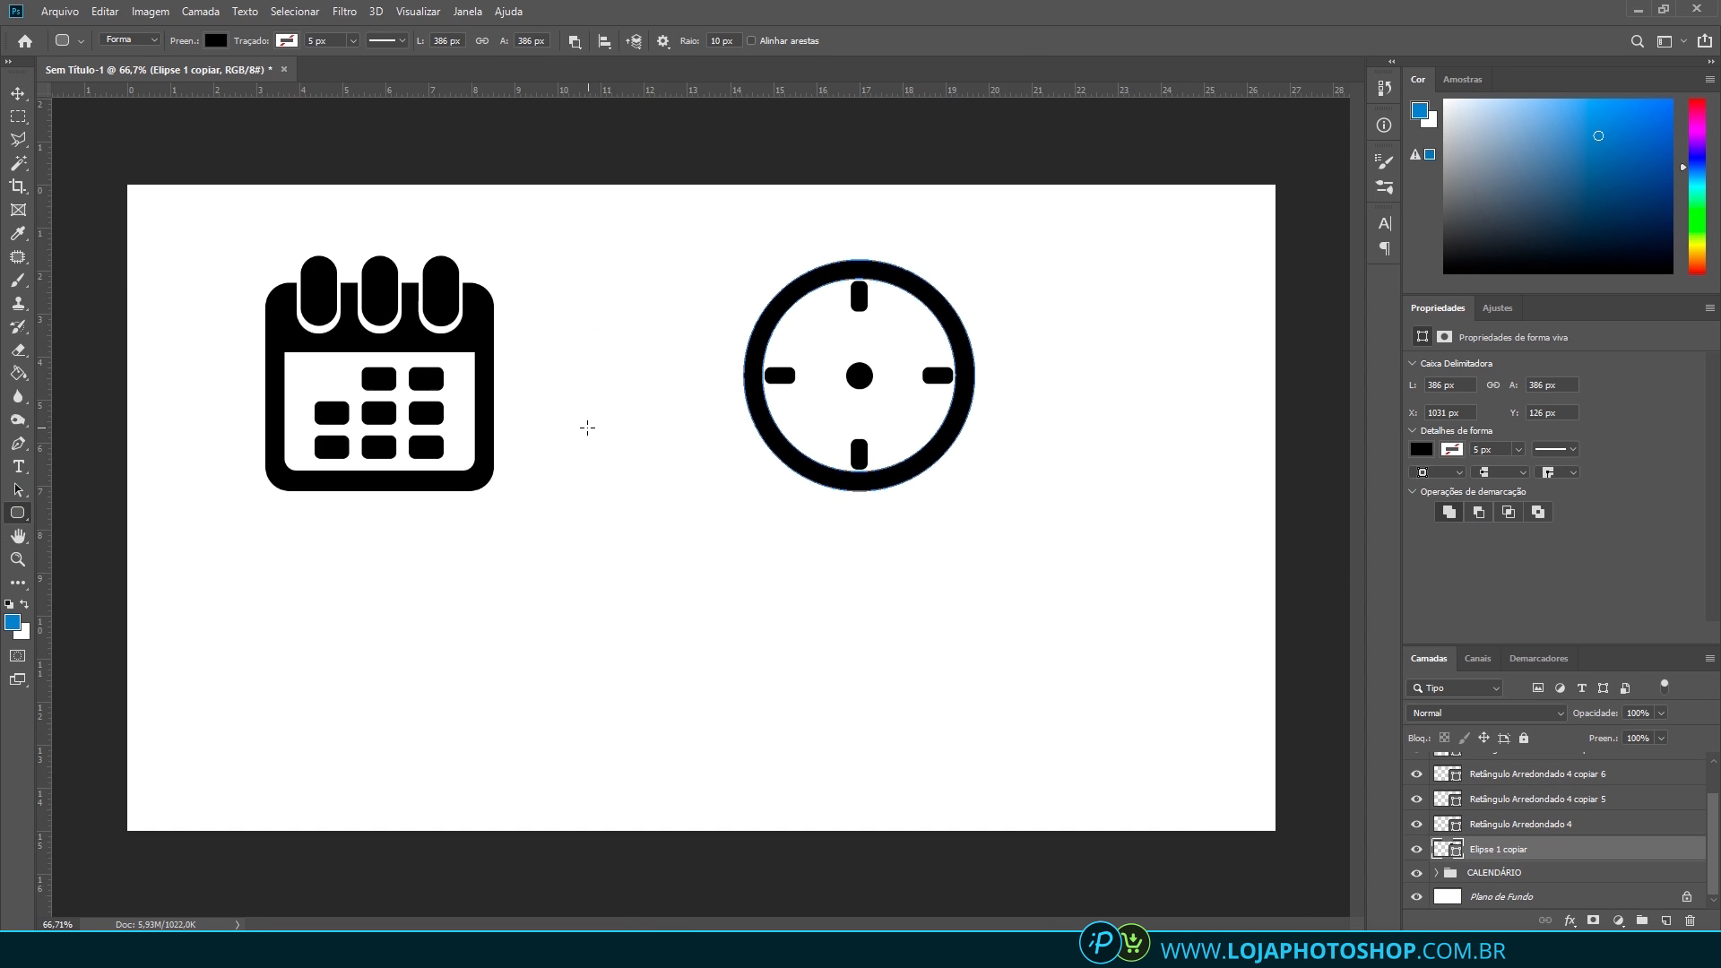
Draw a rounded rectangle about 38 × 100 px between the calendar and clock, and make a copy stretched to about 134 px tall
{"action": "left_click_drag", "start_coordinate": [548, 355], "coordinate": [633, 393]}
{"action": "scroll", "coordinate": [566, 399], "scroll_direction": "up", "scroll_amount": 2}
{"action": "key", "text": "v"}
{"action": "key", "text": "ctrl+t"}
{"action": "left_click_drag", "start_coordinate": [631, 335], "coordinate": [631, 297]}
{"action": "key", "text": "Return"}
Taper the upper end of the taller rectangle with a Perspective transform to form a clock hand
{"action": "key", "text": "ctrl+t"}
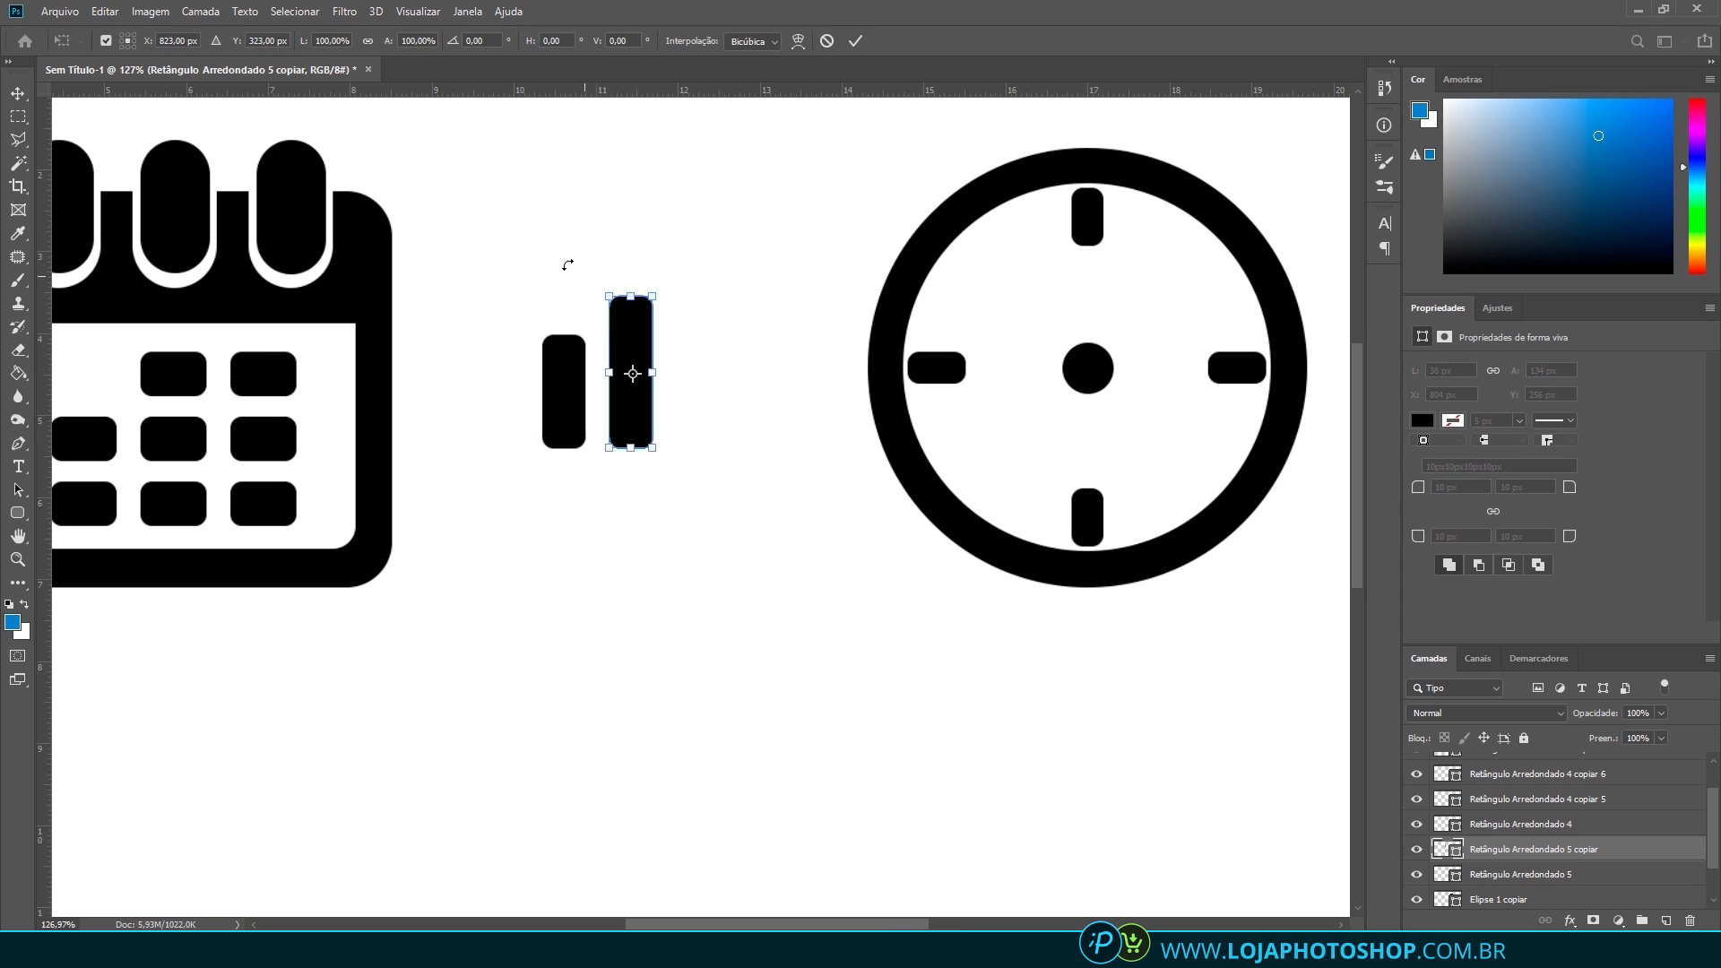
{"action": "left_click", "coordinate": [150, 12]}
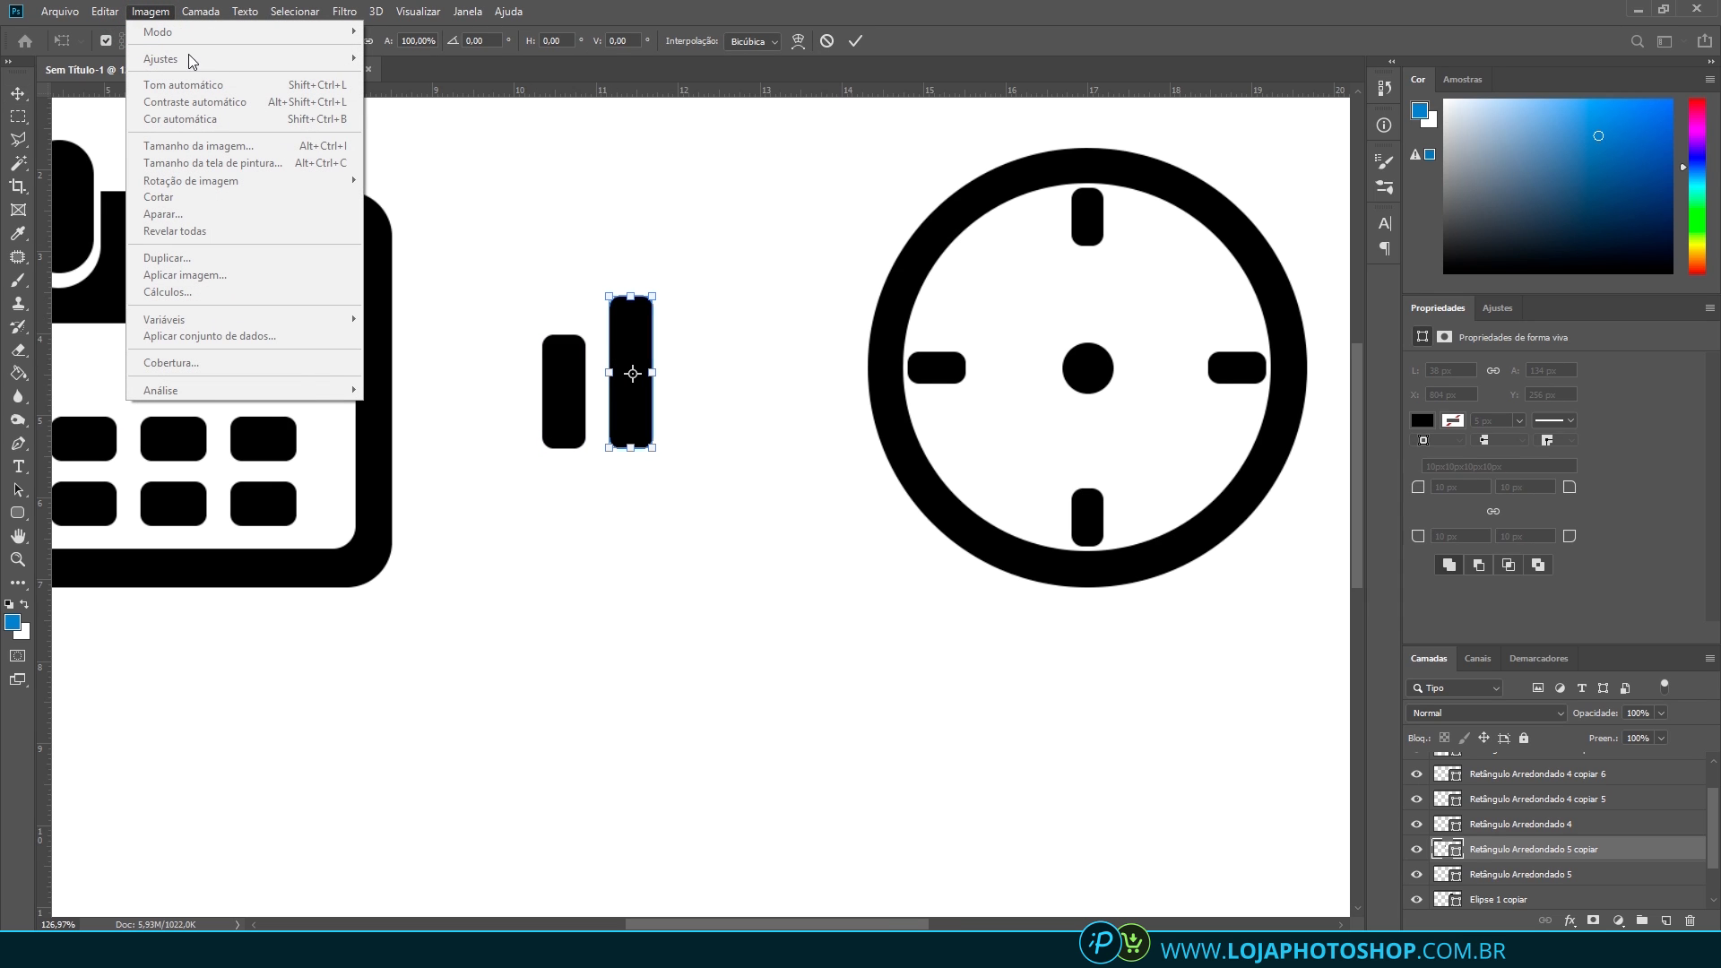
{"action": "mouse_move", "coordinate": [101, 18]}
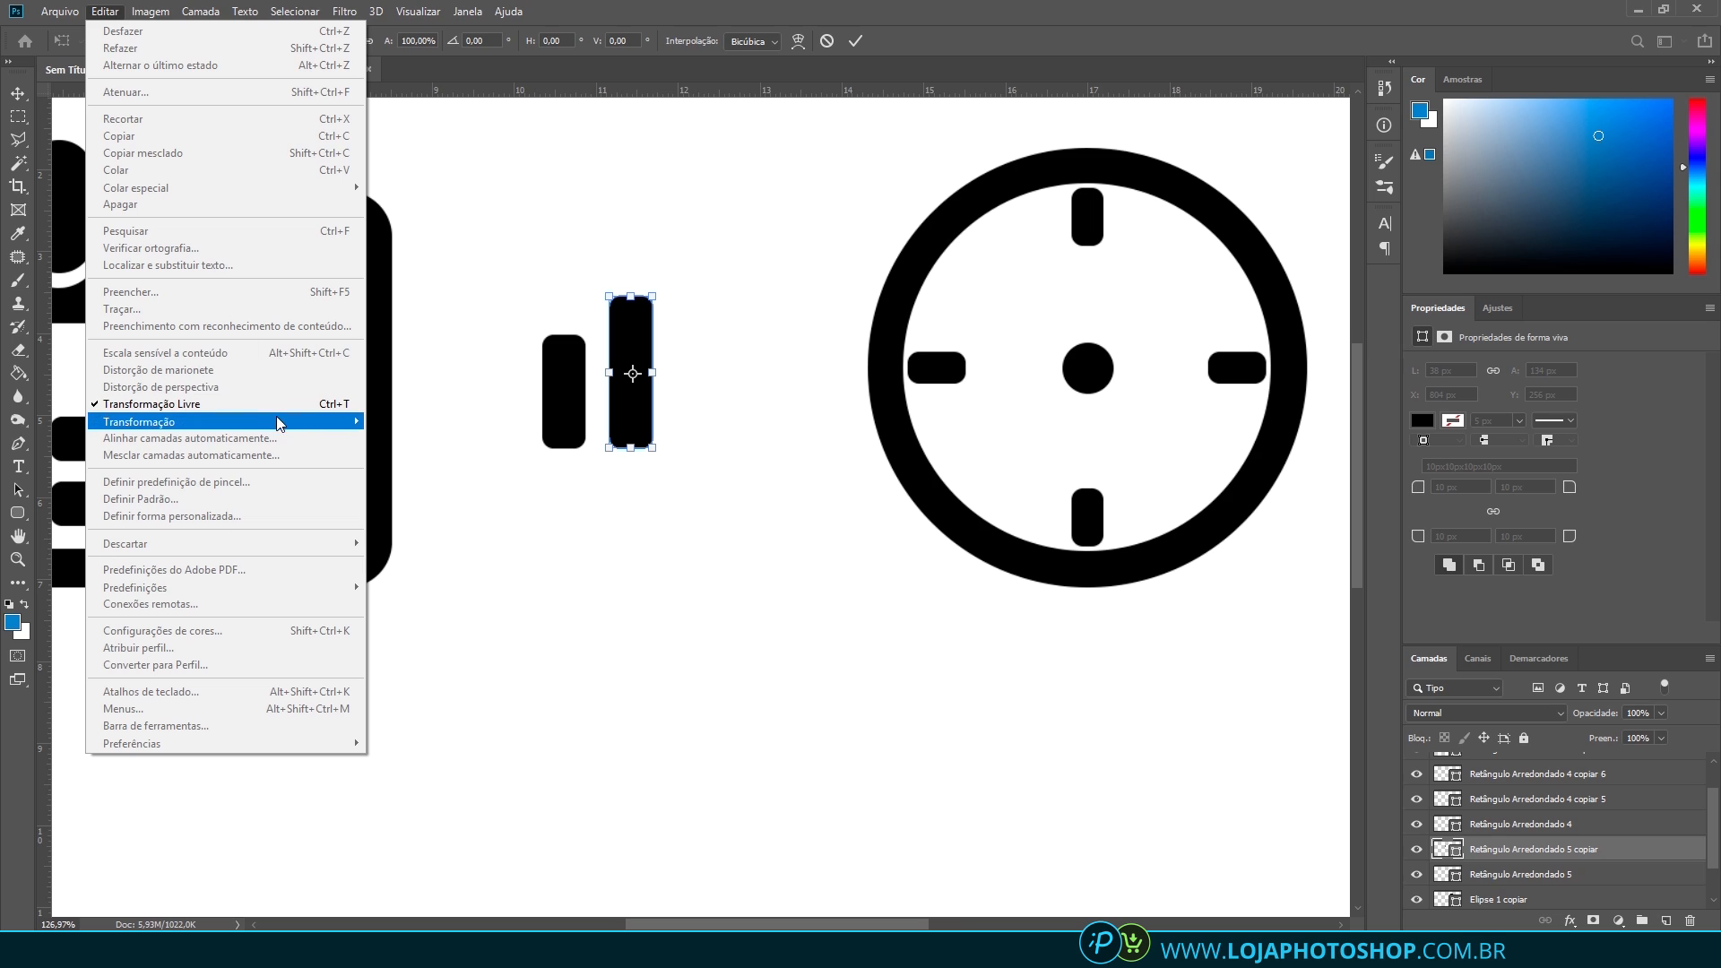
{"action": "mouse_move", "coordinate": [305, 423]}
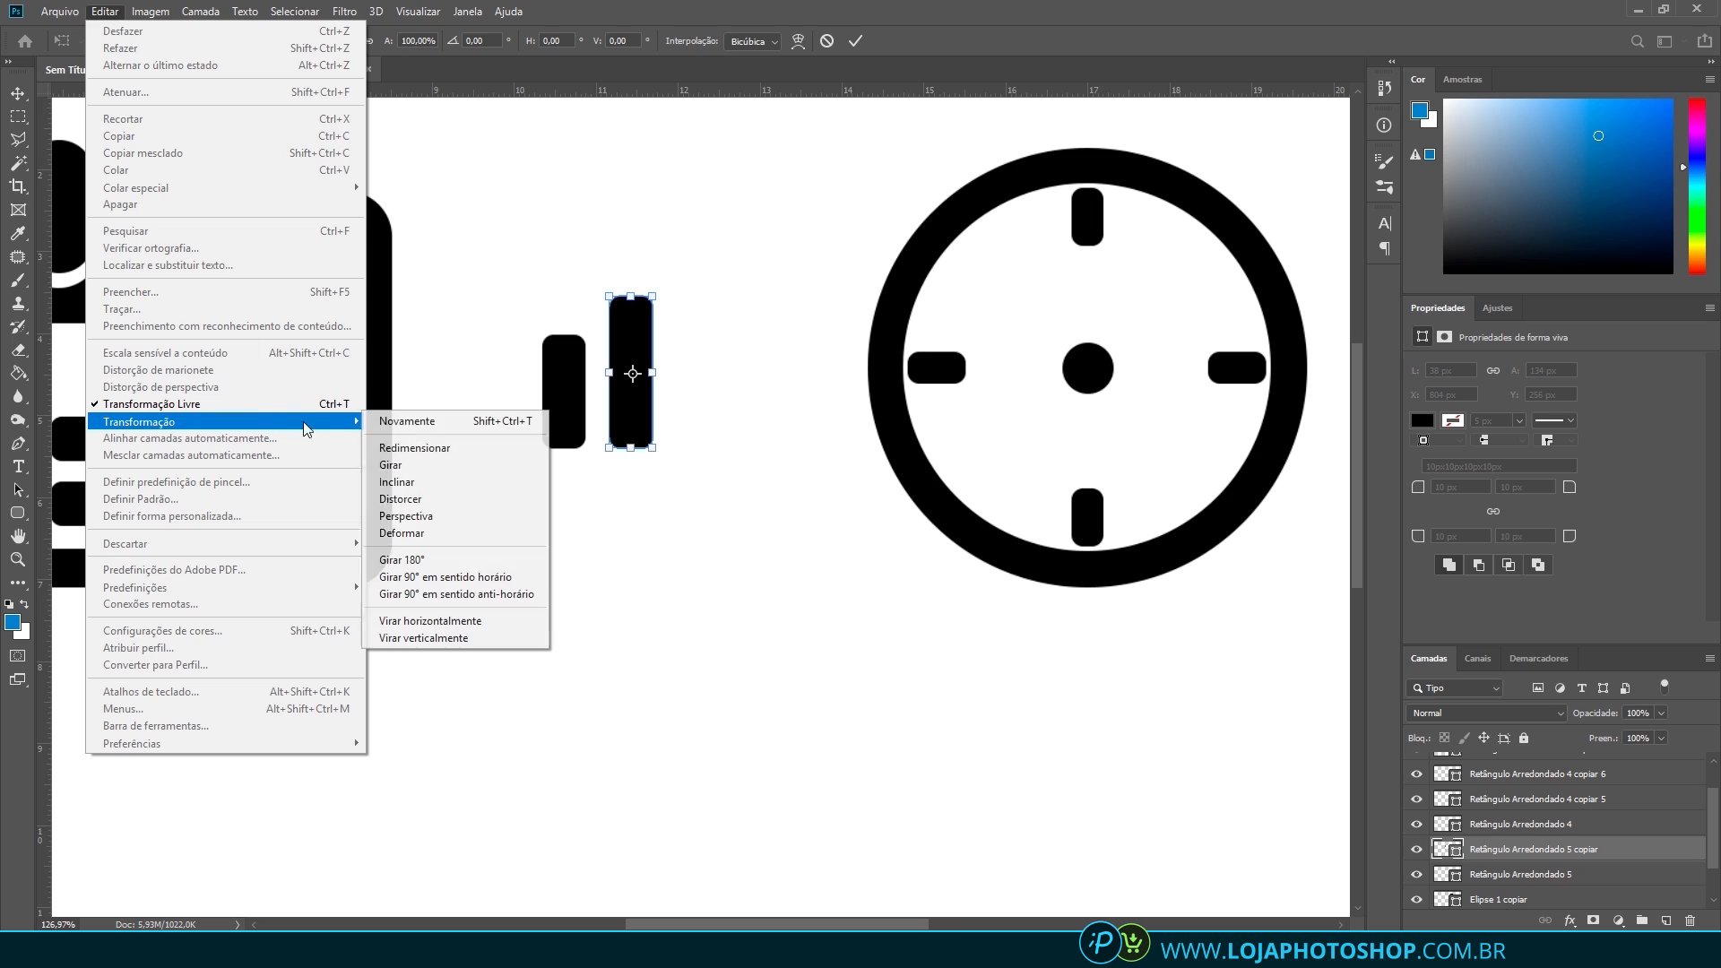
{"action": "left_click", "coordinate": [441, 518]}
{"action": "scroll", "coordinate": [648, 272], "scroll_direction": "up", "scroll_amount": 5}
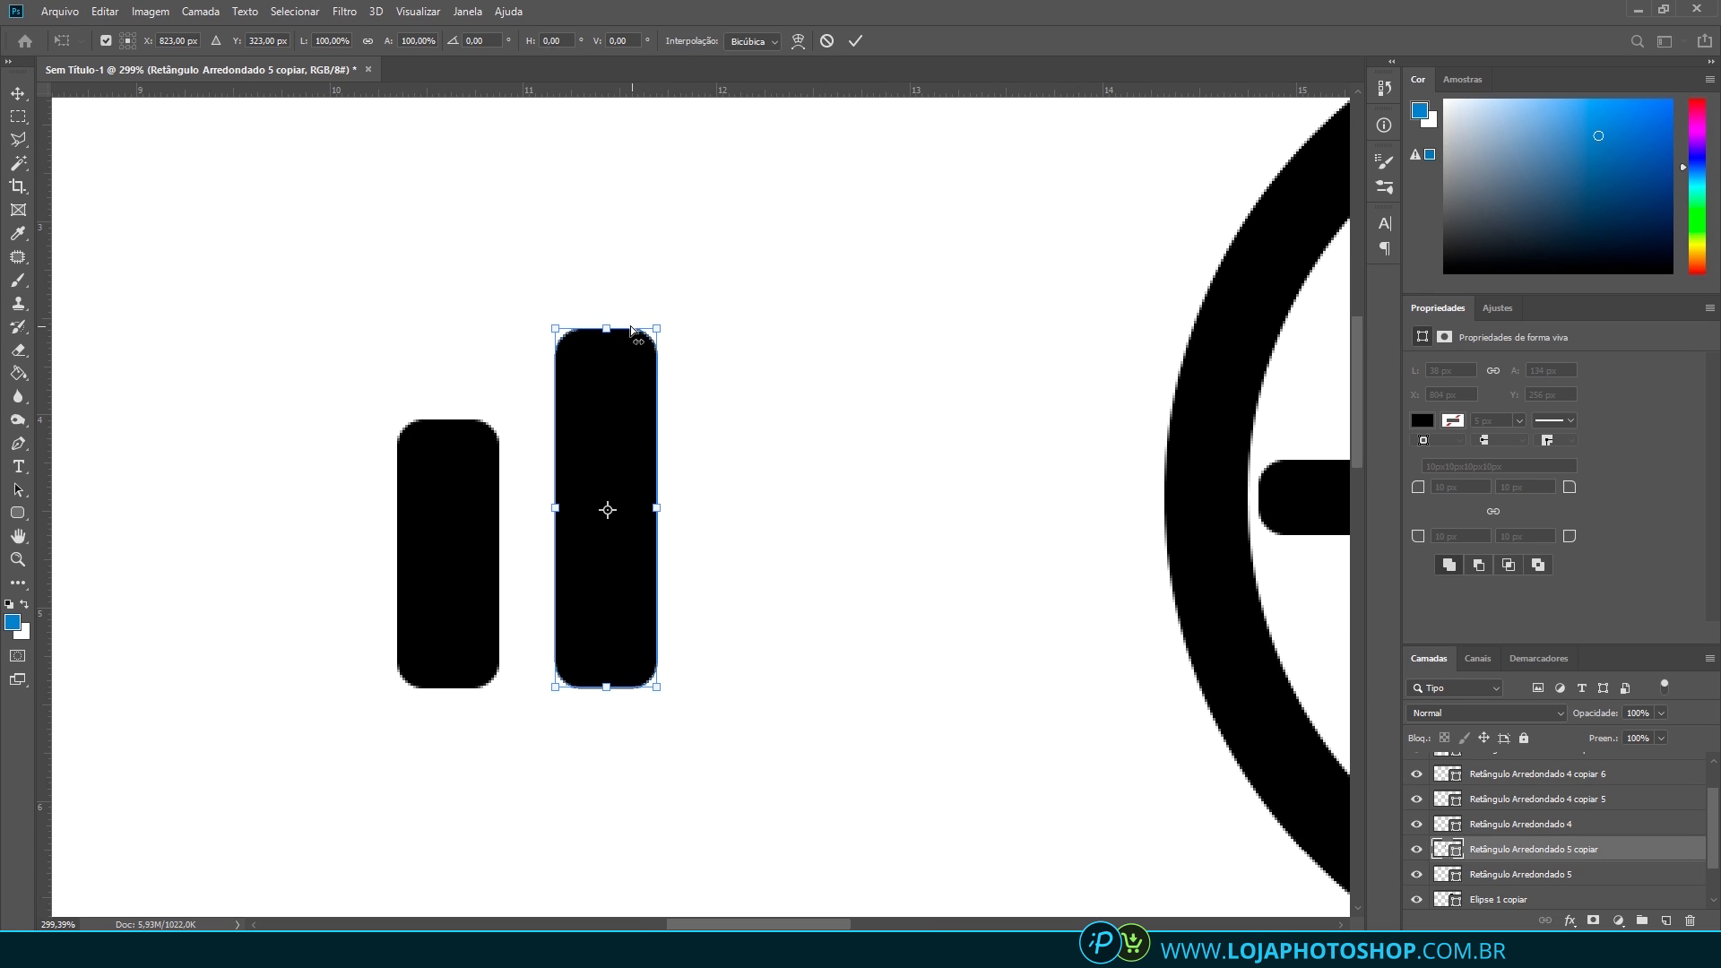
{"action": "left_click_drag", "start_coordinate": [556, 326], "coordinate": [591, 335]}
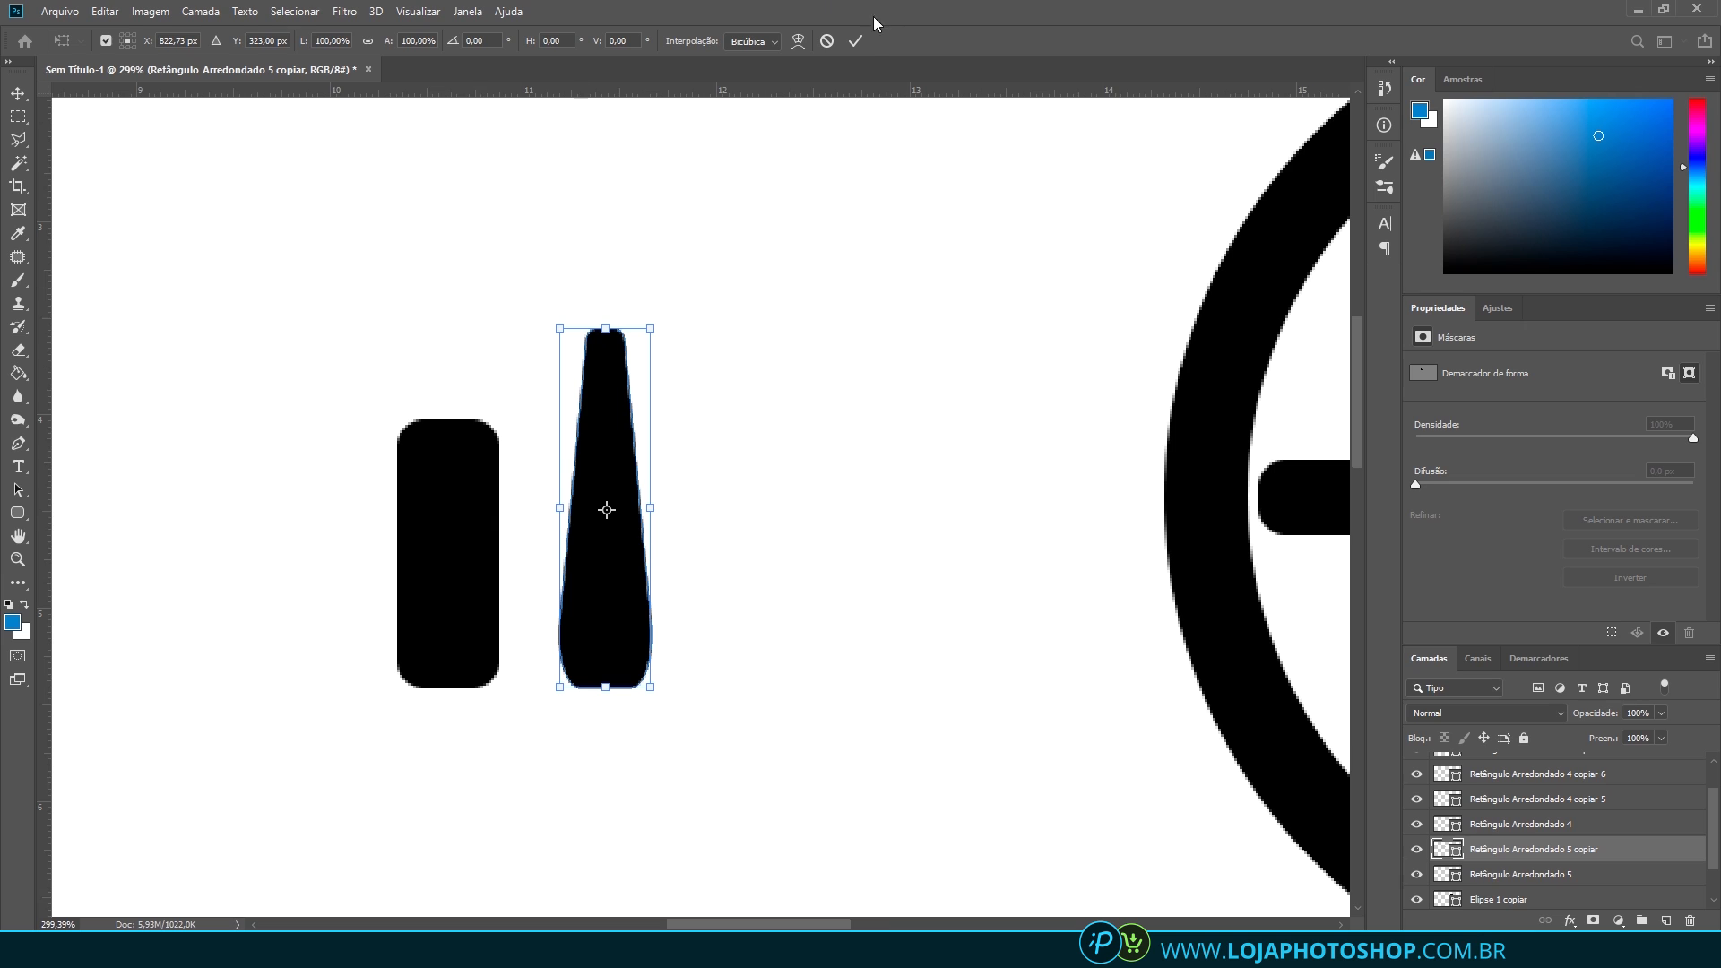
{"action": "left_click", "coordinate": [856, 41]}
Taper the upper end of the shorter rectangle with a Perspective transform to form the second clock hand
{"action": "left_click", "coordinate": [1416, 874]}
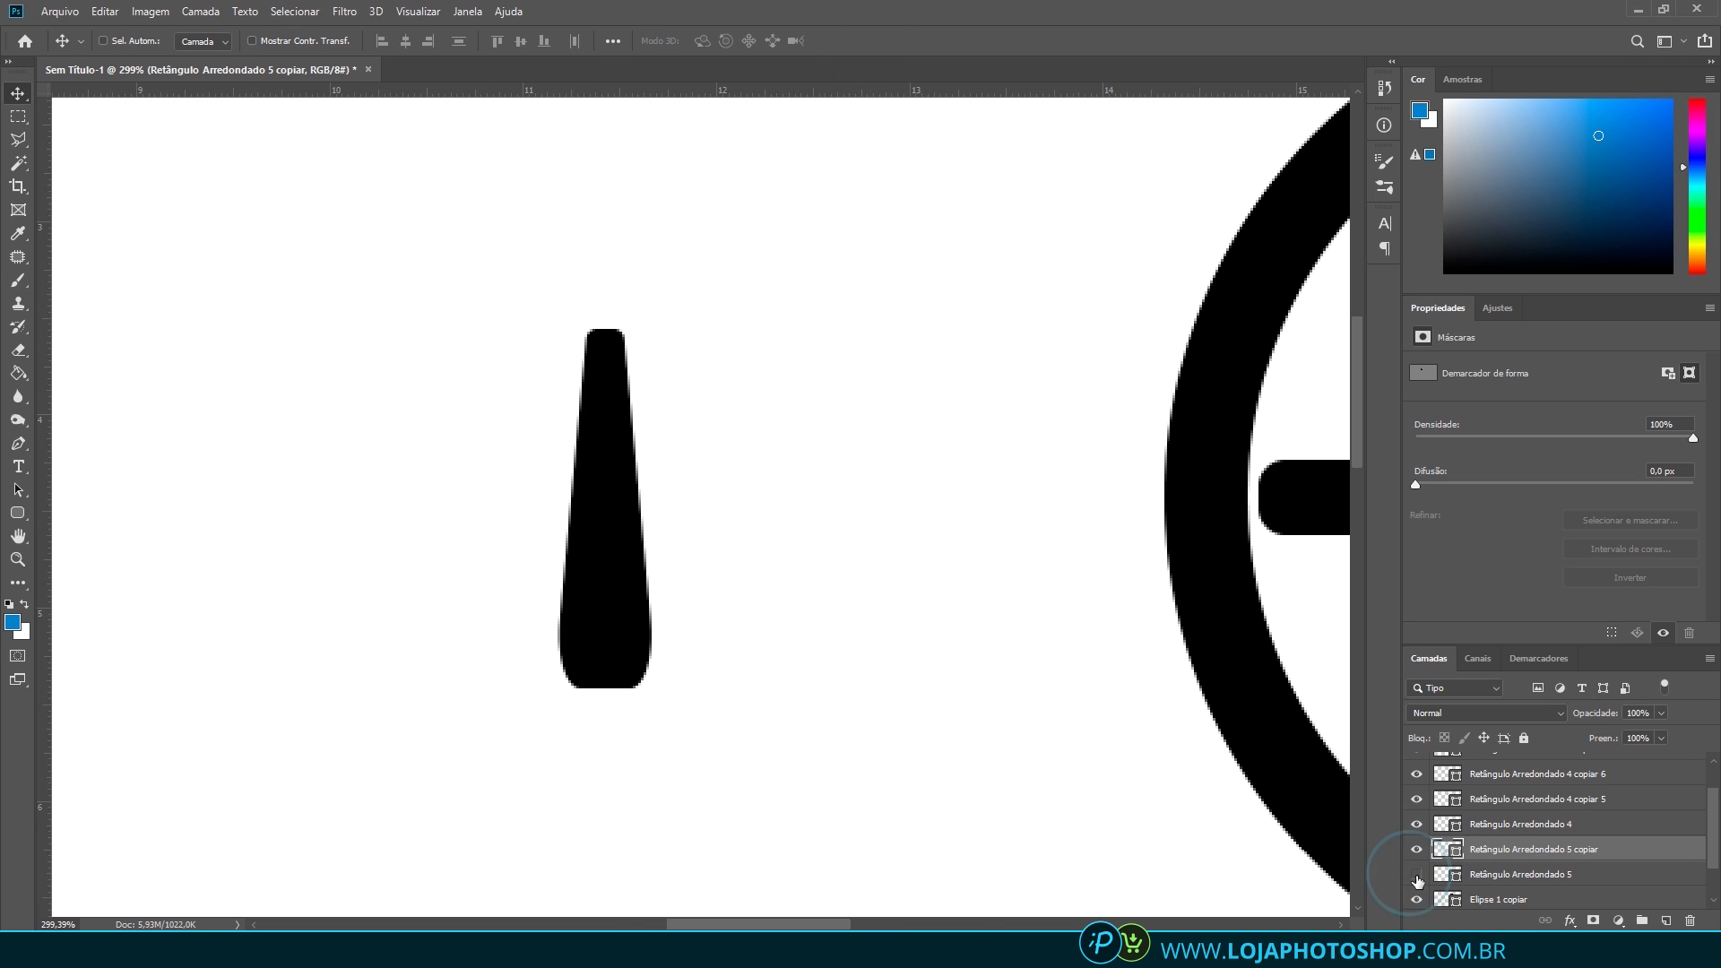
{"action": "left_click", "coordinate": [1416, 874]}
{"action": "left_click", "coordinate": [1498, 876]}
{"action": "key", "text": "ctrl+t"}
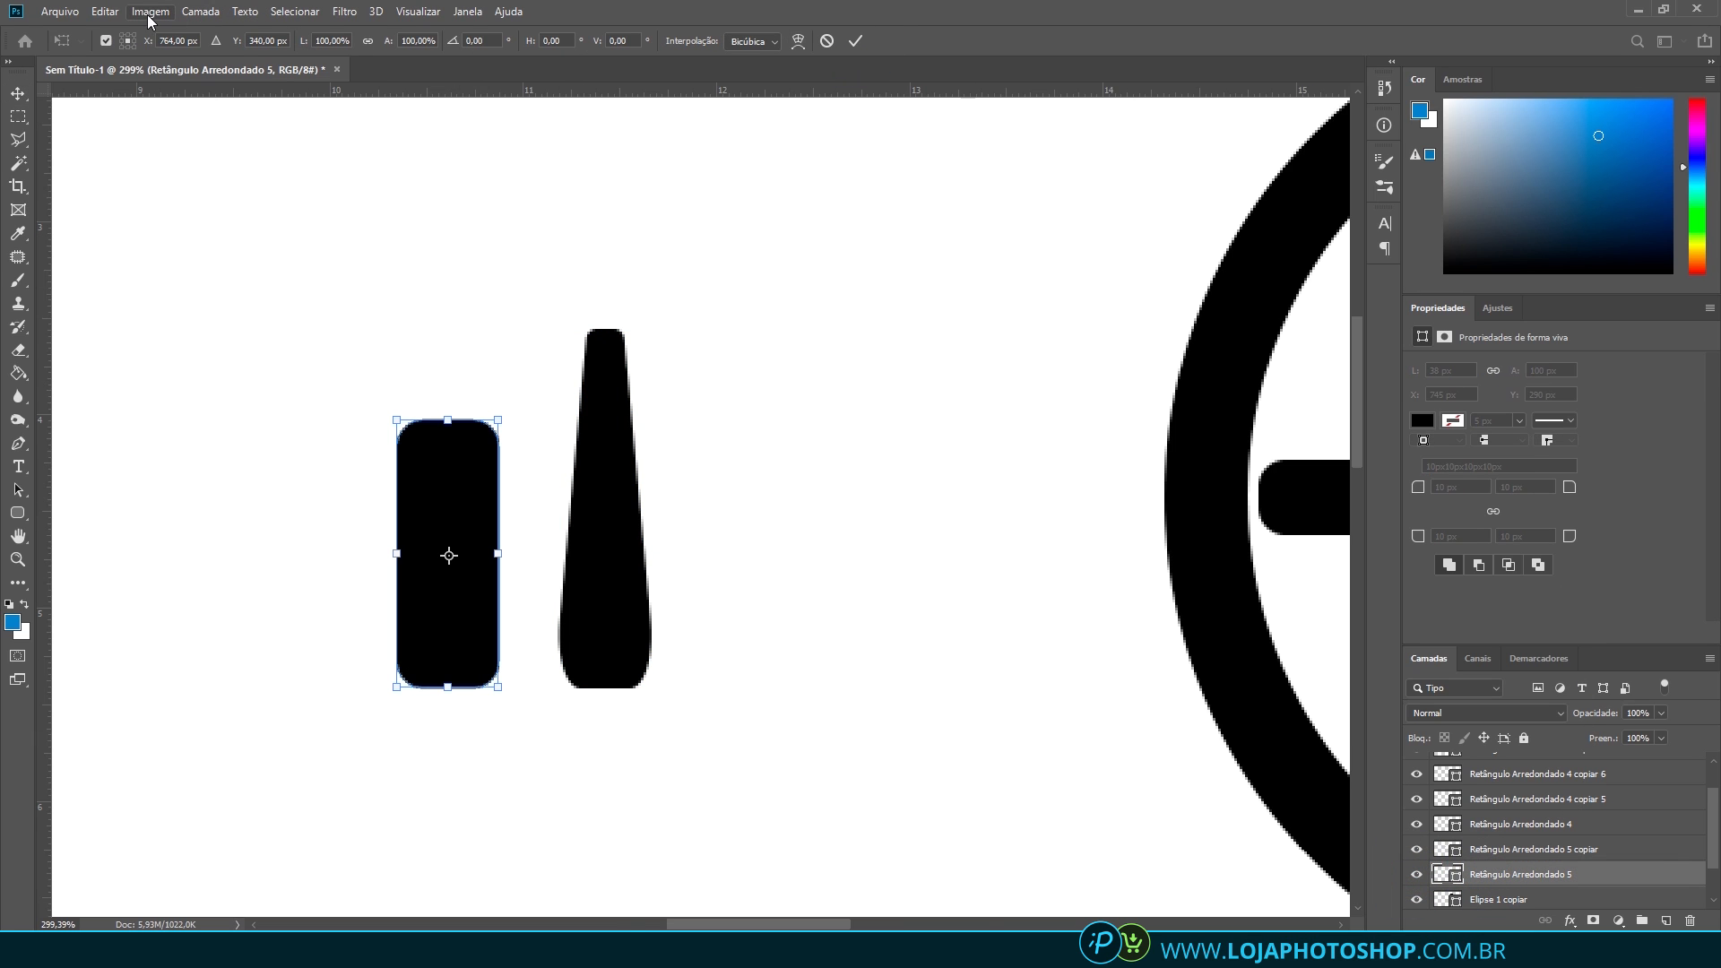
{"action": "left_click", "coordinate": [105, 11]}
{"action": "mouse_move", "coordinate": [316, 425]}
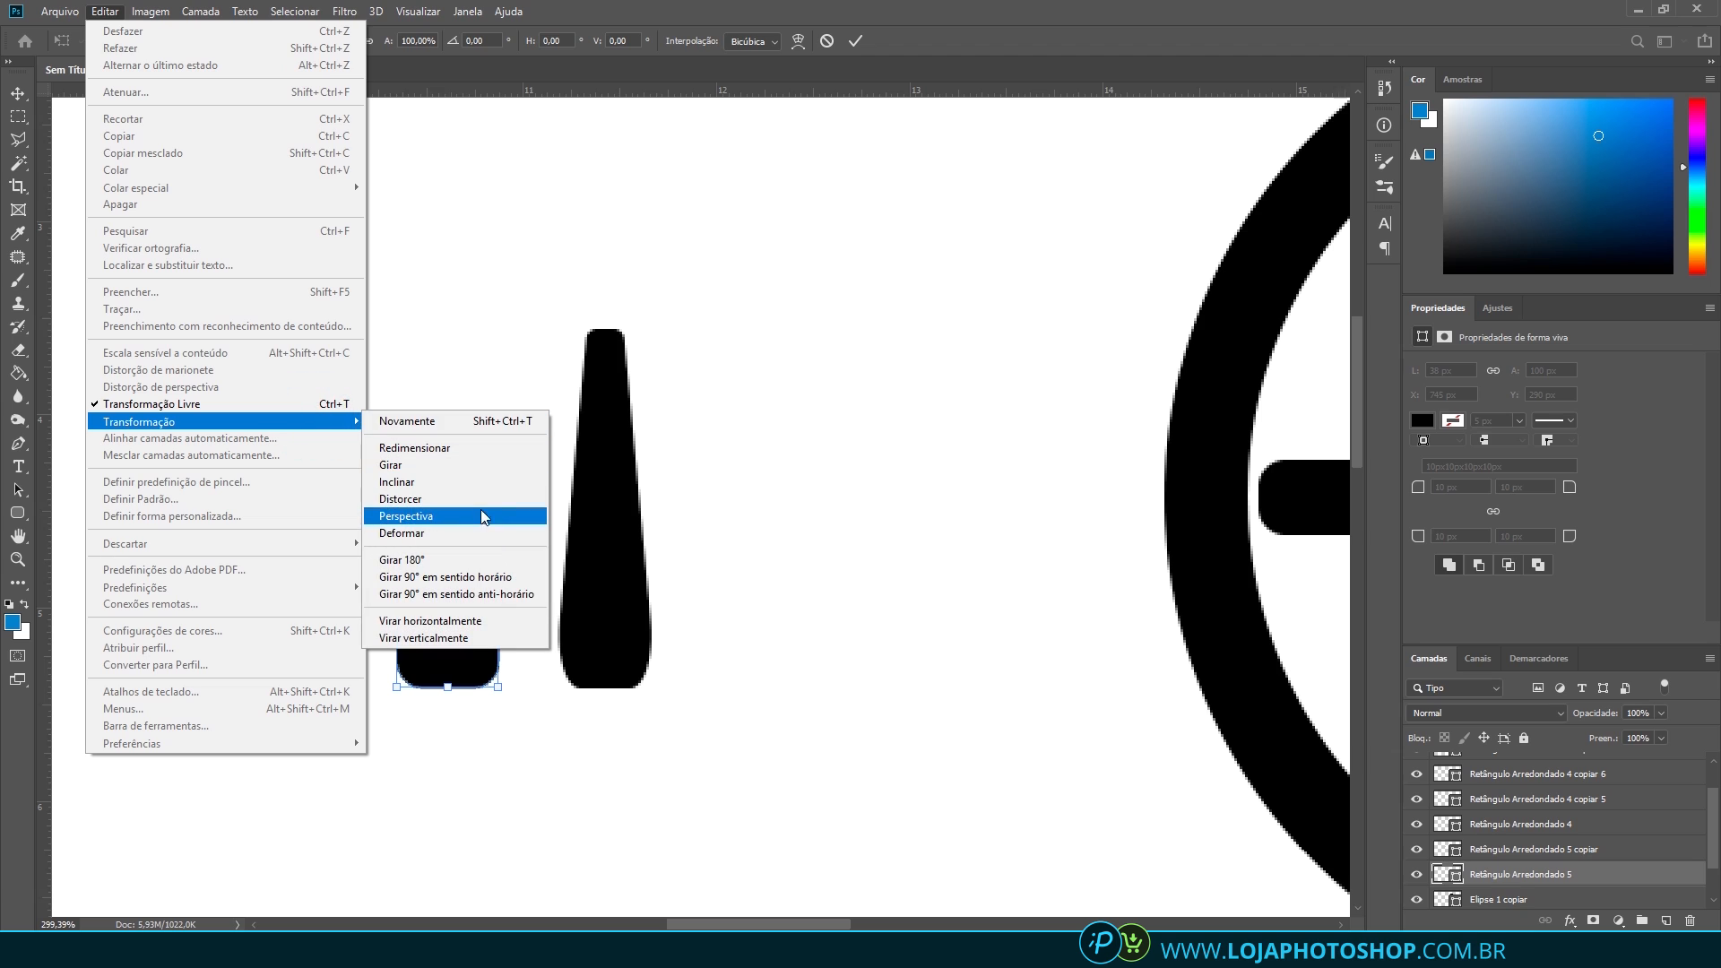
{"action": "left_click", "coordinate": [408, 516]}
{"action": "left_click_drag", "start_coordinate": [399, 422], "coordinate": [432, 421]}
{"action": "key", "text": "Return"}
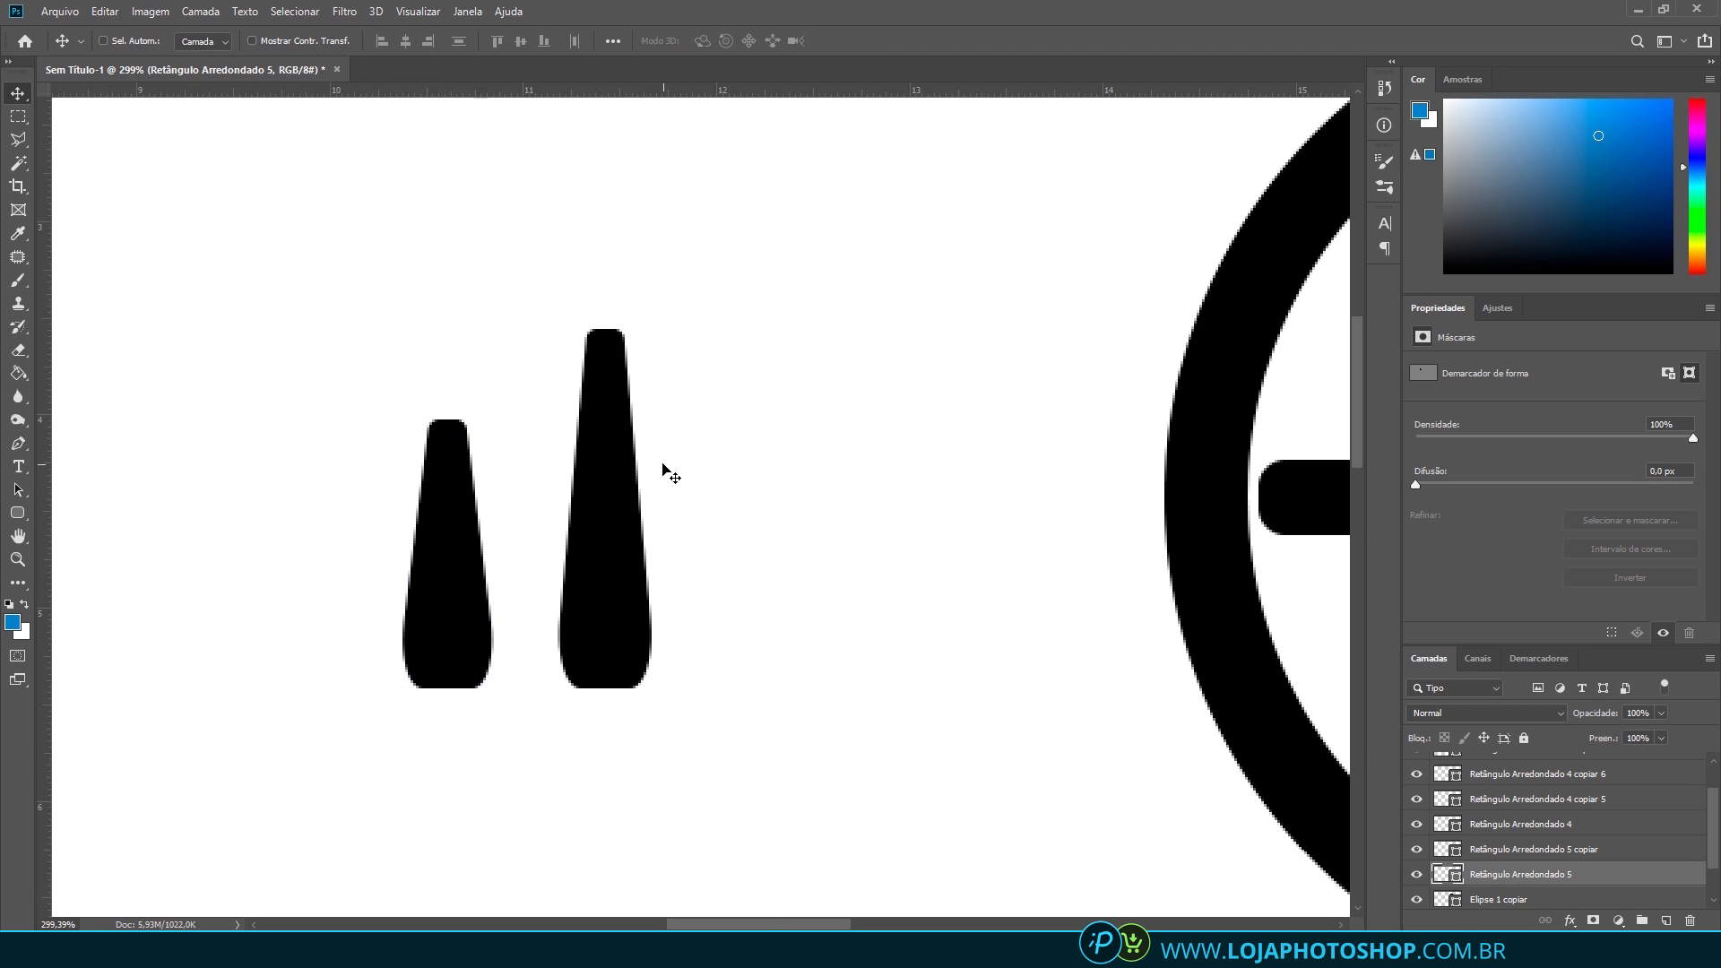
Move the short and long hands into the clock with their wide ends over the centre dot
{"action": "scroll", "coordinate": [661, 463], "scroll_direction": "down", "scroll_amount": 7}
{"action": "left_click_drag", "start_coordinate": [605, 484], "coordinate": [934, 443]}
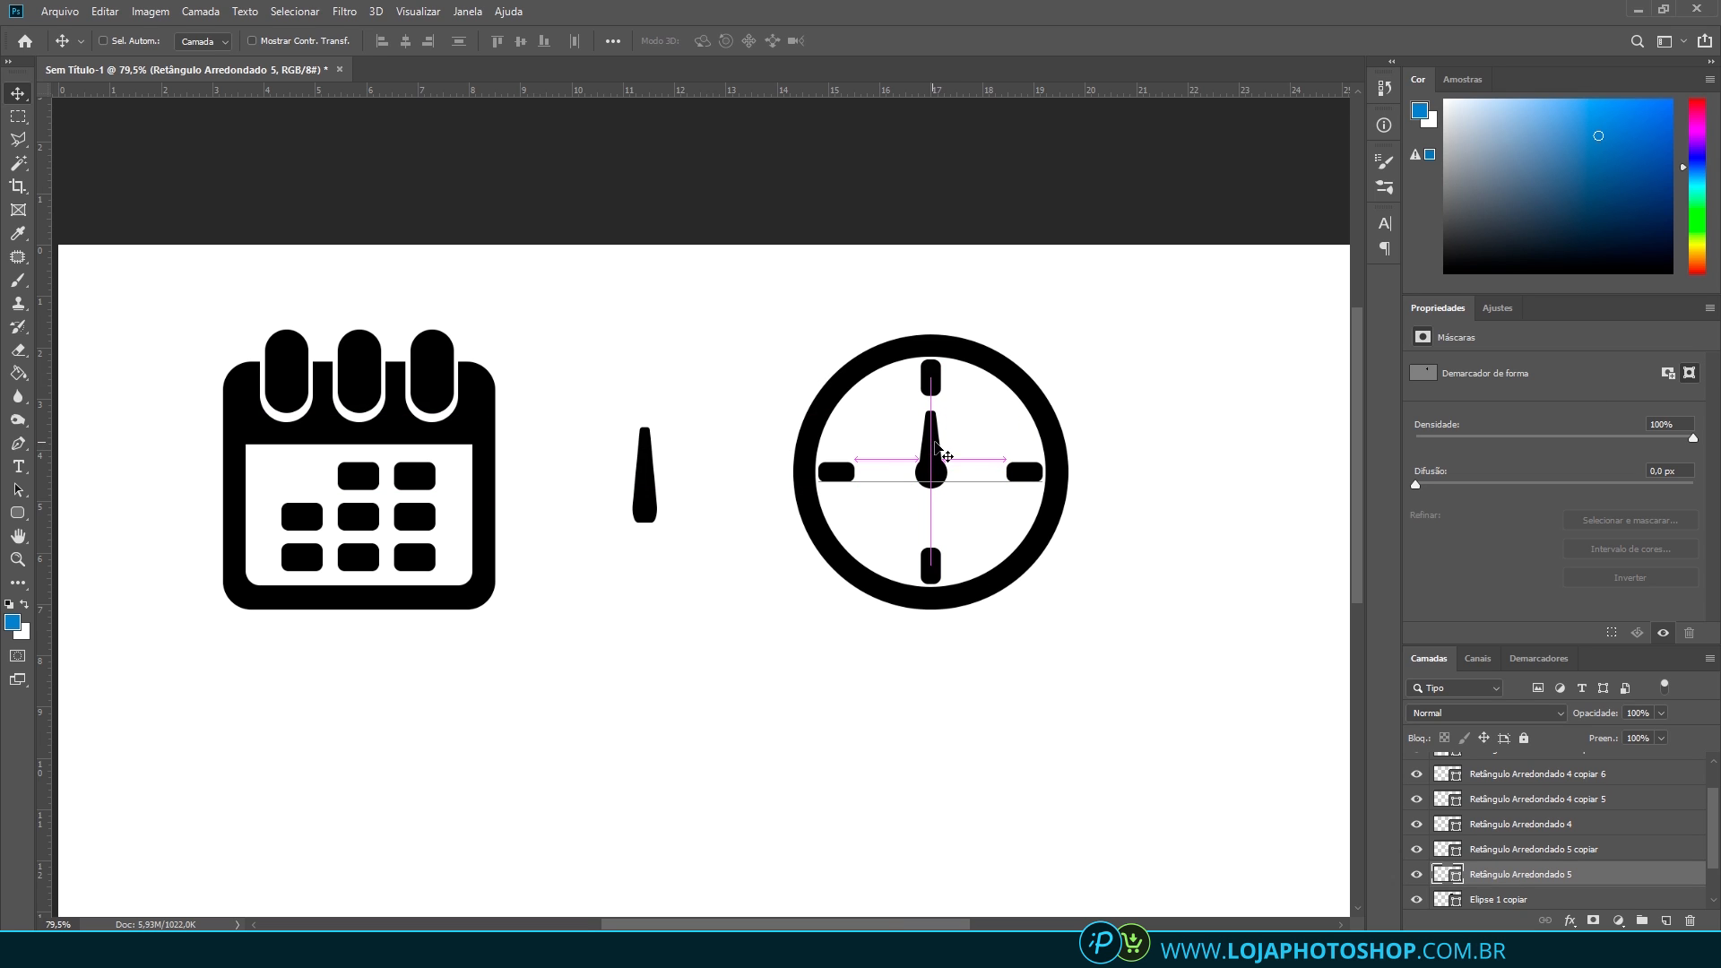
{"action": "scroll", "coordinate": [998, 401], "scroll_direction": "up", "scroll_amount": 5}
{"action": "left_click_drag", "start_coordinate": [243, 539], "coordinate": [933, 502]}
Rotate the longer clock hand to point toward two o'clock, with its wide end over the centre dot
{"action": "key", "text": "ctrl+t"}
{"action": "left_click_drag", "start_coordinate": [906, 436], "coordinate": [1030, 484]}
{"action": "left_click_drag", "start_coordinate": [953, 463], "coordinate": [962, 475]}
{"action": "key", "text": "Return"}
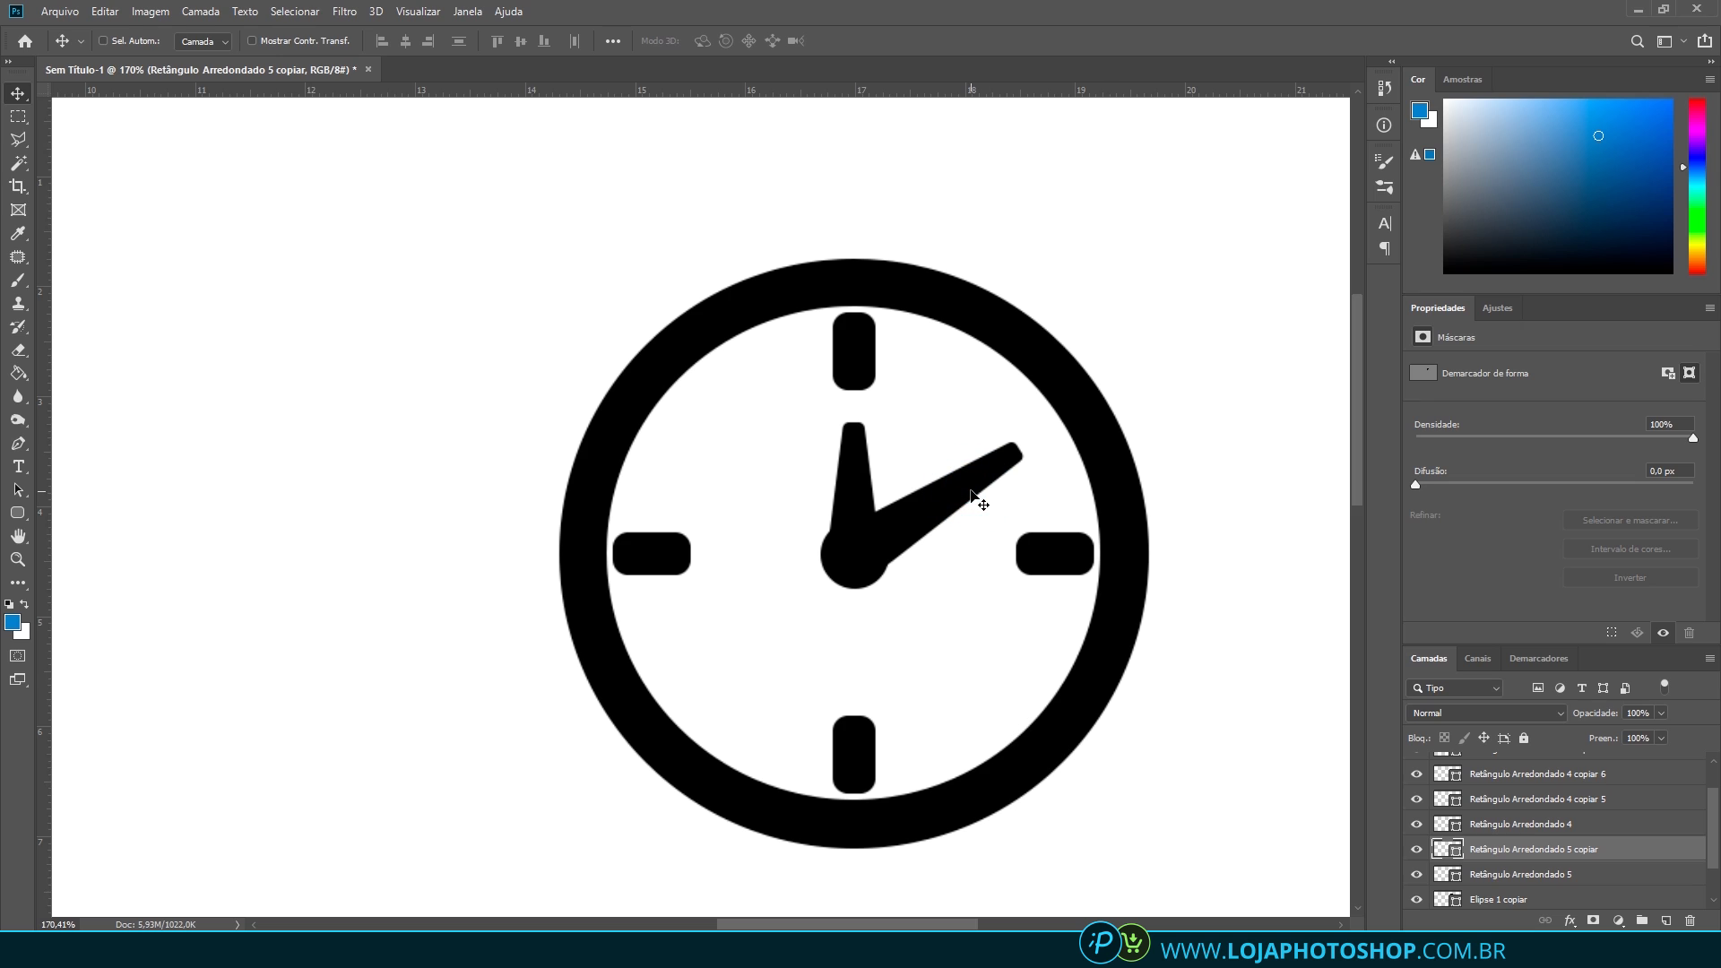
Nudge the rotated long hand horizontally to fine-tune its alignment with the clock's centre dot
{"action": "key", "text": "ctrl+t"}
{"action": "key", "text": "Right"}
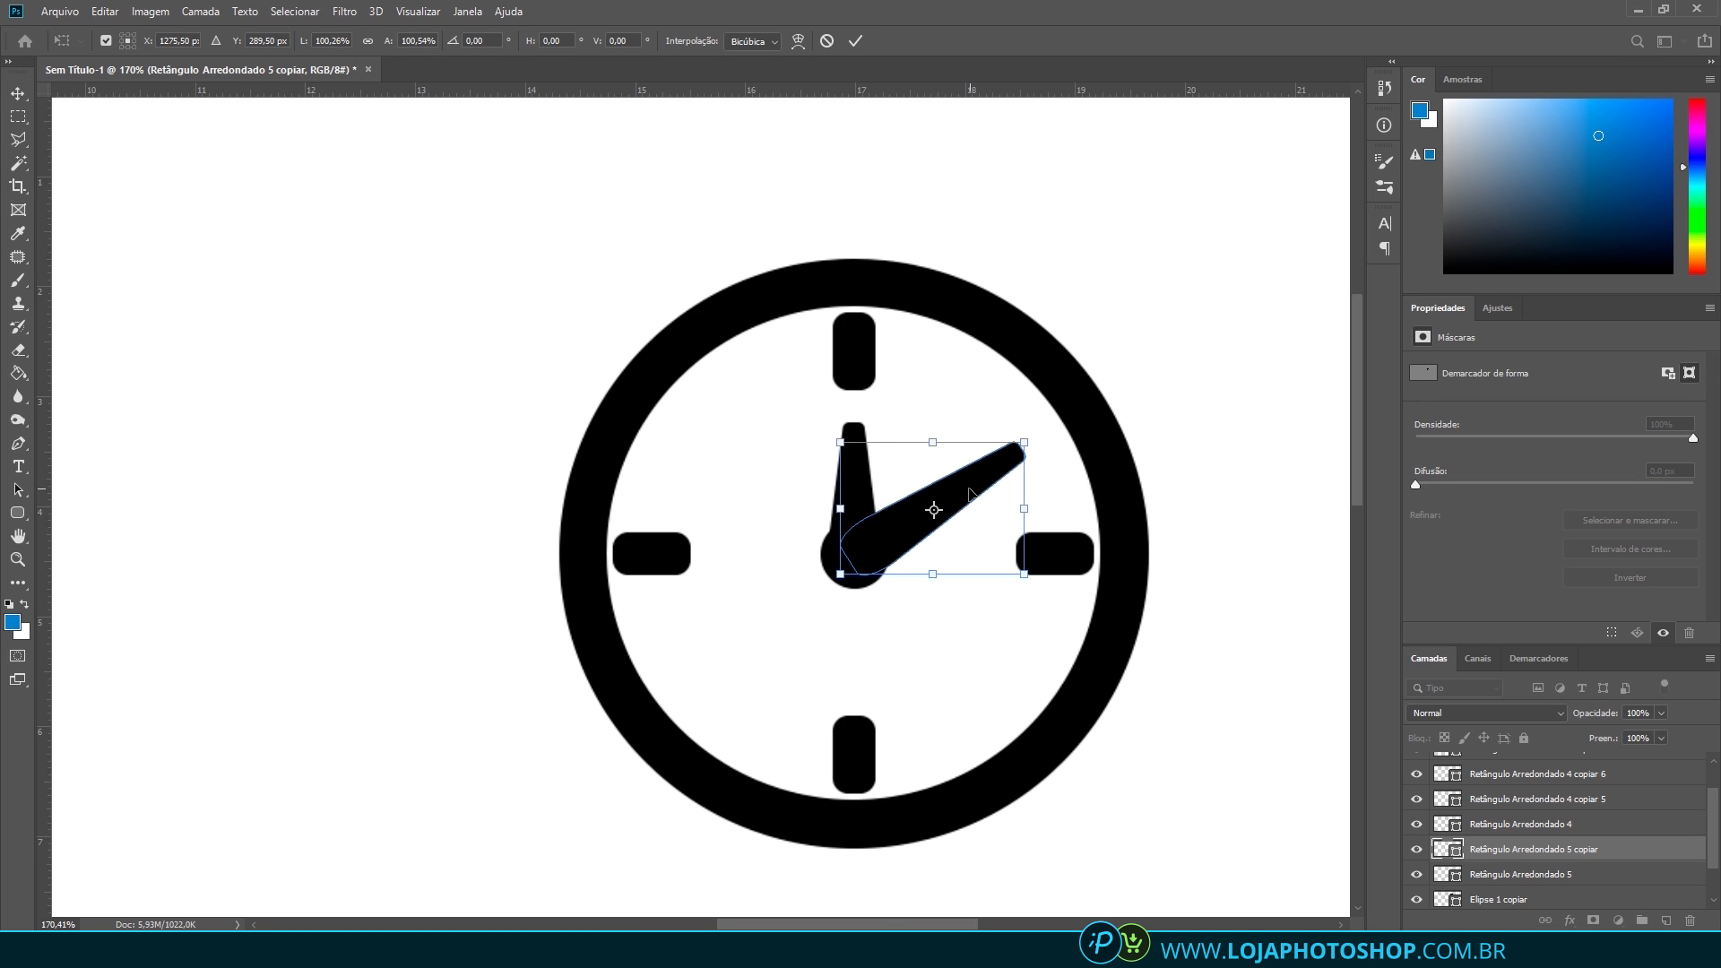
{"action": "key", "text": "Left"}
{"action": "key", "text": "Left"}
{"action": "key", "text": "Left"}
{"action": "key", "text": "Return"}
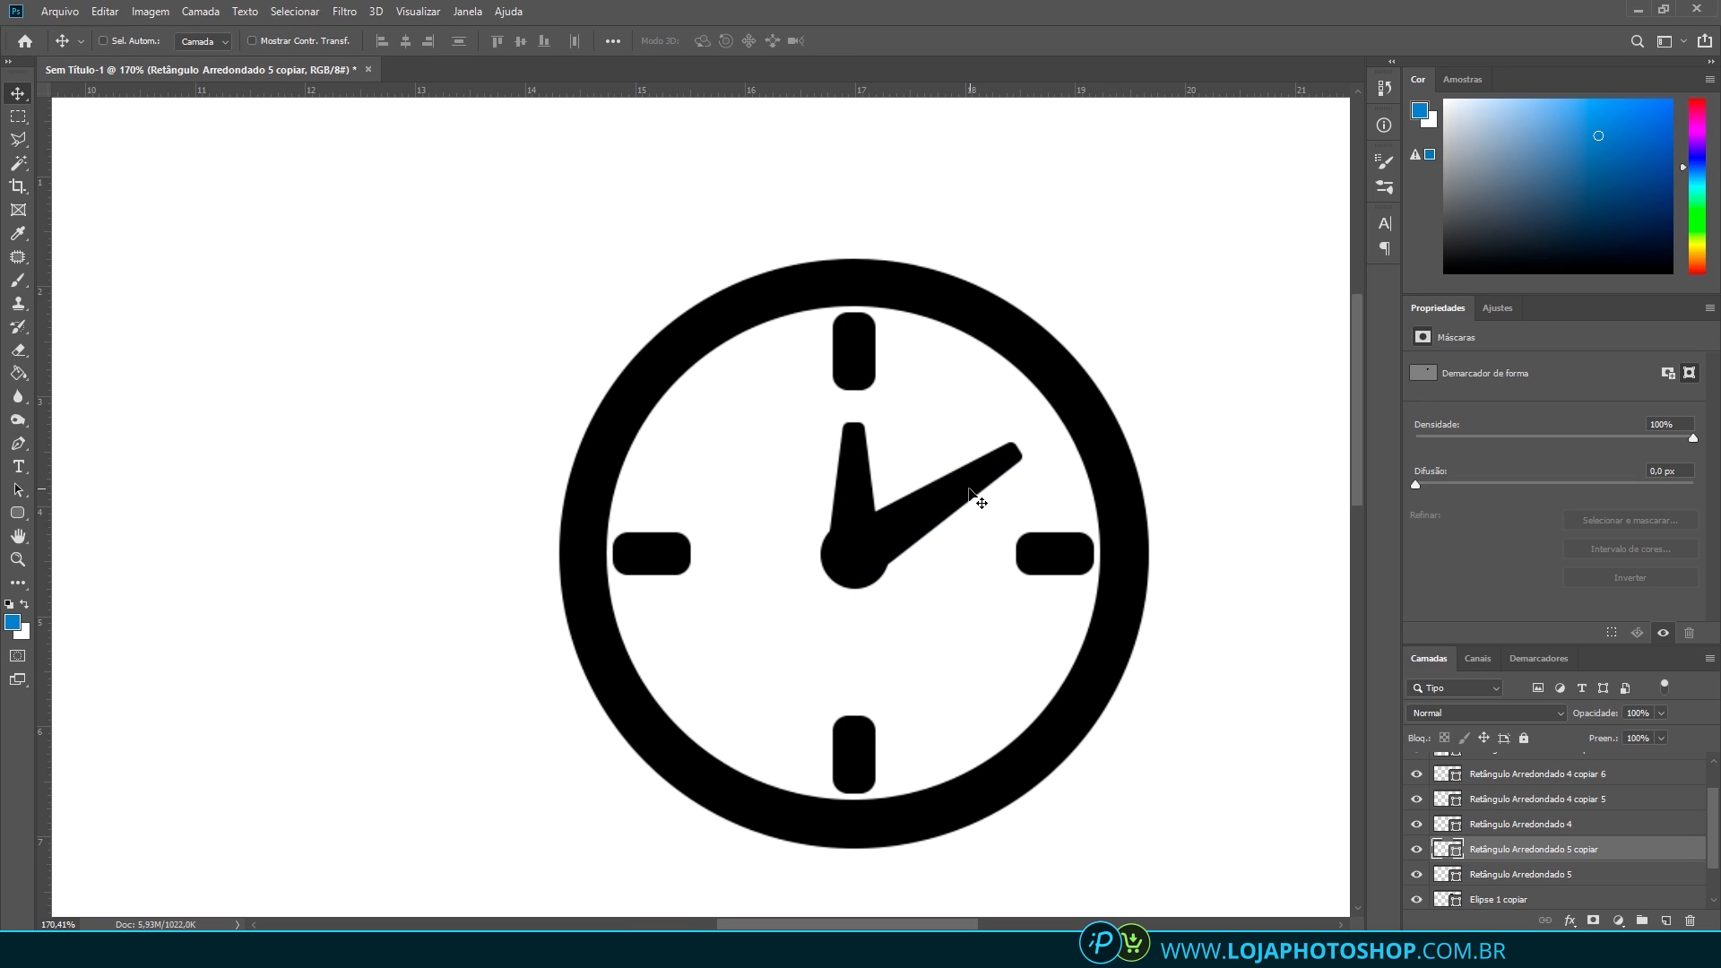
{"action": "scroll", "coordinate": [863, 477], "scroll_direction": "down", "scroll_amount": 5}
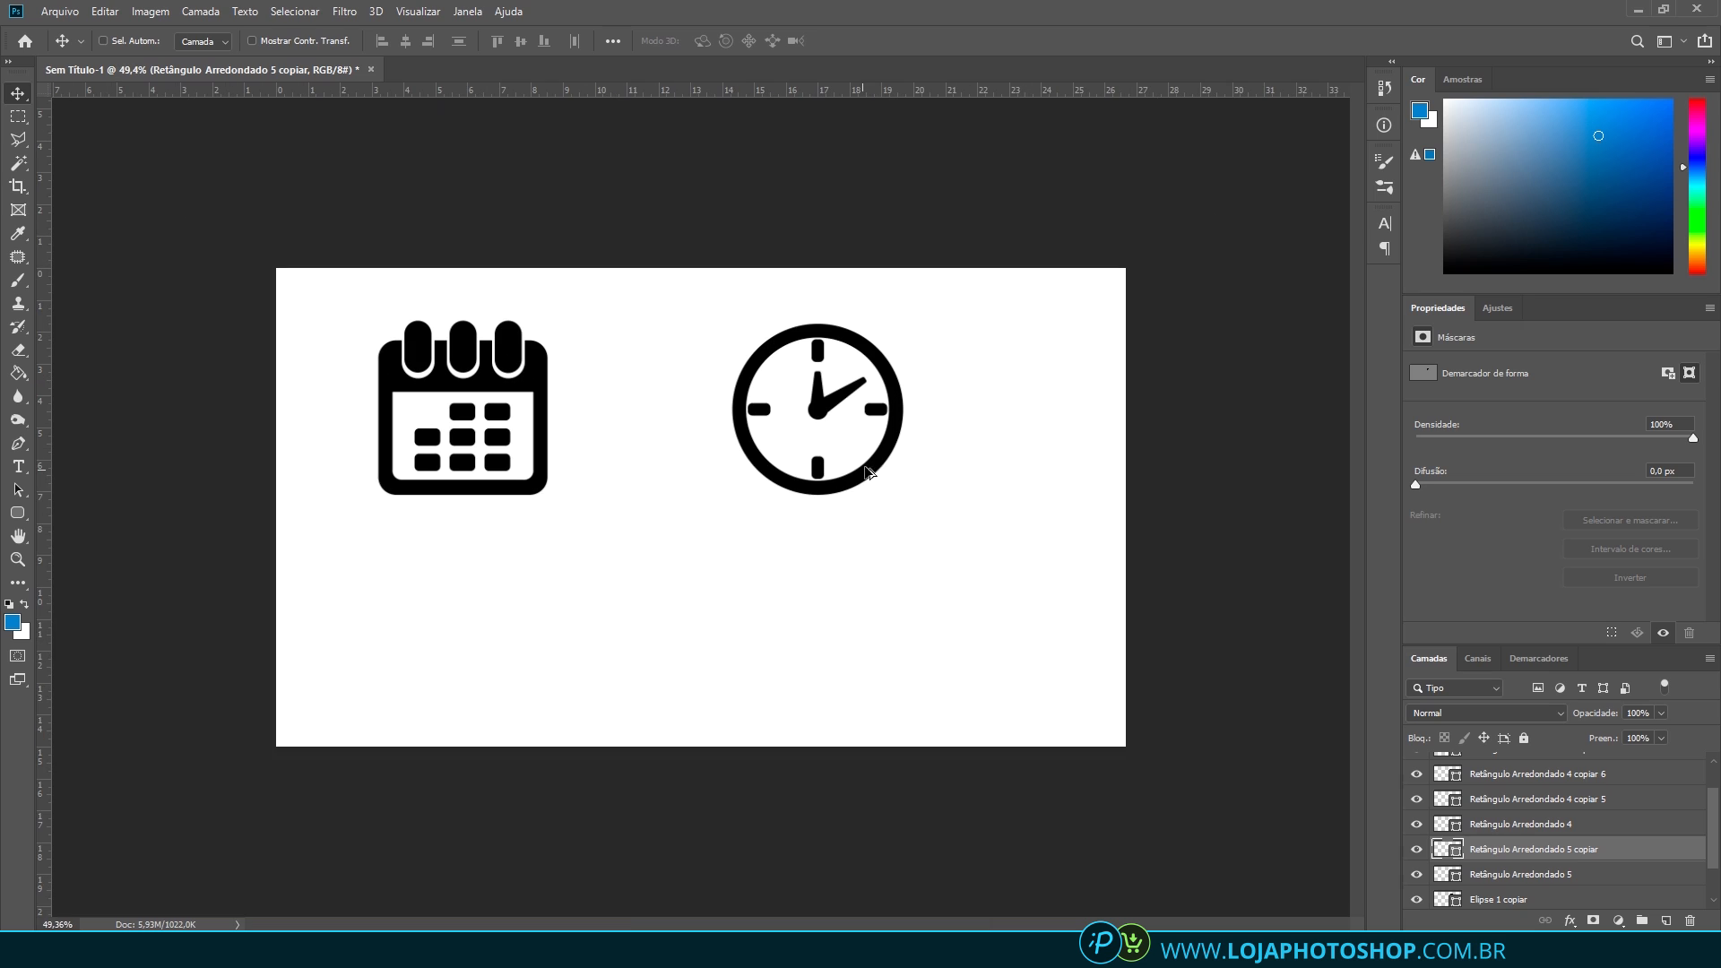
{"action": "scroll", "coordinate": [883, 387], "scroll_direction": "up", "scroll_amount": 3}
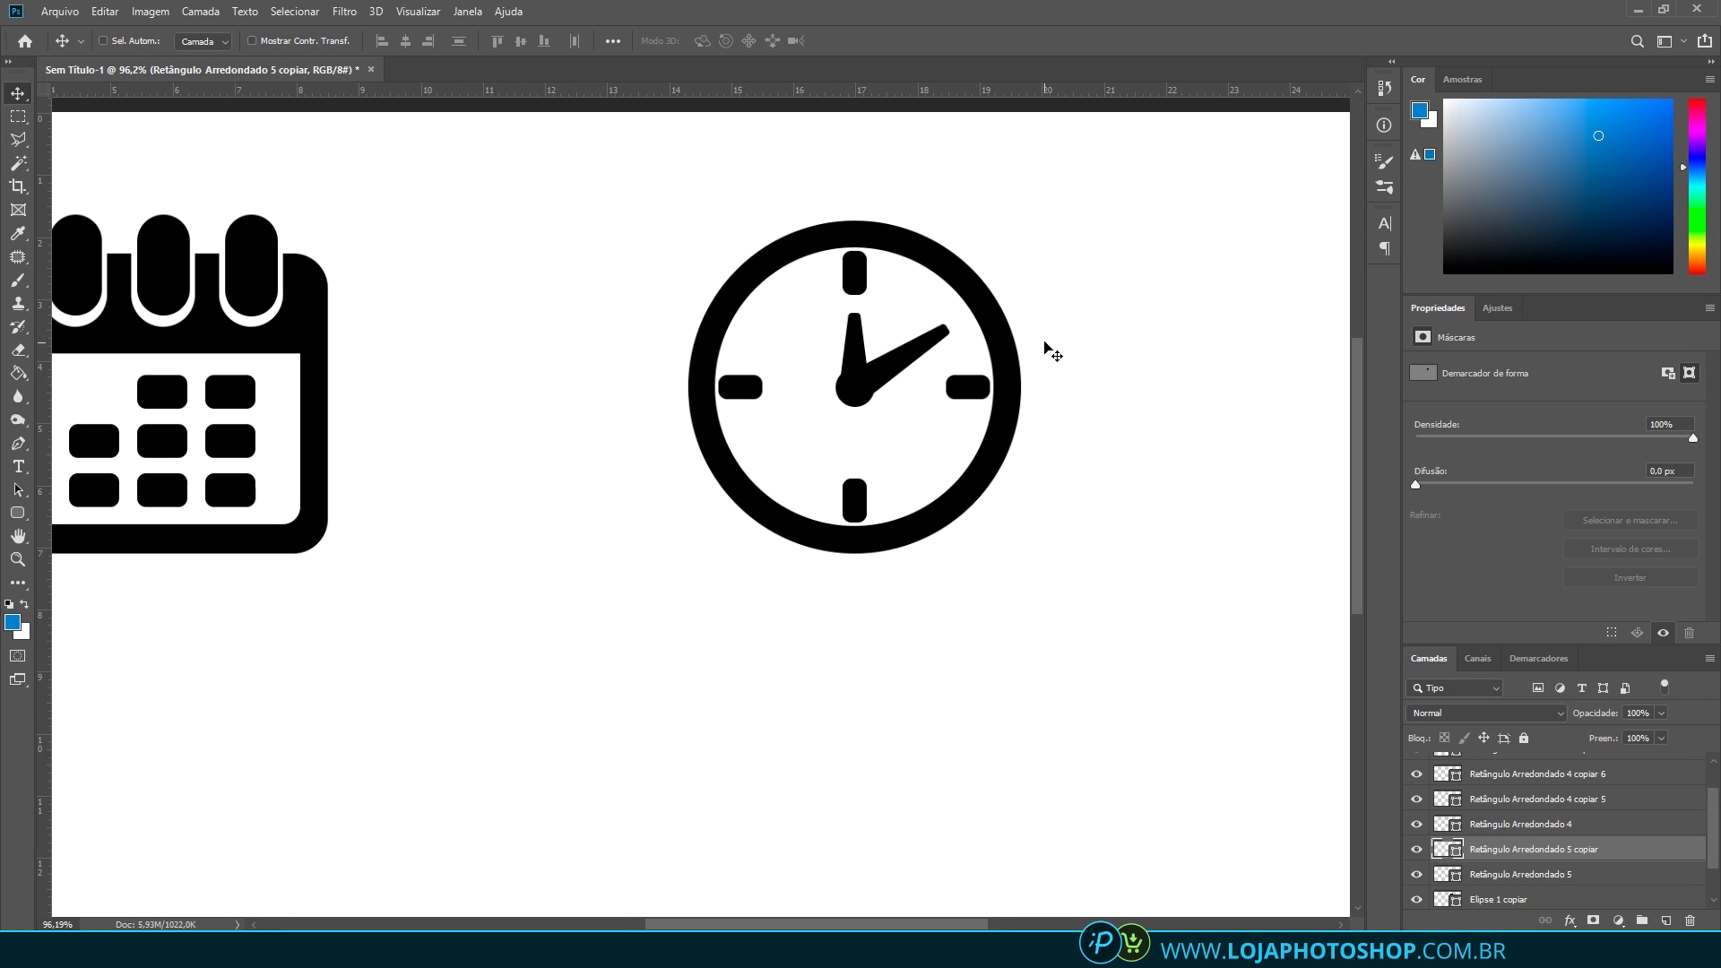
{"action": "scroll", "coordinate": [1034, 347], "scroll_direction": "down", "scroll_amount": 4}
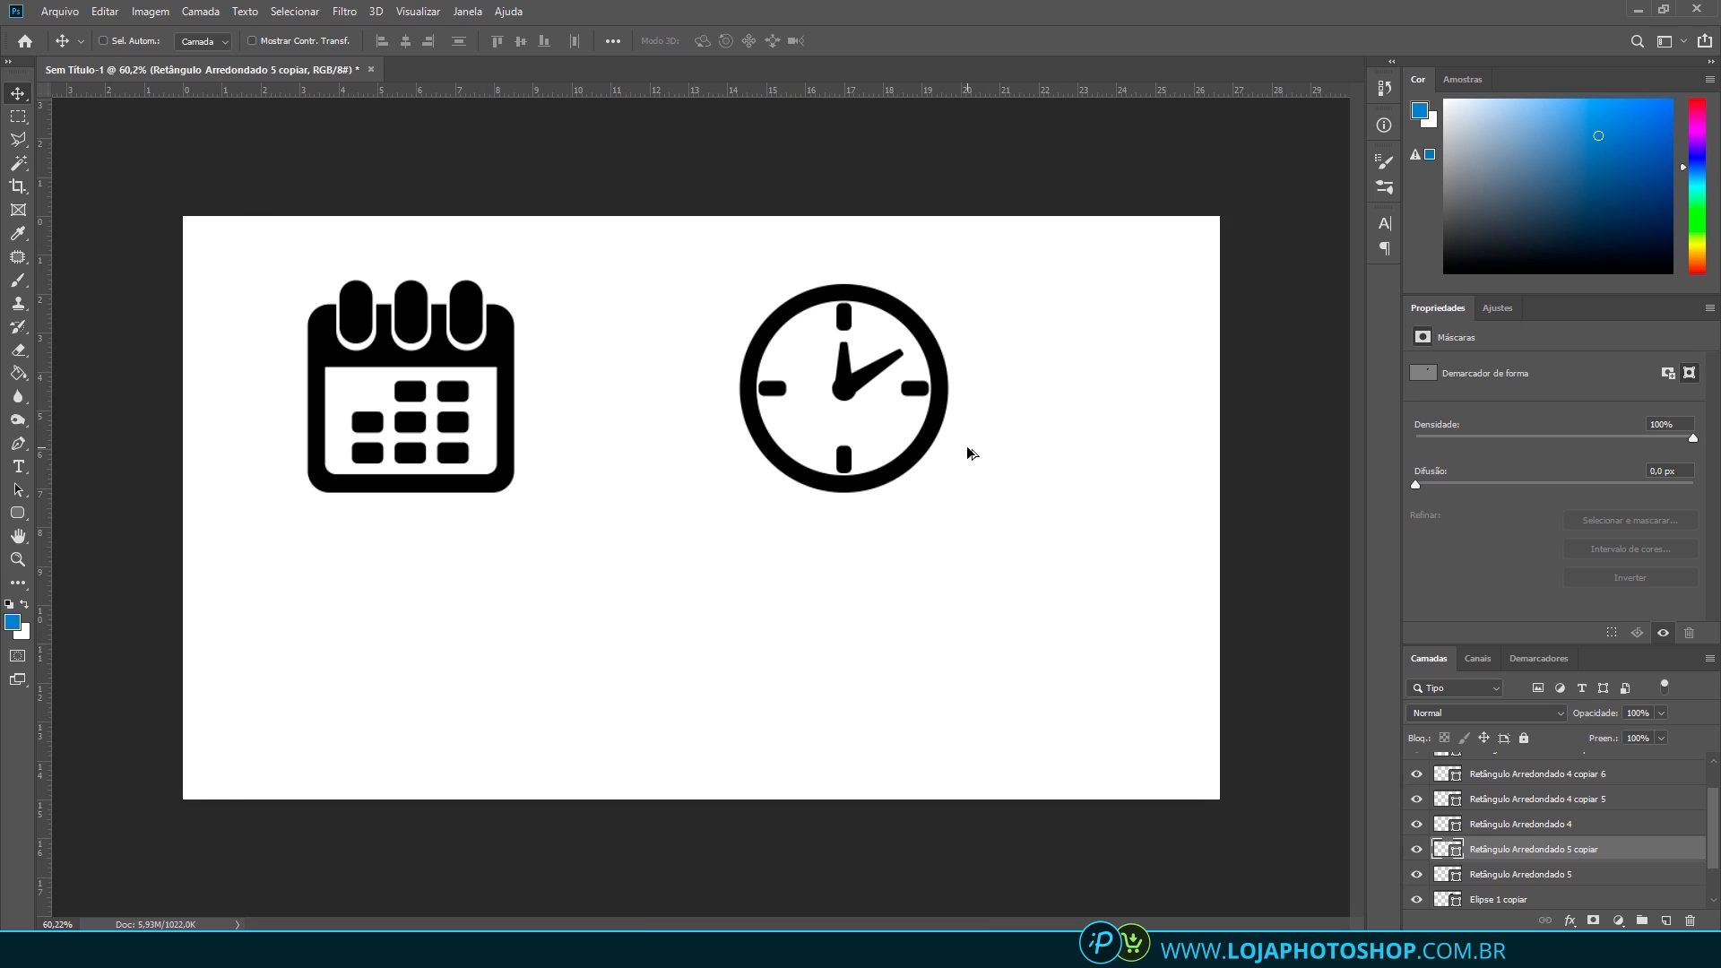
{"action": "scroll", "coordinate": [822, 489], "scroll_direction": "up", "scroll_amount": 1}
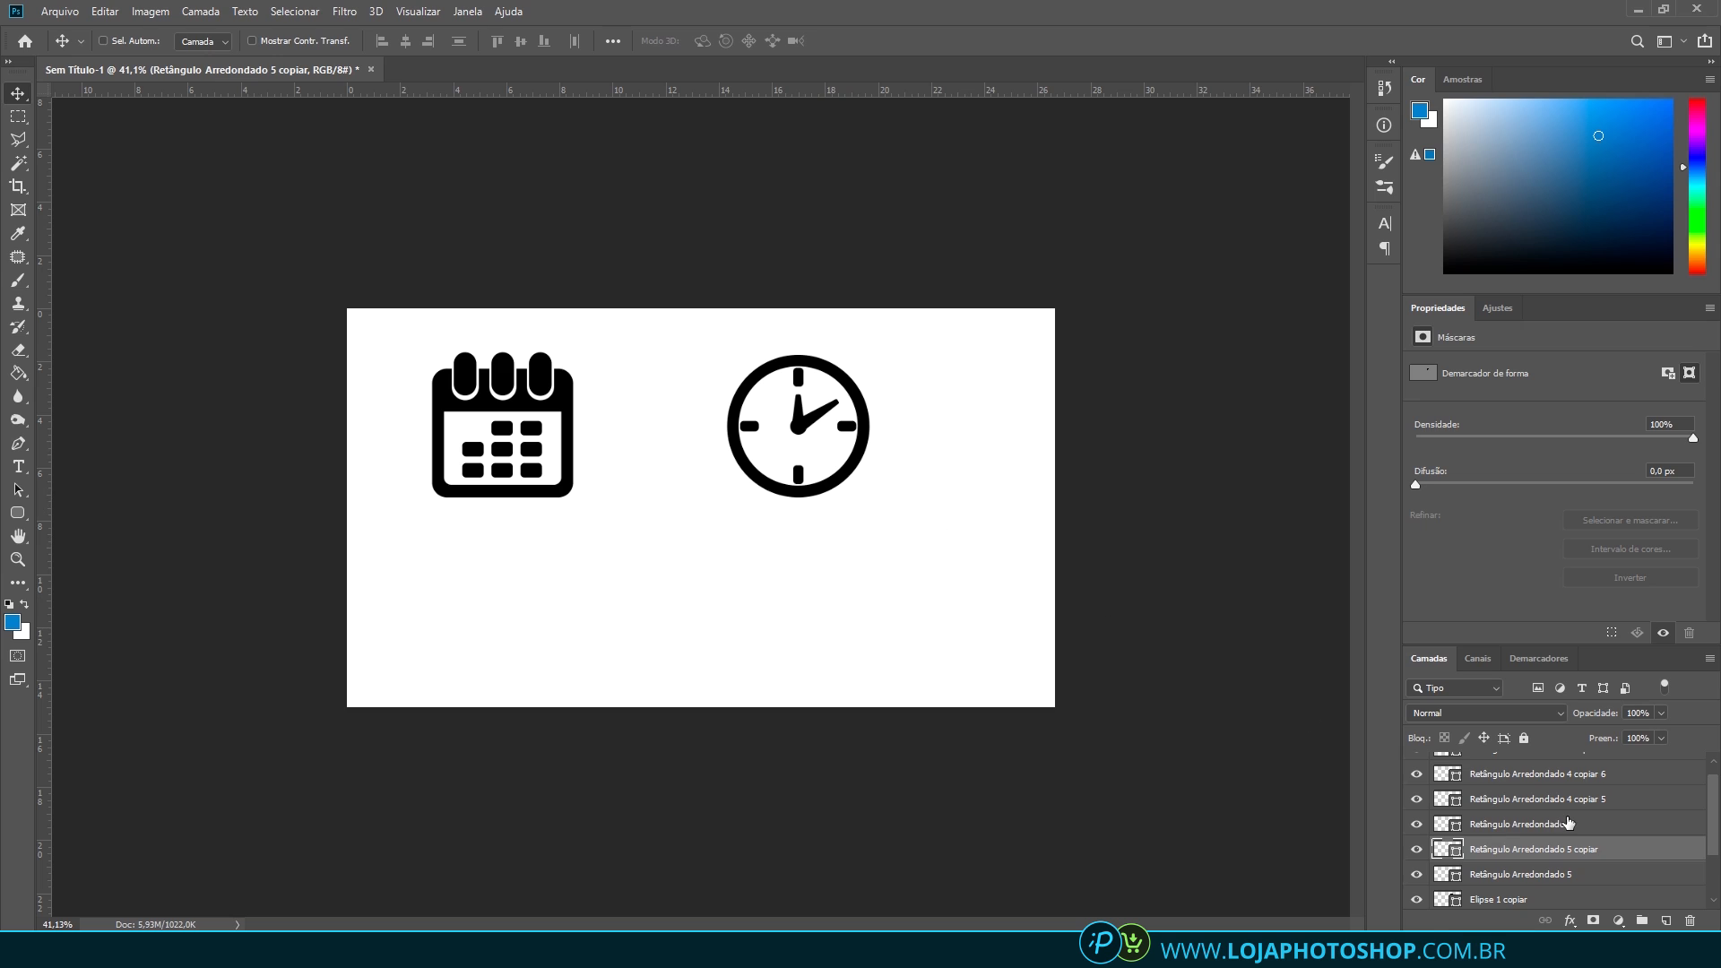
Group all the clock's layers, from Elipse 1 down to Elipse 1 copiar, and name the group RELÓGIO
{"action": "scroll", "coordinate": [1564, 821], "scroll_direction": "up", "scroll_amount": 2}
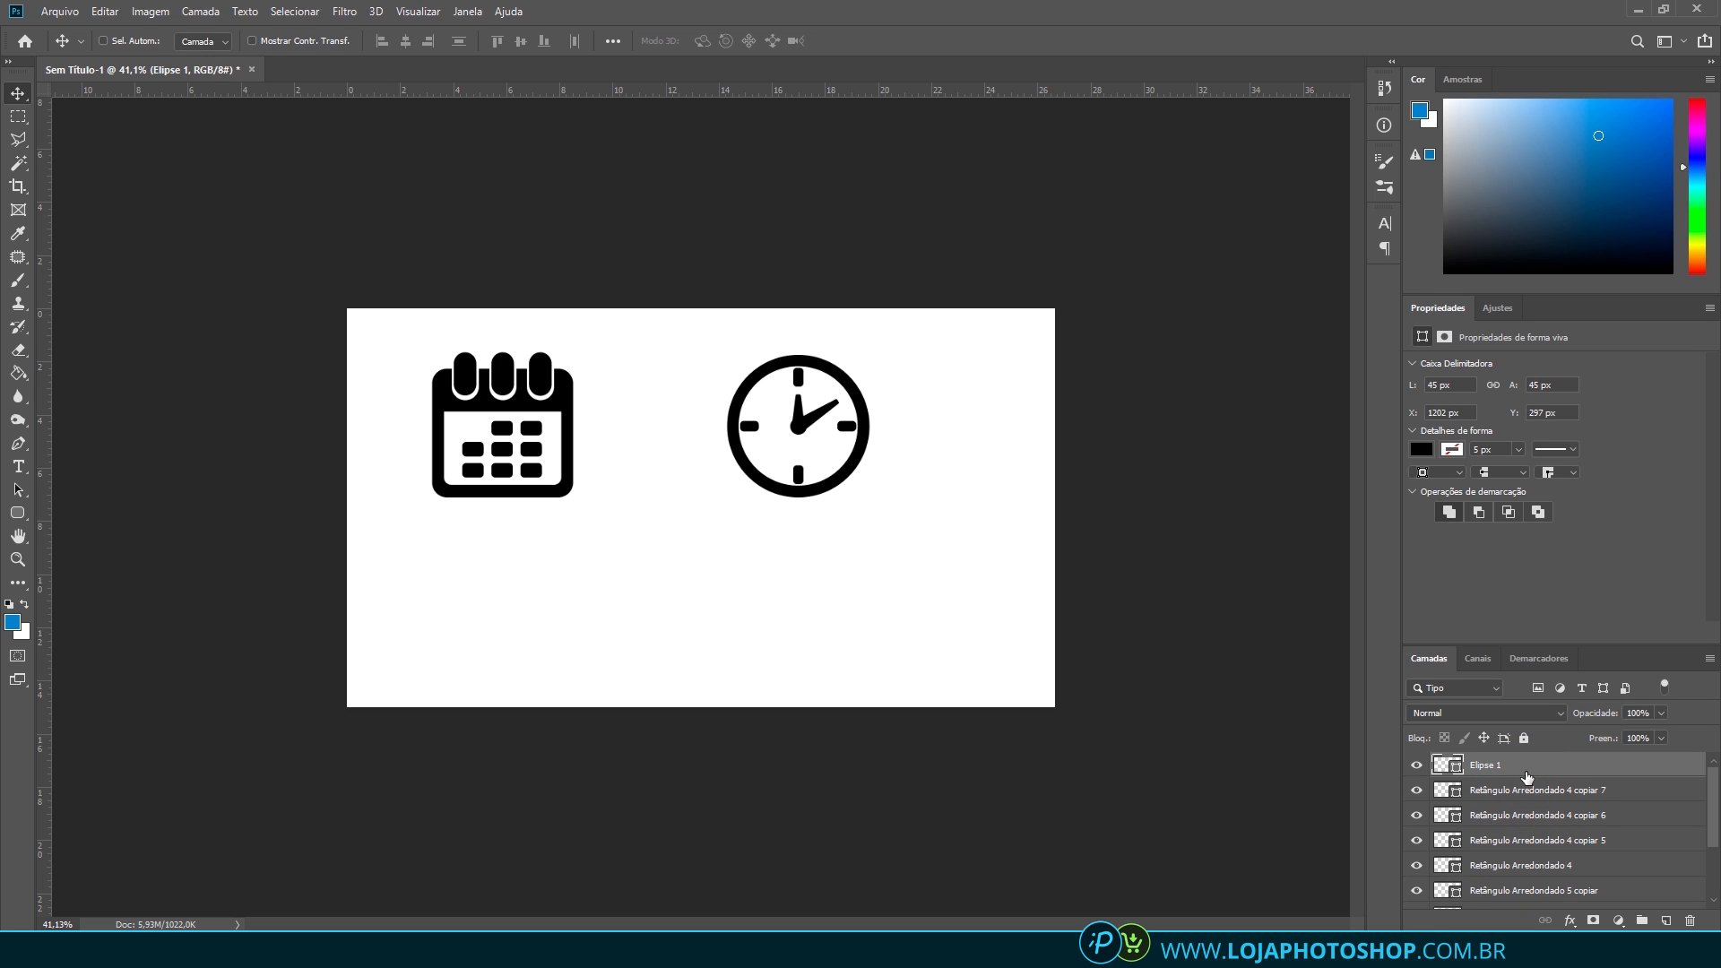
{"action": "scroll", "coordinate": [1535, 824], "scroll_direction": "down", "scroll_amount": 3}
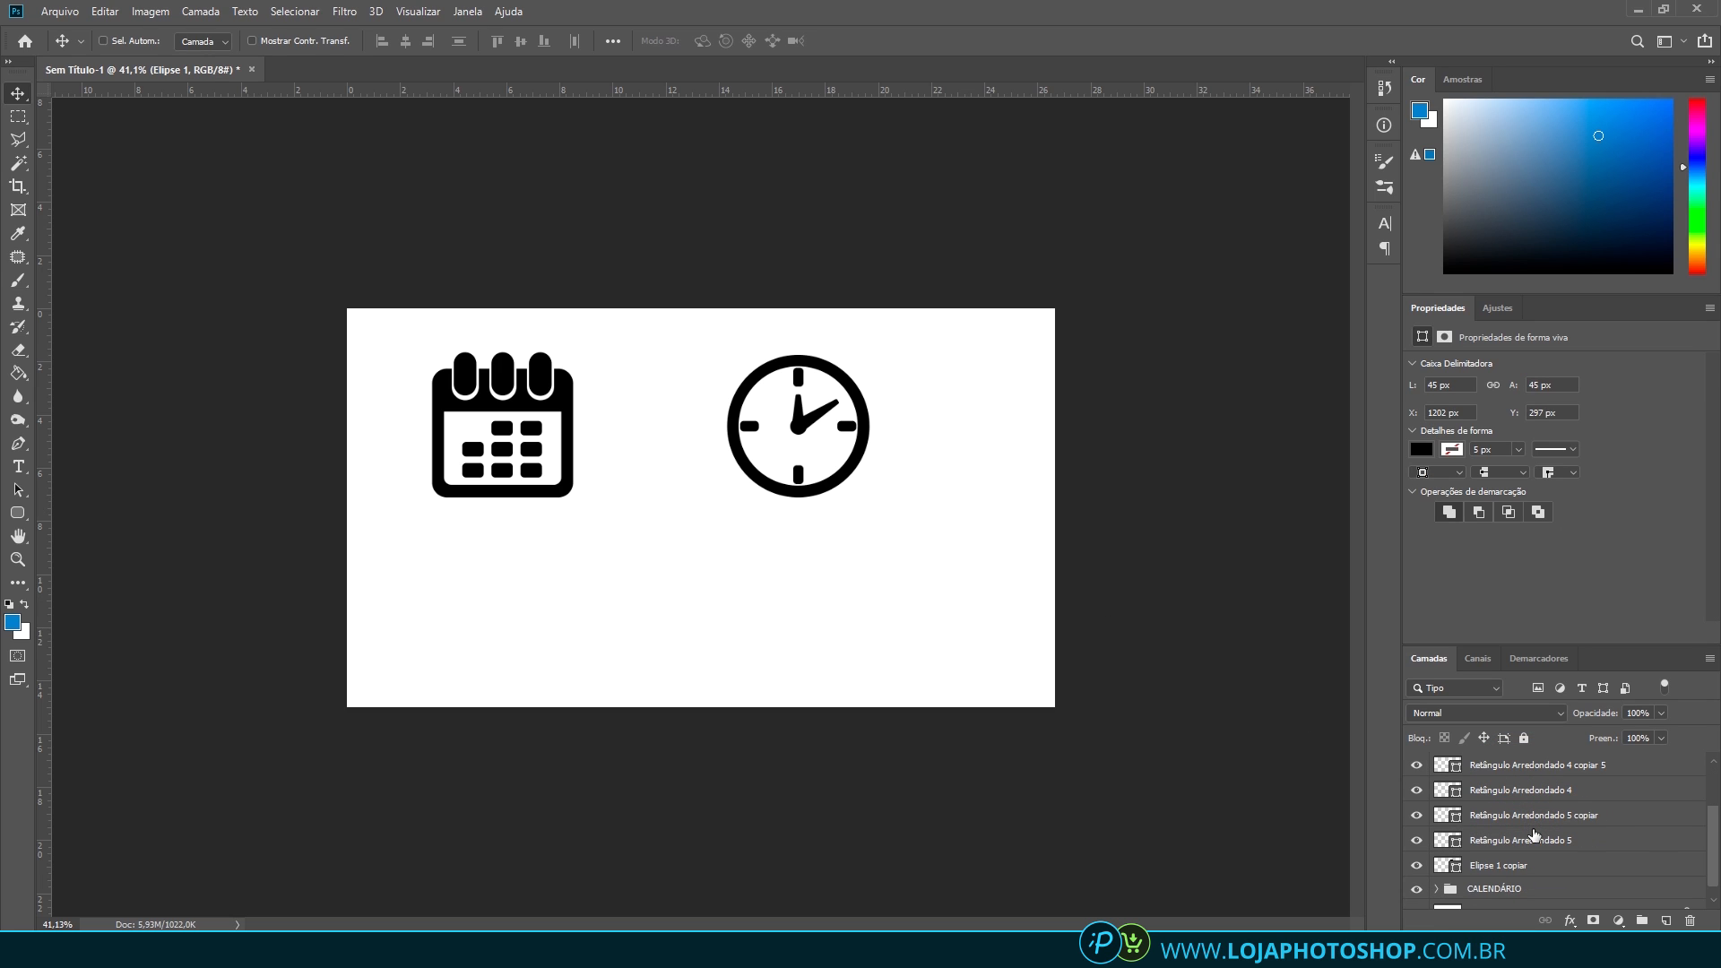
{"action": "left_click", "coordinate": [1535, 849], "text": "shift"}
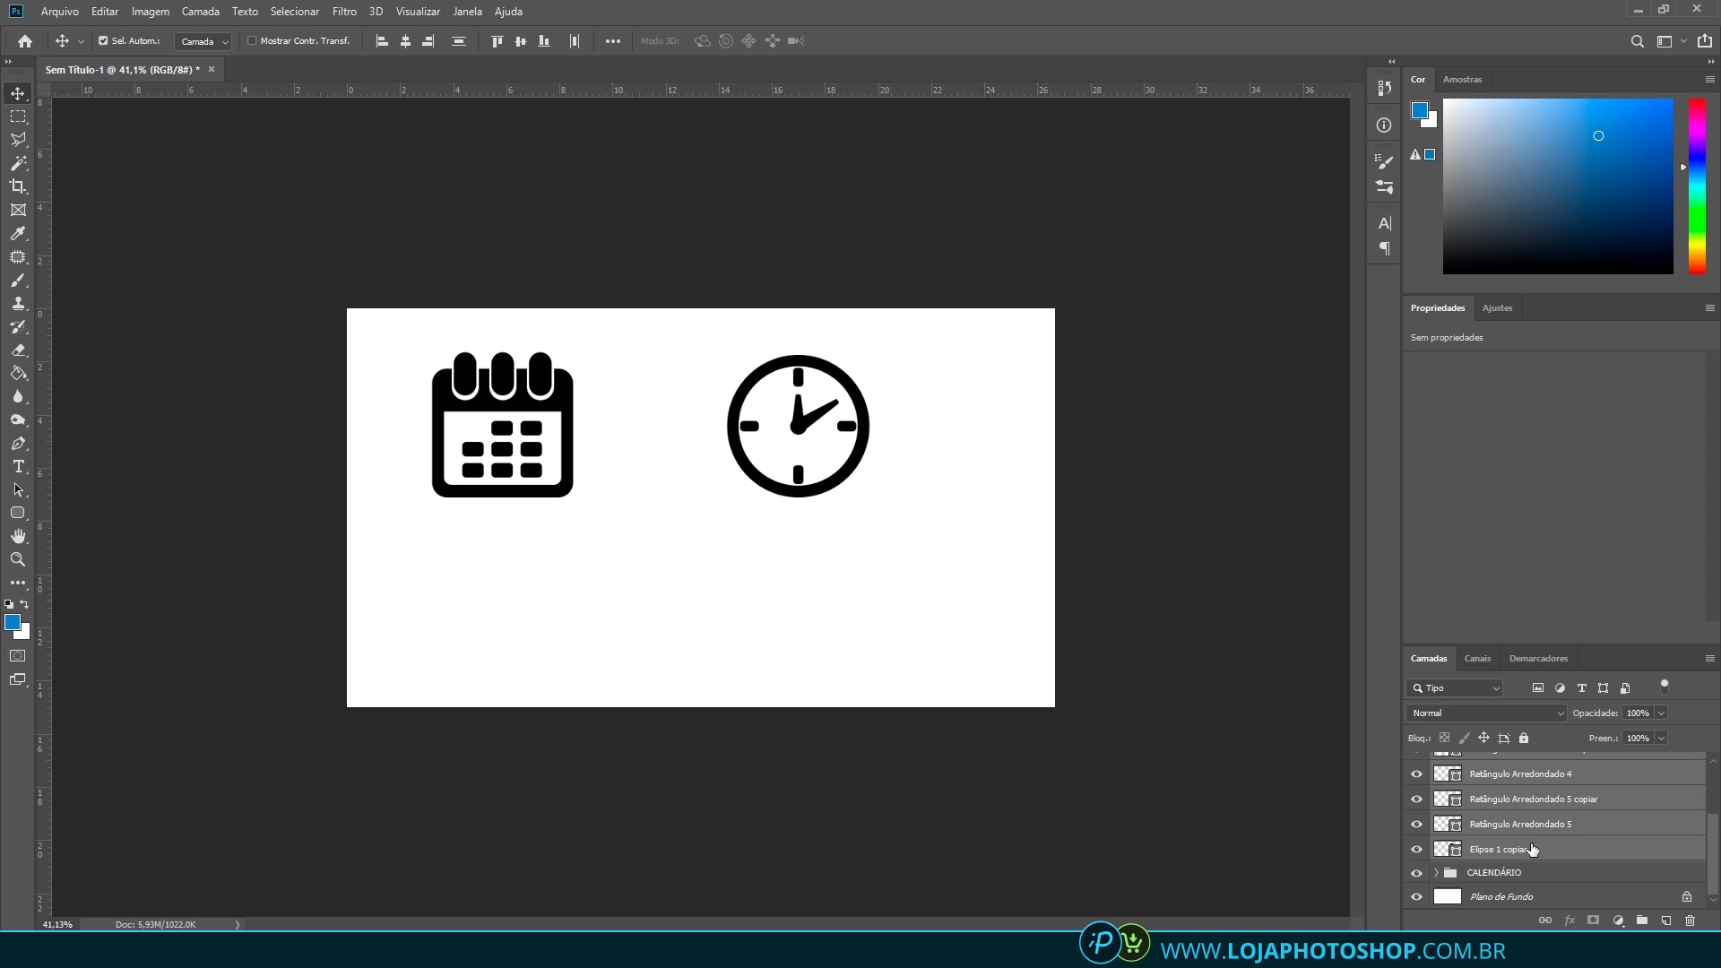
{"action": "left_click", "coordinate": [1533, 849]}
{"action": "scroll", "coordinate": [1535, 851], "scroll_direction": "up", "scroll_amount": 3}
{"action": "left_click", "coordinate": [1525, 768], "text": "shift"}
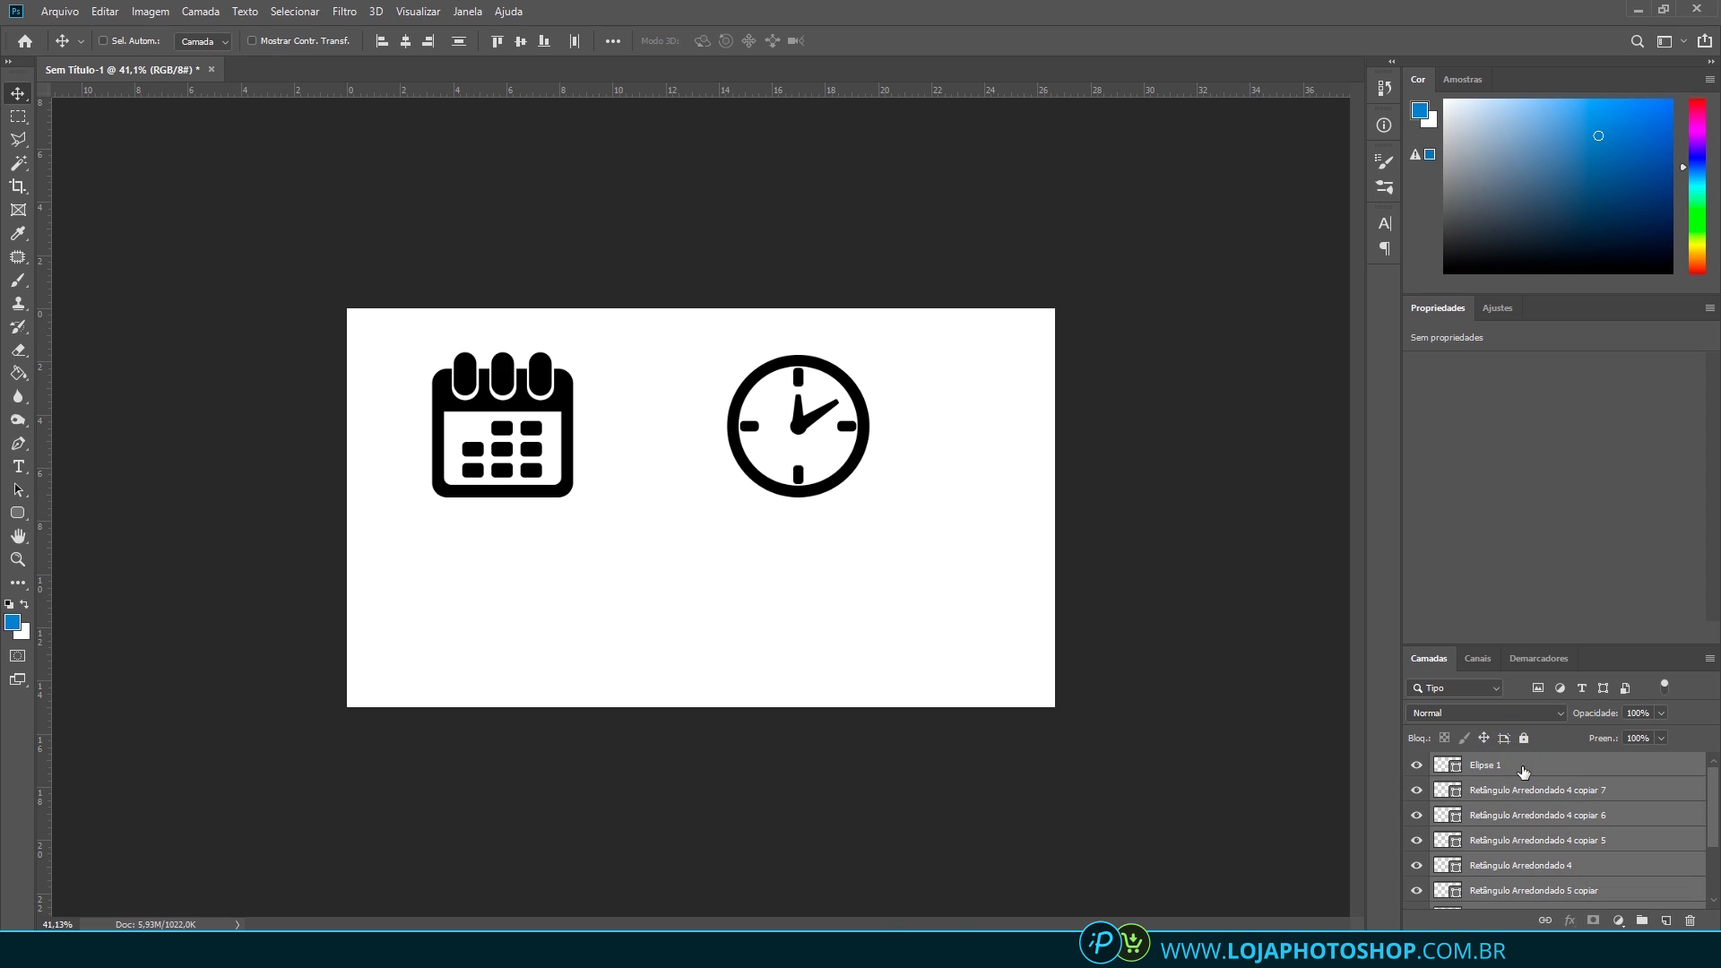
{"action": "key", "text": "ctrl+g"}
{"action": "double_click", "coordinate": [1492, 763]}
{"action": "key", "text": "Caps_Lock"}
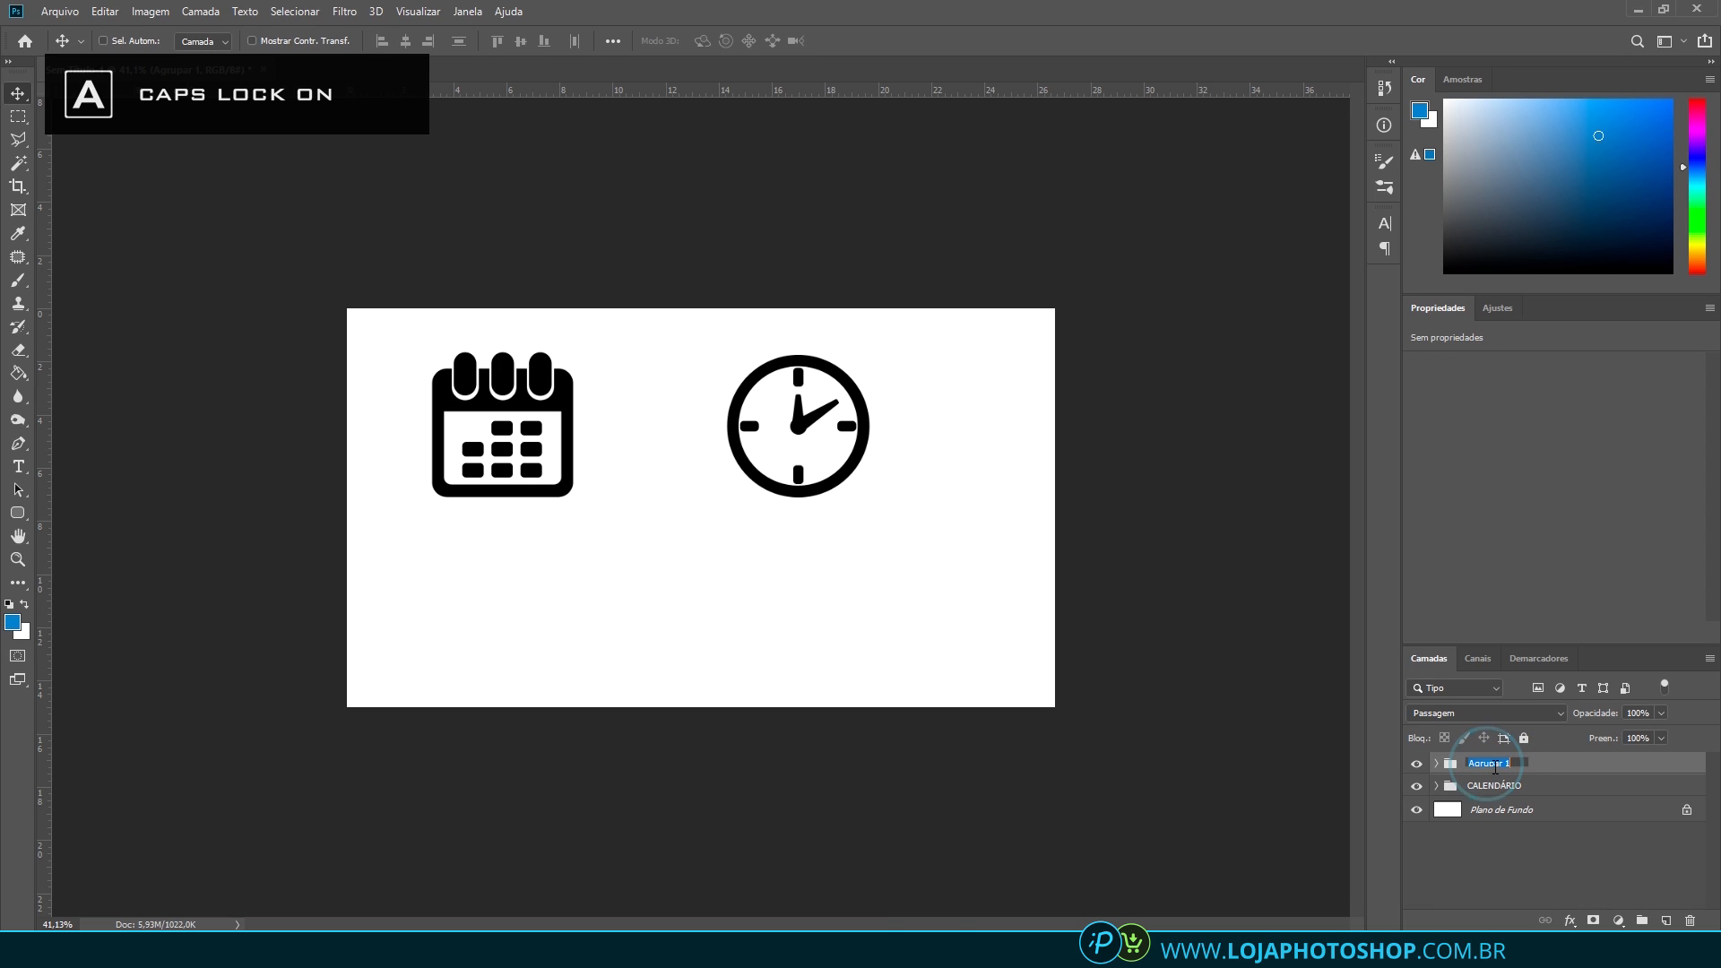
{"action": "type", "text": "RELÓGIO"}
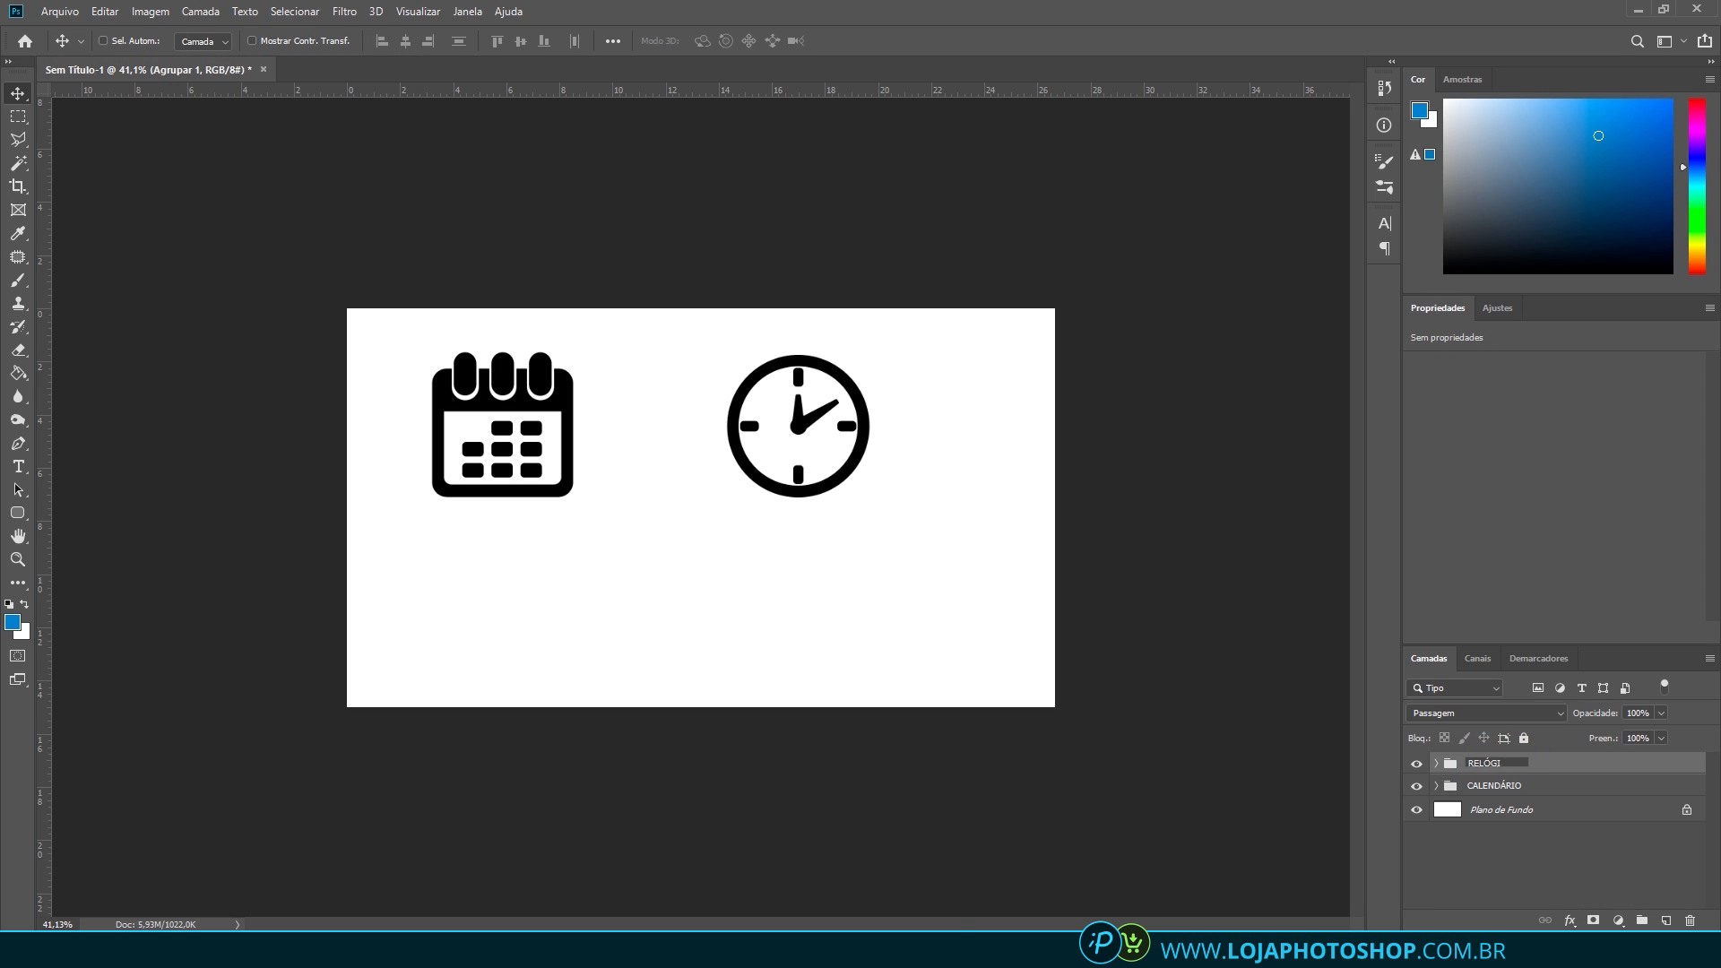
{"action": "key", "text": "Return"}
Move the clock close beside the calendar and shift both icon groups together toward the middle of the canvas
{"action": "left_click_drag", "start_coordinate": [807, 484], "coordinate": [685, 482]}
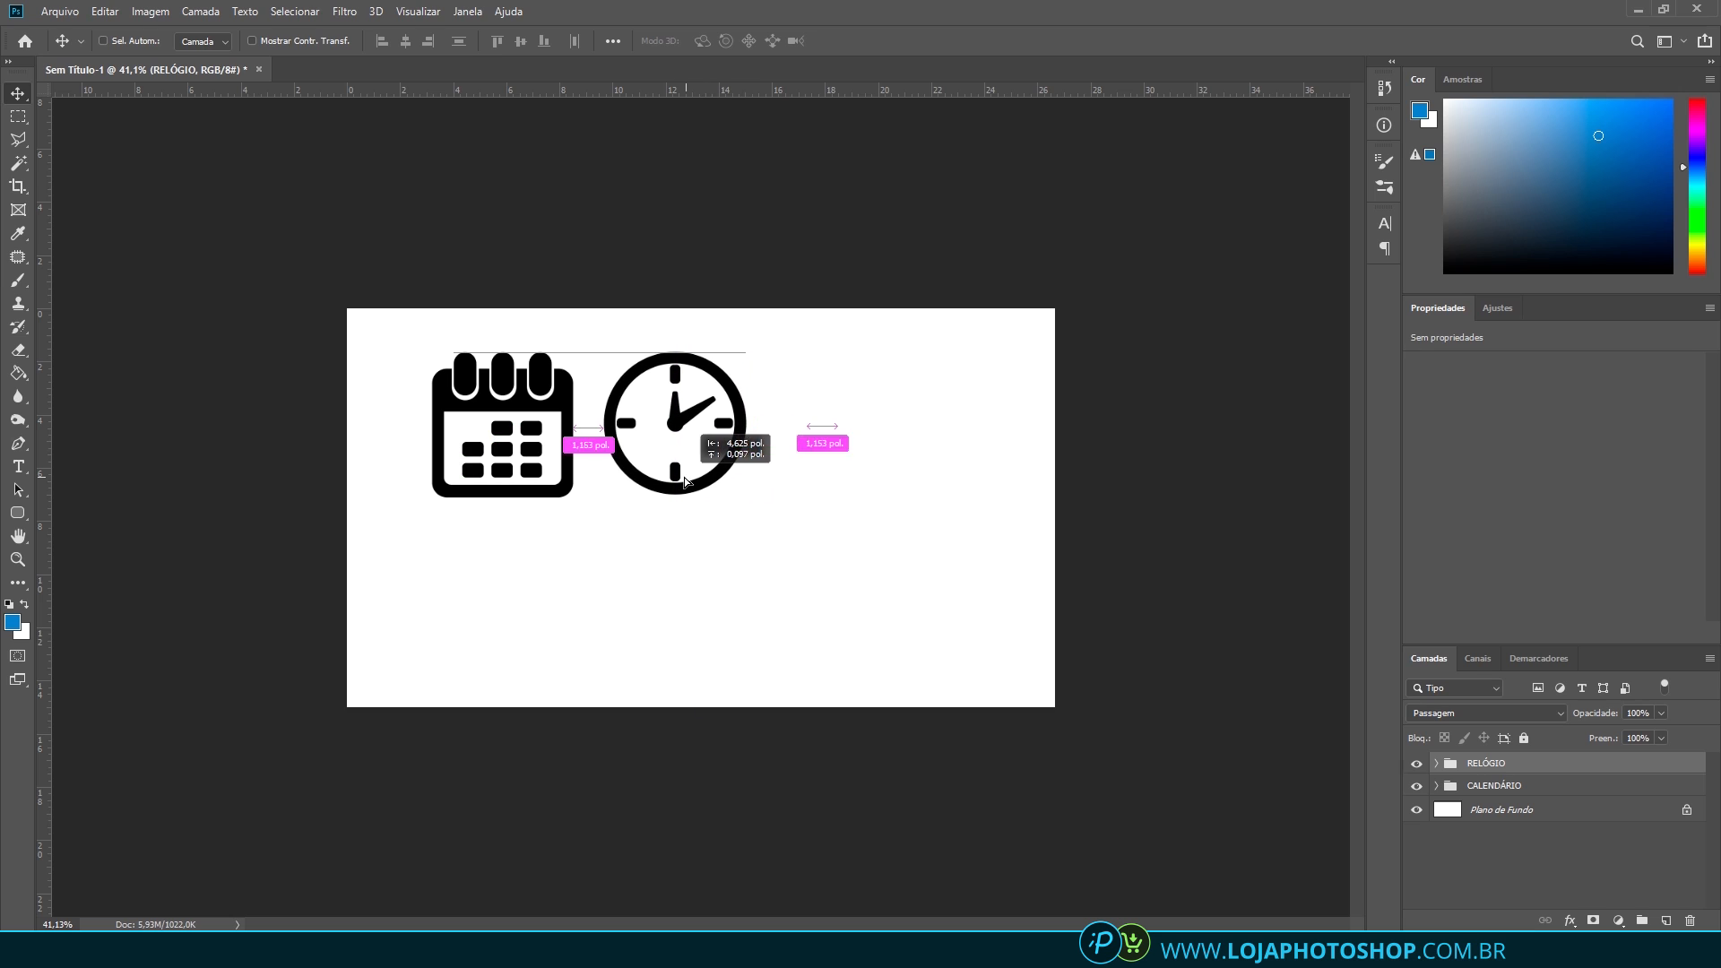
{"action": "left_click", "coordinate": [1552, 785], "text": "shift"}
{"action": "left_click_drag", "start_coordinate": [738, 452], "coordinate": [843, 447]}
{"action": "left_click", "coordinate": [1520, 788]}
Try yellow (d1d34a) and orange (ecae4c) as Color Overlay colours on the RELÓGIO group and cancel the colour choice
{"action": "double_click", "coordinate": [1553, 764]}
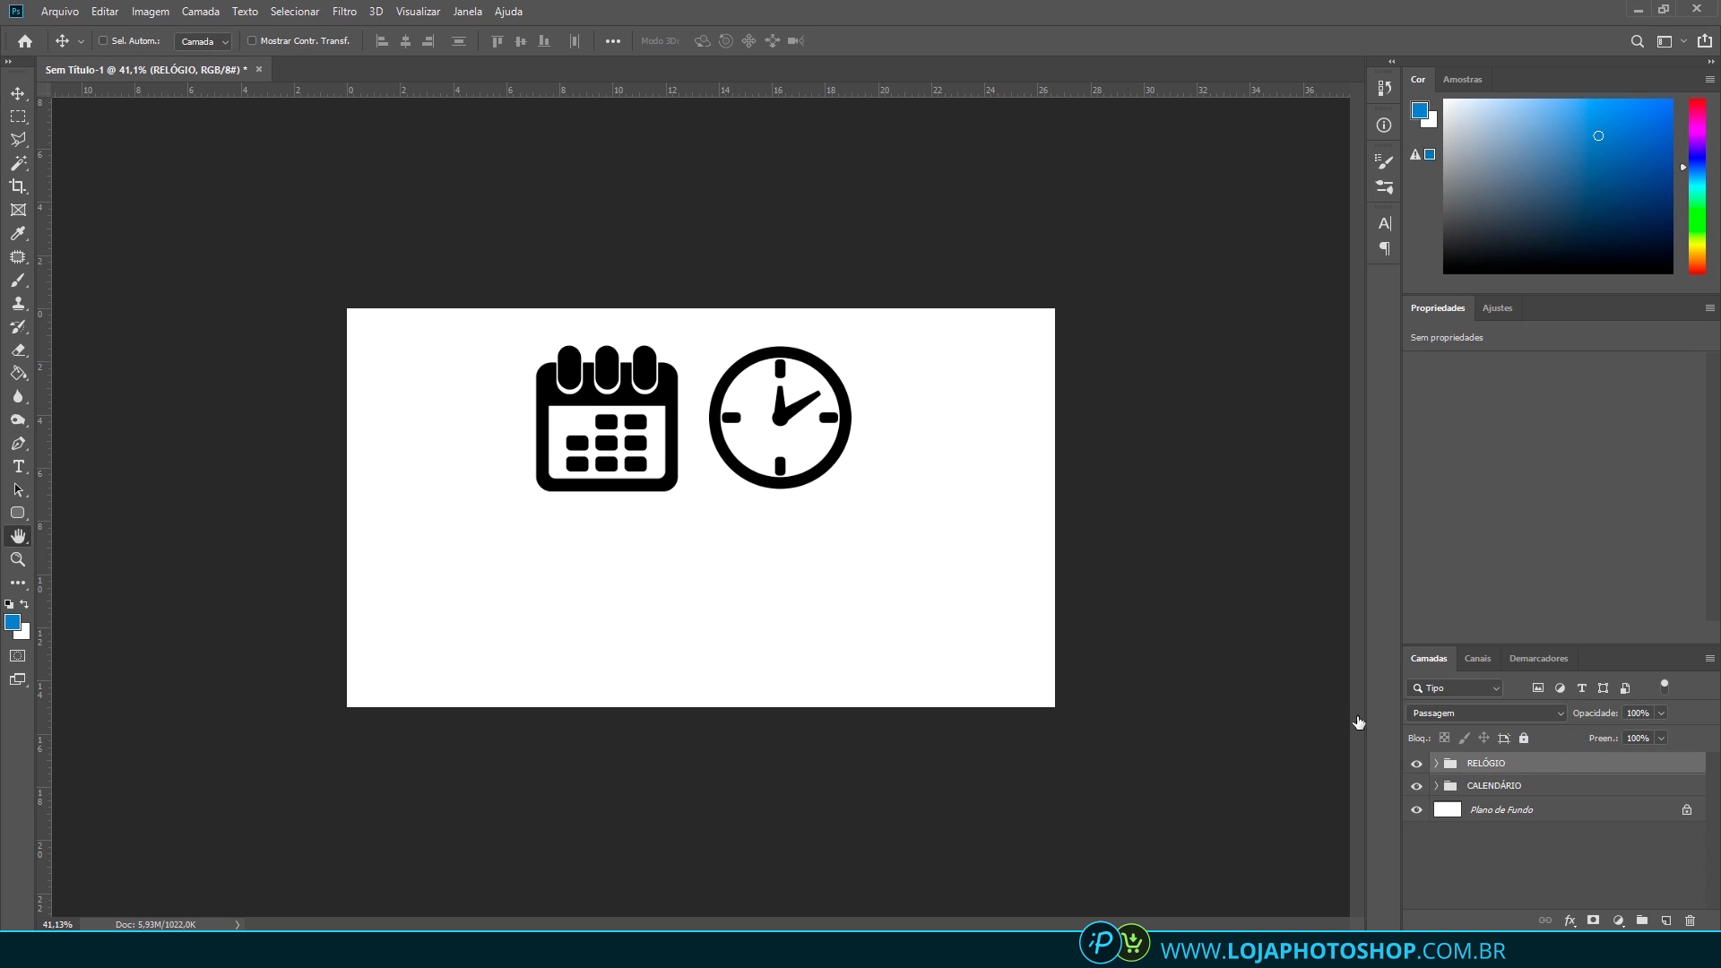
{"action": "left_click", "coordinate": [854, 418]}
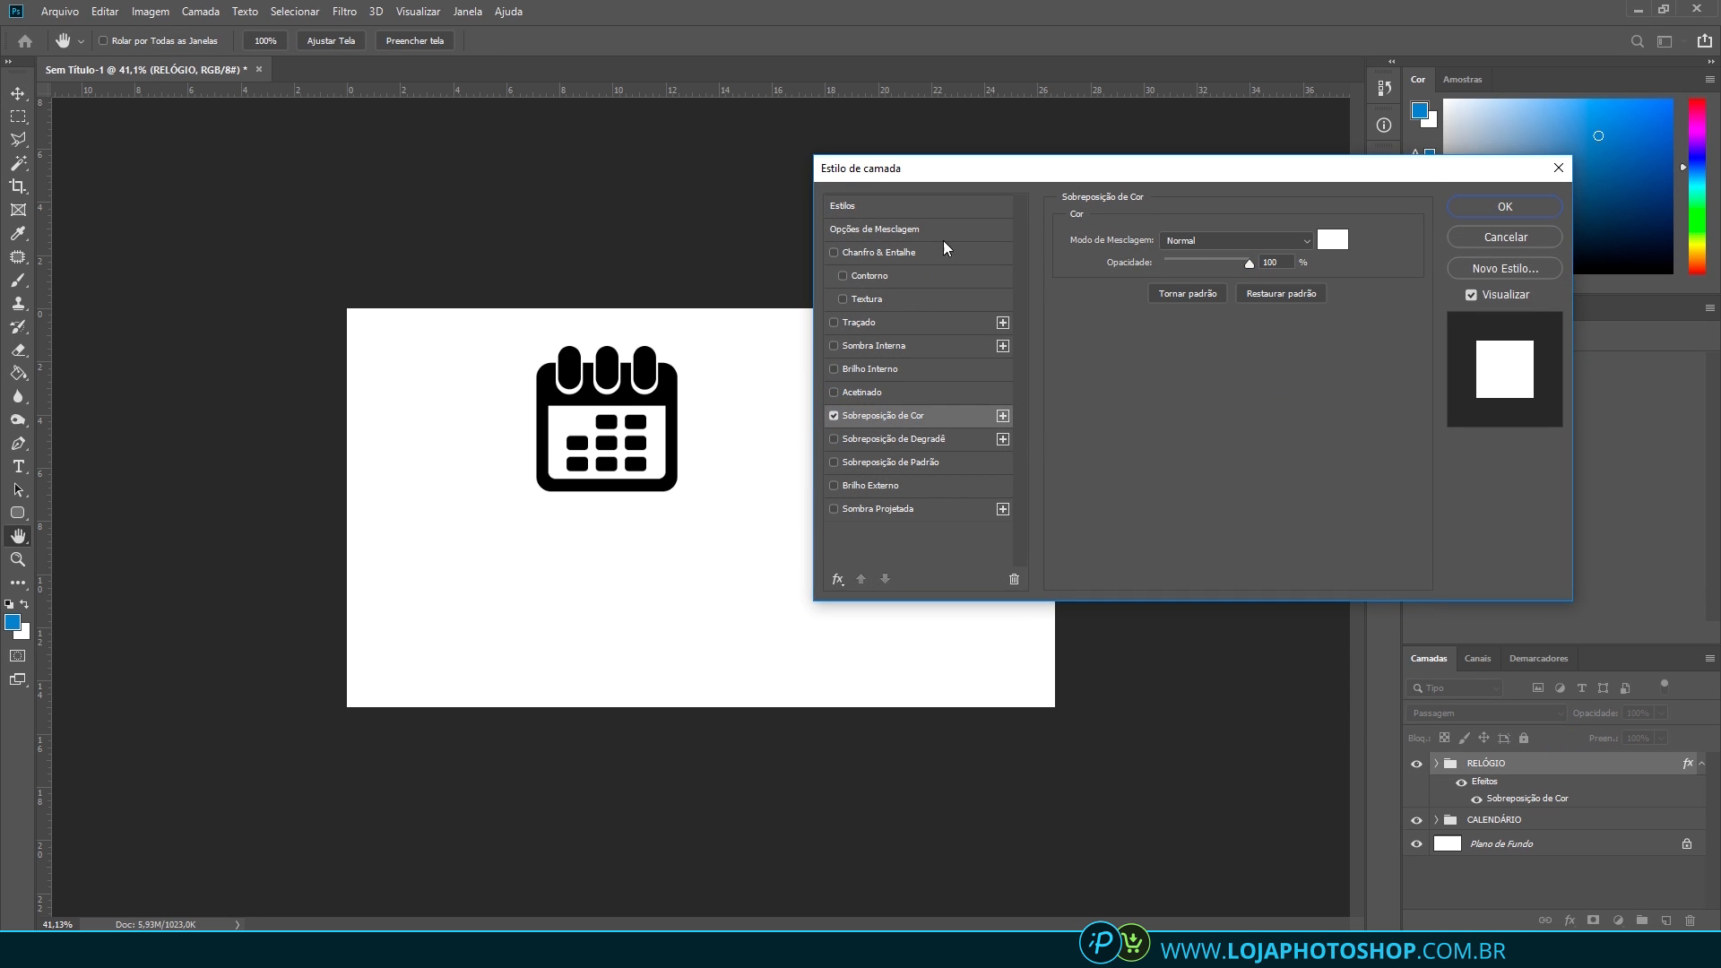
{"action": "left_click_drag", "start_coordinate": [1083, 167], "coordinate": [1234, 216]}
{"action": "left_click", "coordinate": [1475, 287]}
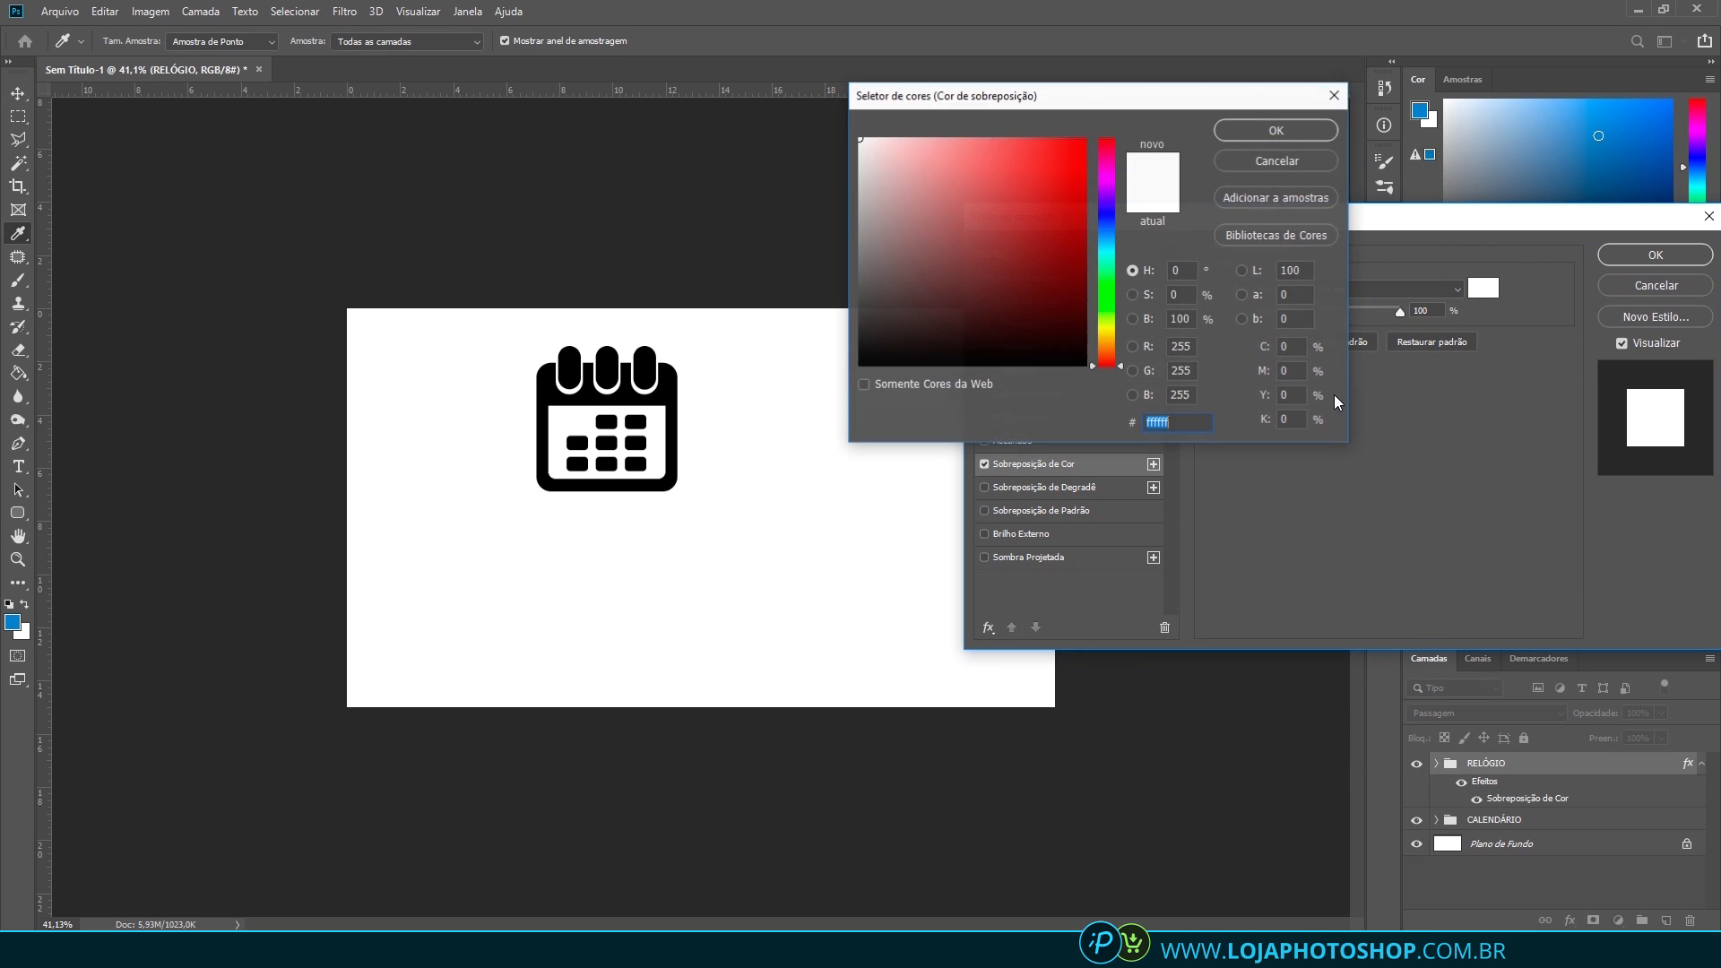
{"action": "left_click", "coordinate": [1004, 204]}
{"action": "left_click_drag", "start_coordinate": [1098, 230], "coordinate": [1117, 329]}
{"action": "left_click", "coordinate": [1007, 177]}
{"action": "left_click", "coordinate": [1119, 341]}
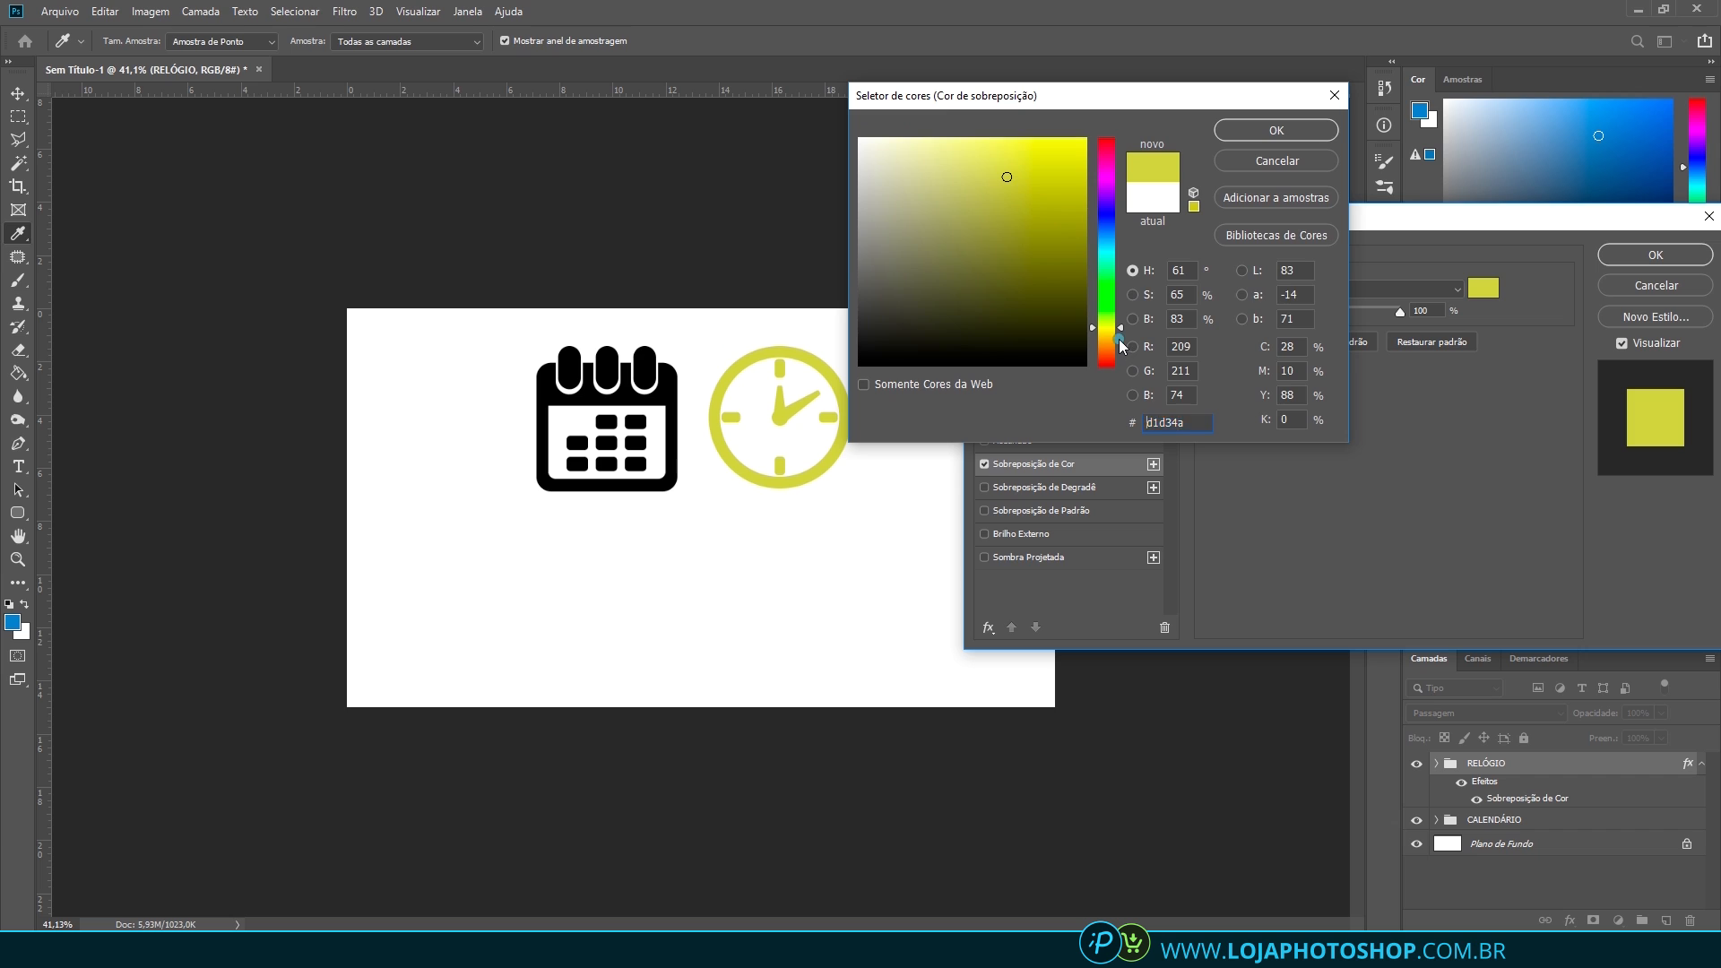
{"action": "left_click", "coordinate": [1013, 154]}
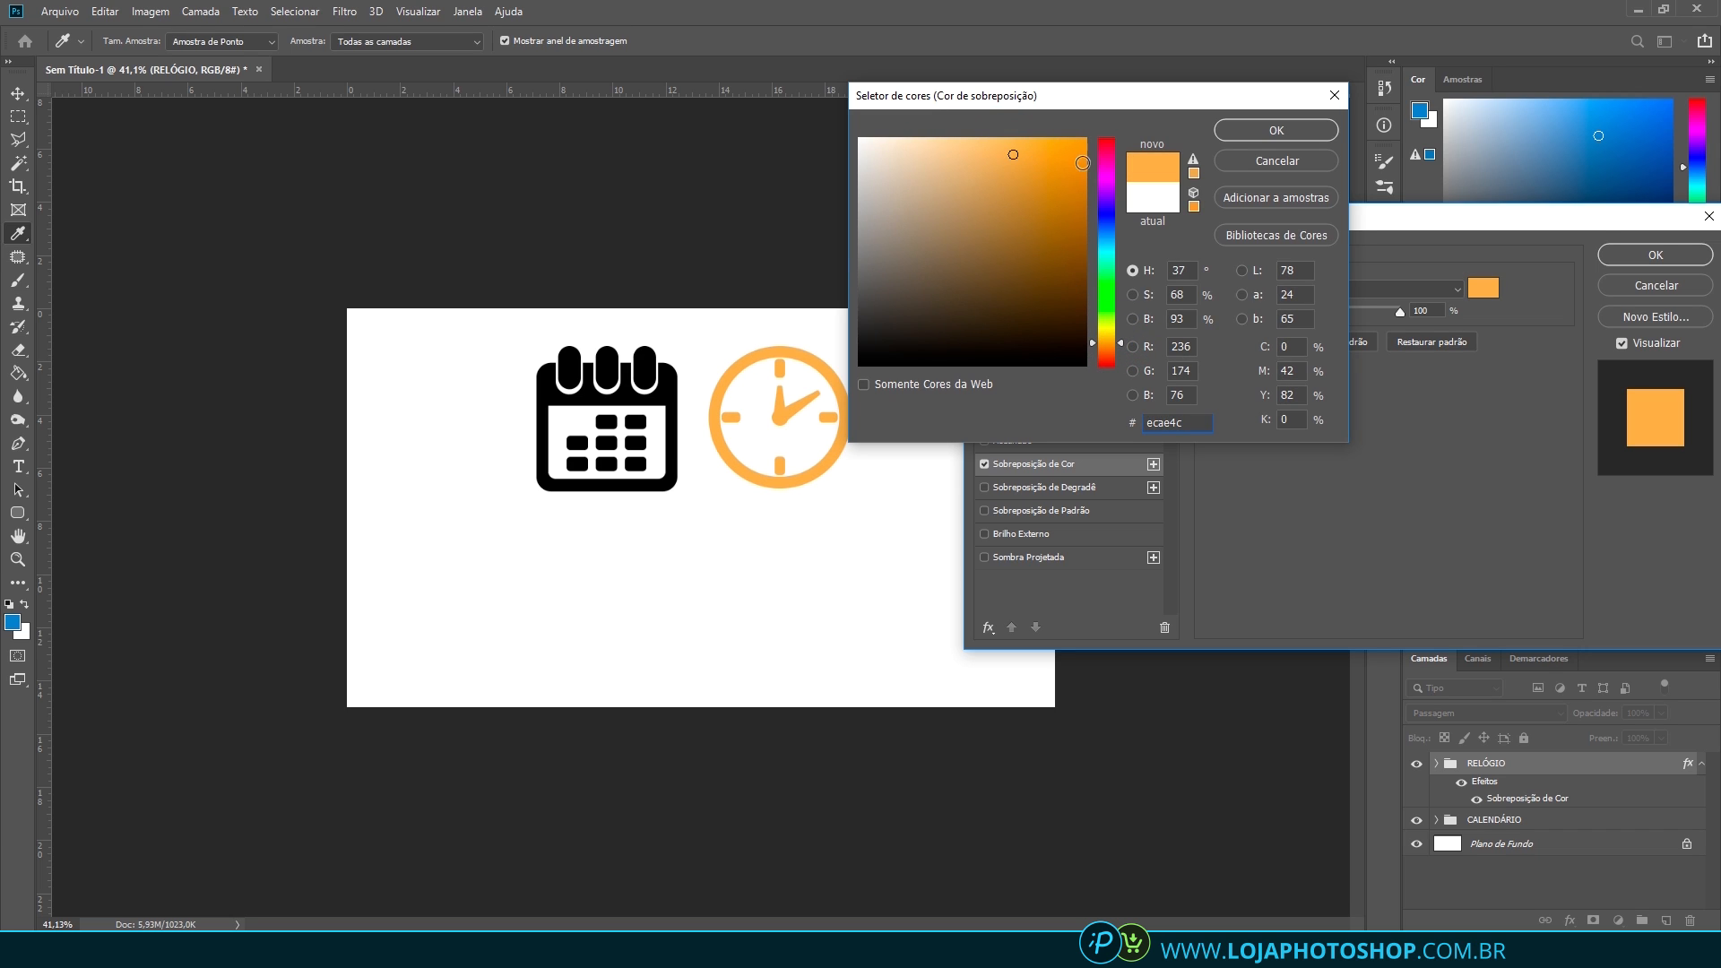
{"action": "left_click", "coordinate": [1246, 159]}
Try a Gradient Overlay on the RELÓGIO group with the pink-to-orange MODERNO preset and a smaller scale, and discard the layer style
{"action": "left_click", "coordinate": [984, 487]}
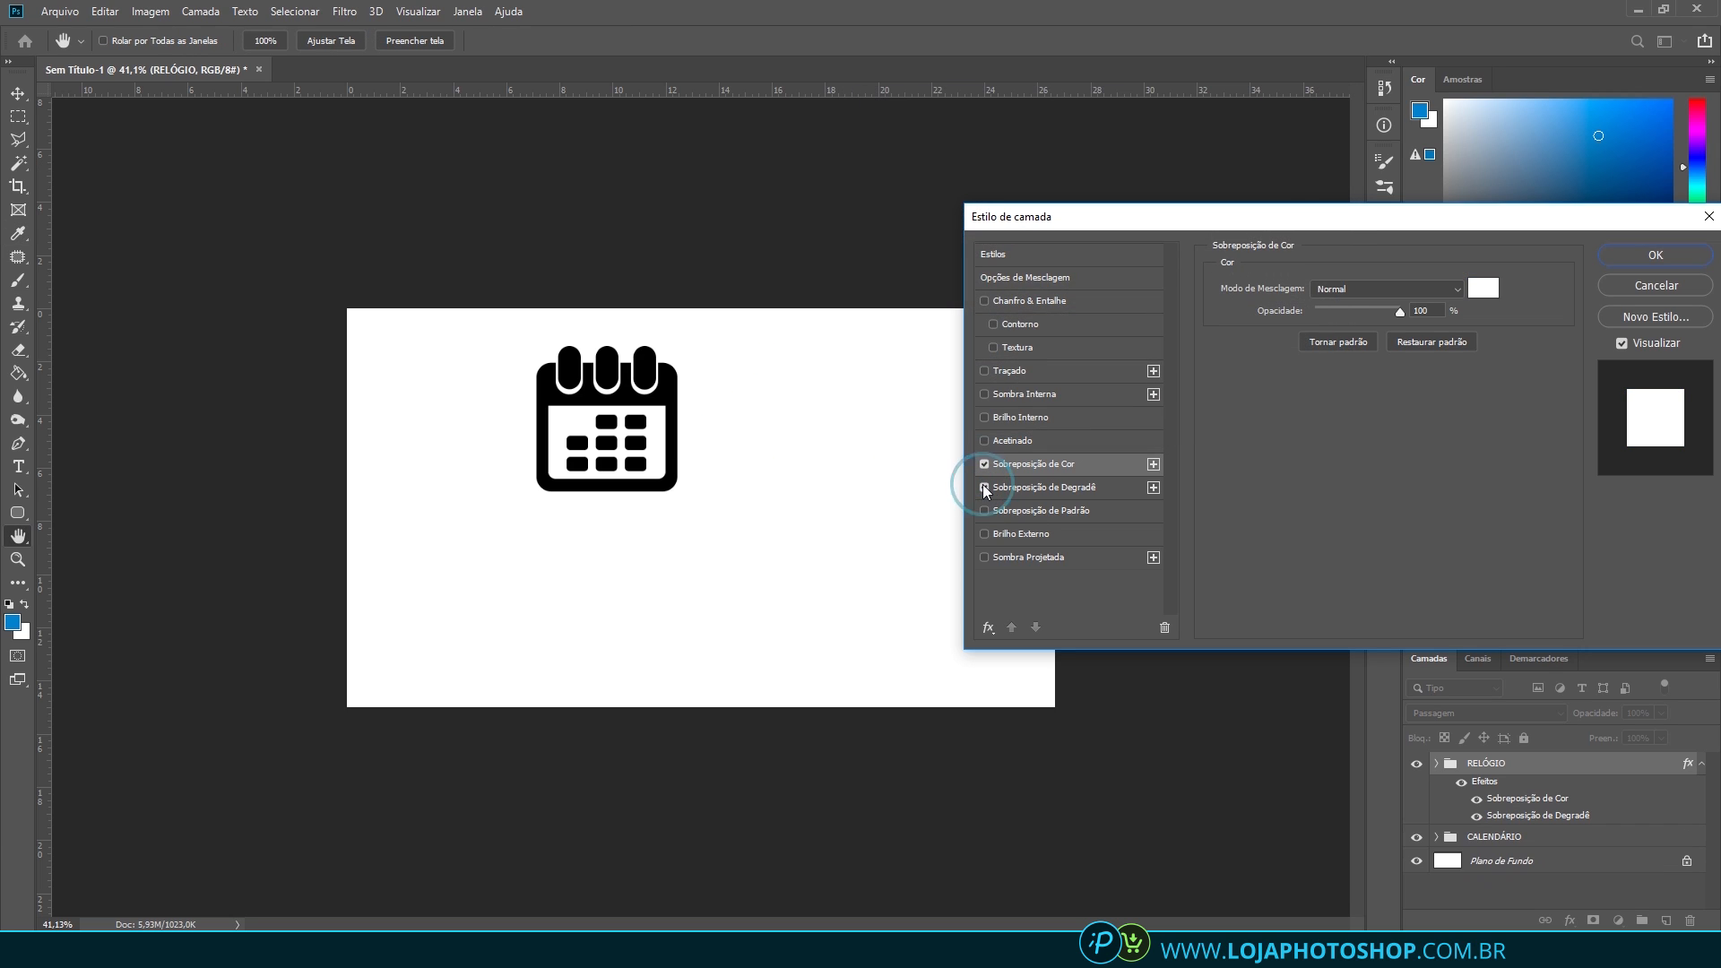
{"action": "left_click", "coordinate": [984, 465]}
{"action": "left_click", "coordinate": [1015, 488]}
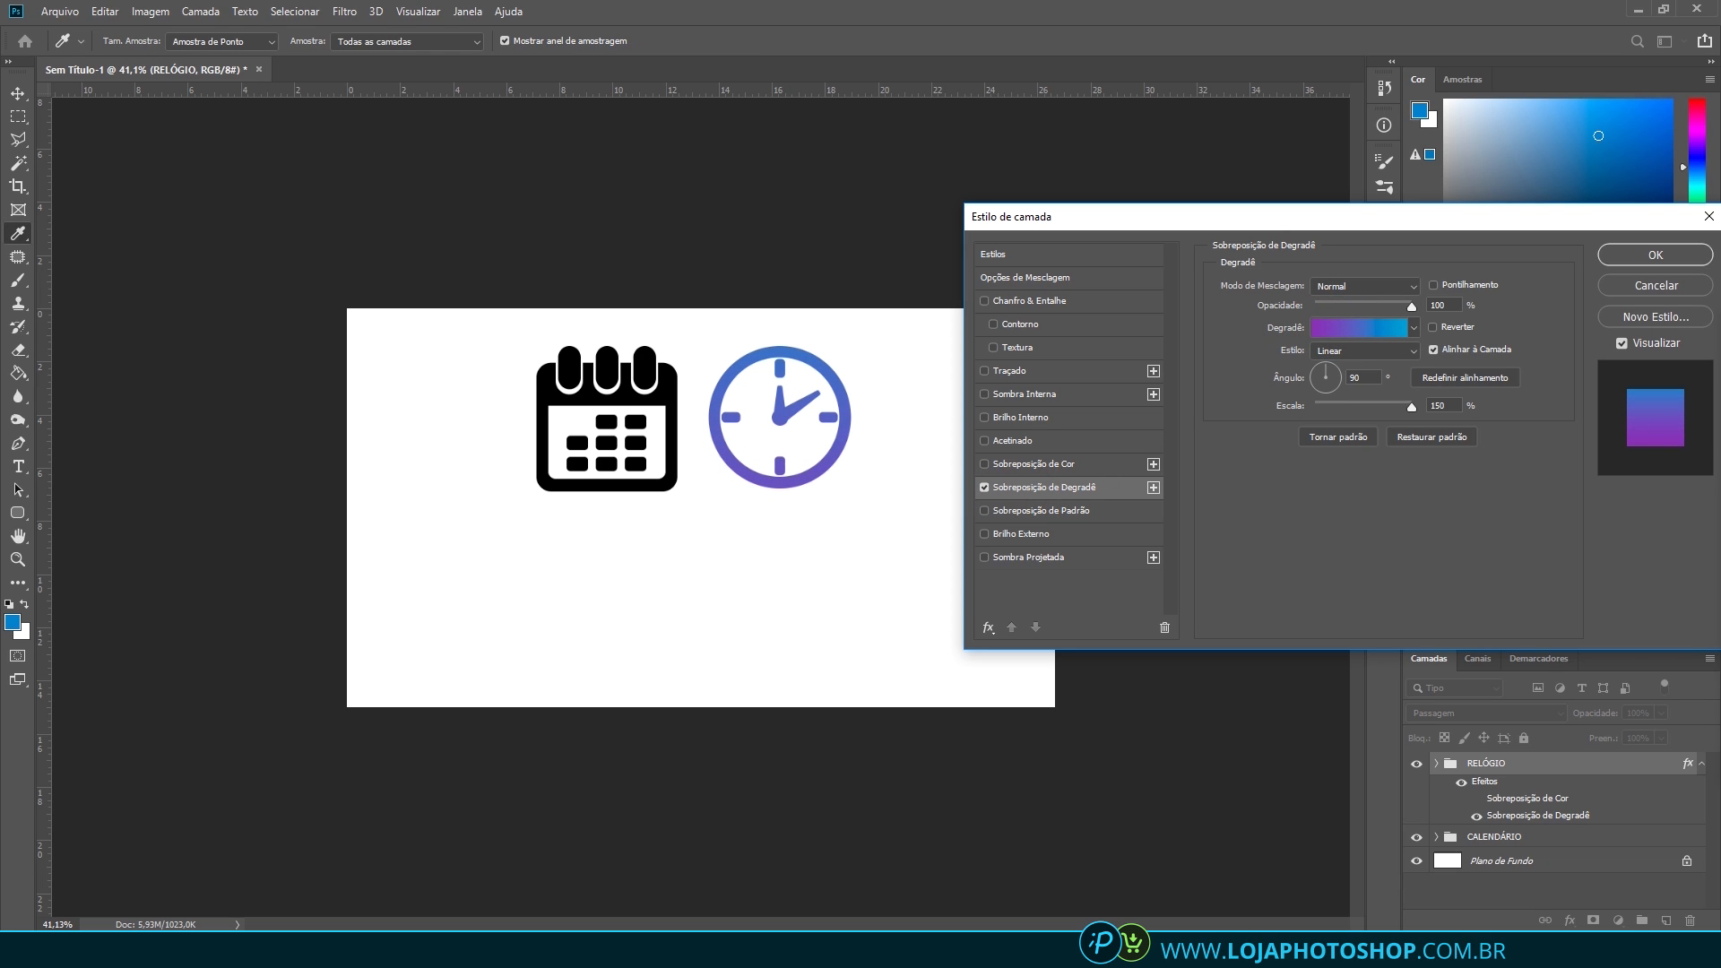
{"action": "left_click", "coordinate": [1359, 327]}
{"action": "left_click", "coordinate": [1373, 356]}
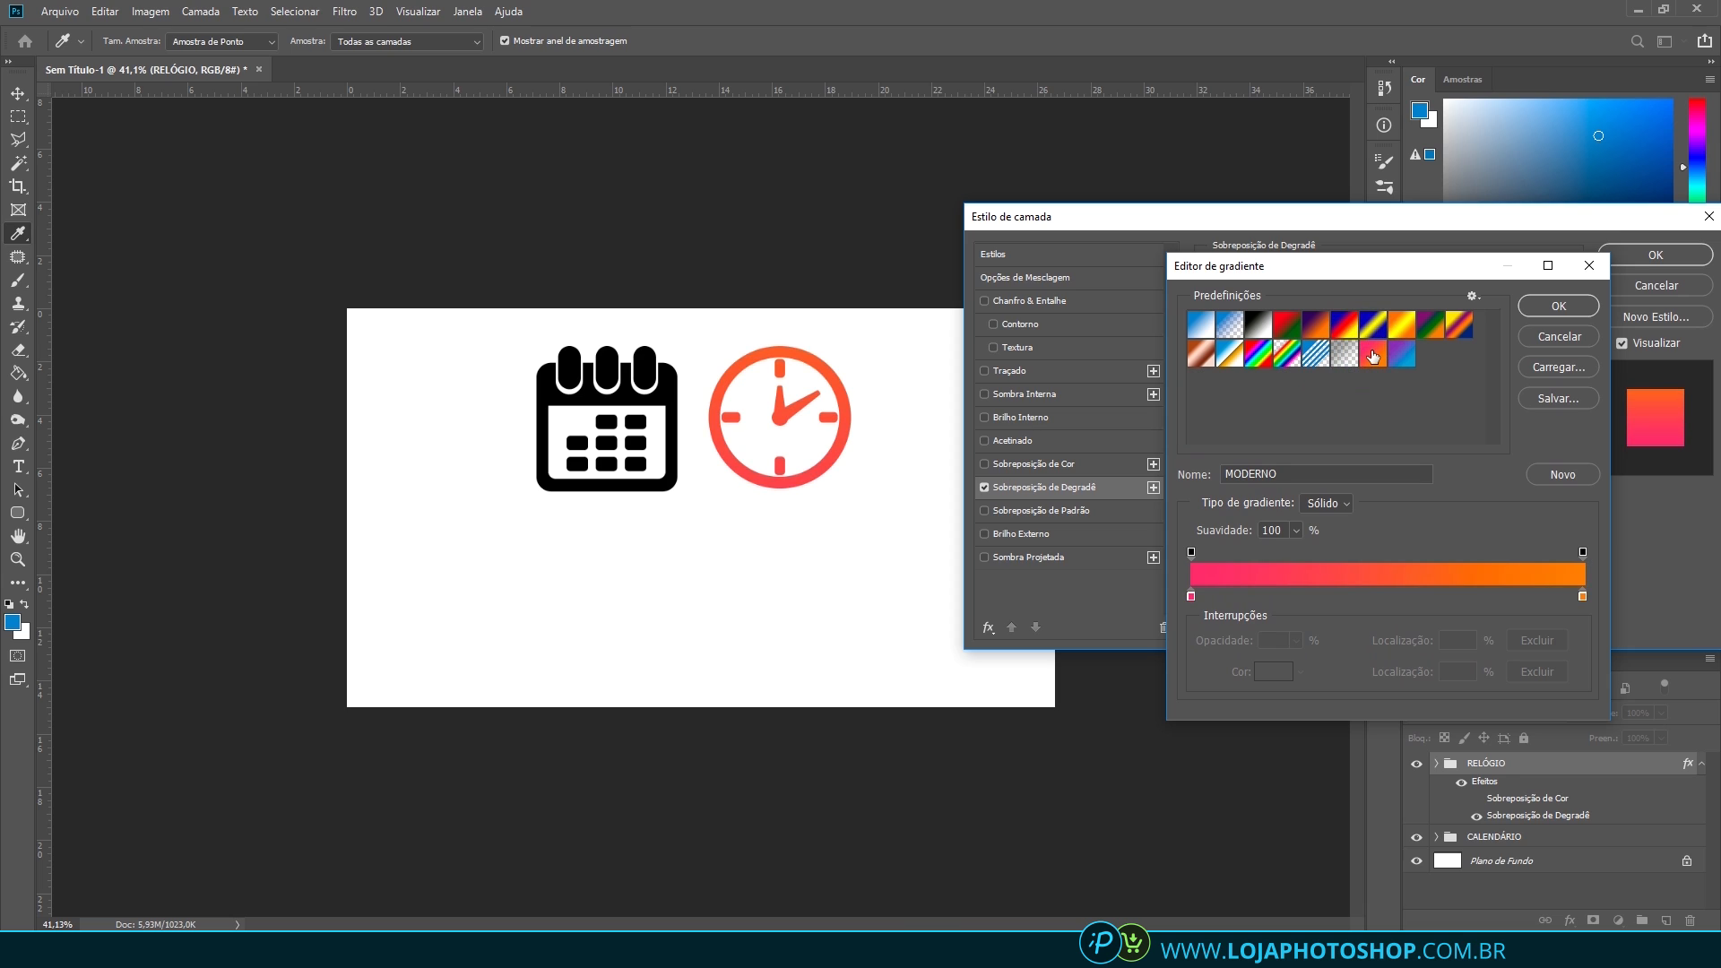
{"action": "left_click", "coordinate": [1535, 308]}
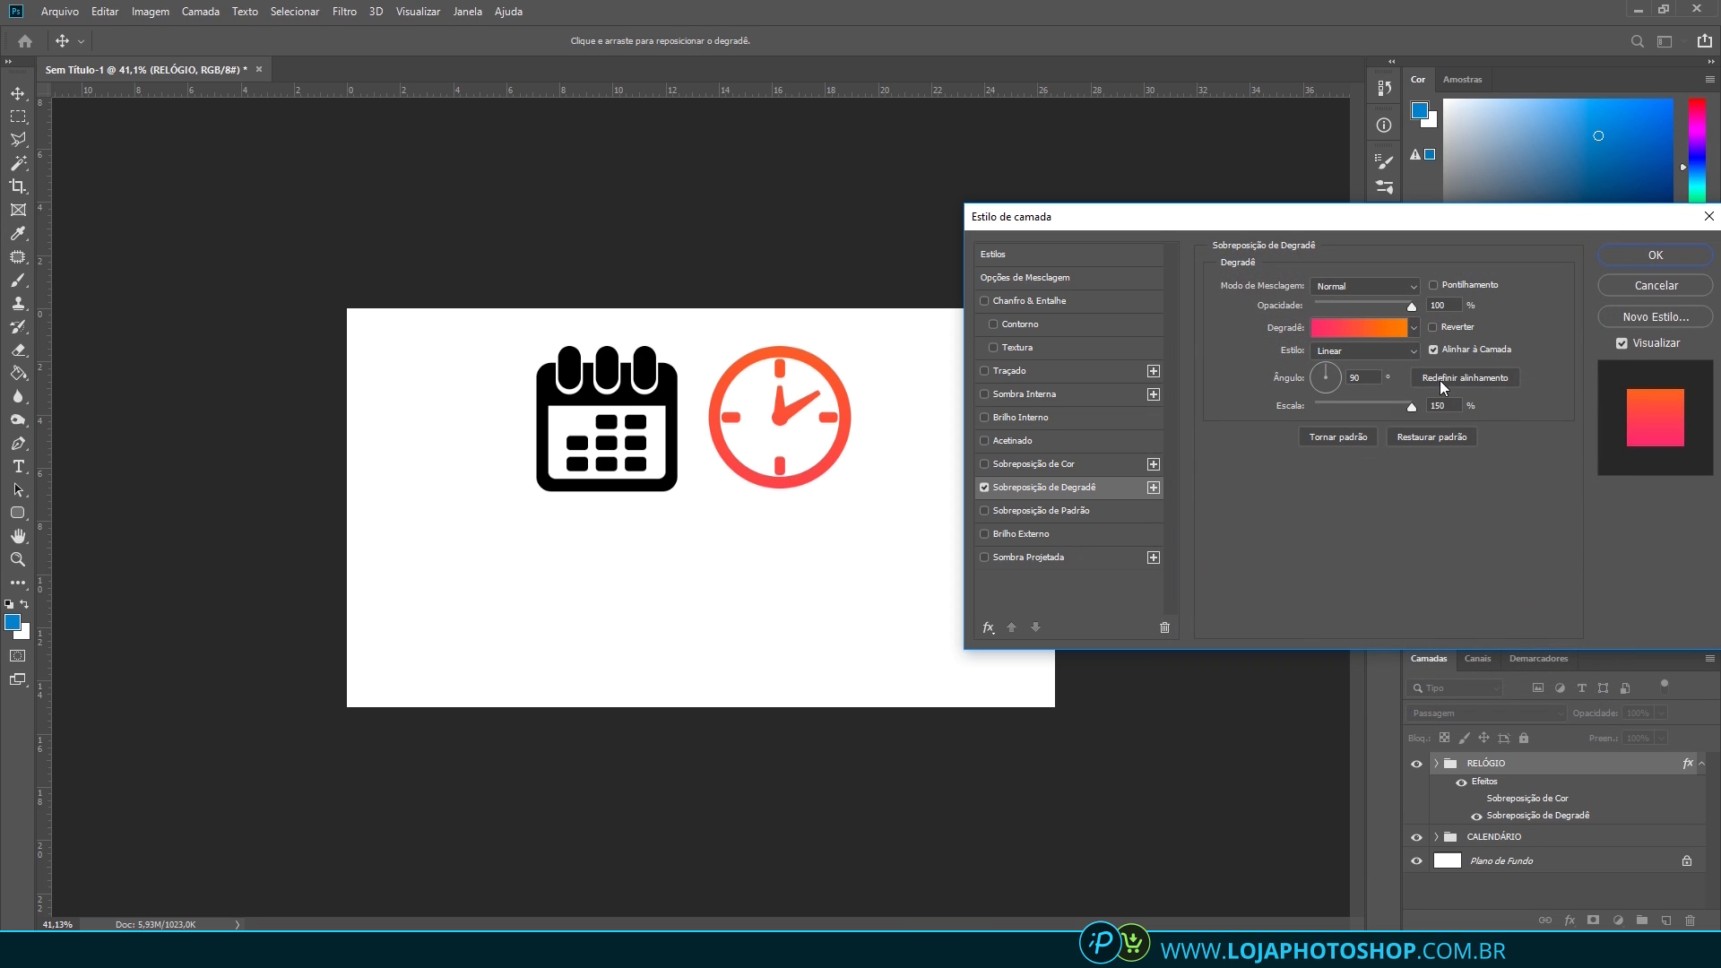
{"action": "left_click_drag", "start_coordinate": [1363, 406], "coordinate": [1374, 404]}
{"action": "left_click", "coordinate": [1657, 284]}
Draw a blue circle of about 331 × 331 px on a new layer below the calendar and move it to about X 540, Y 540 px
{"action": "left_click", "coordinate": [18, 515]}
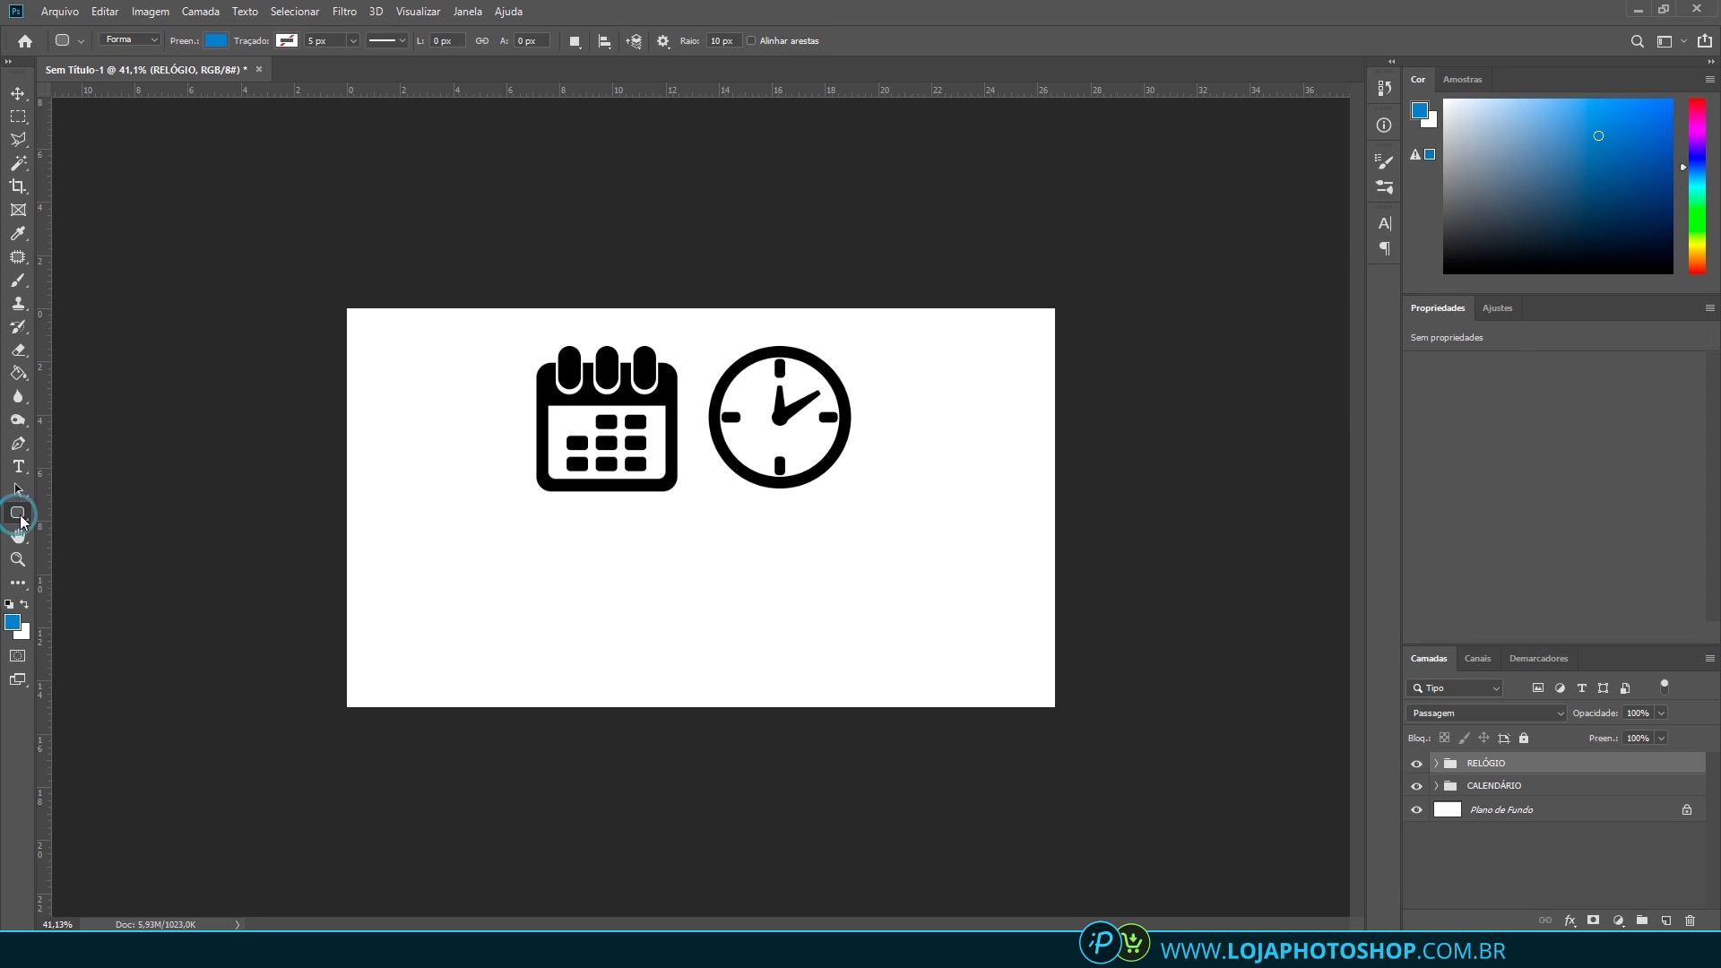
{"action": "scroll", "coordinate": [561, 598], "scroll_direction": "up", "scroll_amount": 4}
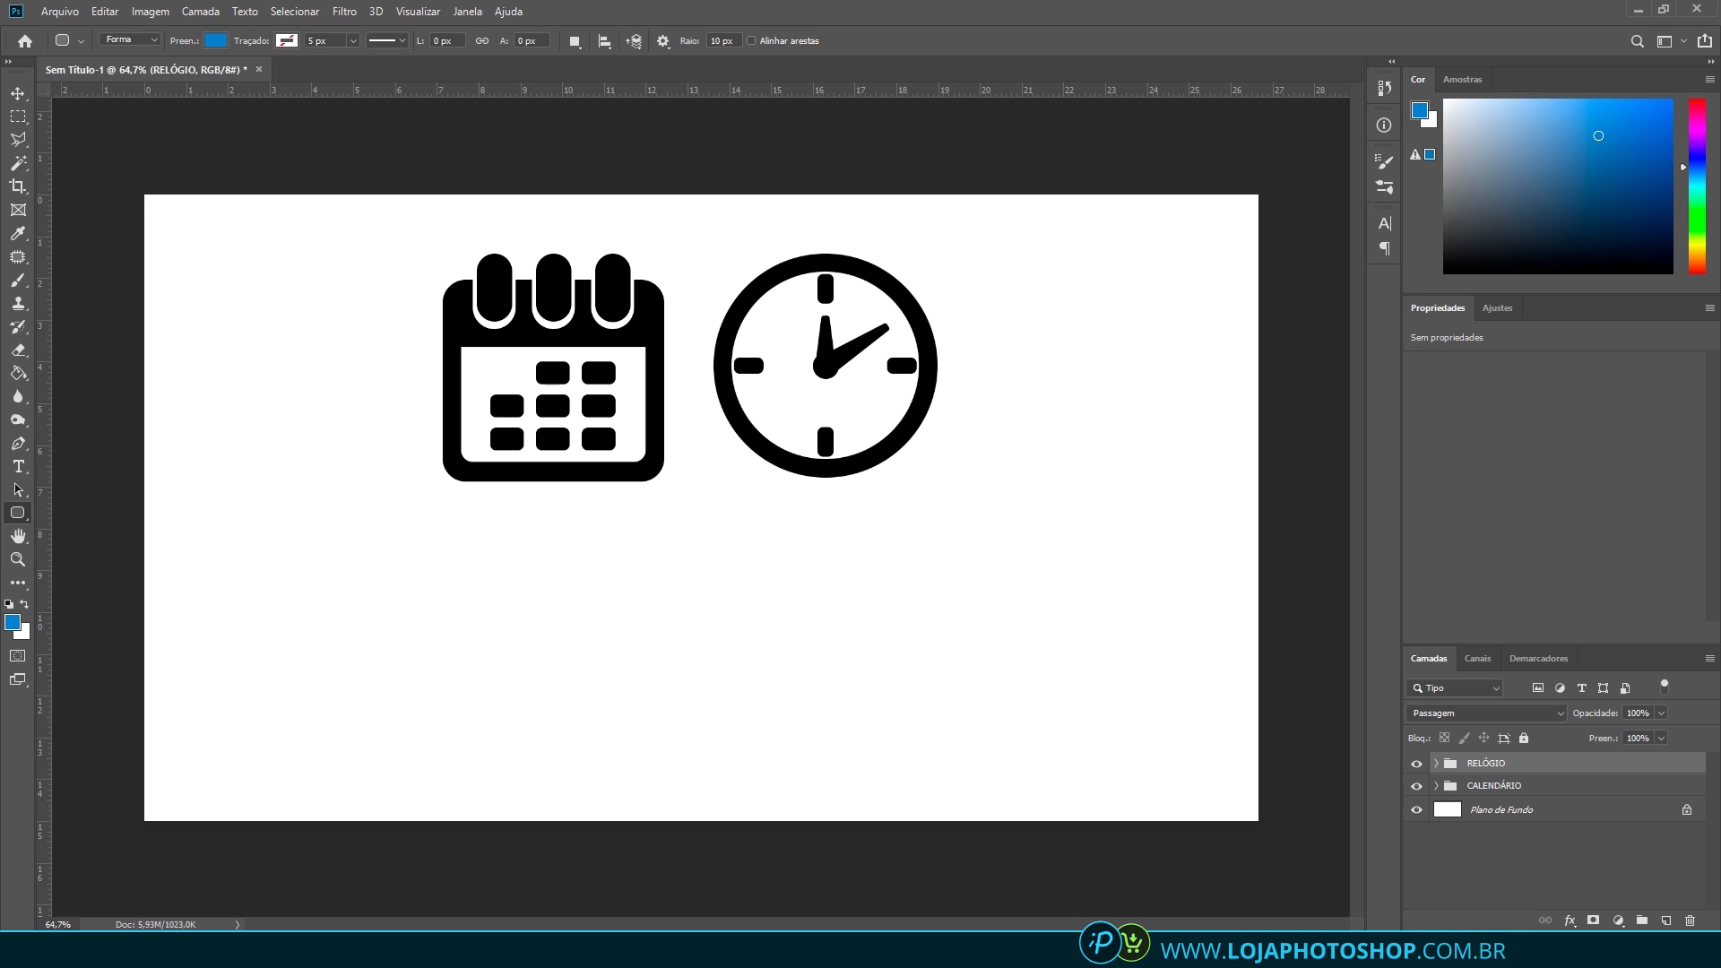
{"action": "left_click", "coordinate": [1663, 919]}
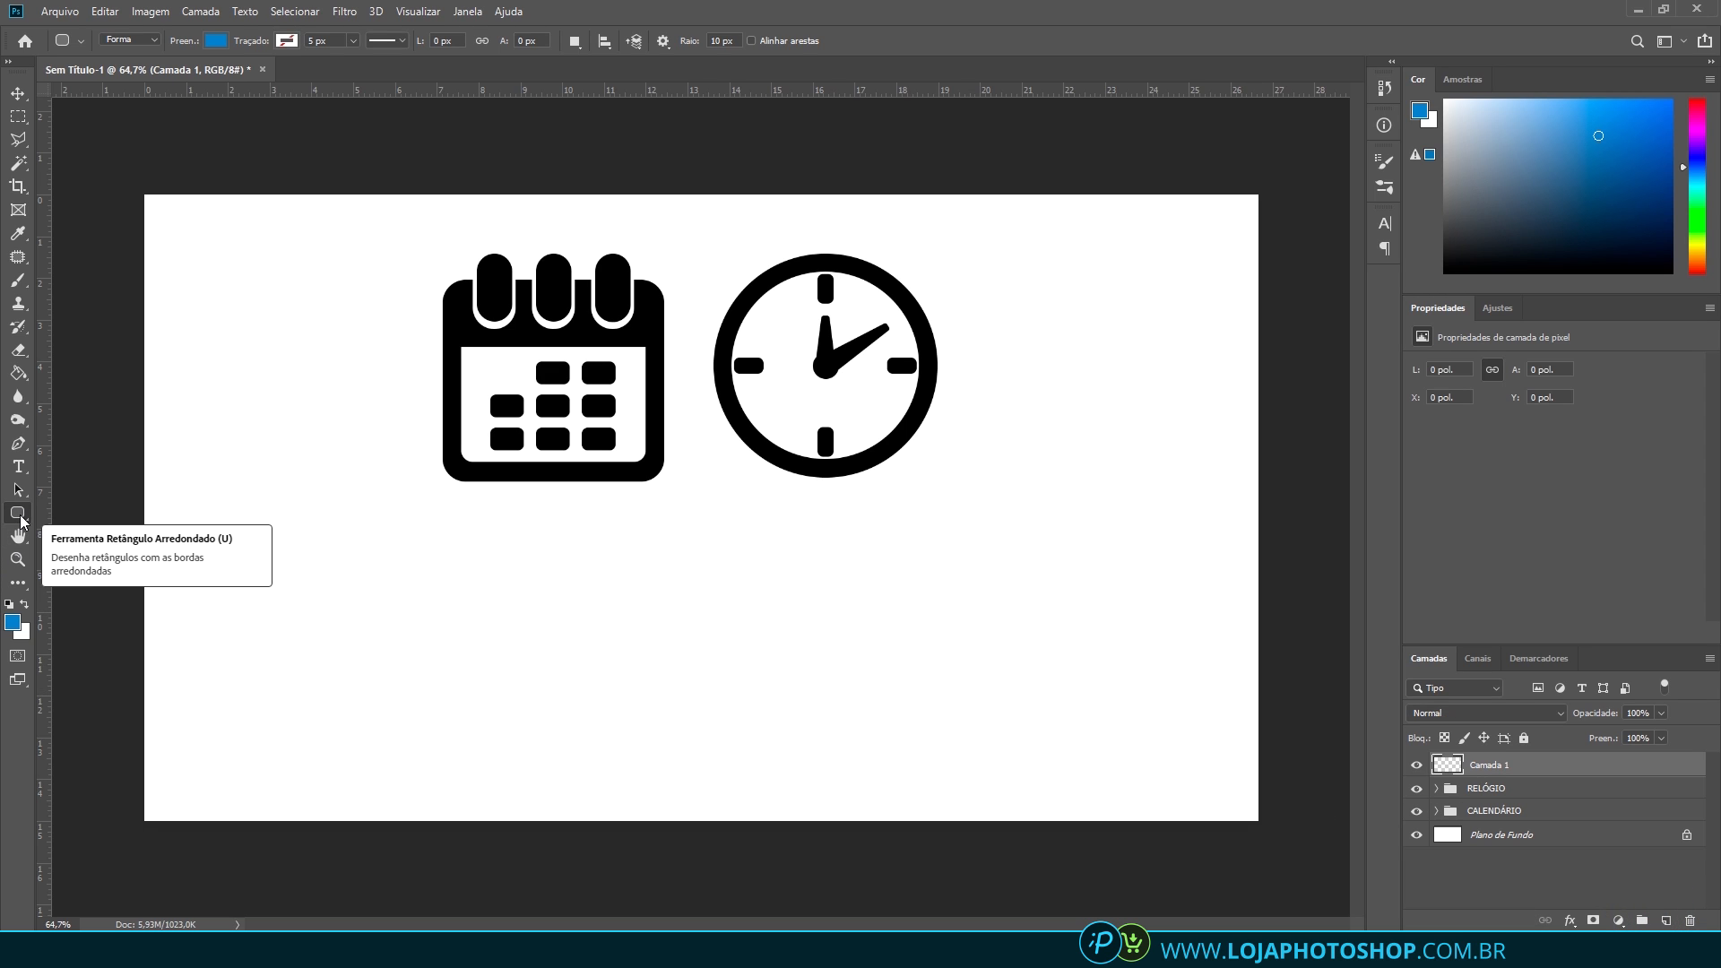
{"action": "right_click", "coordinate": [21, 522]}
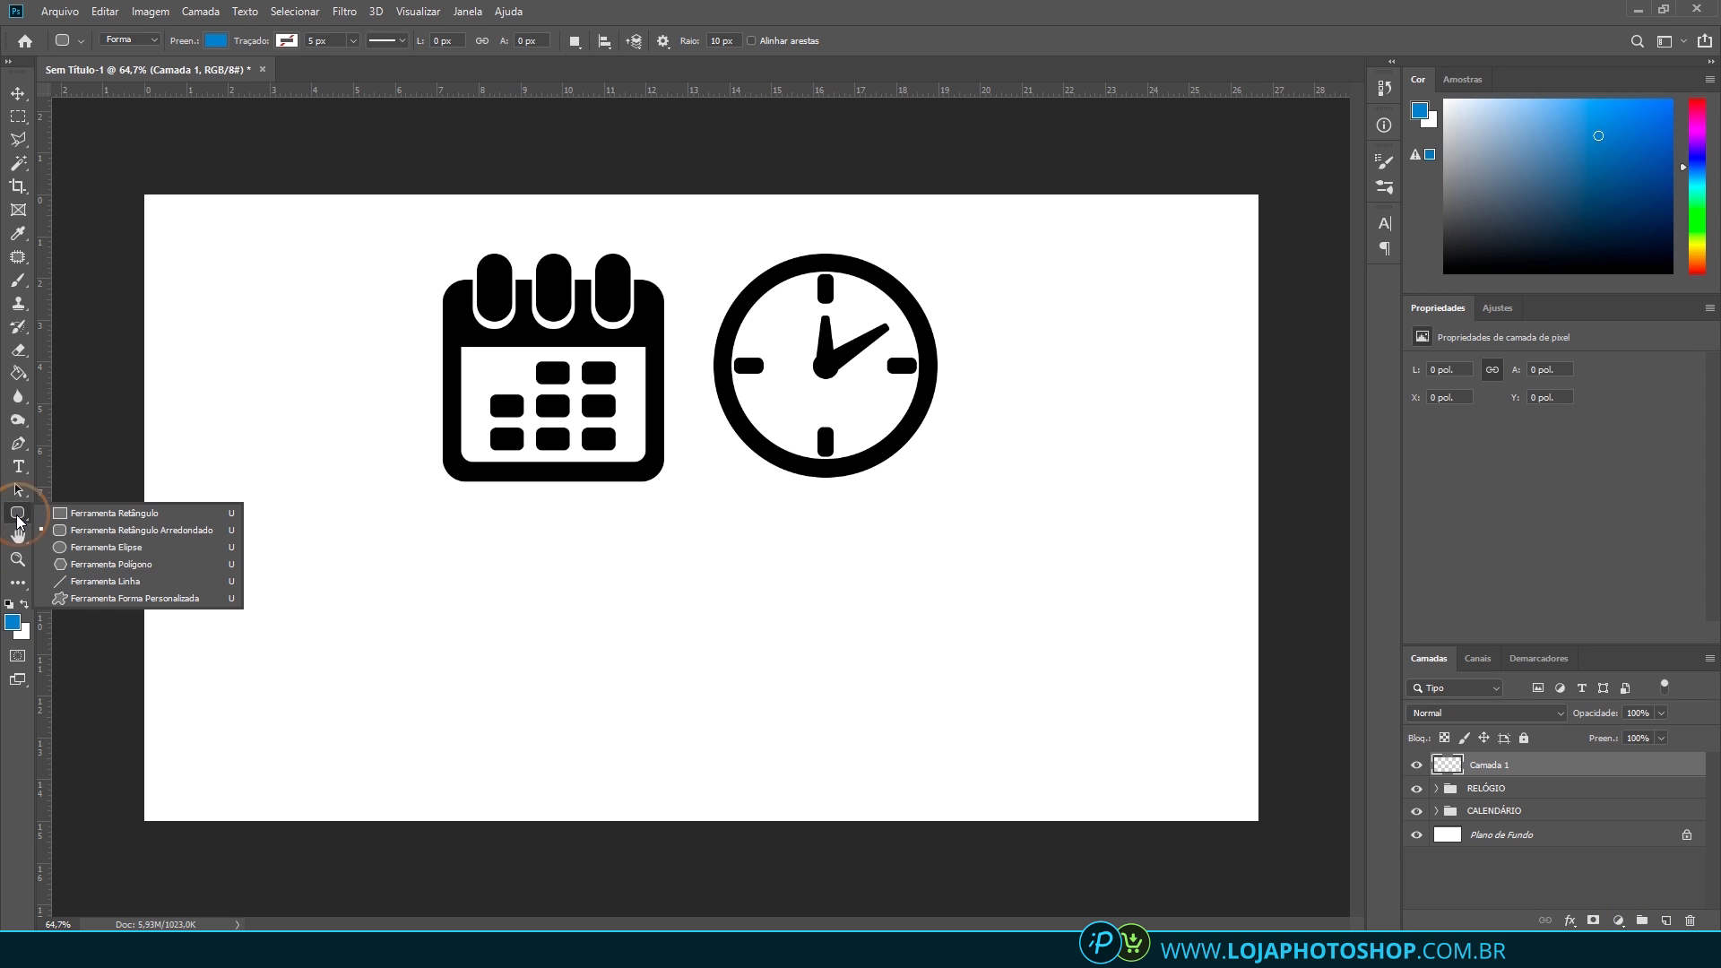
{"action": "left_click", "coordinate": [98, 543]}
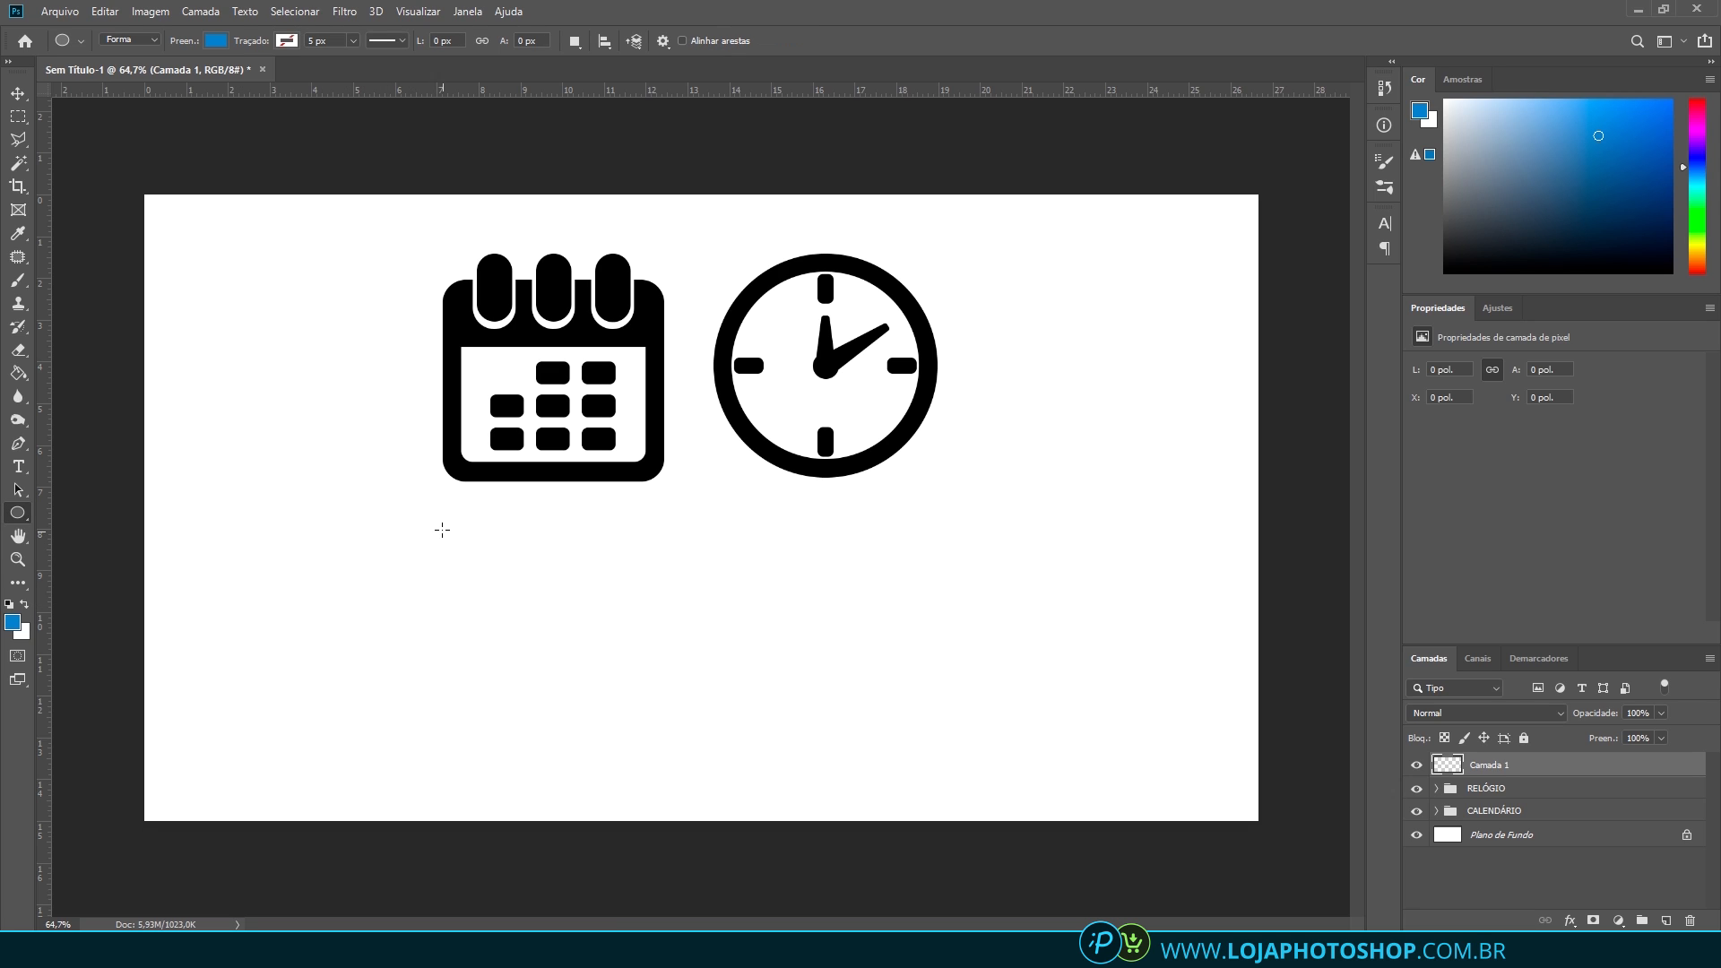
{"action": "left_click_drag", "start_coordinate": [442, 530], "coordinate": [682, 704]}
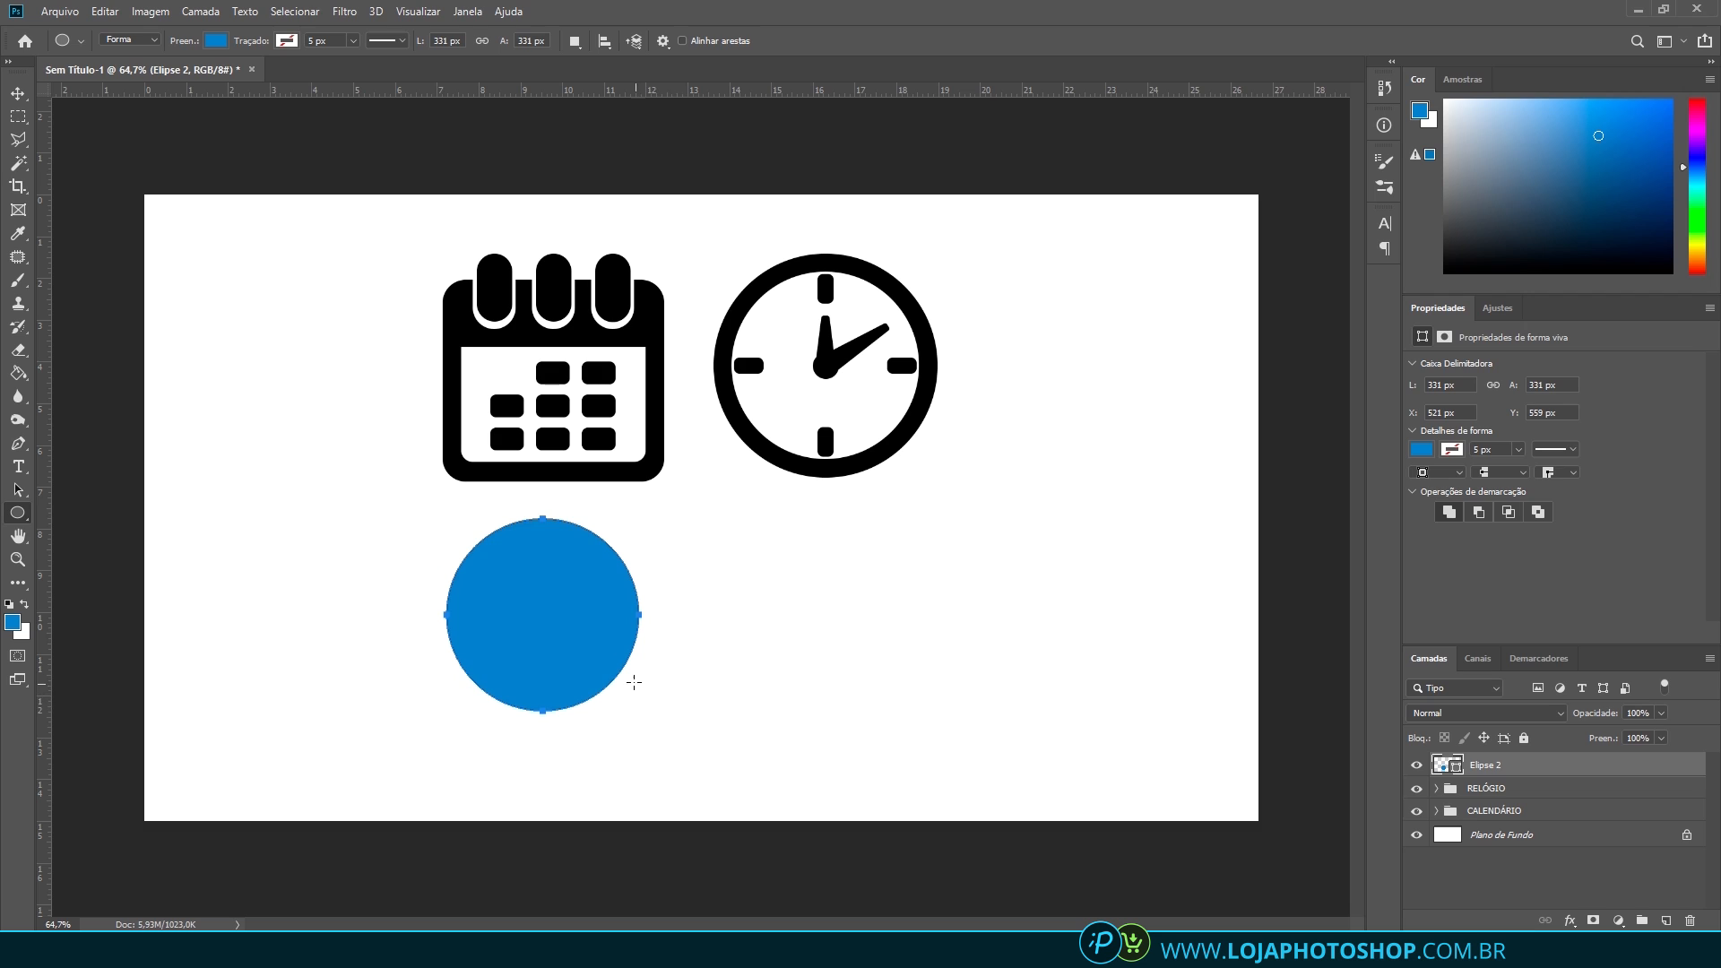
{"action": "key", "text": "v"}
{"action": "left_click_drag", "start_coordinate": [604, 653], "coordinate": [615, 642]}
Add a new layer and a horizontal guide across the circle's lower part, and start a Pen shape where the guide meets its left edge
{"action": "left_click", "coordinate": [18, 443]}
{"action": "scroll", "coordinate": [546, 777], "scroll_direction": "up", "scroll_amount": 3}
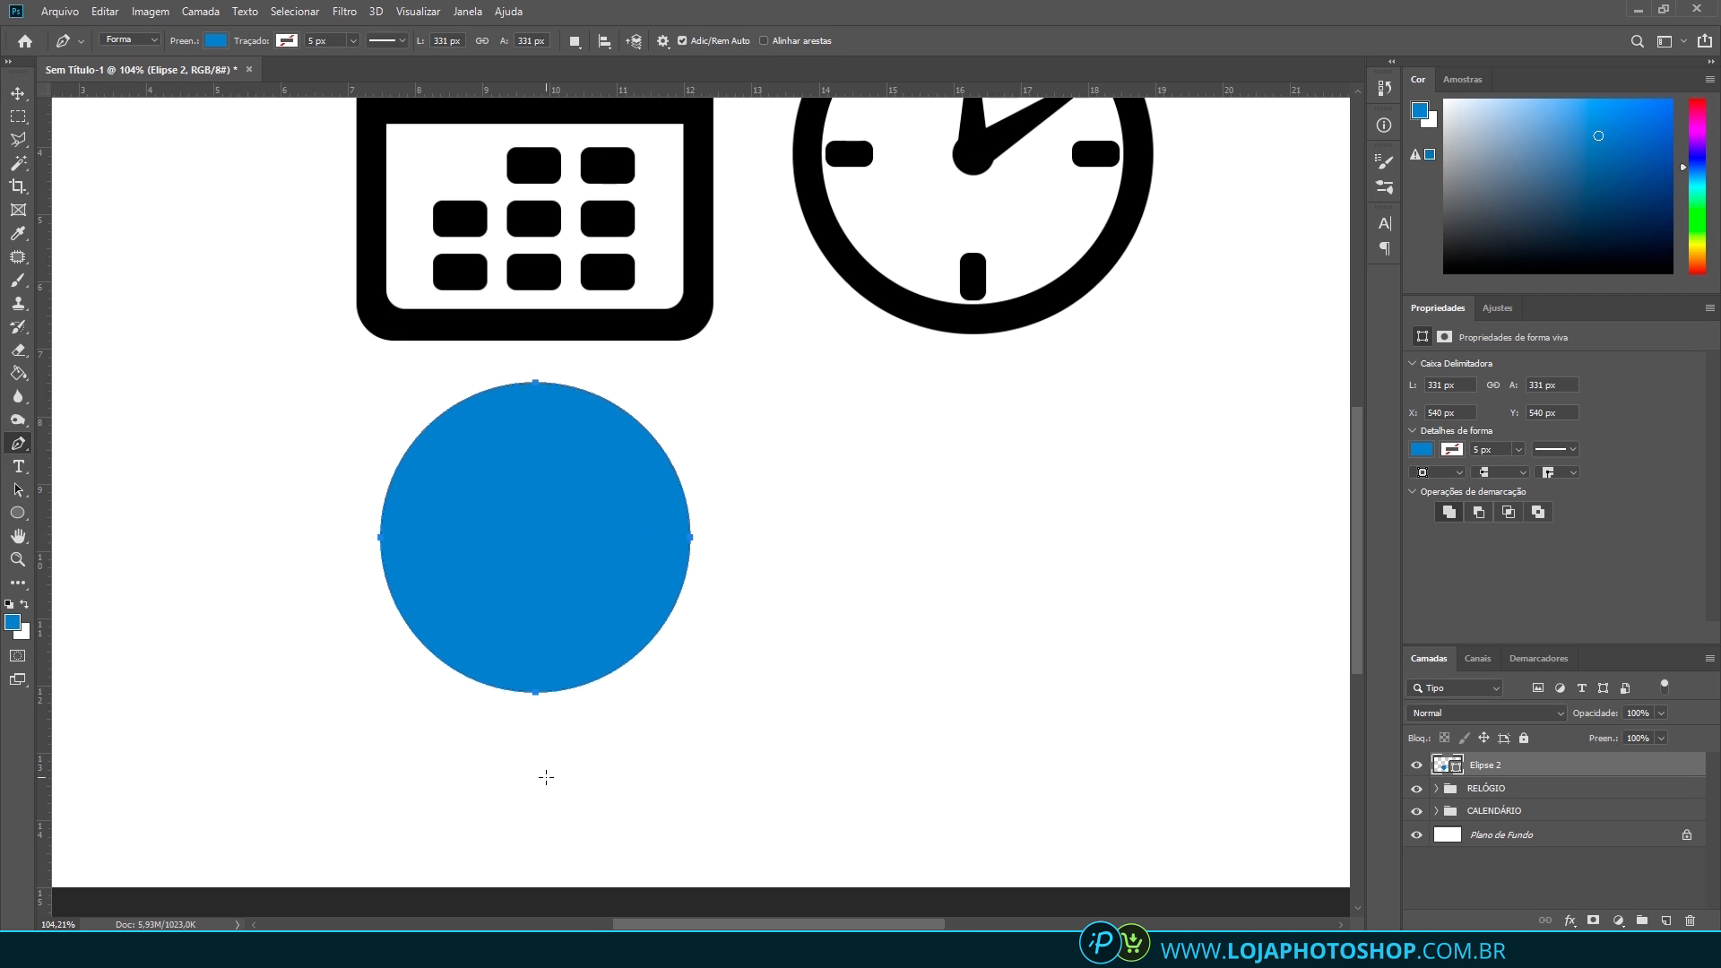
{"action": "scroll", "coordinate": [546, 777], "scroll_direction": "up", "scroll_amount": 2}
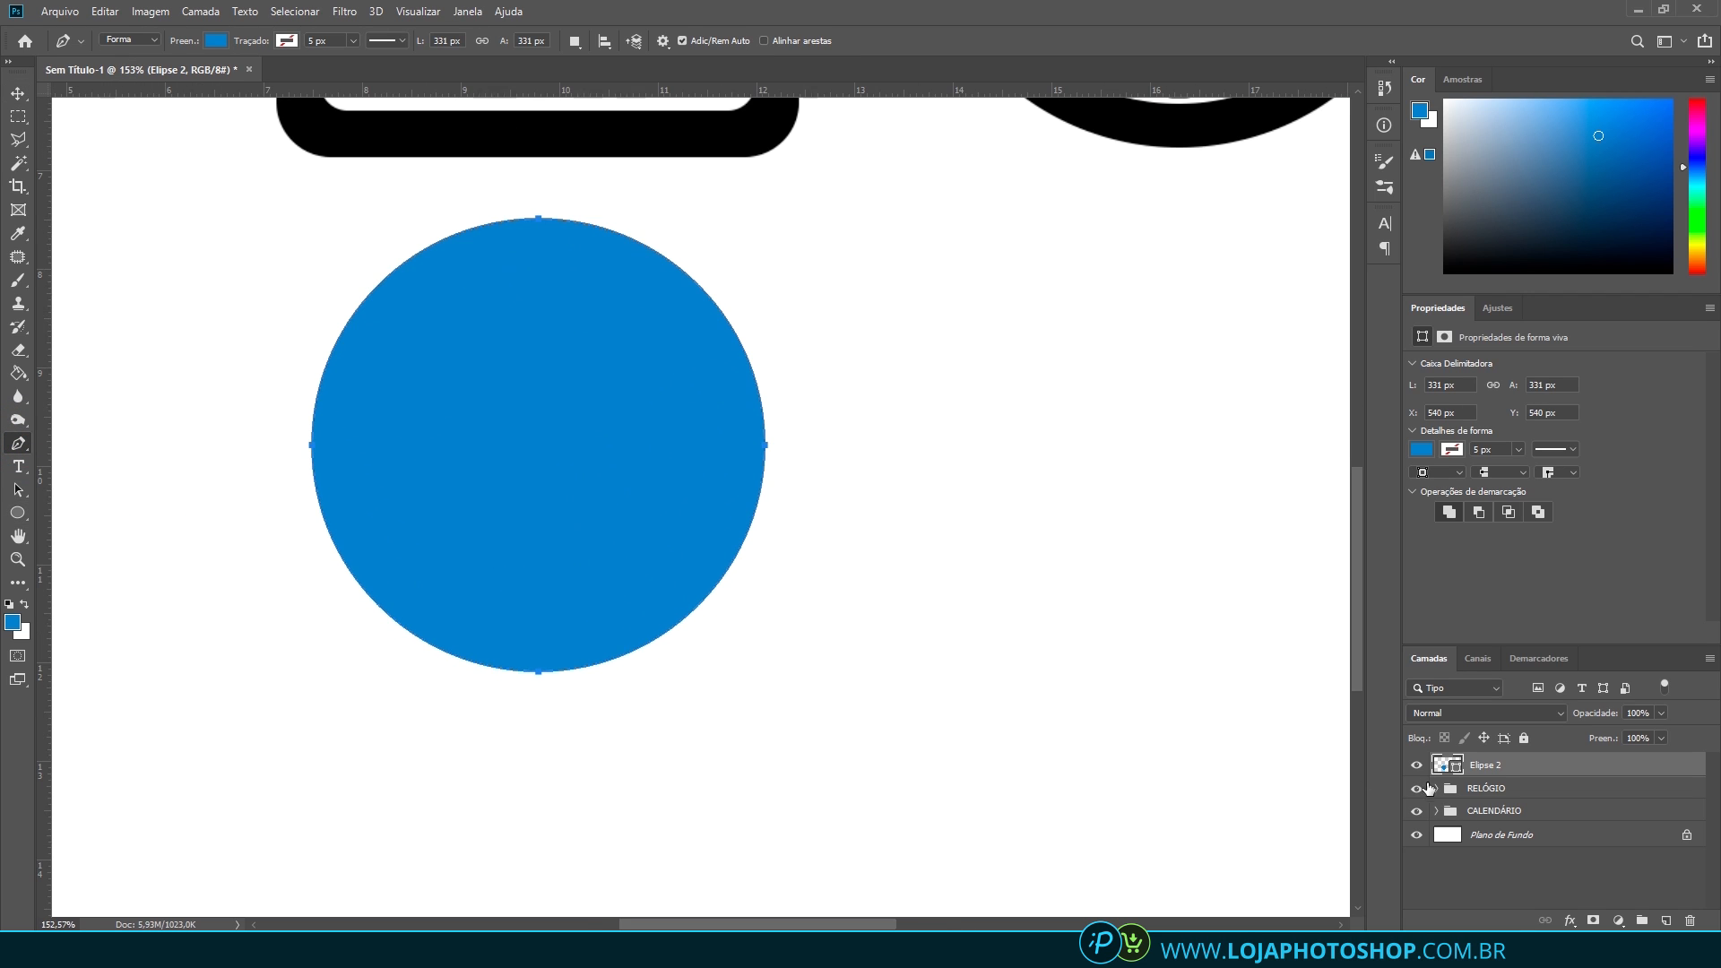
{"action": "left_click", "coordinate": [1666, 921]}
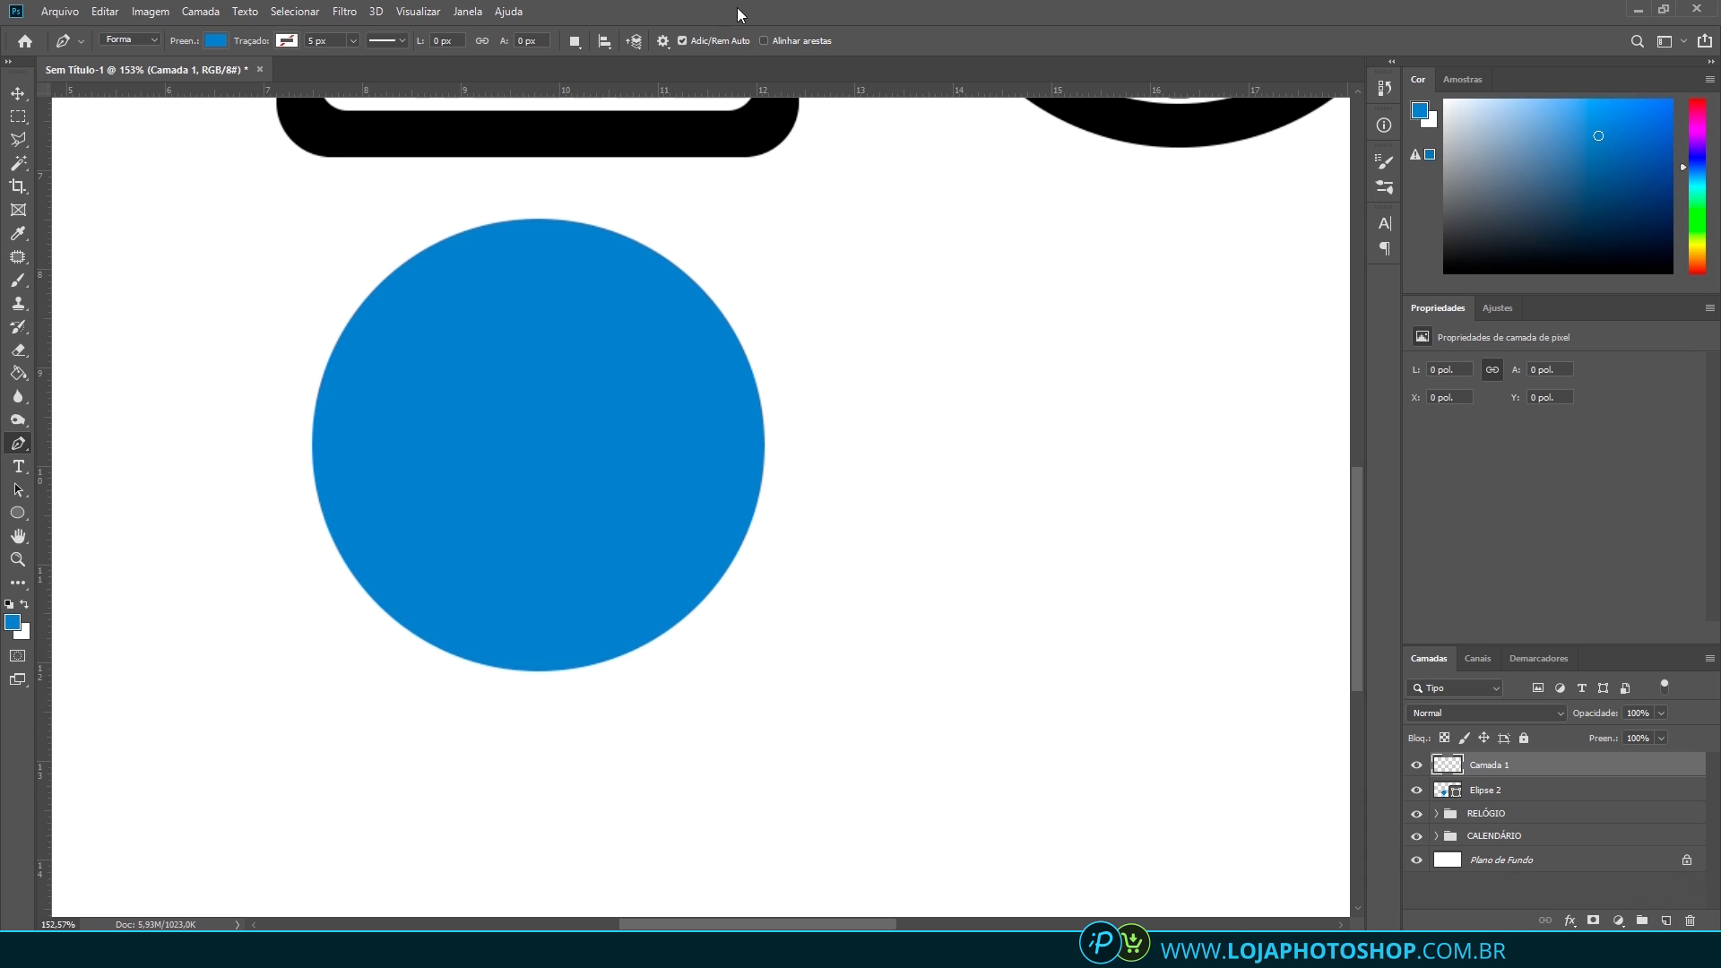
{"action": "left_click_drag", "start_coordinate": [639, 91], "coordinate": [584, 589]}
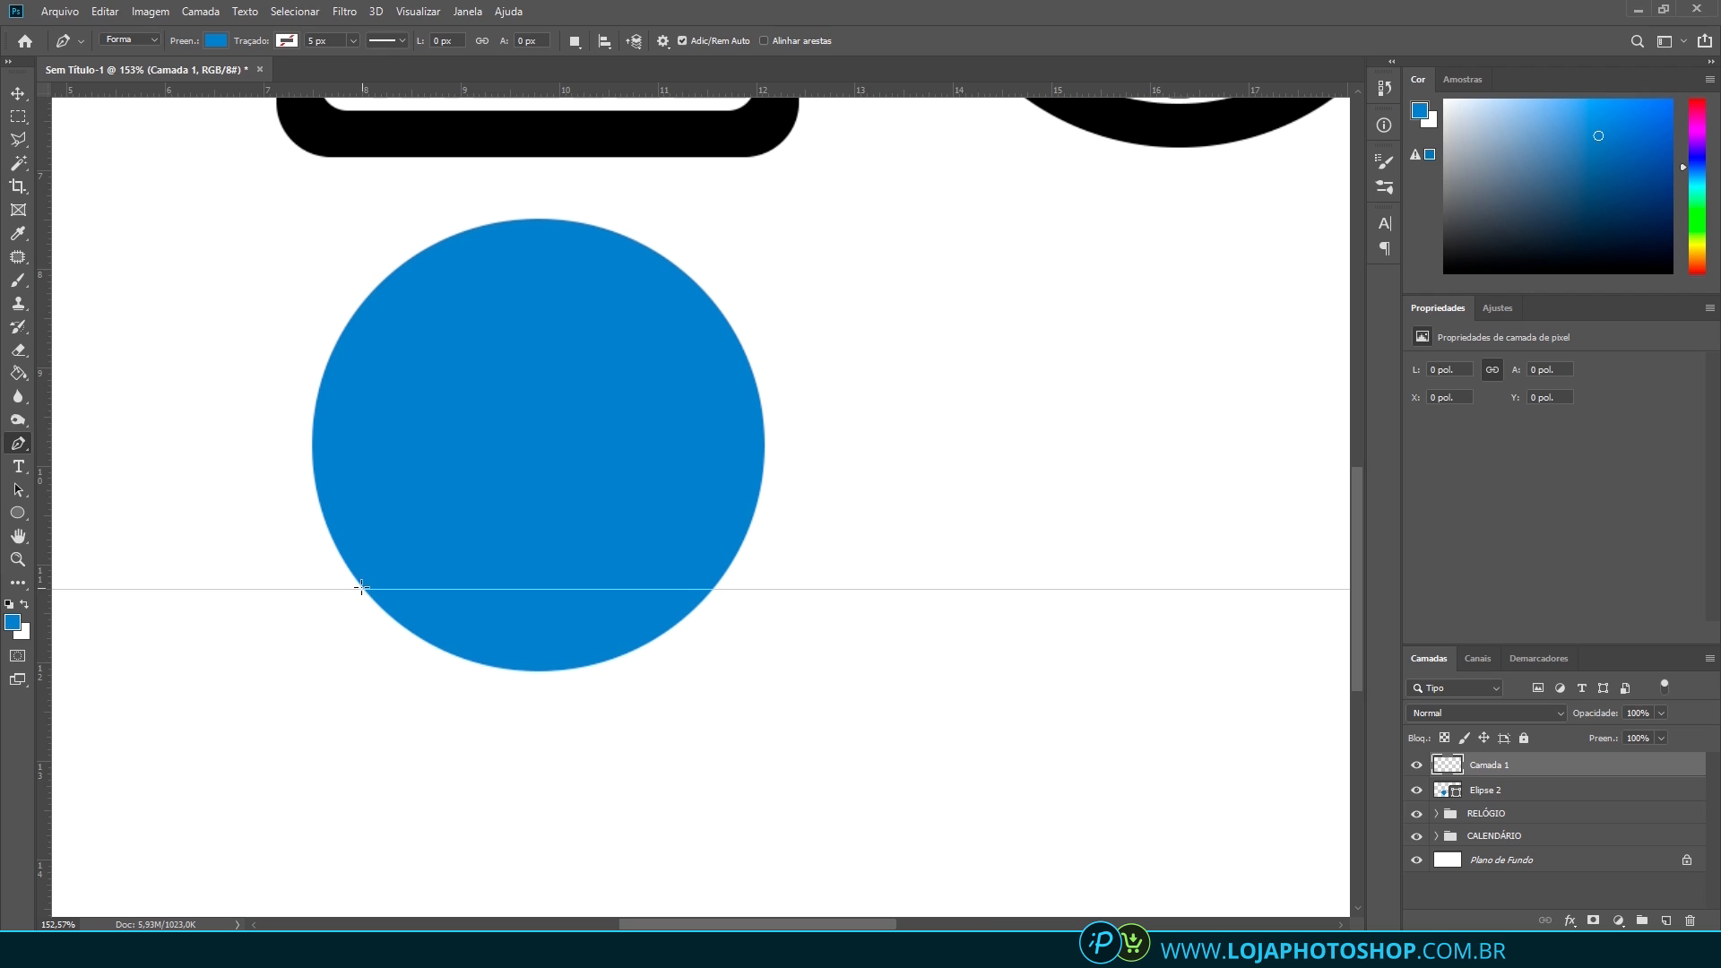
{"action": "left_click", "coordinate": [364, 588]}
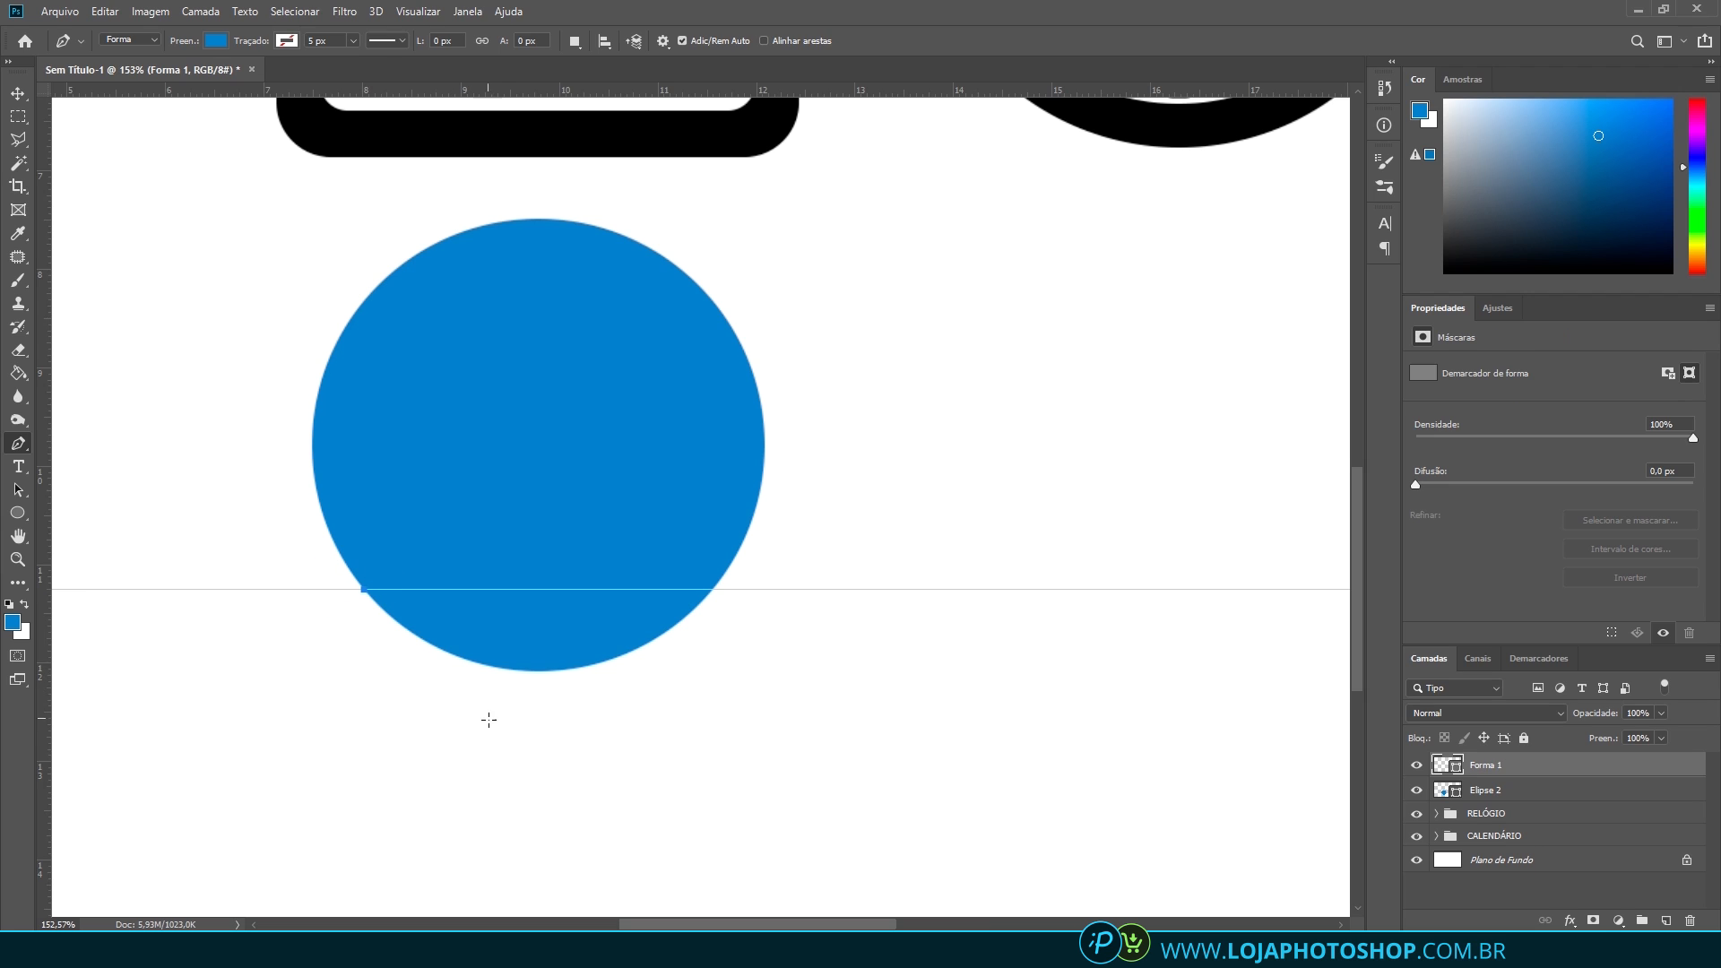
Place a vertical guide through the centre of the blue circle
{"action": "left_click_drag", "start_coordinate": [43, 310], "coordinate": [572, 344]}
{"action": "left_click_drag", "start_coordinate": [571, 344], "coordinate": [547, 345]}
{"action": "left_click_drag", "start_coordinate": [549, 743], "coordinate": [537, 739]}
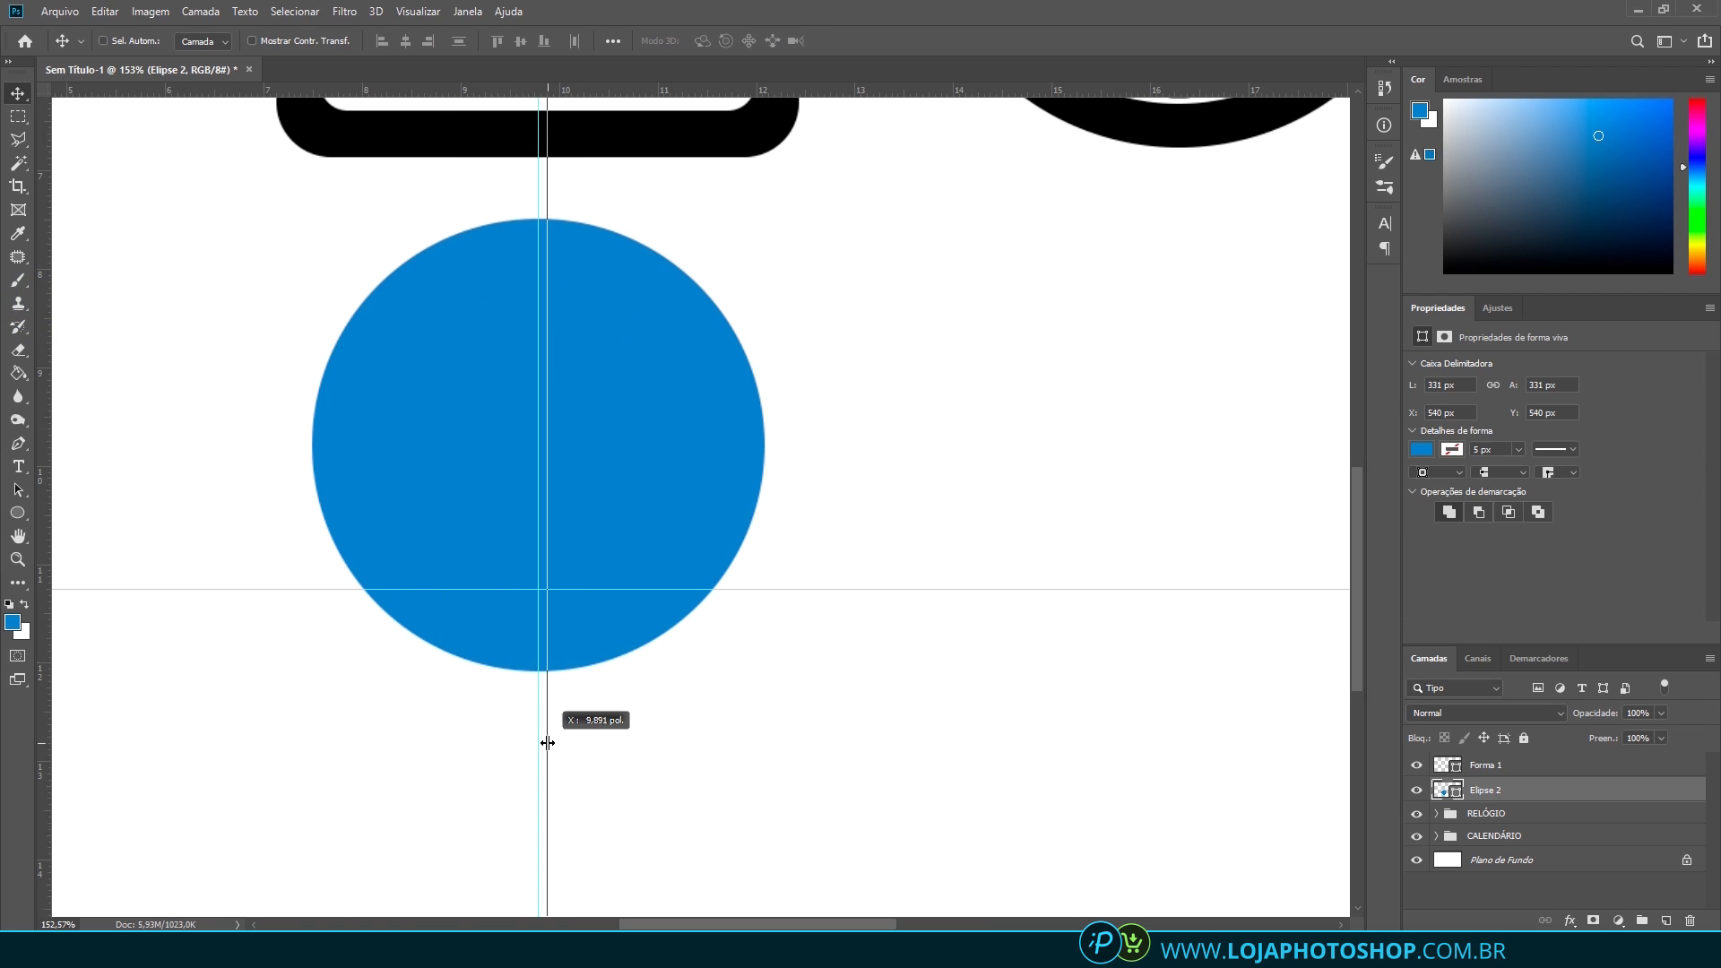
Check the vertical guide against the blue circle's centre using its Free Transform bounds, and cancel the transform
{"action": "scroll", "coordinate": [538, 746], "scroll_direction": "up", "scroll_amount": 5}
{"action": "scroll", "coordinate": [543, 748], "scroll_direction": "up", "scroll_amount": 6}
{"action": "scroll", "coordinate": [548, 764], "scroll_direction": "down", "scroll_amount": 7}
{"action": "key", "text": "ctrl+t"}
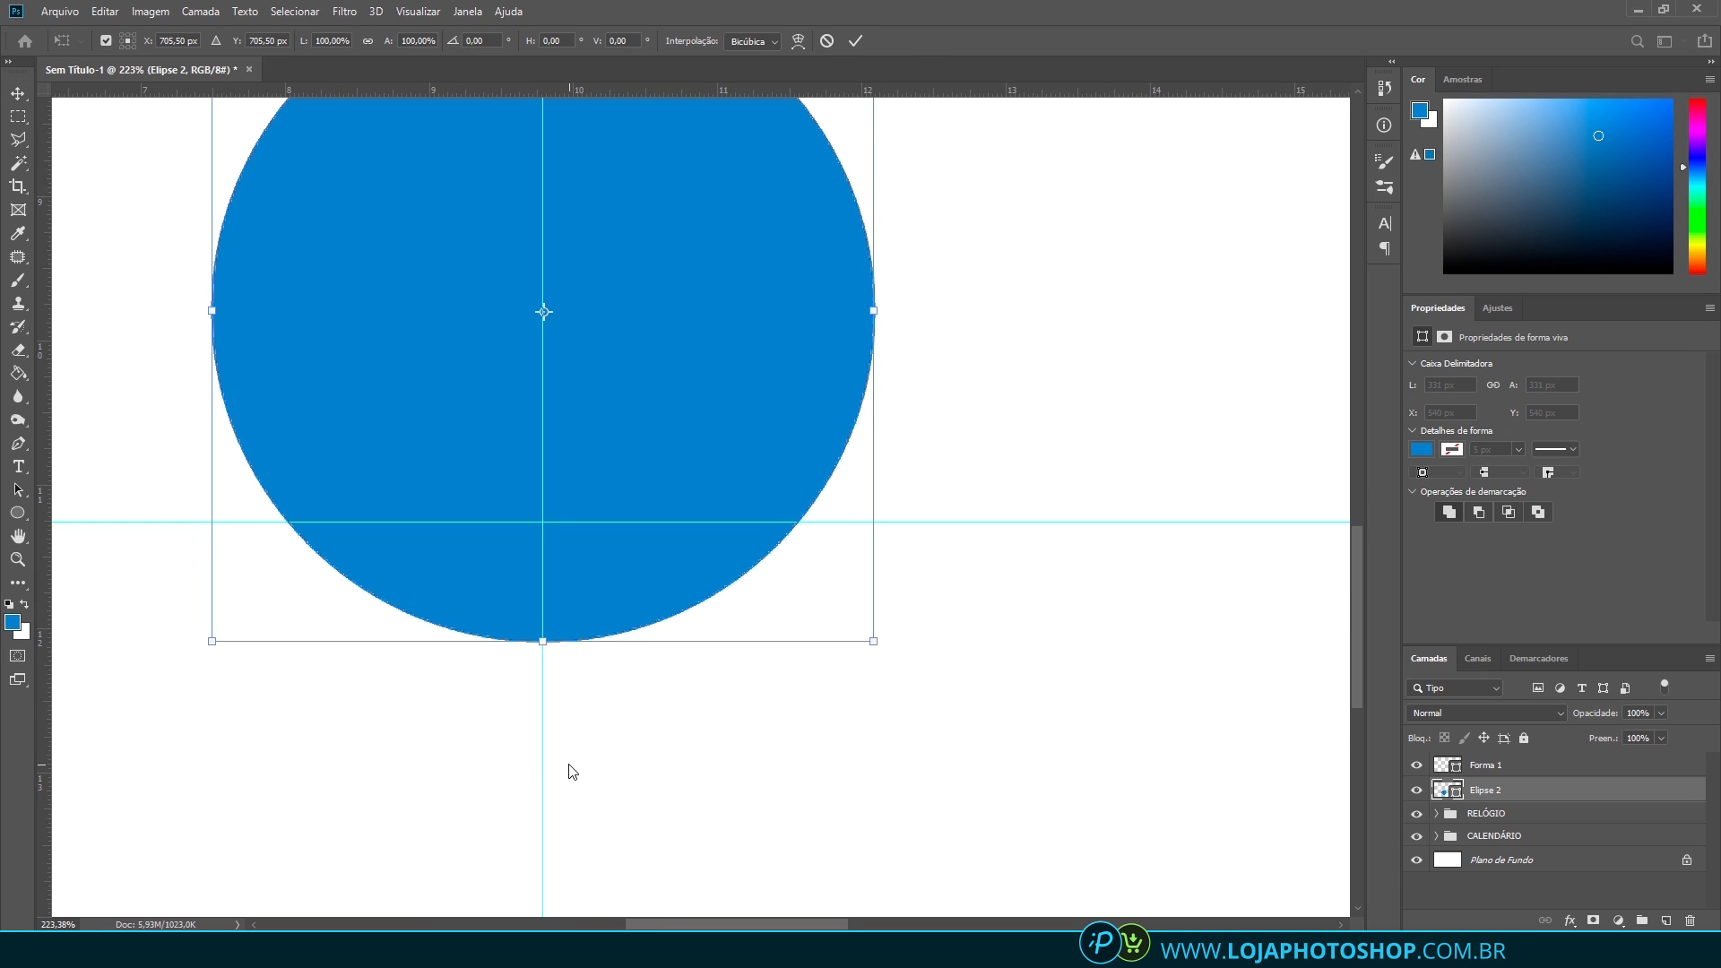
{"action": "key", "text": "Escape"}
{"action": "scroll", "coordinate": [615, 711], "scroll_direction": "down", "scroll_amount": 4}
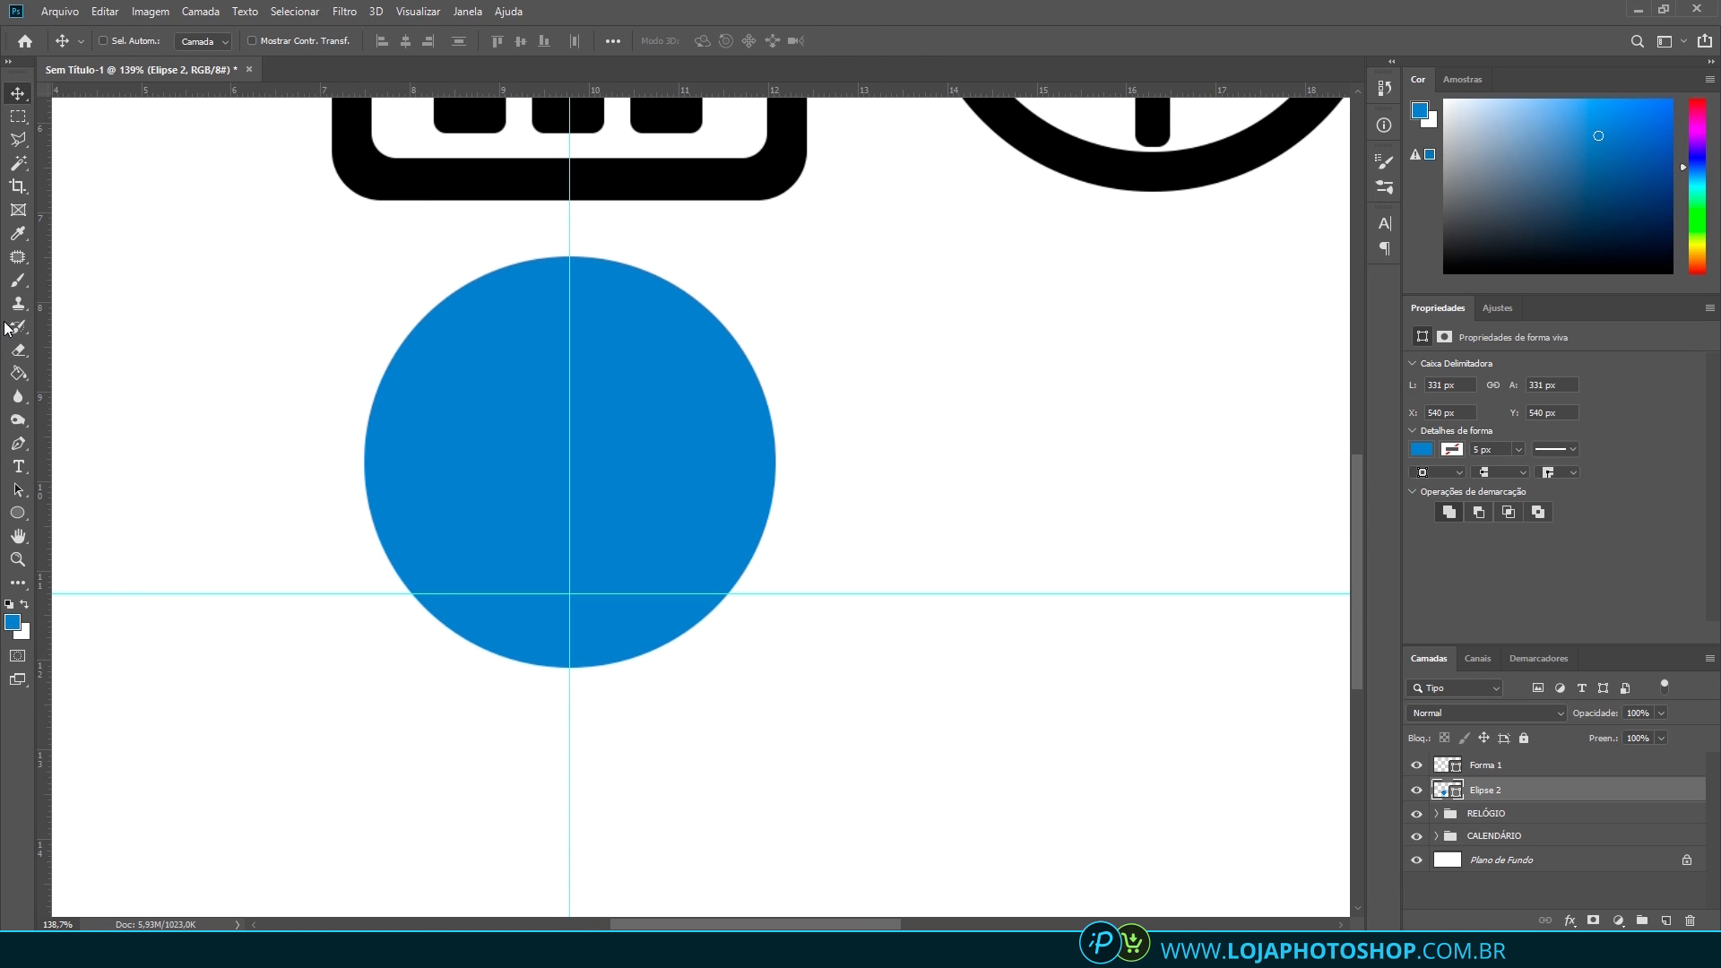
Delete the unfinished Forma 1 Pen shape layer and add a new empty layer above the circle
{"action": "left_click", "coordinate": [18, 443]}
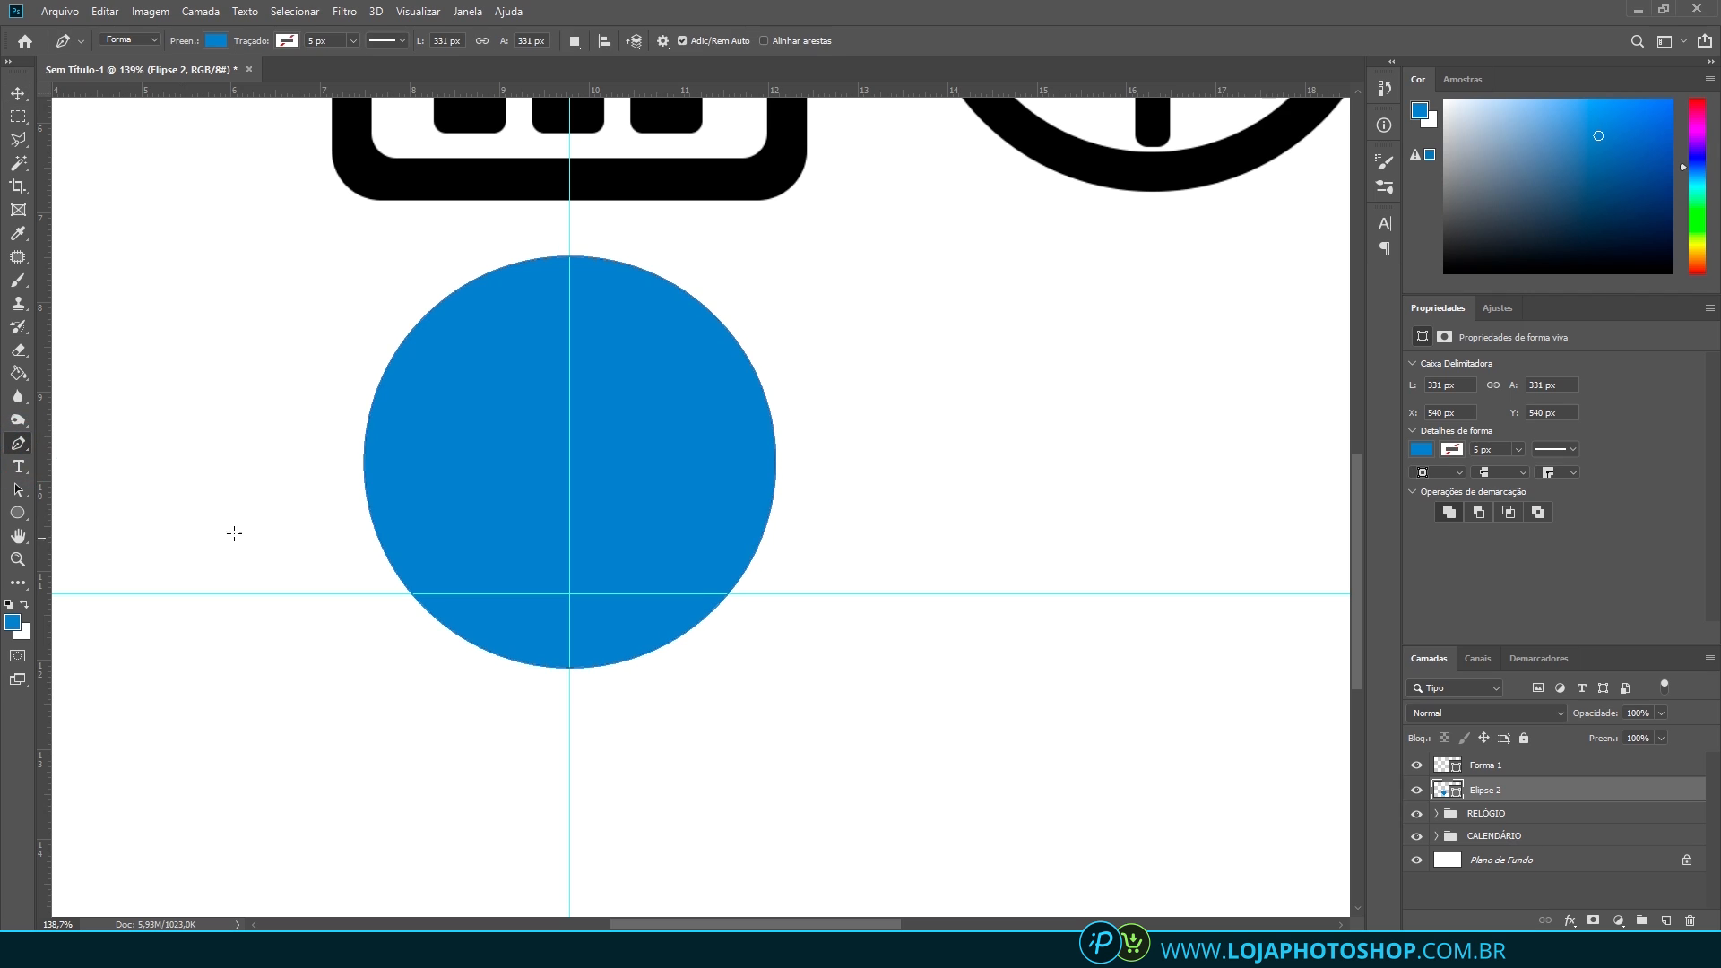
{"action": "left_click", "coordinate": [1517, 767]}
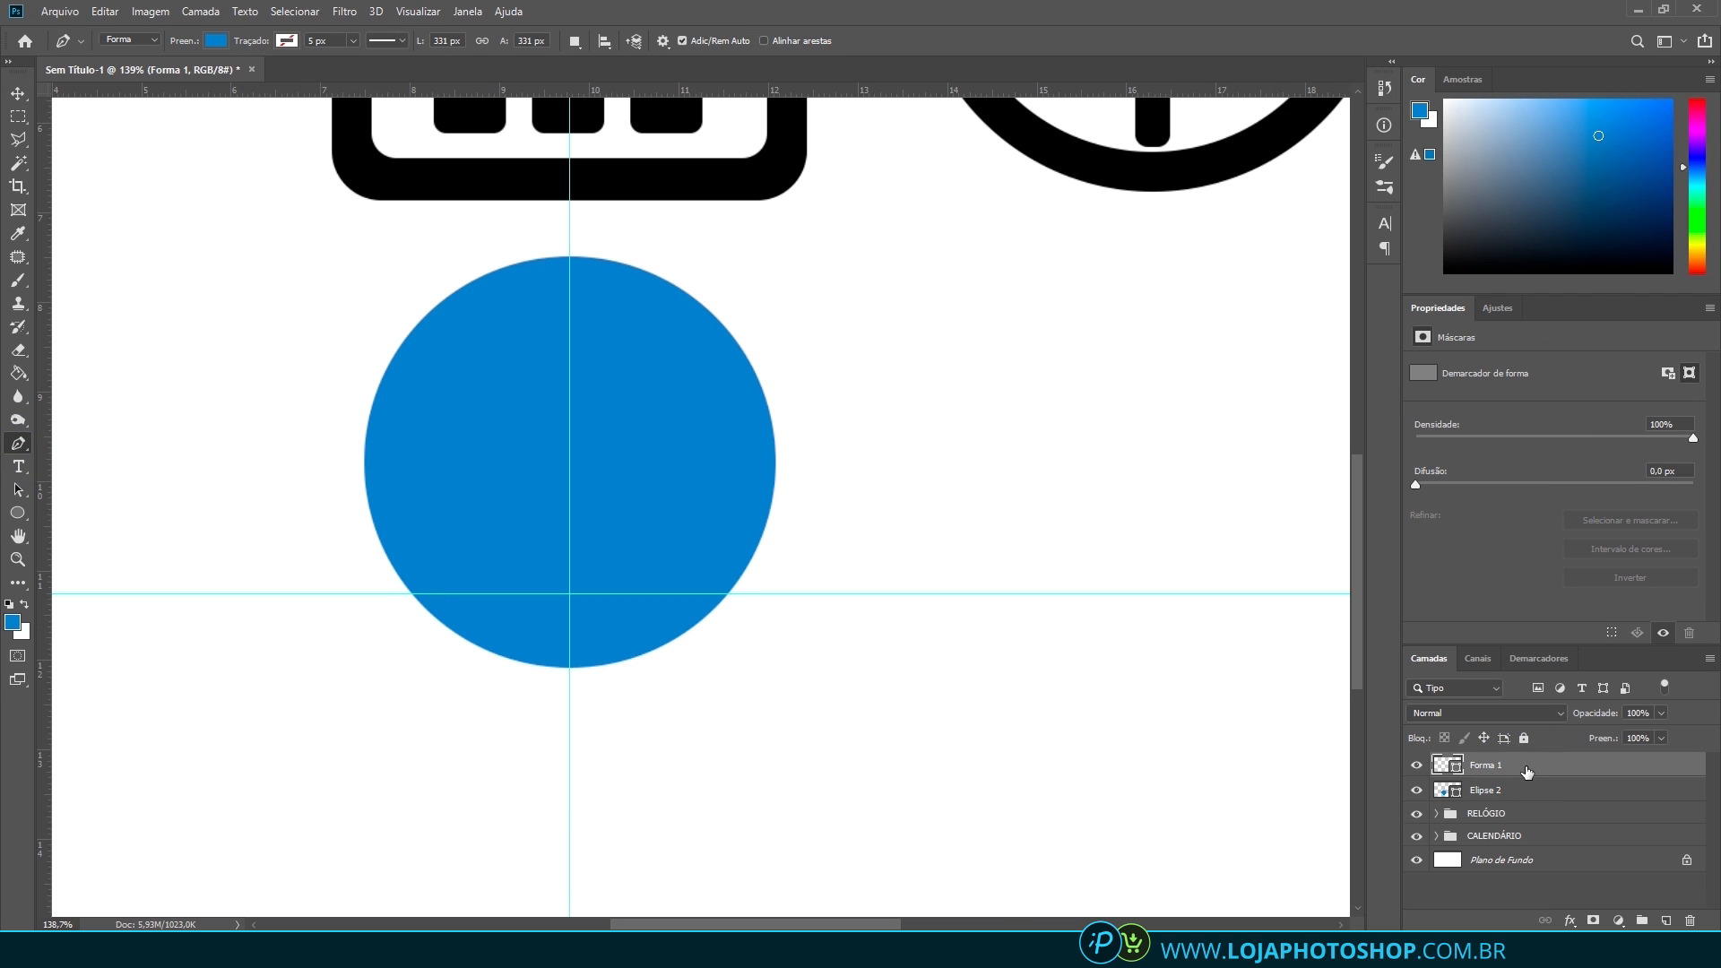
{"action": "key", "text": "Delete"}
{"action": "left_click", "coordinate": [1665, 921]}
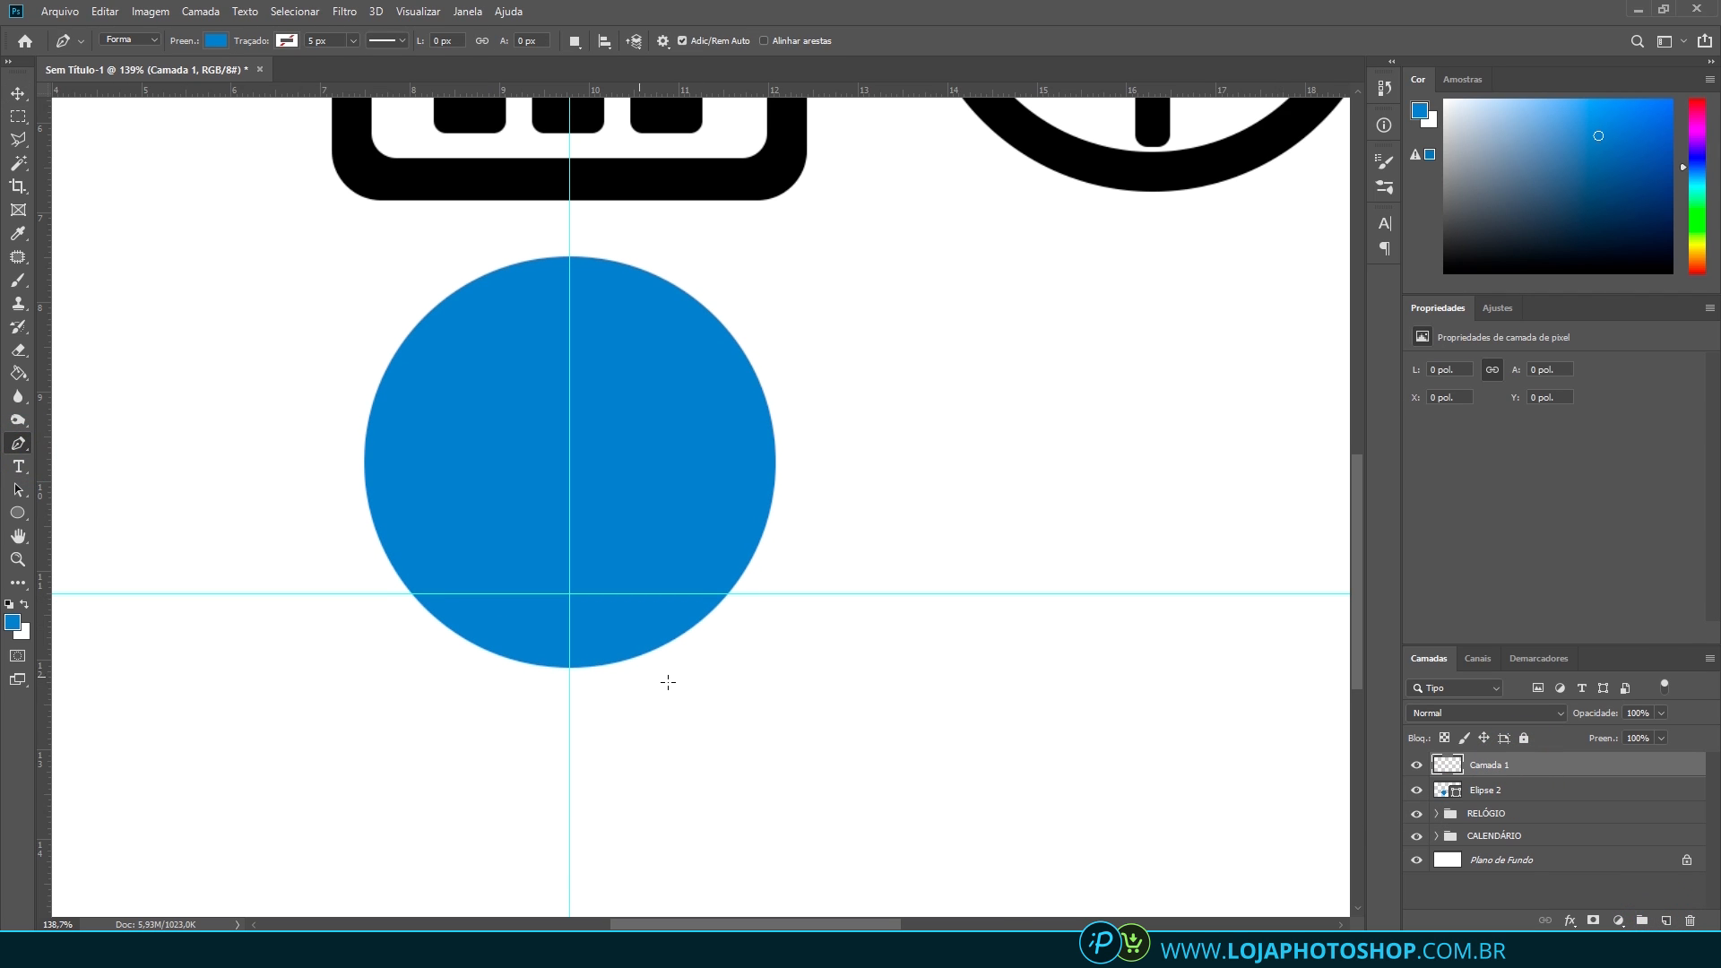
Draw a closed downward-pointing Pen triangle, about 255 × 126 px, between the circle's horizontal guide crossings and a tip on the vertical guide
{"action": "left_click", "coordinate": [409, 593]}
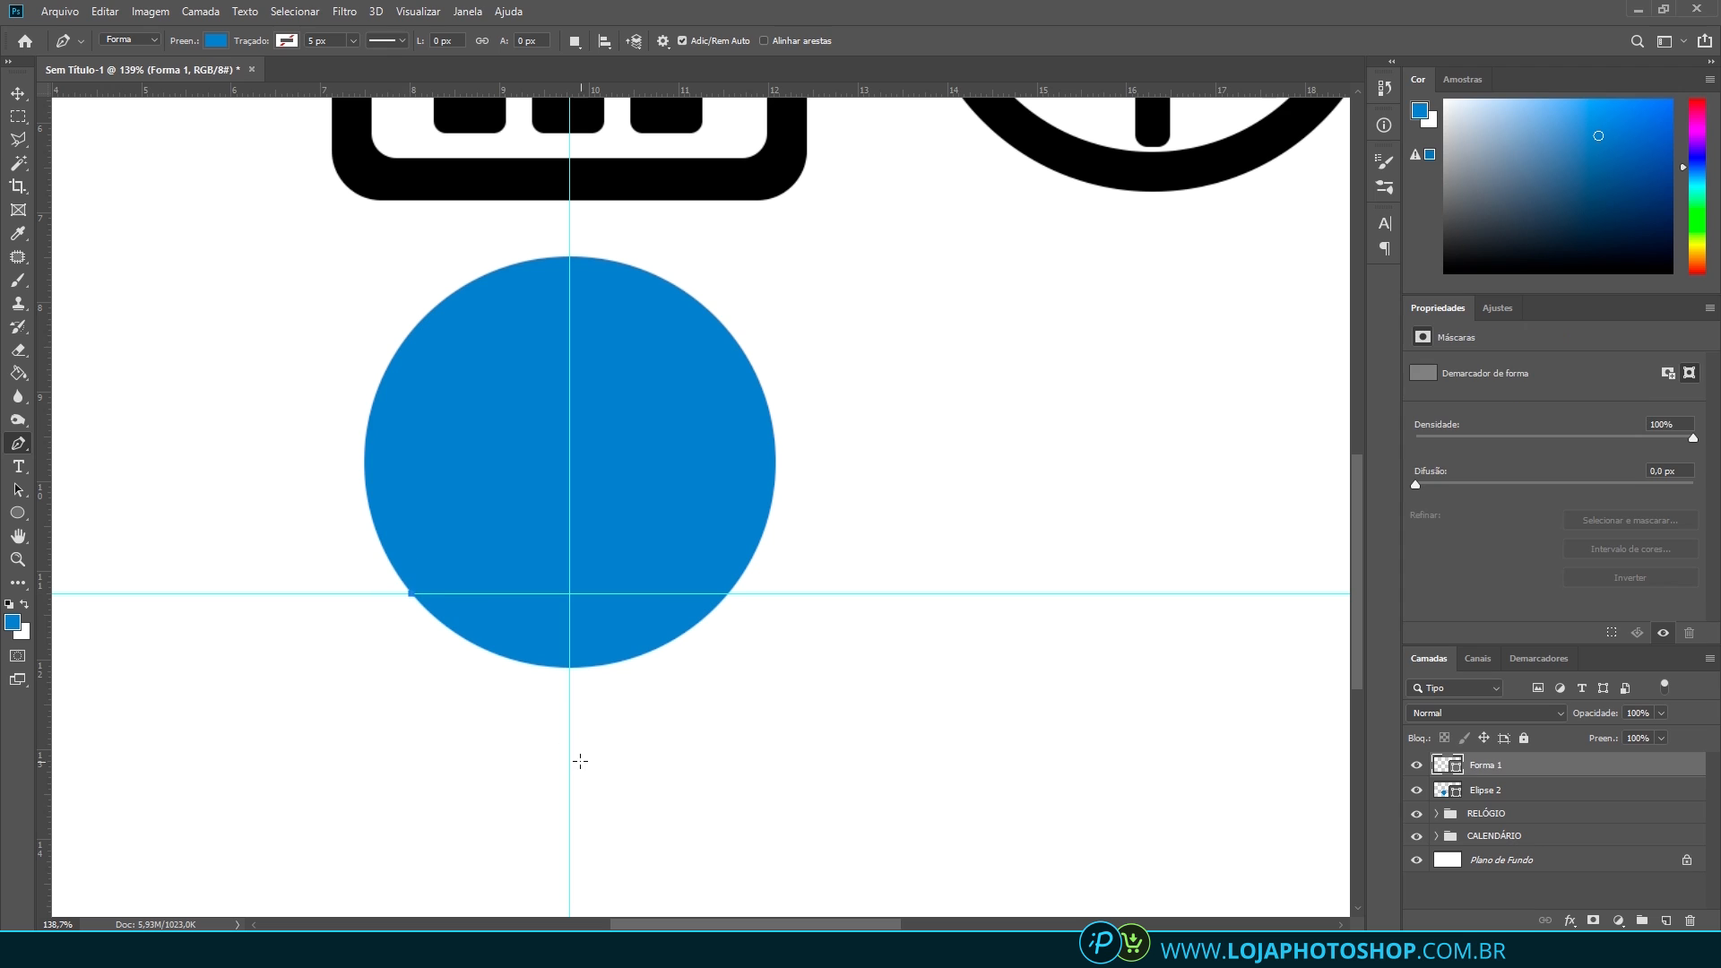
{"action": "left_click", "coordinate": [569, 750]}
{"action": "left_click", "coordinate": [730, 593]}
{"action": "scroll", "coordinate": [730, 593], "scroll_direction": "up", "scroll_amount": 4}
{"action": "scroll", "coordinate": [683, 599], "scroll_direction": "down", "scroll_amount": 2}
{"action": "left_click", "coordinate": [243, 603]}
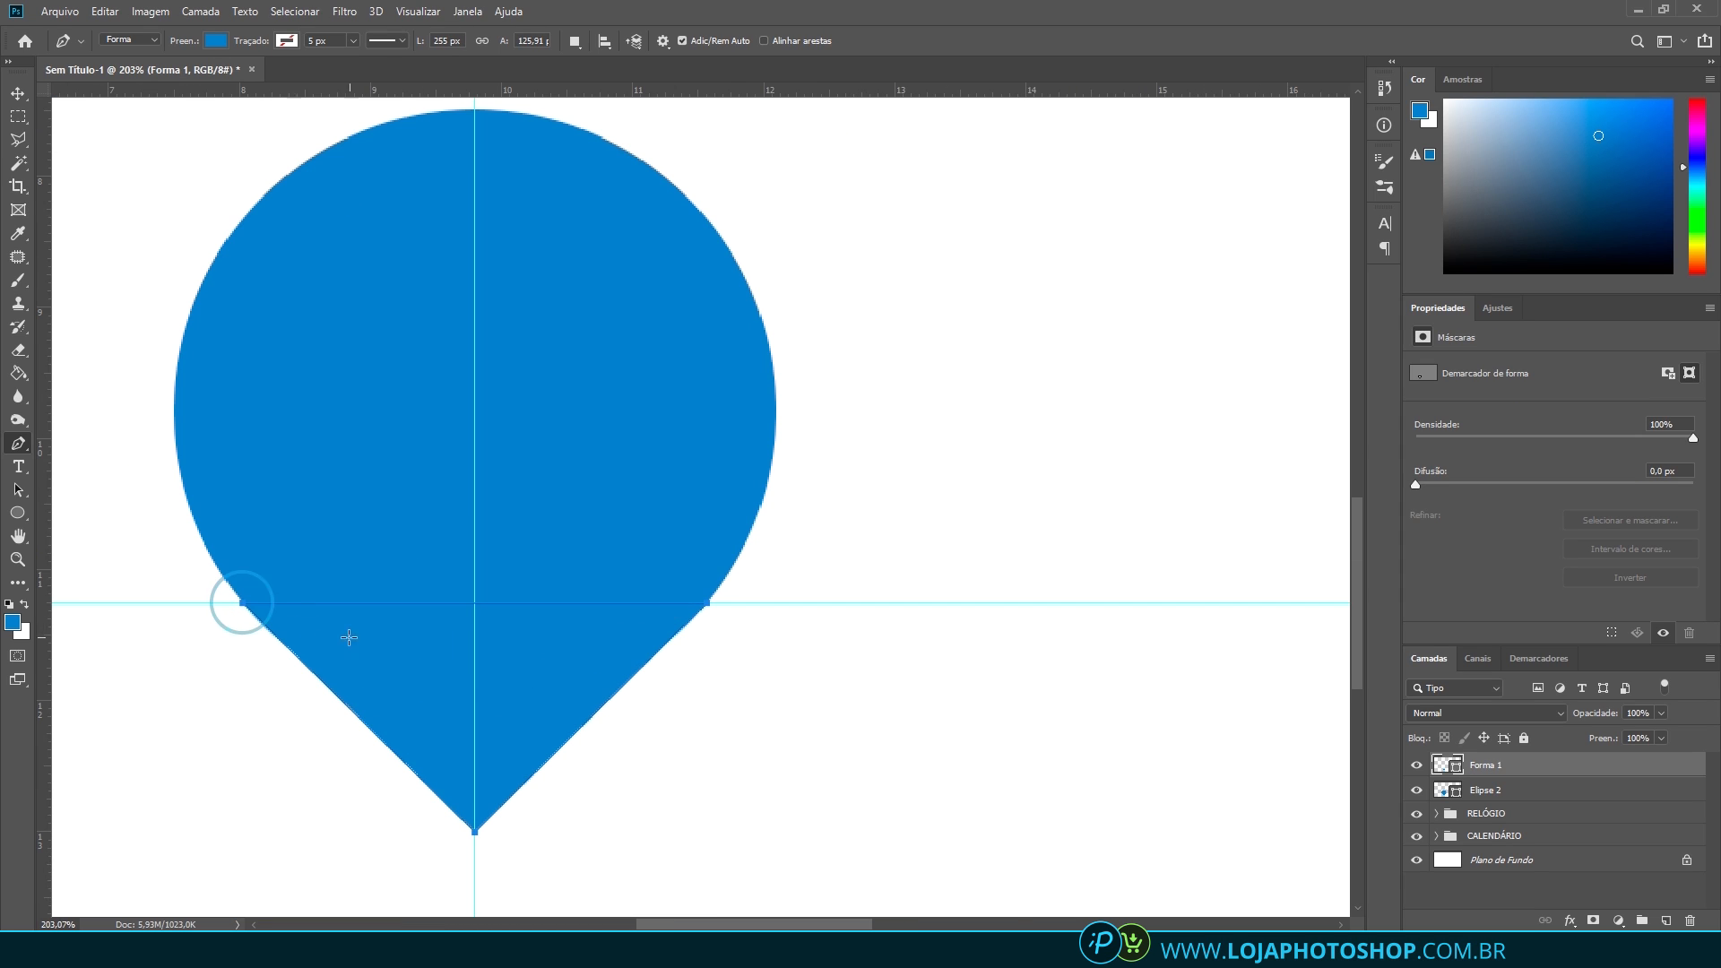
Remove the vertical and horizontal guides from the canvas
{"action": "left_click", "coordinate": [18, 93]}
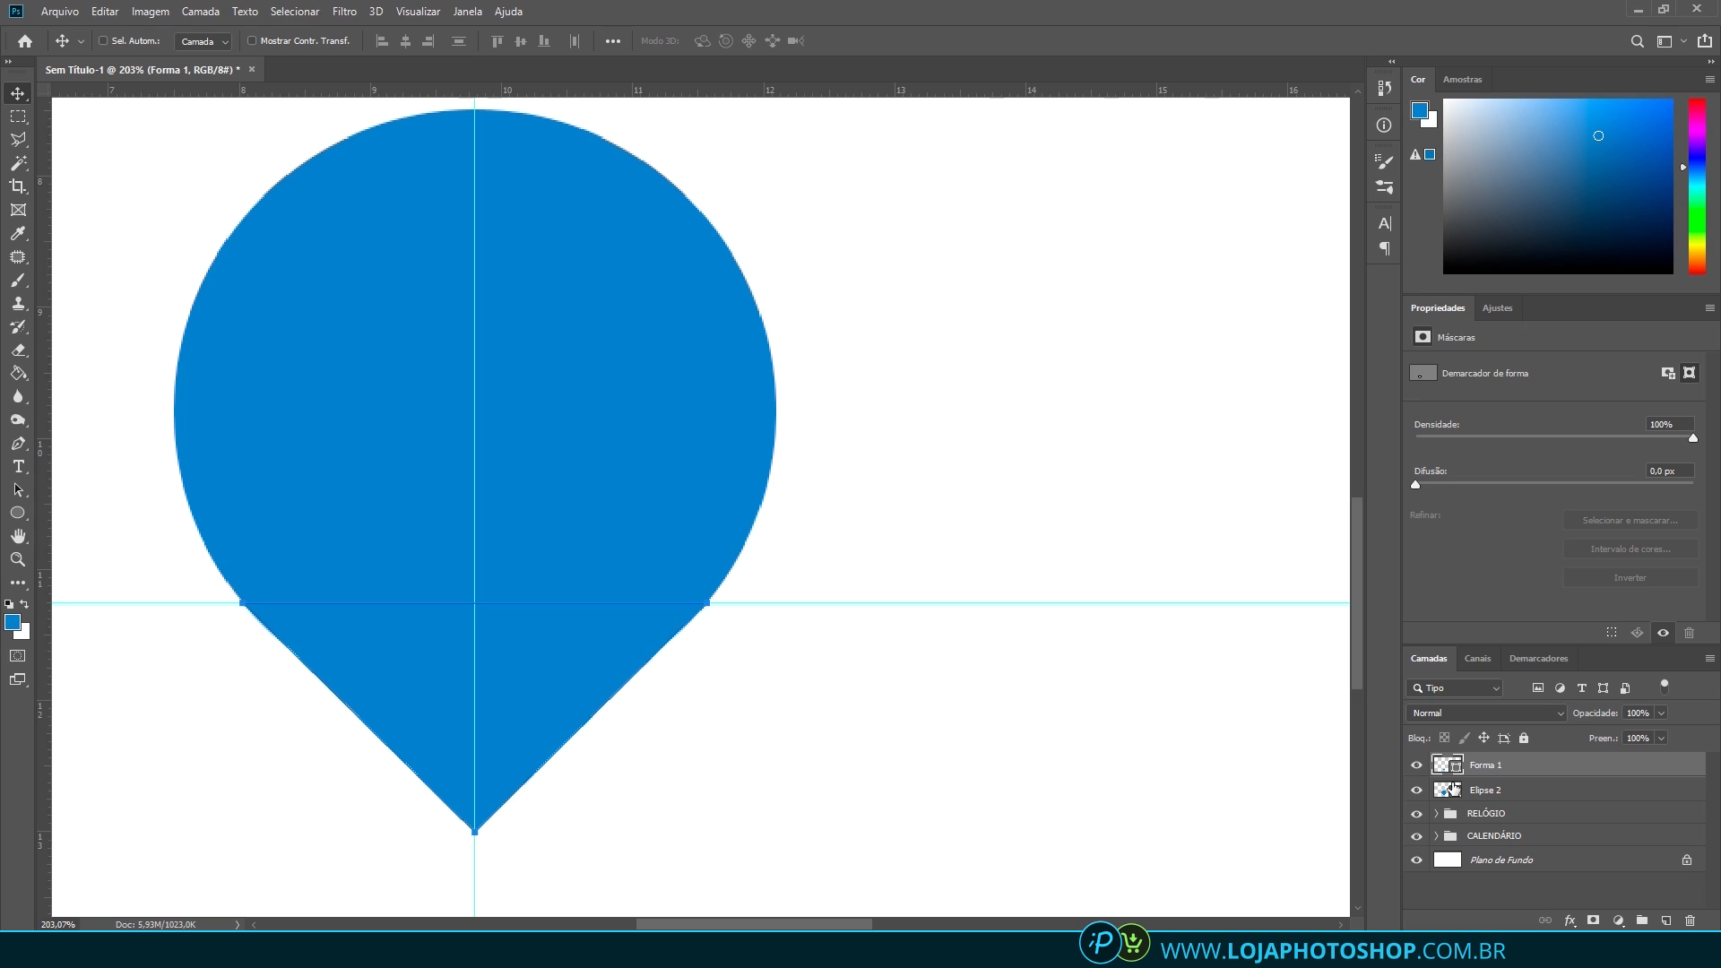
{"action": "left_click_drag", "start_coordinate": [472, 261], "coordinate": [45, 220]}
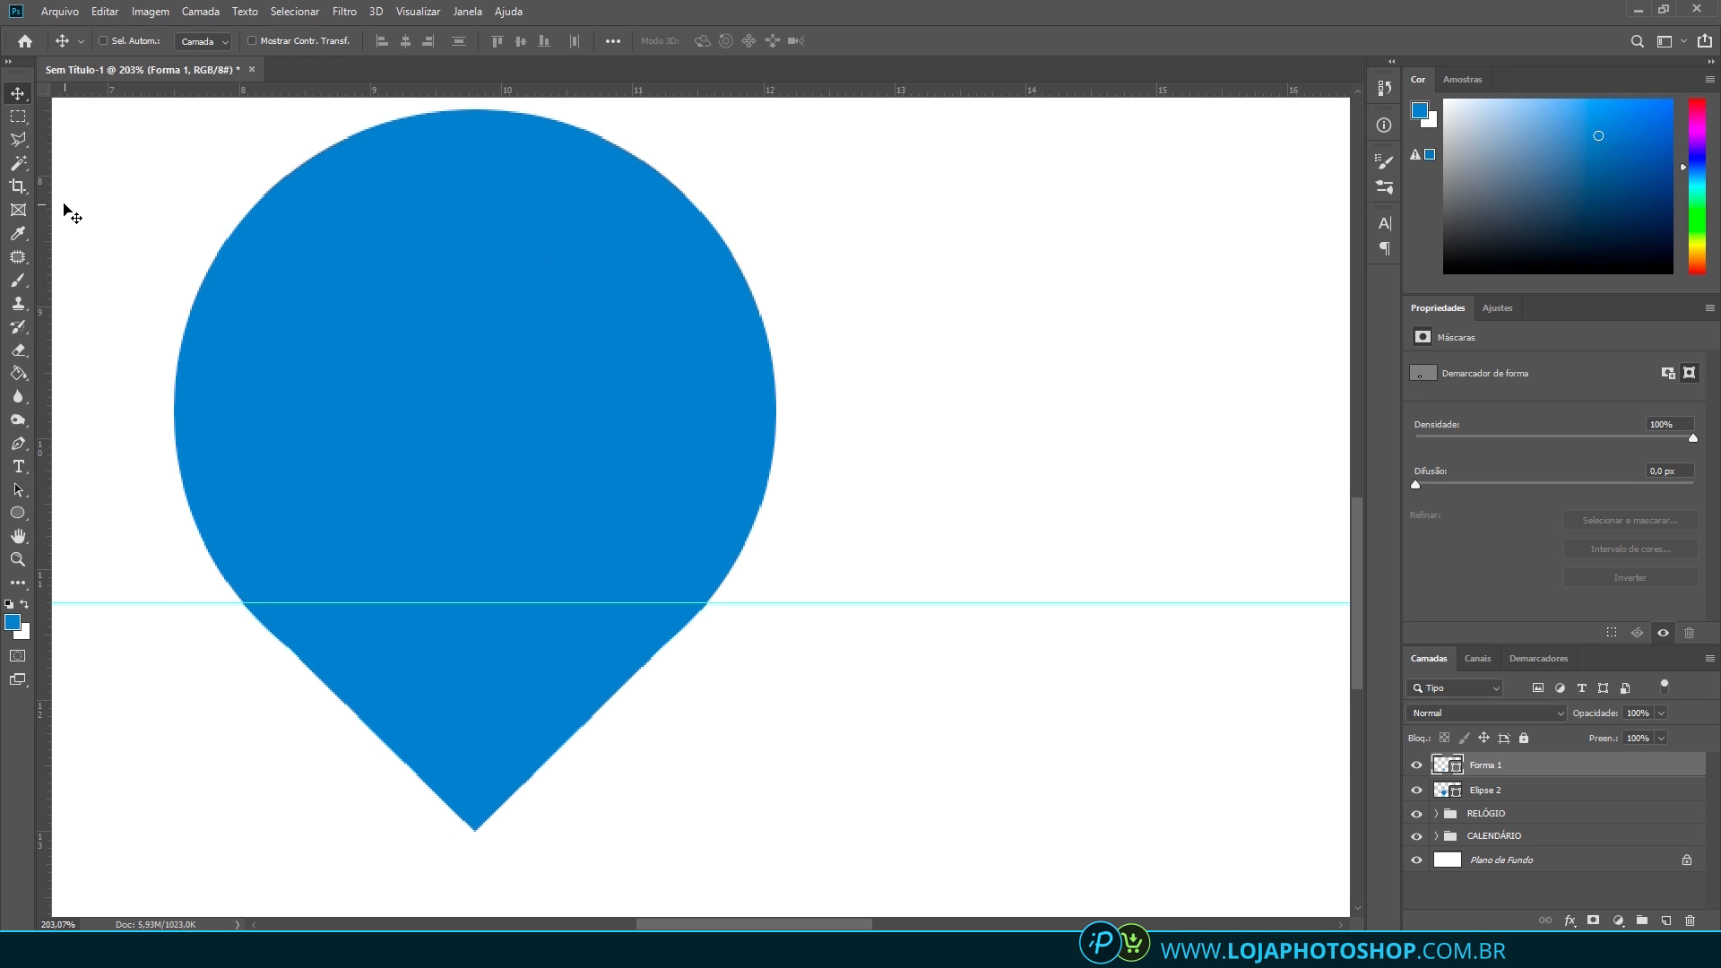
{"action": "left_click_drag", "start_coordinate": [207, 598], "coordinate": [305, 85]}
{"action": "scroll", "coordinate": [550, 591], "scroll_direction": "down", "scroll_amount": 2}
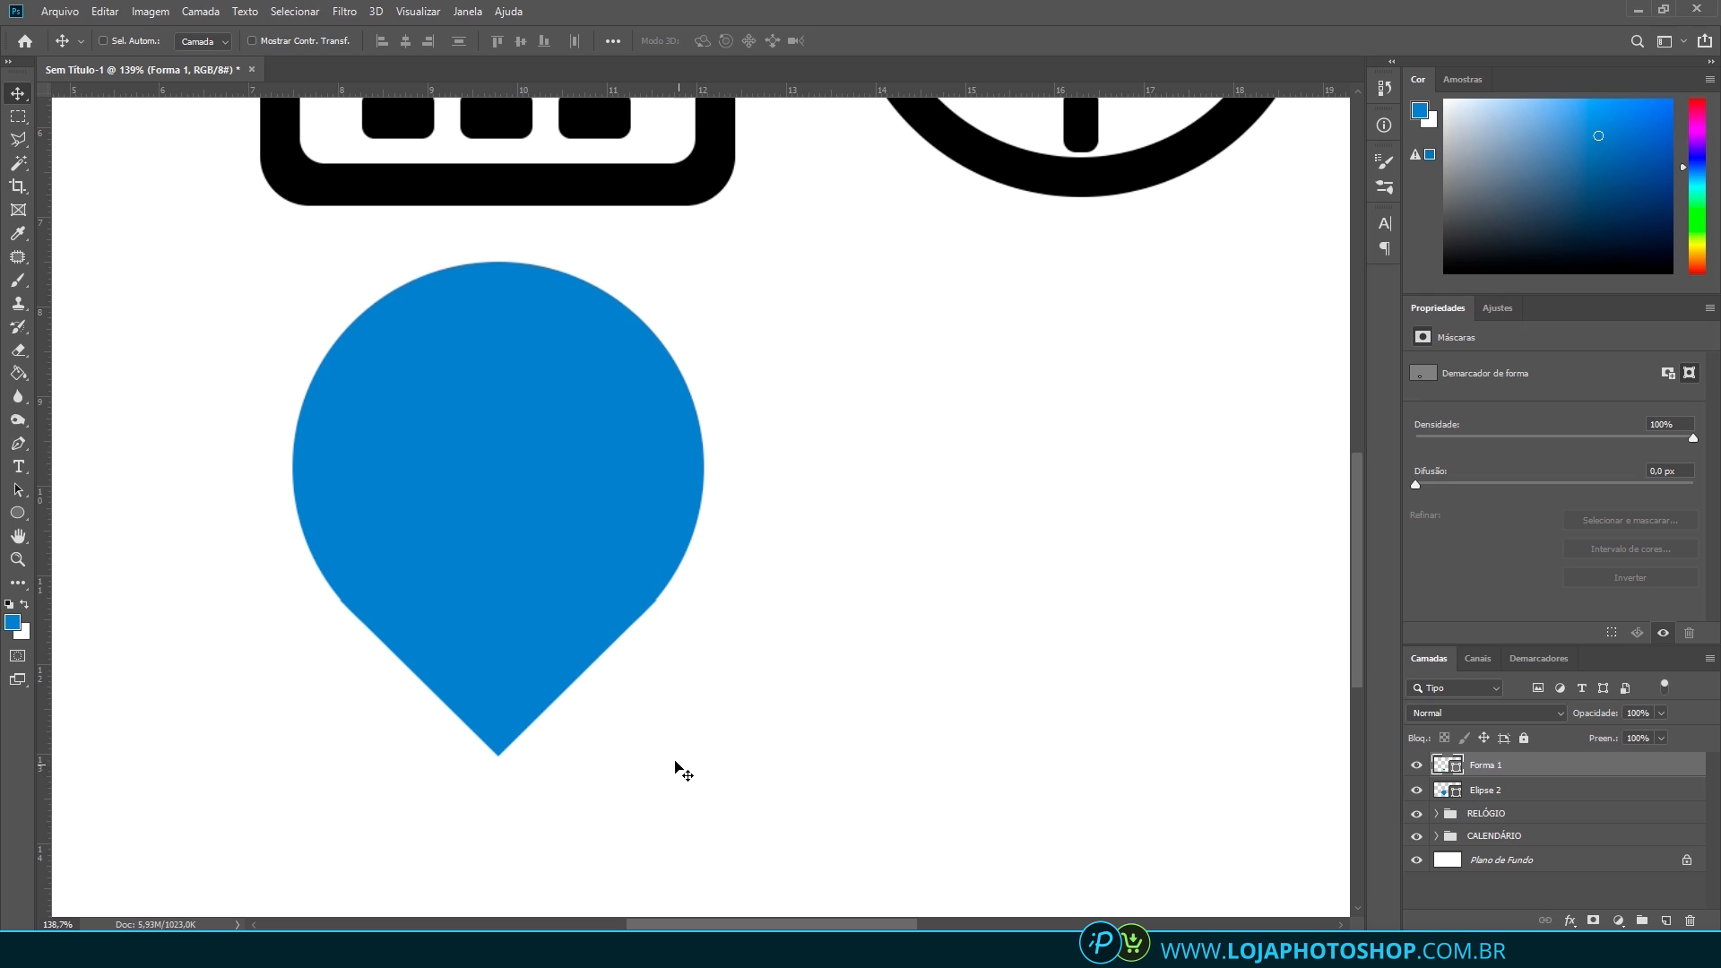
{"action": "scroll", "coordinate": [507, 769], "scroll_direction": "down", "scroll_amount": 3}
{"action": "scroll", "coordinate": [561, 758], "scroll_direction": "down", "scroll_amount": 1}
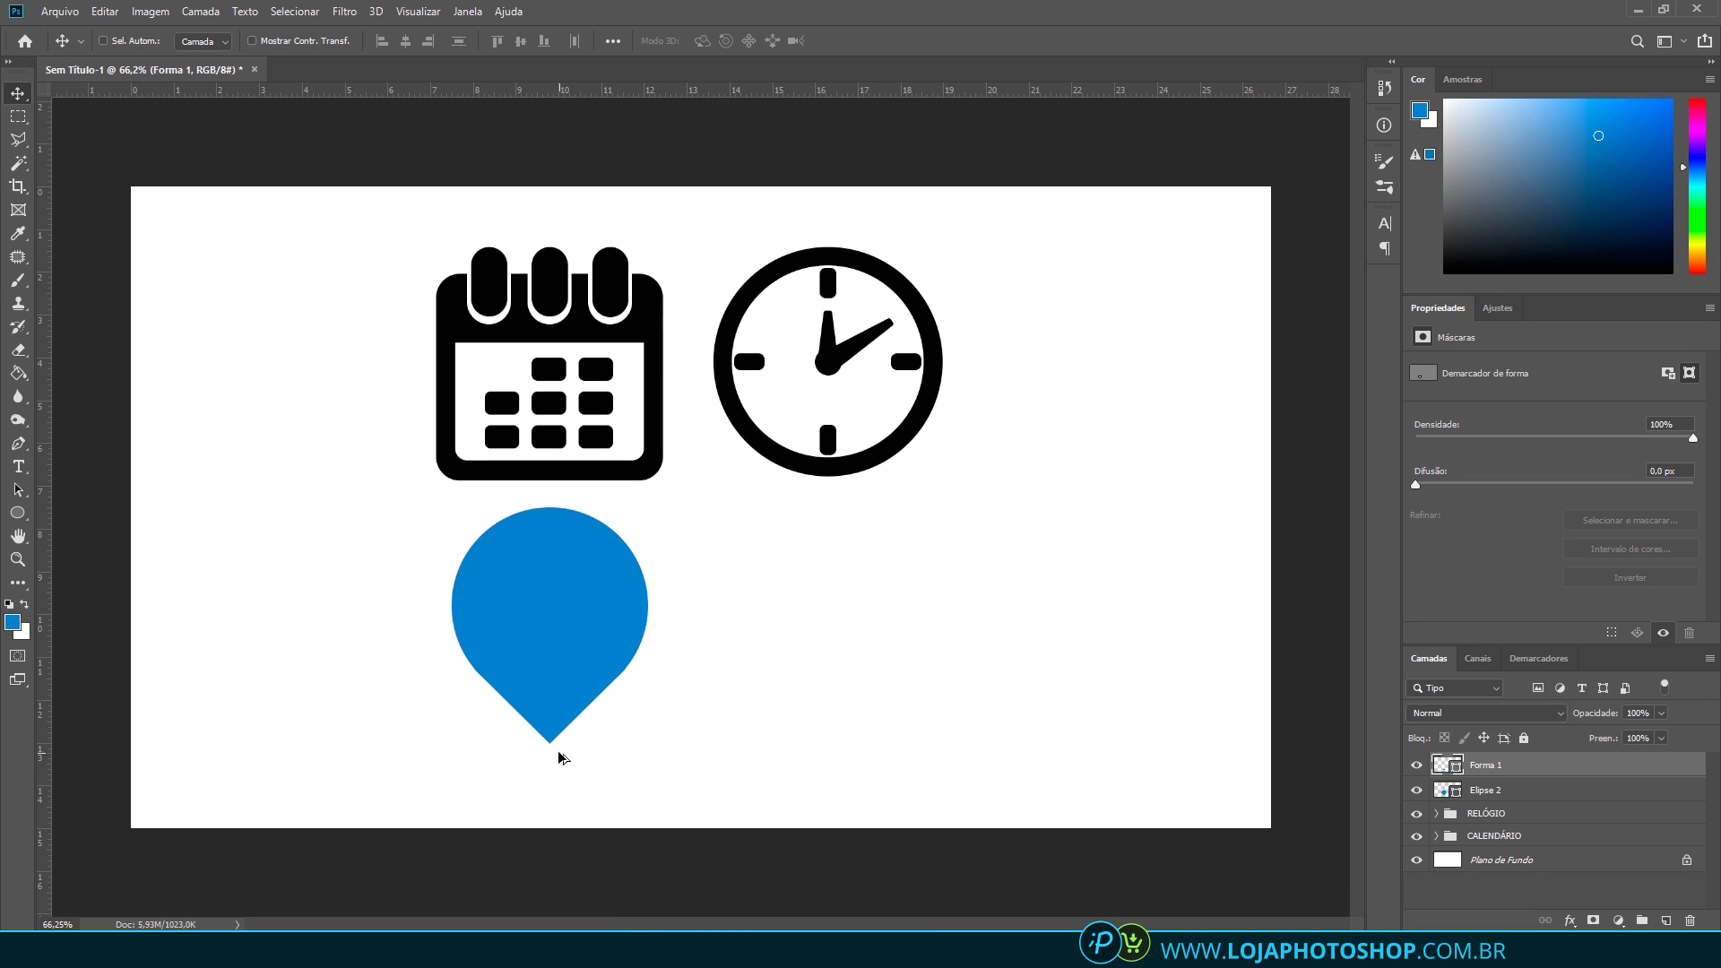
{"action": "scroll", "coordinate": [589, 757], "scroll_direction": "down", "scroll_amount": 2}
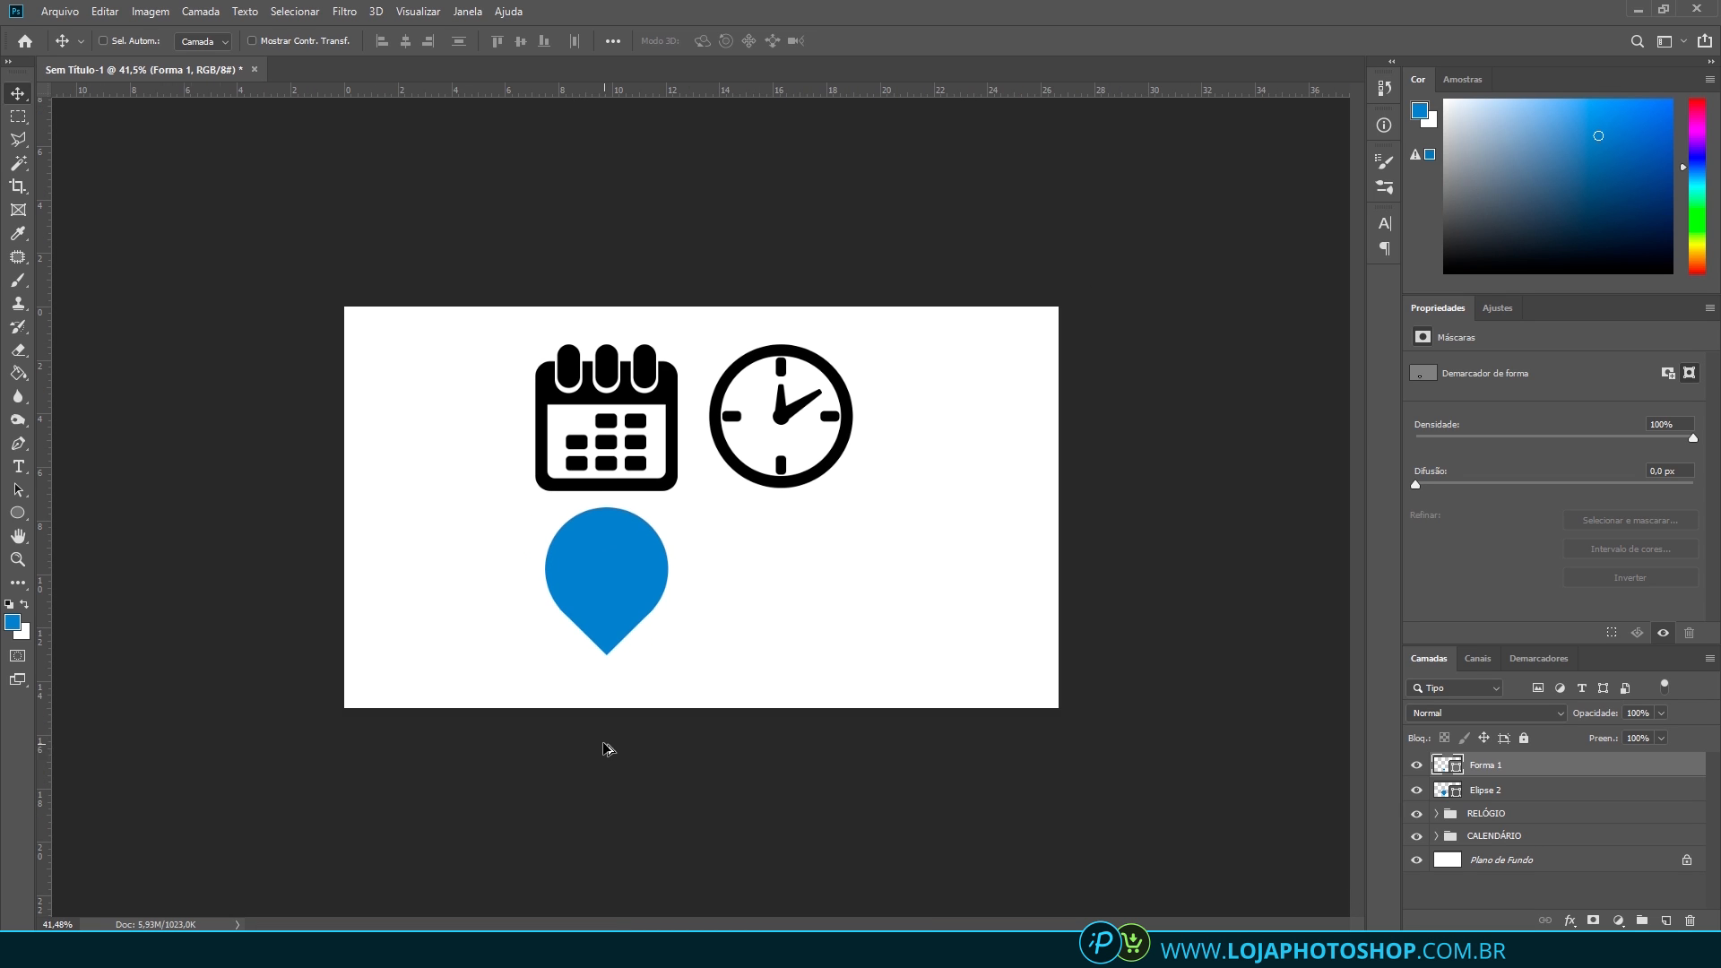
Add a layer mask to the triangle's Forma 1 layer and shrink the Brush to about 8 px
{"action": "scroll", "coordinate": [609, 747], "scroll_direction": "up", "scroll_amount": 3}
{"action": "scroll", "coordinate": [529, 768], "scroll_direction": "up", "scroll_amount": 3}
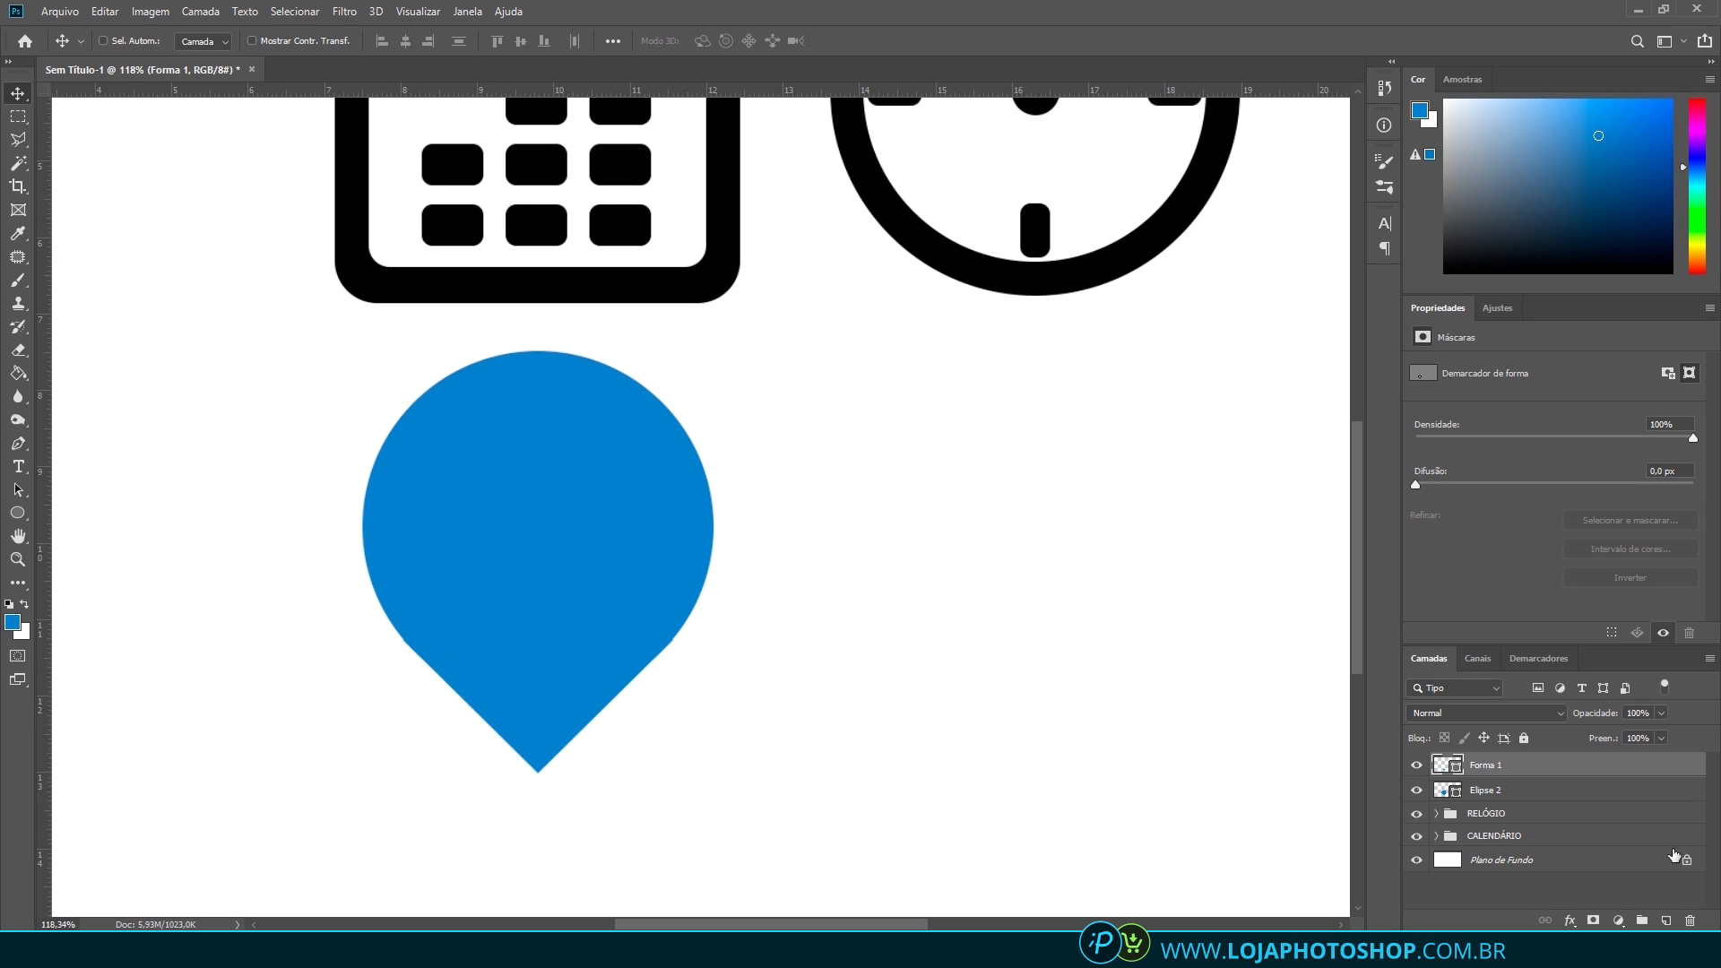
{"action": "left_click", "coordinate": [1593, 920]}
{"action": "scroll", "coordinate": [325, 668], "scroll_direction": "up", "scroll_amount": 8}
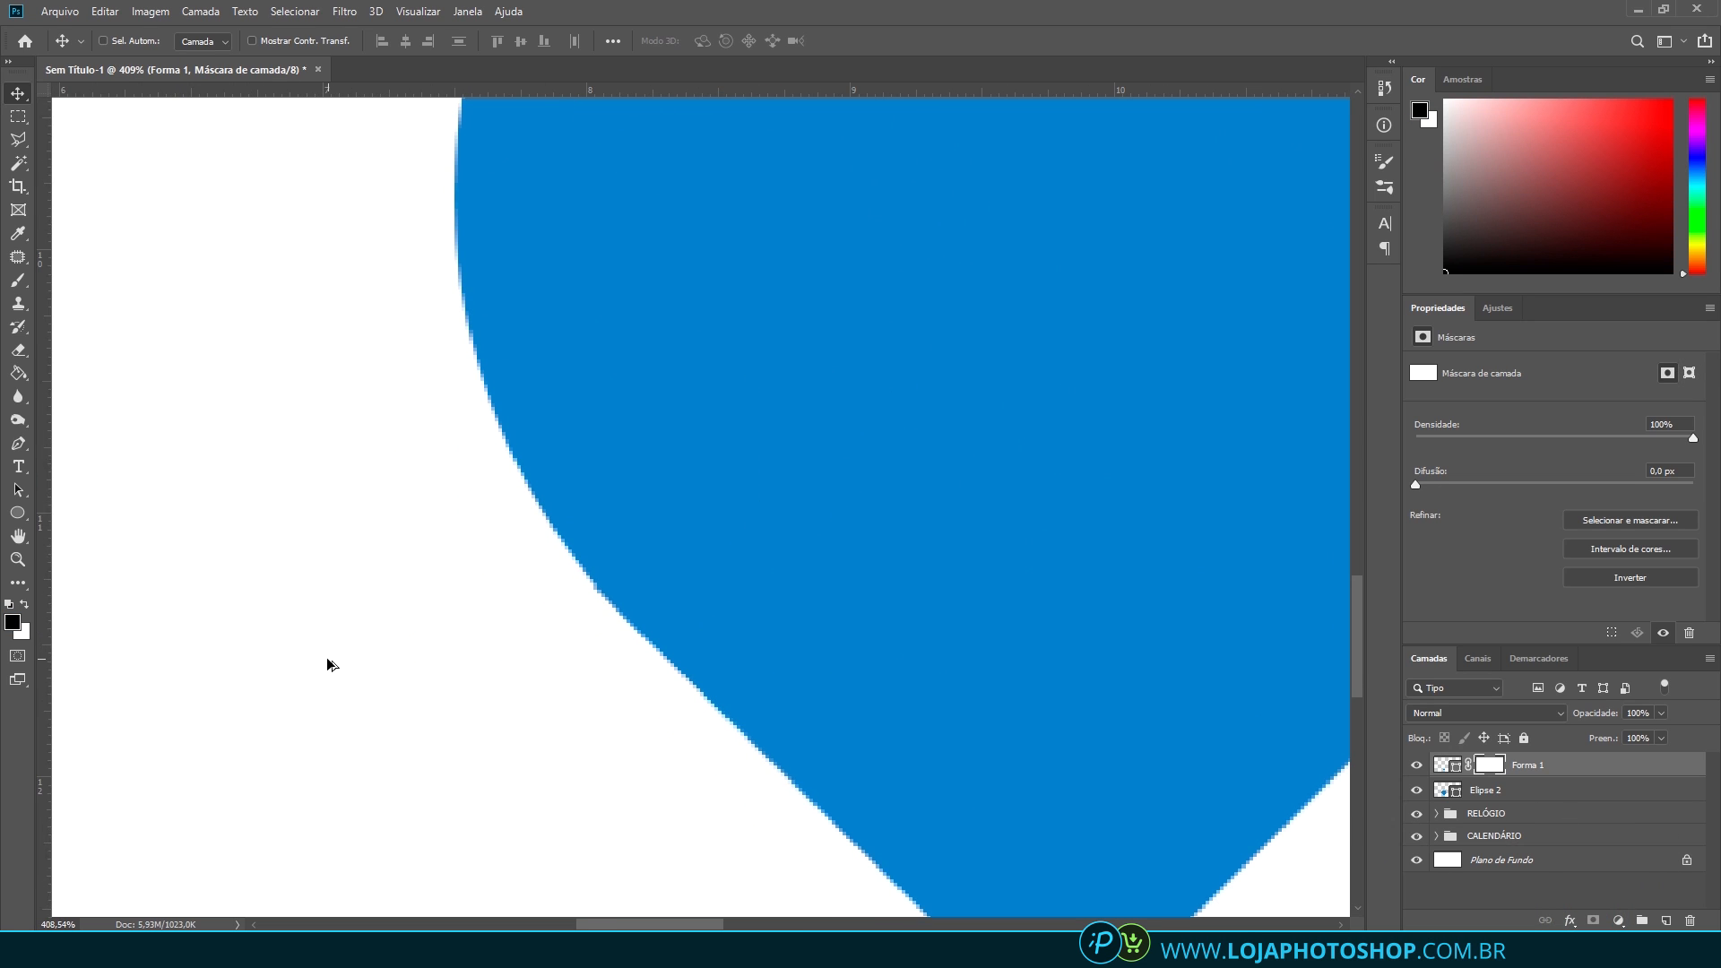
{"action": "left_click", "coordinate": [18, 280]}
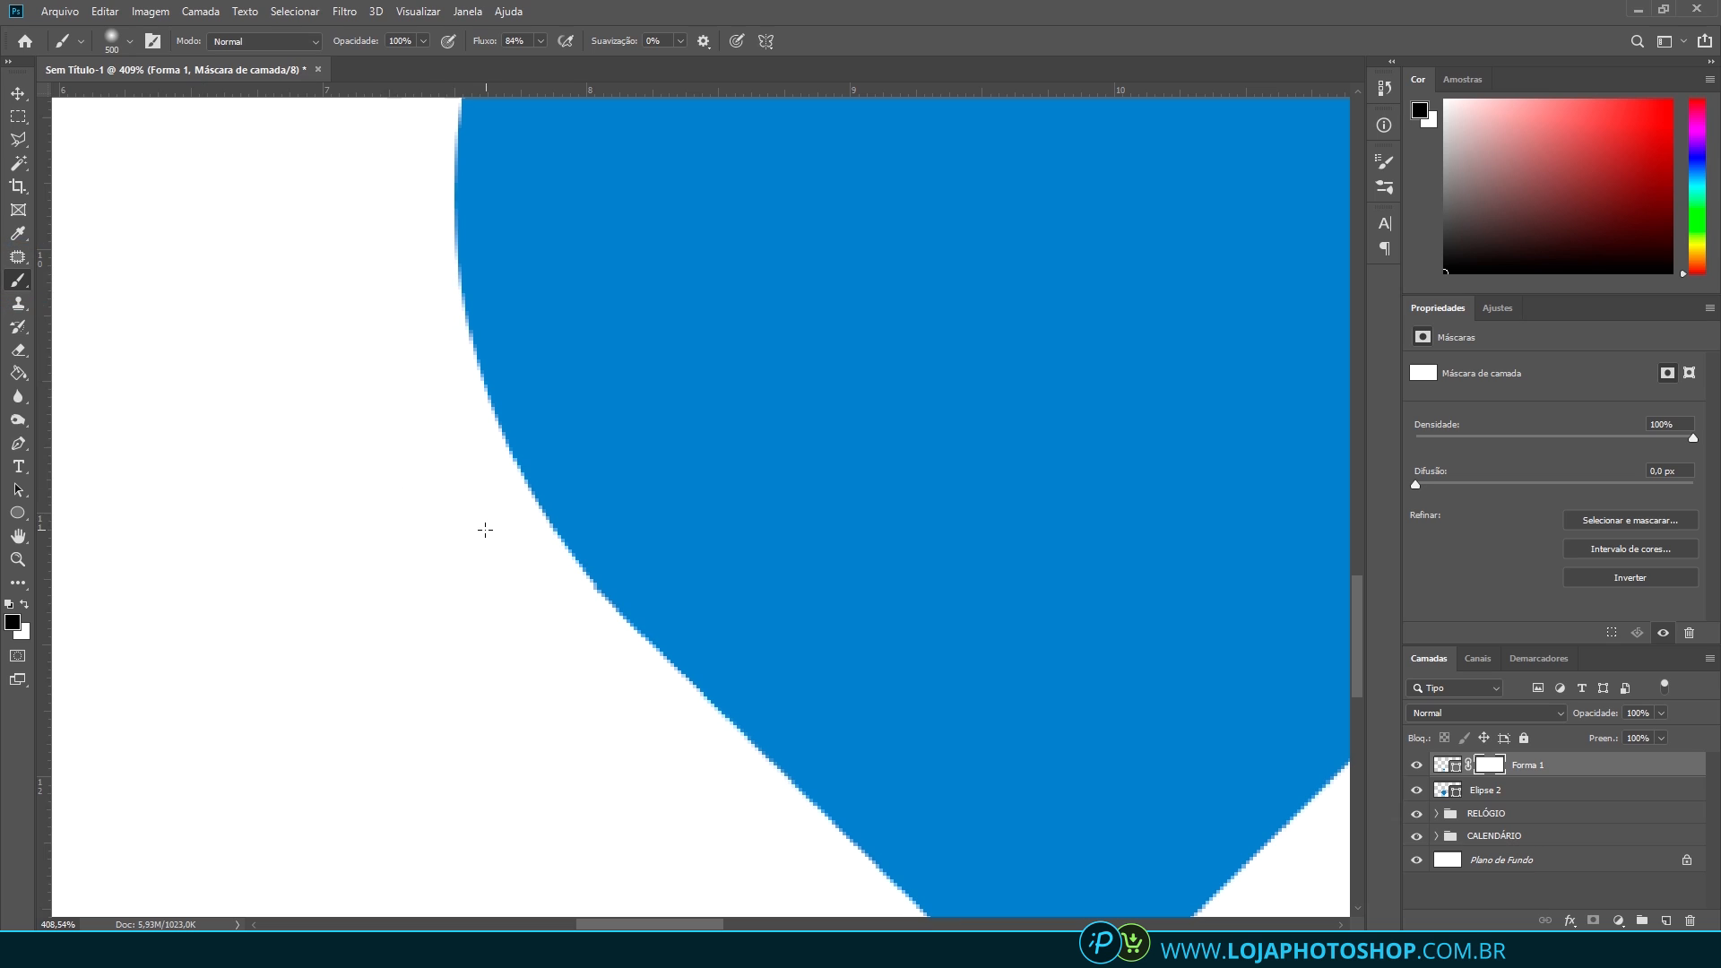
{"action": "key", "text": "Caps_Lock"}
{"action": "key", "text": "bracketleft"}
{"action": "key", "text": "bracketleft"}
{"action": "key", "text": "bracketleft"}
{"action": "key", "text": "bracketleft"}
{"action": "key", "text": "bracketleft"}
{"action": "key", "text": "bracketleft"}
{"action": "key", "text": "bracketleft"}
{"action": "key", "text": "bracketleft"}
{"action": "key", "text": "bracketleft"}
{"action": "key", "text": "bracketleft"}
{"action": "key", "text": "bracketleft"}
{"action": "key", "text": "bracketleft"}
{"action": "key", "text": "bracketleft"}
{"action": "key", "text": "bracketleft"}
{"action": "key", "text": "bracketleft"}
{"action": "key", "text": "bracketleft"}
{"action": "key", "text": "bracketleft"}
{"action": "key", "text": "bracketleft"}
{"action": "key", "text": "bracketleft"}
Examine the joins on both sides of the pin, where the circle meets the pointed shape
{"action": "scroll", "coordinate": [685, 654], "scroll_direction": "down", "scroll_amount": 6}
{"action": "scroll", "coordinate": [685, 655], "scroll_direction": "down", "scroll_amount": 2}
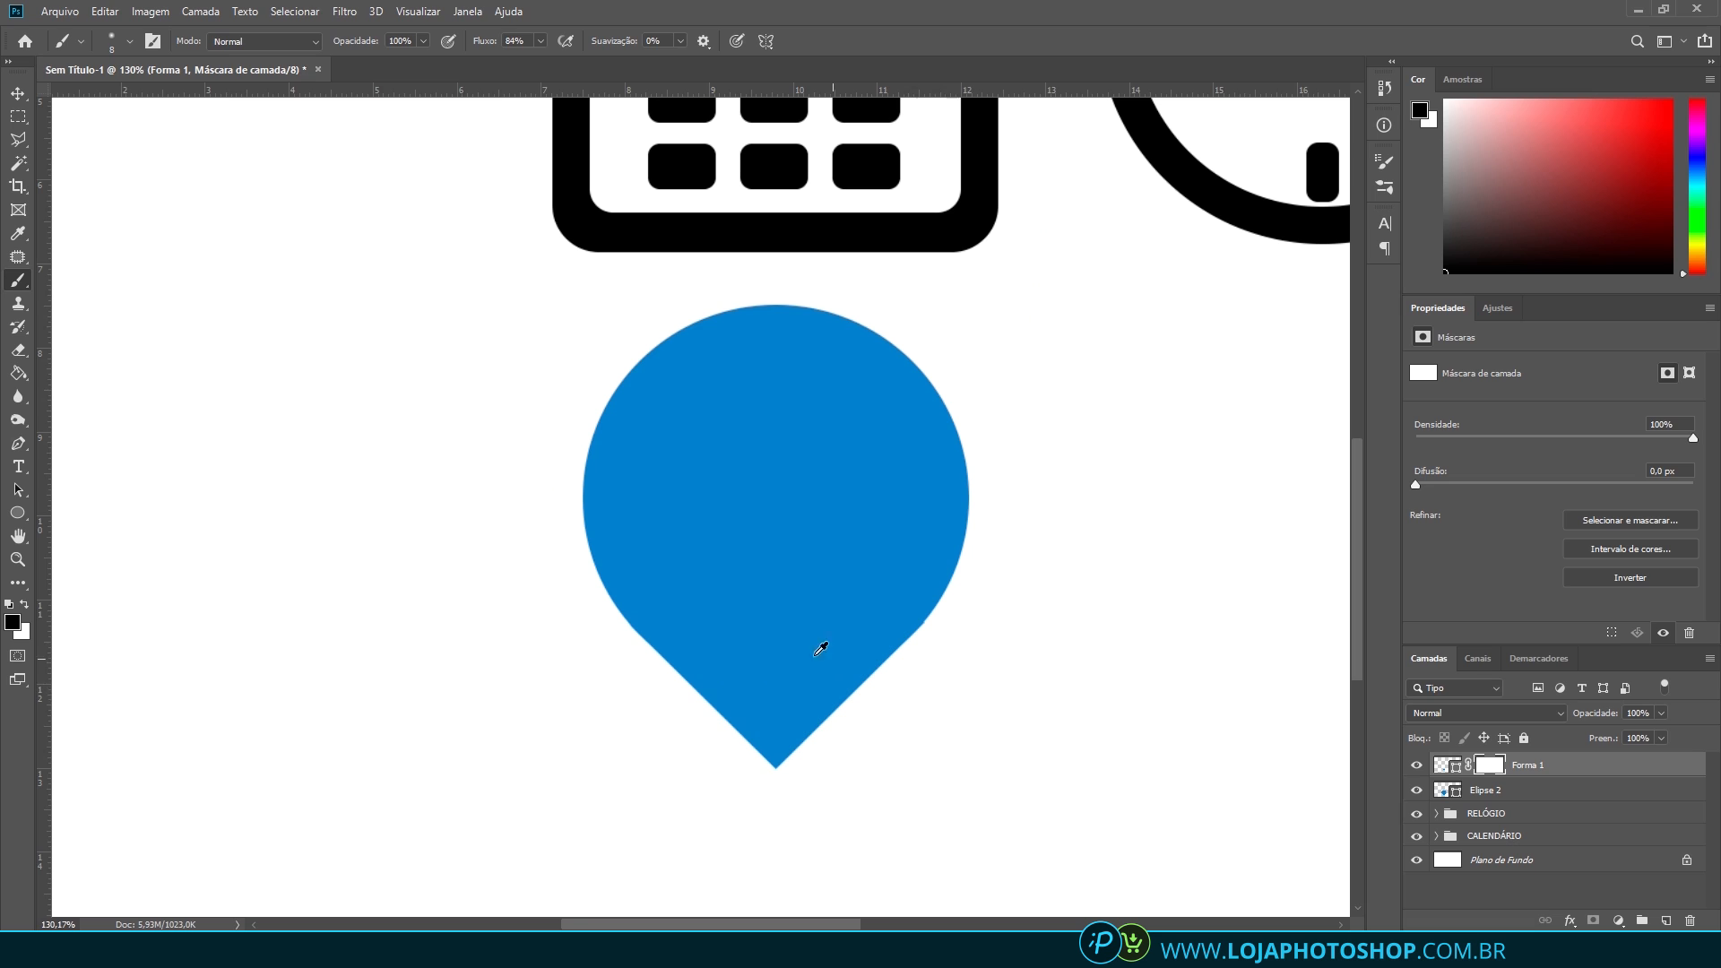
{"action": "scroll", "coordinate": [820, 649], "scroll_direction": "up", "scroll_amount": 8}
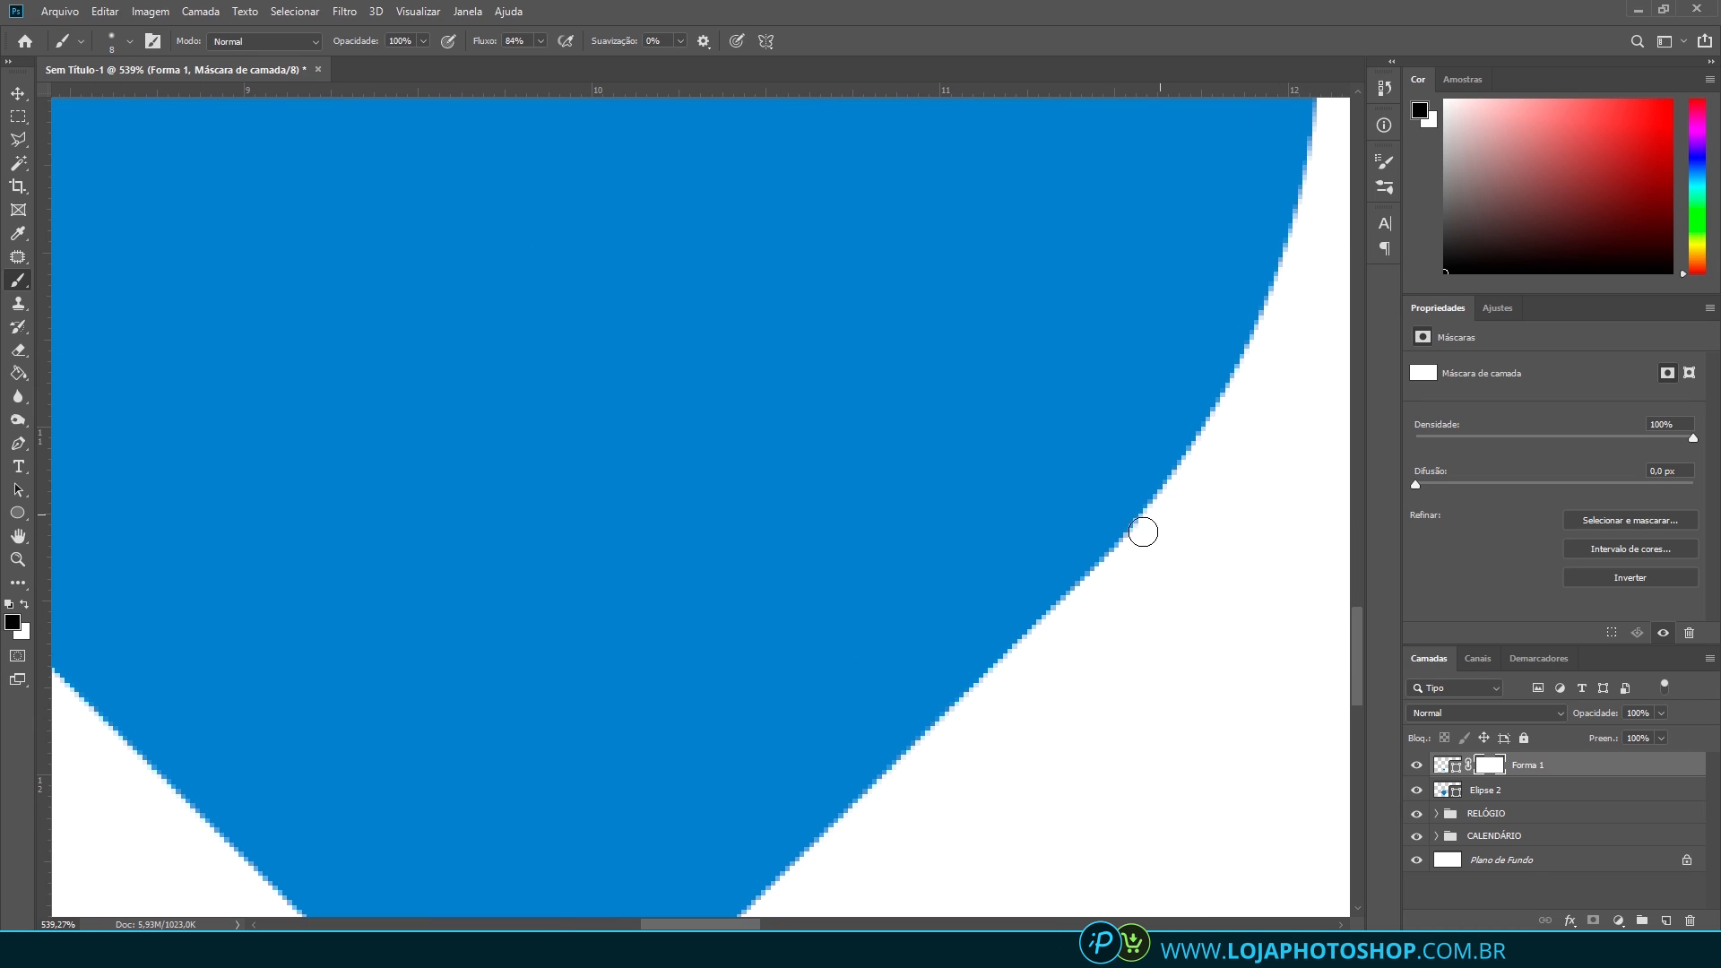
{"action": "scroll", "coordinate": [1143, 680], "scroll_direction": "down", "scroll_amount": 5}
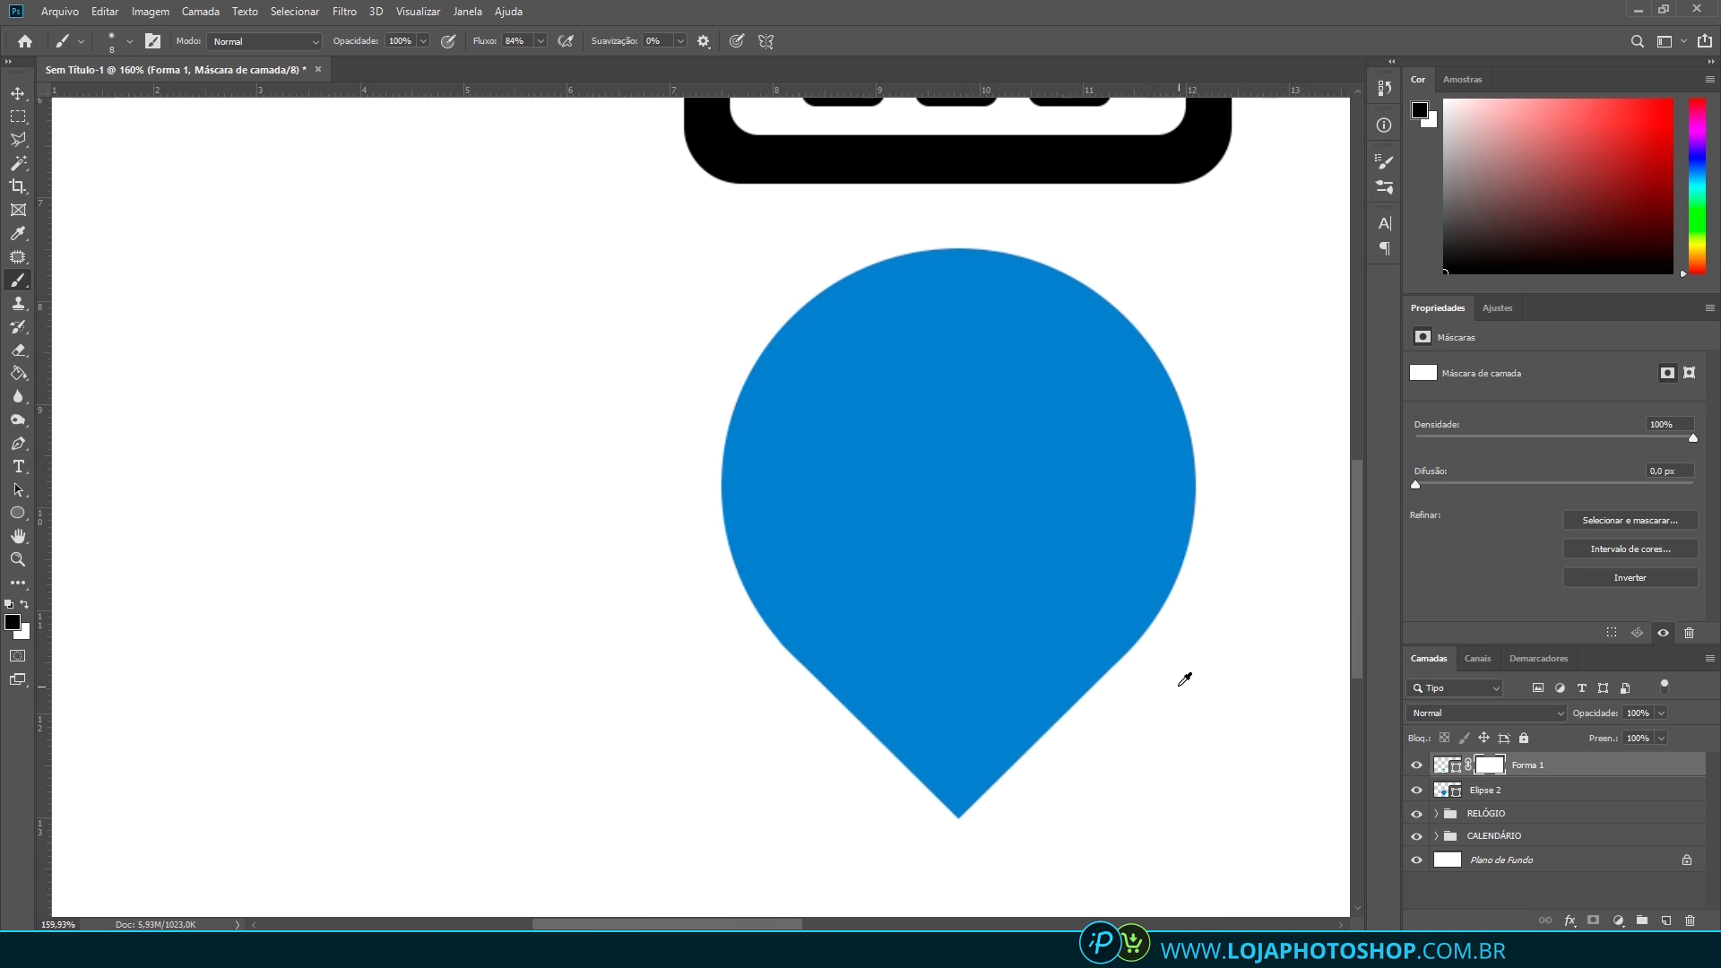
{"action": "scroll", "coordinate": [852, 681], "scroll_direction": "up", "scroll_amount": 3}
{"action": "scroll", "coordinate": [563, 620], "scroll_direction": "down", "scroll_amount": 5}
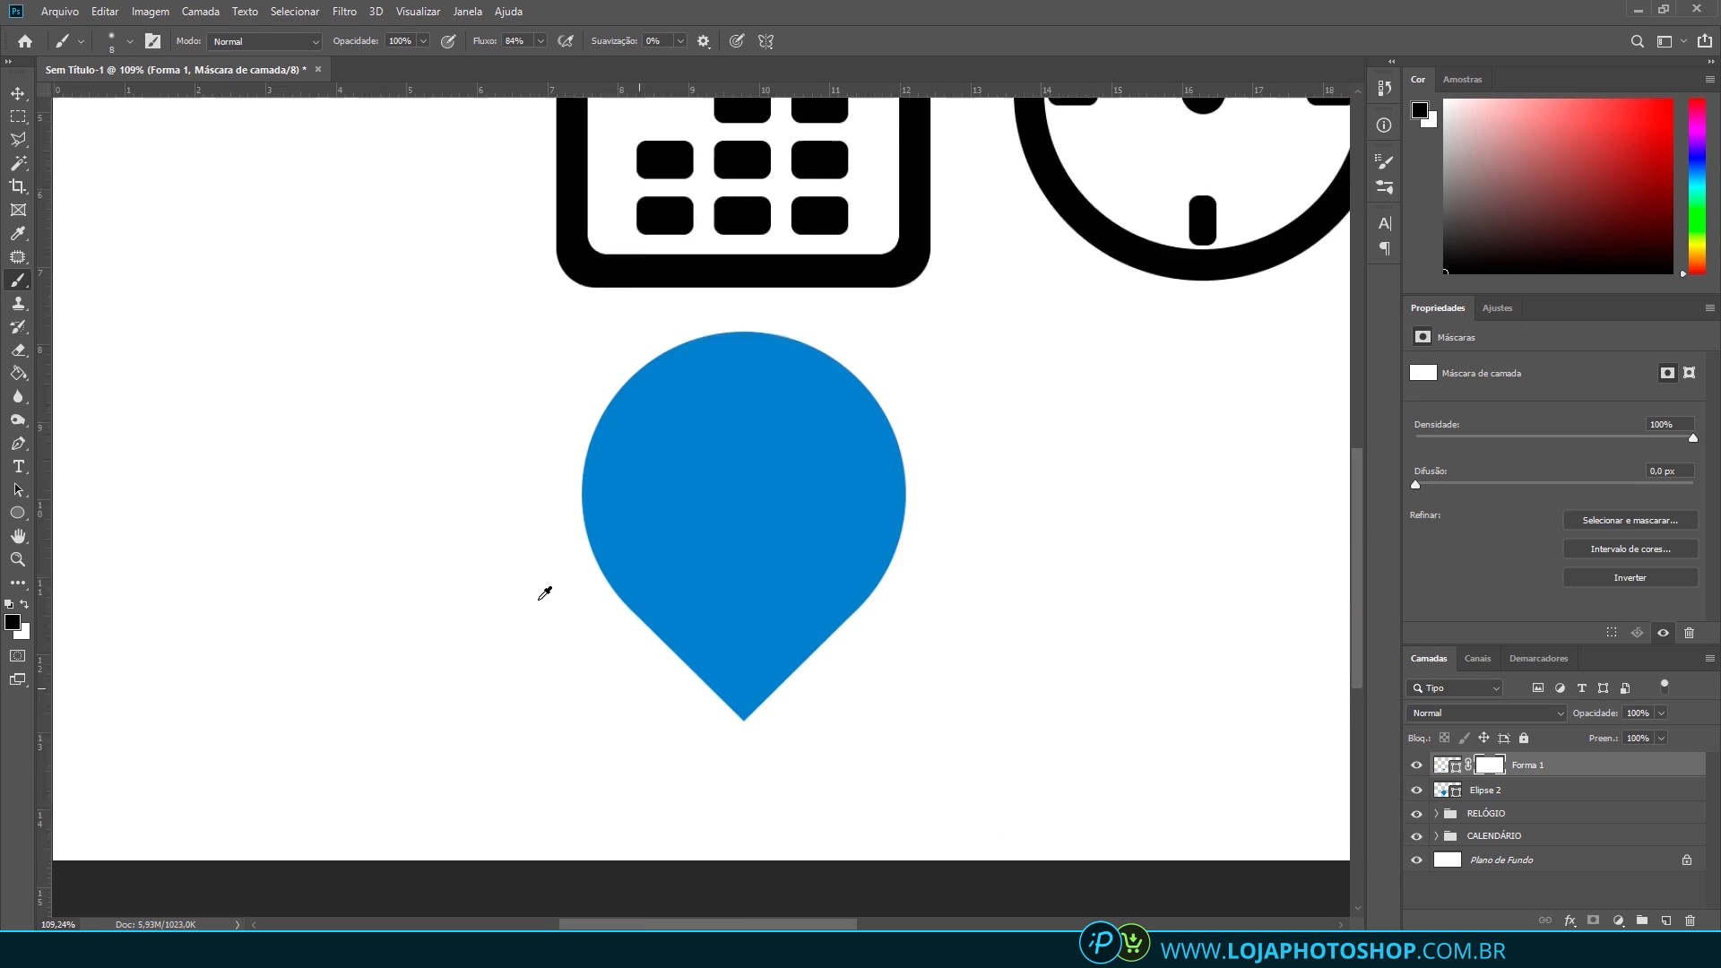
{"action": "scroll", "coordinate": [984, 658], "scroll_direction": "down", "scroll_amount": 1}
{"action": "scroll", "coordinate": [670, 729], "scroll_direction": "up", "scroll_amount": 1}
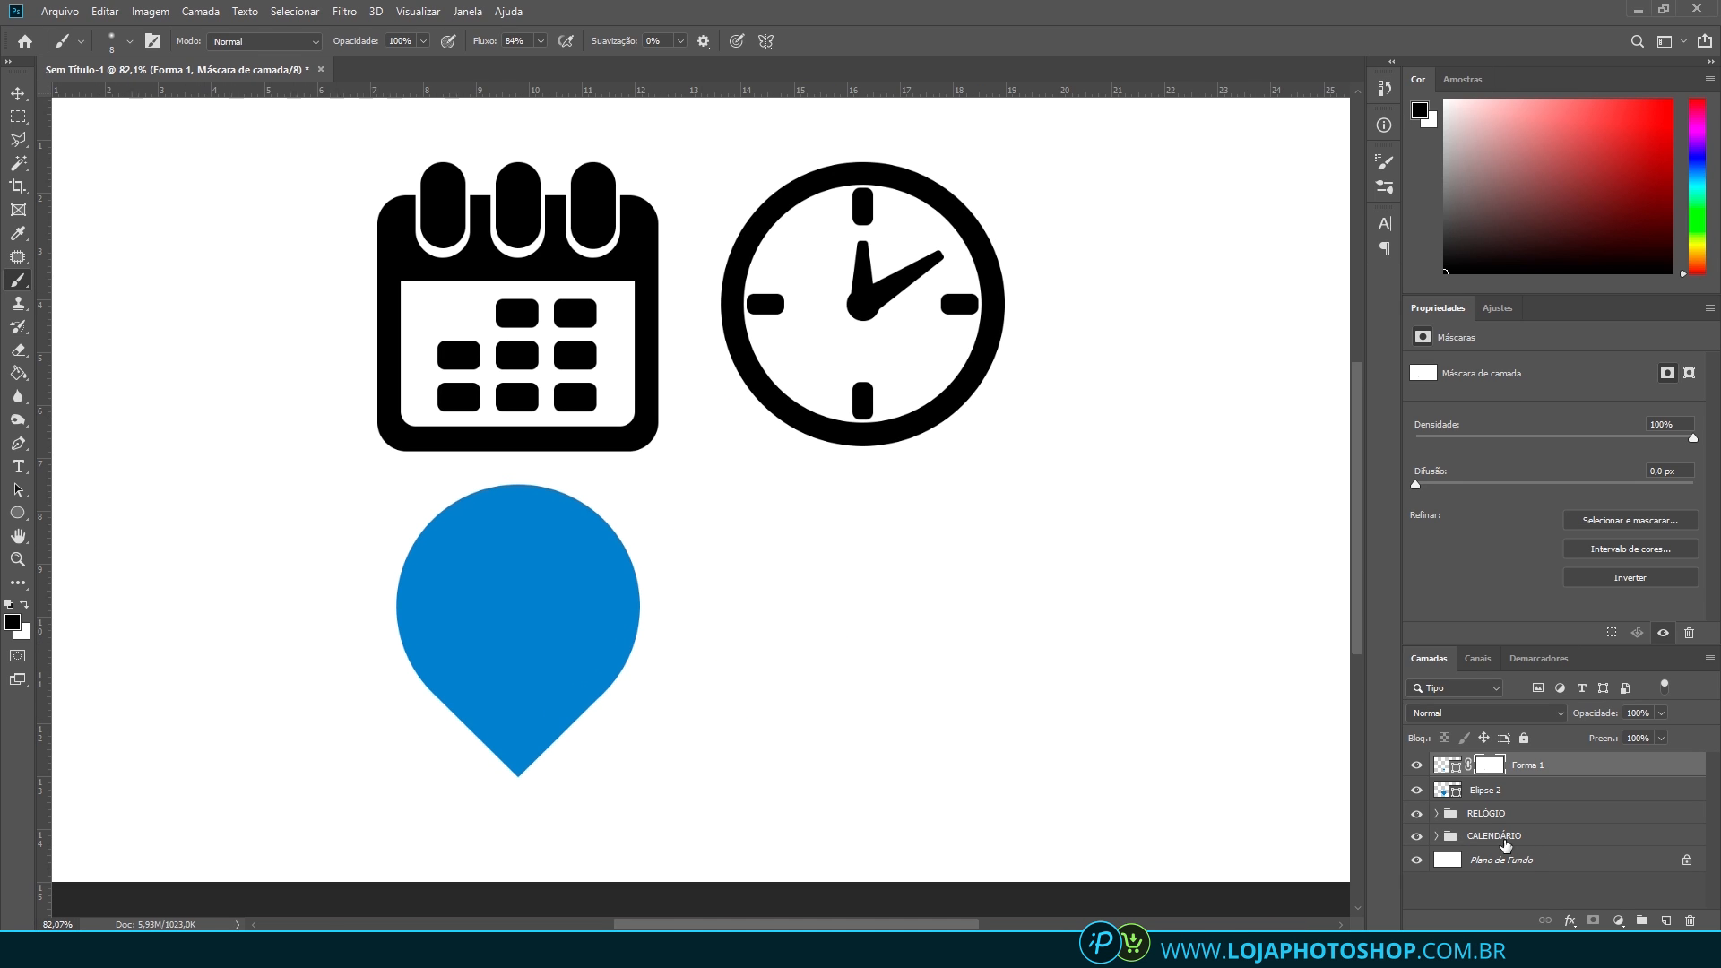
Draw a circle of about 235 × 235 px on a layer above Elipse 2 and move it inside the blue circle
{"action": "left_click", "coordinate": [1524, 791]}
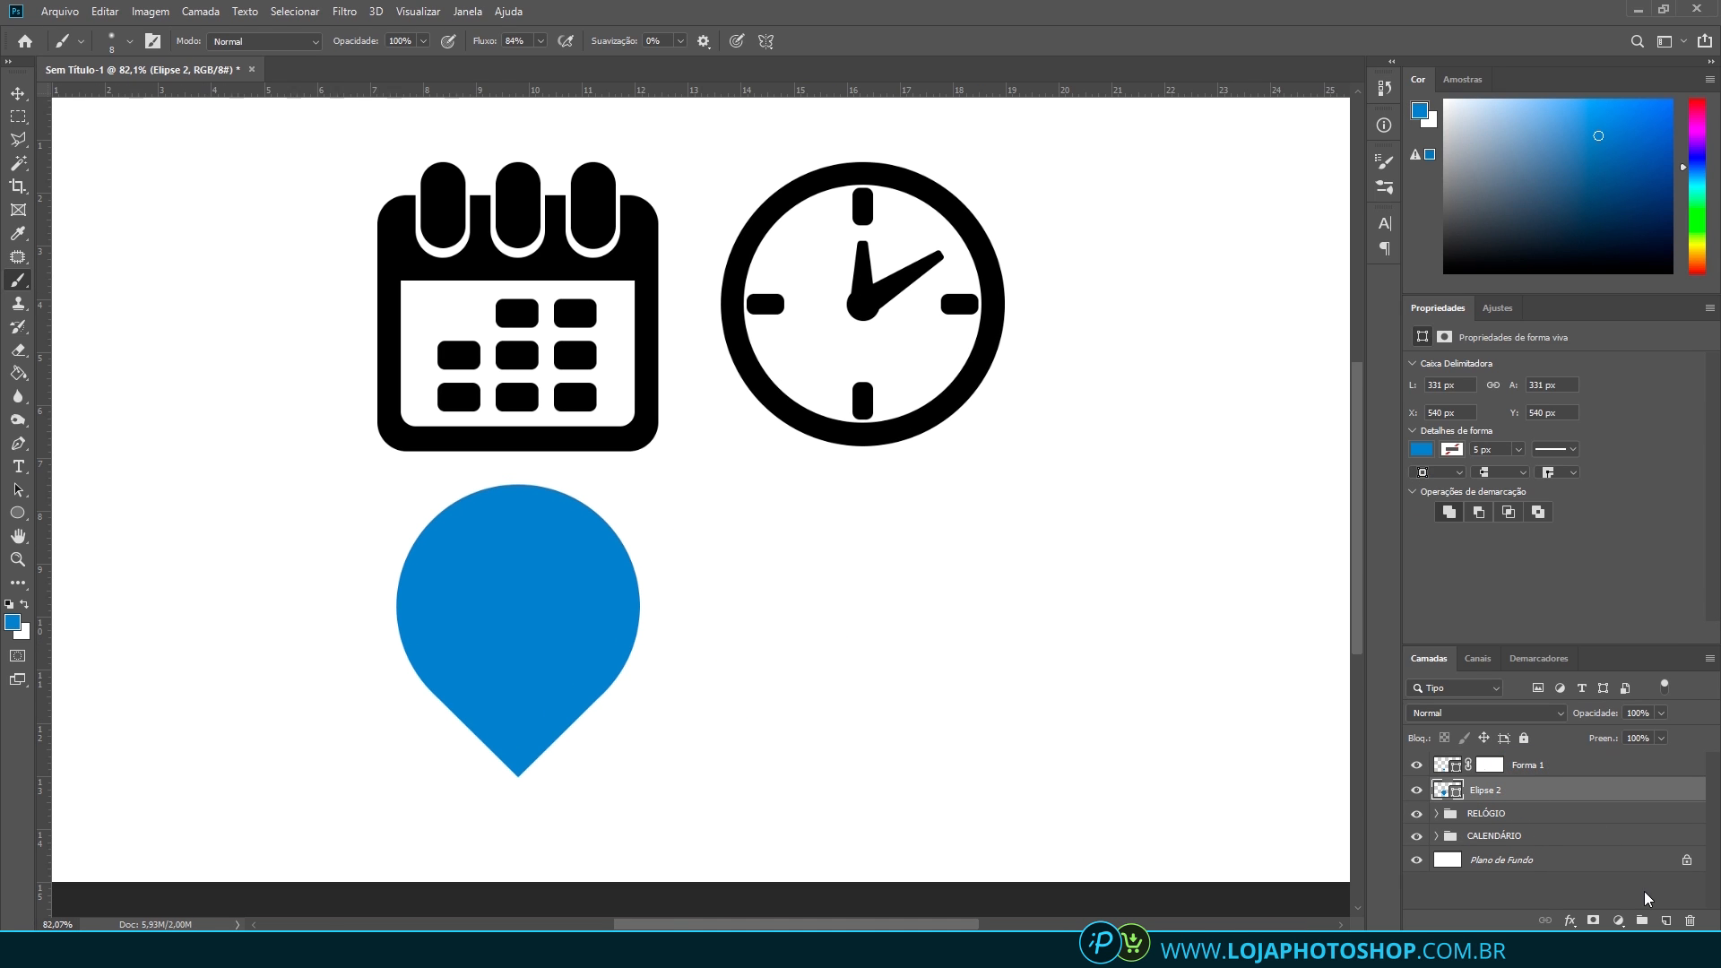
{"action": "left_click", "coordinate": [17, 512]}
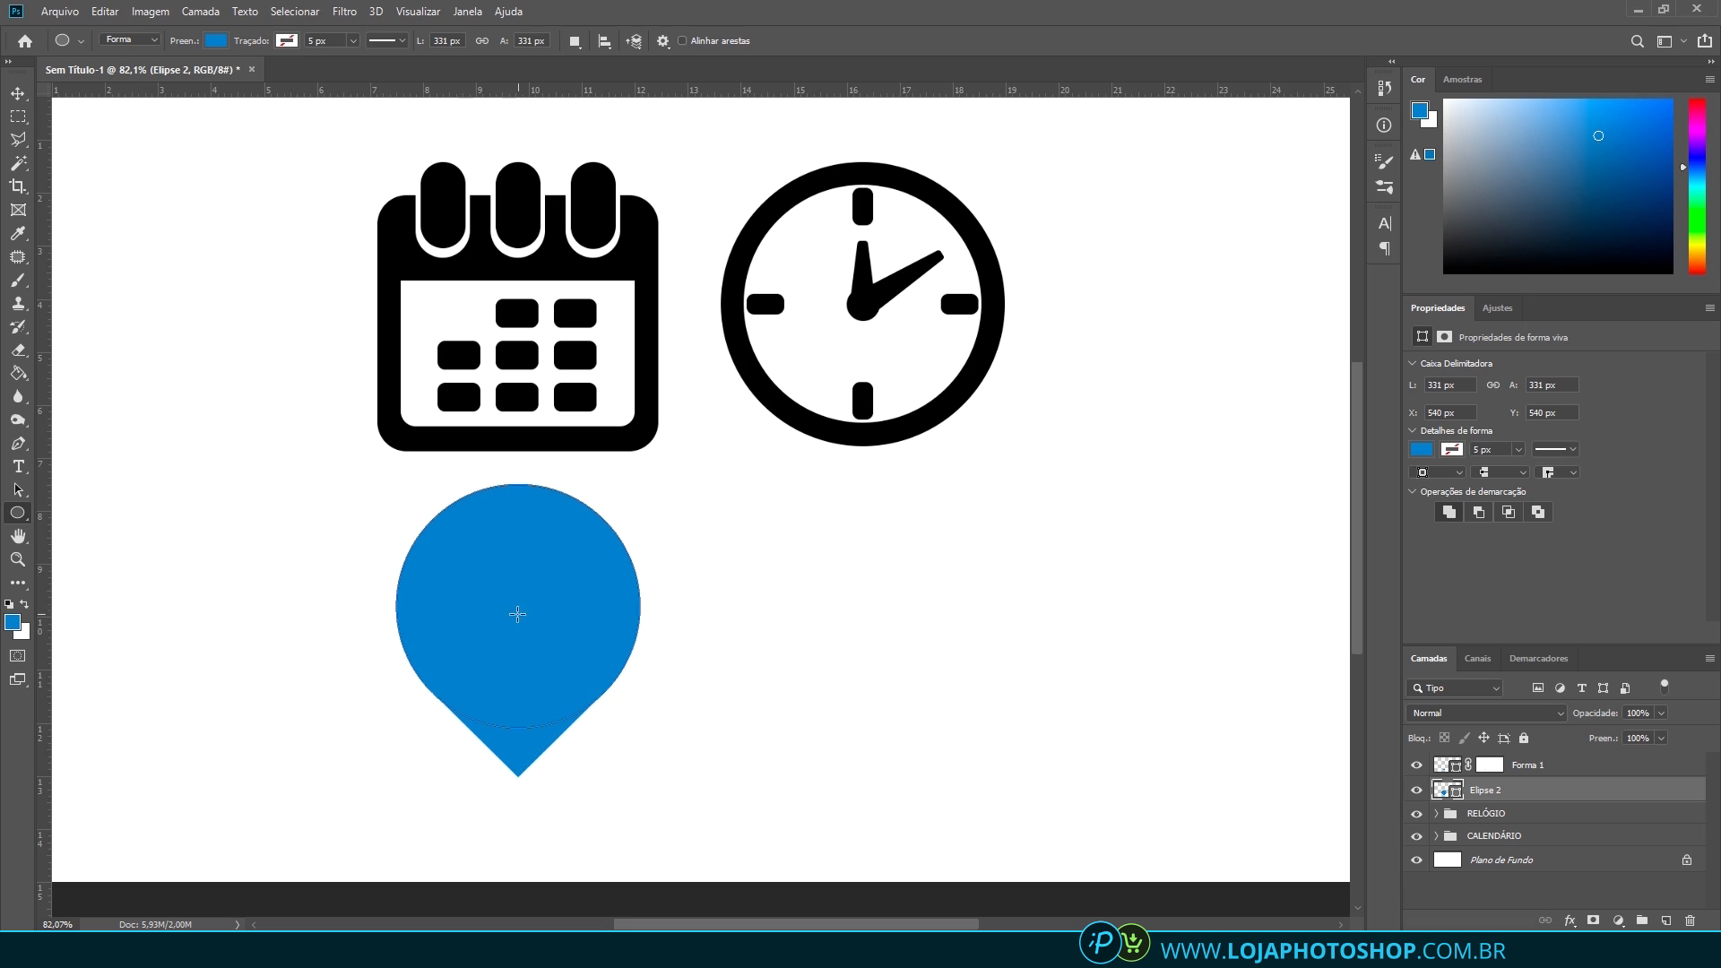
{"action": "left_click_drag", "start_coordinate": [765, 513], "coordinate": [987, 688]}
{"action": "key", "text": "v"}
{"action": "left_click_drag", "start_coordinate": [860, 622], "coordinate": [527, 619]}
Fill the smaller circle with cyan and shift it to about X 588, Y 577 px
{"action": "left_click", "coordinate": [1425, 449]}
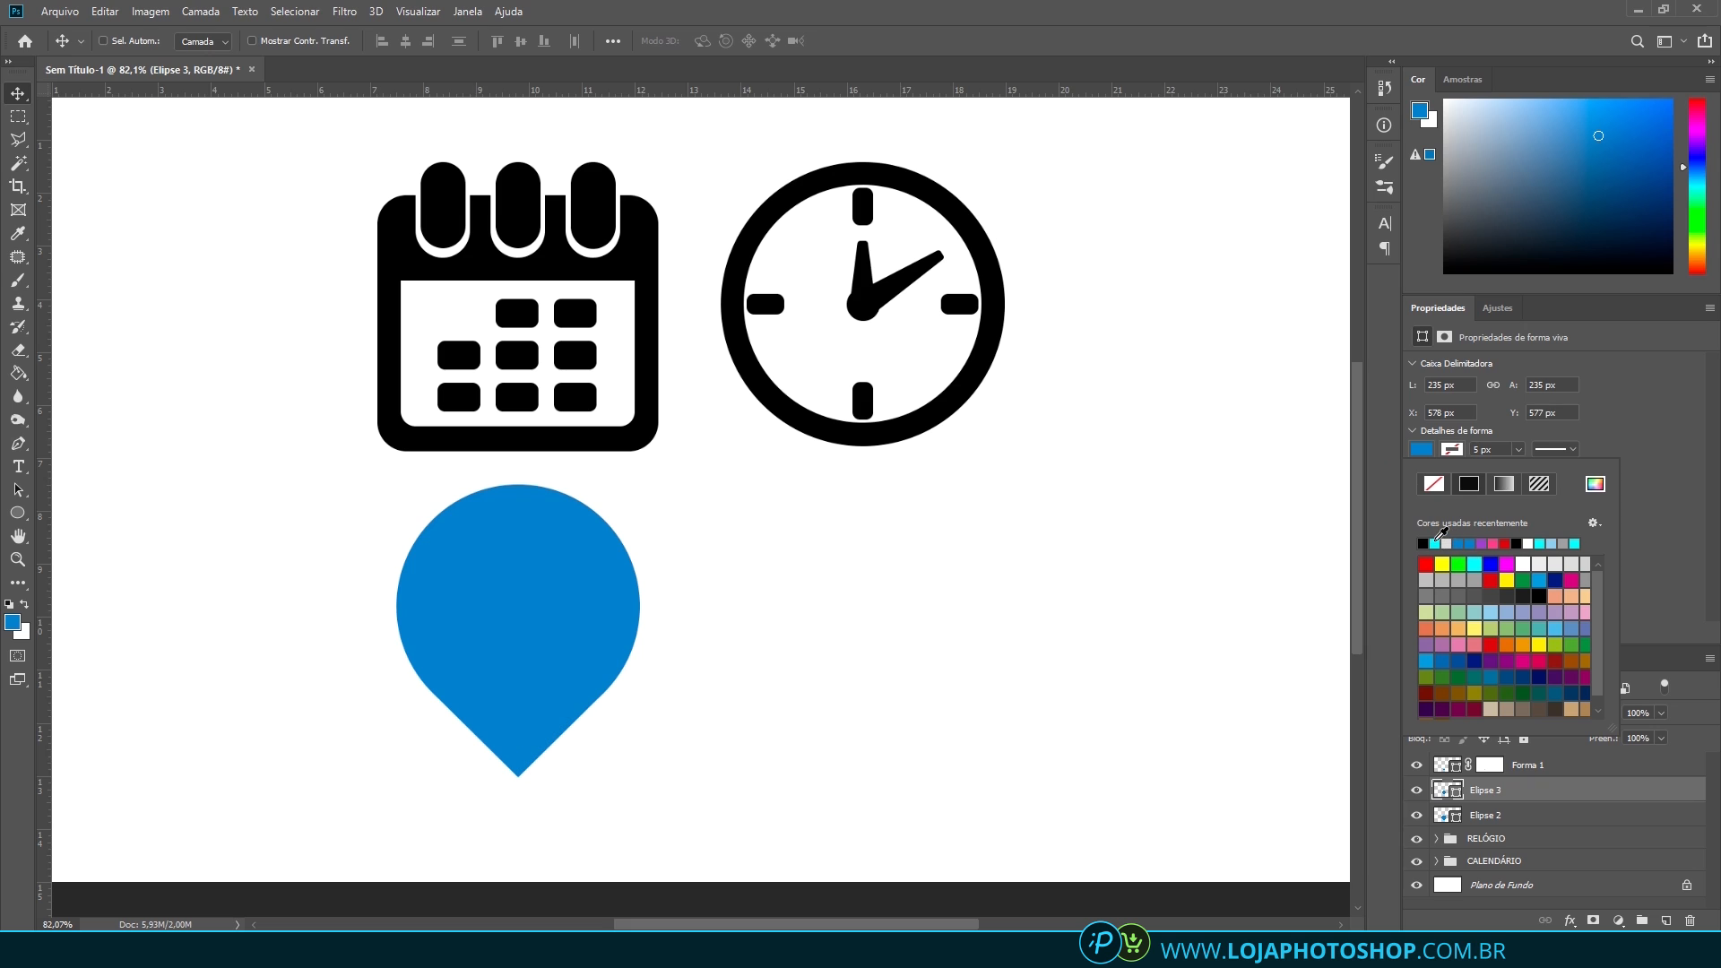
{"action": "left_click", "coordinate": [1475, 563]}
{"action": "left_click_drag", "start_coordinate": [556, 668], "coordinate": [565, 668]}
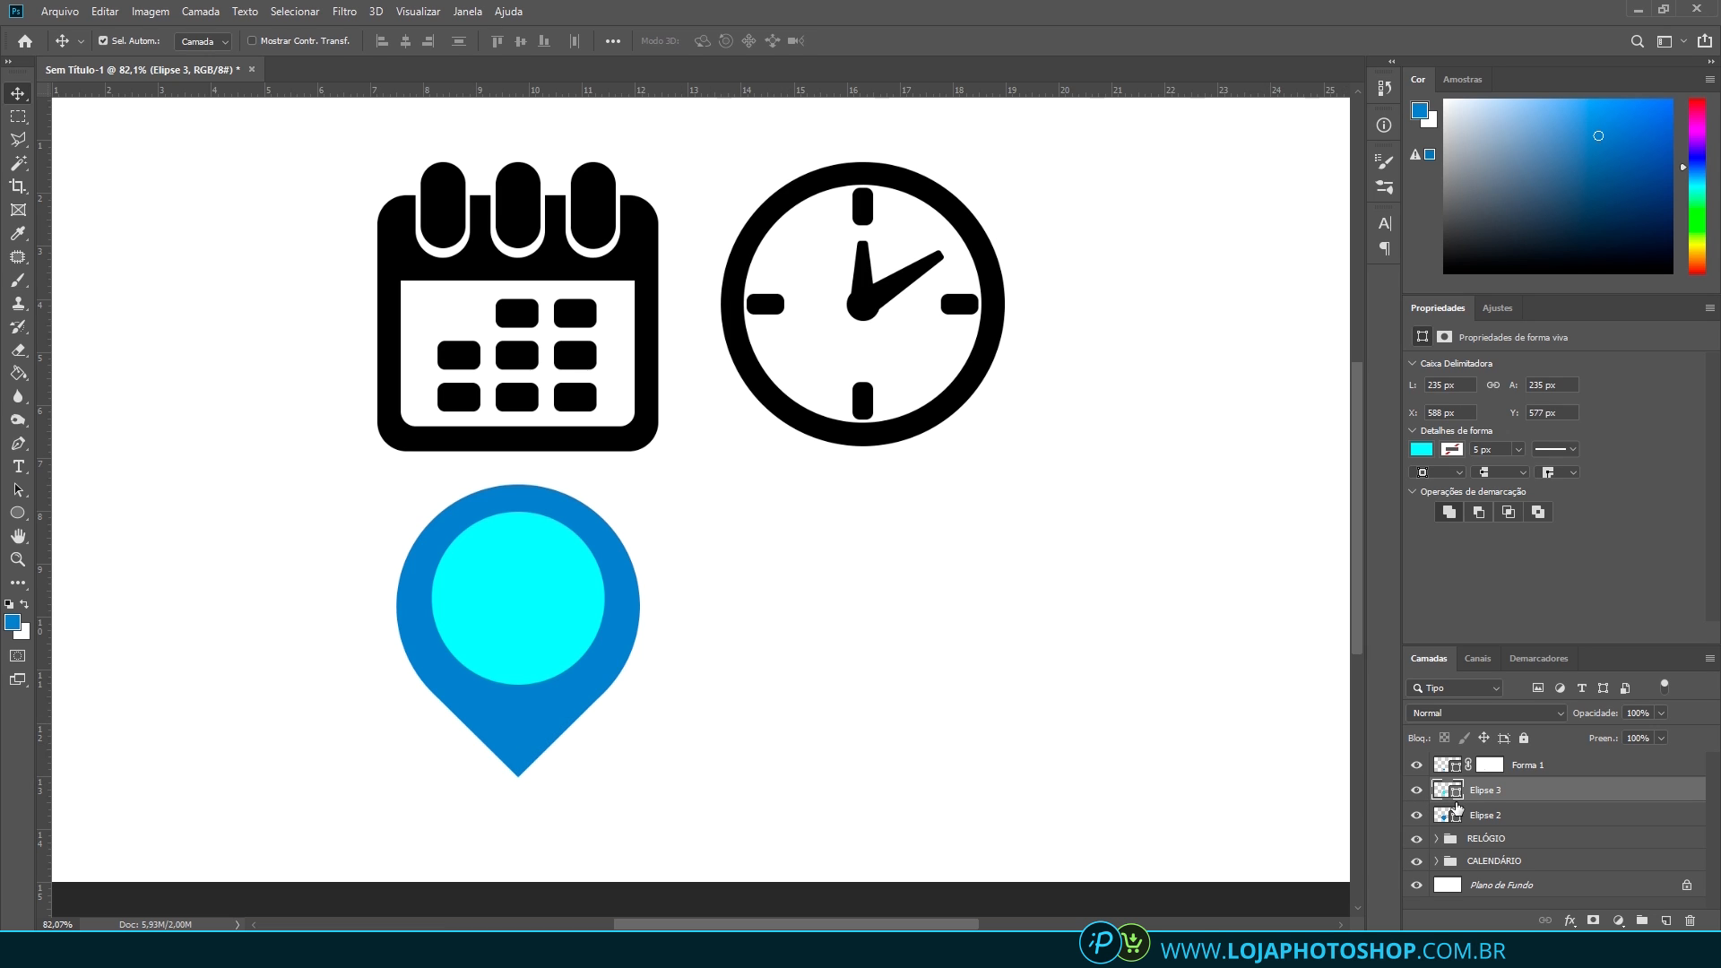
Merge the Elipse 3 and Elipse 2 shapes with overlapping areas excluded to cut out the inner circle, and fill the ring with black
{"action": "left_click", "coordinate": [1515, 818], "text": "ctrl"}
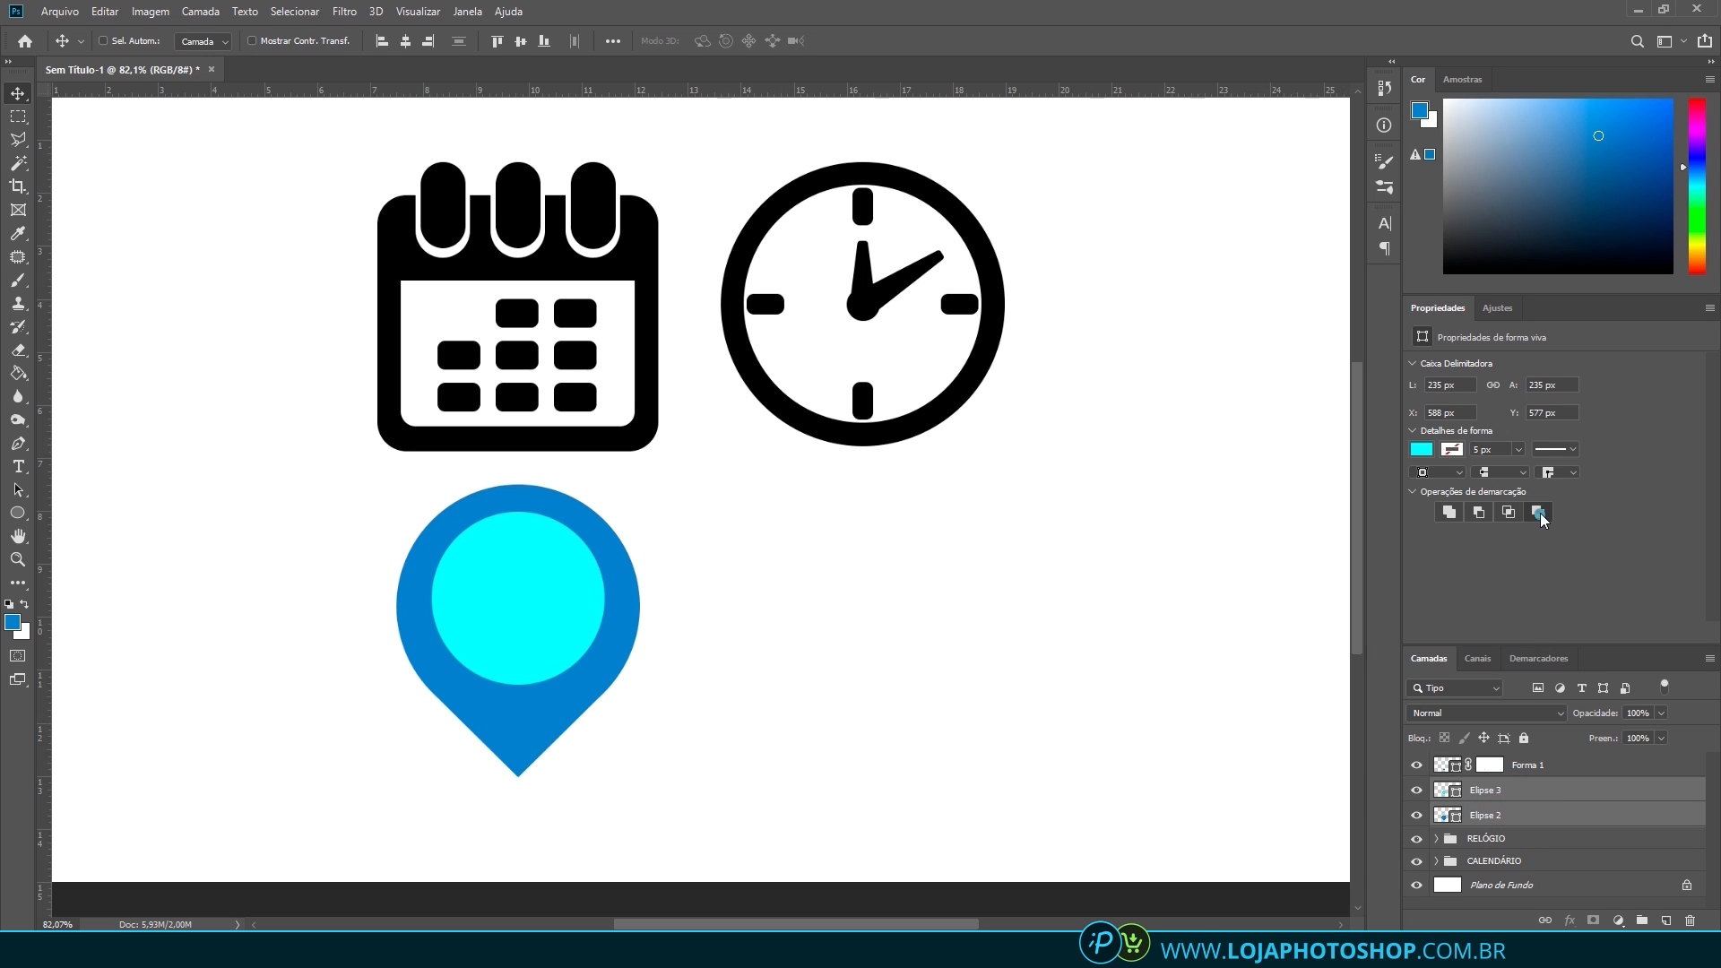
{"action": "key", "text": "ctrl+e"}
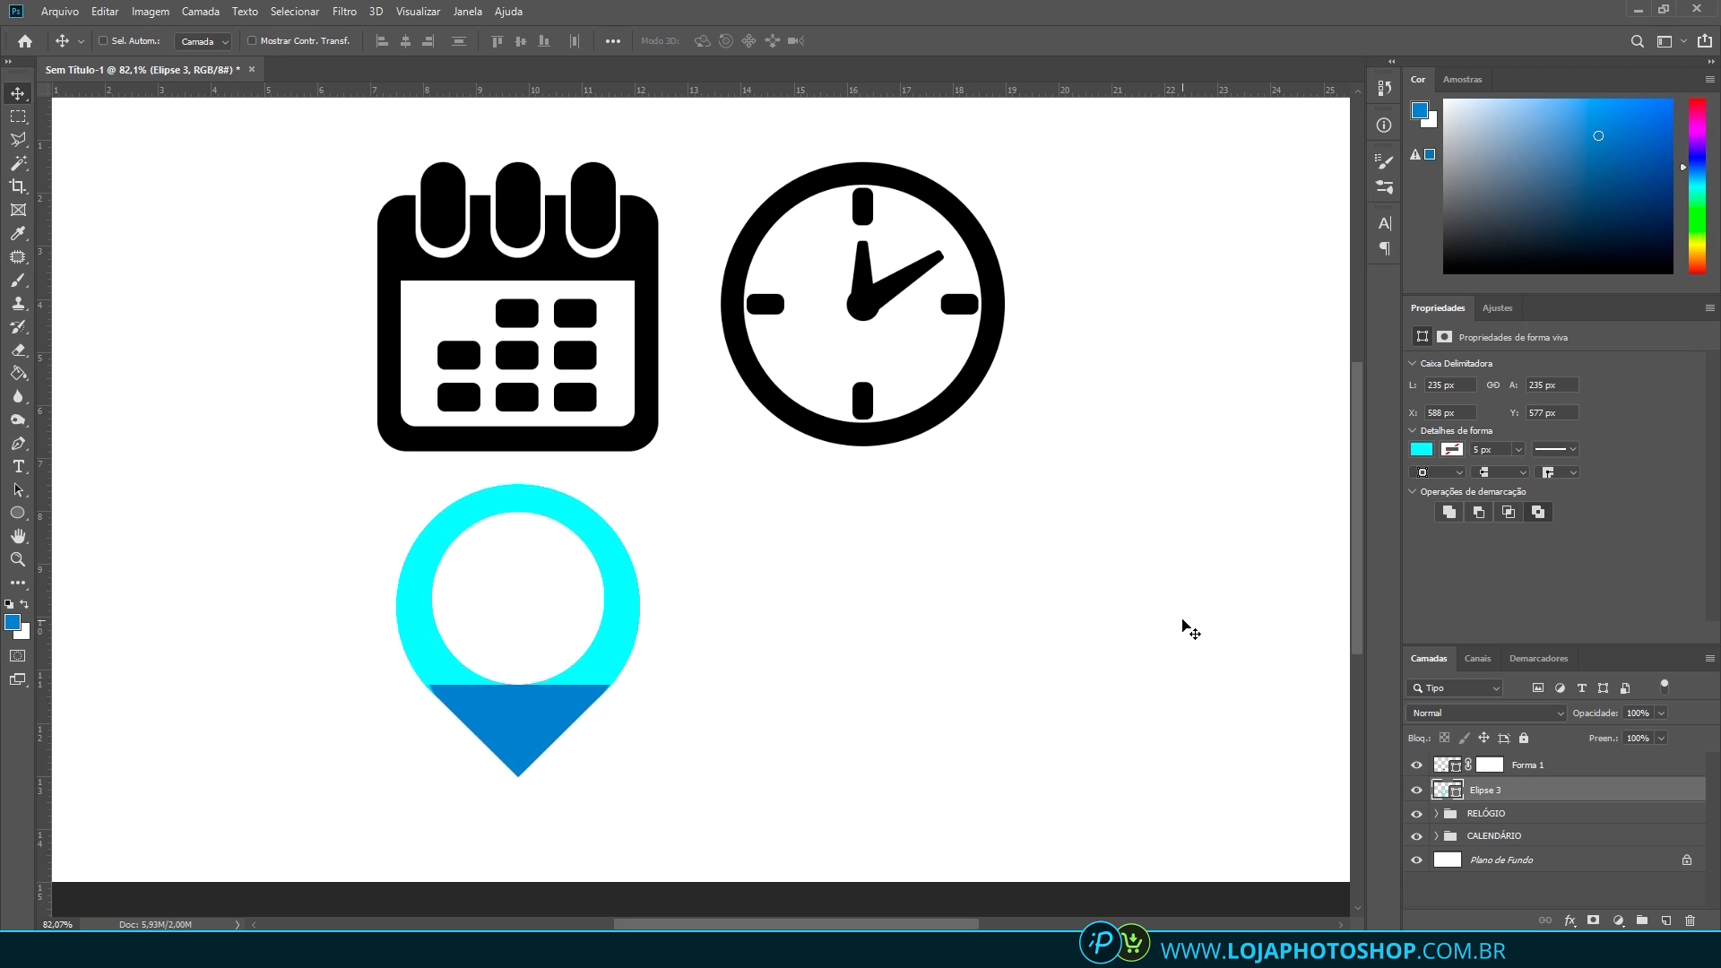
{"action": "scroll", "coordinate": [568, 703], "scroll_direction": "up", "scroll_amount": 5}
{"action": "scroll", "coordinate": [424, 691], "scroll_direction": "down", "scroll_amount": 3}
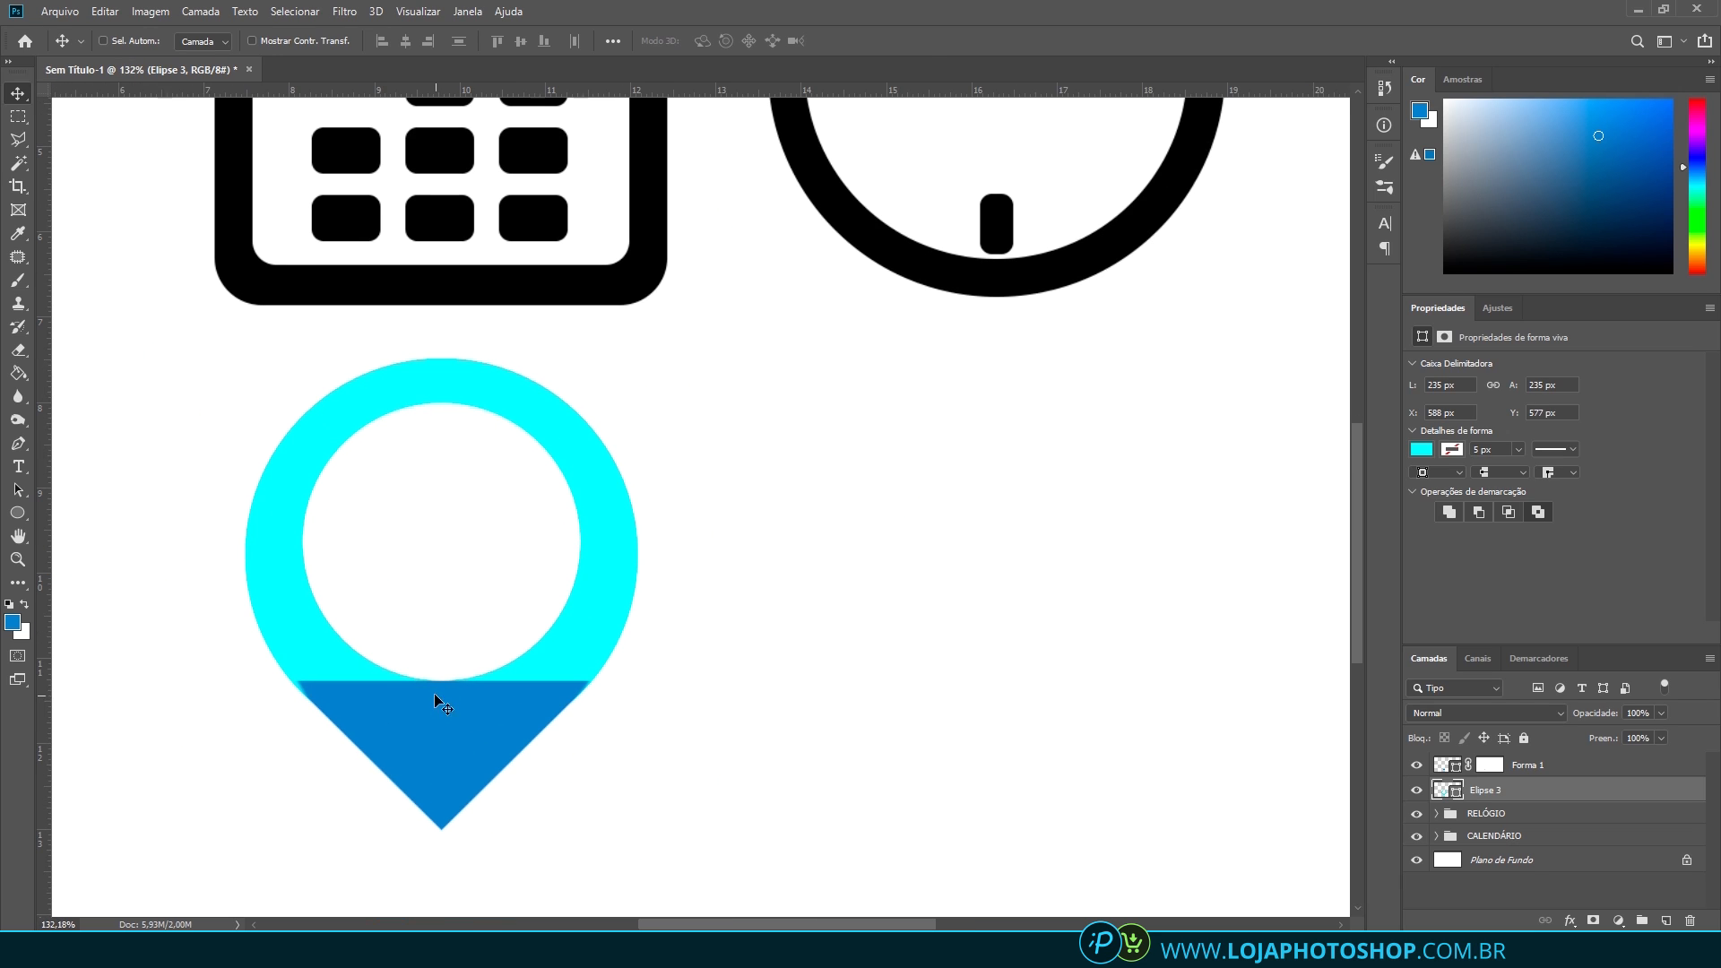
{"action": "left_click", "coordinate": [1422, 449]}
{"action": "left_click", "coordinate": [1536, 596]}
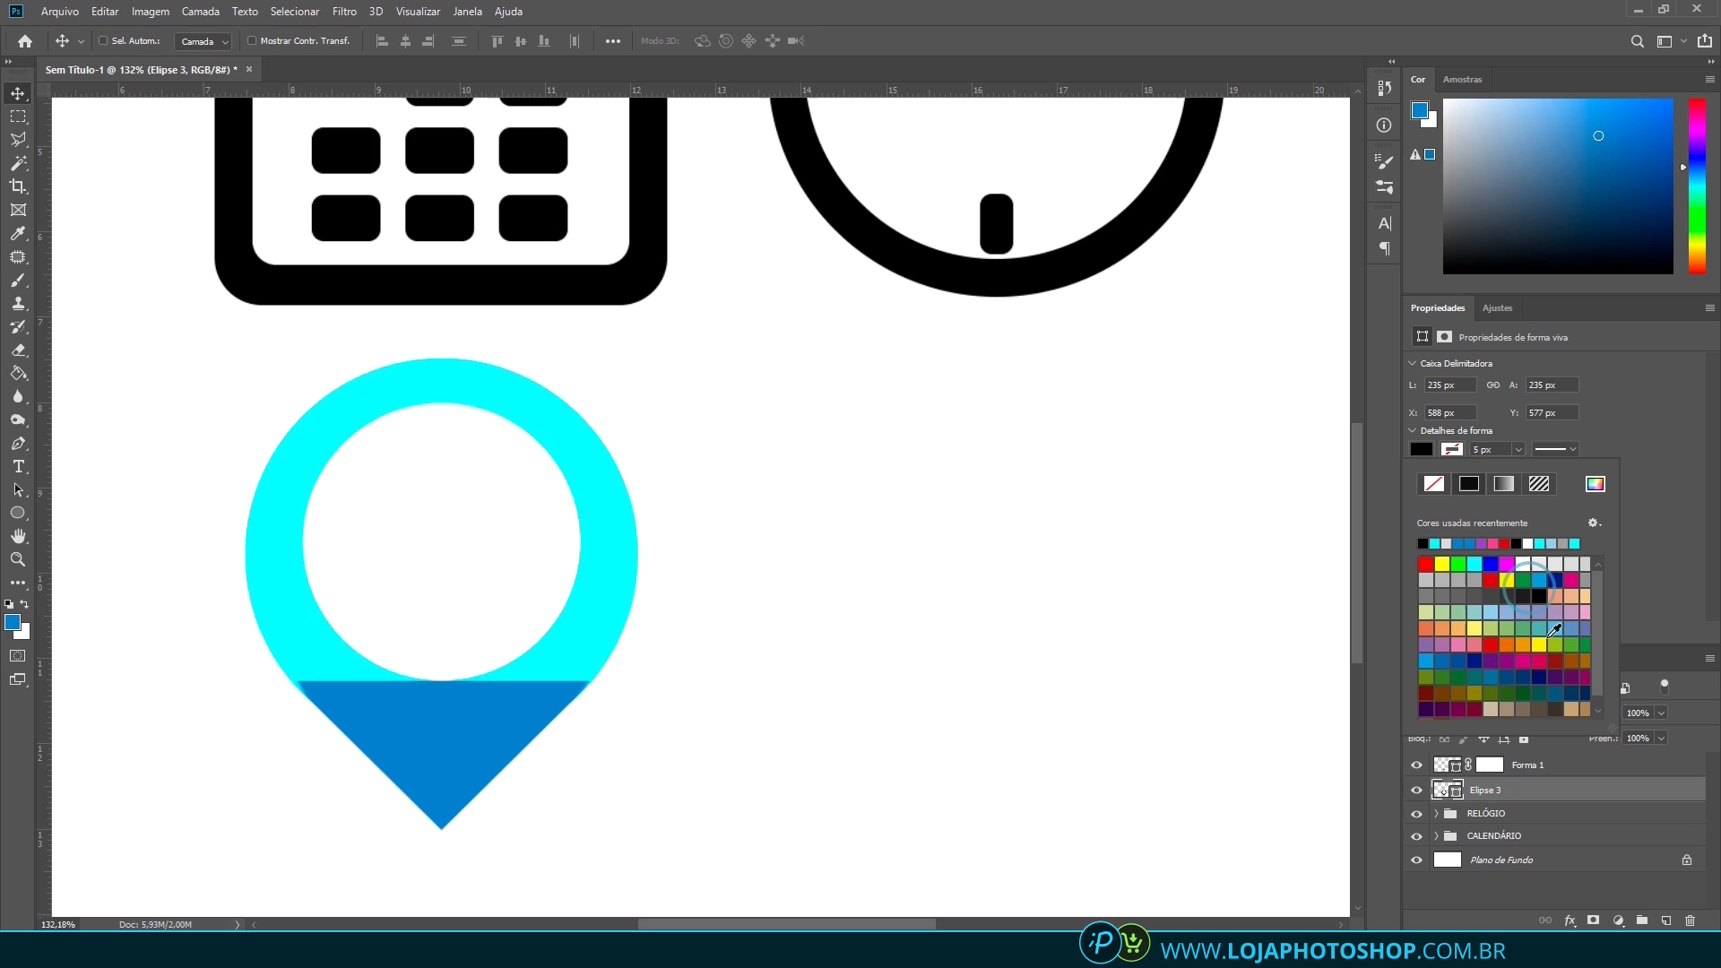
Apply a black Color Overlay at 100% opacity to the pin's pointed Forma 1 layer
{"action": "left_click", "coordinate": [1576, 765]}
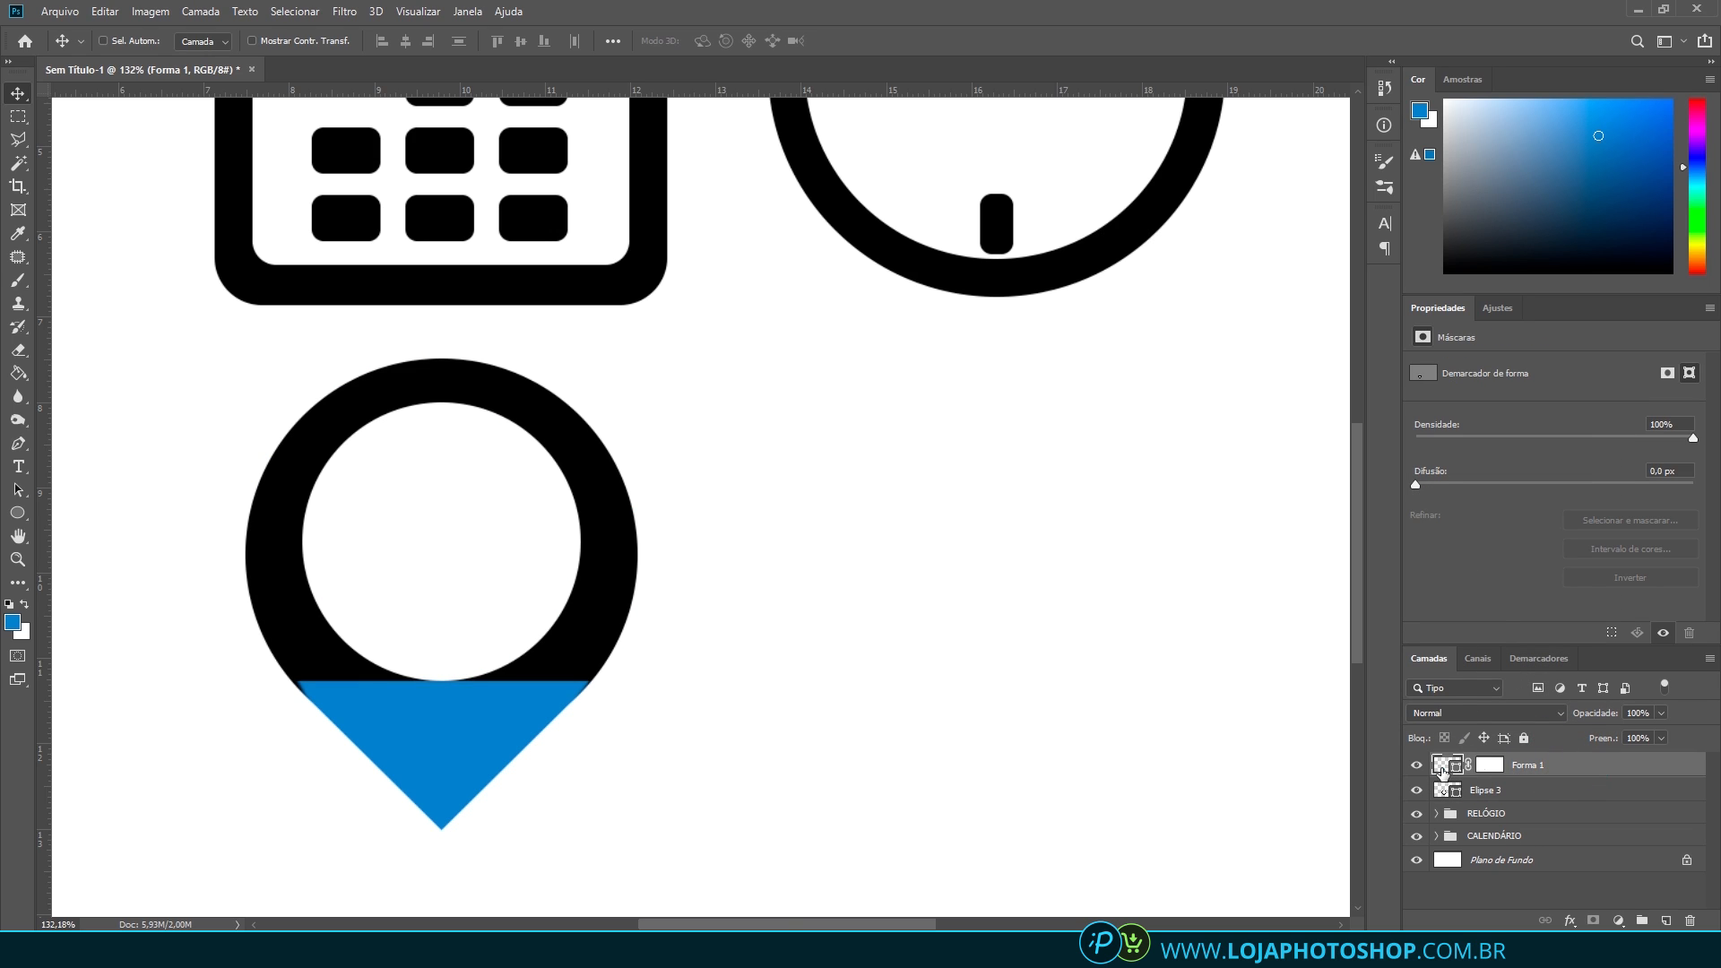
{"action": "double_click", "coordinate": [1588, 769]}
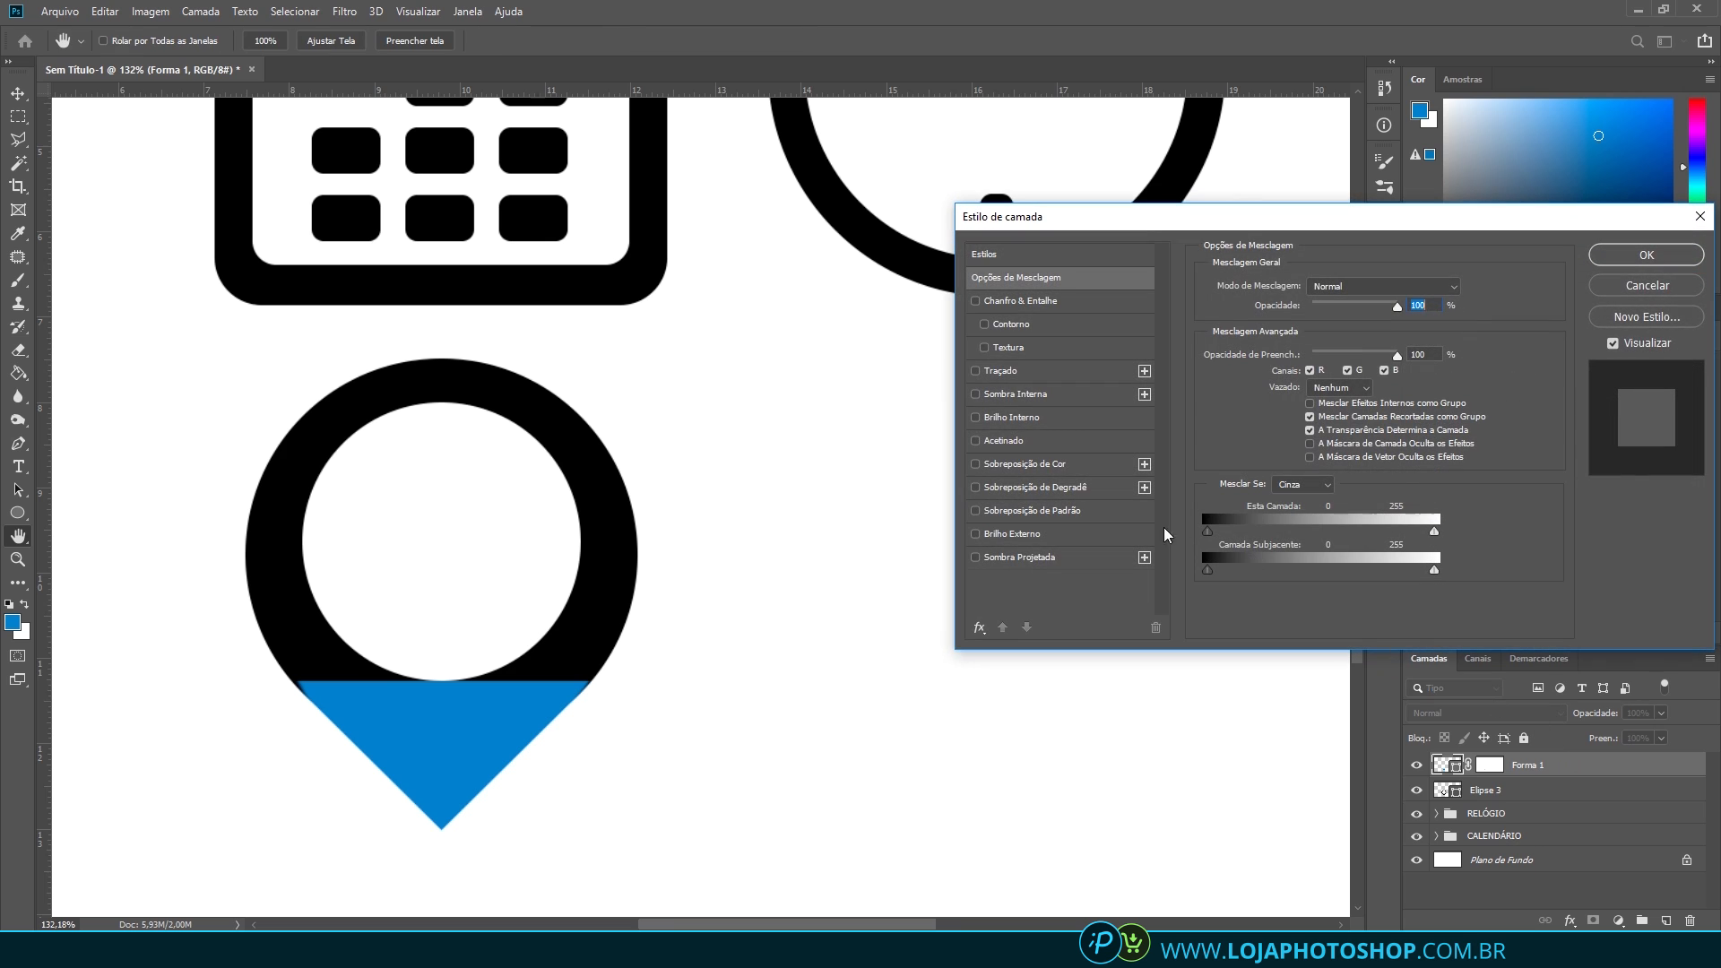
{"action": "left_click", "coordinate": [1070, 466]}
{"action": "left_click", "coordinate": [1475, 287]}
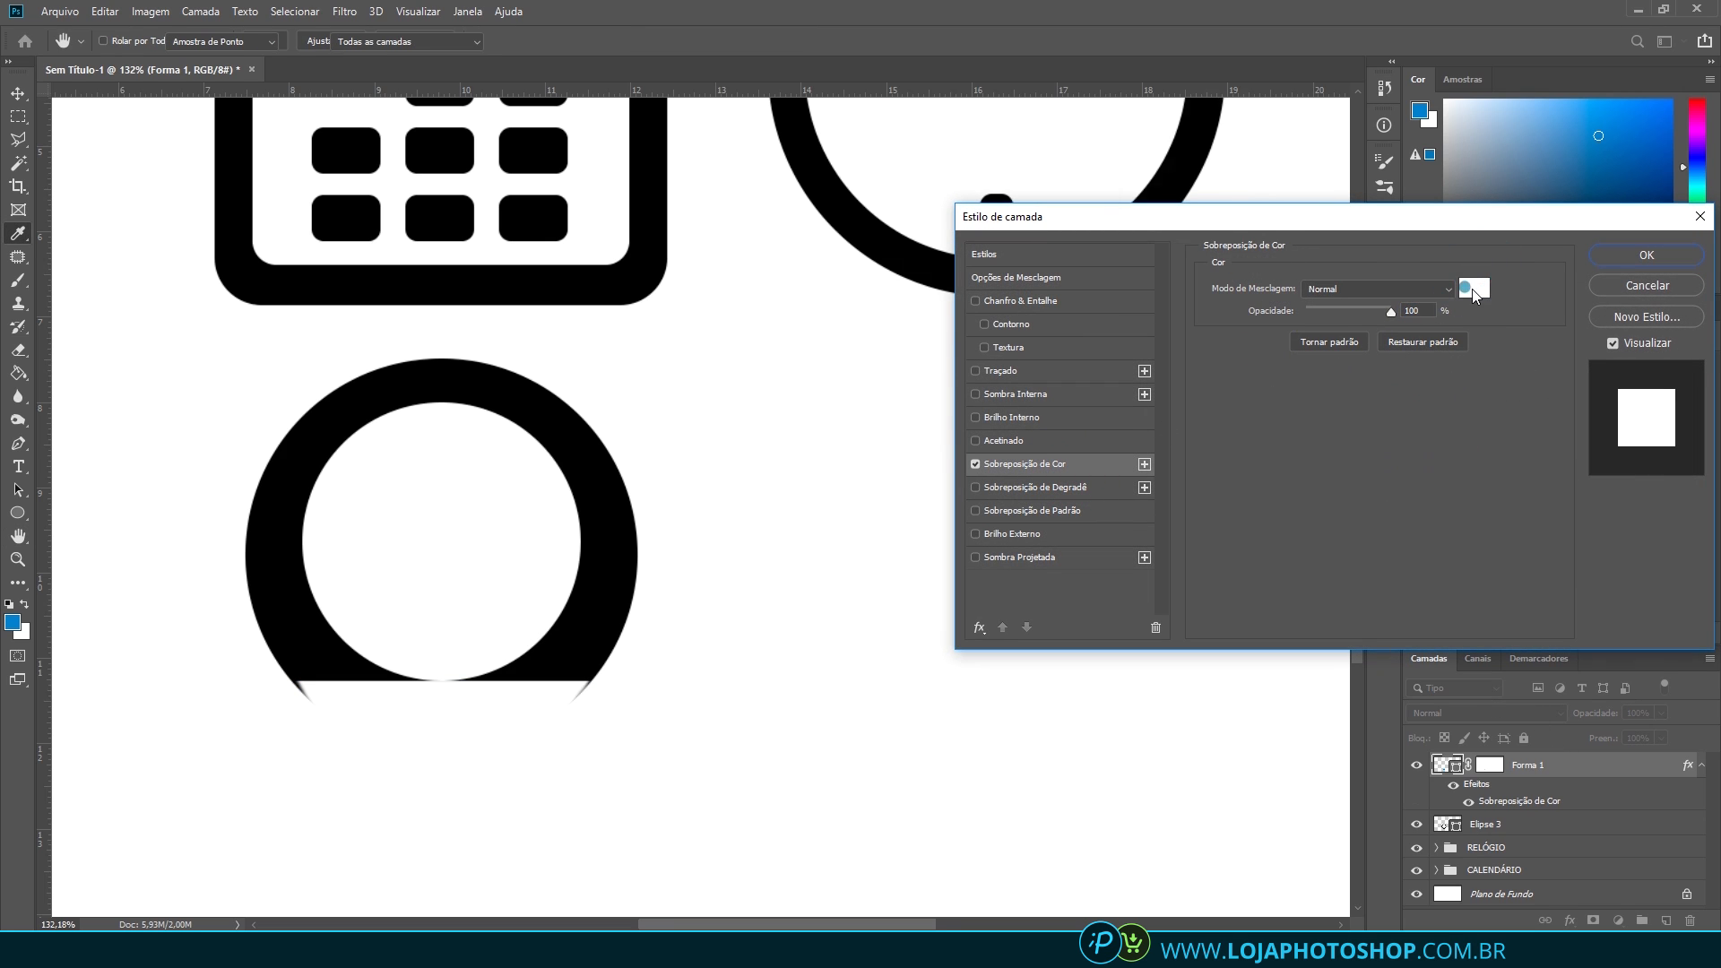
{"action": "left_click_drag", "start_coordinate": [883, 350], "coordinate": [803, 388]}
{"action": "left_click", "coordinate": [1256, 132]}
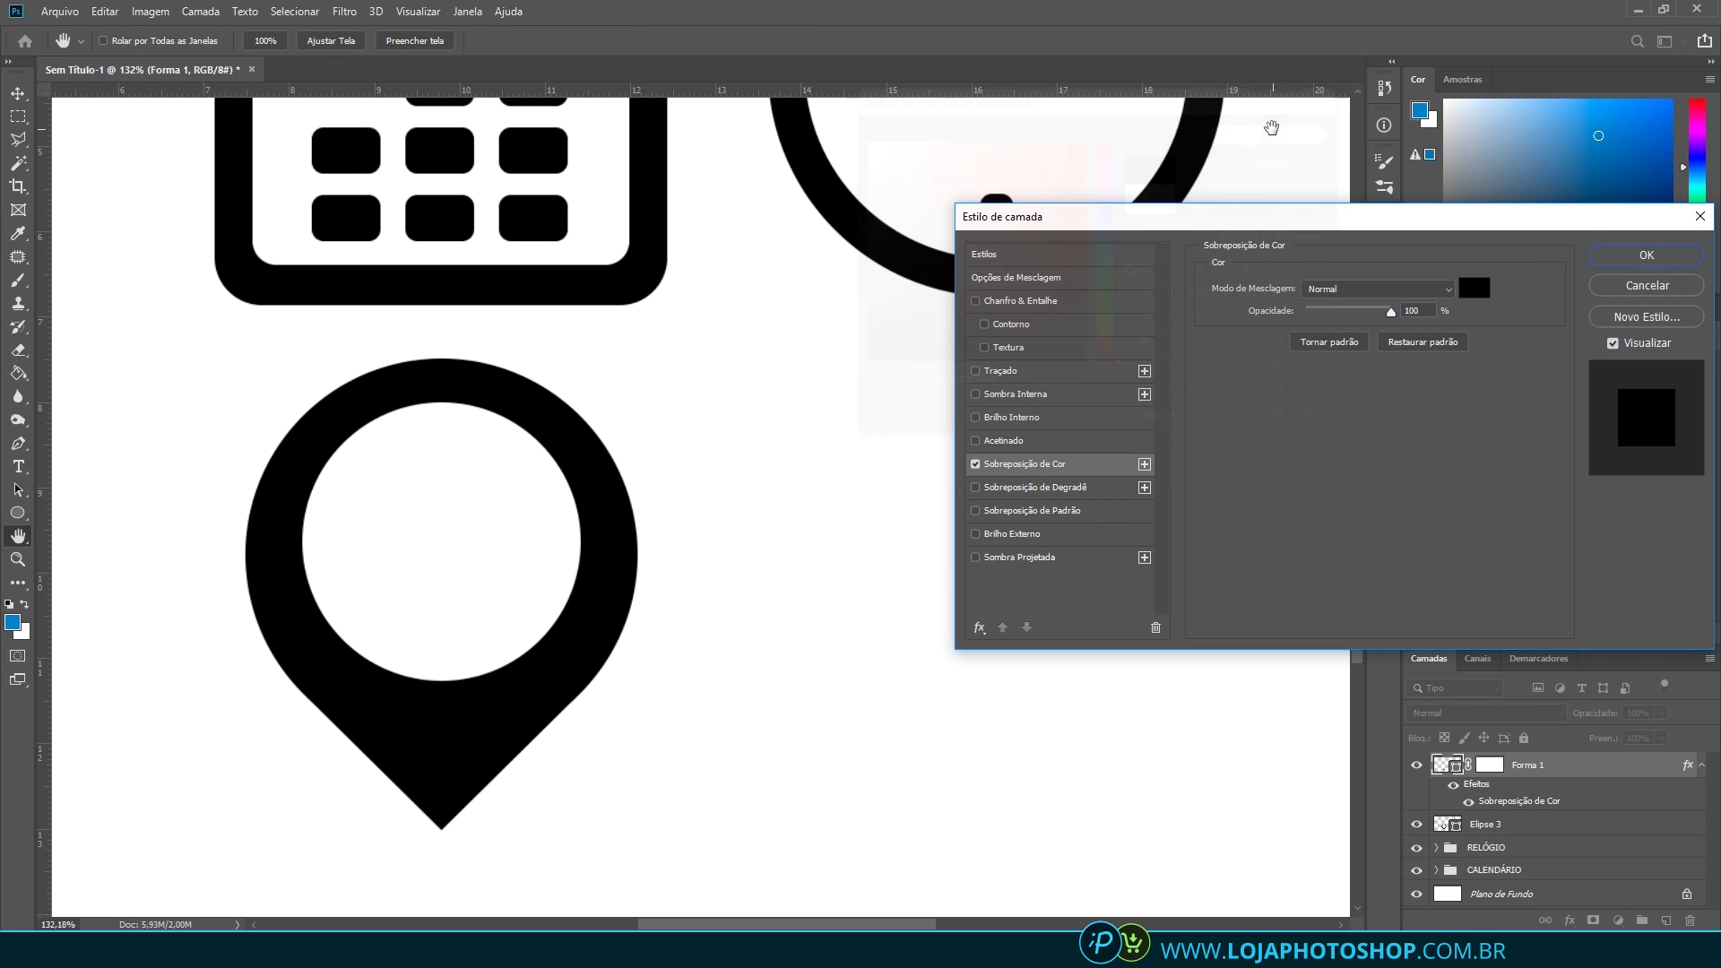
{"action": "left_click", "coordinate": [1645, 256]}
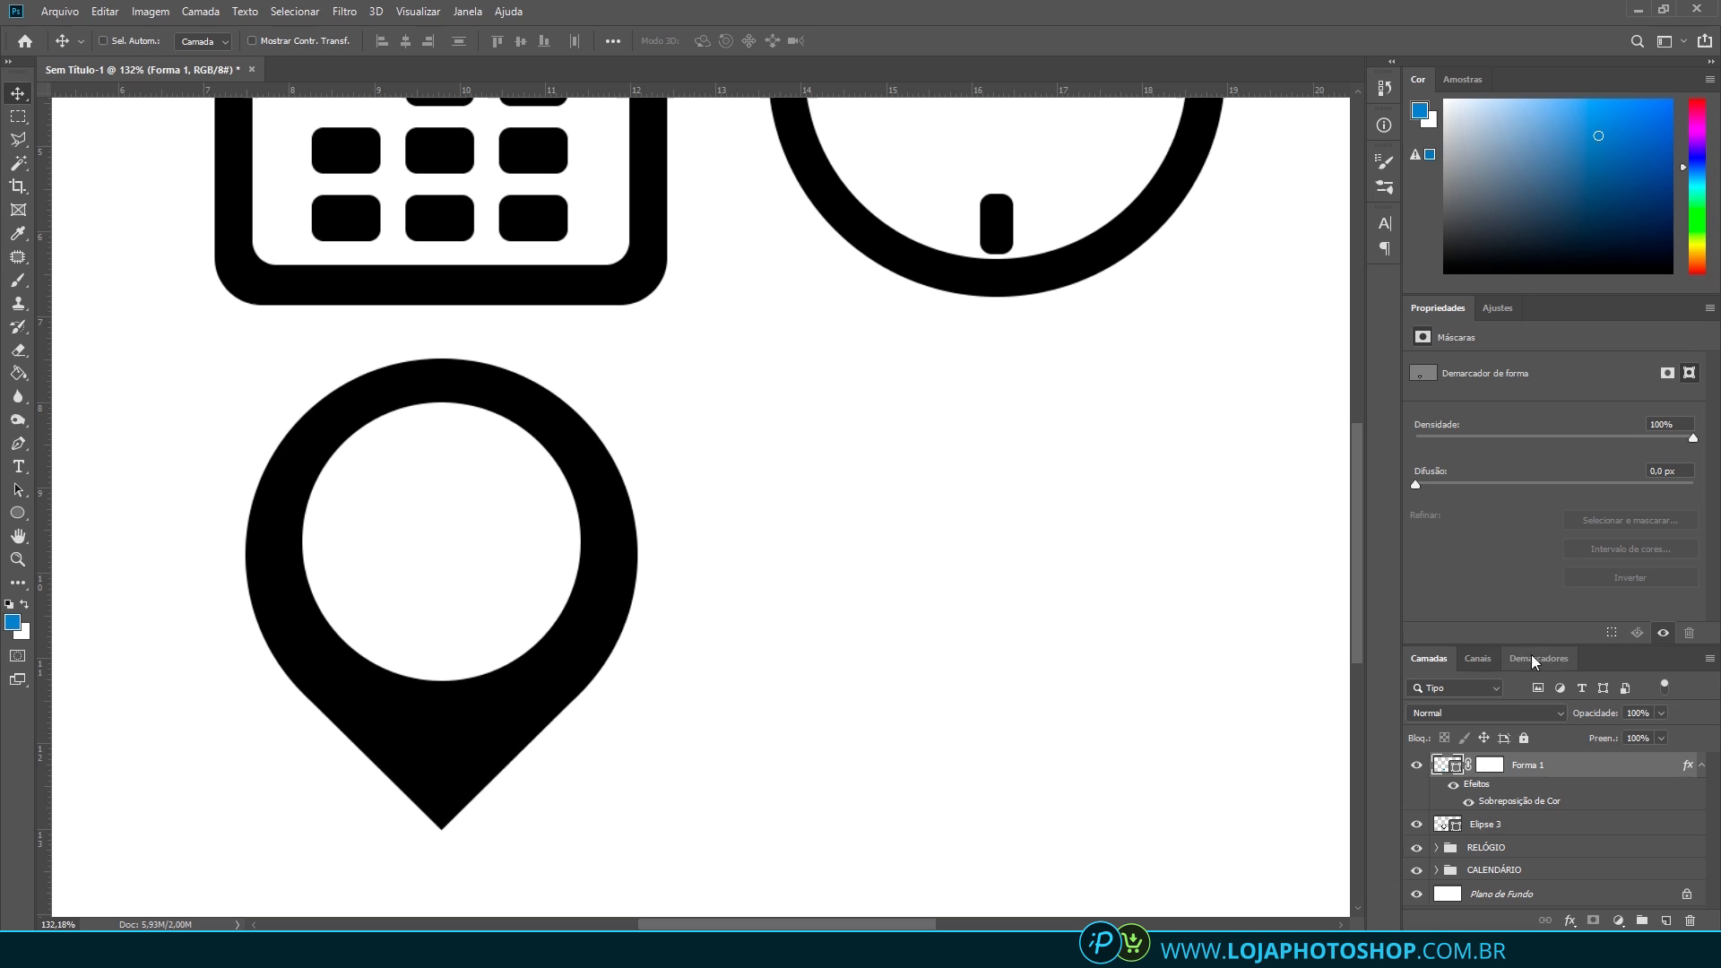
Hide and show the Forma 1 layer to compare the pin with and without its pointed part
{"action": "left_click", "coordinate": [1417, 765]}
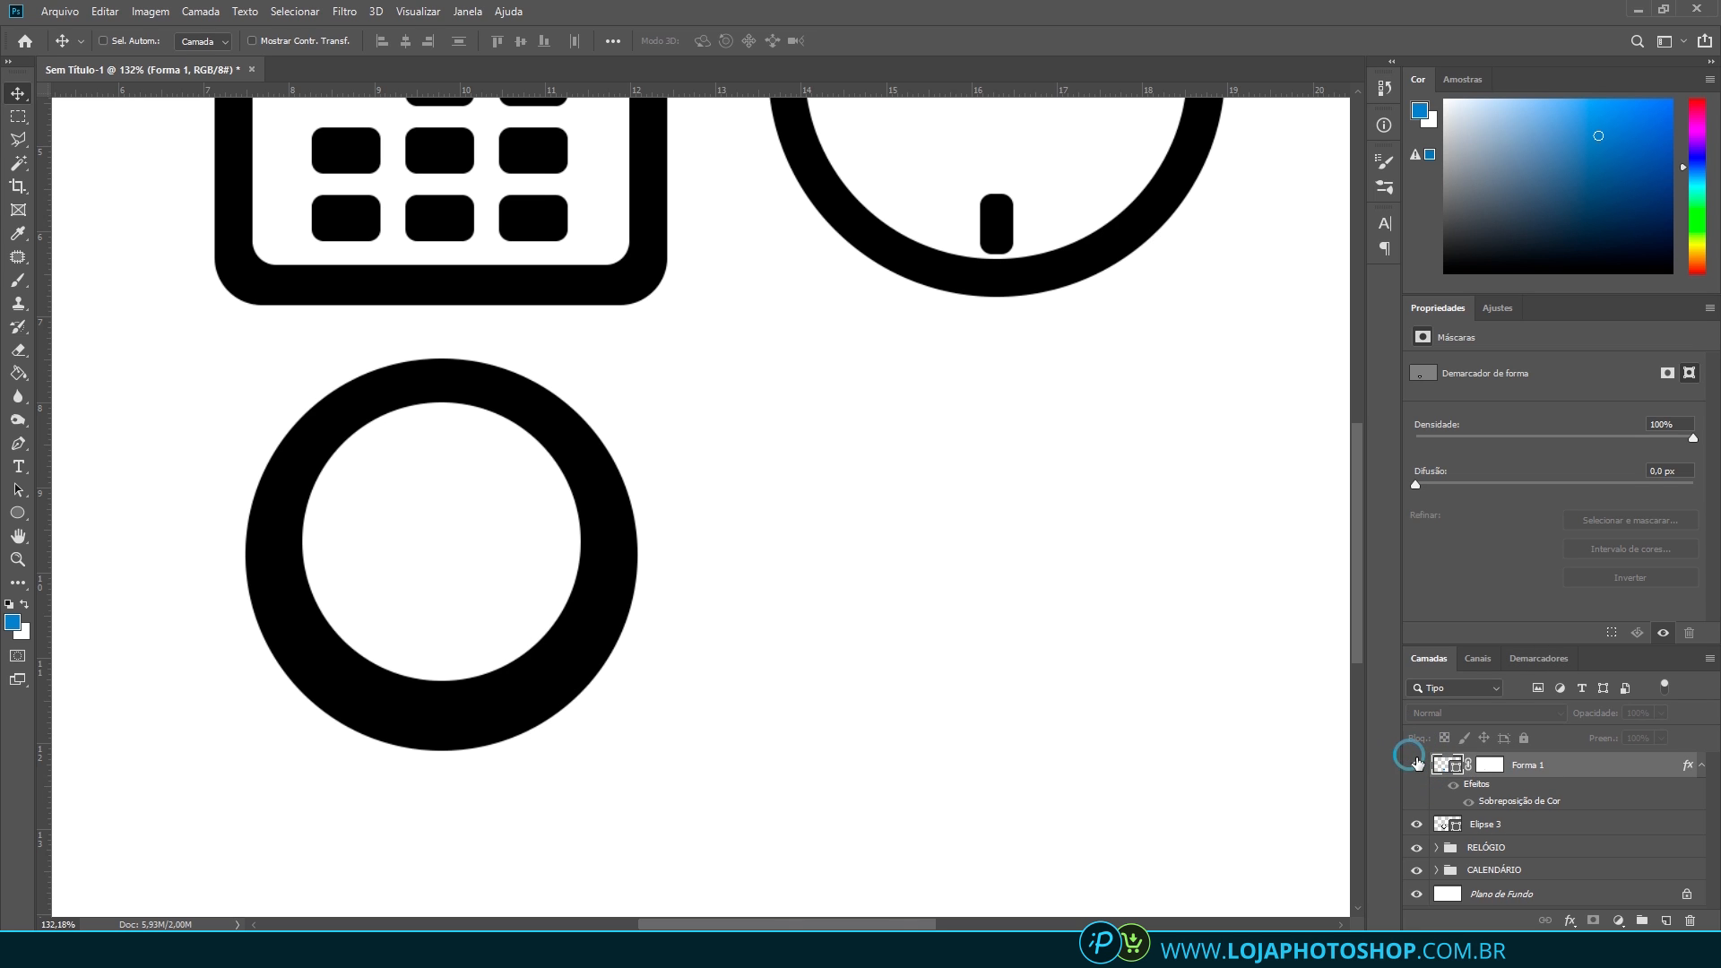
{"action": "left_click", "coordinate": [1416, 765]}
{"action": "scroll", "coordinate": [474, 704], "scroll_direction": "down", "scroll_amount": 2}
{"action": "scroll", "coordinate": [473, 704], "scroll_direction": "down", "scroll_amount": 2}
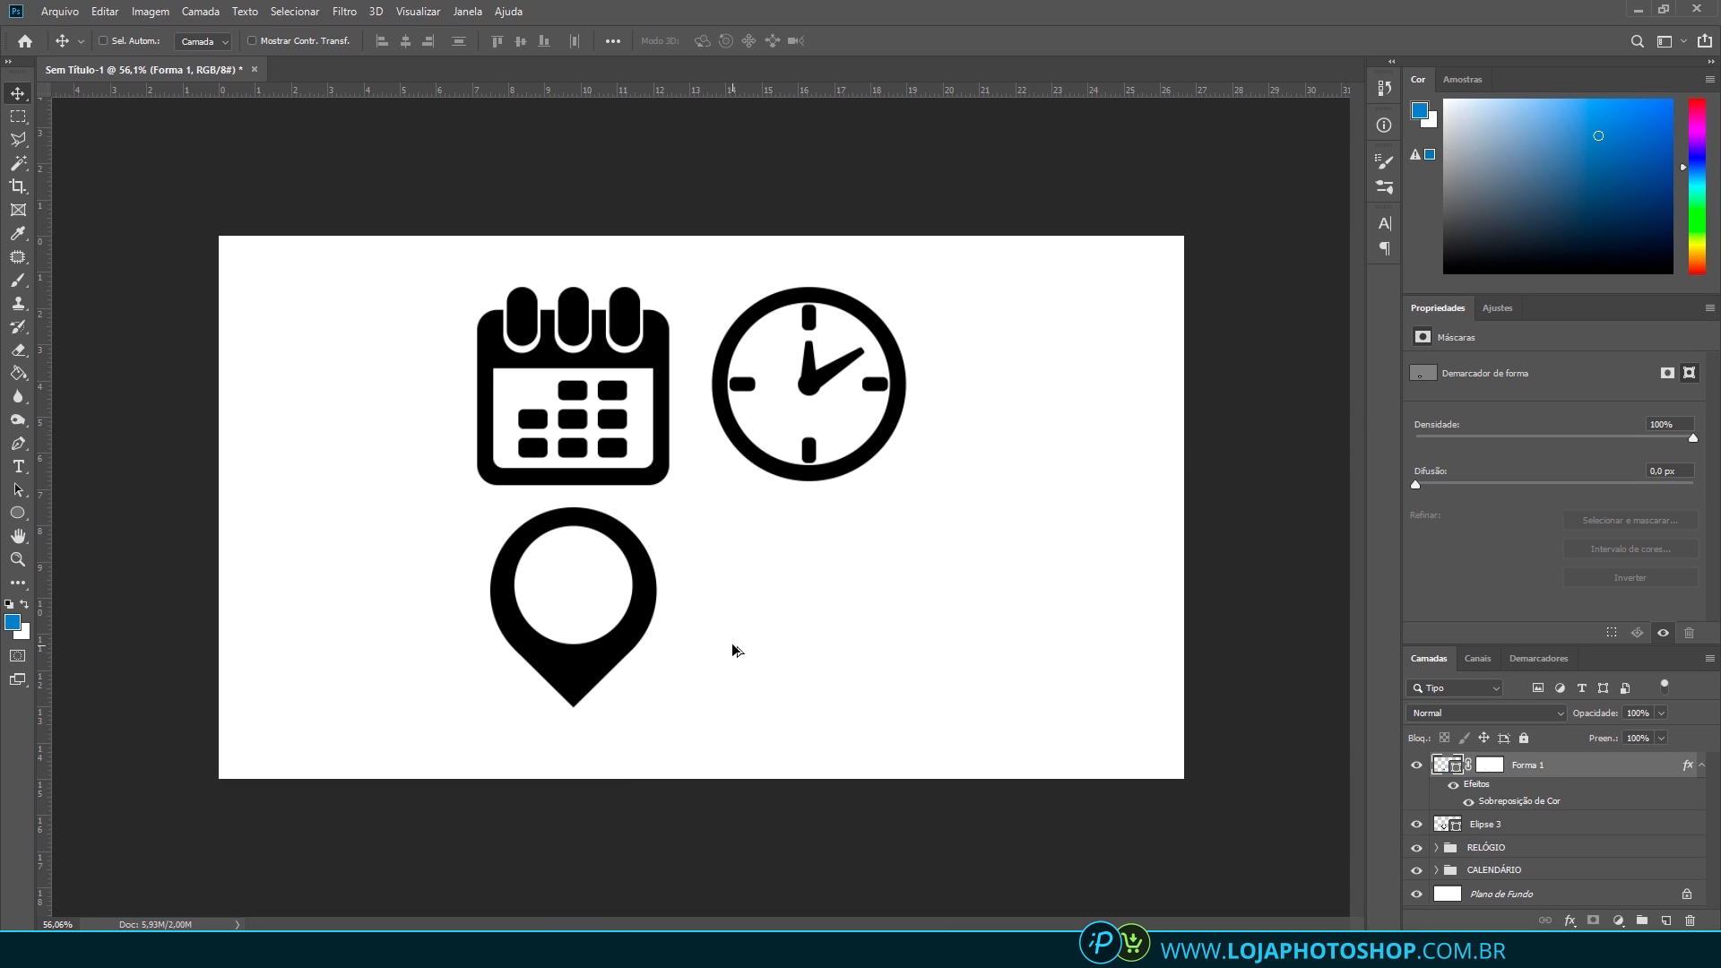
Add a new layer beneath the Elipse 3 layer and draw a blue ellipse about 425 × 147 px by the pin's tip
{"action": "scroll", "coordinate": [618, 753], "scroll_direction": "up", "scroll_amount": 2}
{"action": "scroll", "coordinate": [453, 818], "scroll_direction": "up", "scroll_amount": 1}
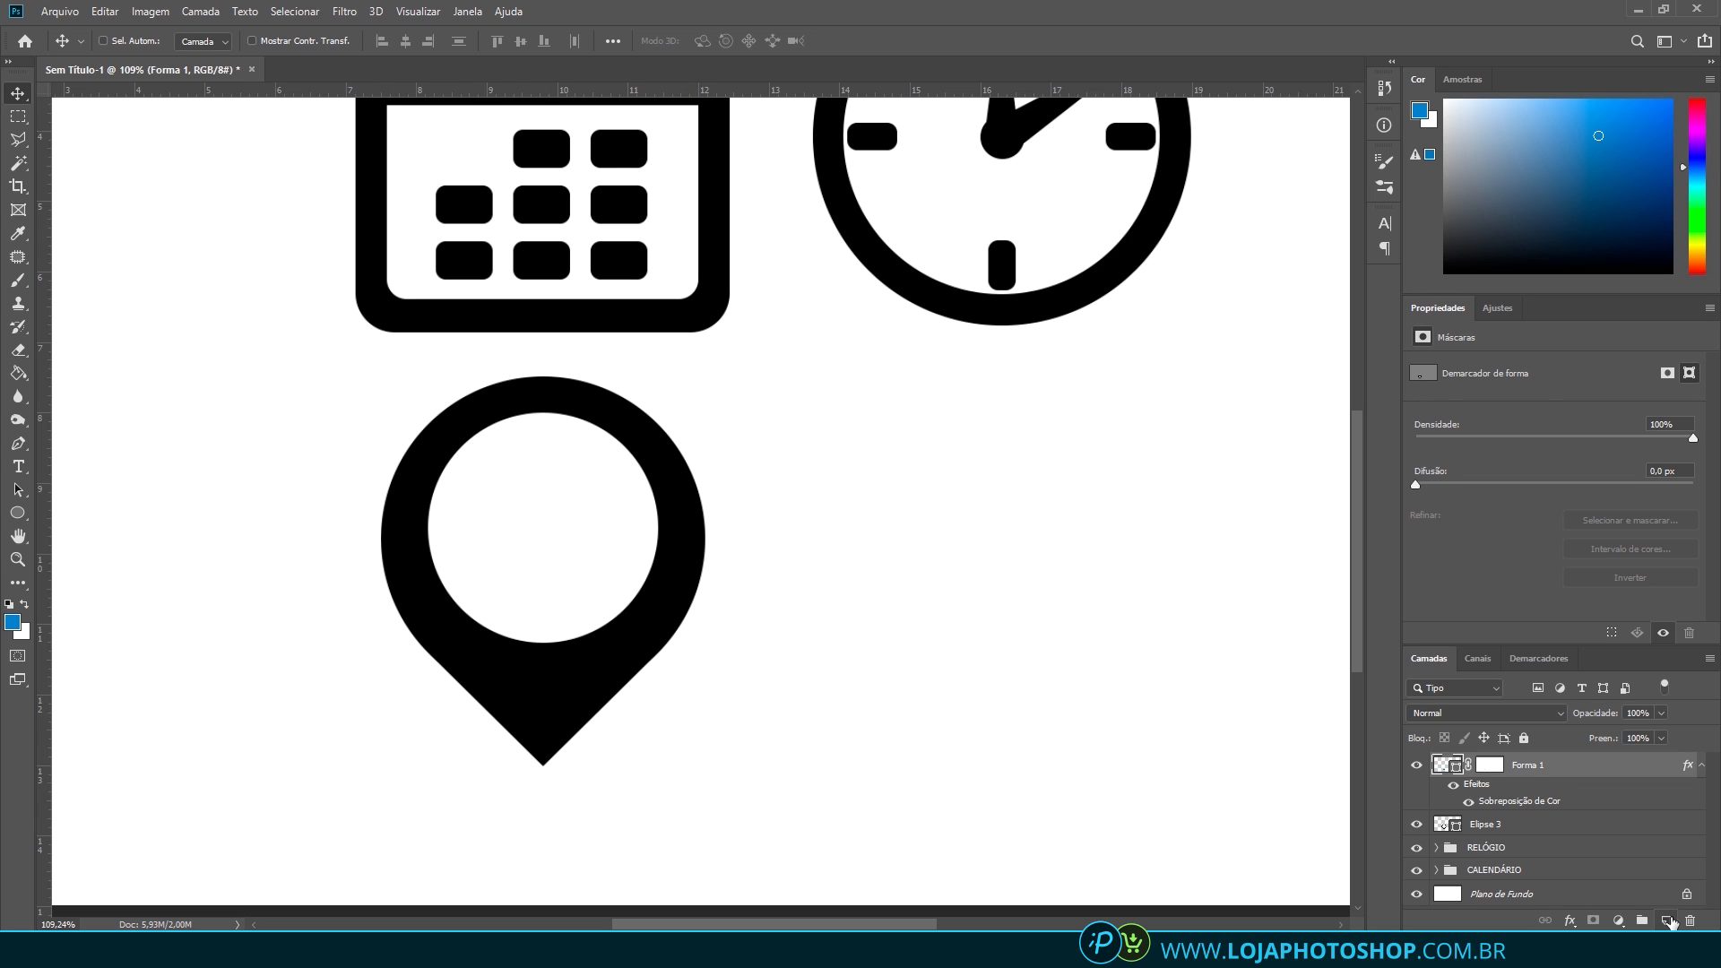
{"action": "left_click", "coordinate": [1667, 920]}
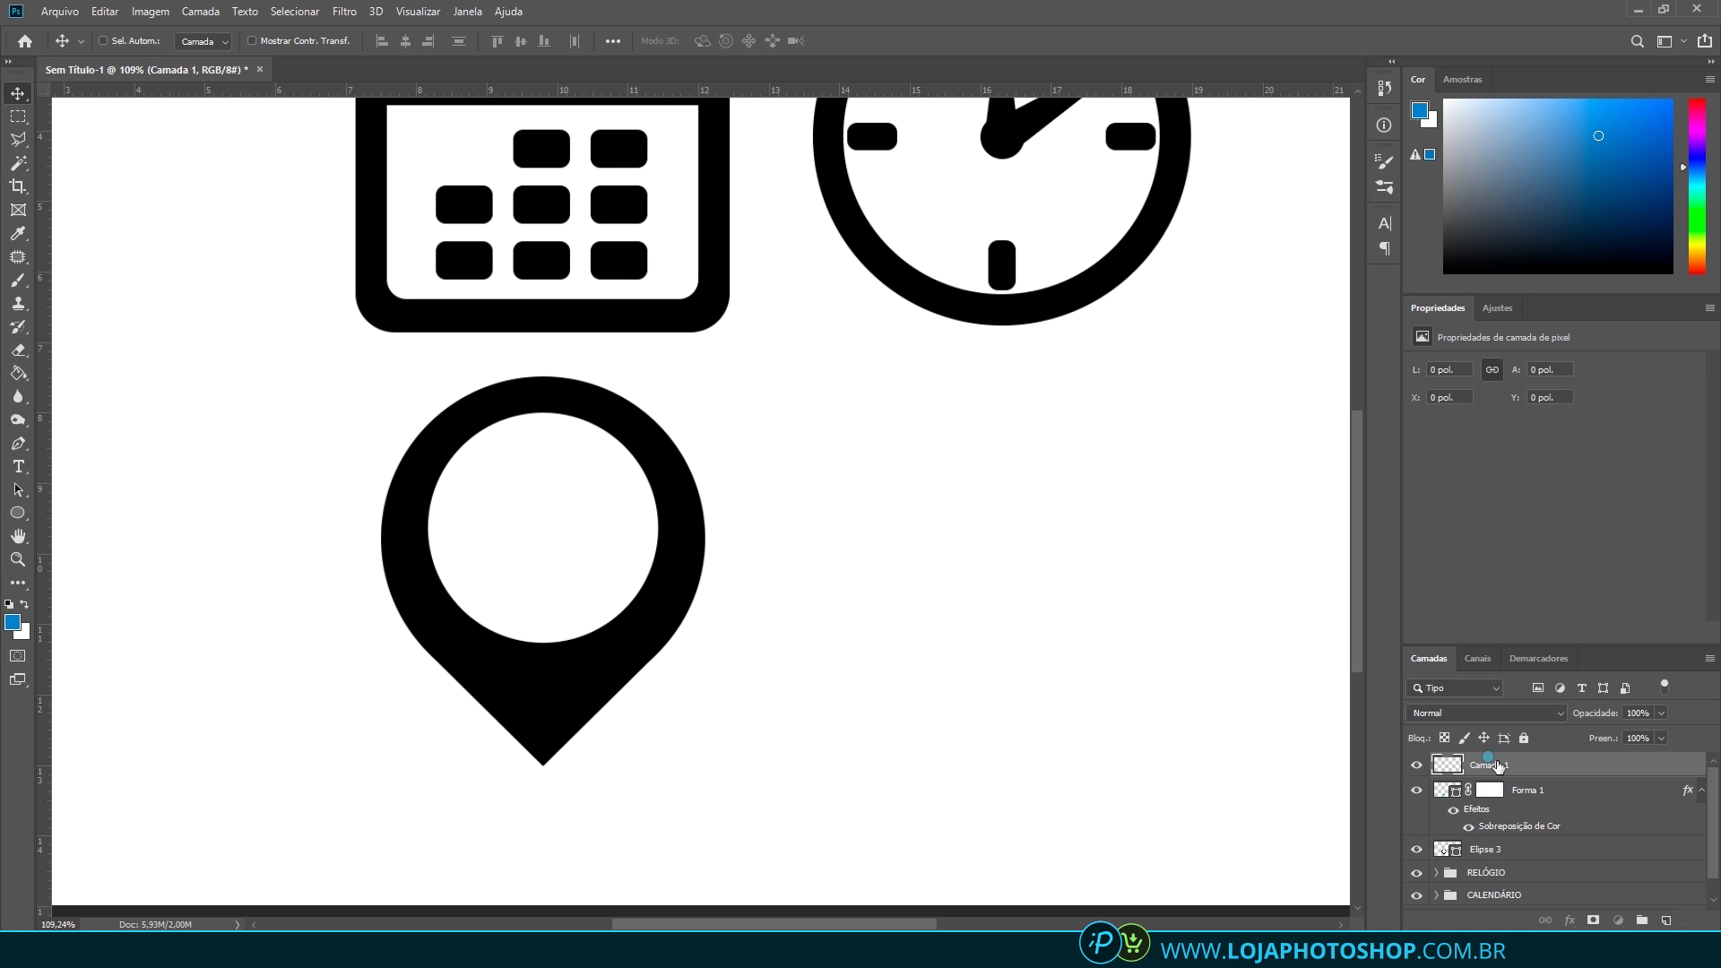
{"action": "left_click_drag", "start_coordinate": [1493, 765], "coordinate": [1517, 858]}
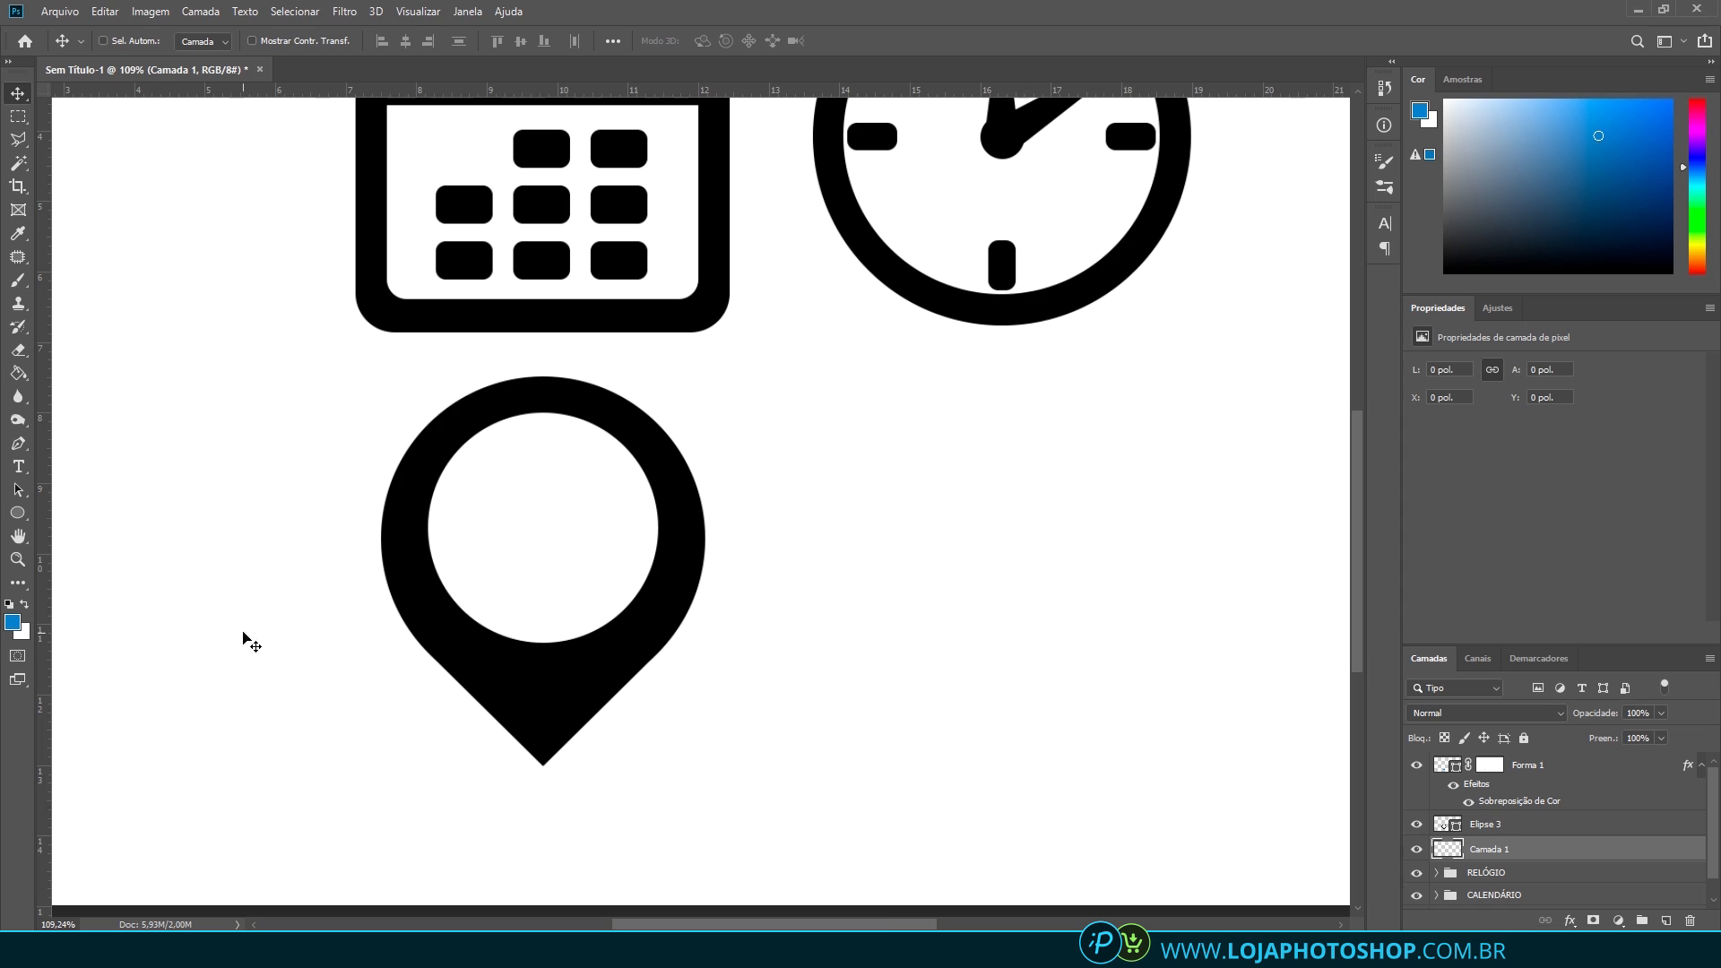
{"action": "left_click", "coordinate": [17, 513]}
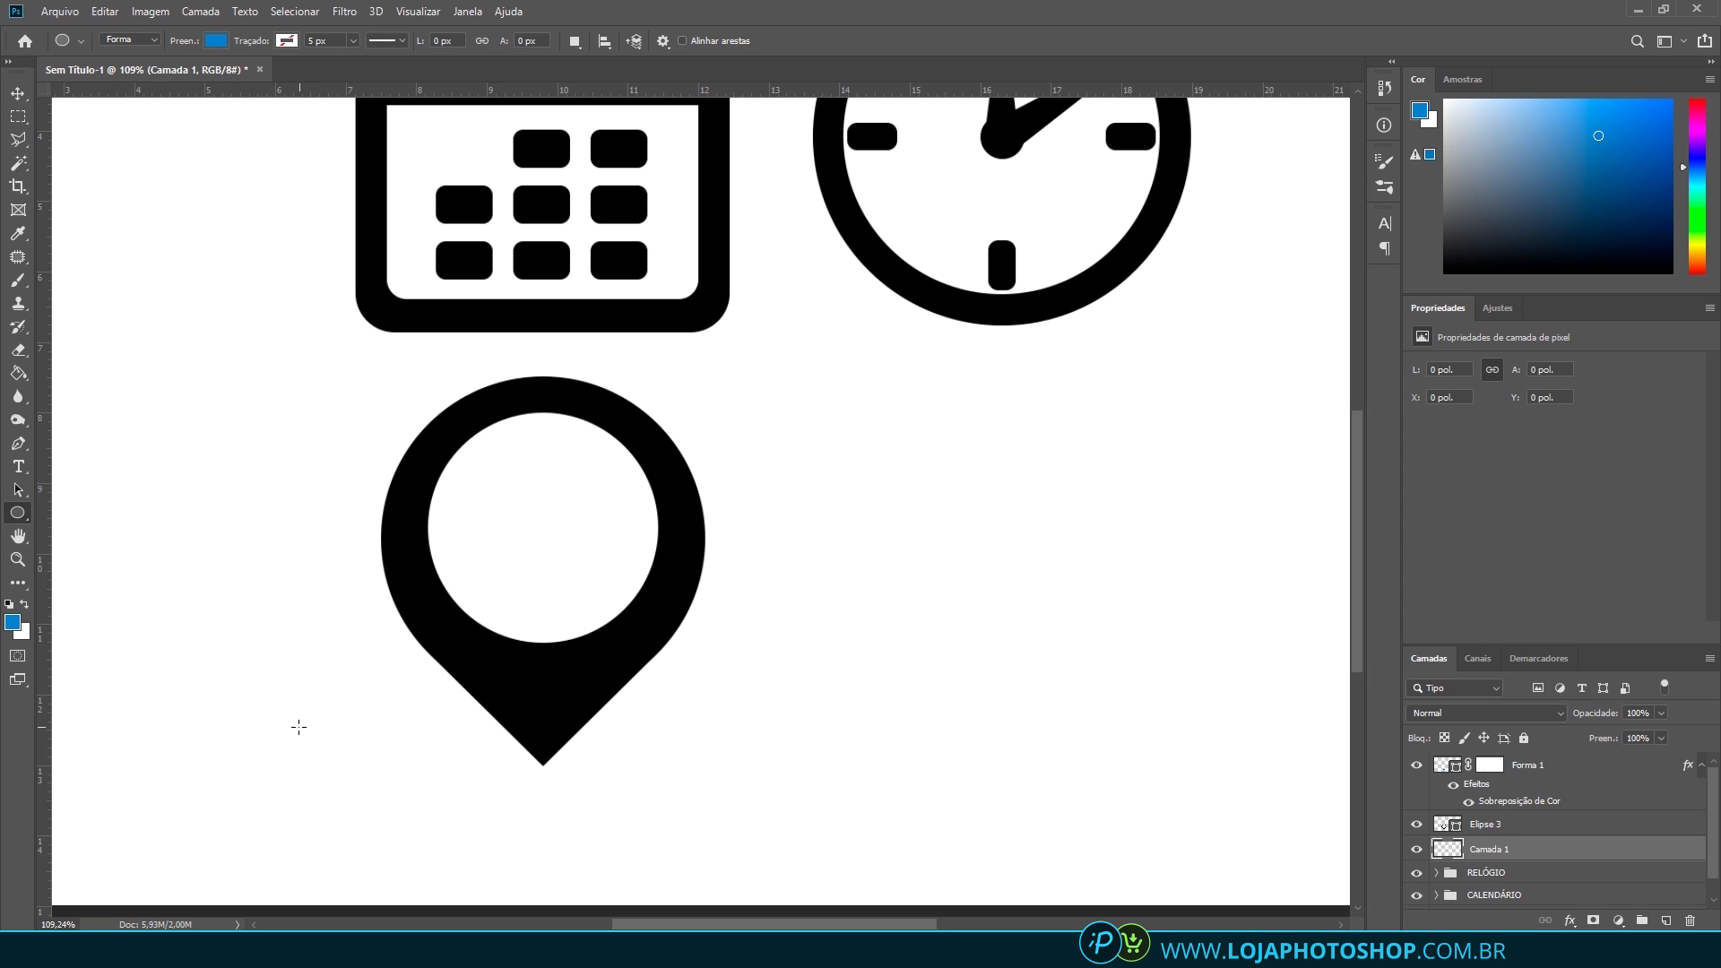
{"action": "left_click_drag", "start_coordinate": [310, 705], "coordinate": [768, 864]}
{"action": "left_click_drag", "start_coordinate": [752, 853], "coordinate": [752, 852]}
Narrow the blue ellipse to about 382 px wide and center it under the pin's tip, at about X 514, Y 865 px
{"action": "key", "text": "v"}
{"action": "left_click_drag", "start_coordinate": [617, 782], "coordinate": [656, 303]}
{"action": "key", "text": "ctrl+t"}
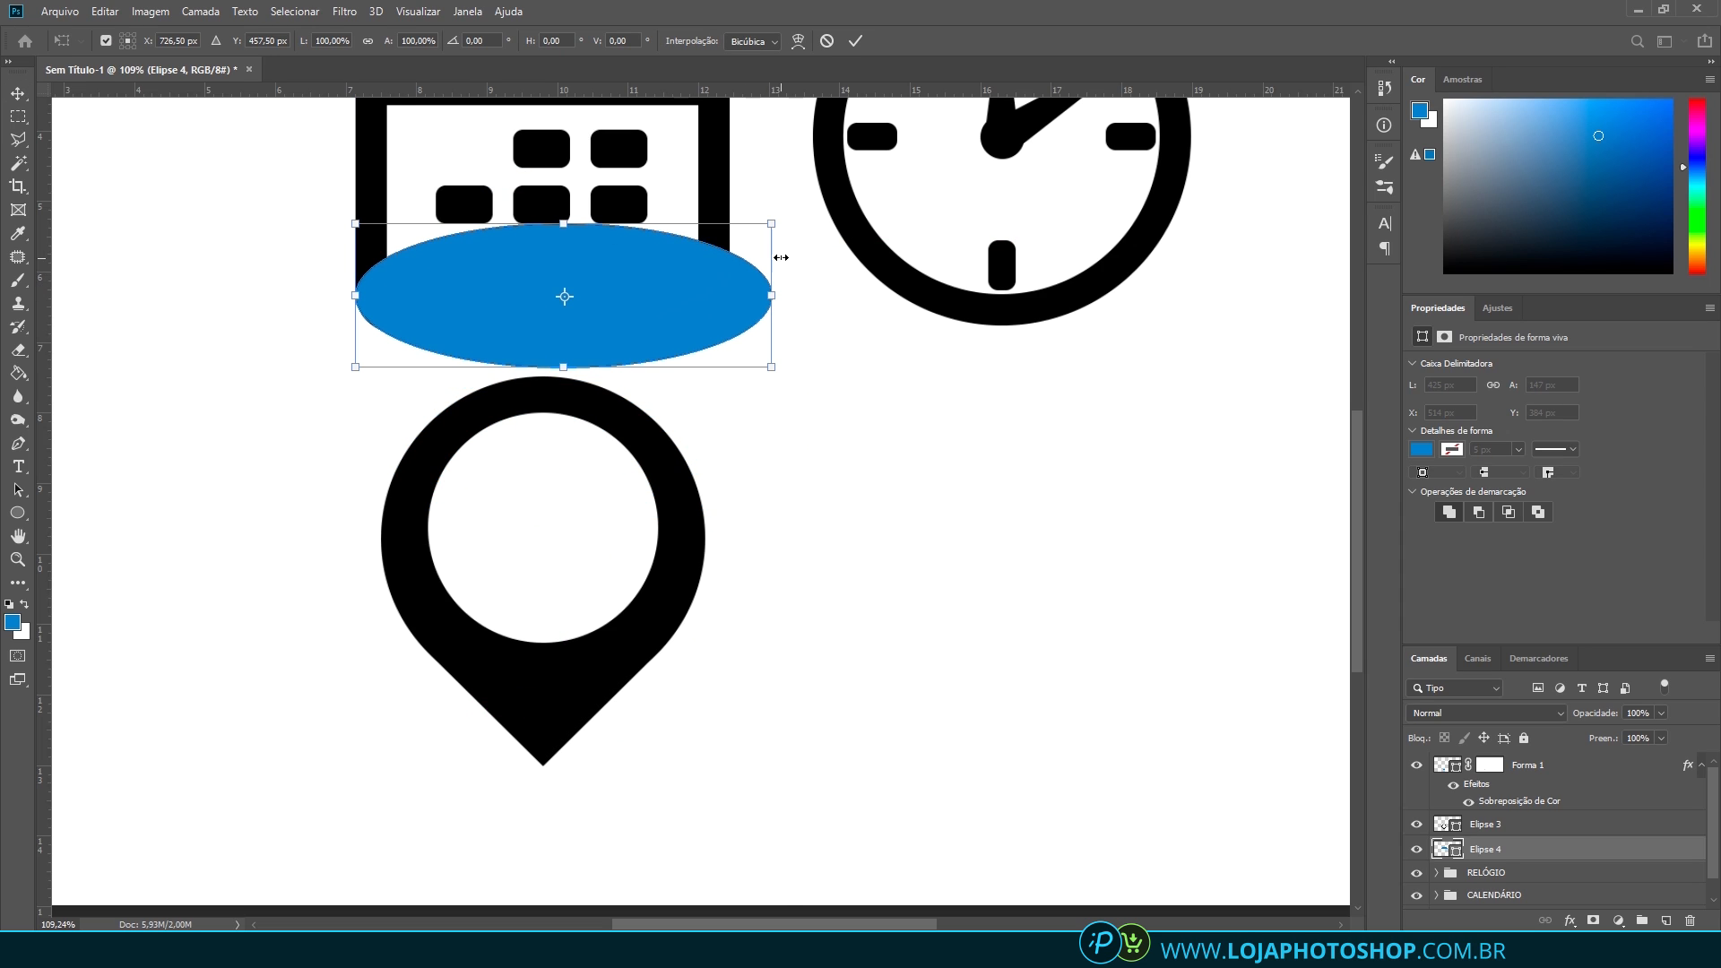
{"action": "left_click_drag", "start_coordinate": [772, 290], "coordinate": [741, 288]}
{"action": "left_click_drag", "start_coordinate": [668, 298], "coordinate": [665, 762]}
{"action": "key", "text": "Return"}
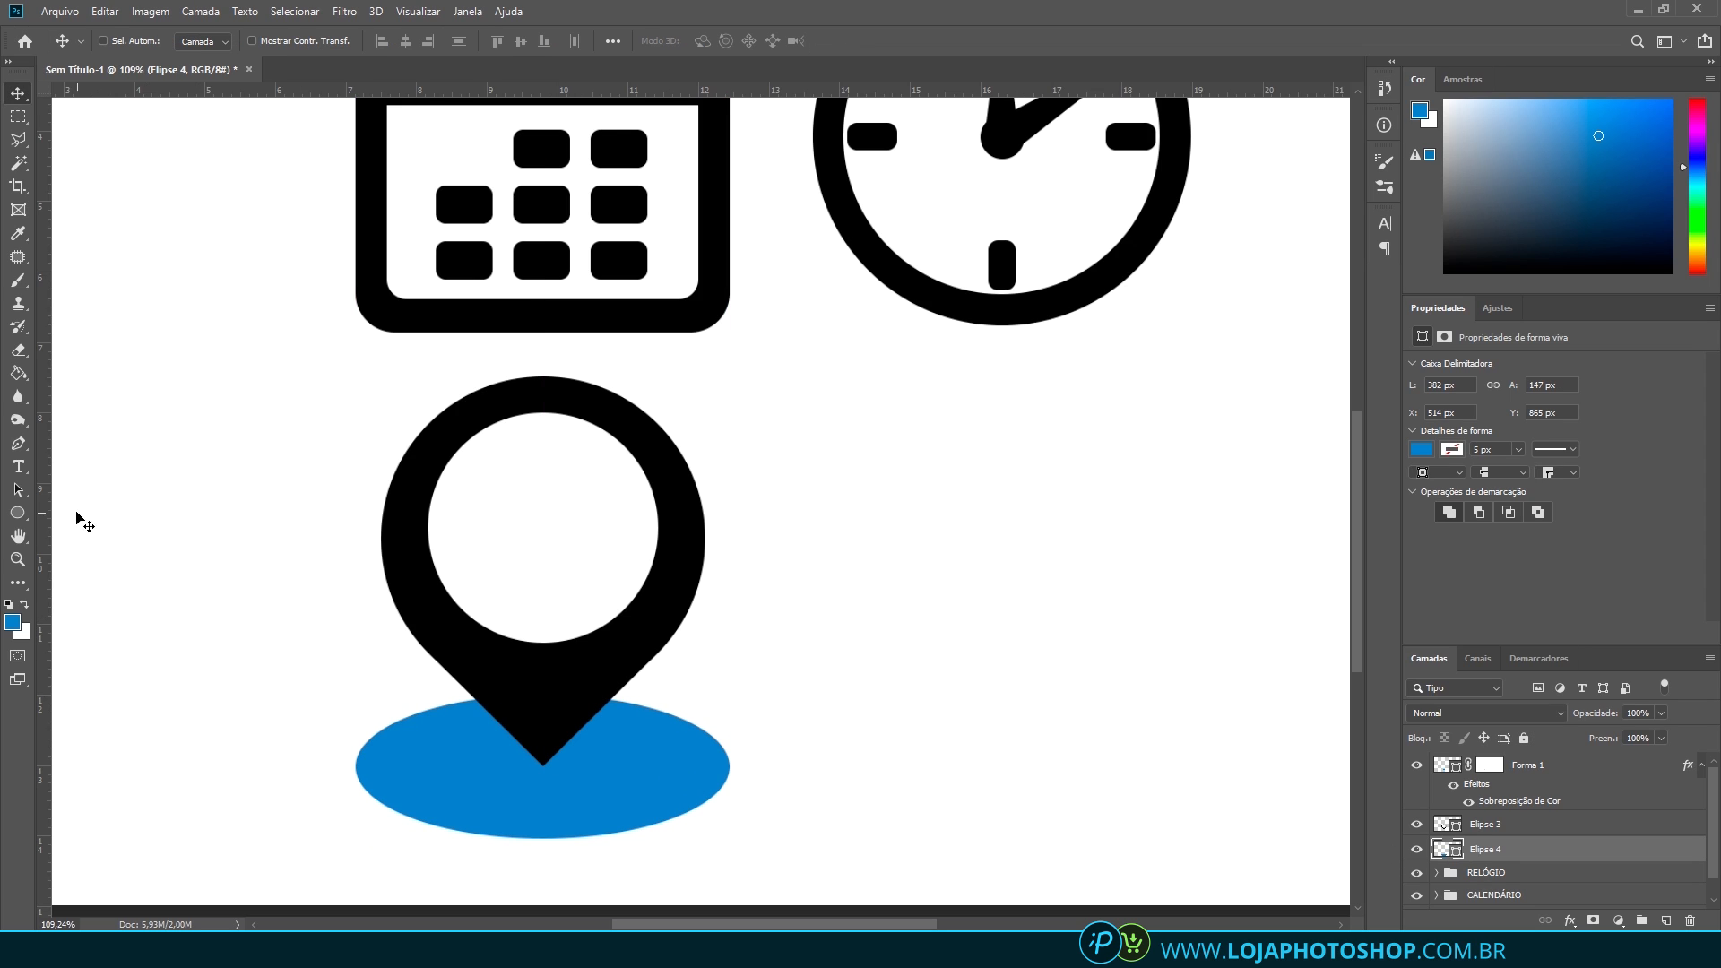
{"action": "left_click", "coordinate": [17, 513]}
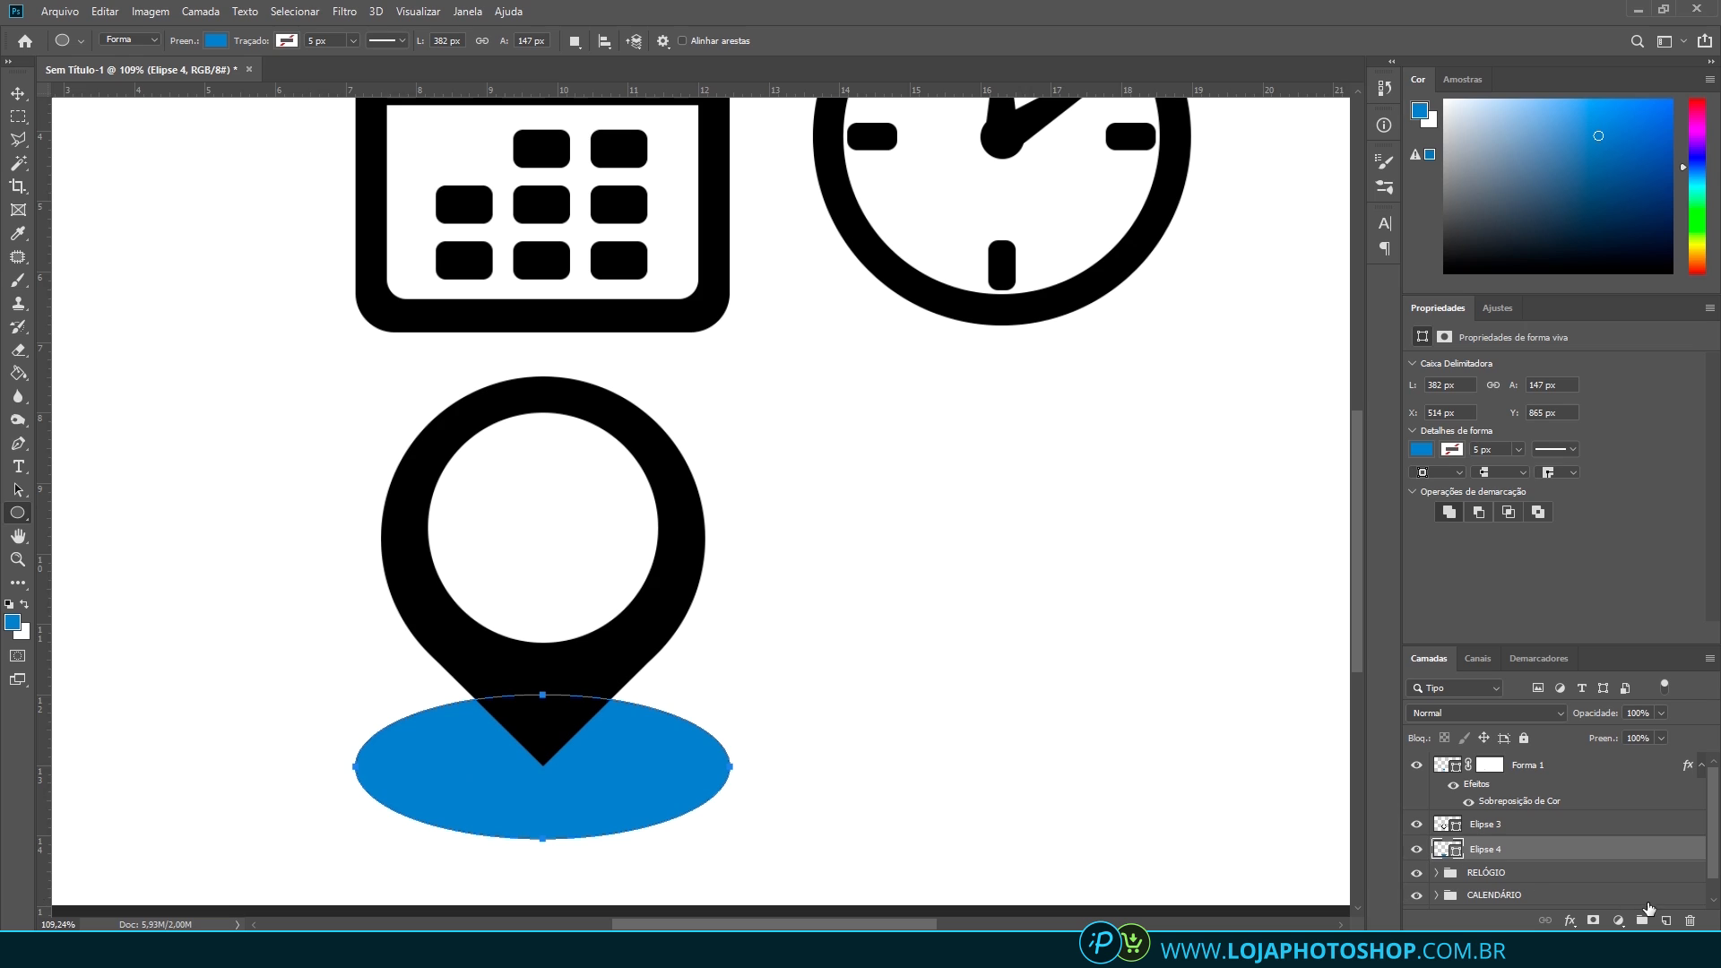
{"action": "left_click", "coordinate": [1665, 921]}
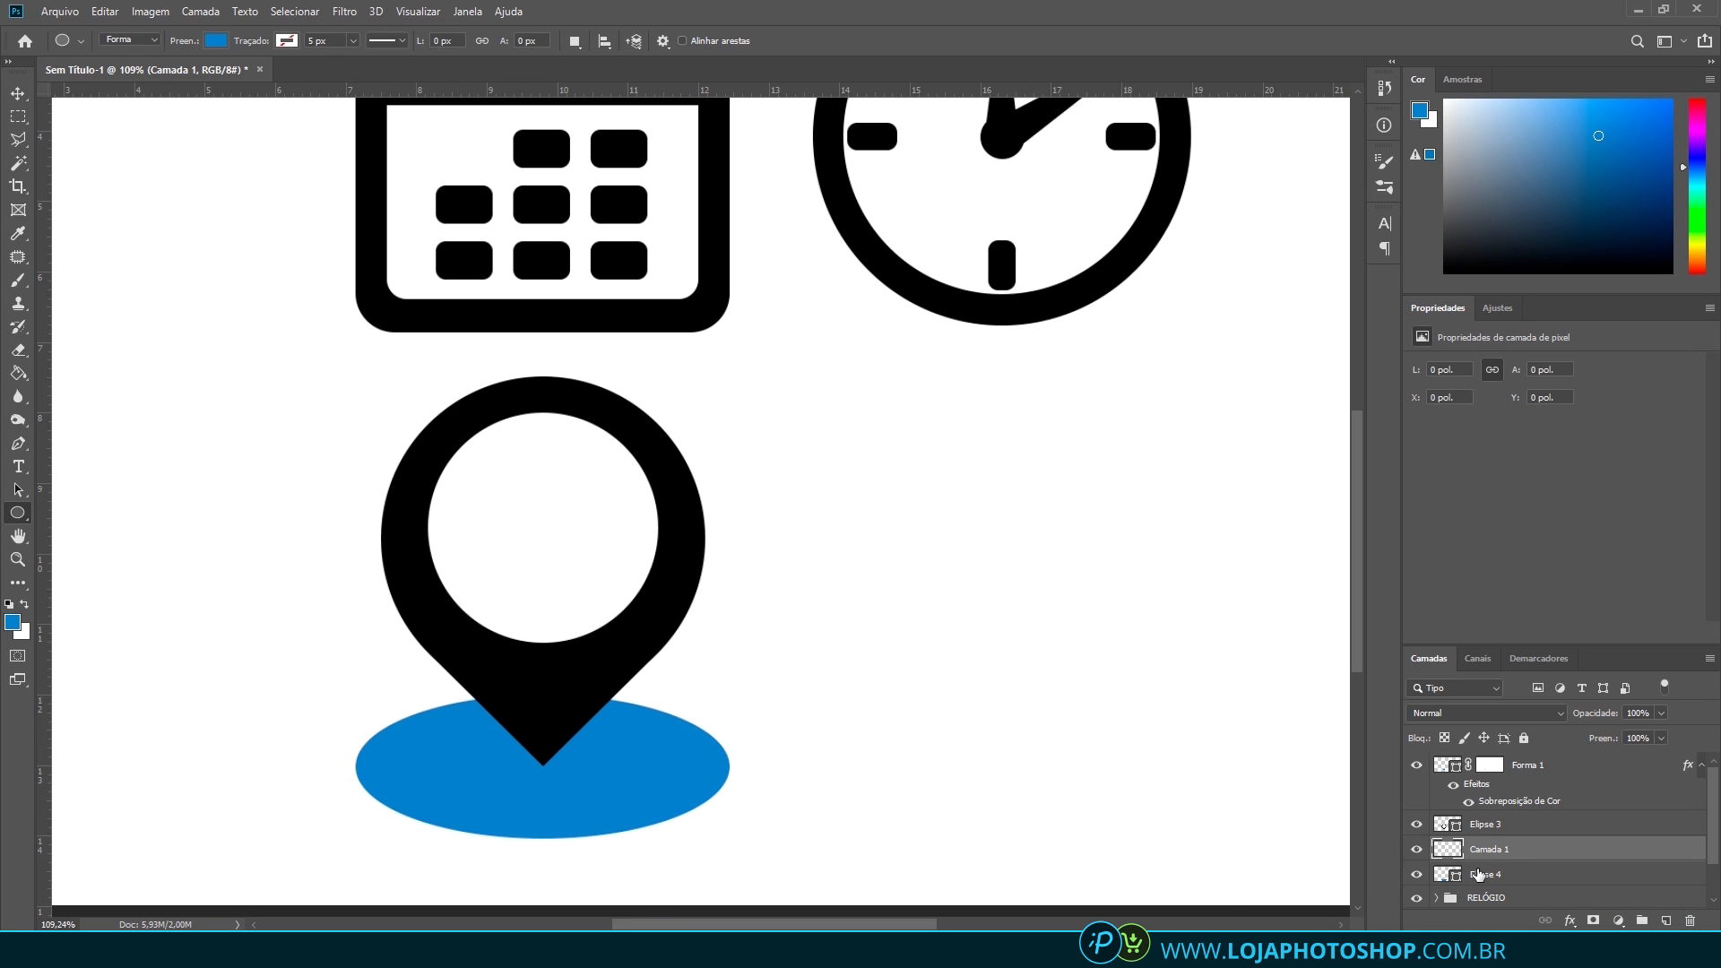
{"action": "key", "text": "ctrl+z"}
Duplicate the base ellipse and shrink the copy to about 318 × 104 px, near the upper edge of the original at X 546, Y 870 px
{"action": "key", "text": "ctrl+j"}
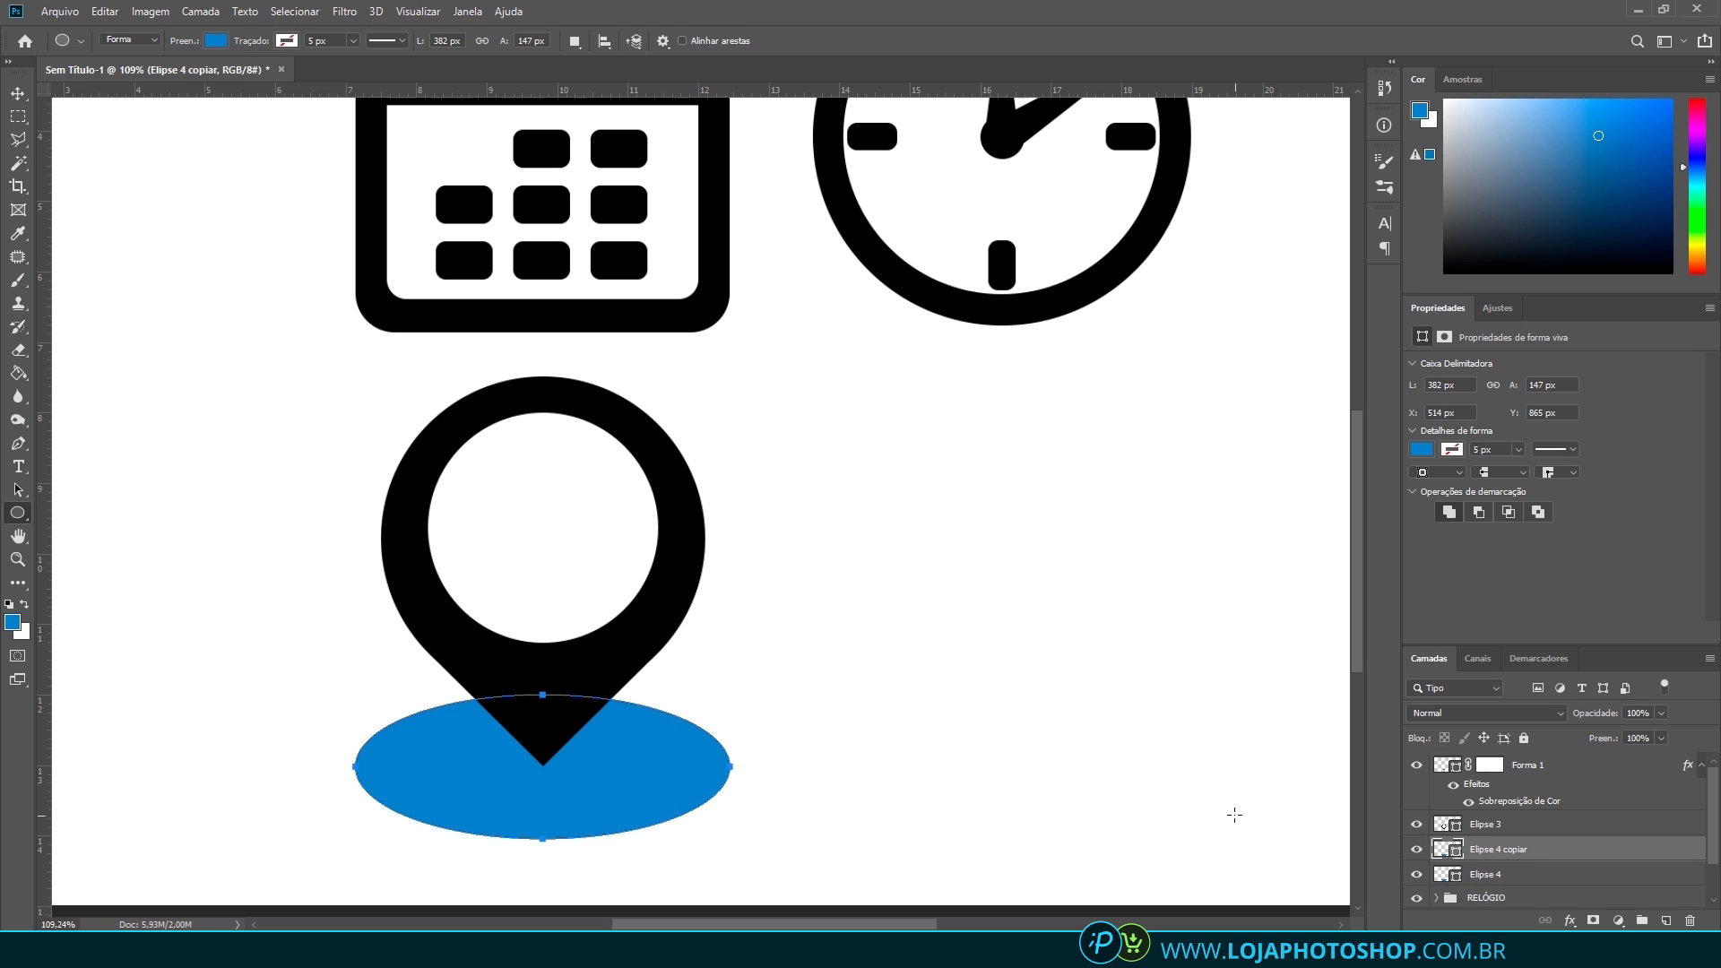
{"action": "key", "text": "ctrl+t"}
{"action": "left_click_drag", "start_coordinate": [553, 695], "coordinate": [544, 700]}
{"action": "left_click_drag", "start_coordinate": [542, 837], "coordinate": [543, 799]}
{"action": "left_click_drag", "start_coordinate": [729, 750], "coordinate": [708, 748]}
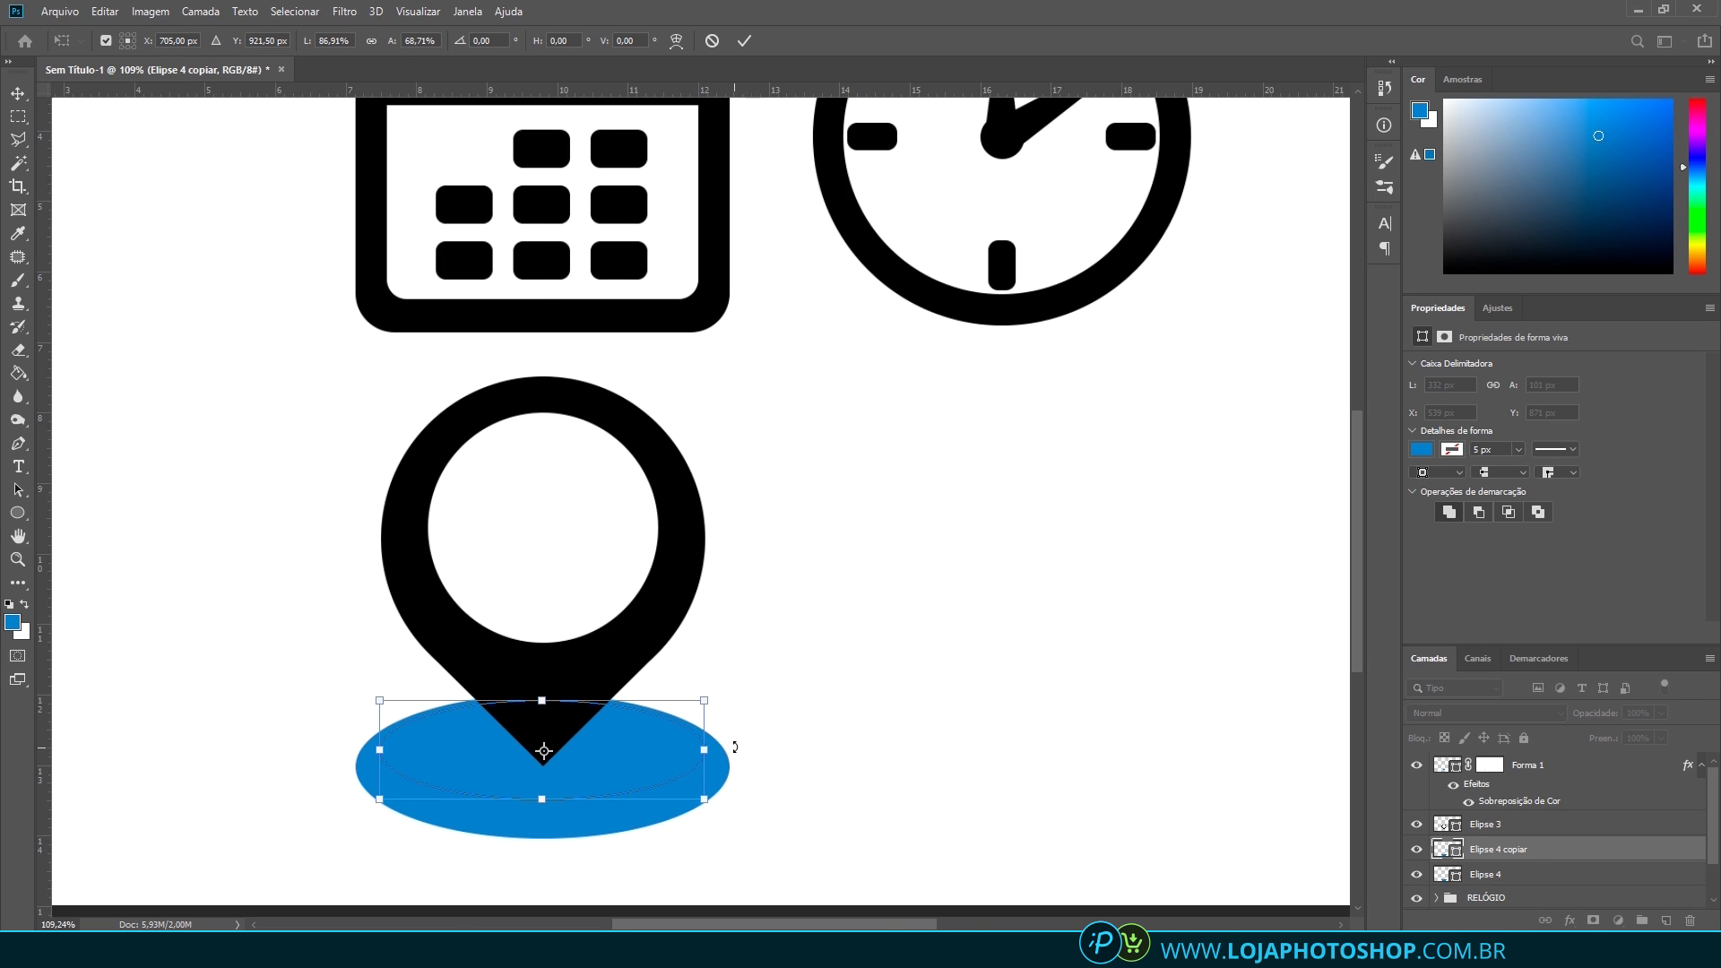
{"action": "left_click_drag", "start_coordinate": [546, 793], "coordinate": [543, 804]}
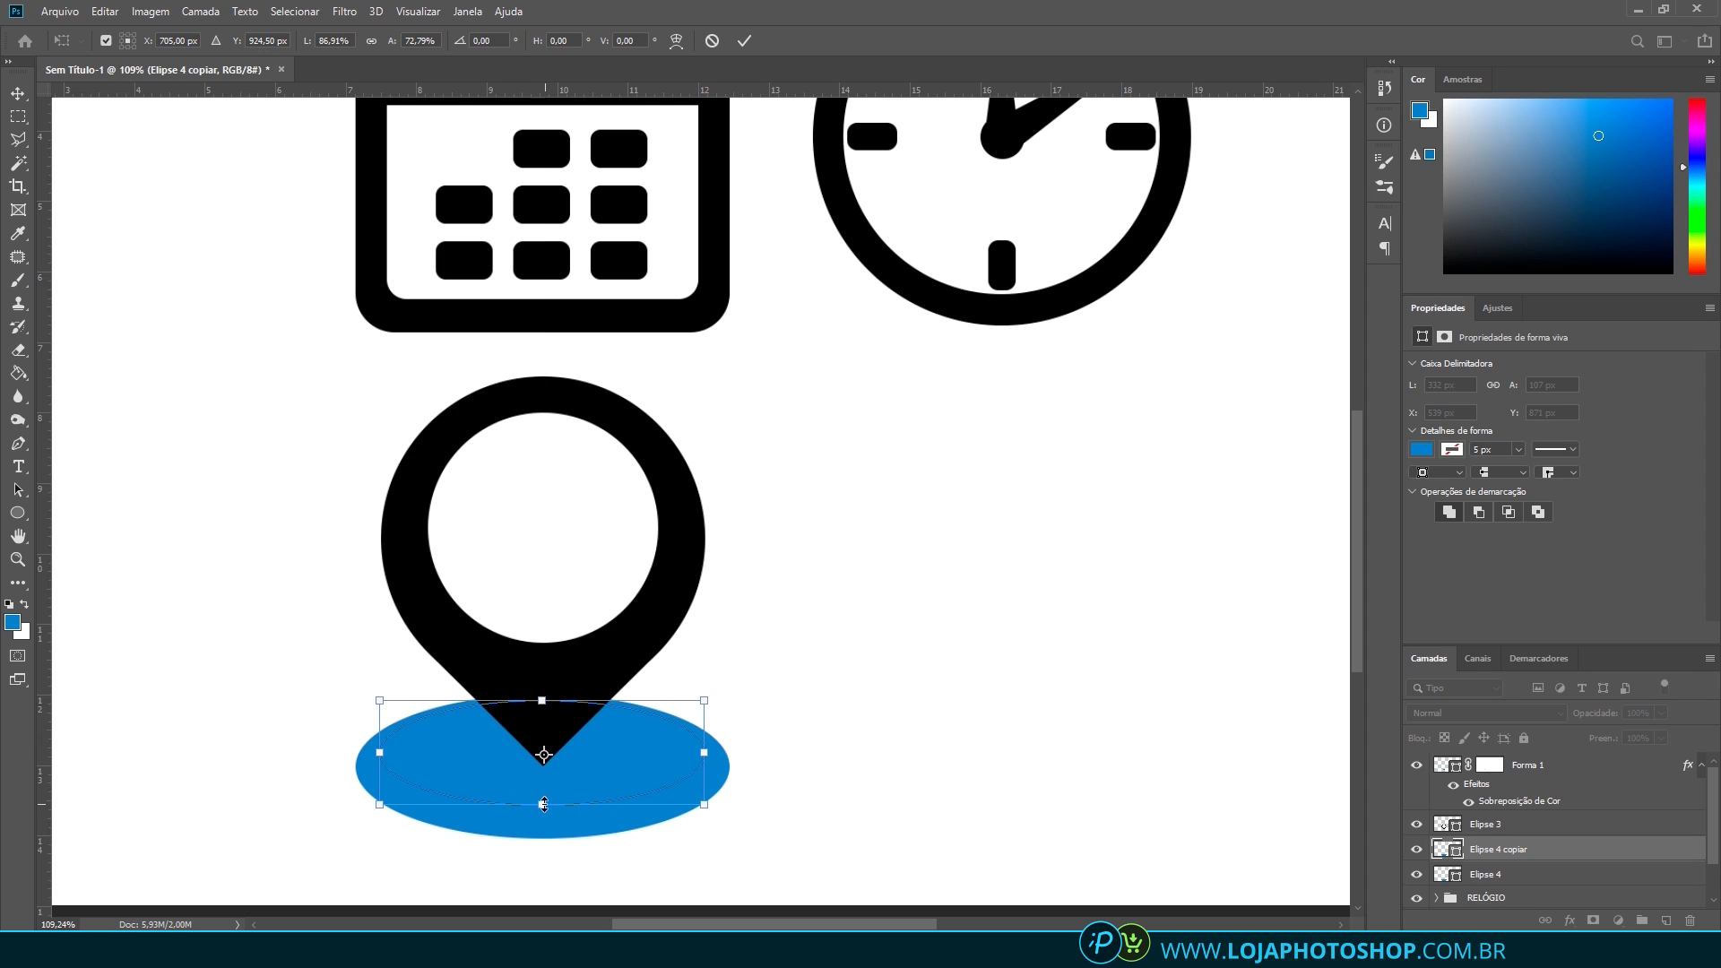
{"action": "key", "text": "Up"}
{"action": "left_click_drag", "start_coordinate": [544, 802], "coordinate": [544, 800]}
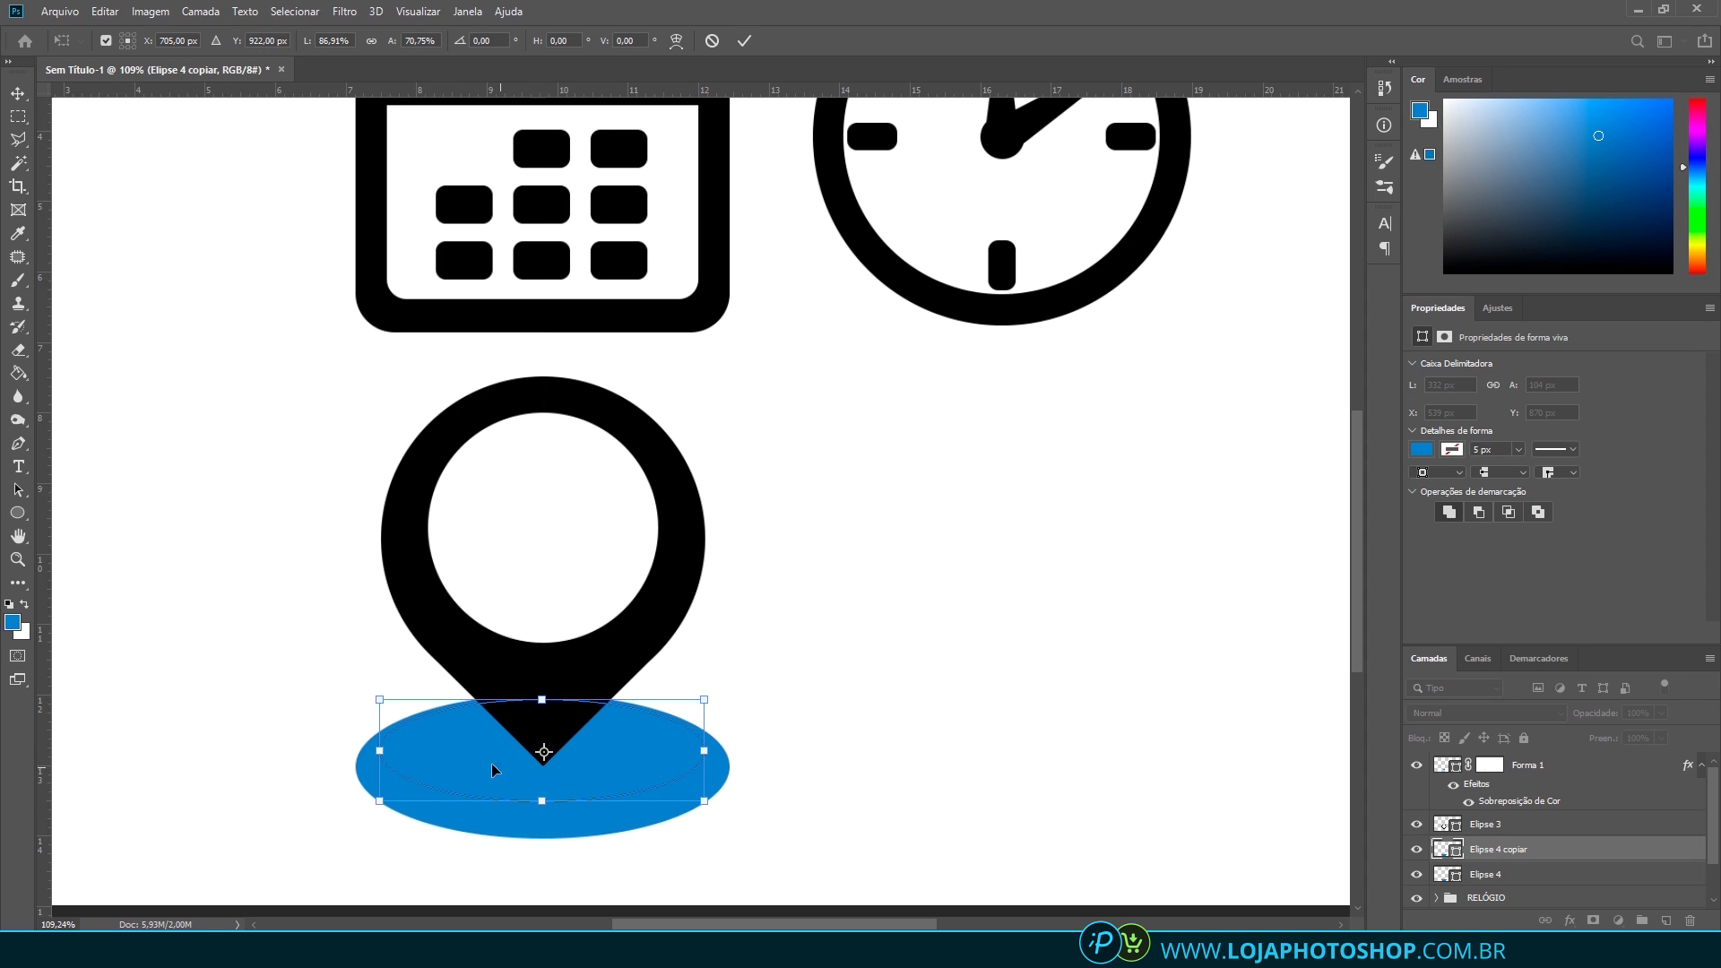
{"action": "left_click_drag", "start_coordinate": [380, 751], "coordinate": [387, 751]}
{"action": "key", "text": "Return"}
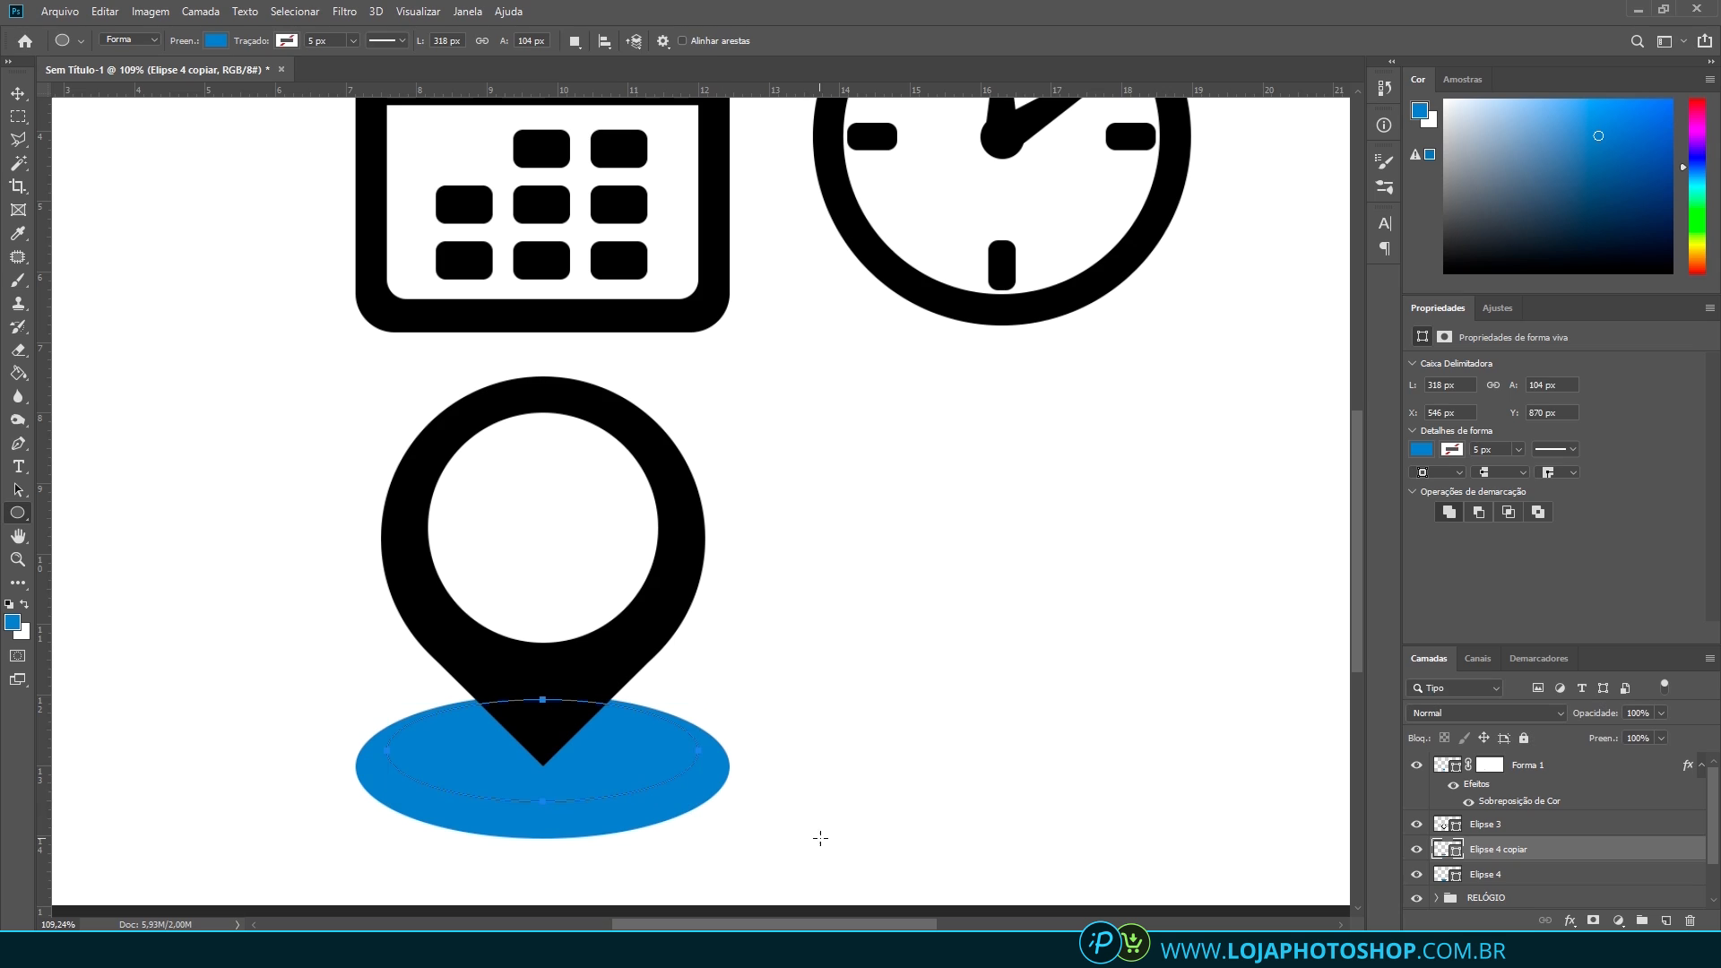
Fill the smaller base ellipse with cyan
{"action": "left_click", "coordinate": [1421, 450]}
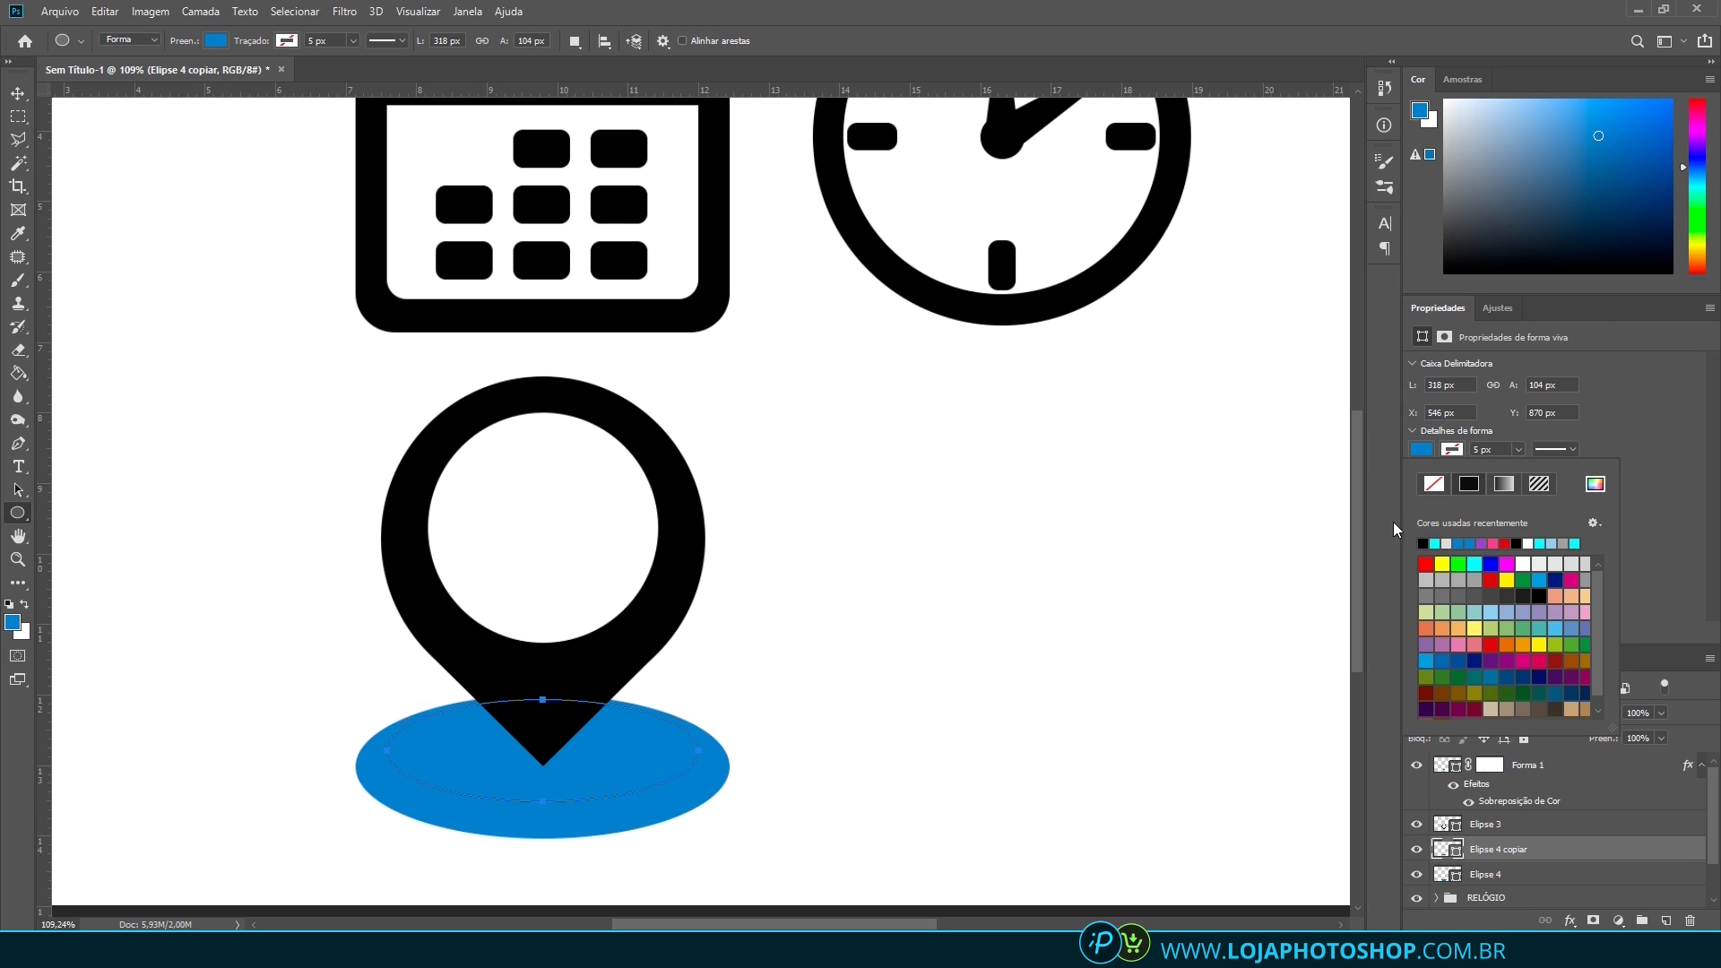
{"action": "left_click", "coordinate": [1447, 544]}
{"action": "left_click", "coordinate": [1446, 544]}
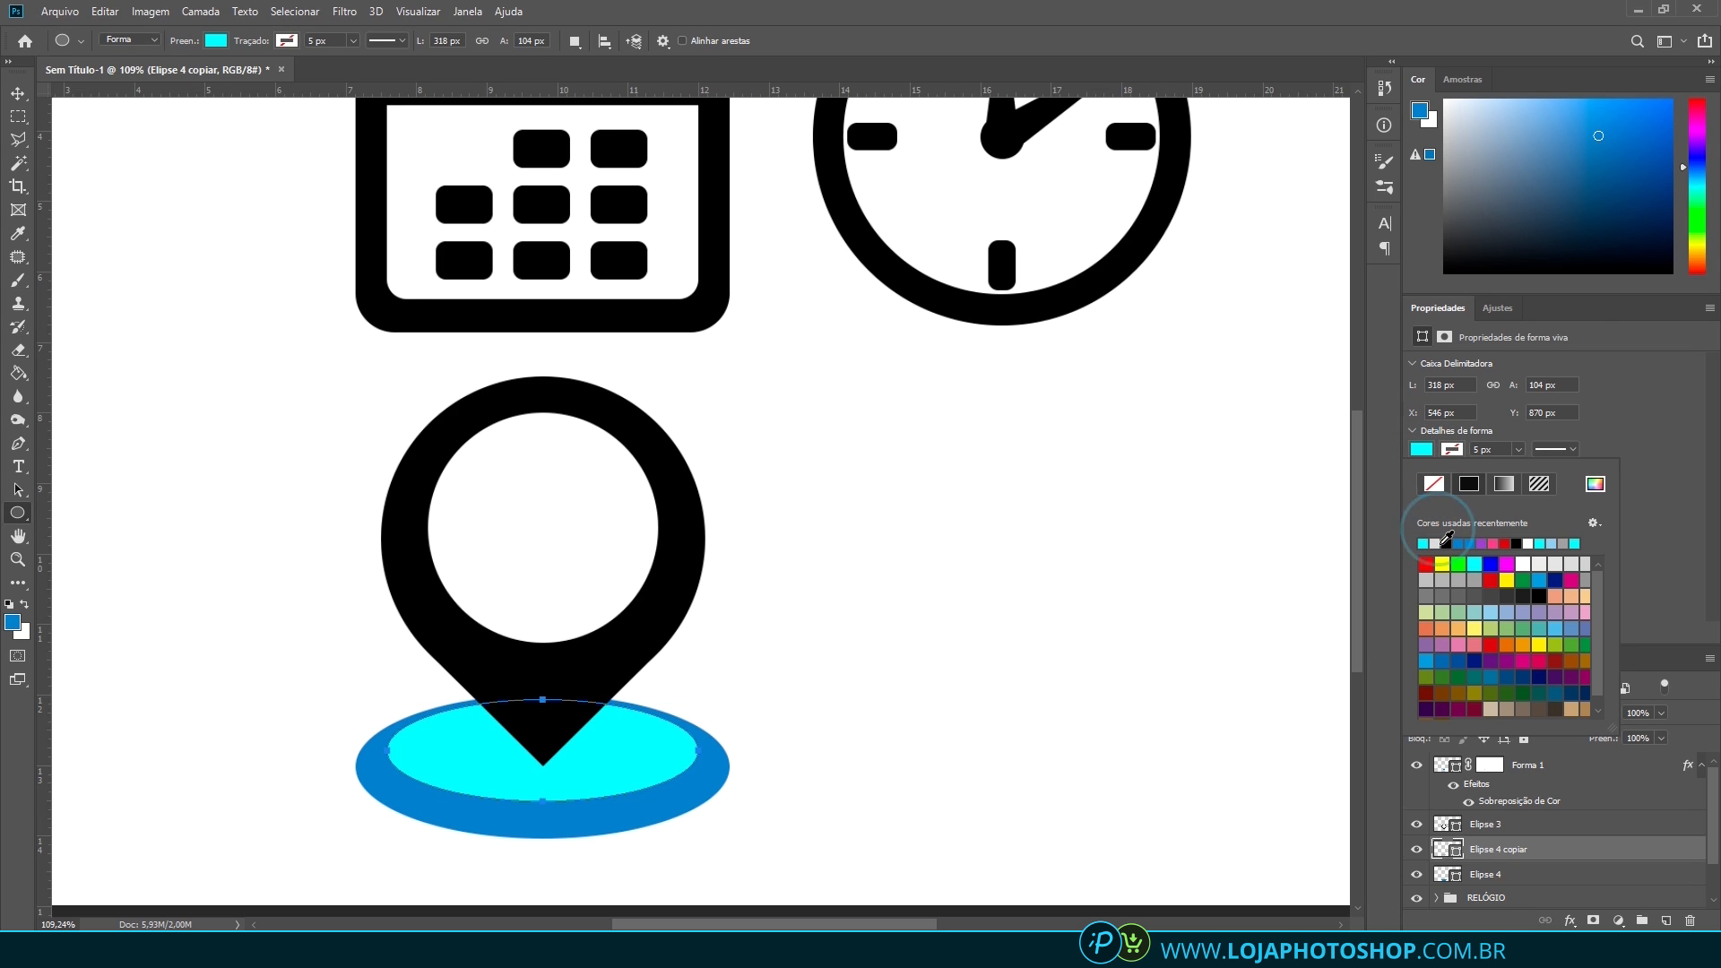
Hide and show the Elipse 4 copiar layer to compare the pin's base with and without the inner ellipse
{"action": "left_click", "coordinate": [1509, 825]}
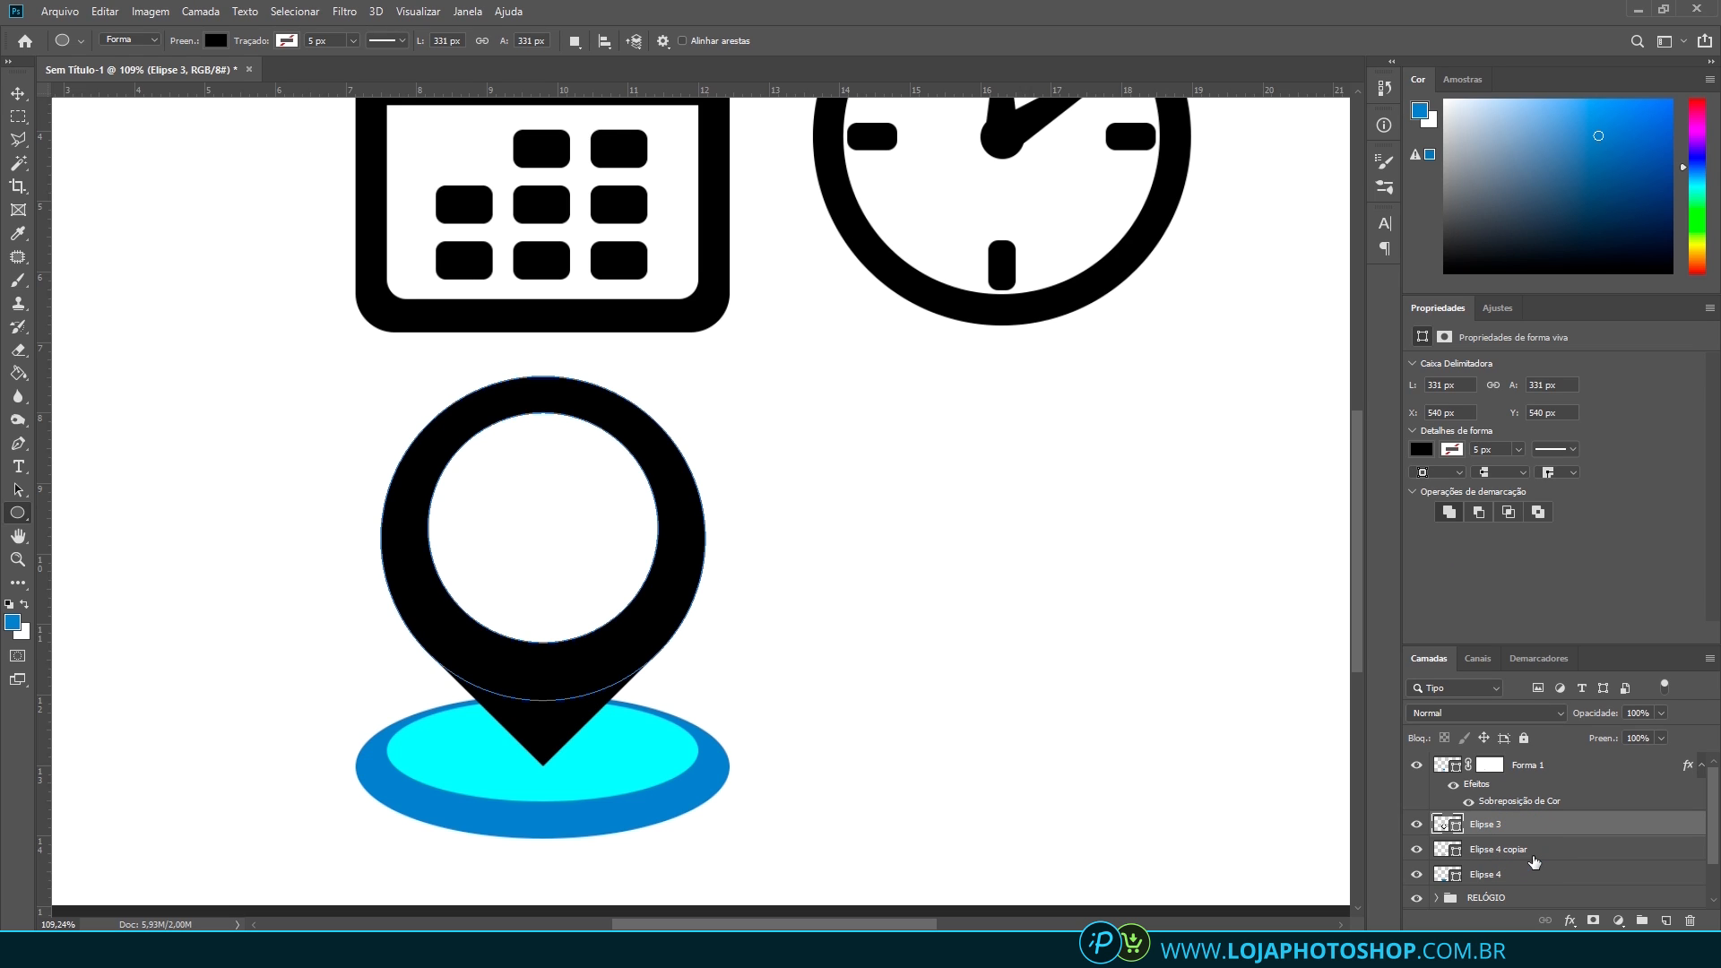
{"action": "left_click", "coordinate": [1416, 849]}
{"action": "left_click", "coordinate": [1416, 849]}
{"action": "left_click", "coordinate": [1417, 849]}
{"action": "left_click", "coordinate": [1475, 851]}
{"action": "left_click", "coordinate": [1416, 849]}
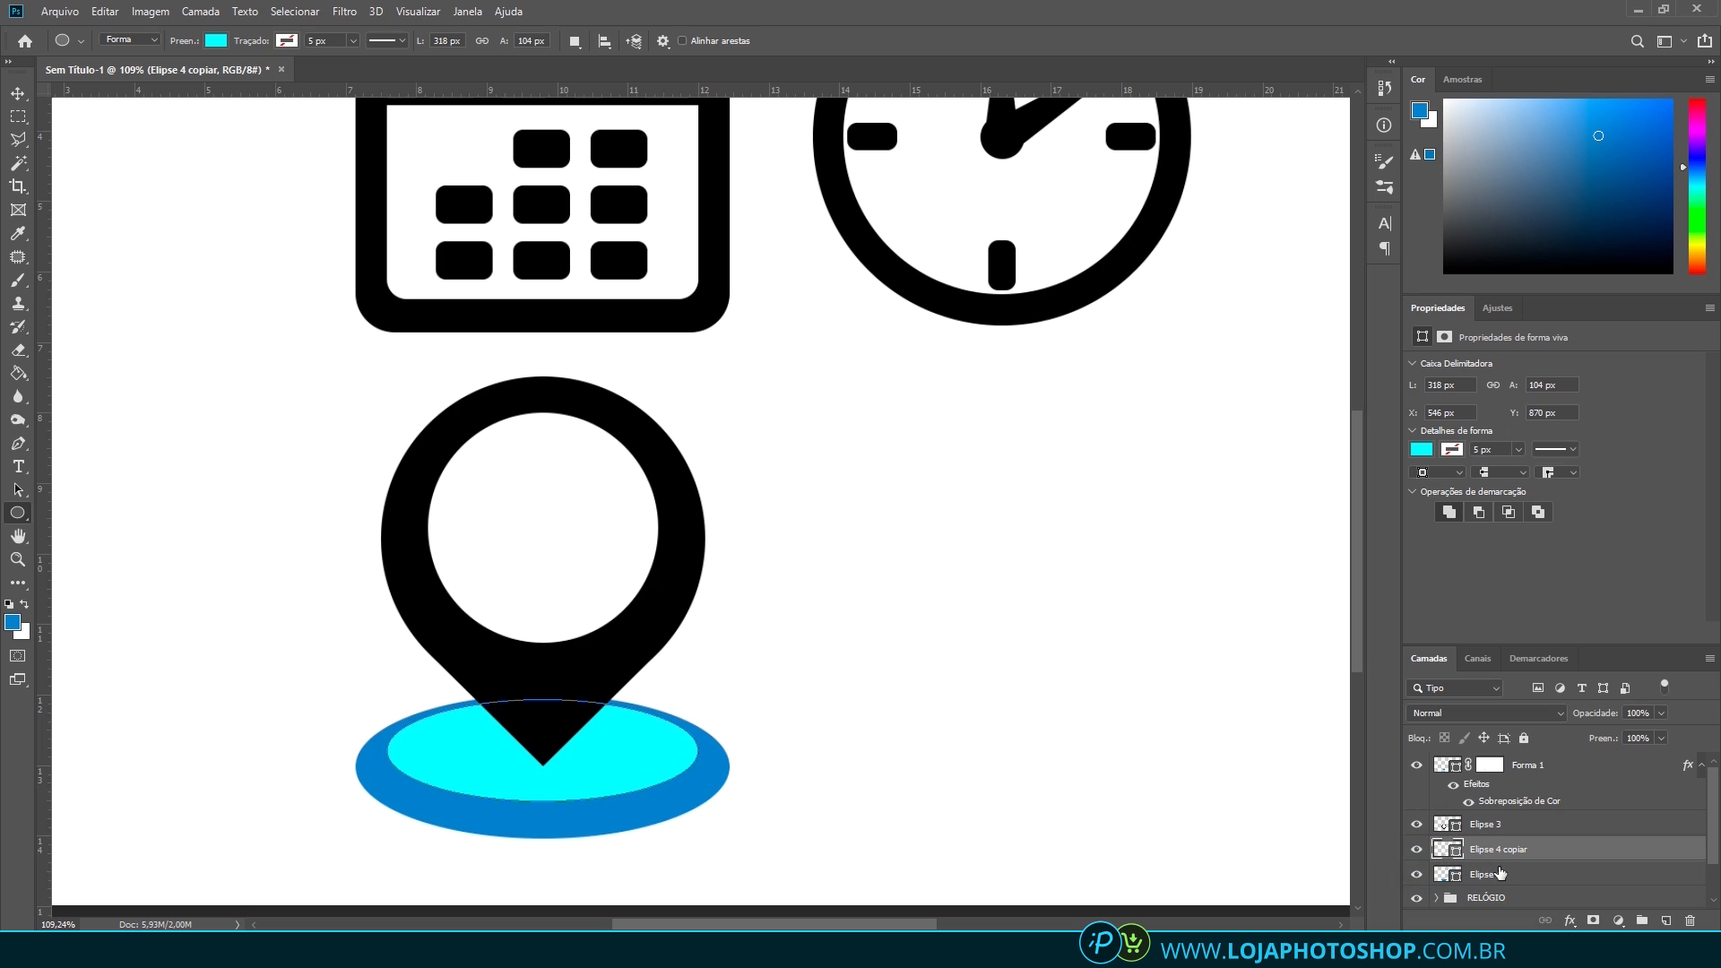
Merge the Elipse 4 copiar and Elipse 4 shapes with overlapping areas excluded, and fill the resulting base ring with black
{"action": "left_click", "coordinate": [1506, 875], "text": "shift"}
{"action": "left_click", "coordinate": [1539, 513]}
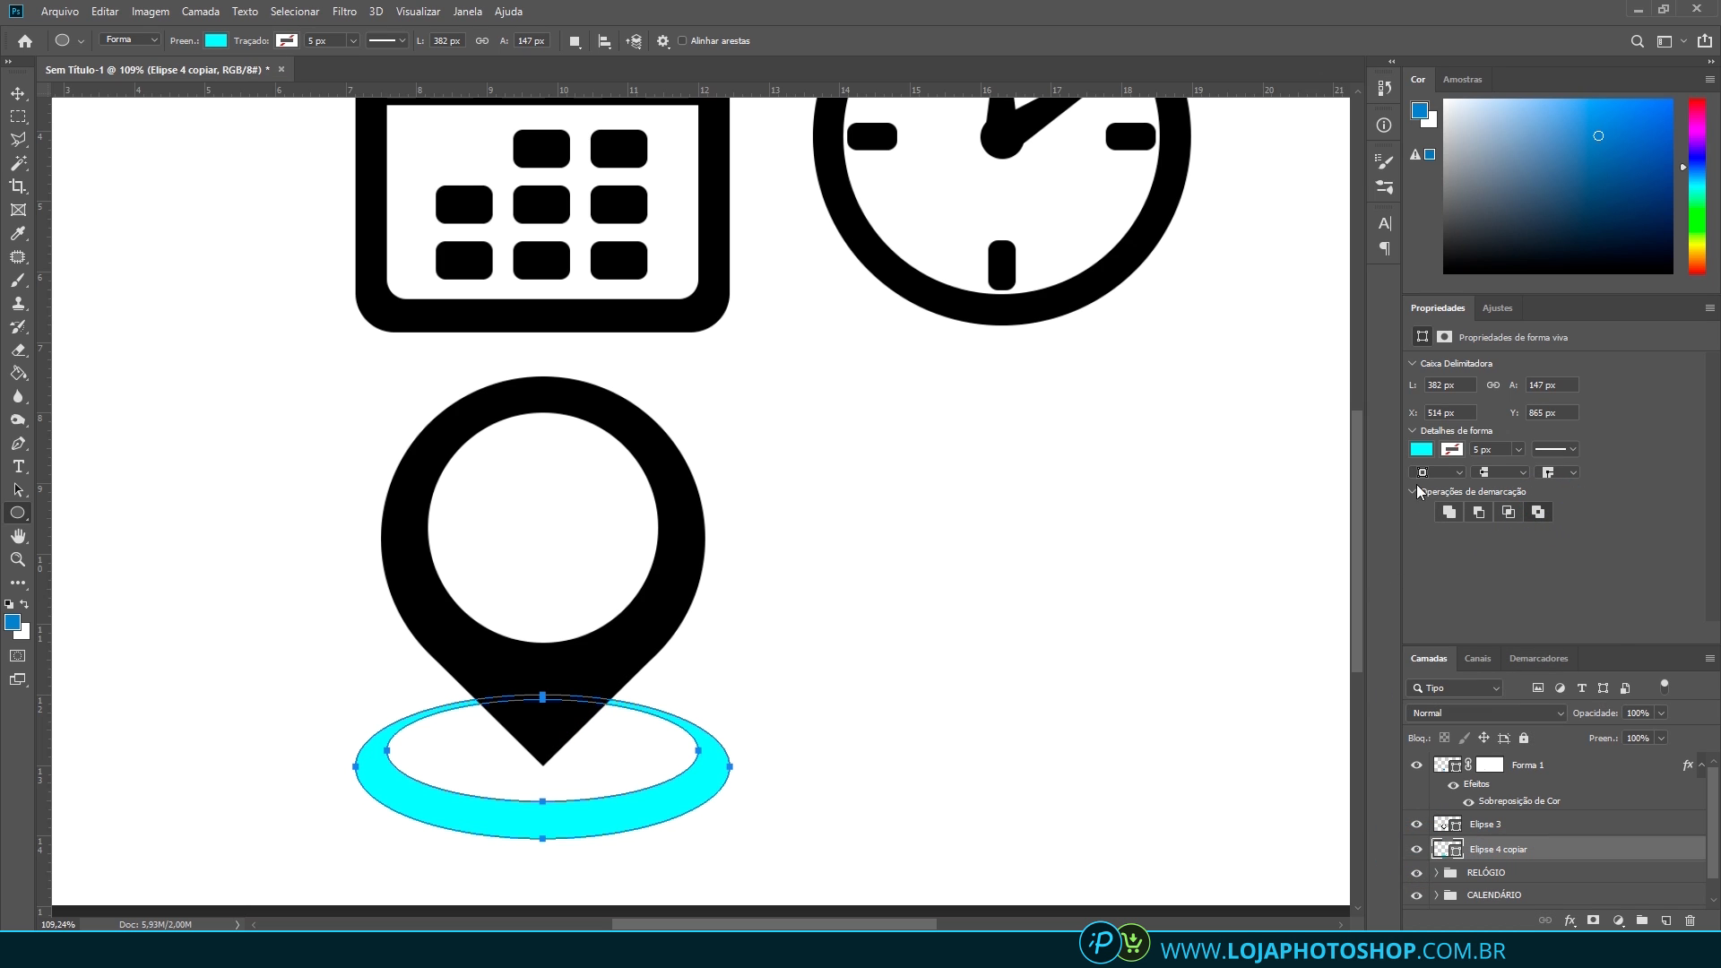
{"action": "left_click", "coordinate": [1422, 449]}
{"action": "left_click", "coordinate": [1539, 595]}
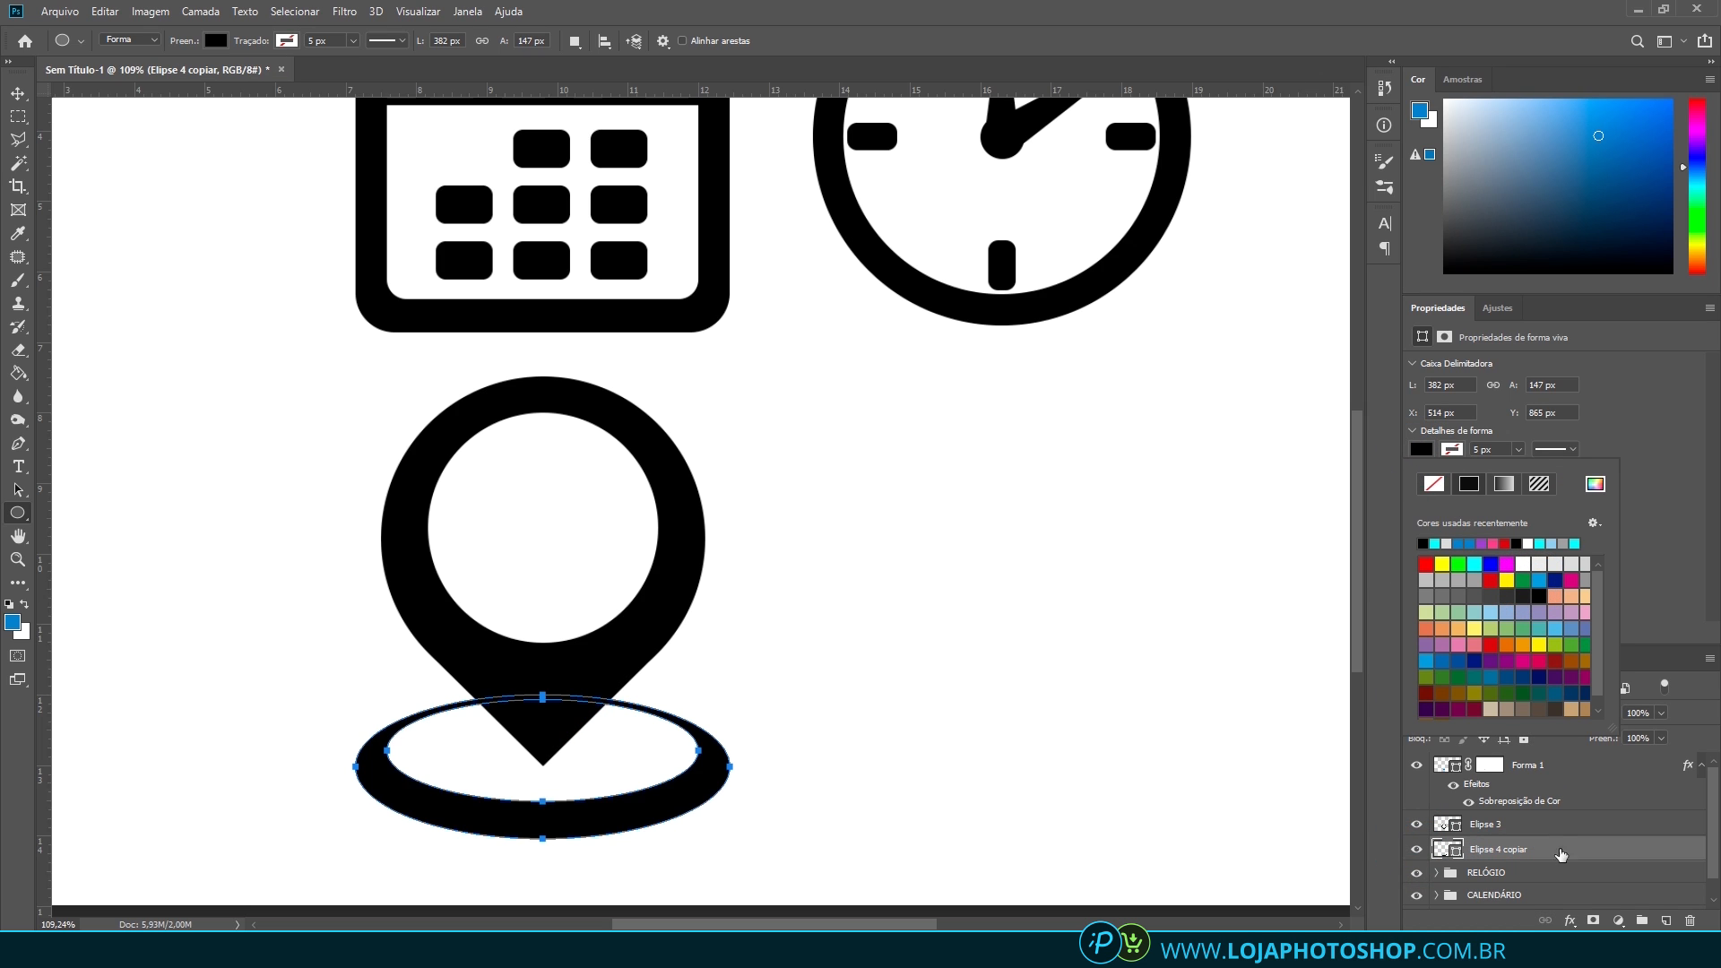
{"action": "left_click", "coordinate": [1552, 897]}
{"action": "scroll", "coordinate": [699, 684], "scroll_direction": "down", "scroll_amount": 5}
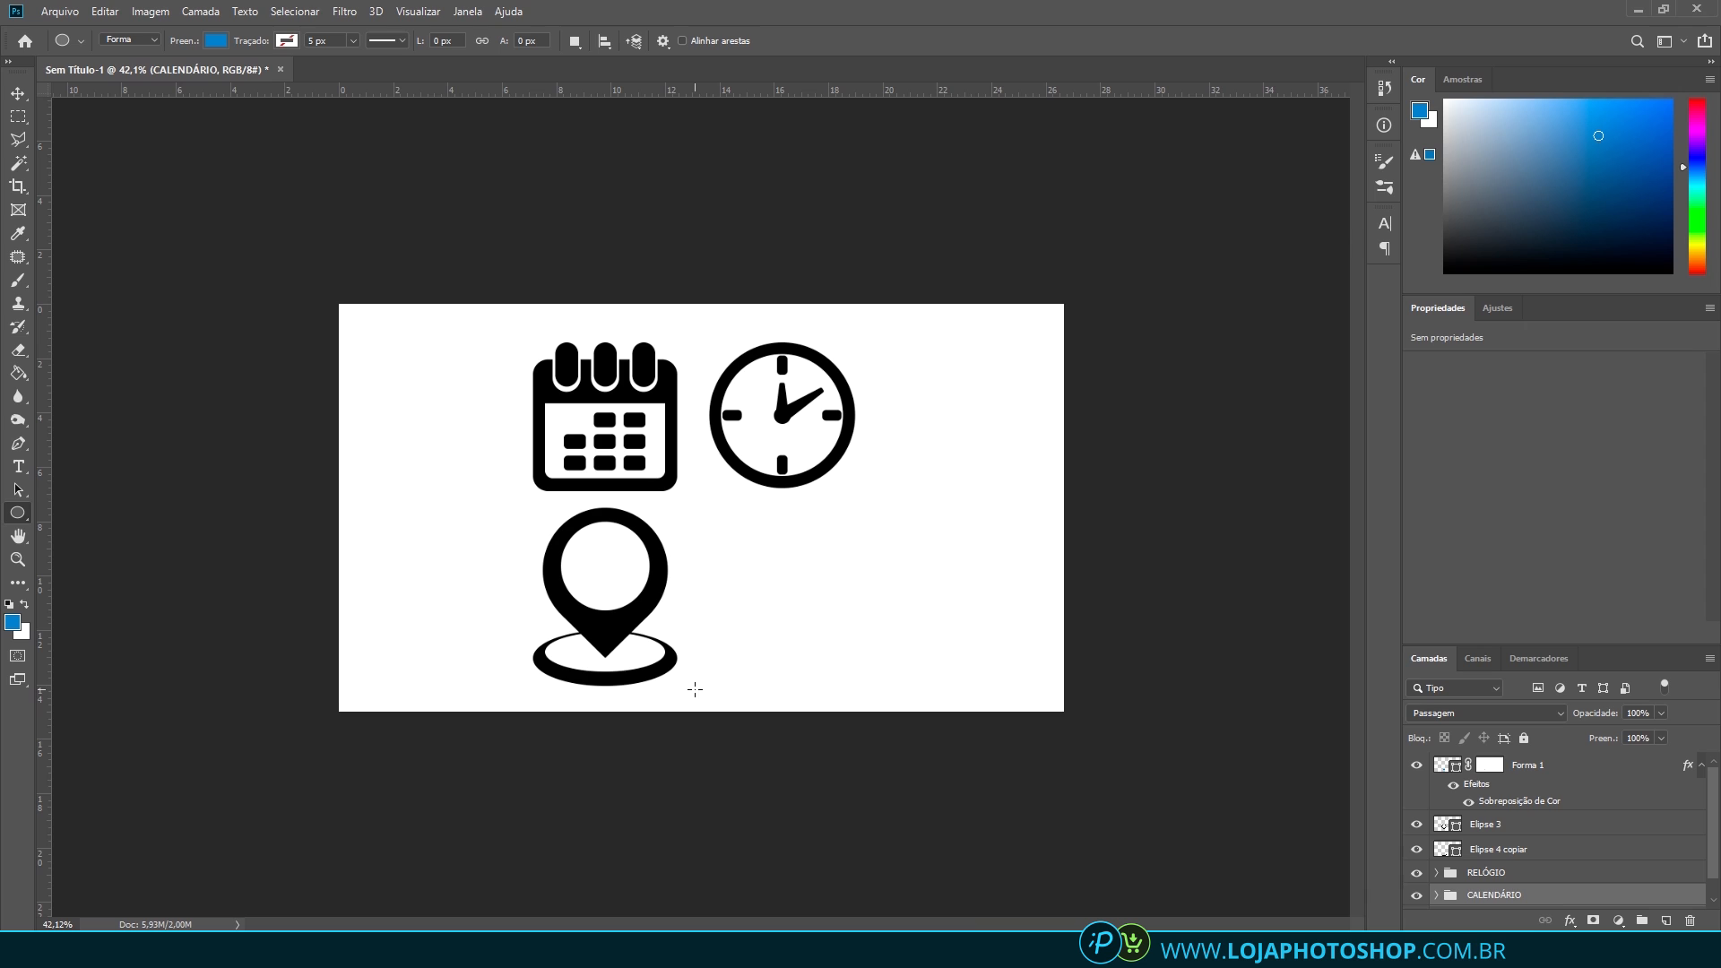
{"action": "scroll", "coordinate": [660, 653], "scroll_direction": "up", "scroll_amount": 2}
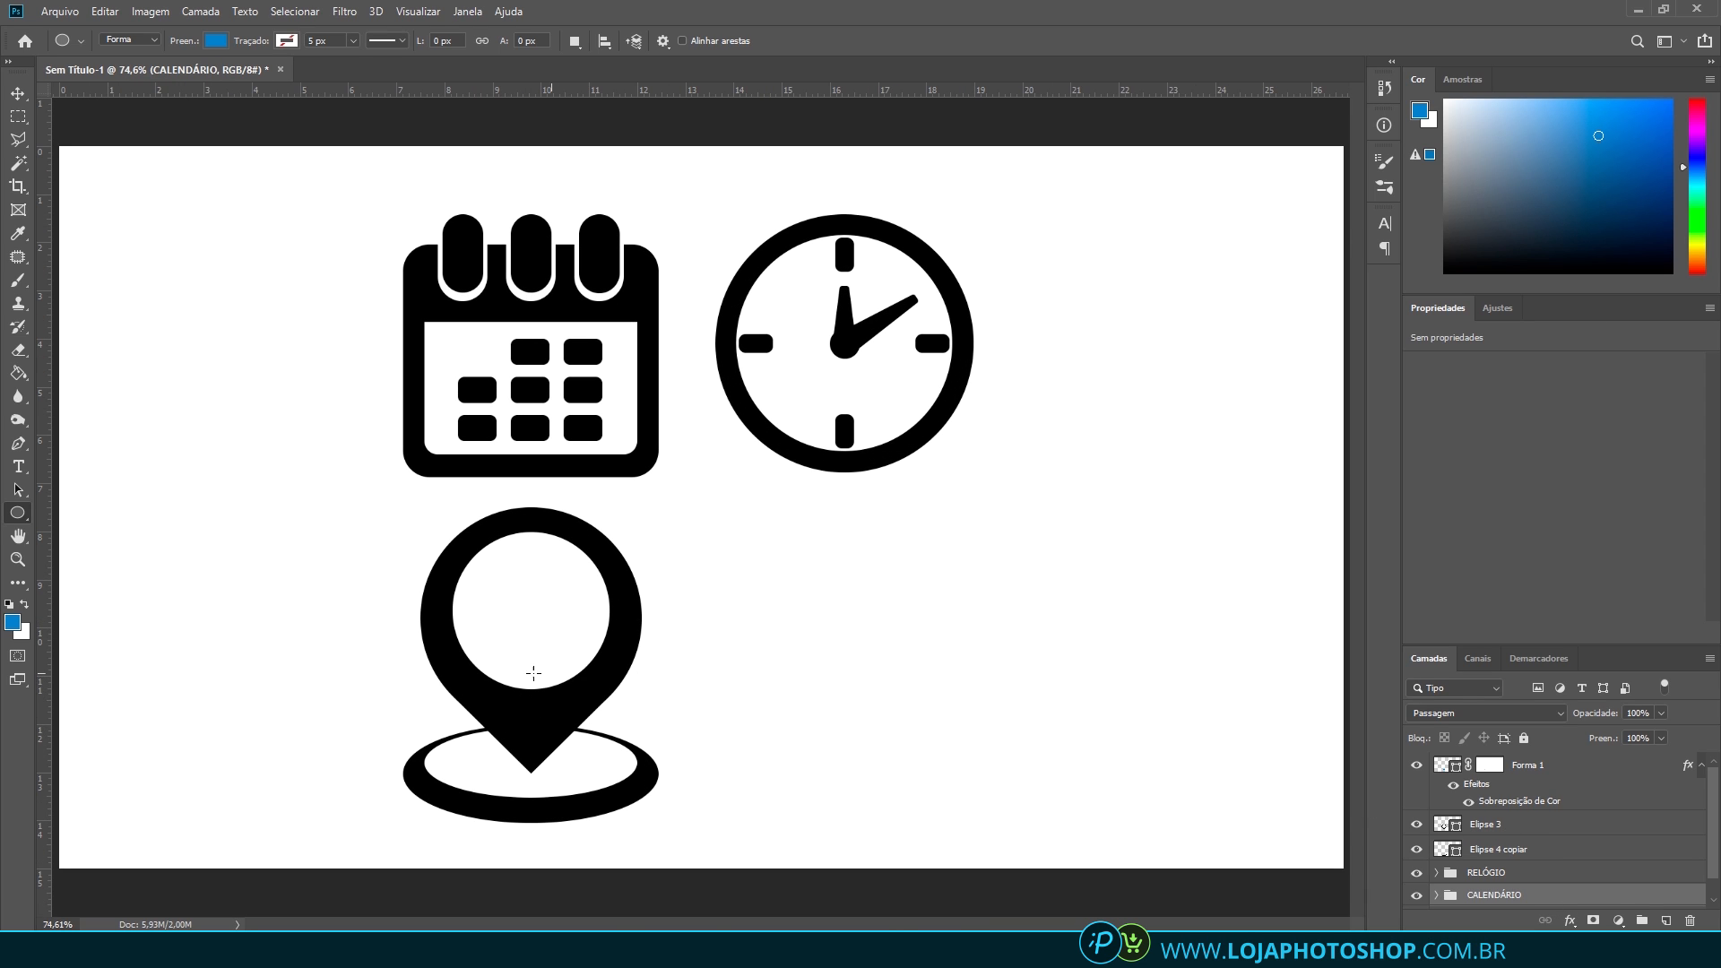
{"action": "left_click", "coordinate": [1501, 826]}
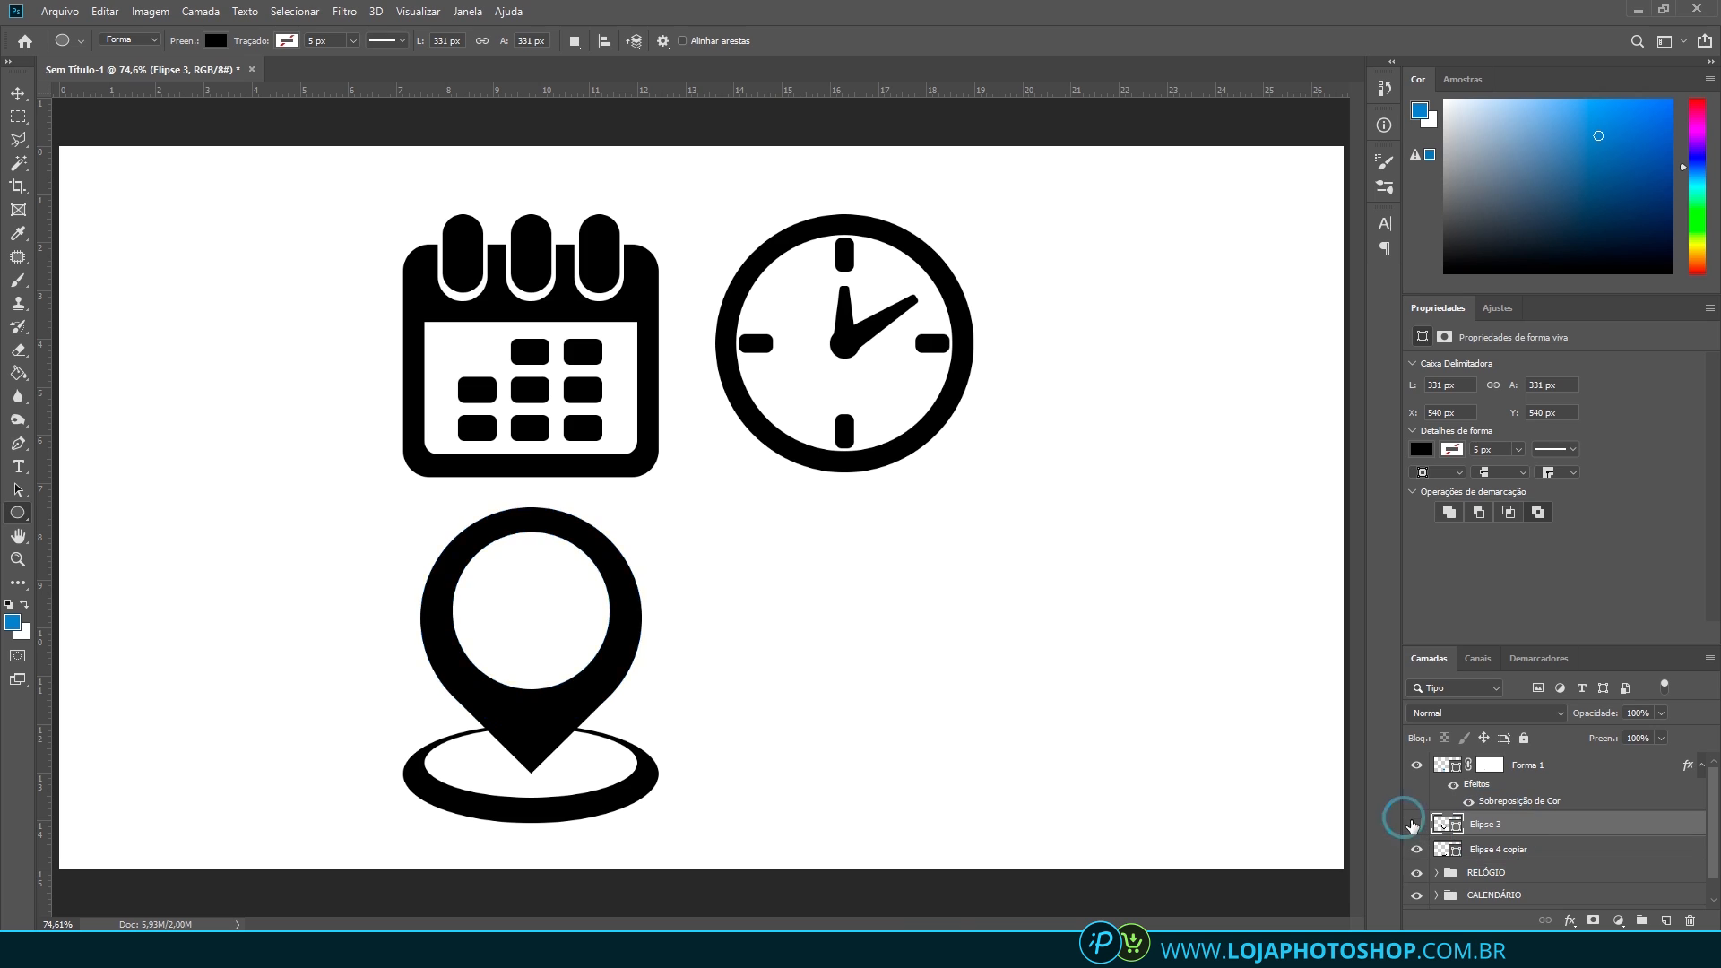
{"action": "left_click", "coordinate": [1416, 824]}
{"action": "left_click", "coordinate": [1417, 824]}
{"action": "left_click", "coordinate": [1509, 850], "text": "shift"}
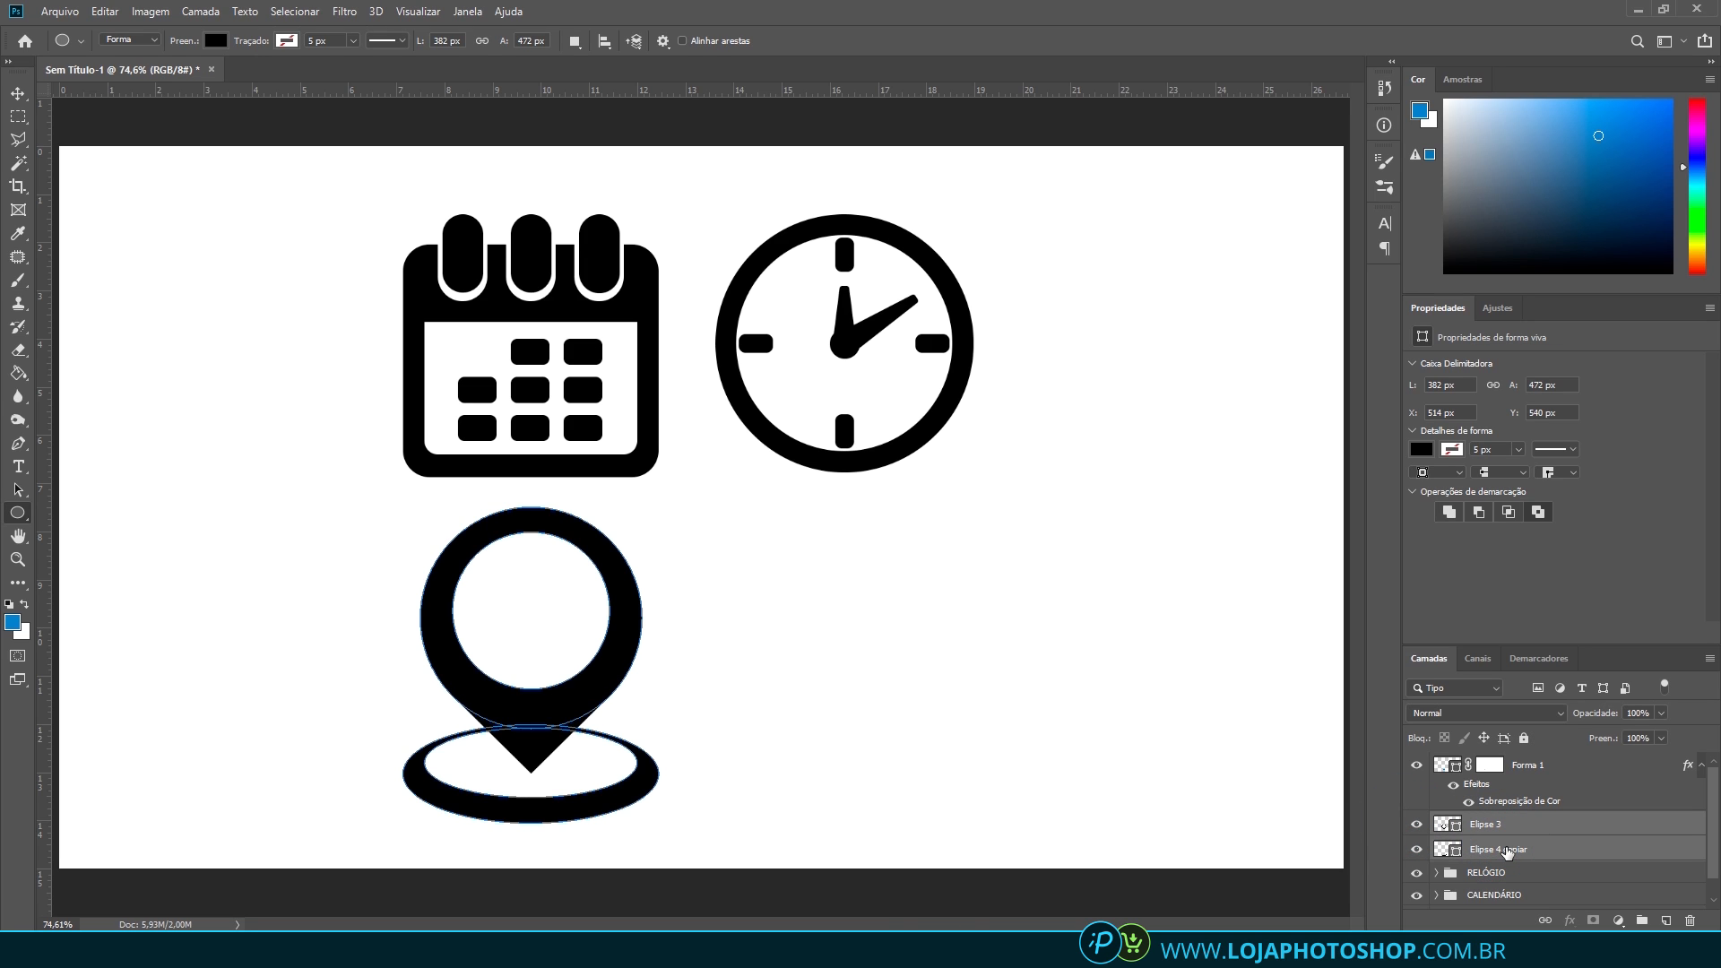
{"action": "key", "text": "ctrl+t"}
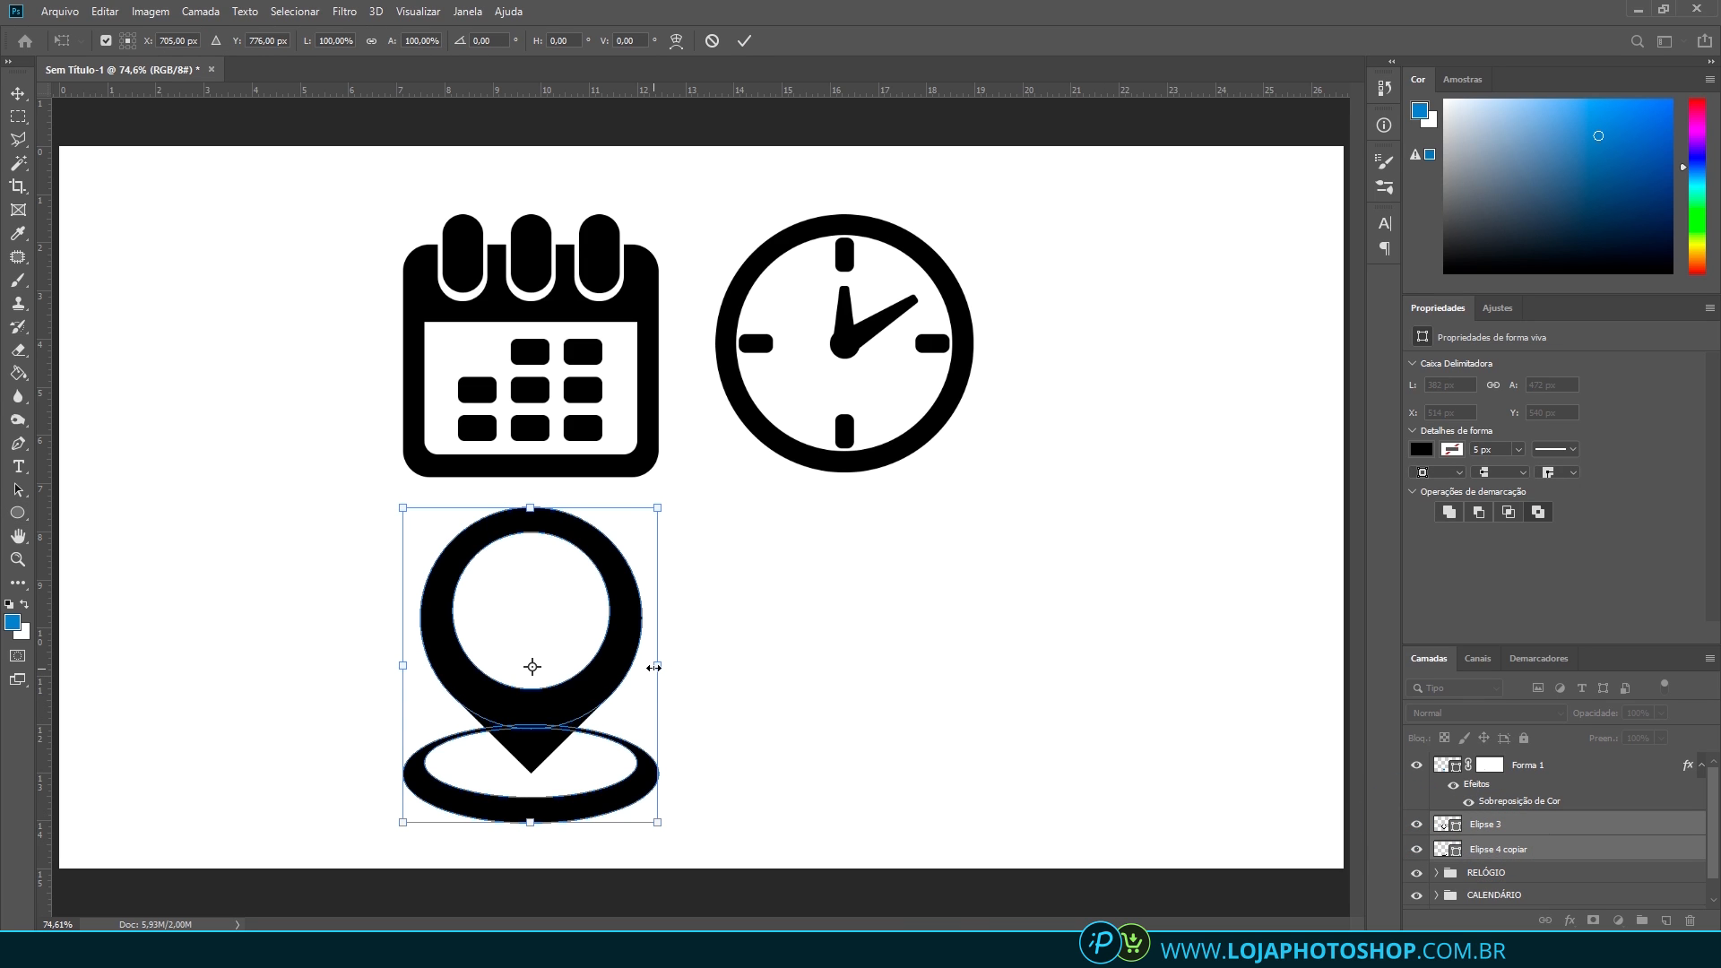
{"action": "left_click_drag", "start_coordinate": [655, 668], "coordinate": [642, 668]}
{"action": "key", "text": "ctrl+z"}
{"action": "left_click", "coordinate": [712, 40]}
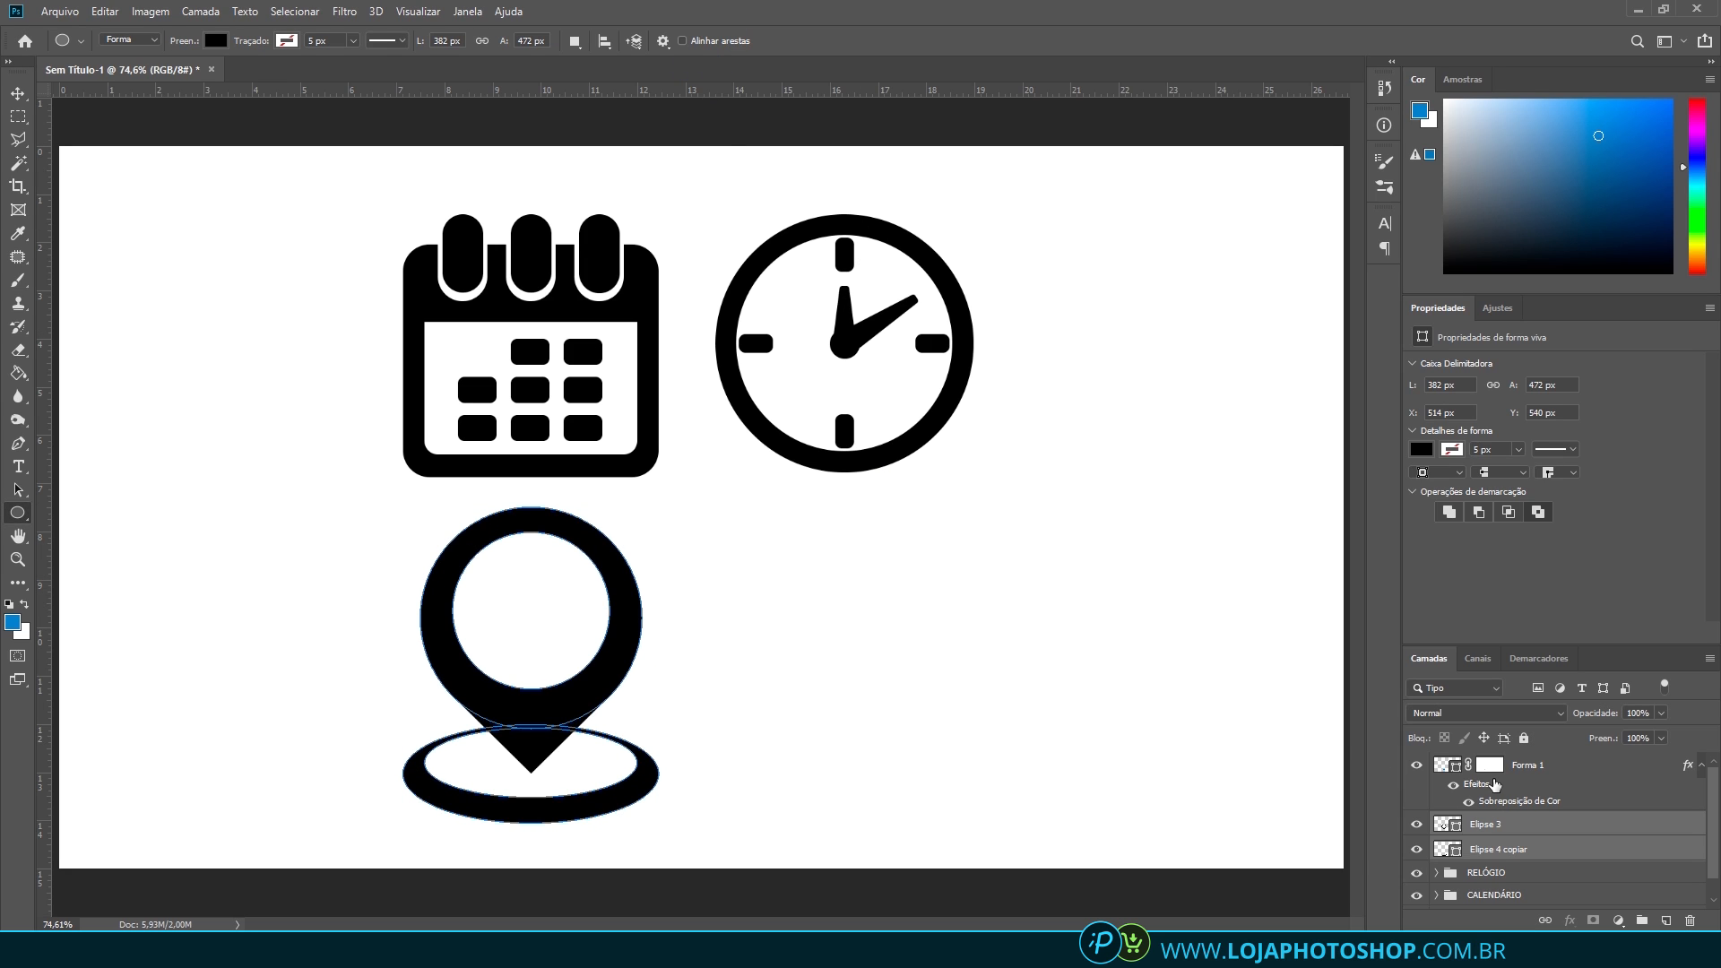
Try to narrow the pin's Forma 1 and Elipse 3 shapes together horizontally, and cancel the transform
{"action": "left_click", "coordinate": [1536, 788]}
{"action": "left_click", "coordinate": [1527, 829]}
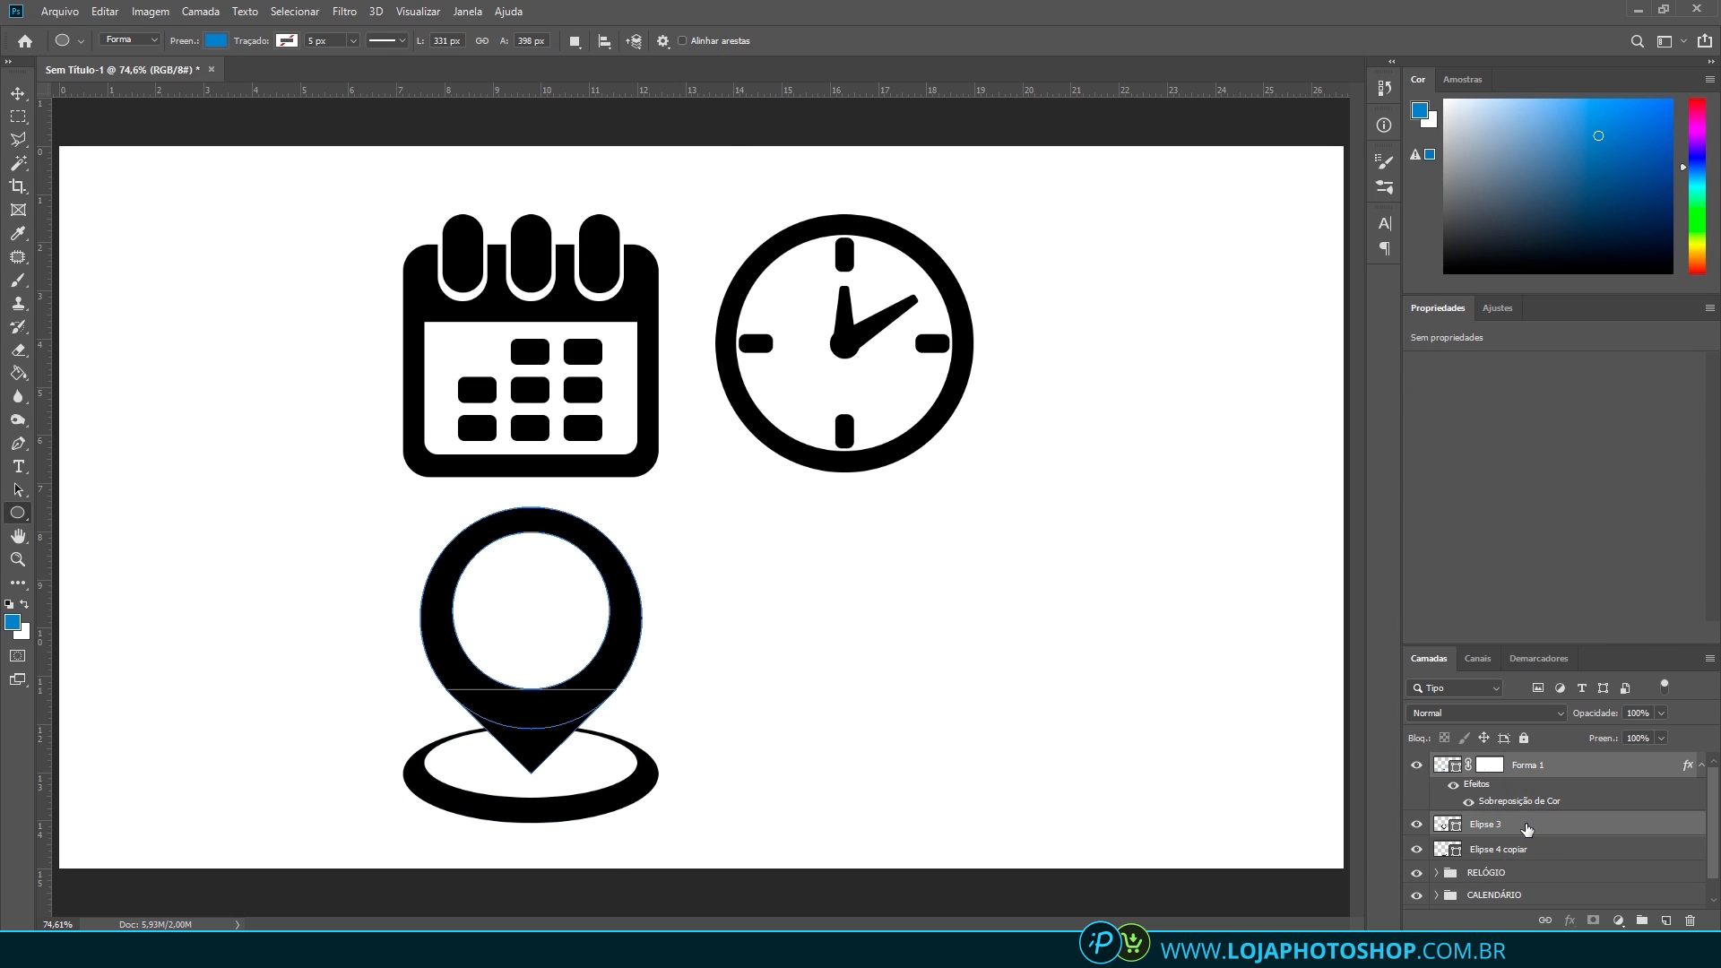
{"action": "key", "text": "ctrl+t"}
{"action": "left_click_drag", "start_coordinate": [642, 640], "coordinate": [605, 640]}
{"action": "key", "text": "ctrl+z"}
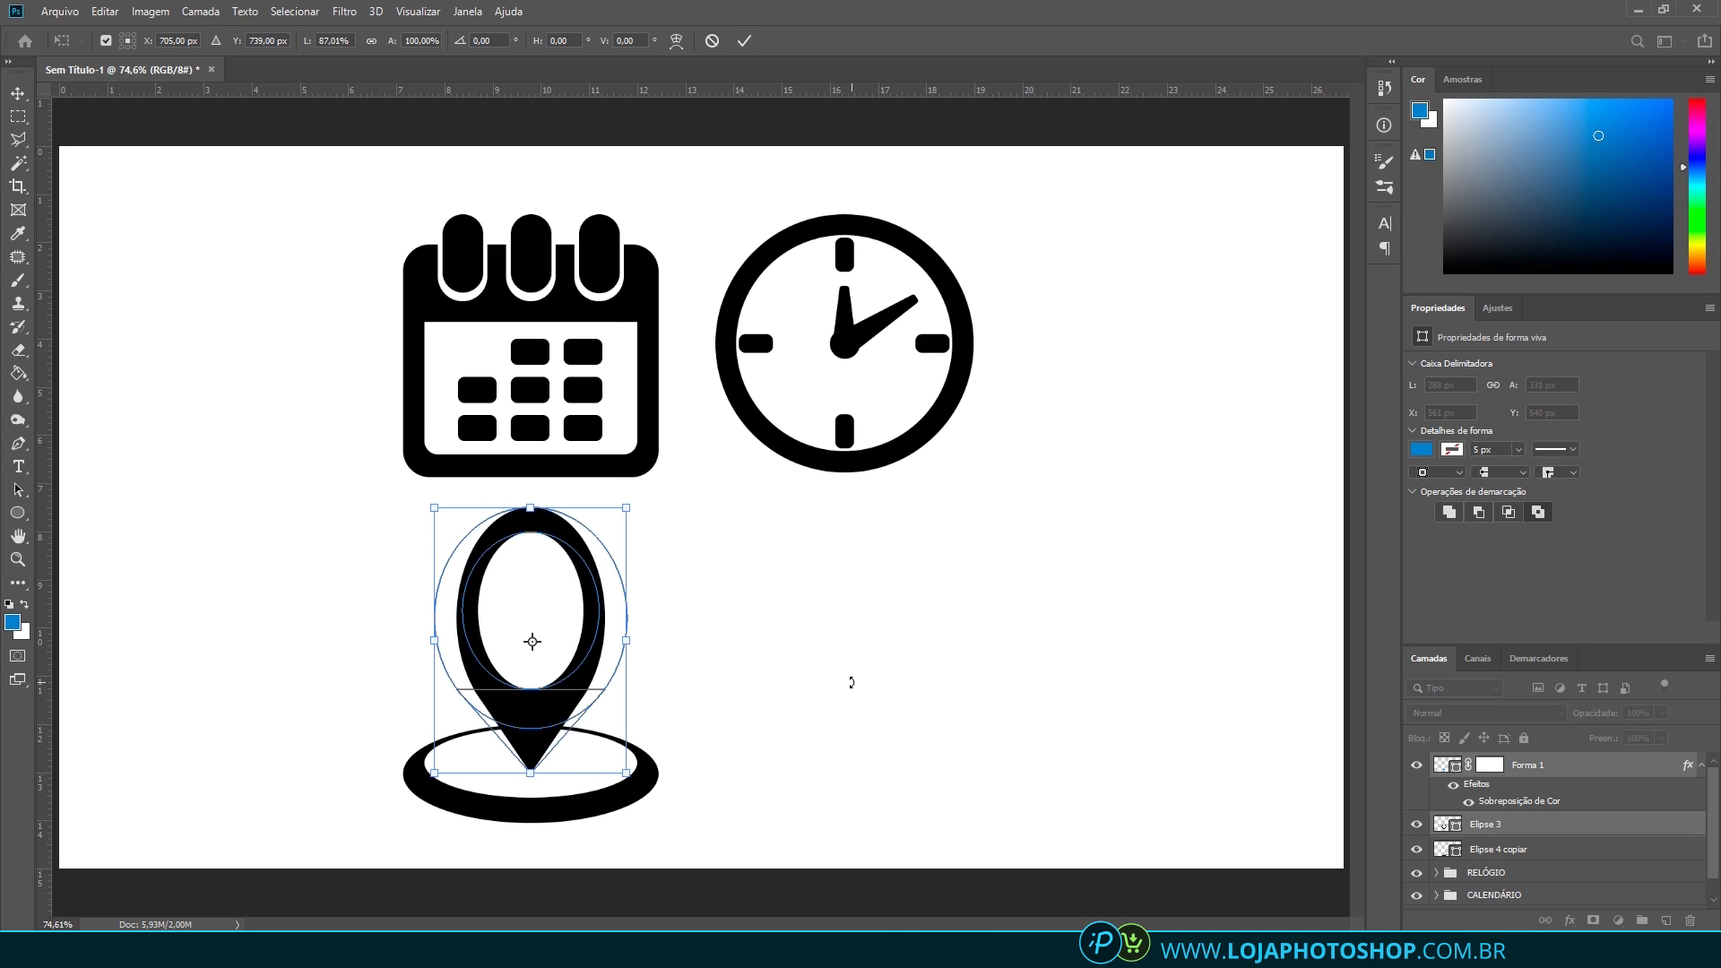
{"action": "key", "text": "ctrl+z"}
{"action": "key", "text": "u"}
{"action": "key", "text": "Escape"}
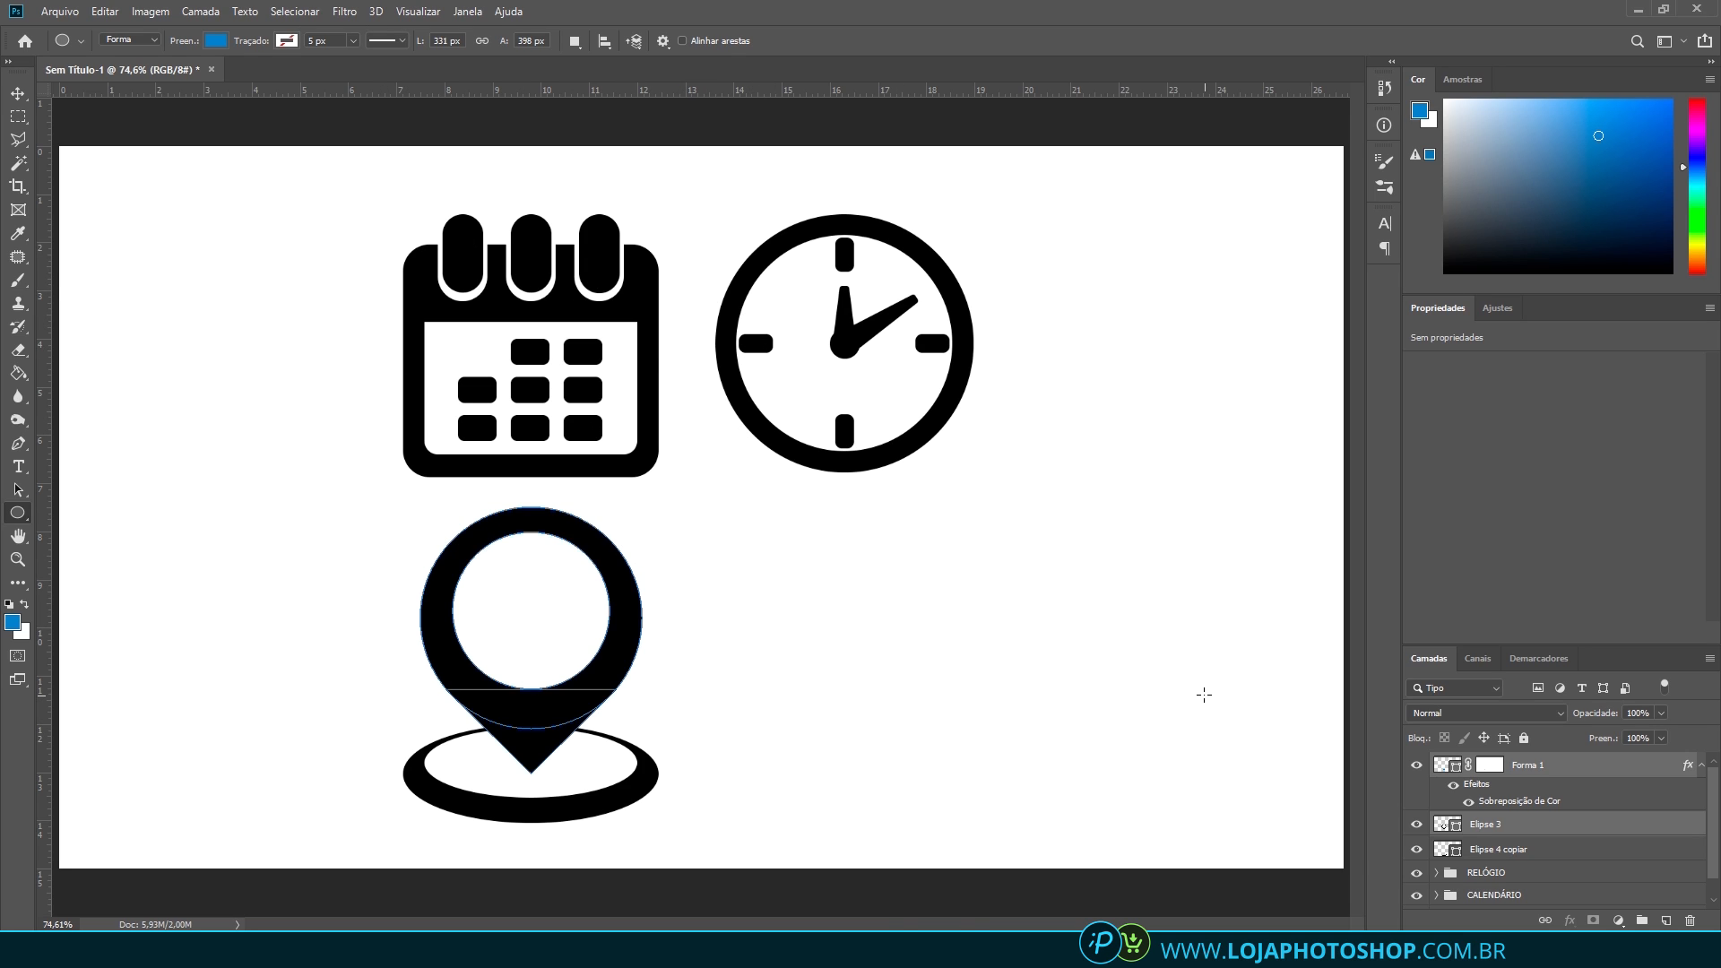
{"action": "left_click", "coordinate": [1572, 773]}
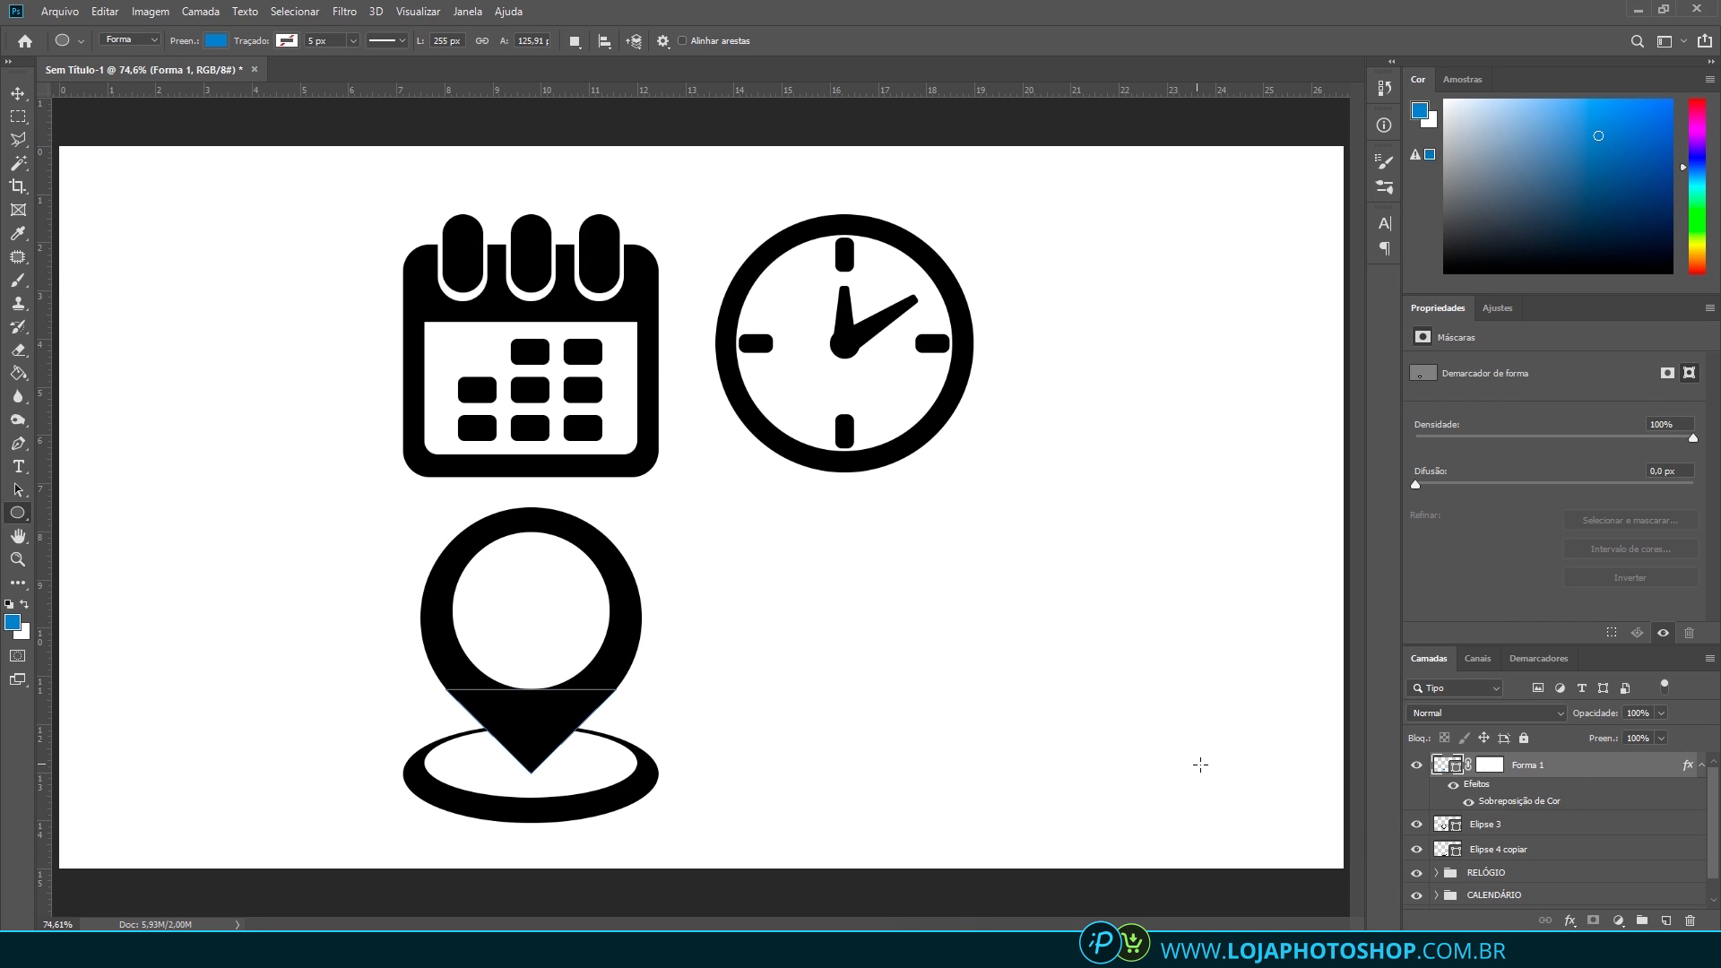
{"action": "left_click", "coordinate": [1515, 824]}
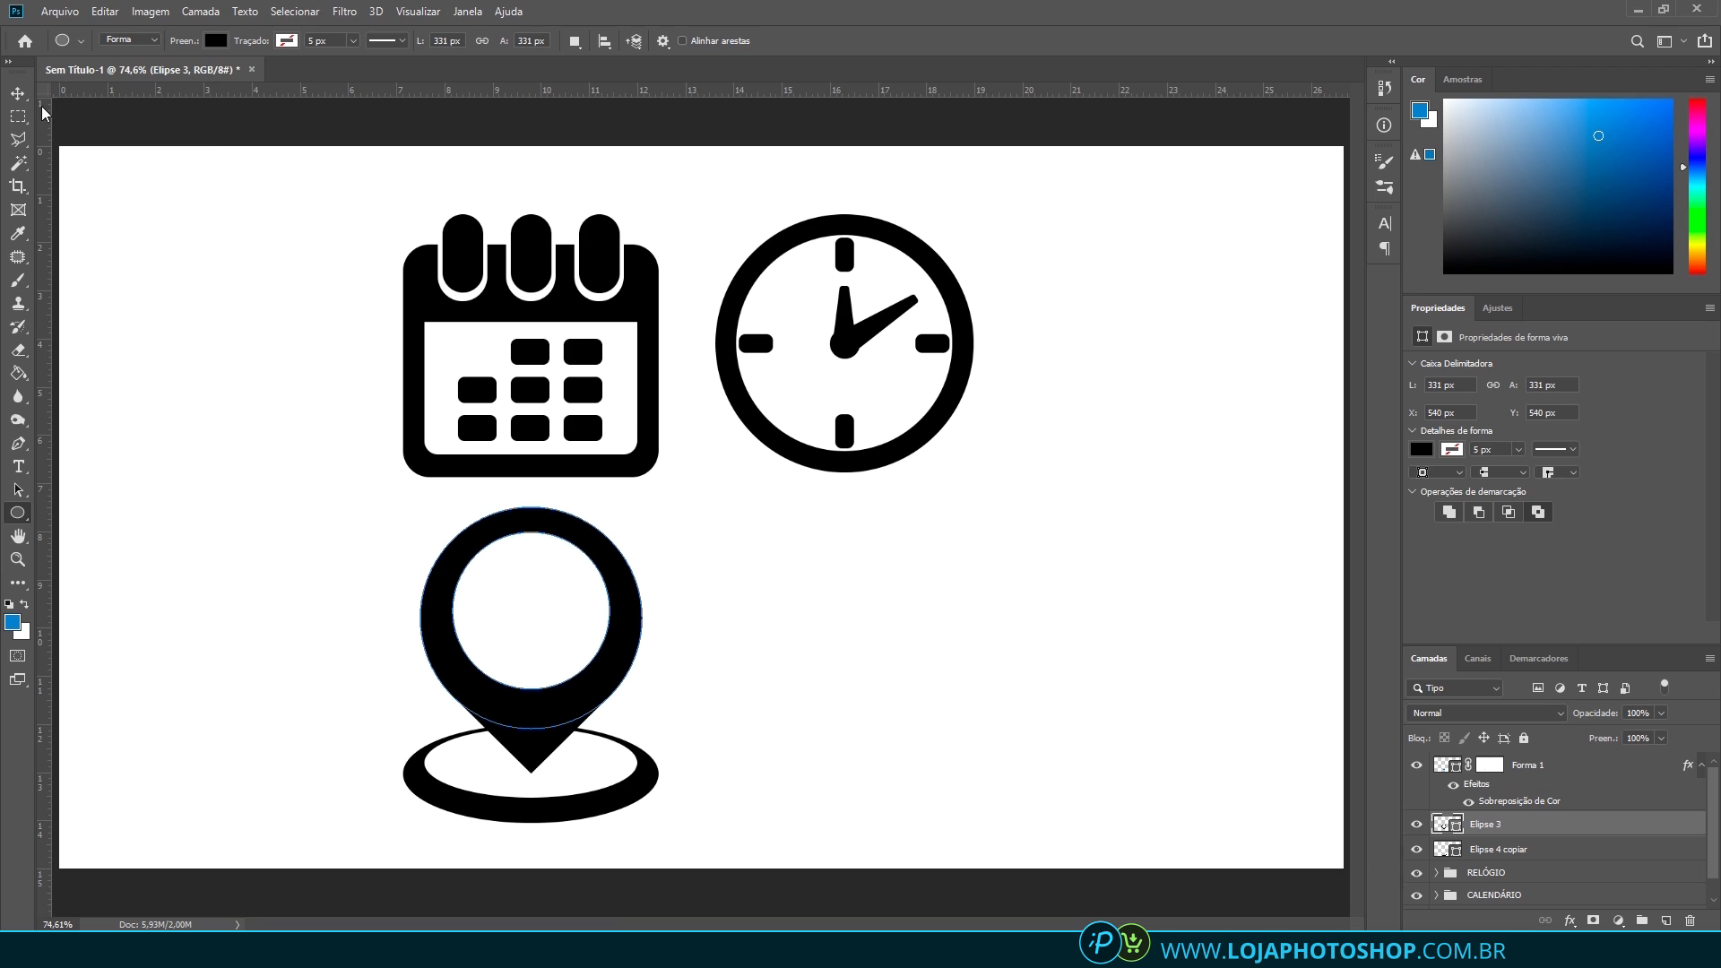
{"action": "left_click", "coordinate": [11, 112]}
Scale the calendar's middle ring down proportionally to about 85% around its centre
{"action": "left_click", "coordinate": [17, 92]}
{"action": "key", "text": "ctrl+minus"}
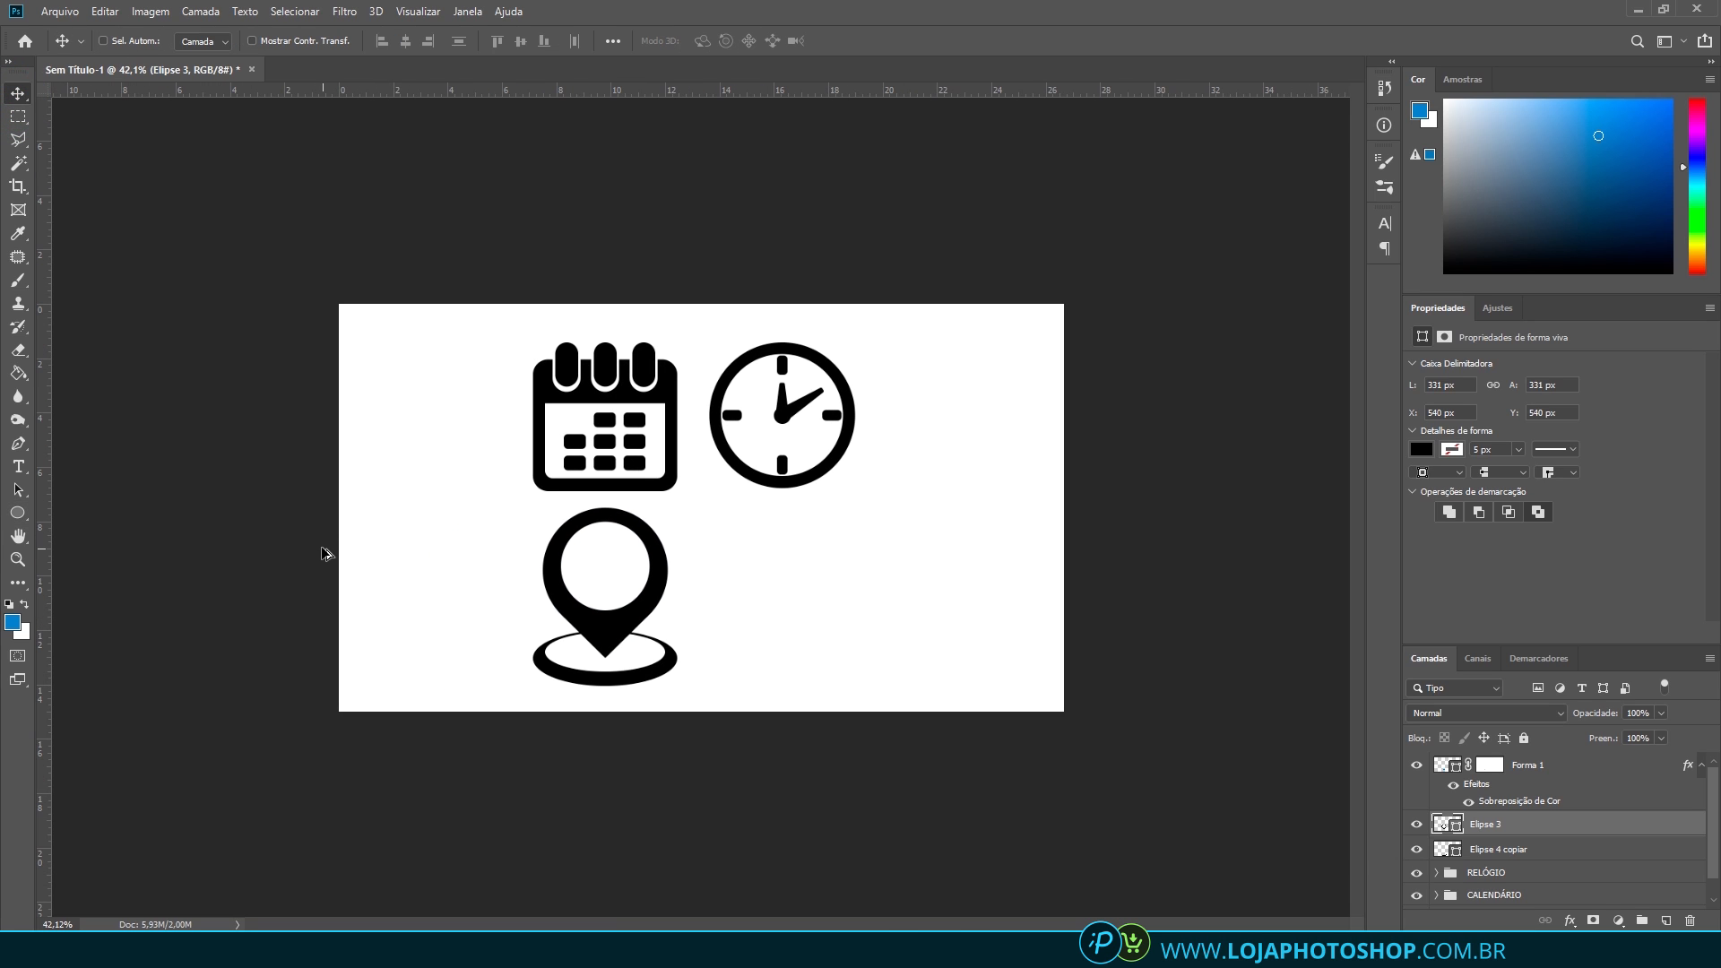
{"action": "key", "text": "ctrl+0"}
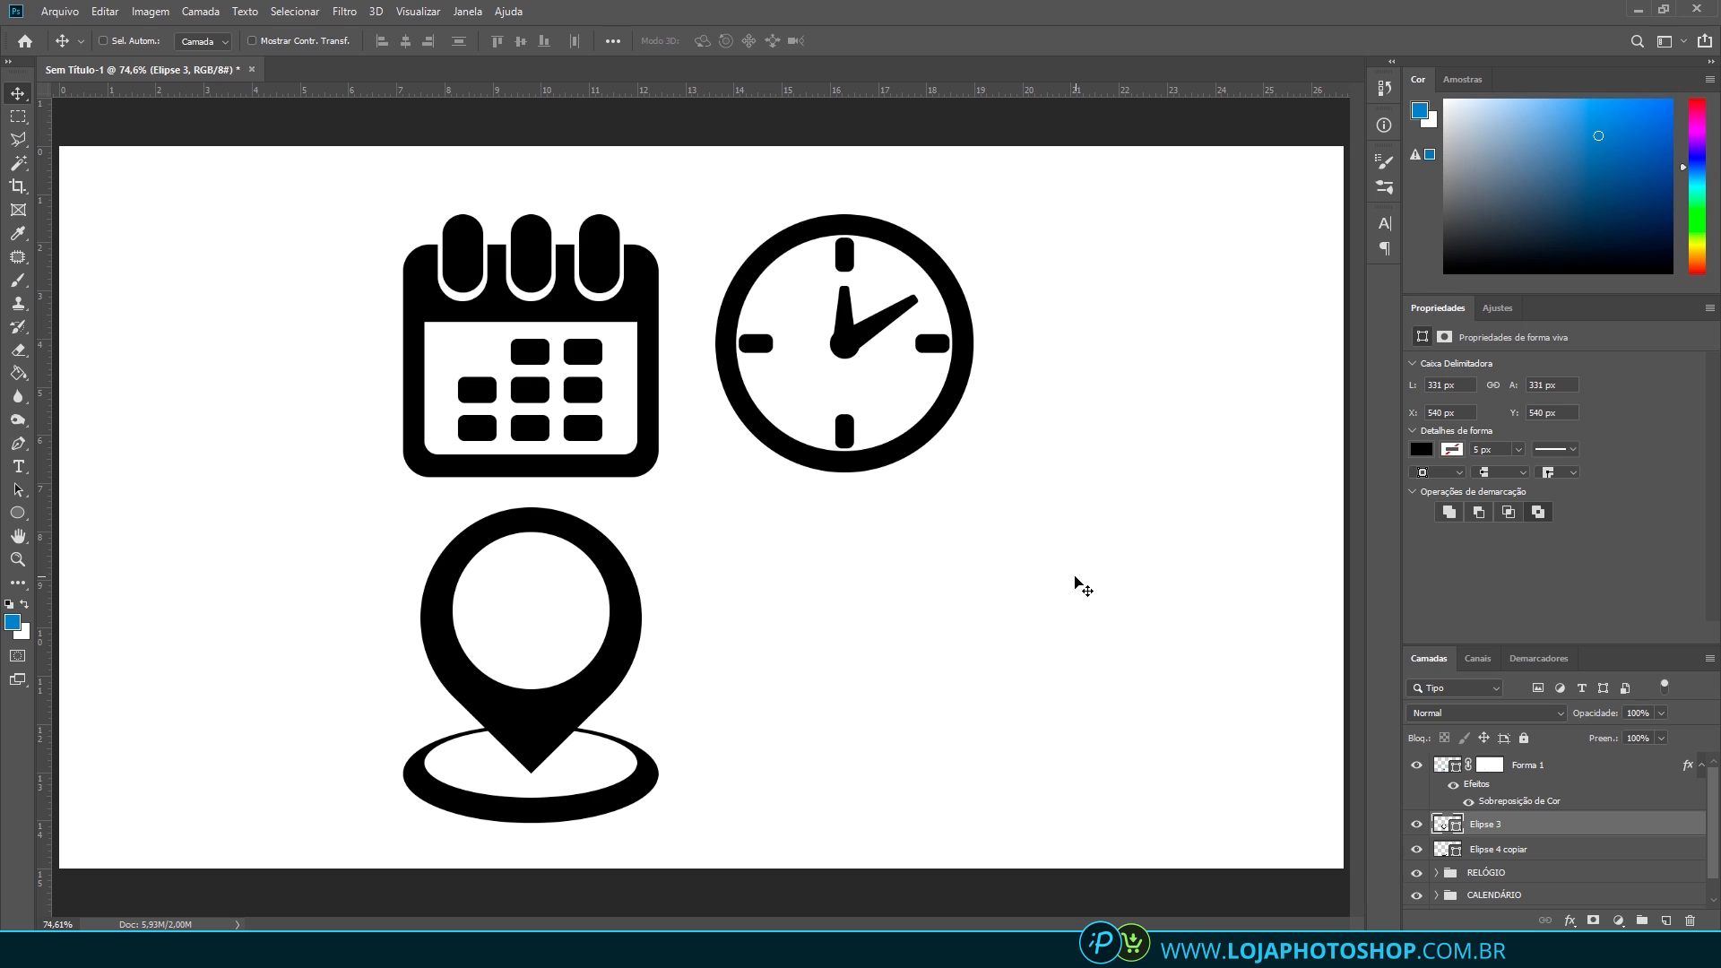
{"action": "scroll", "coordinate": [574, 237], "scroll_direction": "up", "scroll_amount": 2}
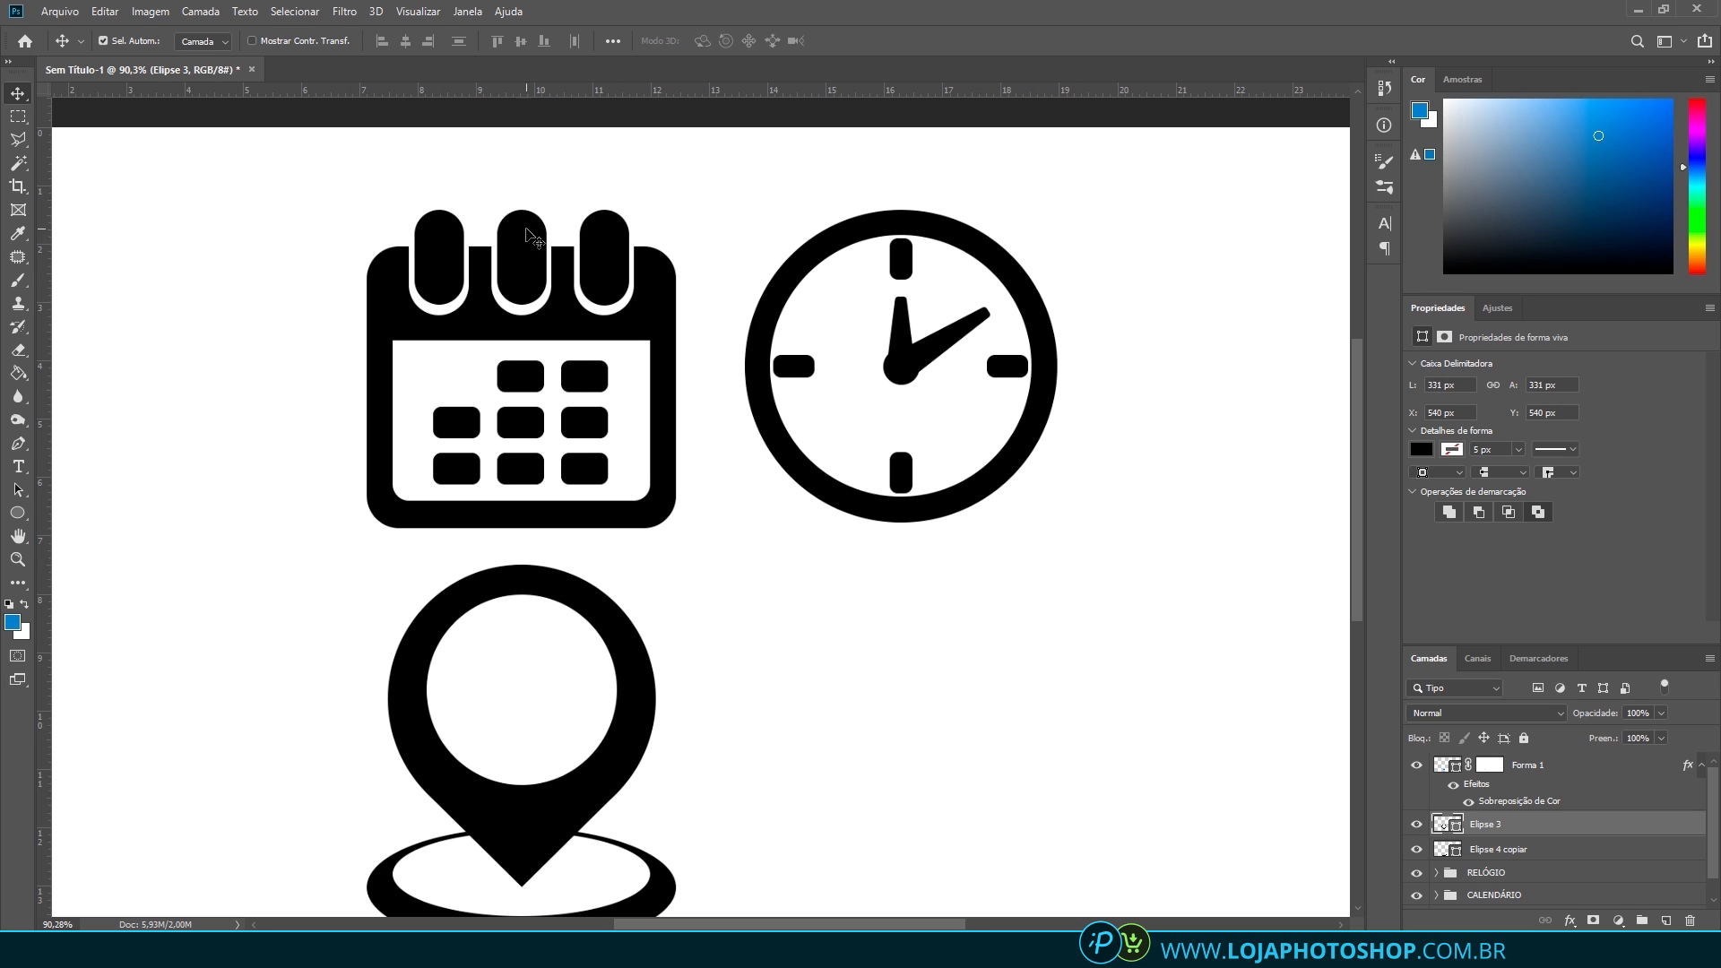
{"action": "left_click", "coordinate": [513, 234], "text": "ctrl"}
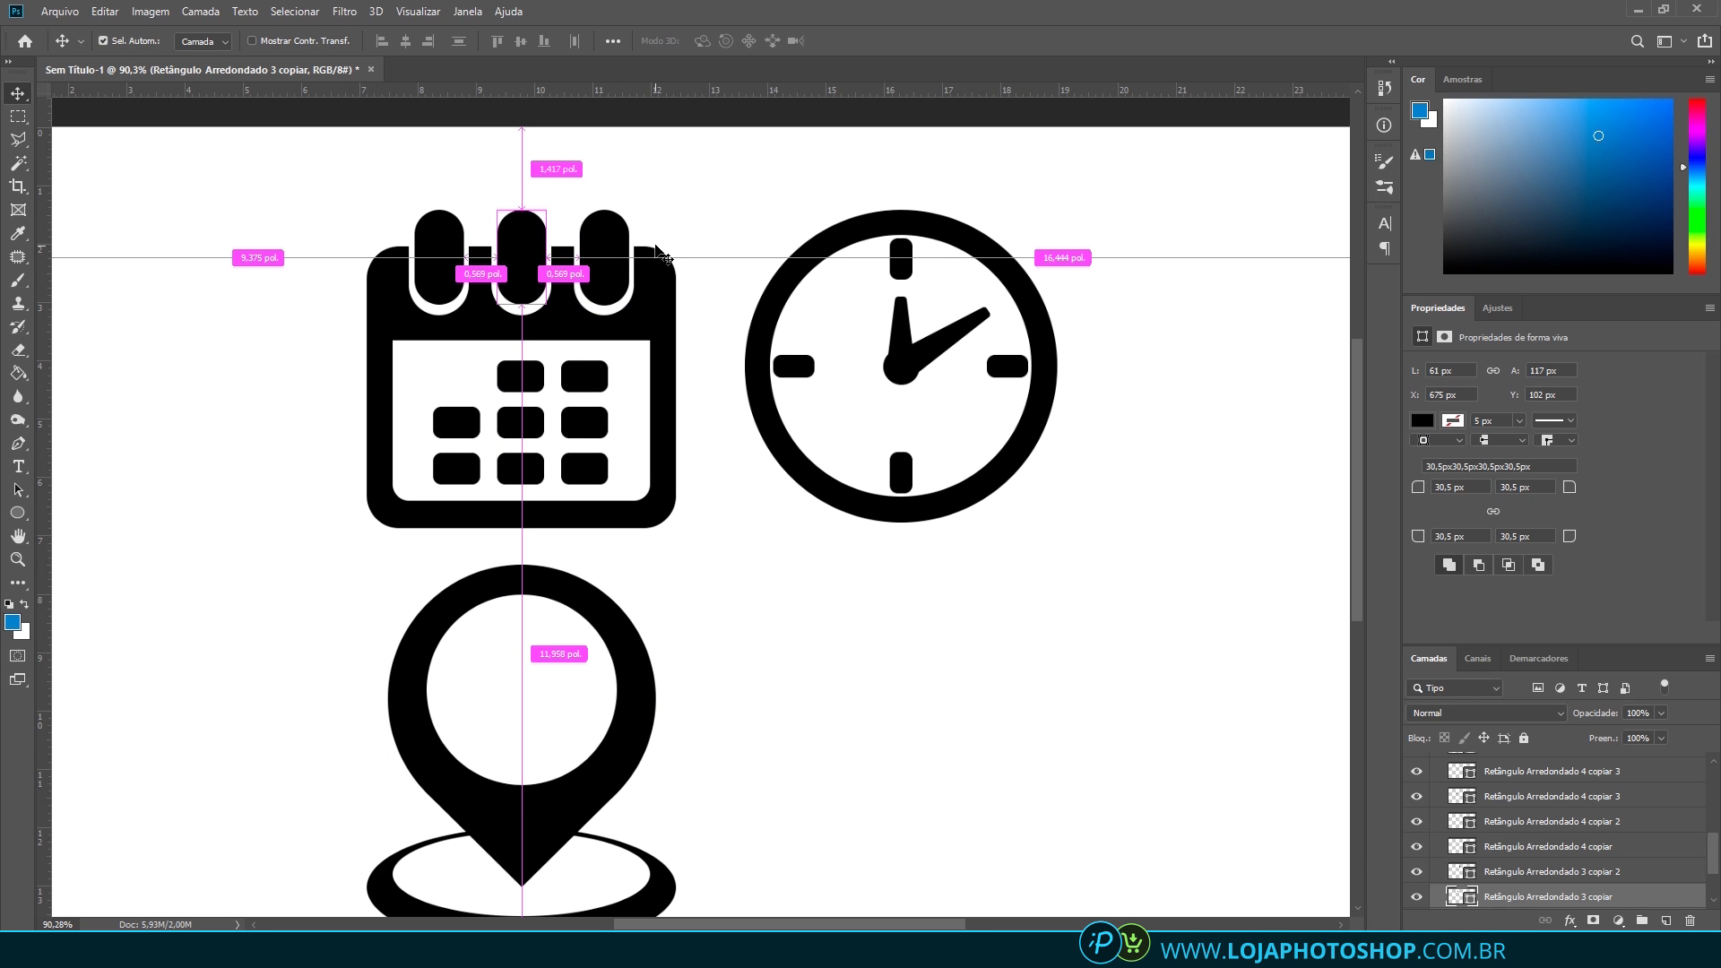
{"action": "key", "text": "ctrl+t"}
{"action": "scroll", "coordinate": [516, 213], "scroll_direction": "up", "scroll_amount": 3}
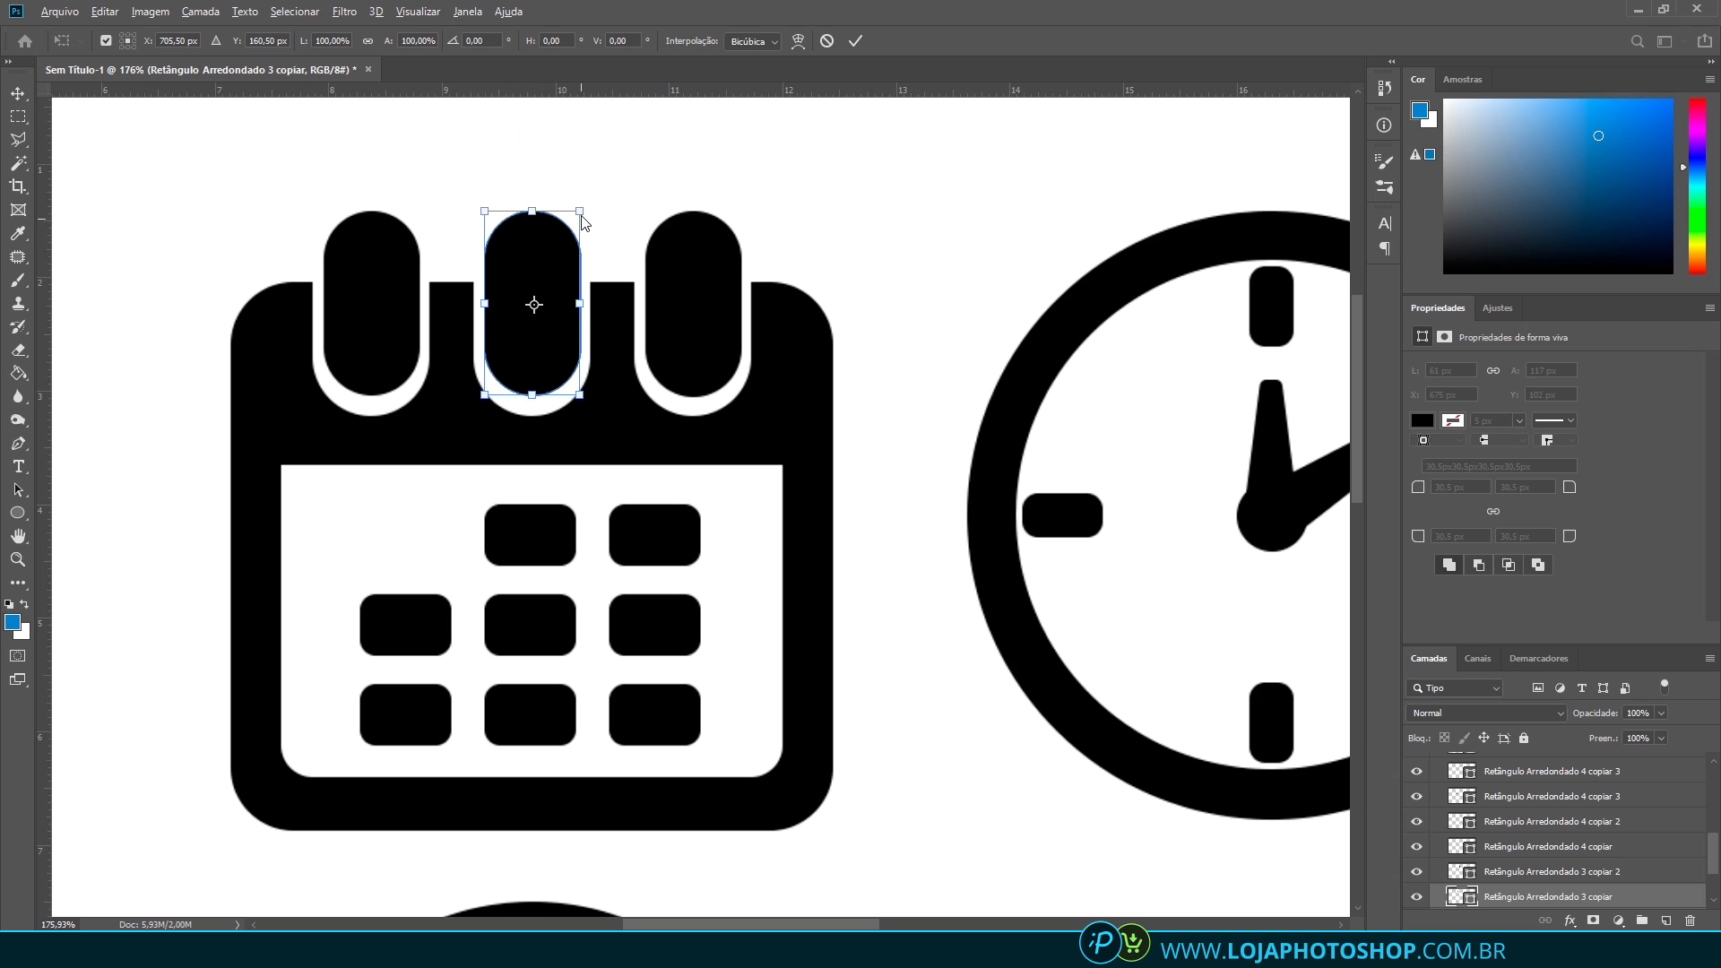
{"action": "left_click_drag", "start_coordinate": [581, 211], "coordinate": [571, 227]}
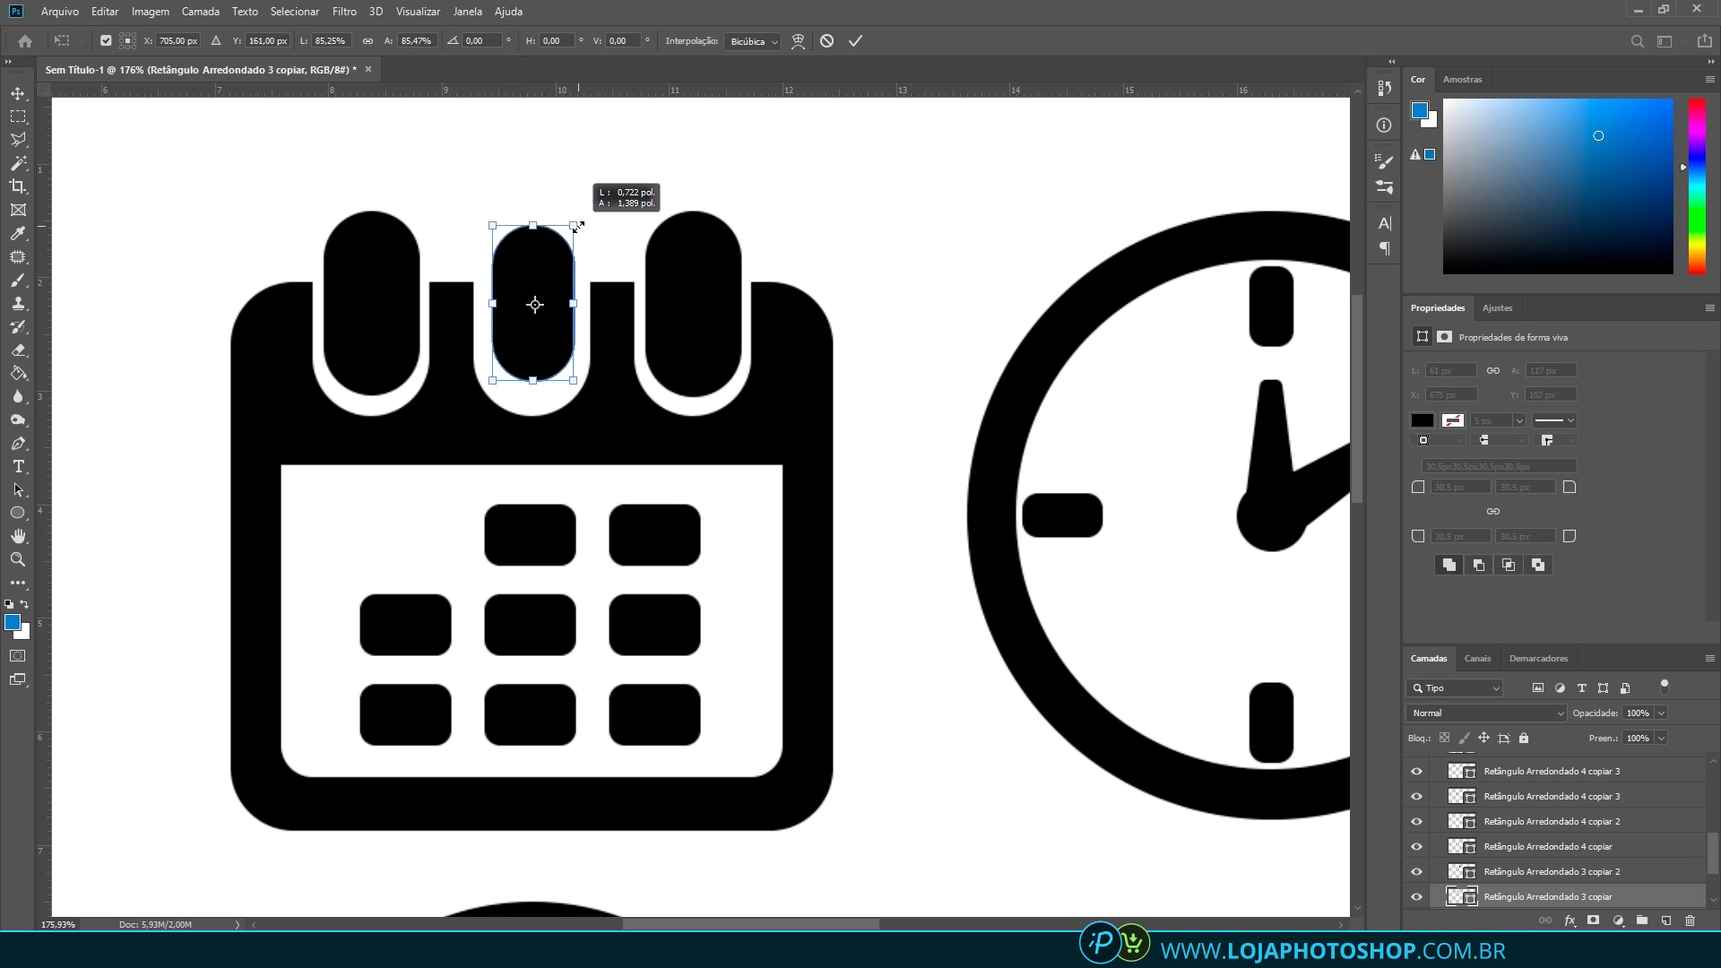
{"action": "key", "text": "Return"}
Scale the calendar's right ring down around its centre to about 49 by 95 px
{"action": "left_click", "coordinate": [676, 242], "text": "ctrl"}
{"action": "key", "text": "ctrl+t"}
{"action": "key", "text": "ctrl+shift+t"}
{"action": "key", "text": "Return"}
Place horizontal guides at the top and bottom of the middle ring to match the right ring's height against them
{"action": "left_click_drag", "start_coordinate": [728, 90], "coordinate": [791, 515]}
{"action": "scroll", "coordinate": [768, 235], "scroll_direction": "up", "scroll_amount": 5}
{"action": "scroll", "coordinate": [769, 242], "scroll_direction": "down", "scroll_amount": 4}
{"action": "scroll", "coordinate": [767, 535], "scroll_direction": "up", "scroll_amount": 6}
{"action": "scroll", "coordinate": [627, 485], "scroll_direction": "down", "scroll_amount": 5}
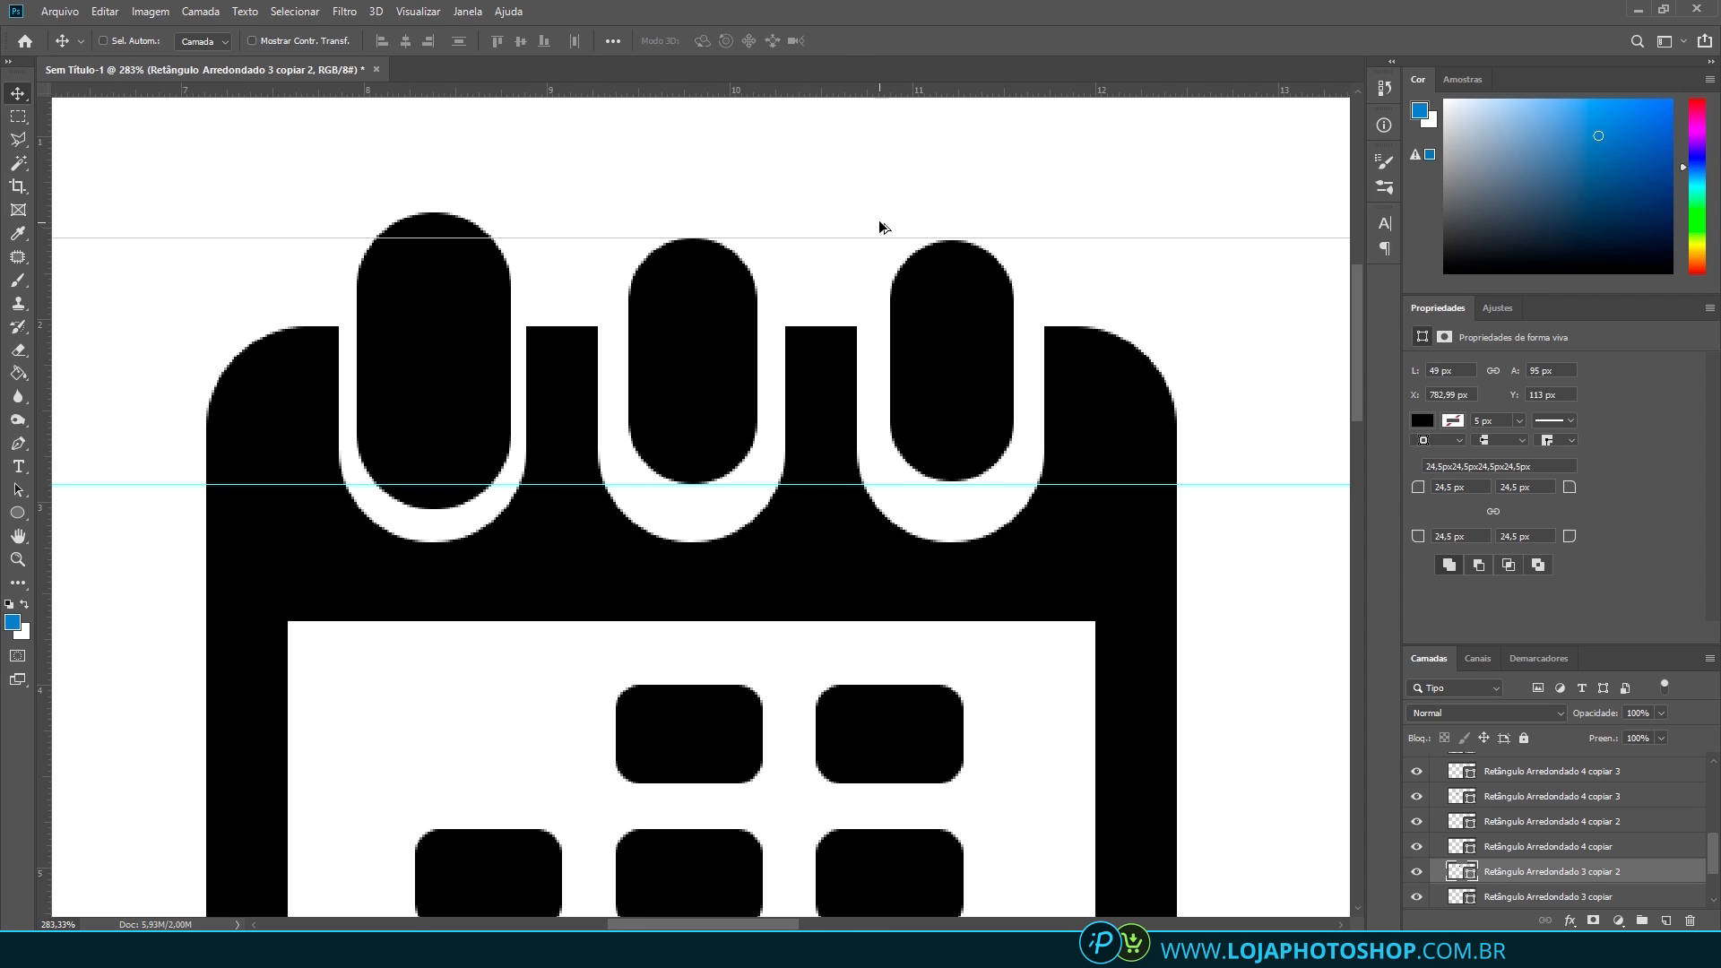
{"action": "scroll", "coordinate": [992, 296], "scroll_direction": "up", "scroll_amount": 2}
{"action": "key", "text": "ctrl+t"}
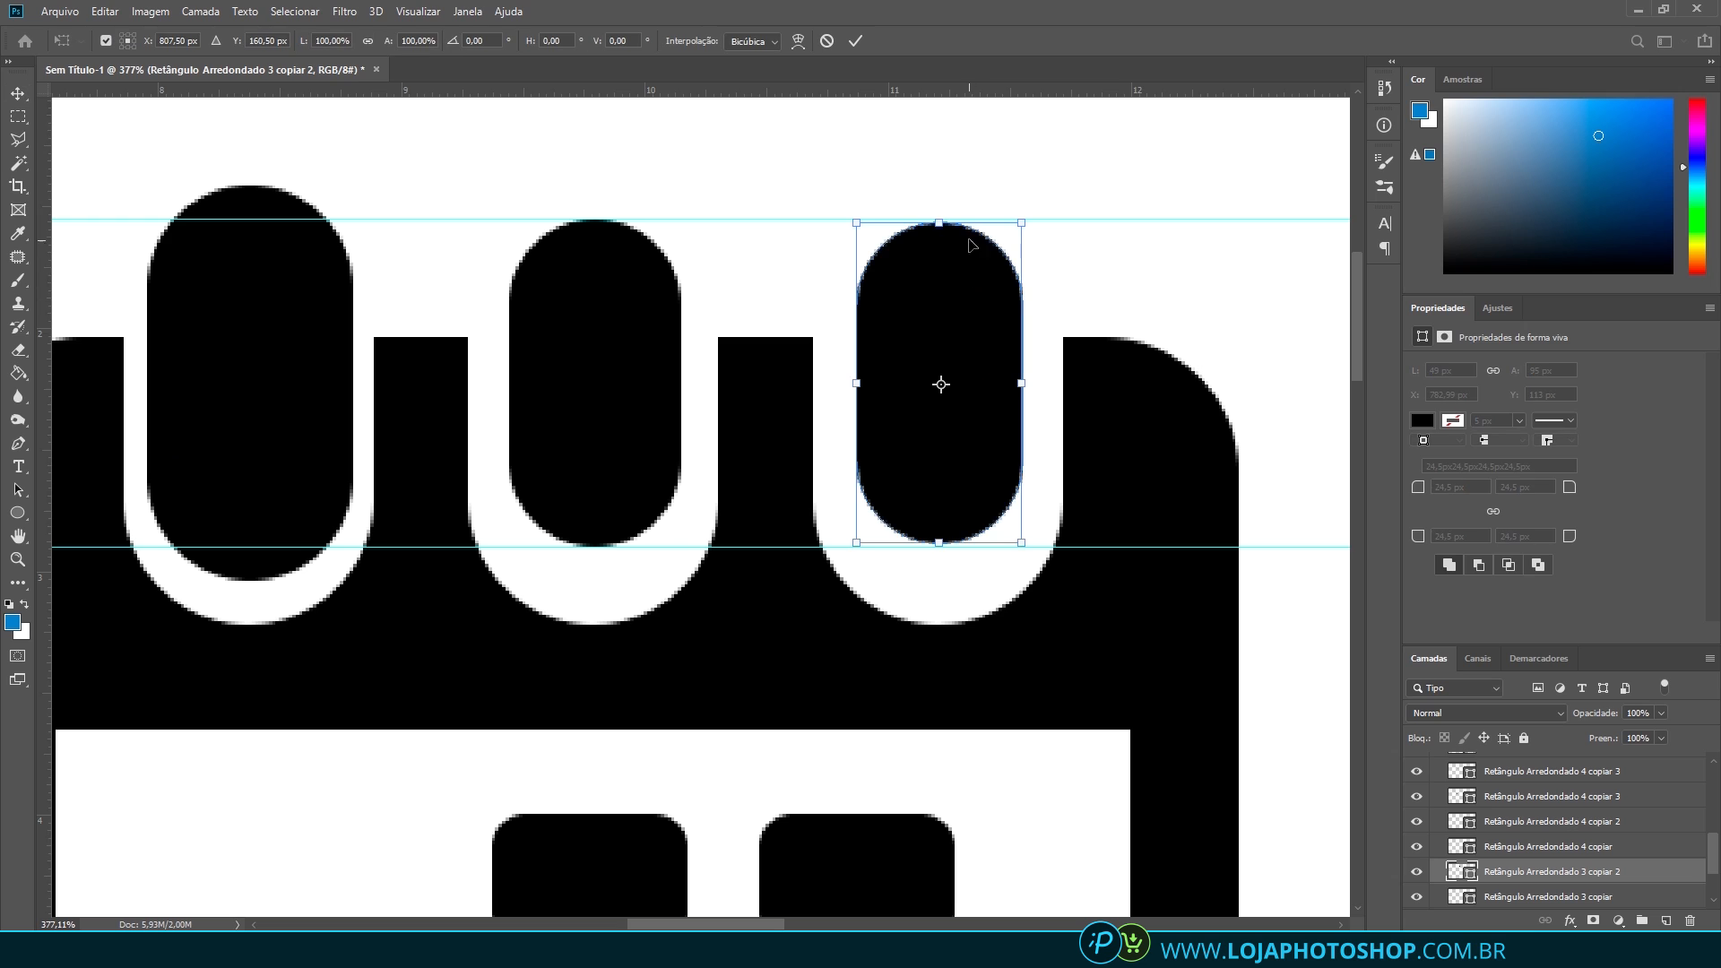
{"action": "key", "text": "Return"}
Scale the calendar's left ring down to about 50 by 97 px between the guides, and hide the guides
{"action": "left_click", "coordinate": [332, 206]}
{"action": "key", "text": "ctrl+t"}
{"action": "left_click_drag", "start_coordinate": [356, 175], "coordinate": [339, 219]}
{"action": "key", "text": "Return"}
{"action": "scroll", "coordinate": [703, 296], "scroll_direction": "down", "scroll_amount": 7}
{"action": "key", "text": "ctrl+semicolon"}
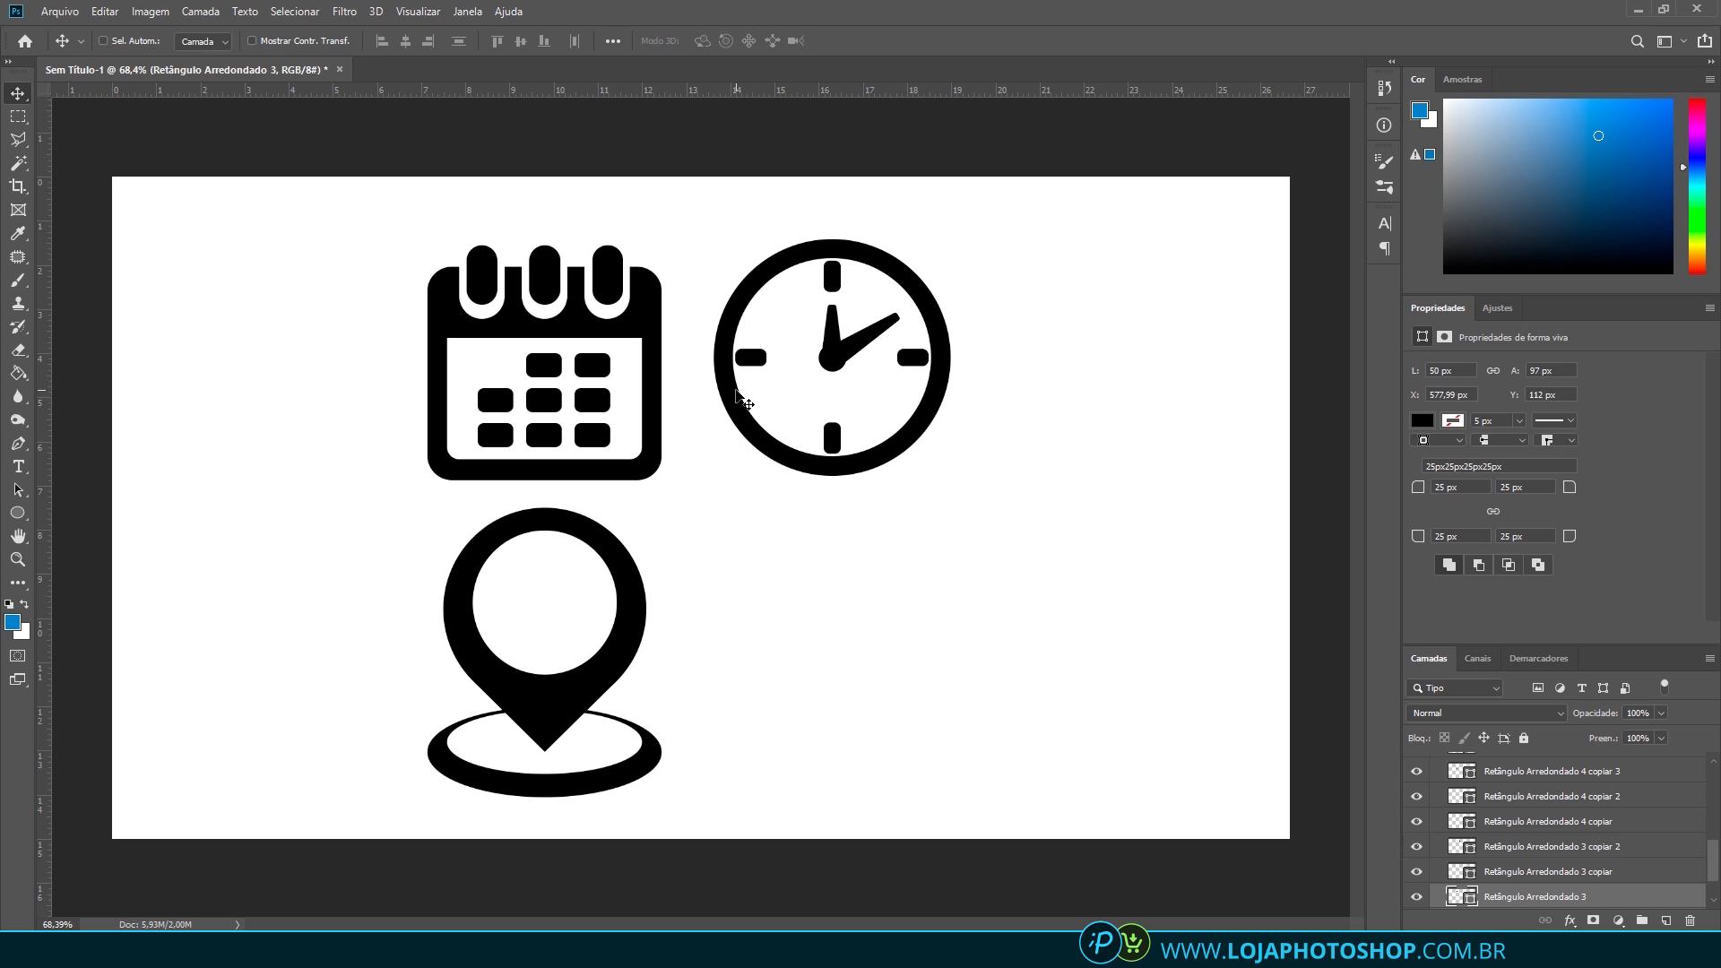
Flatten the elliptical base ring under the location pin to about 382 by 109 px
{"action": "left_click", "coordinate": [544, 762], "text": "ctrl"}
{"action": "key", "text": "ctrl+t"}
{"action": "left_click_drag", "start_coordinate": [545, 710], "coordinate": [544, 729]}
{"action": "key", "text": "Return"}
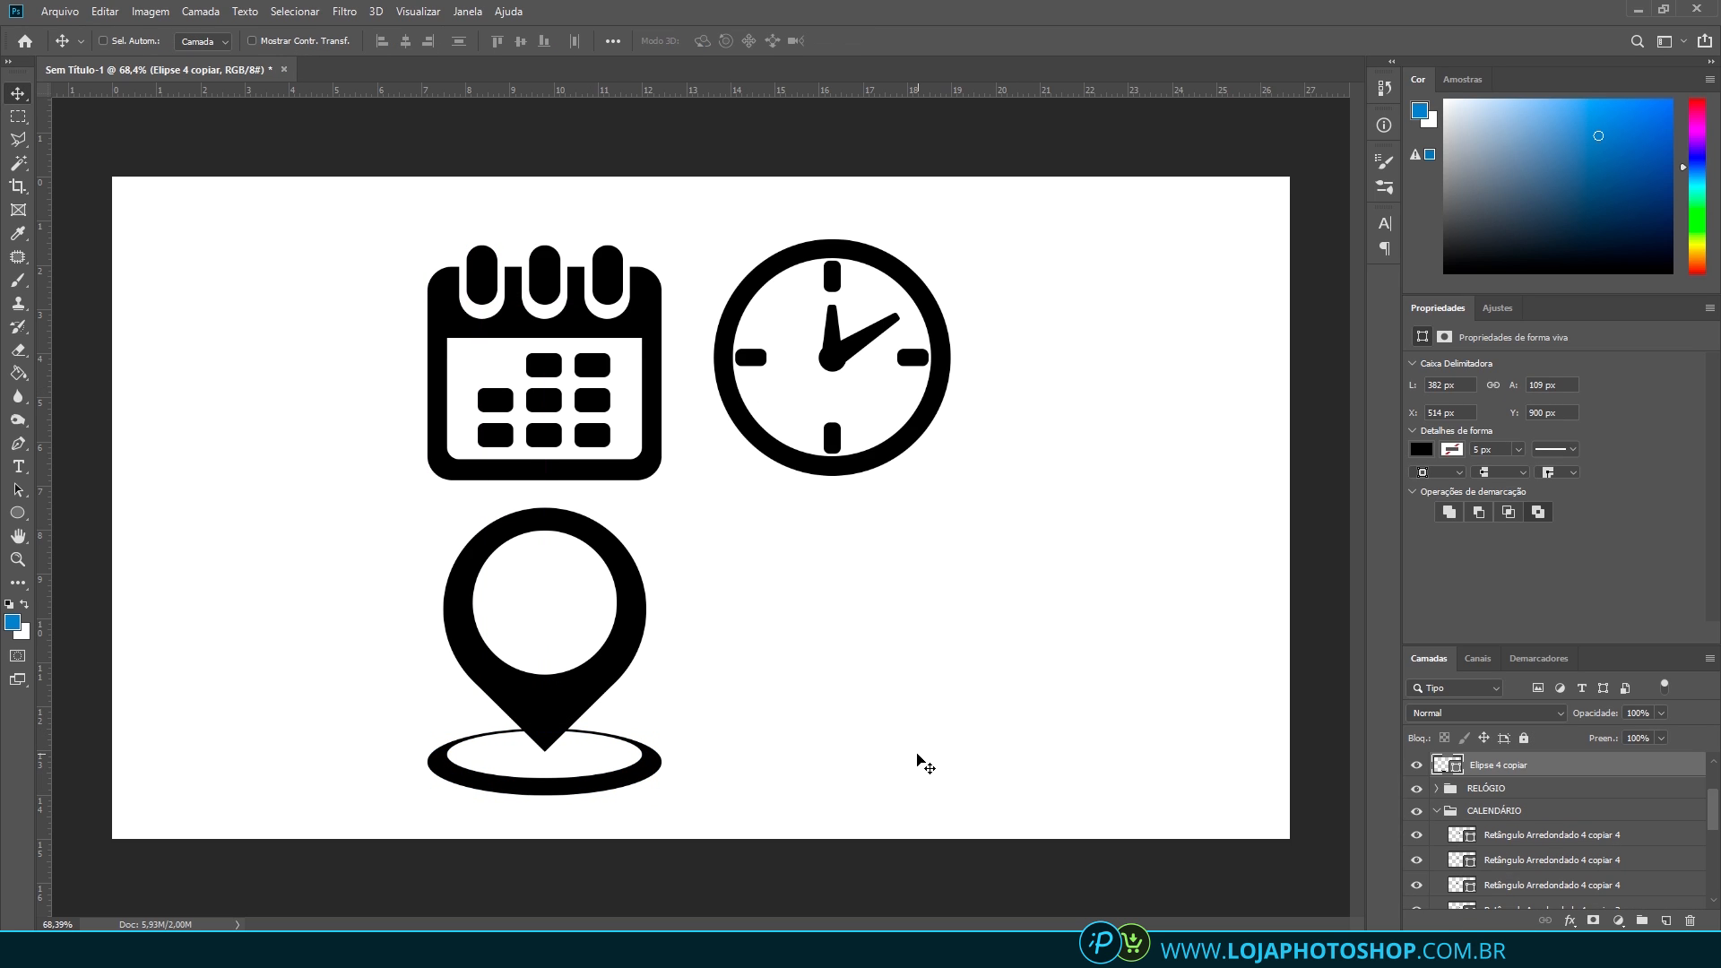
Choose the Rounded Rectangle tool and set its corner radius to 25 px
{"action": "scroll", "coordinate": [926, 764], "scroll_direction": "up", "scroll_amount": 1}
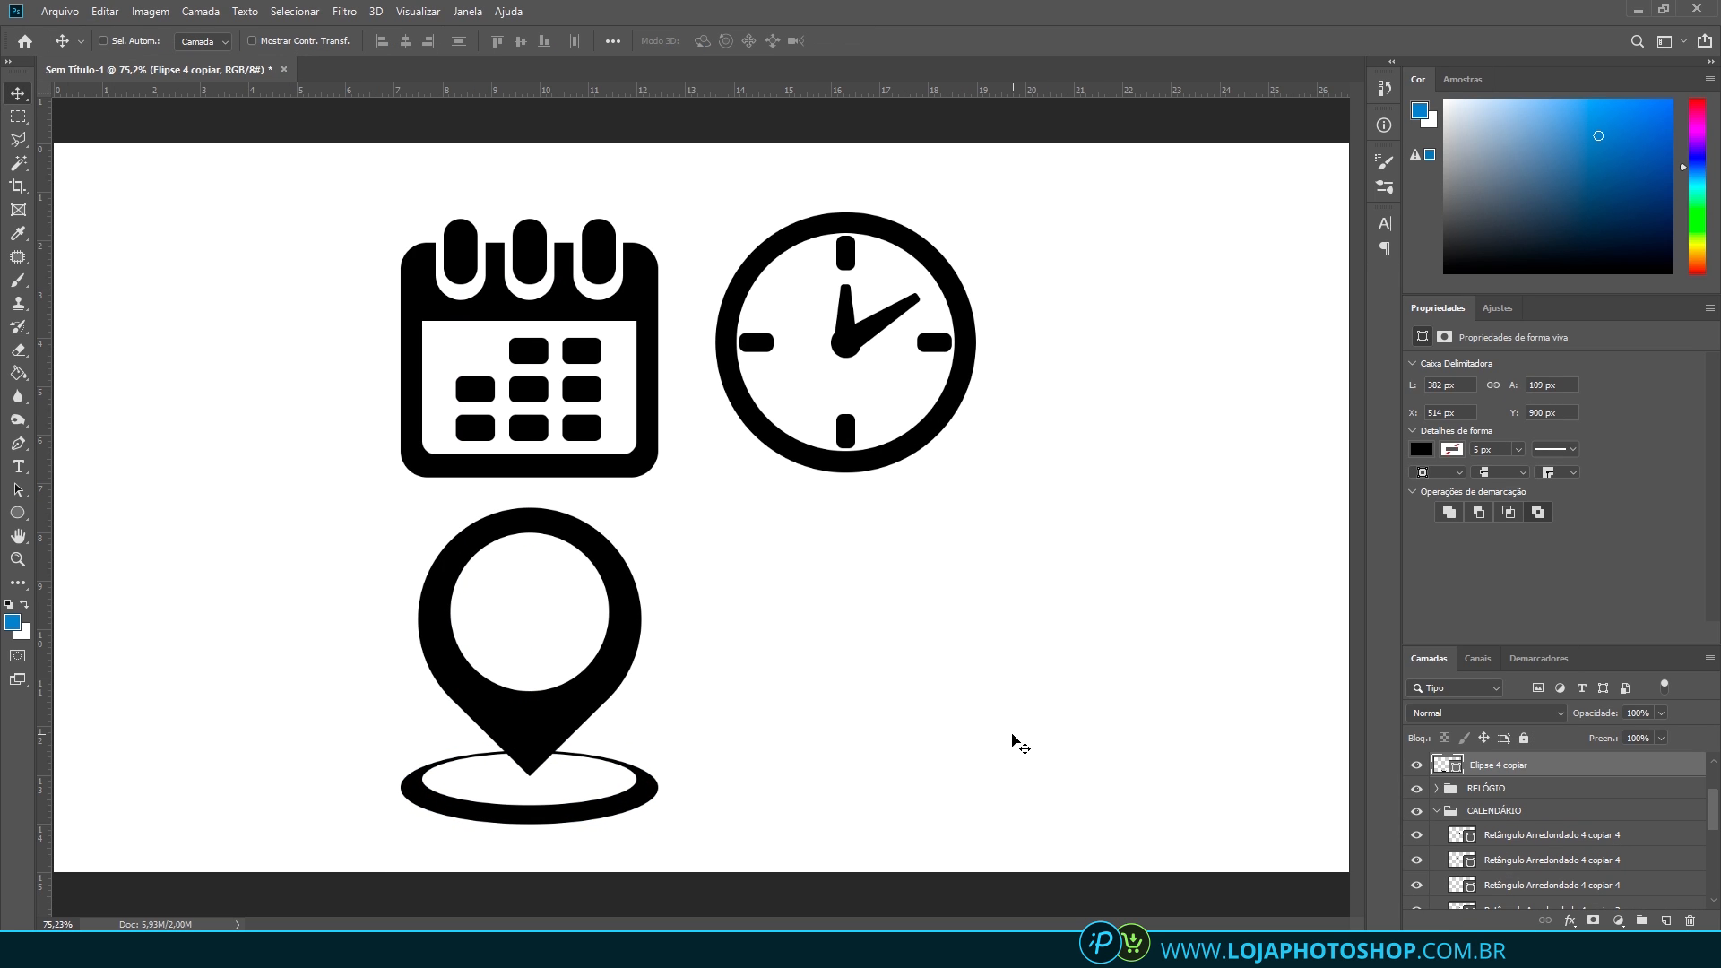
{"action": "left_click", "coordinate": [17, 518]}
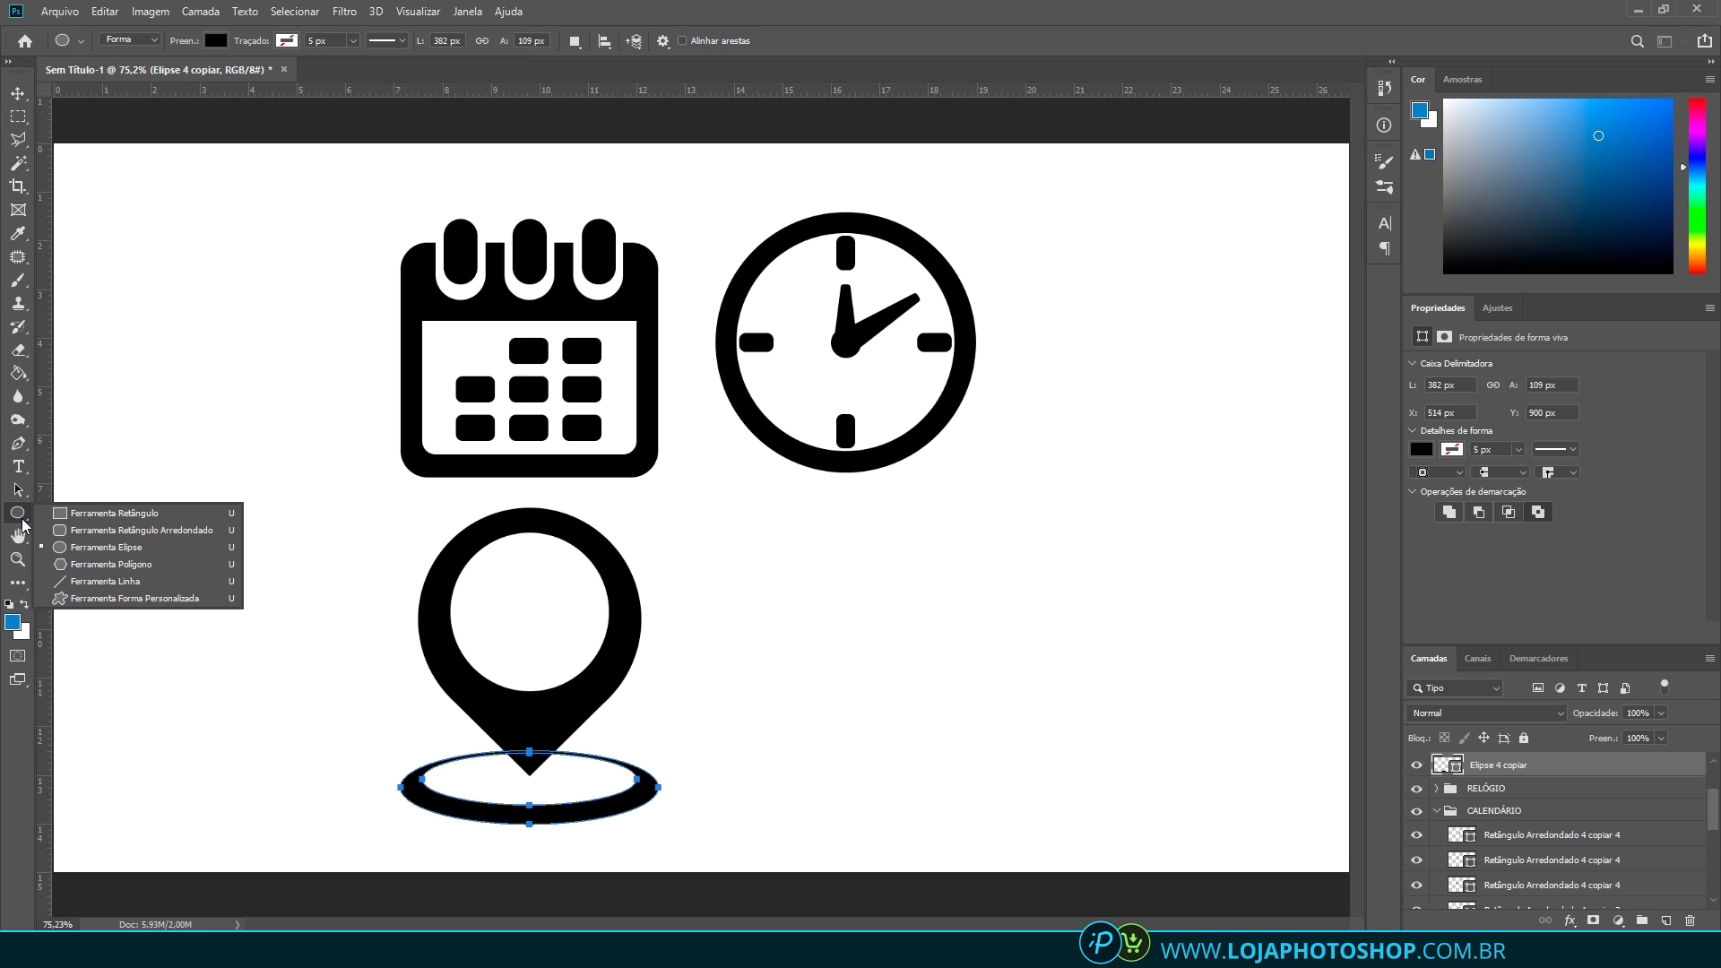
{"action": "left_click", "coordinate": [69, 531]}
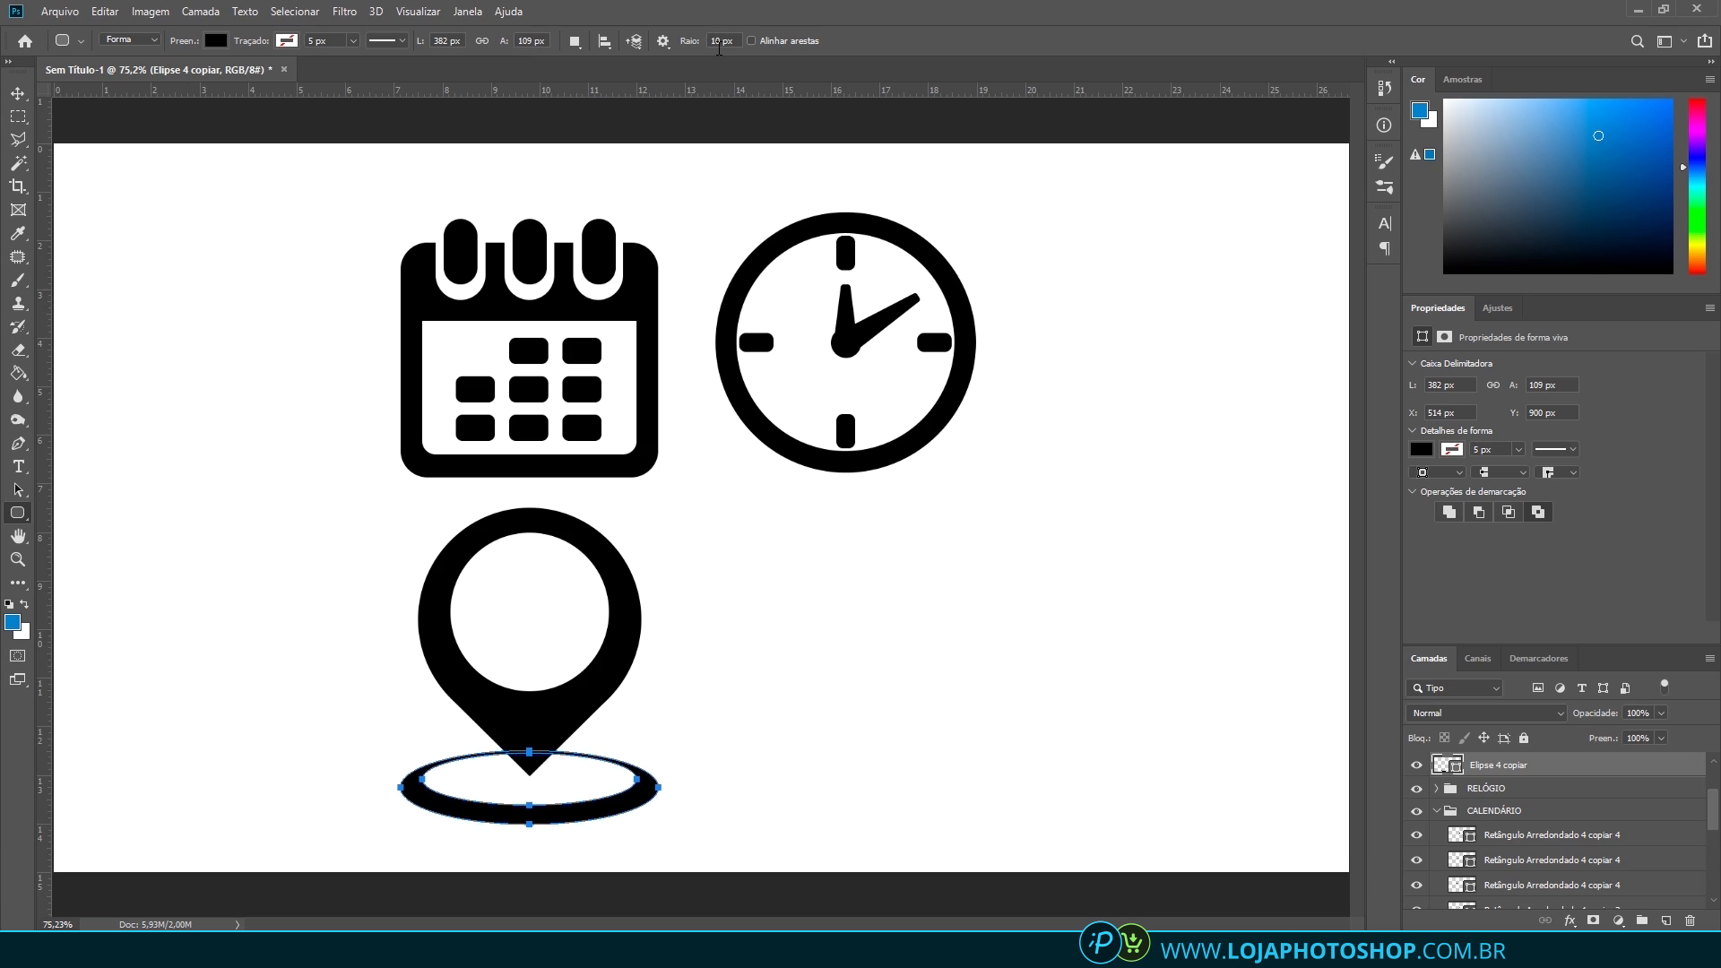
{"action": "left_click_drag", "start_coordinate": [721, 42], "coordinate": [691, 45]}
{"action": "type", "text": "1"}
{"action": "key", "text": "BackSpace"}
Collapse the CALENDÁRIO group and group the pin layers Forma 1, Elipse 3 and Elipse 4 copiar
{"action": "left_click", "coordinate": [1417, 769]}
{"action": "left_click", "coordinate": [1416, 768]}
{"action": "left_click", "coordinate": [1439, 812]}
{"action": "left_click", "coordinate": [1520, 823]}
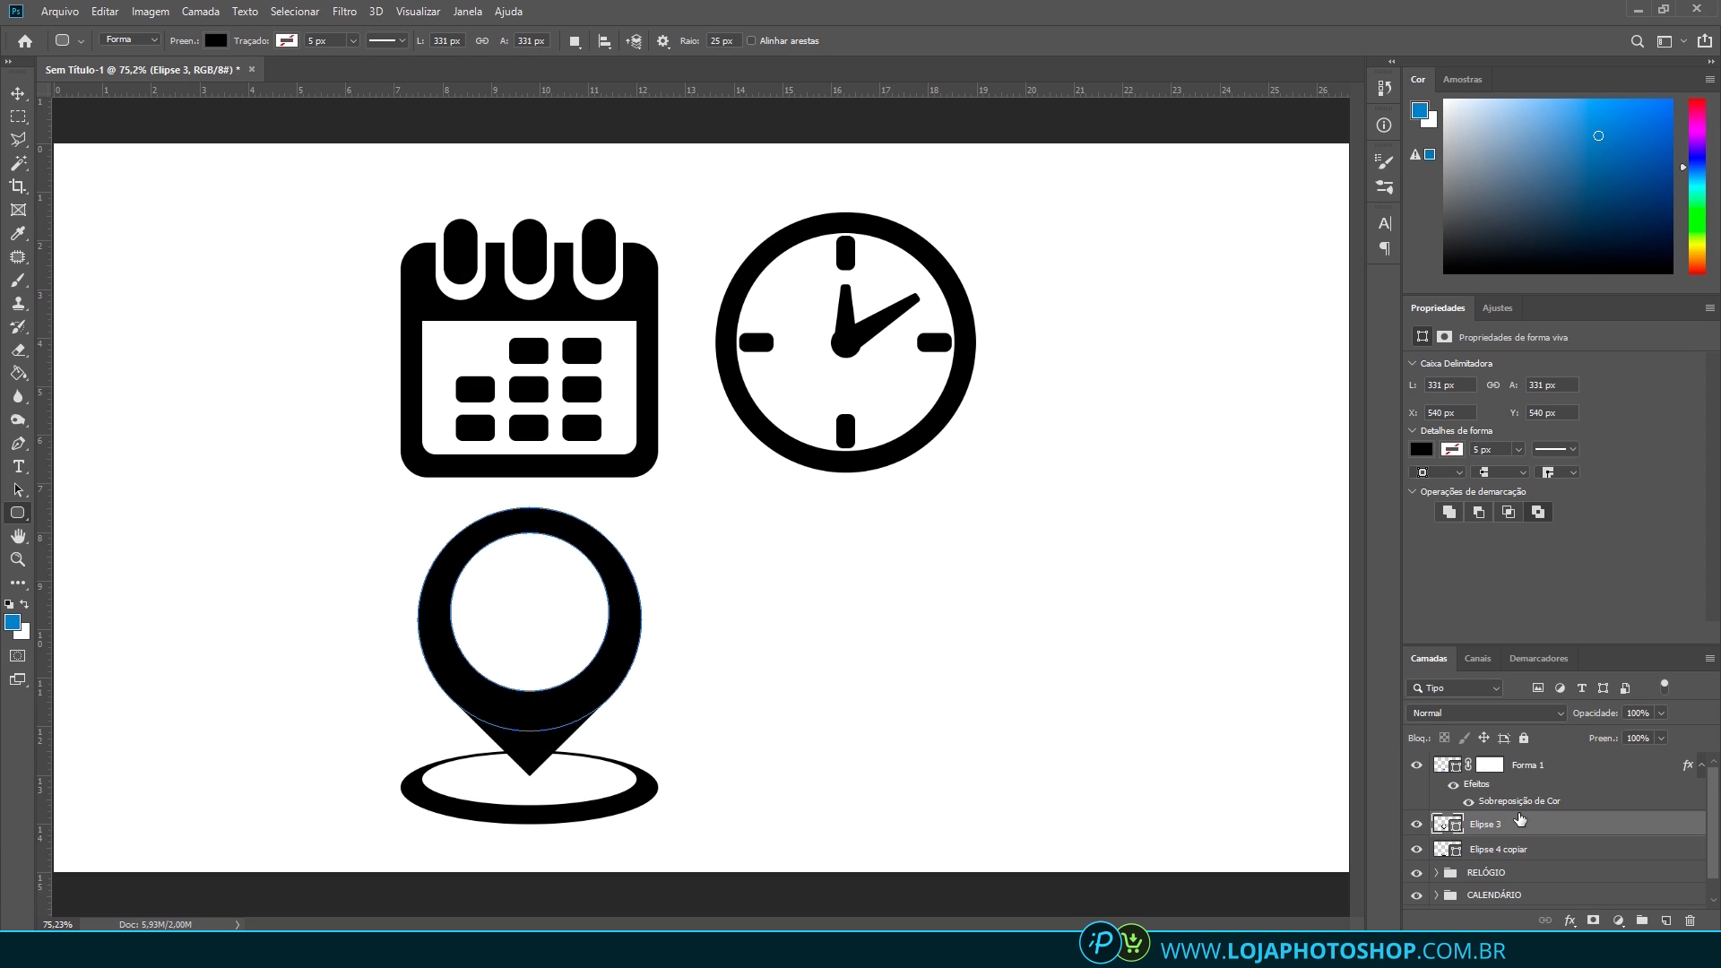
{"action": "left_click", "coordinate": [1418, 766]}
{"action": "left_click", "coordinate": [1417, 767]}
{"action": "left_click", "coordinate": [1491, 849], "text": "ctrl"}
{"action": "left_click", "coordinate": [1513, 768], "text": "ctrl"}
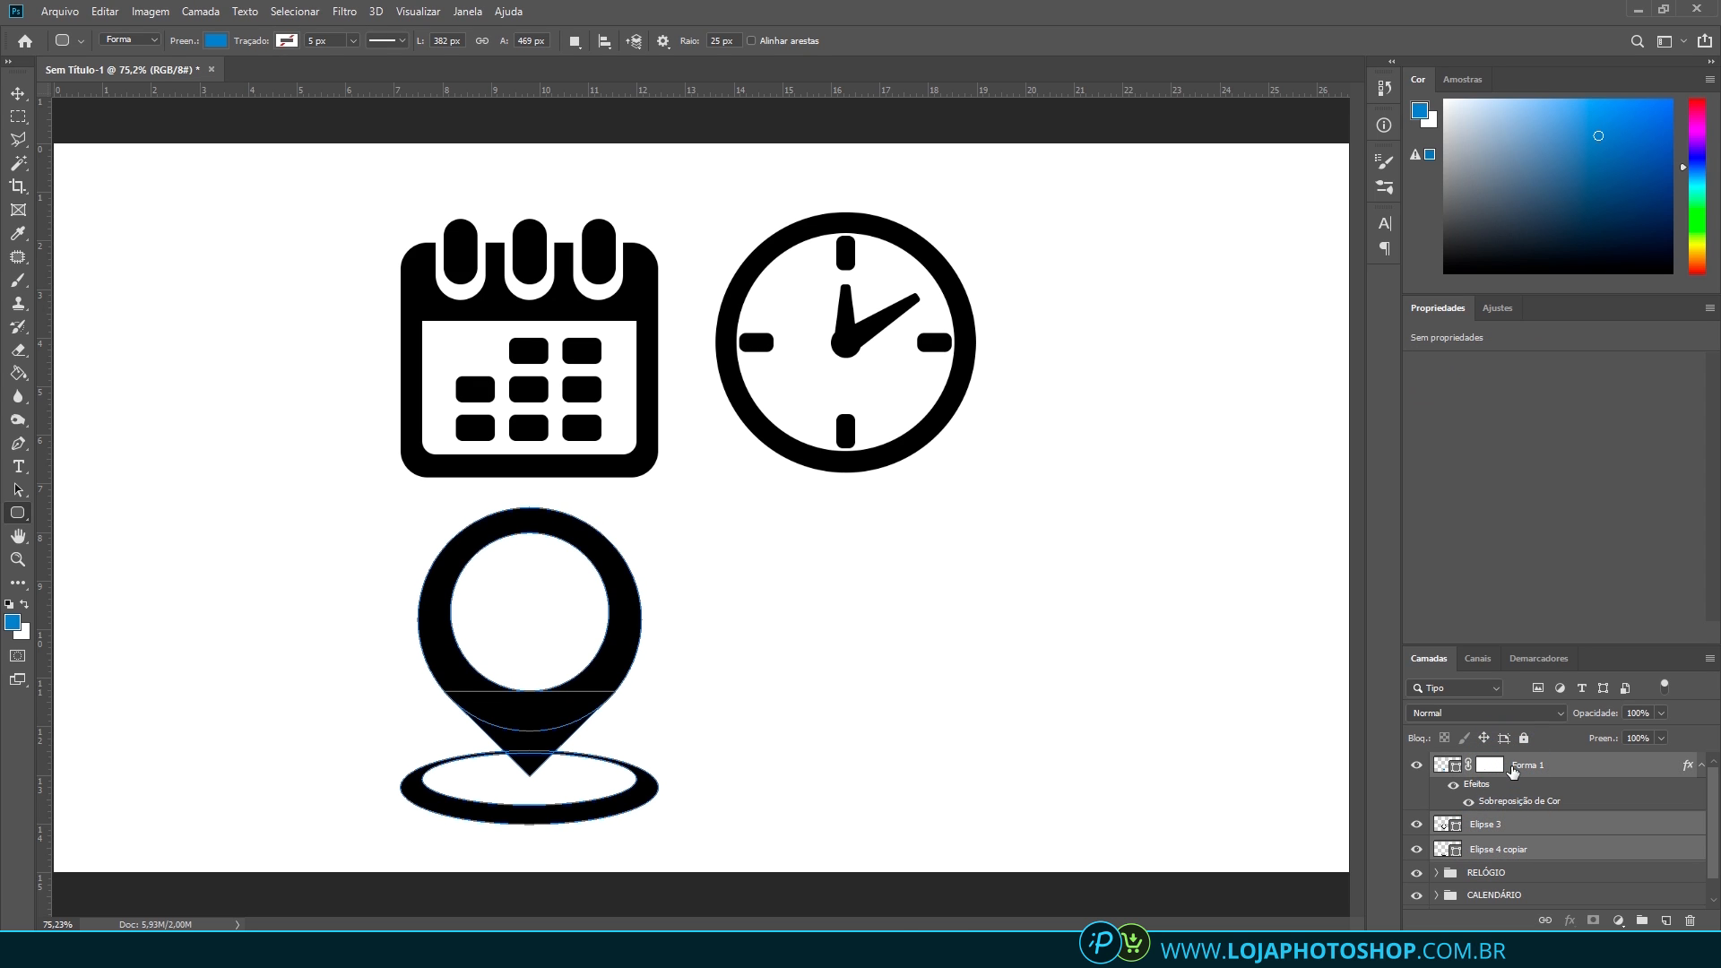
{"action": "key", "text": "ctrl+g"}
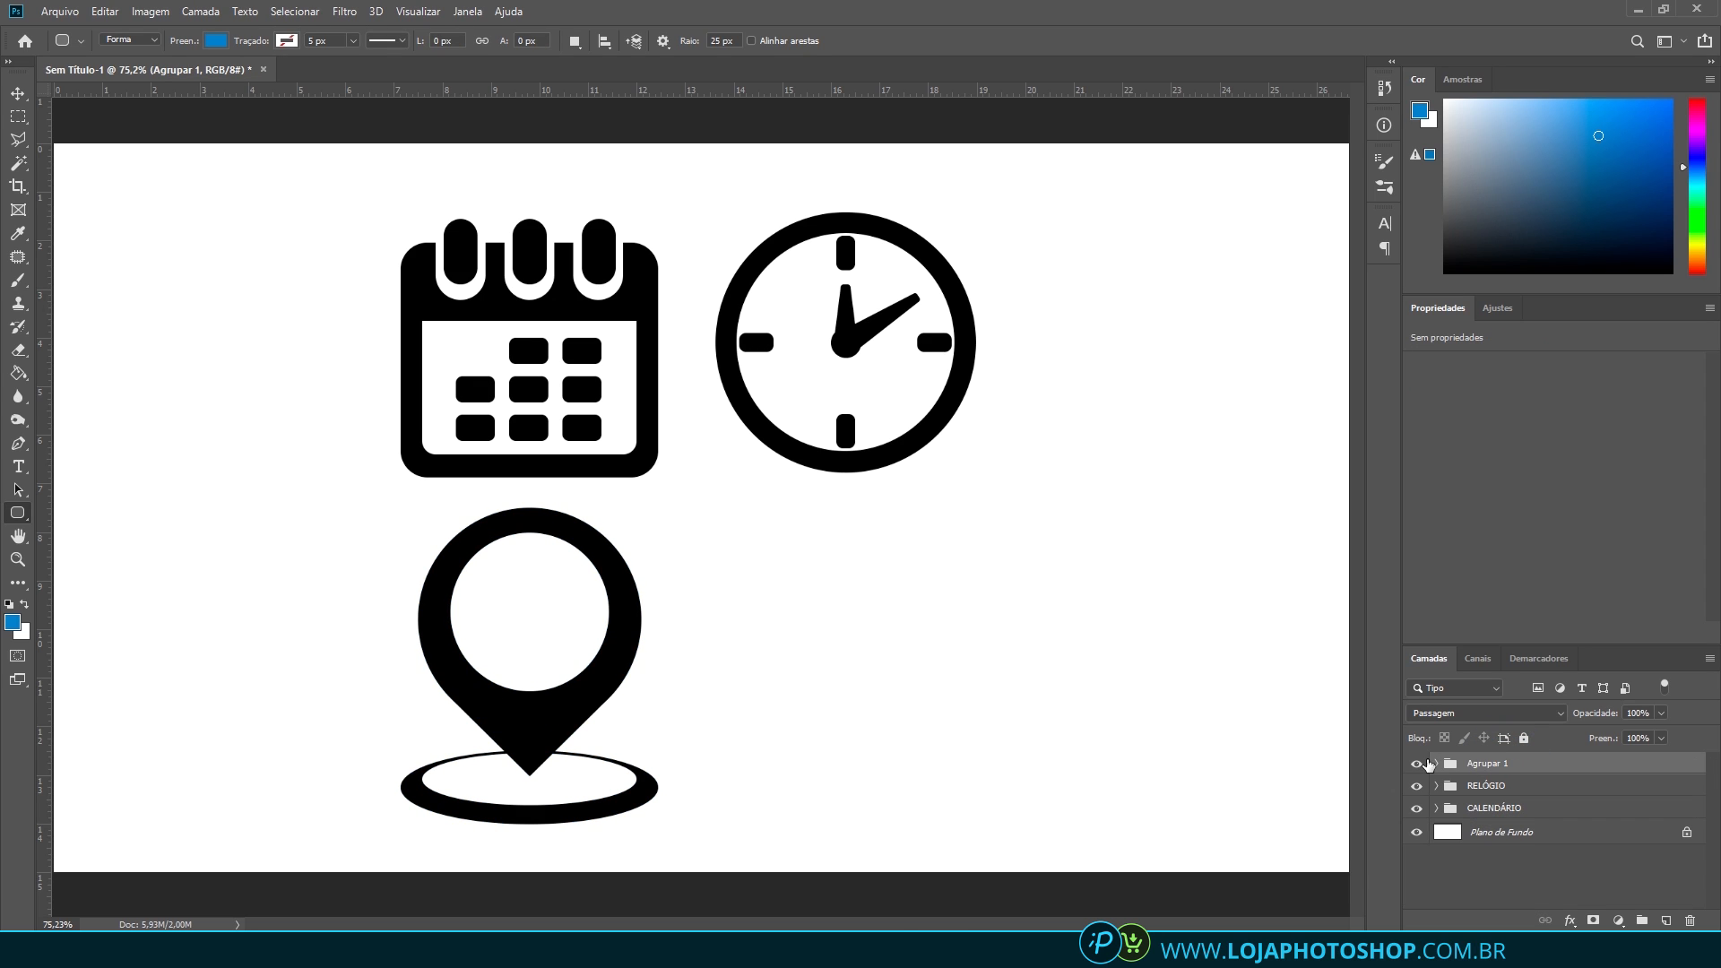
Rename the location pin's layer group as LOCAL
{"action": "double_click", "coordinate": [1481, 764]}
{"action": "key", "text": "Caps_Lock"}
{"action": "type", "text": "LOCAL"}
{"action": "key", "text": "Return"}
Draw a rounded rectangle about 443 by 189 px on a new layer below the clock, fill it black and shift it into place
{"action": "left_click", "coordinate": [1666, 921]}
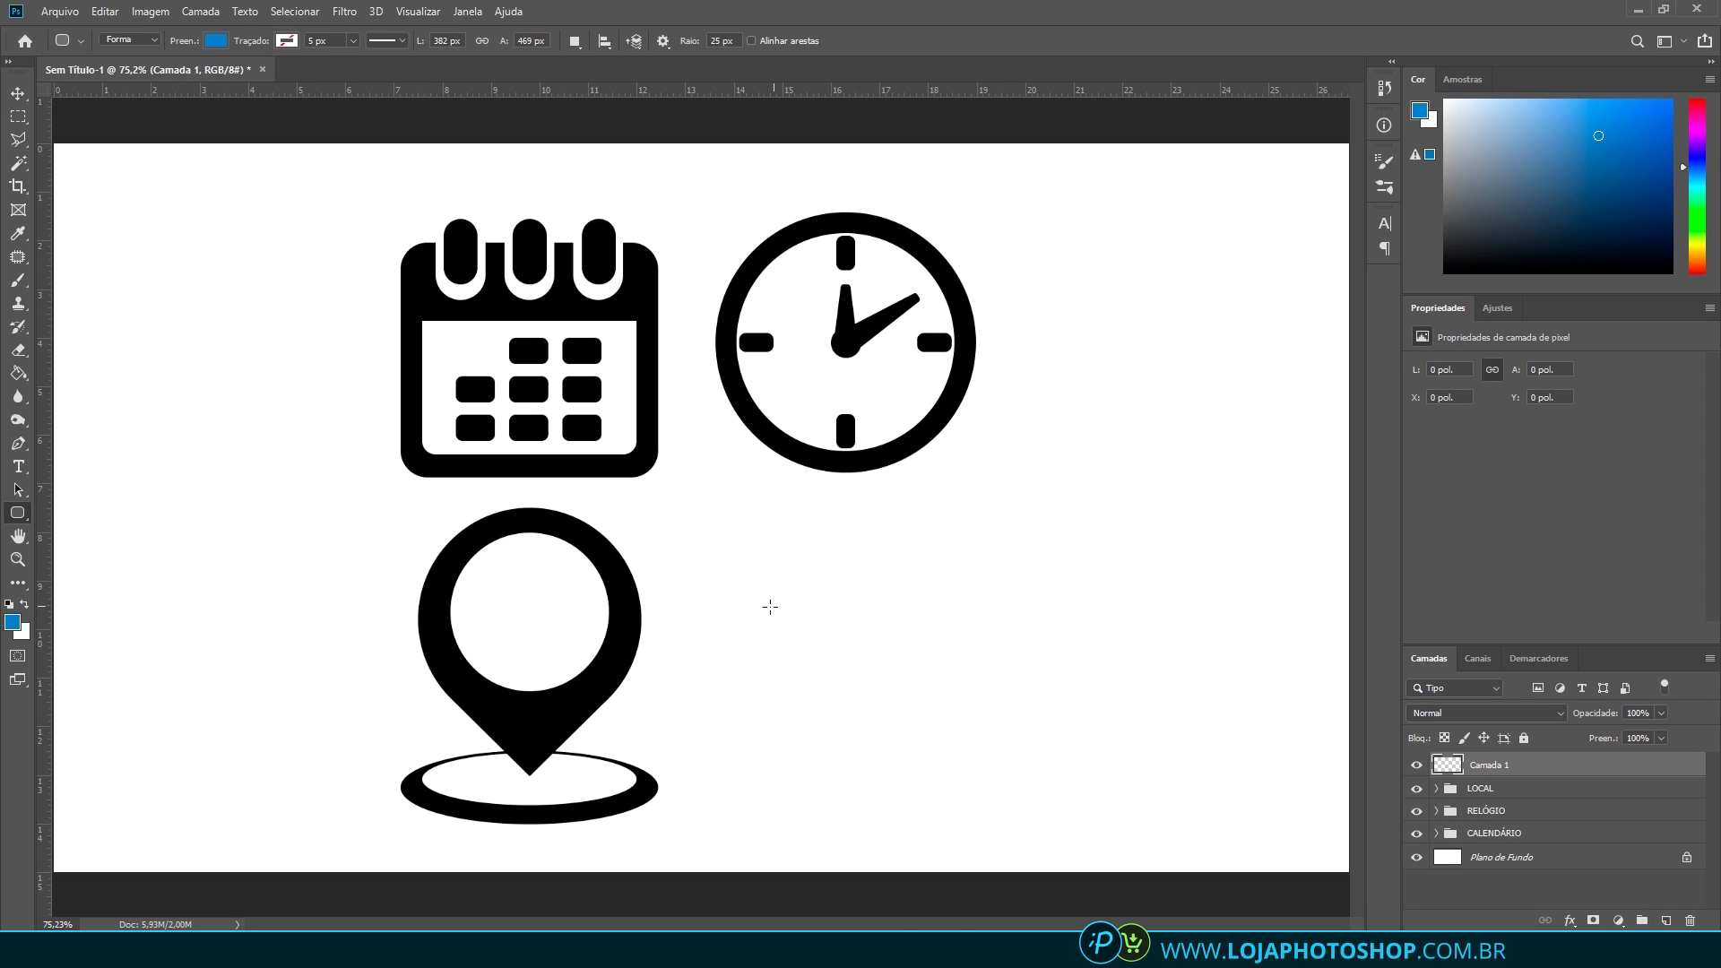
{"action": "left_click_drag", "start_coordinate": [776, 550], "coordinate": [1073, 678]}
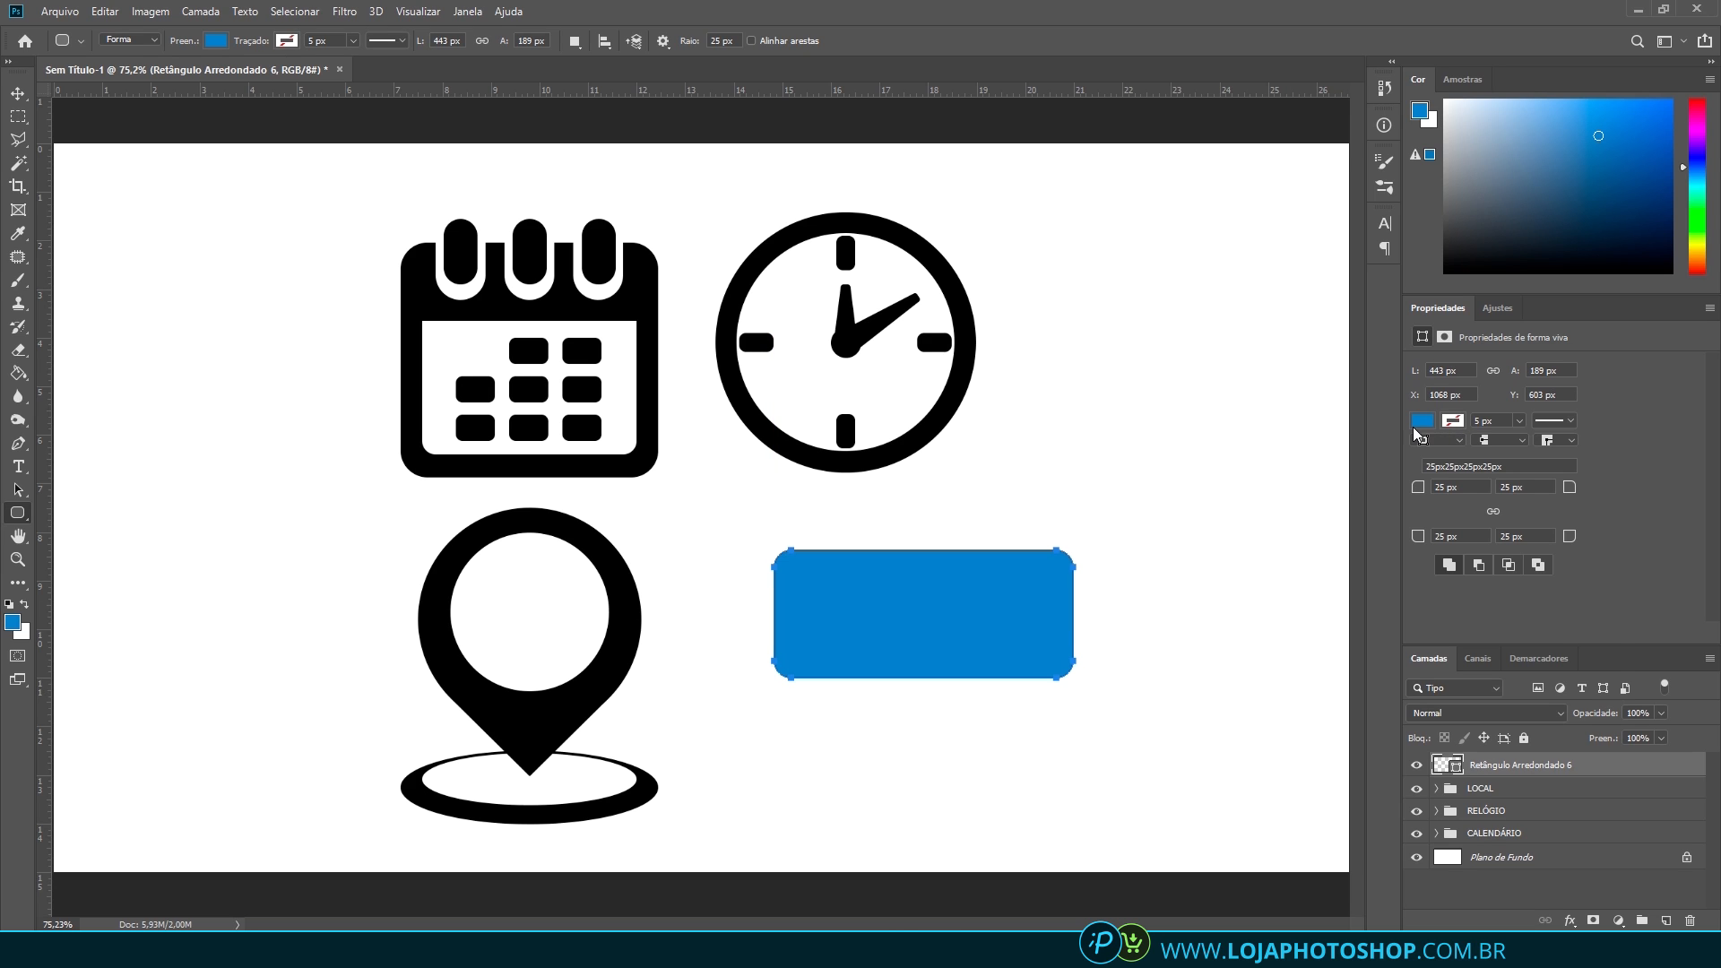
{"action": "left_click", "coordinate": [1422, 422]}
{"action": "left_click", "coordinate": [1424, 514]}
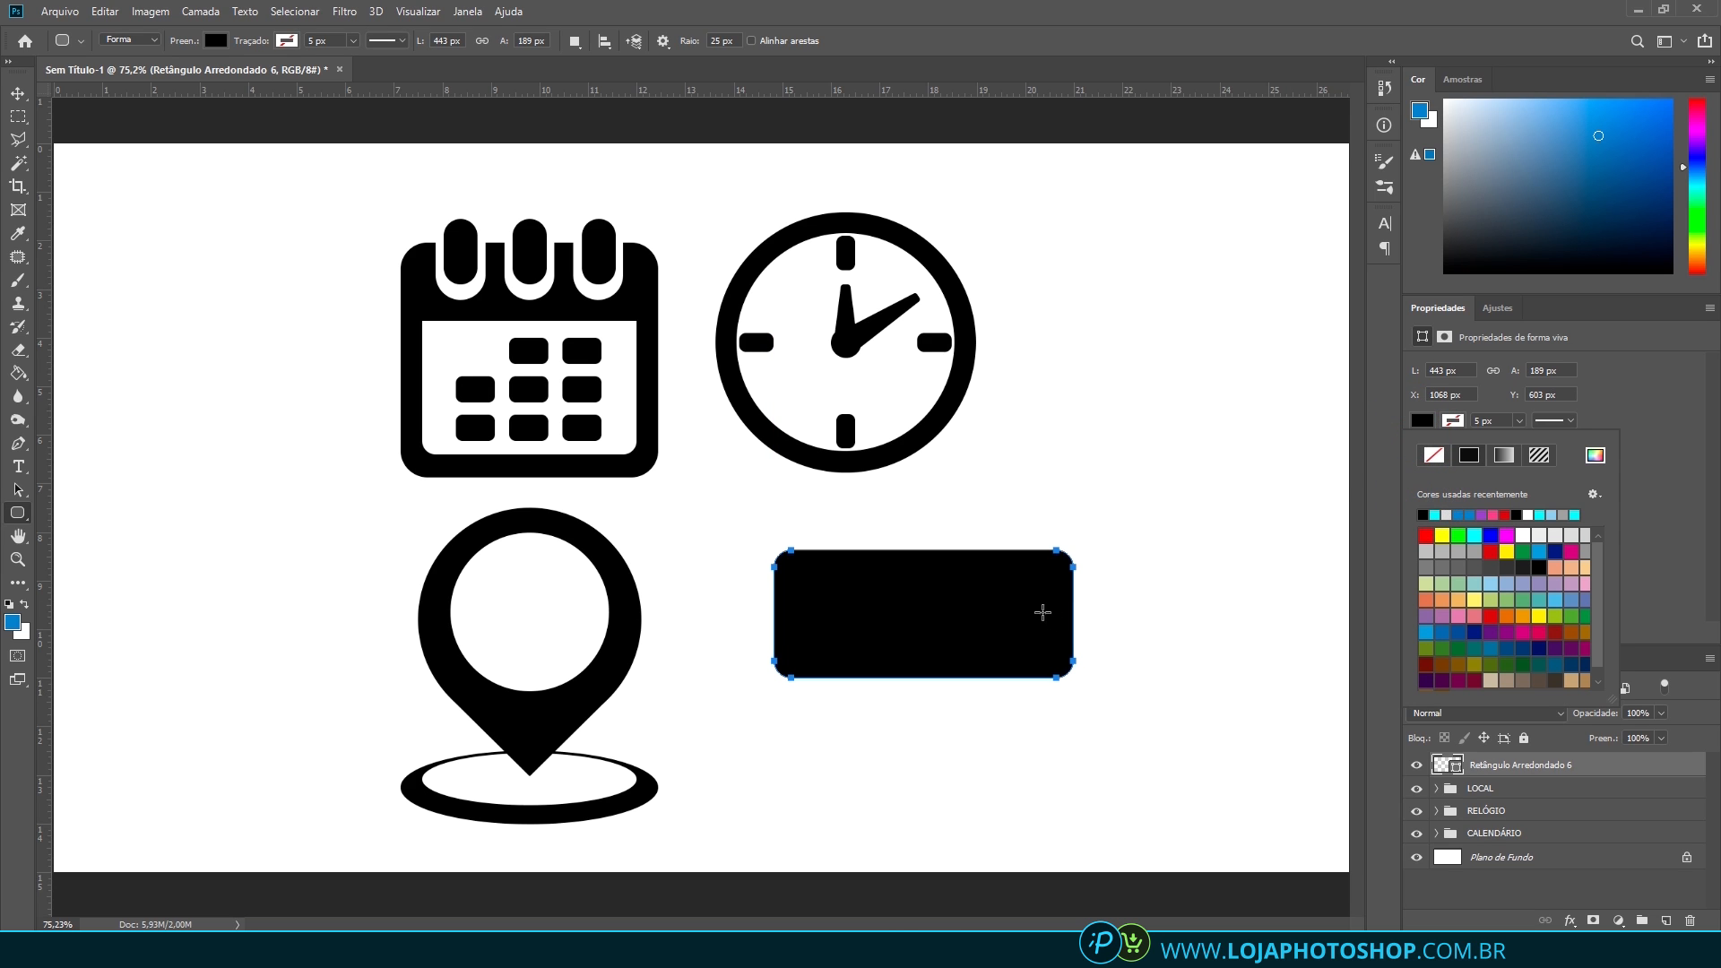
{"action": "key", "text": "v"}
{"action": "left_click", "coordinate": [989, 612]}
{"action": "left_click_drag", "start_coordinate": [995, 614], "coordinate": [955, 658]}
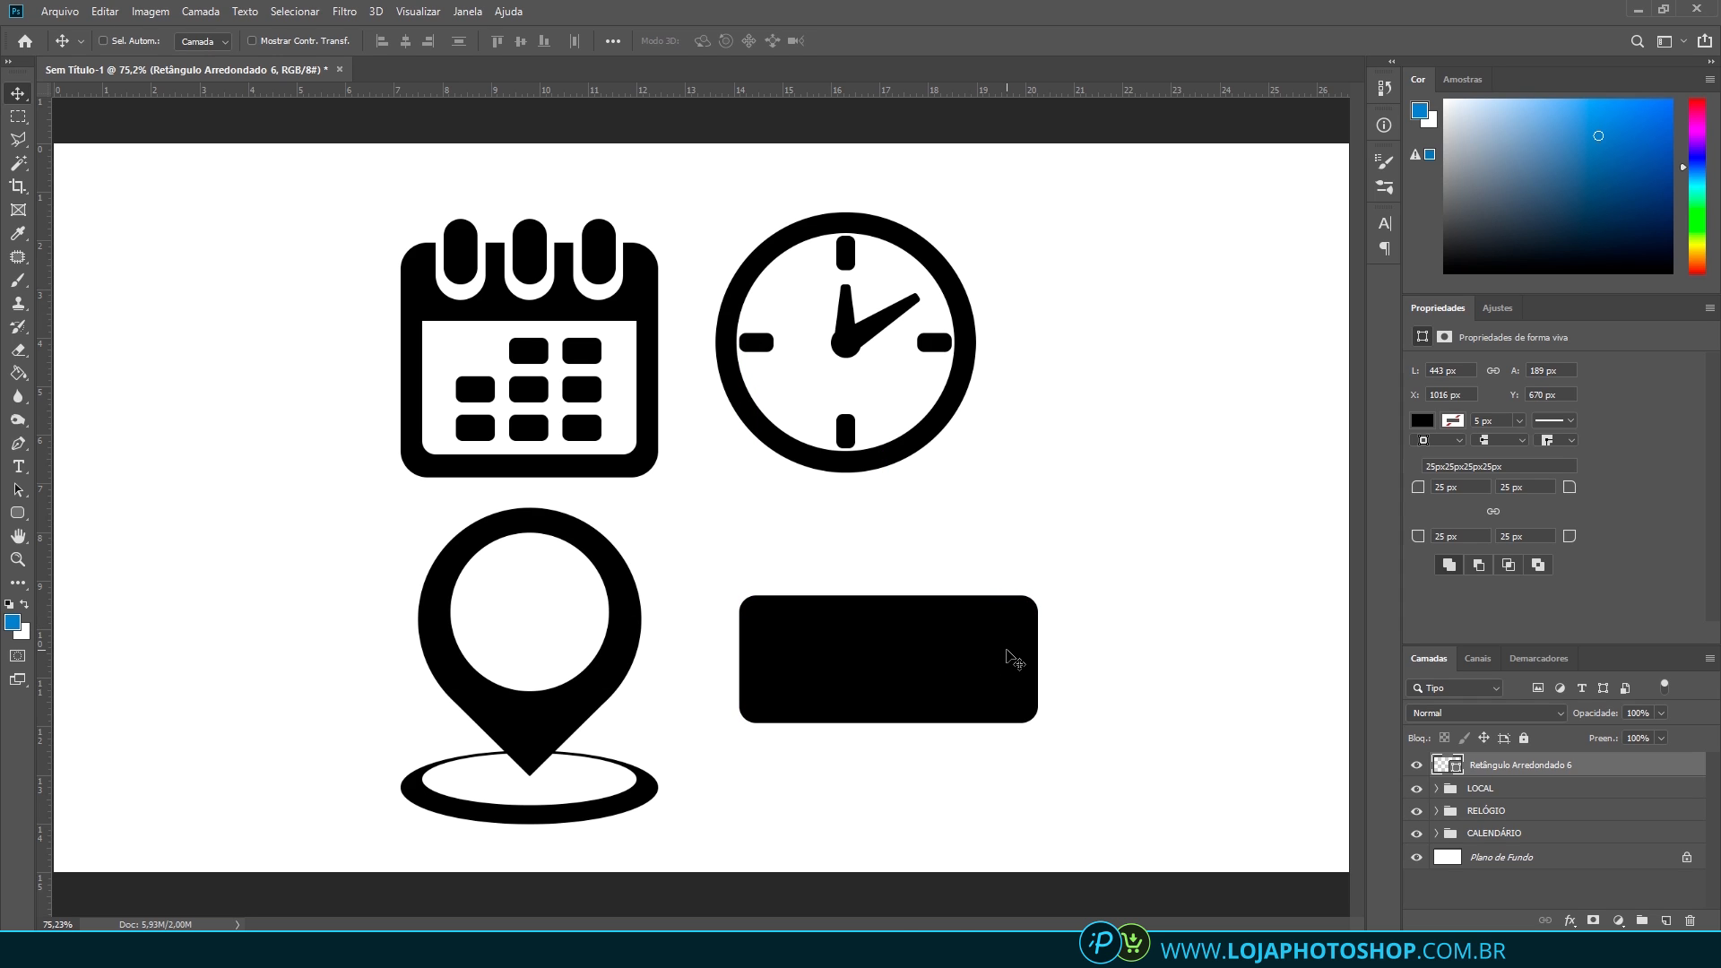
Try rotating the black rounded rectangle by -45° and moving it over the calendar and back, and undo the transform
{"action": "key", "text": "ctrl+t"}
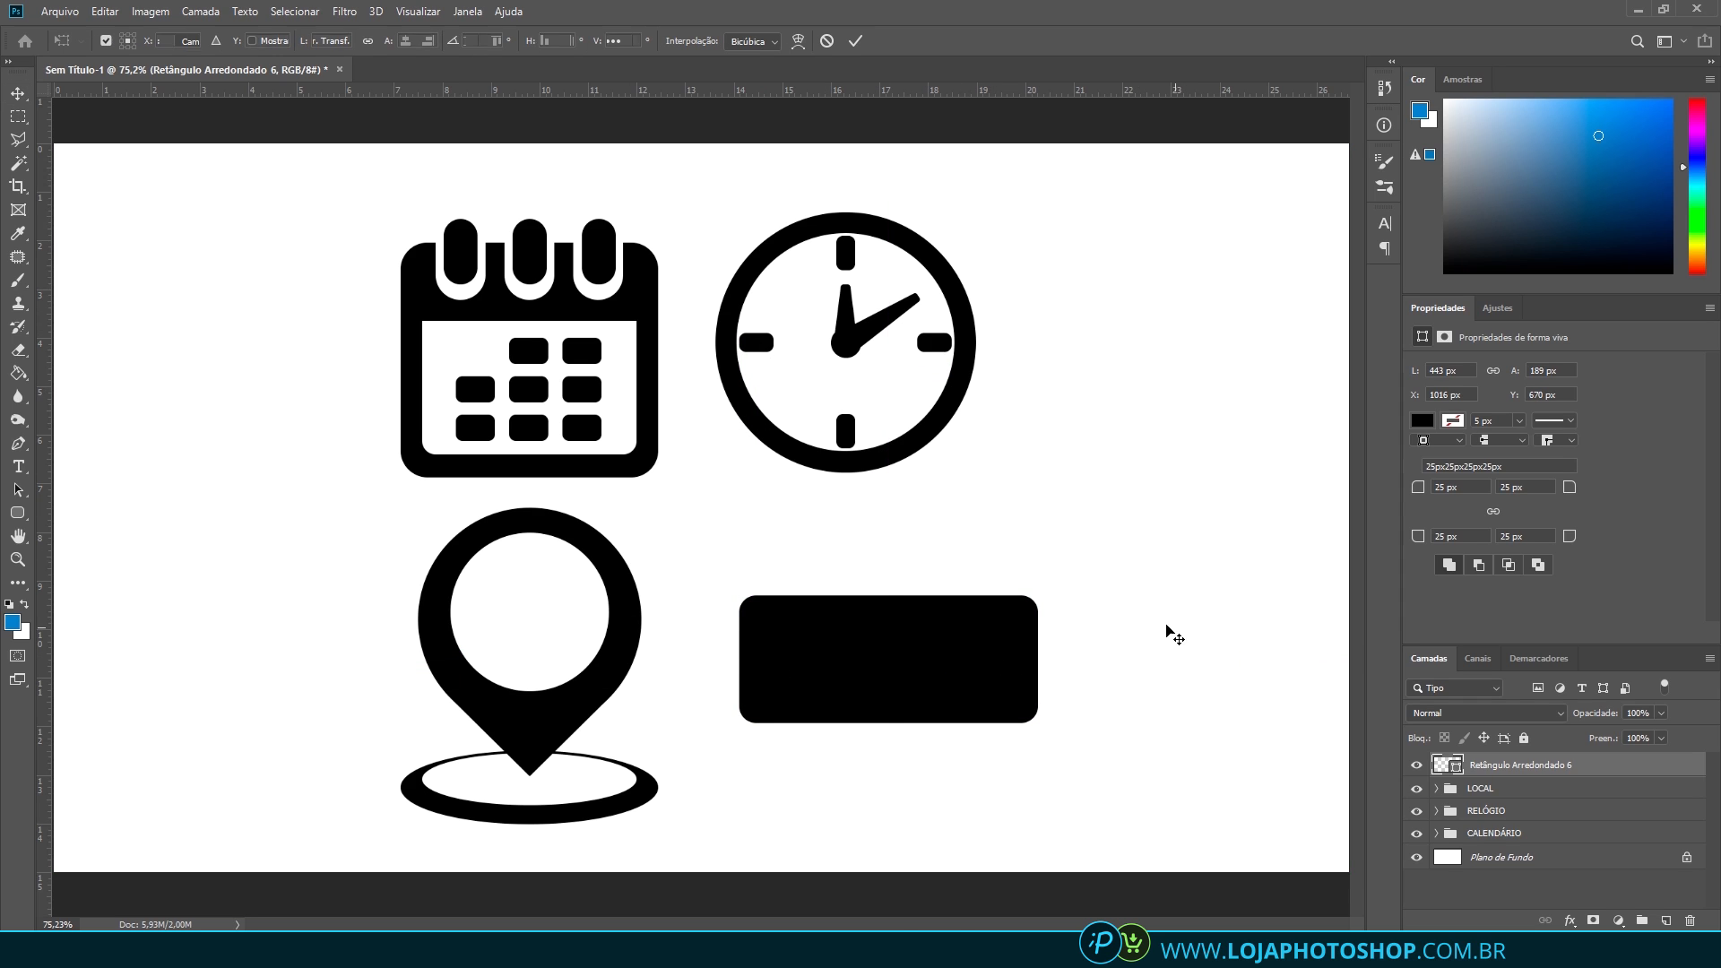
{"action": "left_click_drag", "start_coordinate": [1080, 569], "coordinate": [972, 481]}
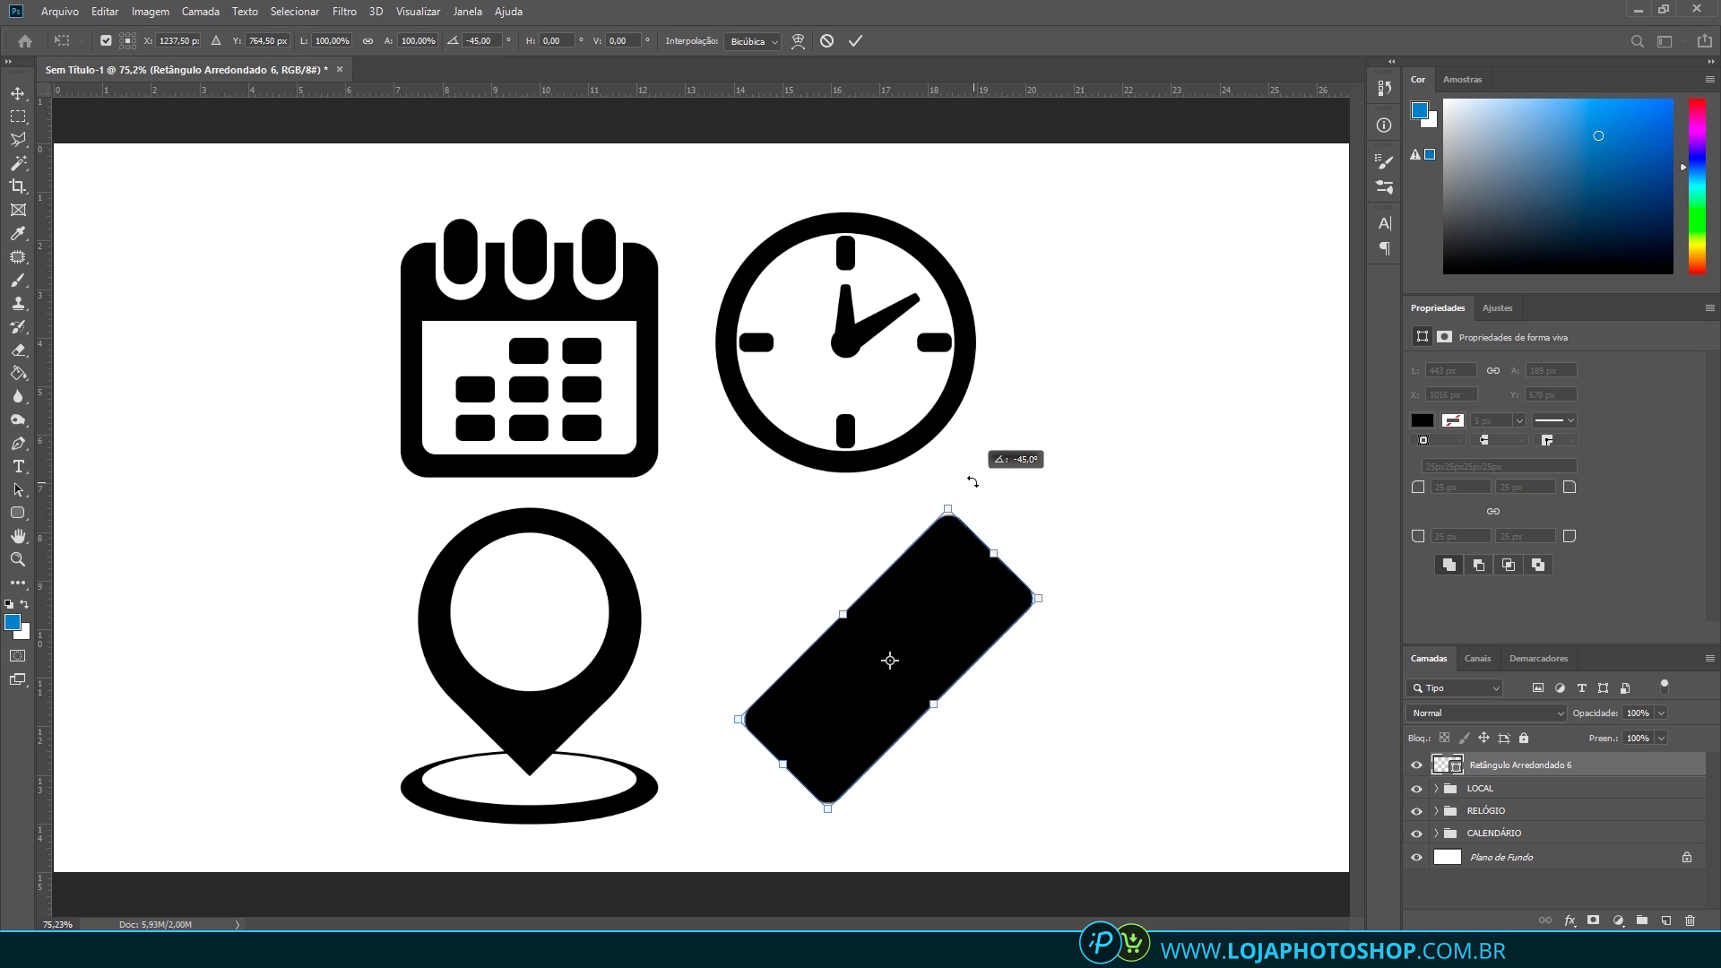
{"action": "left_click_drag", "start_coordinate": [952, 599], "coordinate": [590, 280]}
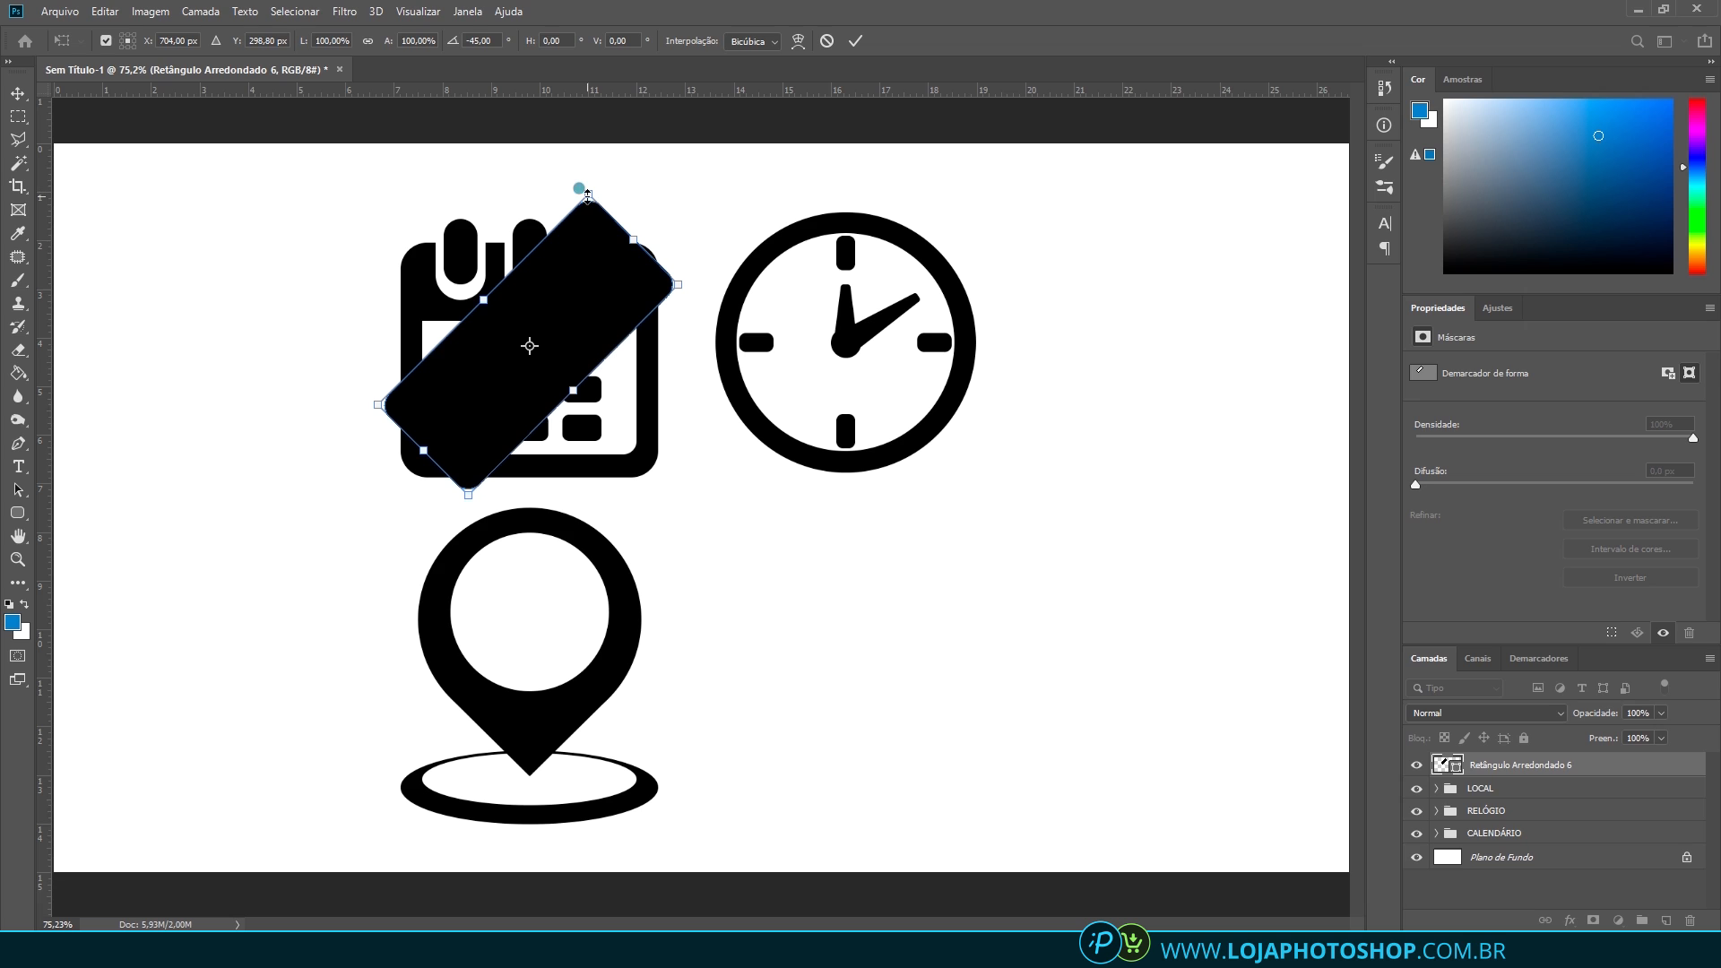
{"action": "left_click_drag", "start_coordinate": [587, 195], "coordinate": [913, 578]}
{"action": "key", "text": "Return"}
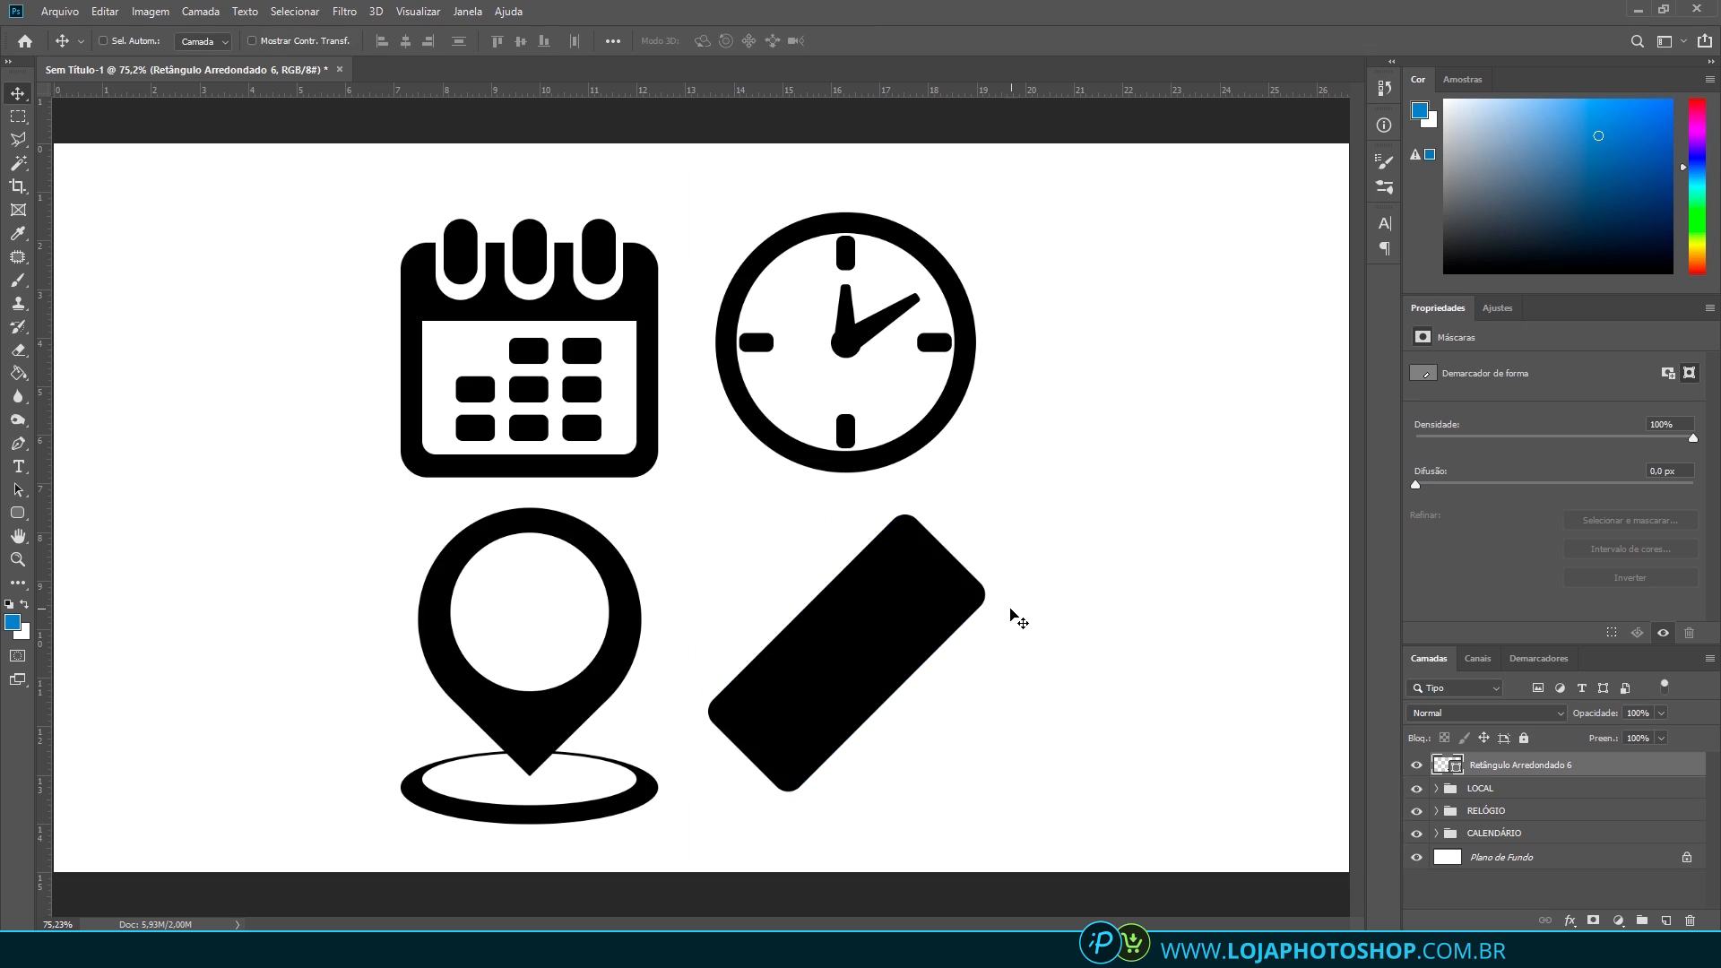
{"action": "key", "text": "ctrl+z"}
Reposition the black rectangle beside the pin and centre a blue circle about 116 px wide on each of its short edges
{"action": "left_click_drag", "start_coordinate": [1004, 638], "coordinate": [1055, 671]}
{"action": "scroll", "coordinate": [1238, 747], "scroll_direction": "up", "scroll_amount": 2}
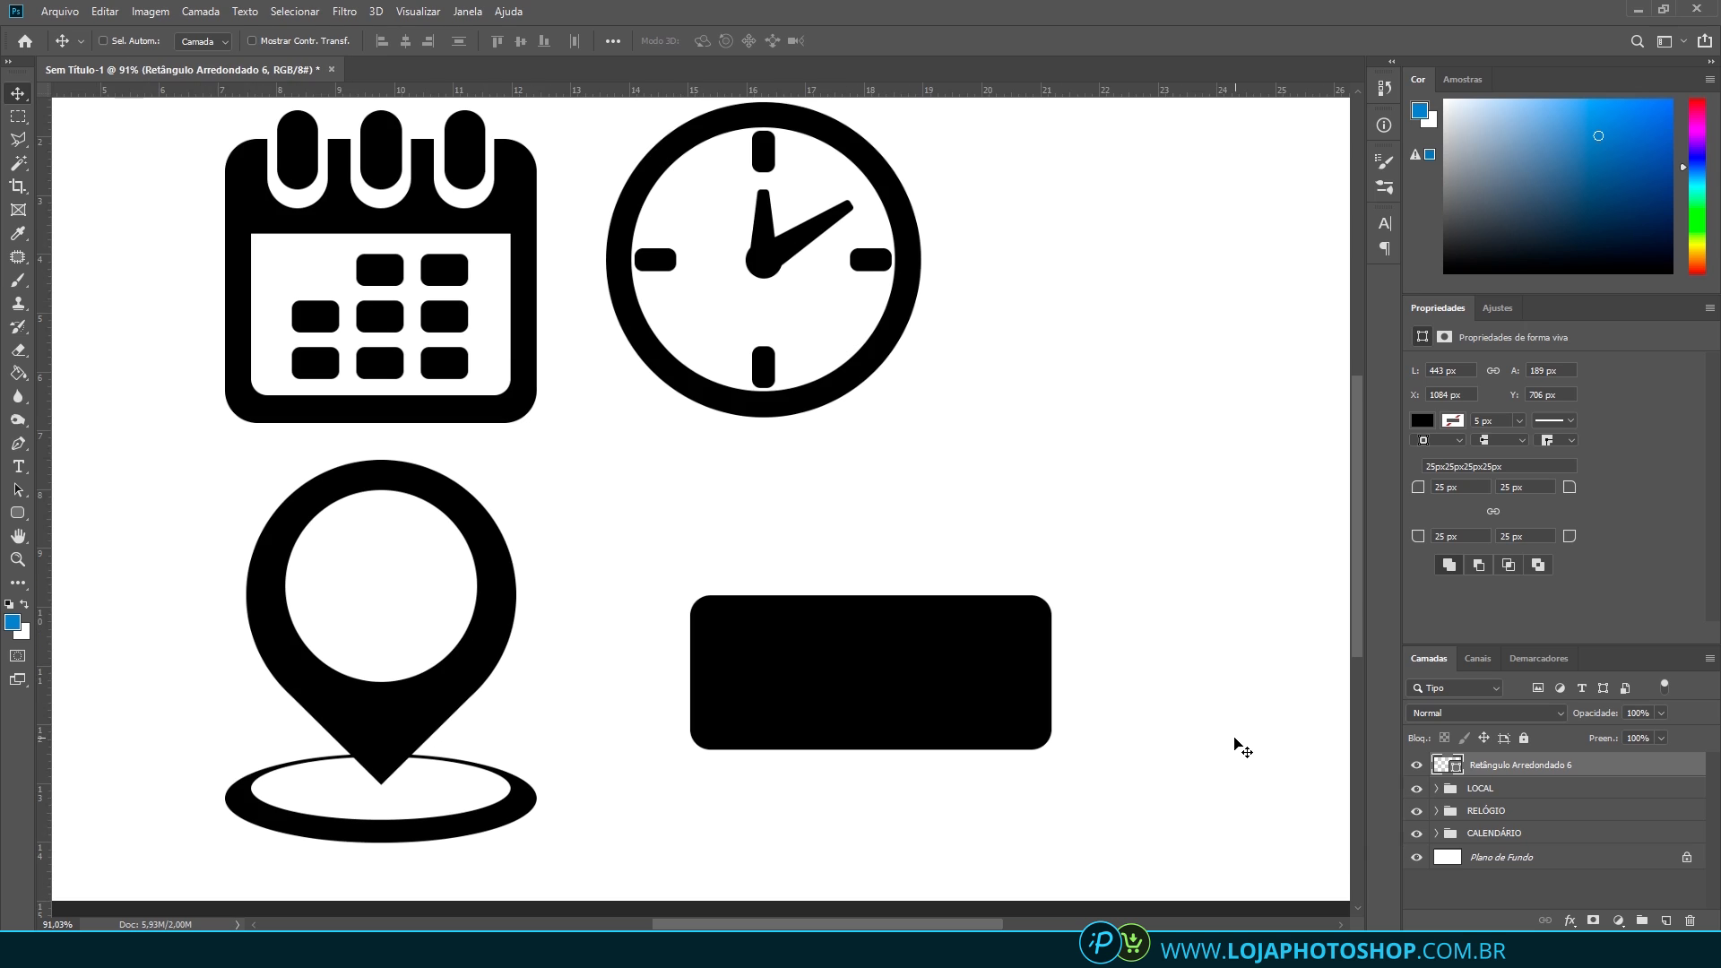
{"action": "left_click", "coordinate": [1666, 922]}
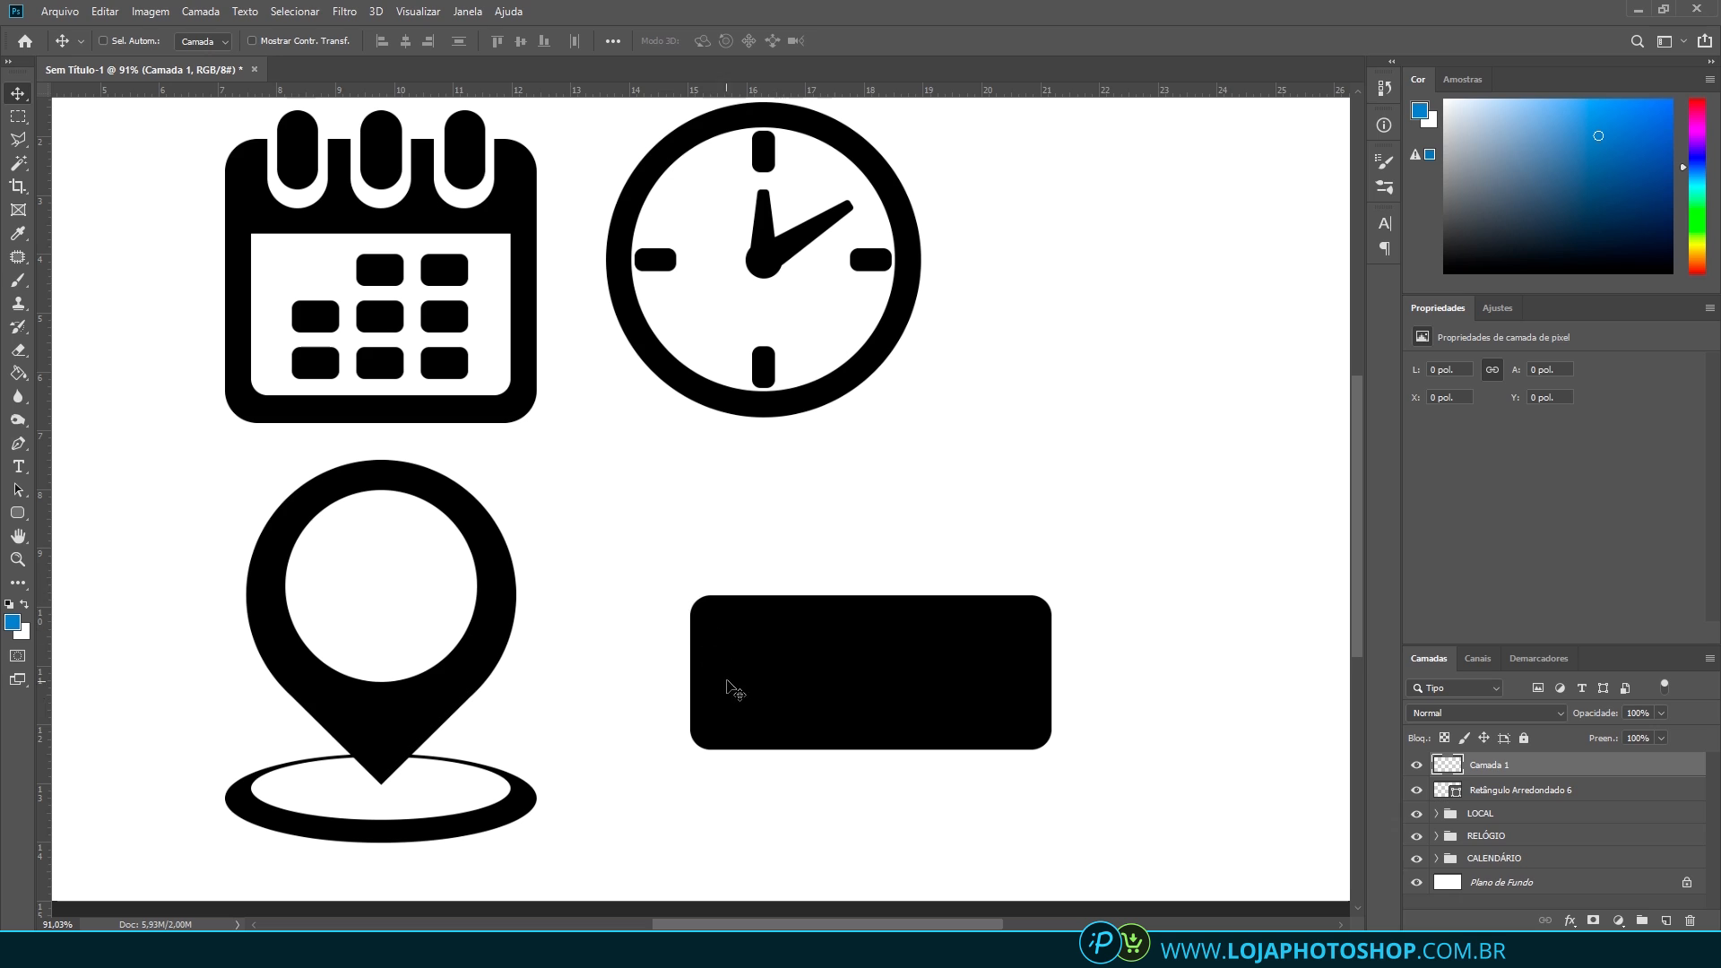
{"action": "left_click", "coordinate": [17, 514]}
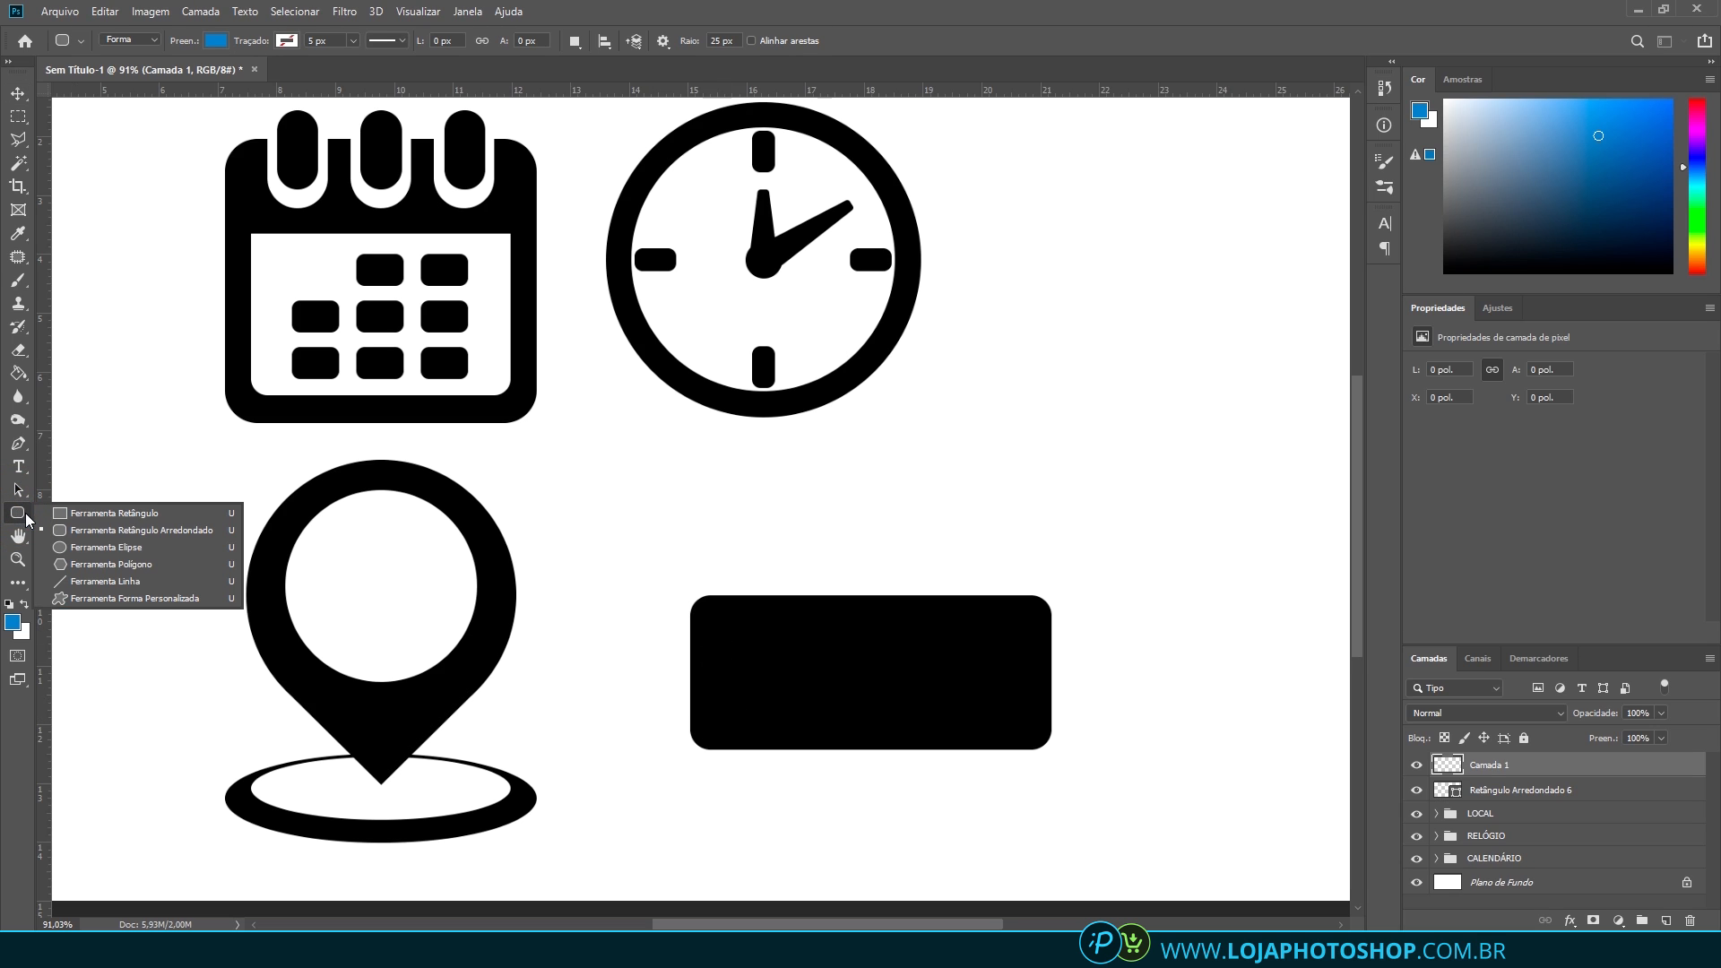
{"action": "left_click", "coordinate": [78, 549]}
{"action": "mouse_move", "coordinate": [1096, 642]}
{"action": "left_mouse_down"}
{"action": "mouse_move", "coordinate": [982, 736]}
{"action": "mouse_move", "coordinate": [1076, 702]}
{"action": "mouse_move", "coordinate": [704, 675]}
{"action": "left_mouse_up"}
{"action": "key", "text": "v"}
{"action": "left_click", "coordinate": [1036, 678], "text": "ctrl"}
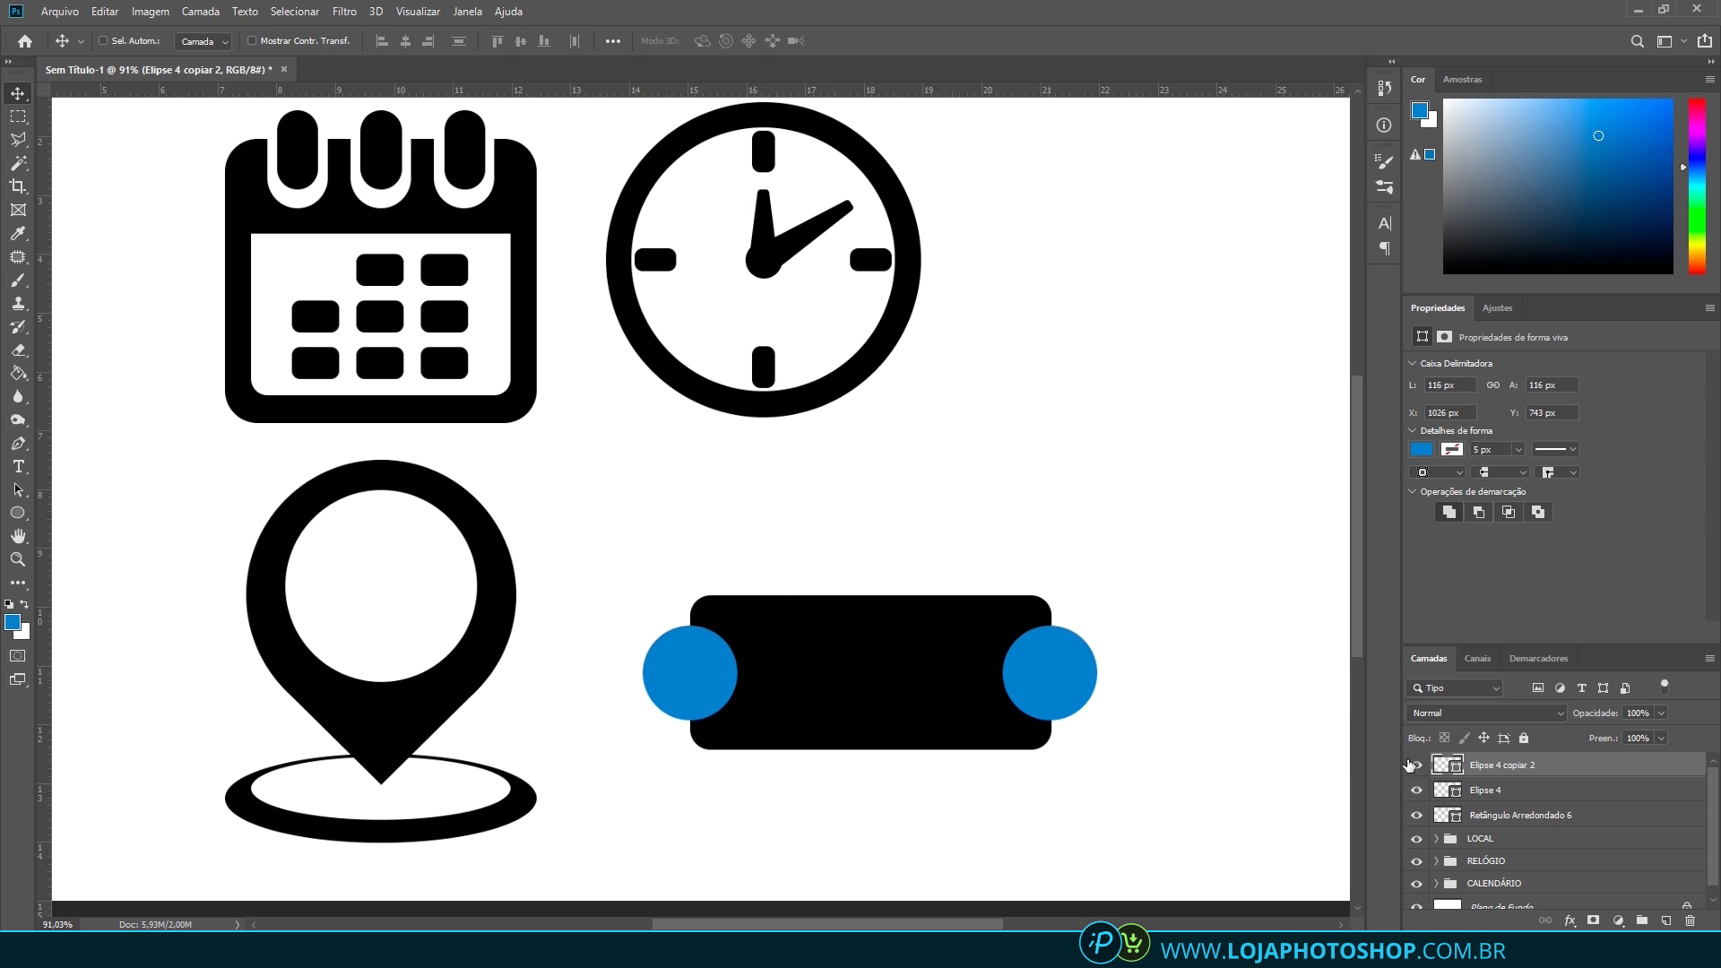
Try merging Elipse 4 and Retângulo Arredondado 6 with overlapping areas excluded, and undo the merge
{"action": "left_click", "coordinate": [1479, 790]}
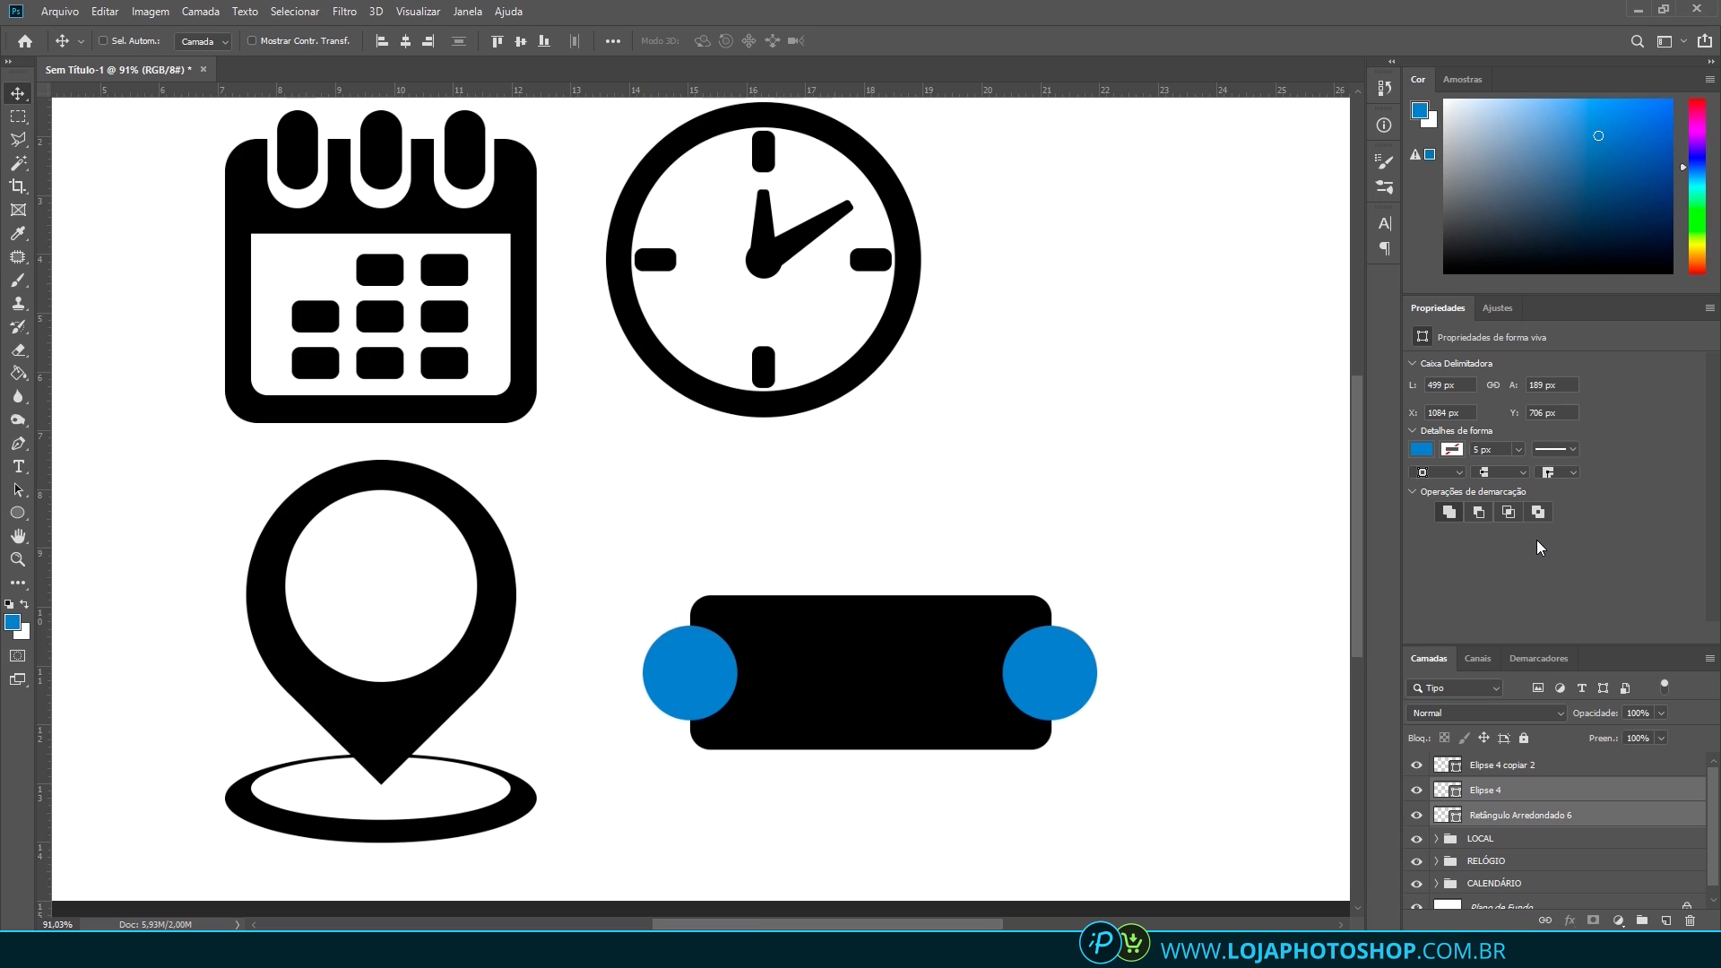
{"action": "left_click", "coordinate": [1540, 514]}
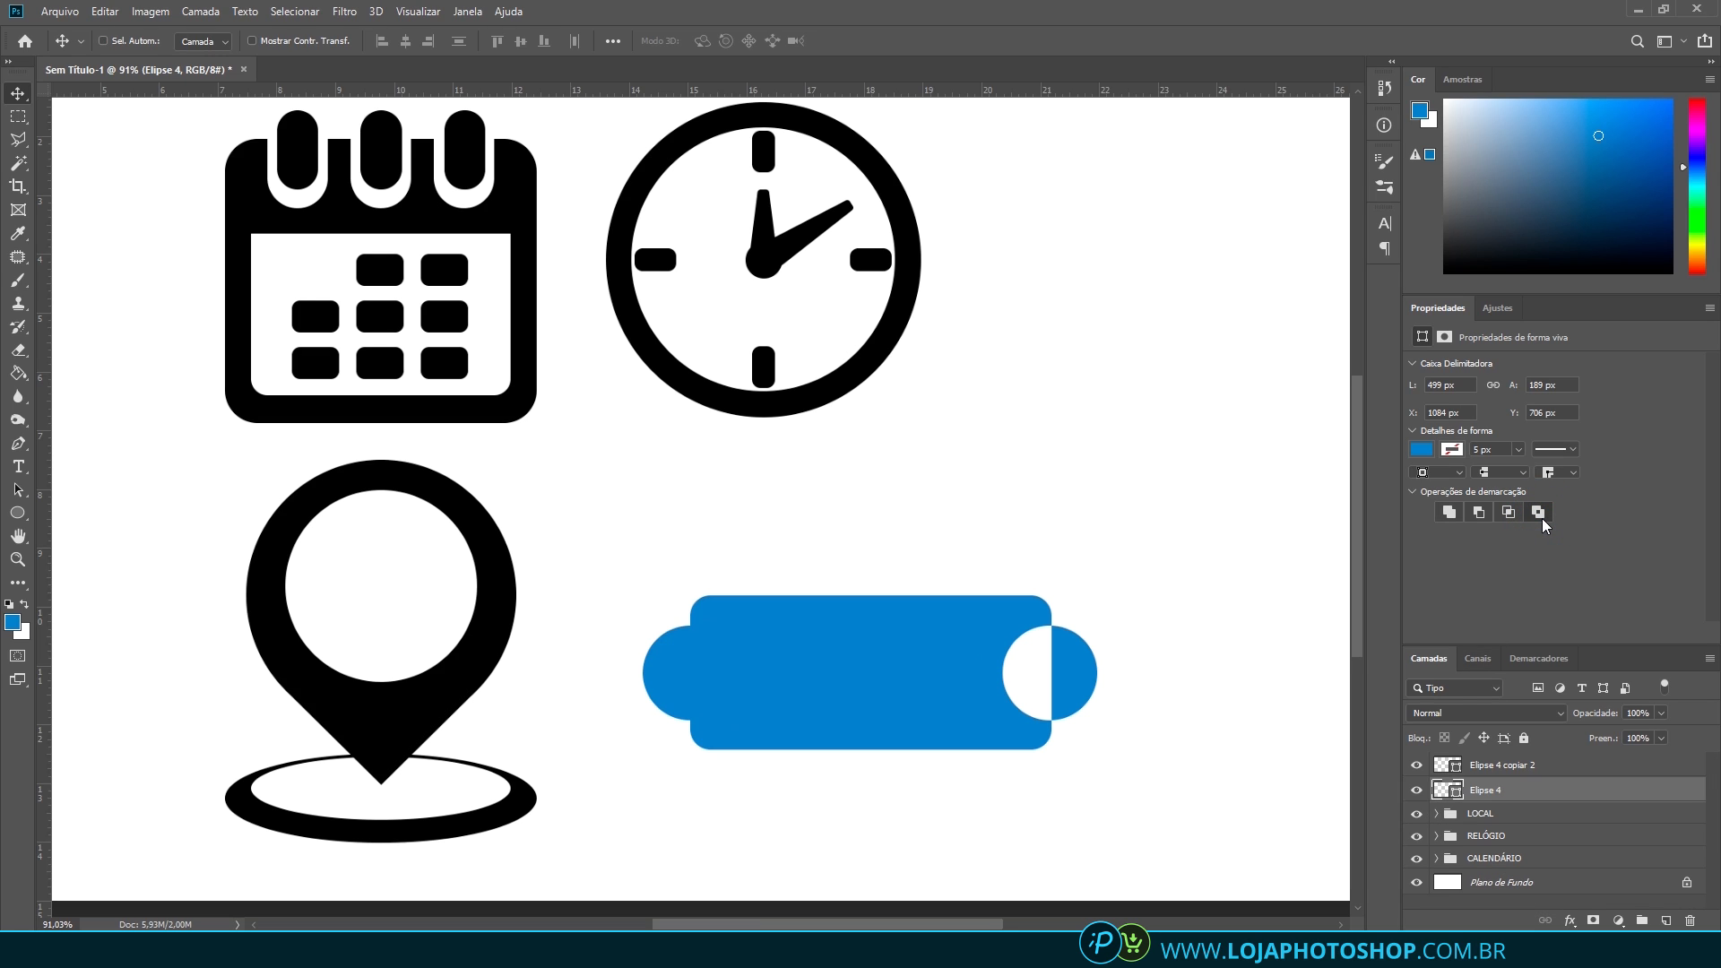
{"action": "key", "text": "ctrl"}
{"action": "key", "text": "ctrl+z"}
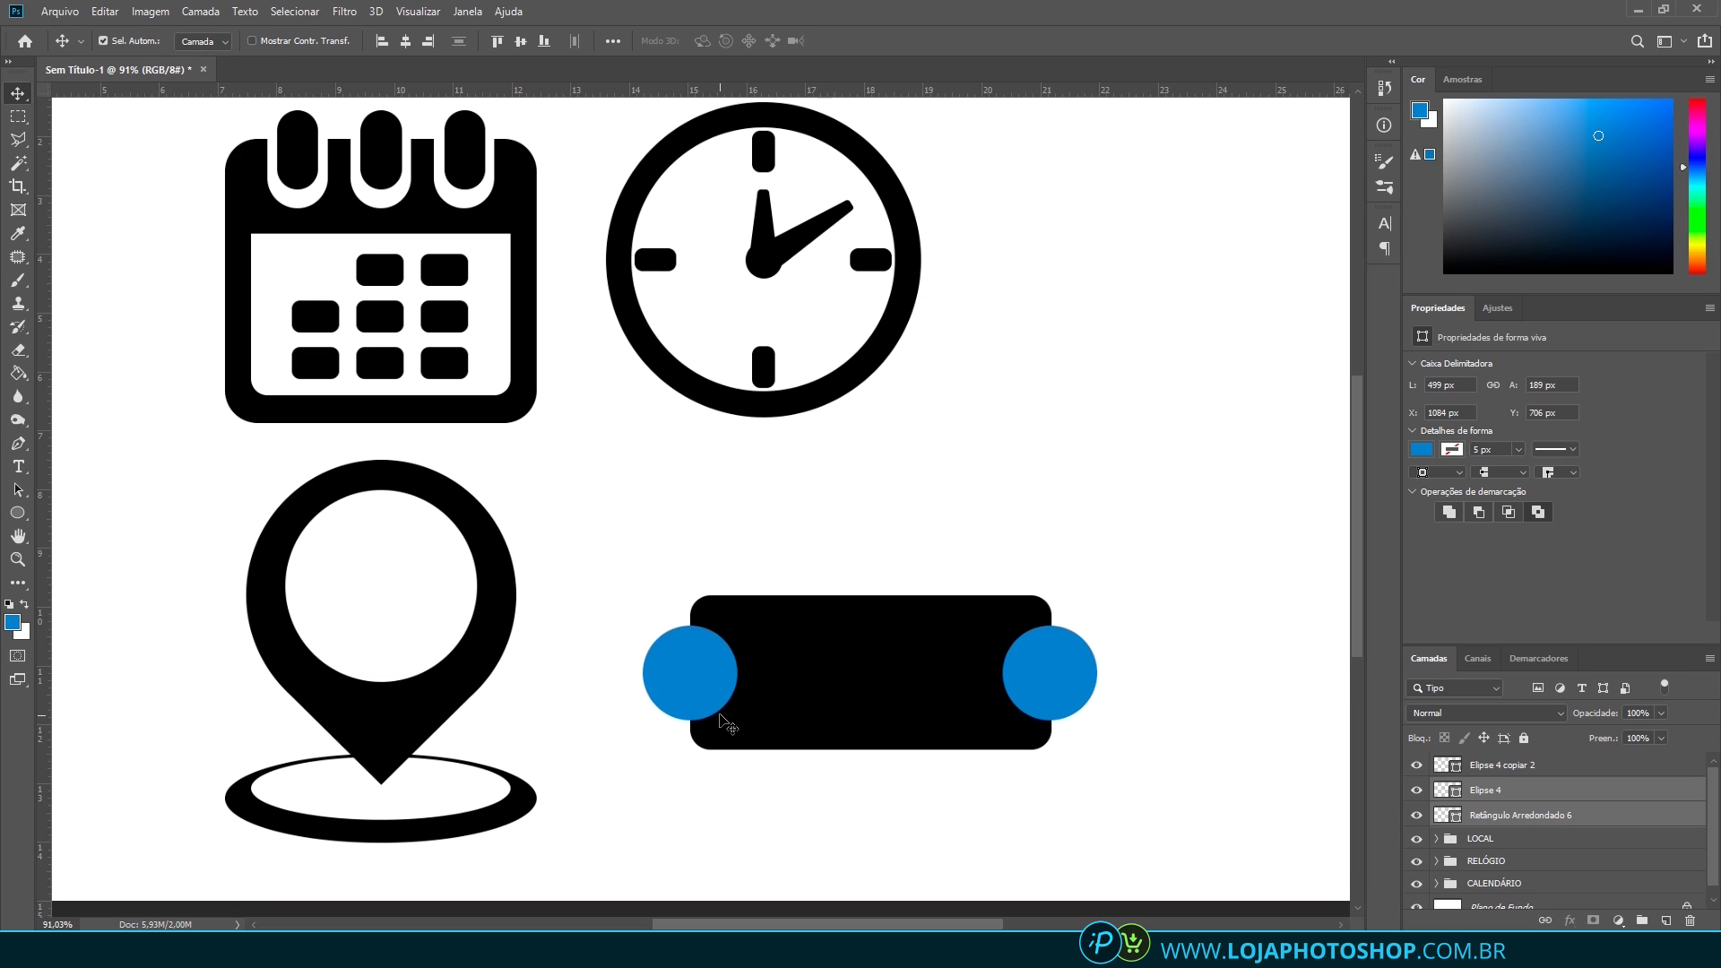
Load both blue circles as one selection and add a layer mask from it to the Retângulo Arredondado 6 layer
{"action": "left_click", "coordinate": [1514, 794]}
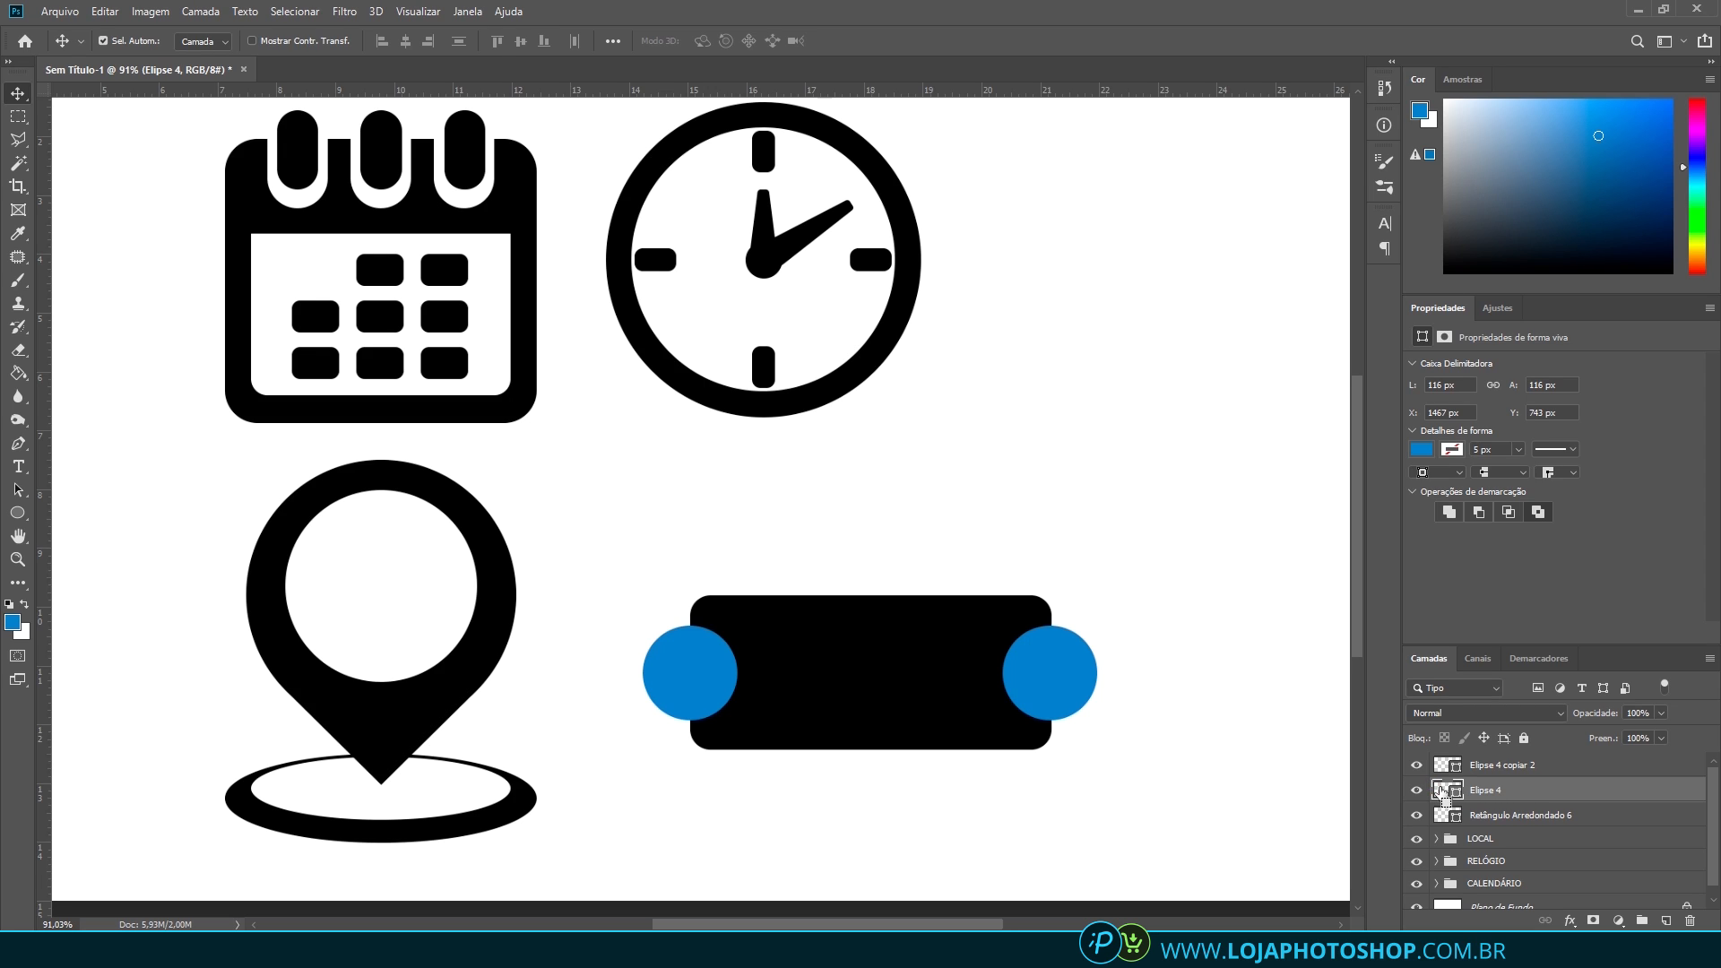
{"action": "left_click", "coordinate": [1444, 793], "text": "ctrl"}
{"action": "left_click", "coordinate": [1439, 765], "text": "ctrl+shift"}
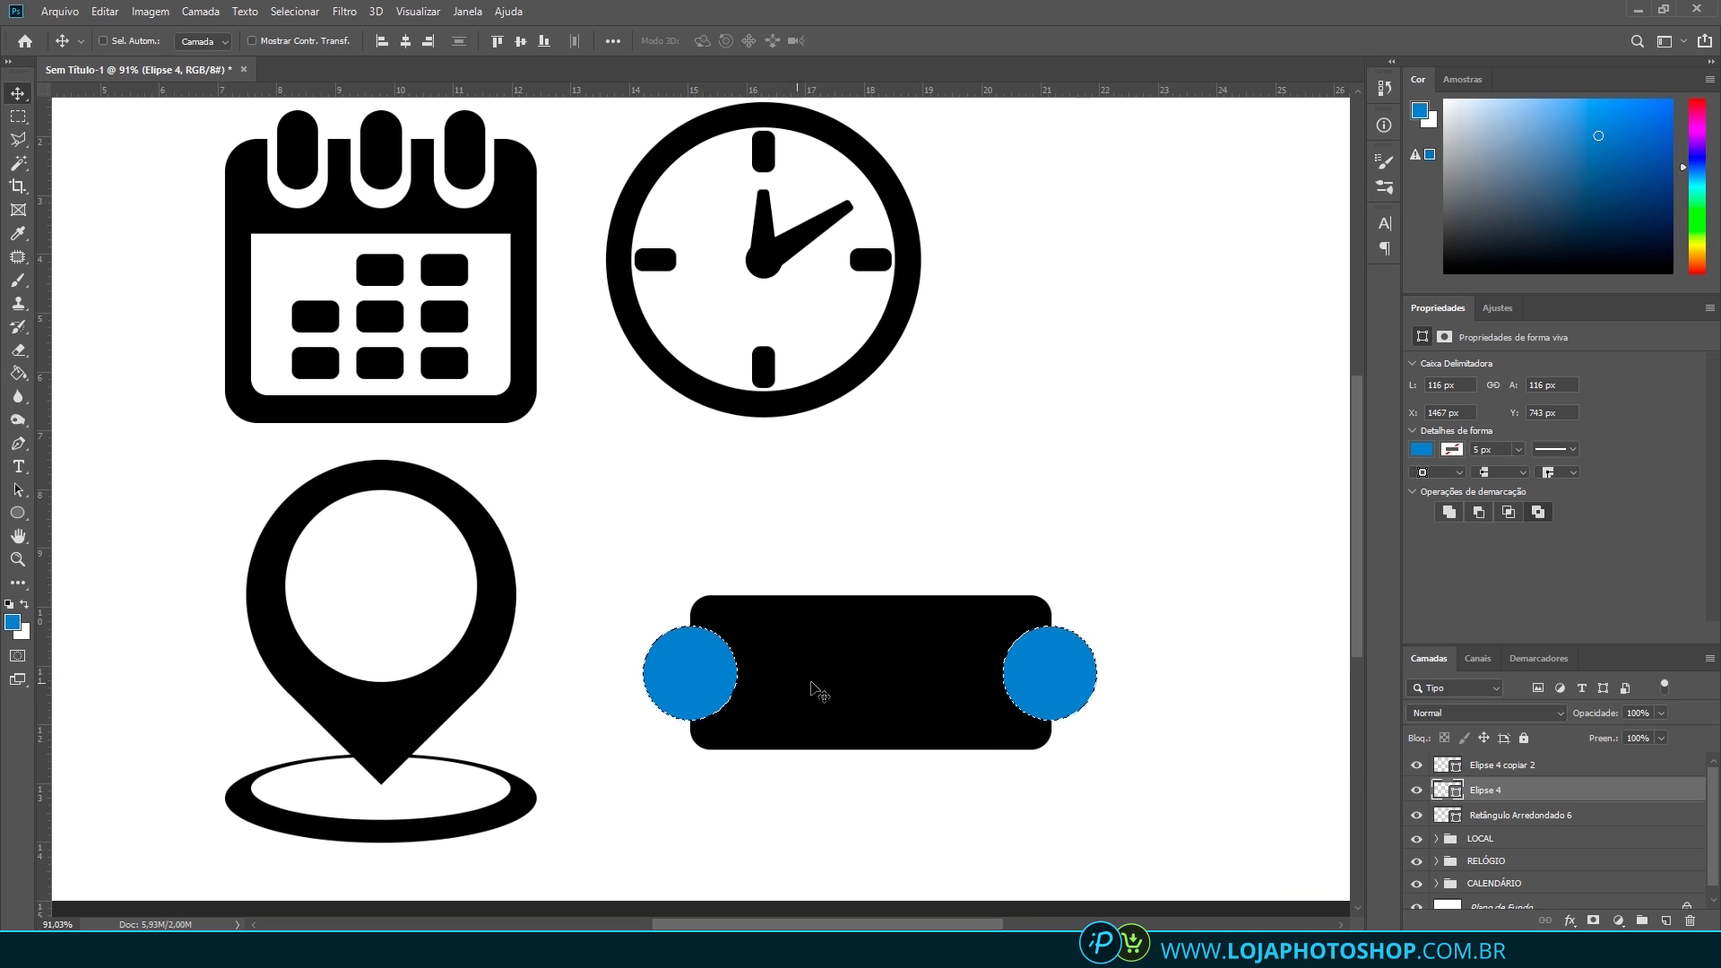
{"action": "left_click", "coordinate": [1480, 815]}
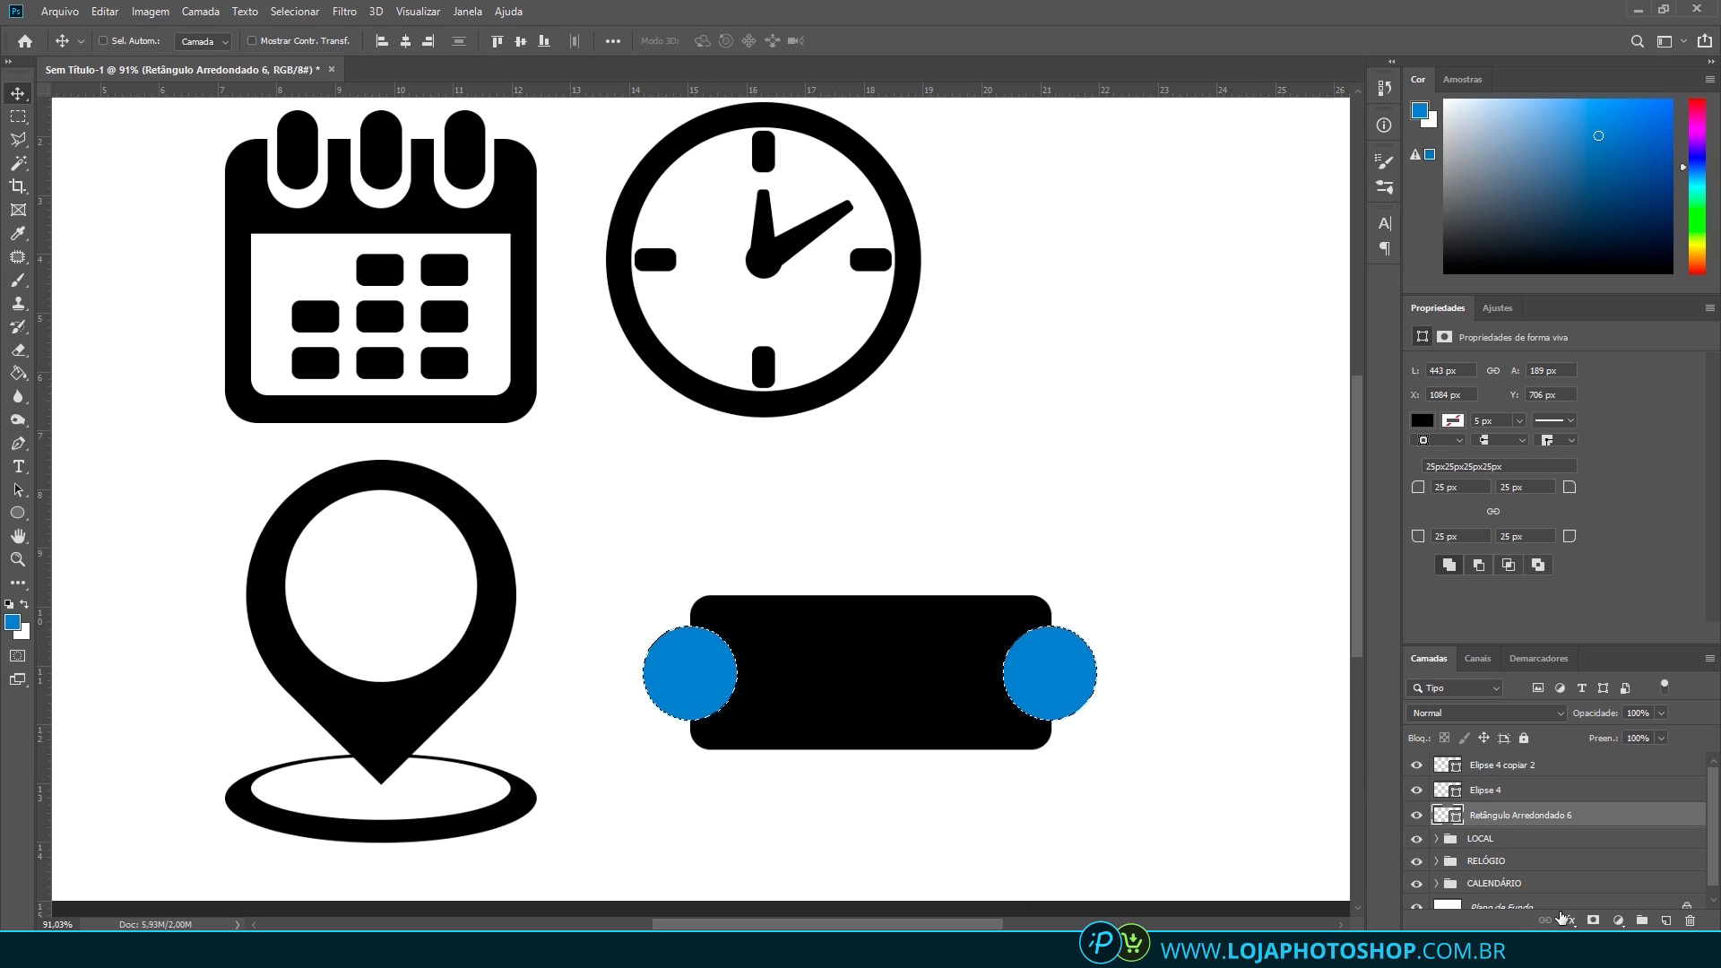
{"action": "left_click", "coordinate": [1593, 920]}
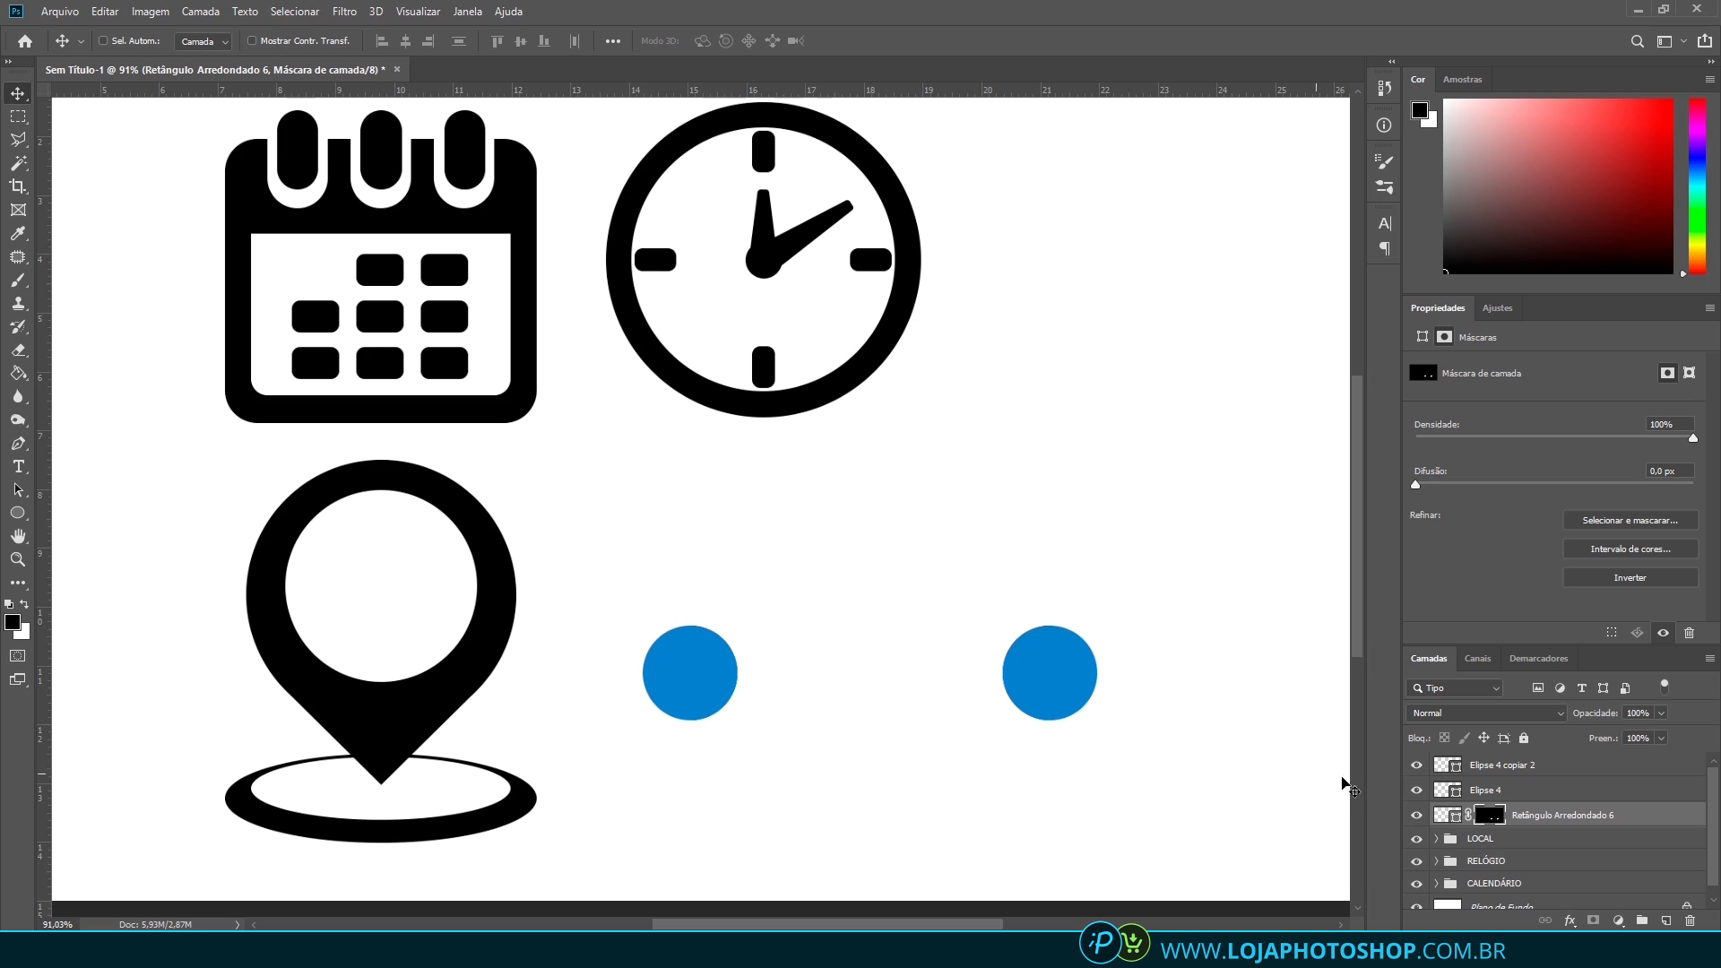
Hide the Elipse 4 and Elipse 4 copiar 2 layers and invert the Retângulo Arredondado 6 layer mask
{"action": "left_click", "coordinate": [1417, 790]}
{"action": "left_click", "coordinate": [1417, 765]}
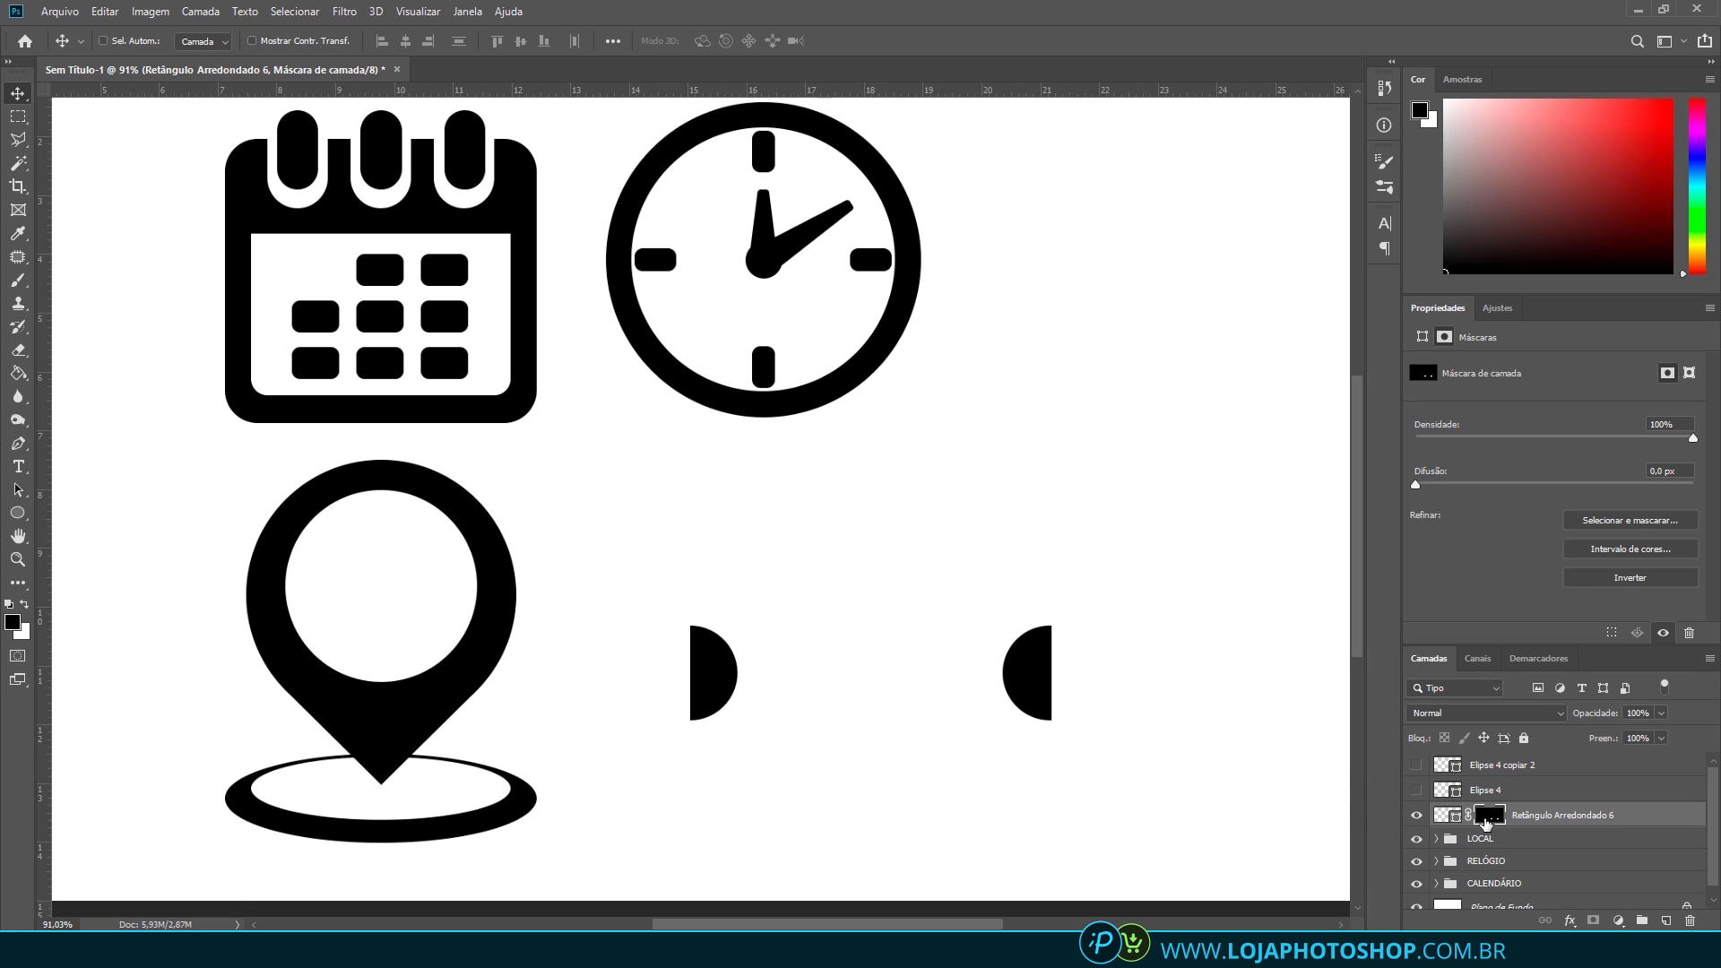
{"action": "key", "text": "ctrl+i"}
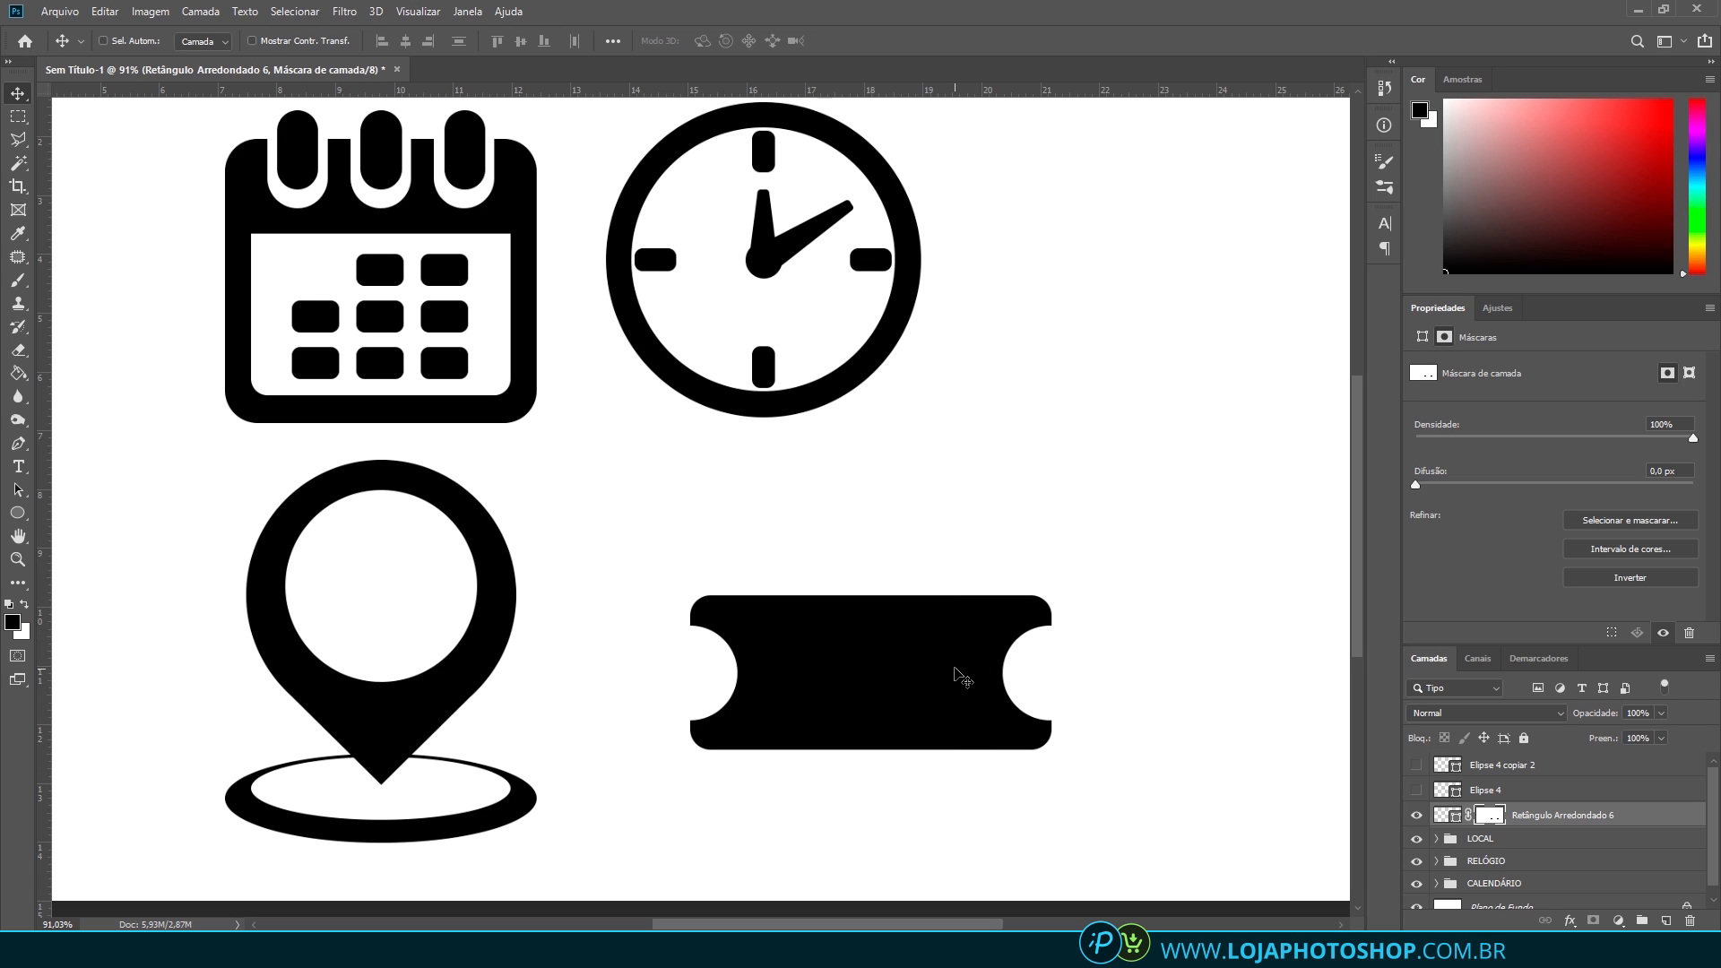
Draw a blue rounded rectangle about 18 × 27 px on a new top layer, just inside the ticket's upper edge near its right end
{"action": "left_click", "coordinate": [19, 513]}
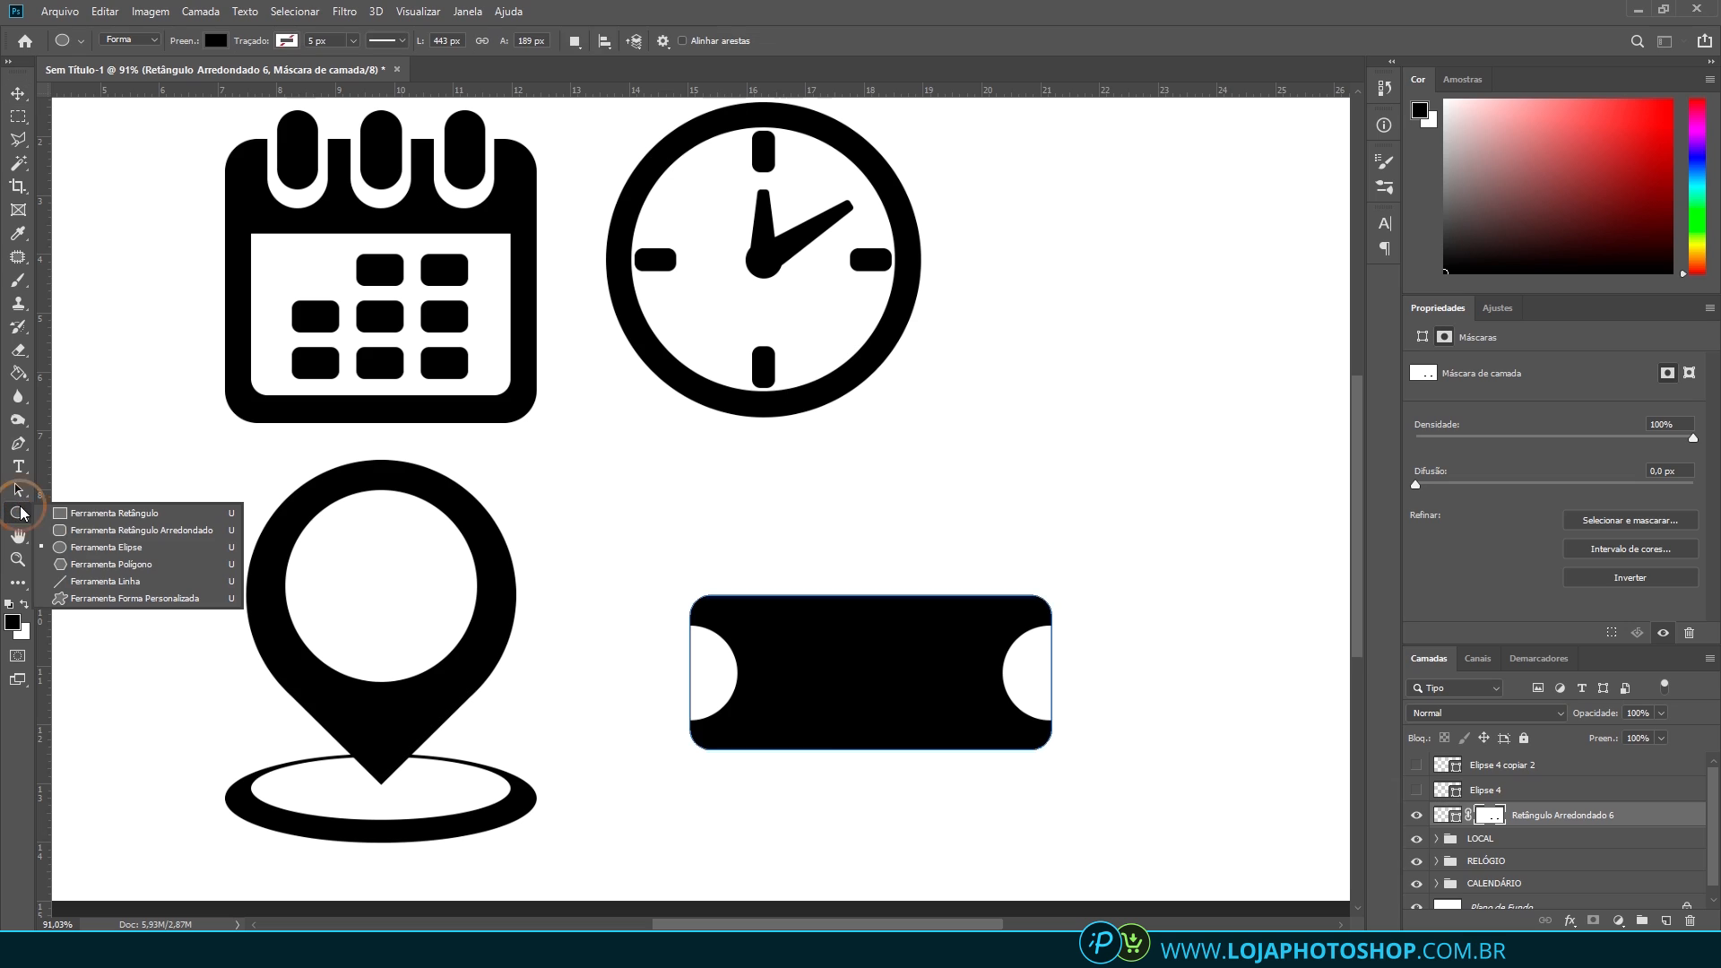
{"action": "left_click", "coordinate": [68, 532]}
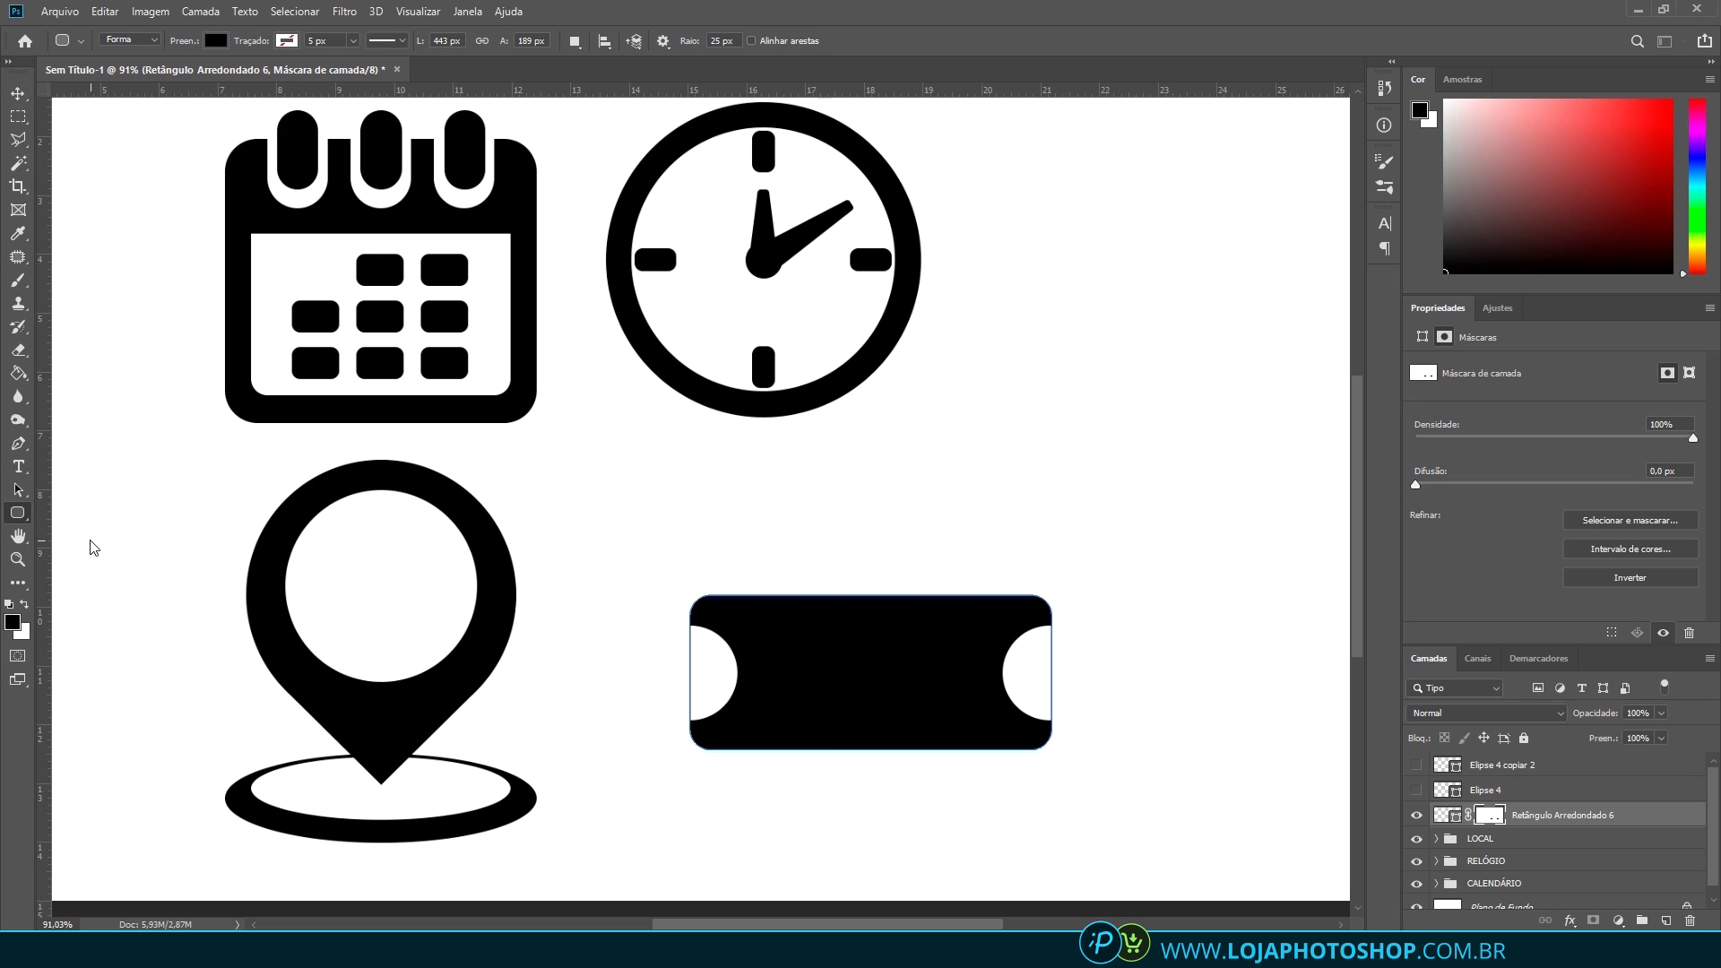
{"action": "left_click", "coordinate": [1583, 790]}
{"action": "left_click", "coordinate": [1583, 764]}
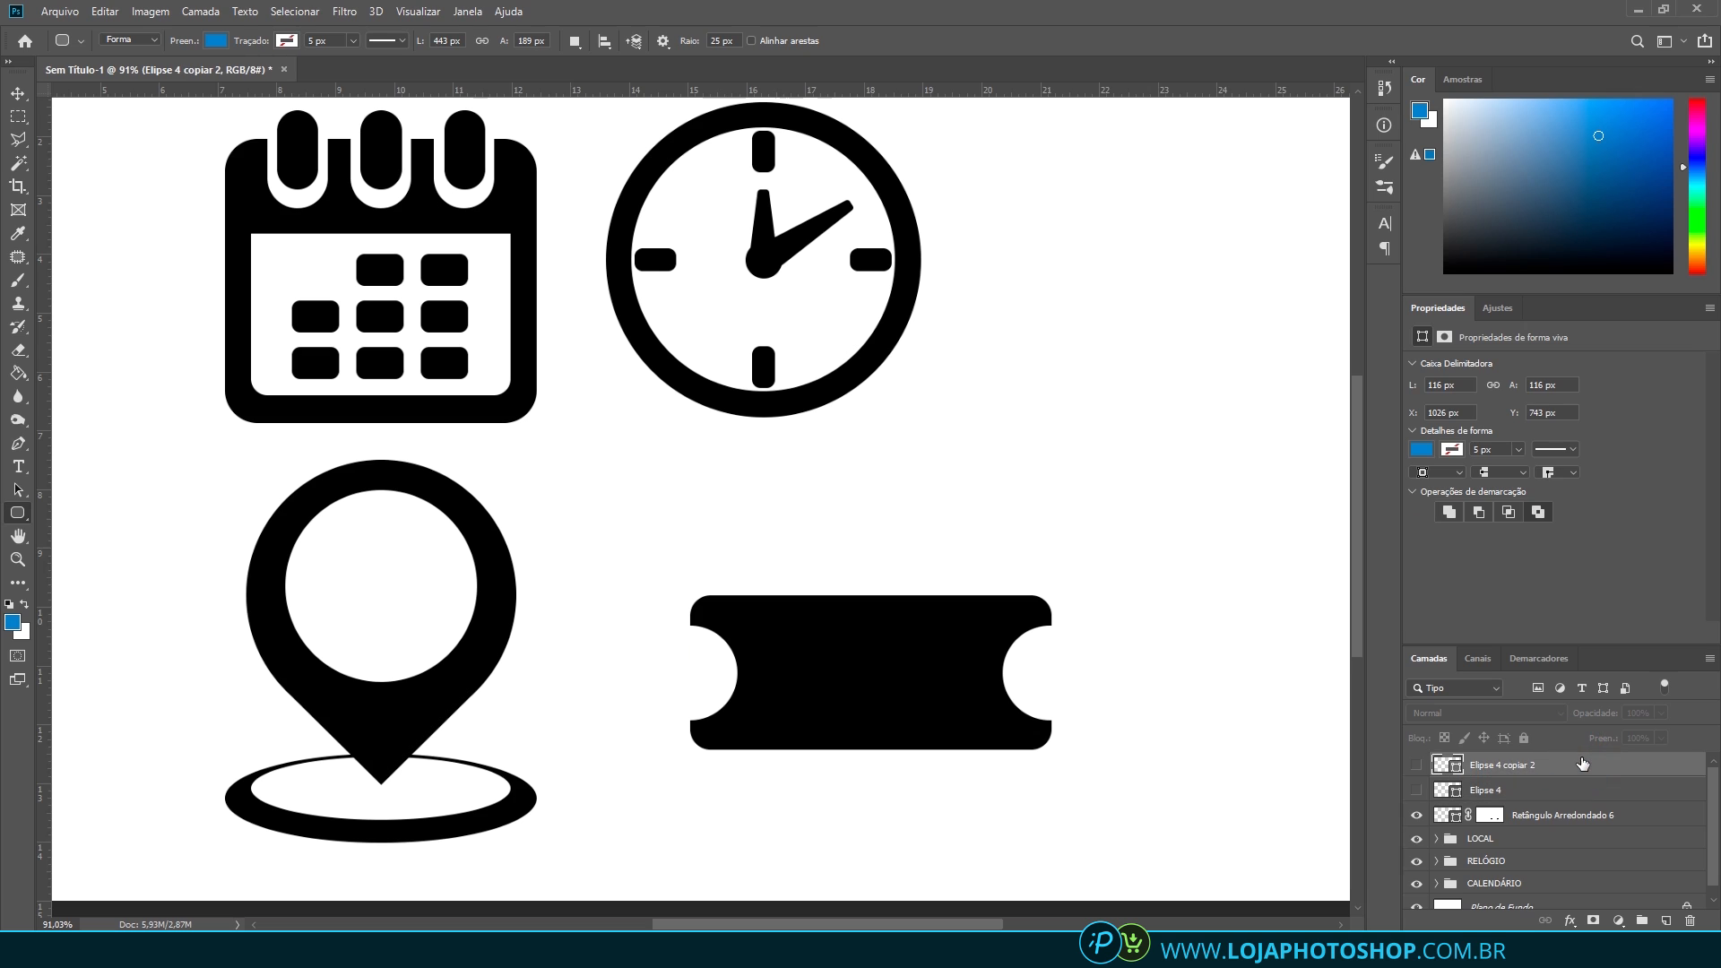
{"action": "left_click", "coordinate": [1666, 920]}
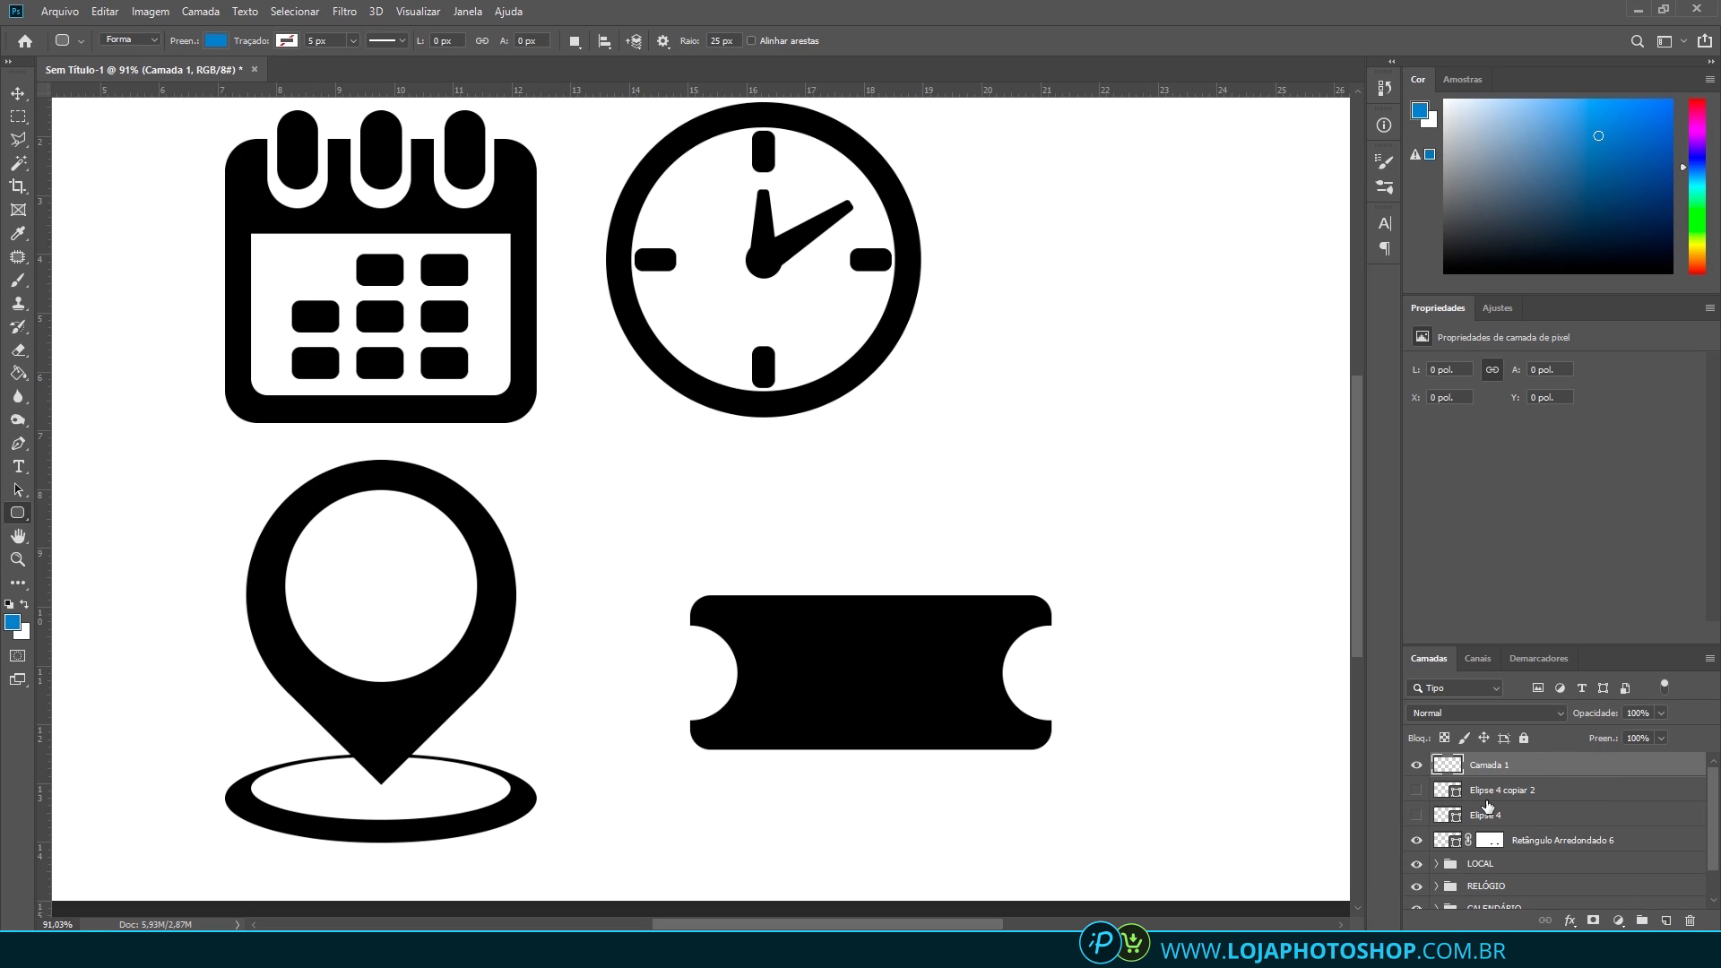
{"action": "scroll", "coordinate": [1334, 761], "scroll_direction": "up", "scroll_amount": 5}
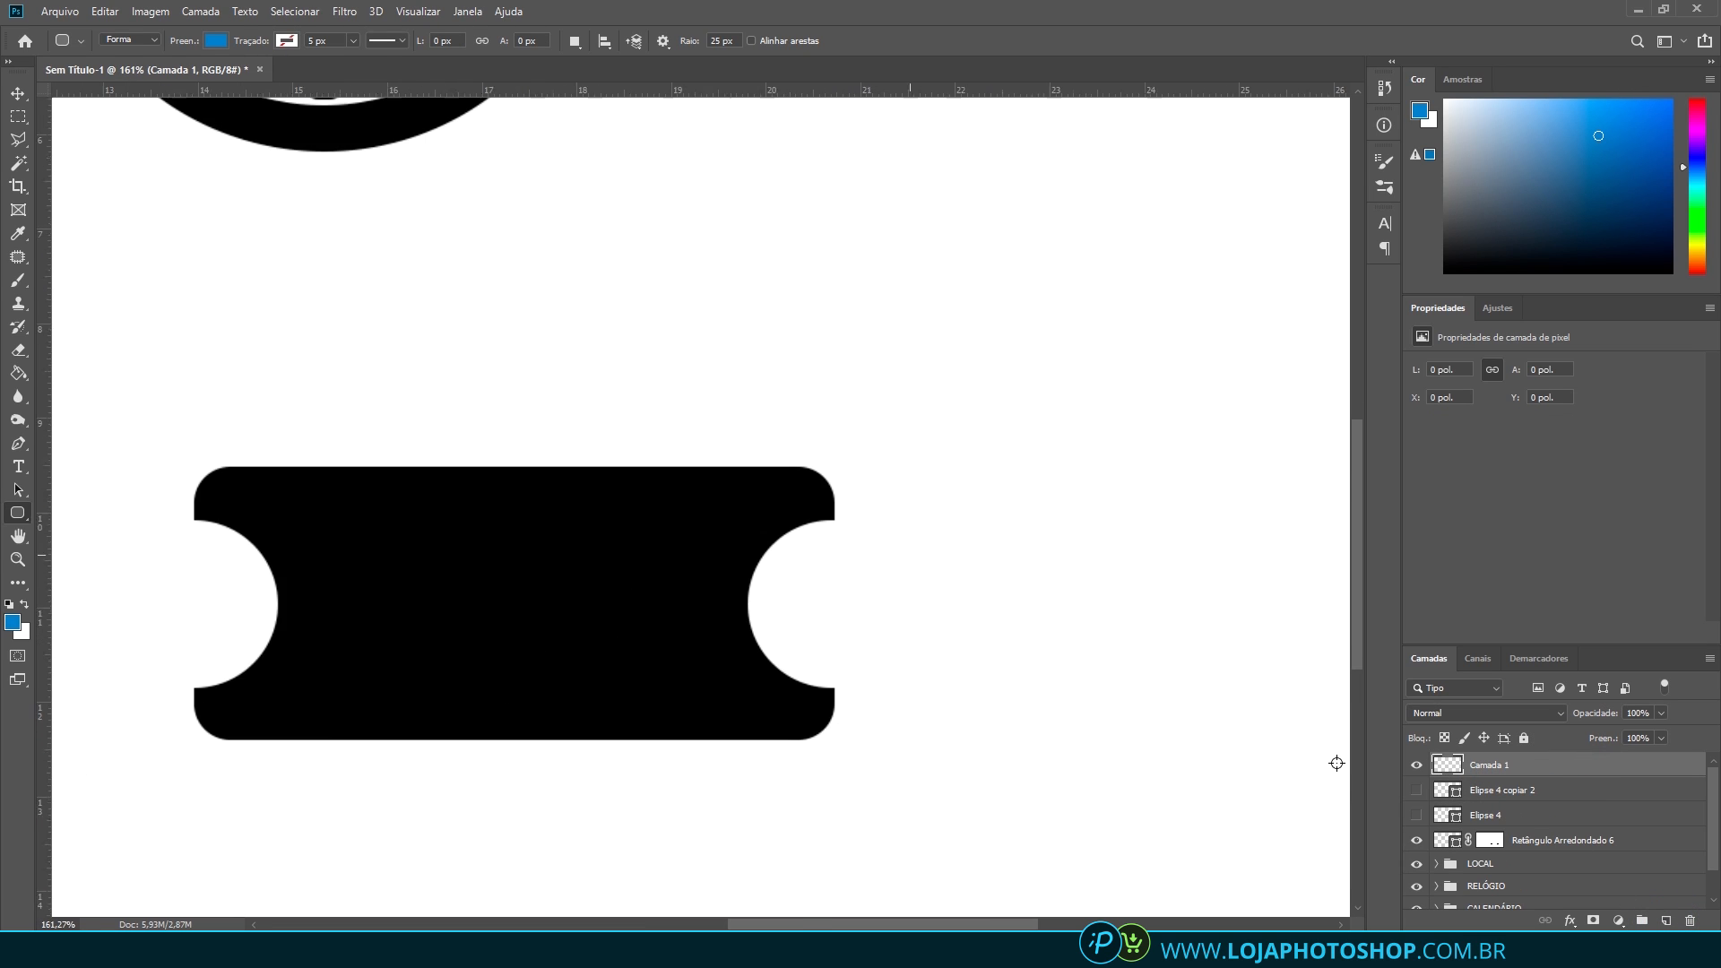
{"action": "left_click_drag", "start_coordinate": [665, 460], "coordinate": [667, 538]}
{"action": "key", "text": "ctrl+t"}
{"action": "scroll", "coordinate": [687, 487], "scroll_direction": "up", "scroll_amount": 2}
{"action": "scroll", "coordinate": [836, 518], "scroll_direction": "down", "scroll_amount": 3}
{"action": "scroll", "coordinate": [731, 504], "scroll_direction": "up", "scroll_amount": 3}
{"action": "key", "text": "alt+space"}
{"action": "key", "text": "Return"}
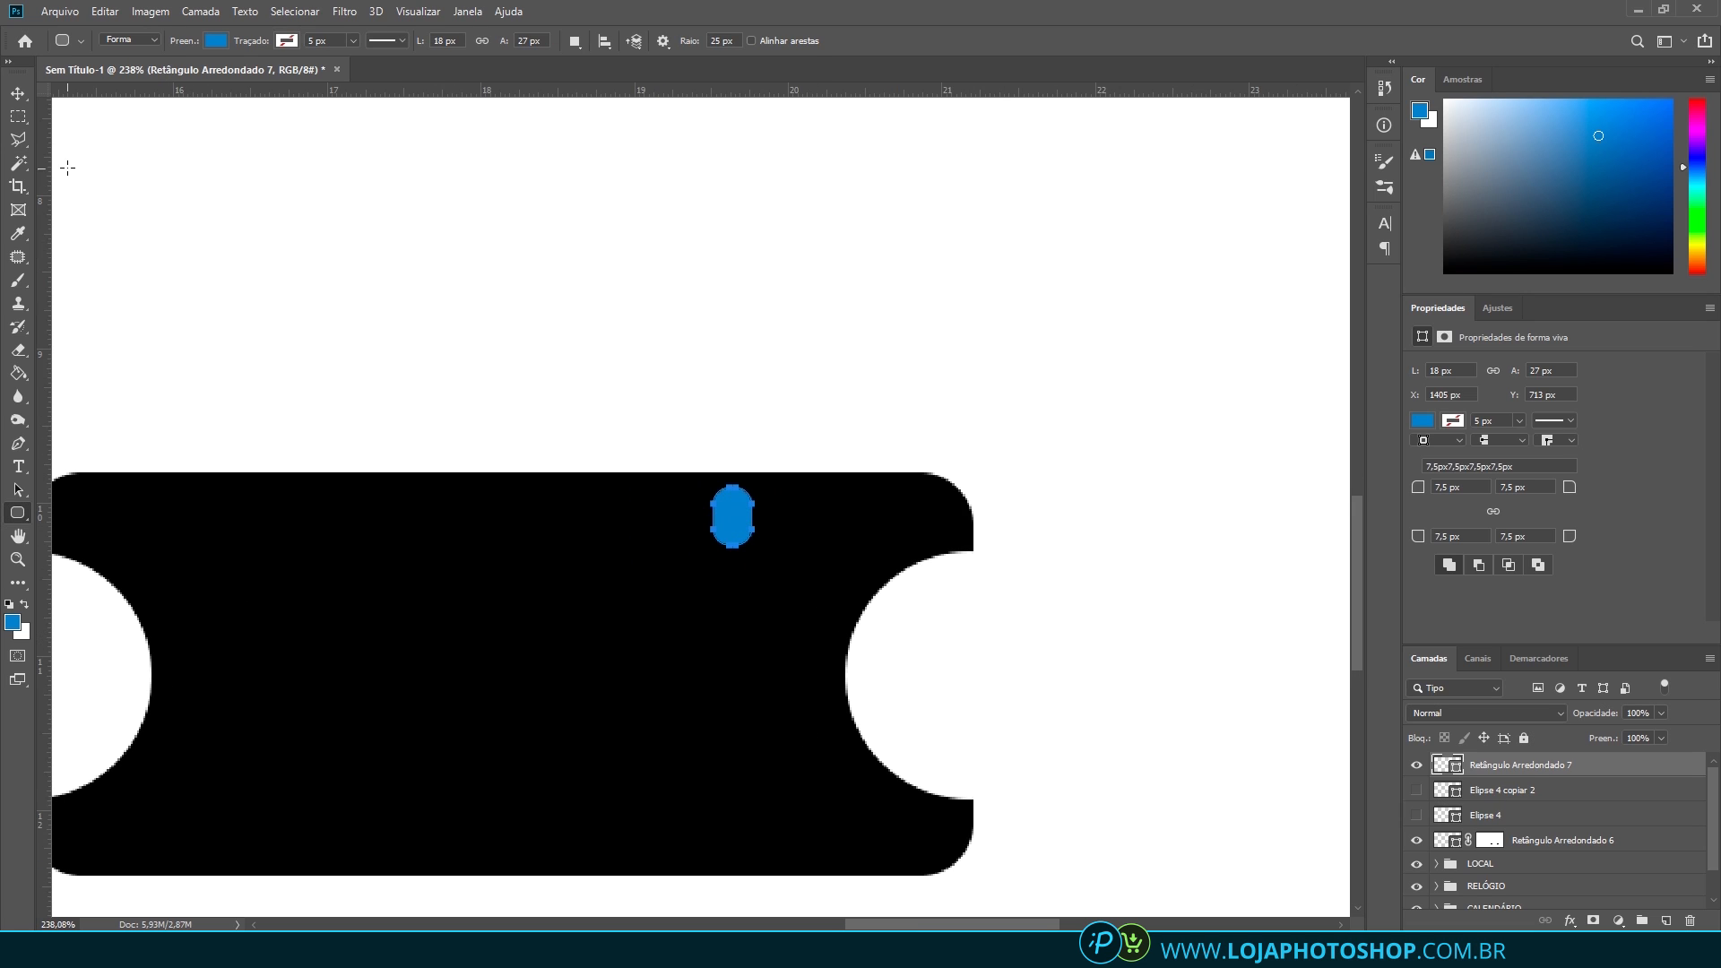
Nudge the small blue rounded rectangle 2 px left and 1 px up
{"action": "left_click", "coordinate": [17, 93]}
{"action": "key", "text": "Left"}
{"action": "key", "text": "Left"}
{"action": "key", "text": "Up"}
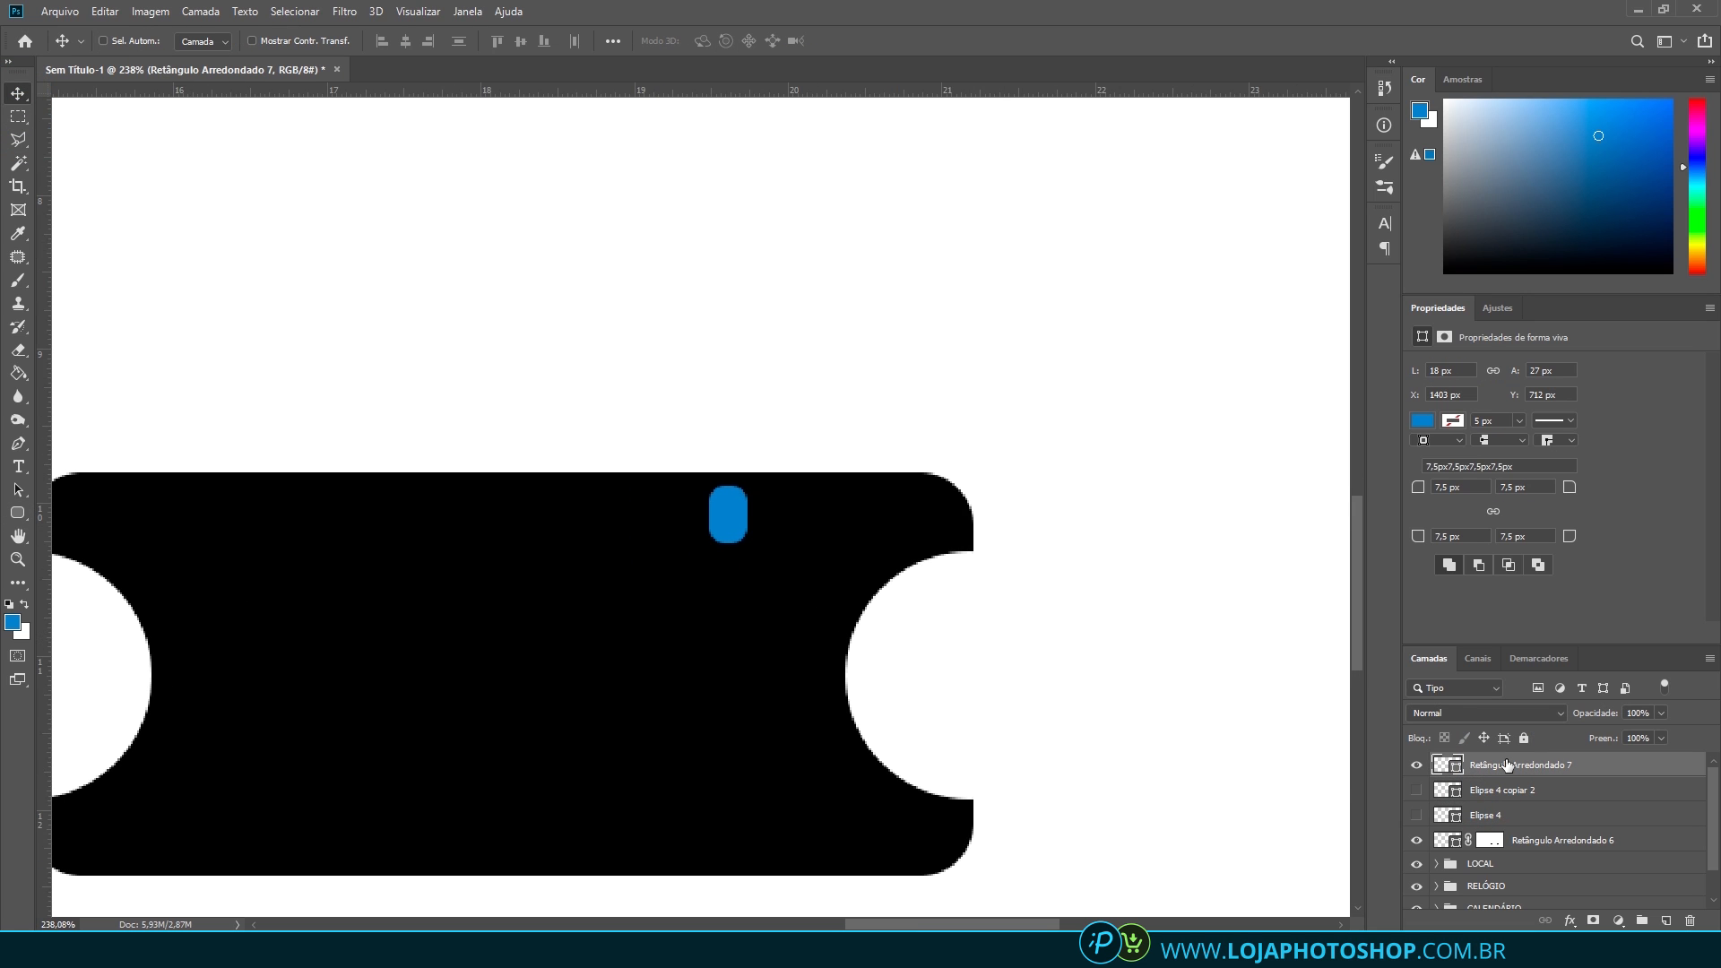
Duplicate the small blue rectangle five times and space the copies evenly below it in a vertical column crossing the ticket
{"action": "key", "text": "ctrl+j"}
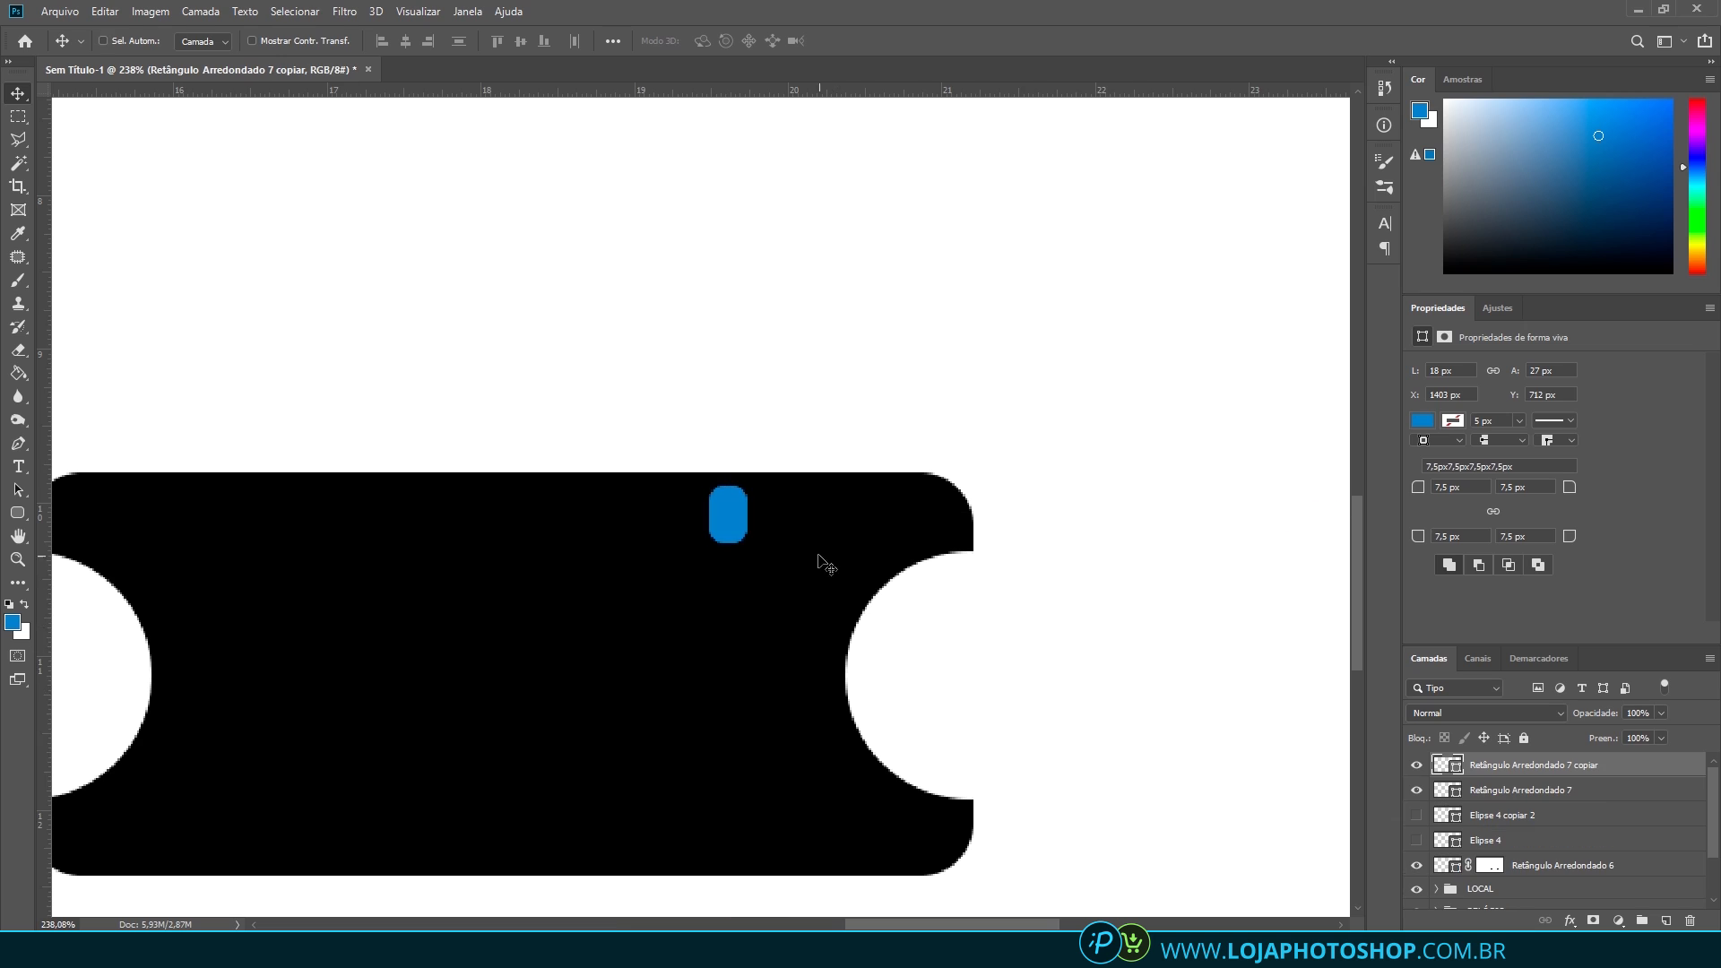
{"action": "left_click_drag", "start_coordinate": [726, 525], "coordinate": [744, 877]}
{"action": "key", "text": "ctrl+j"}
{"action": "key", "text": "ctrl+j"}
{"action": "key", "text": "ctrl+j"}
{"action": "key", "text": "ctrl+j"}
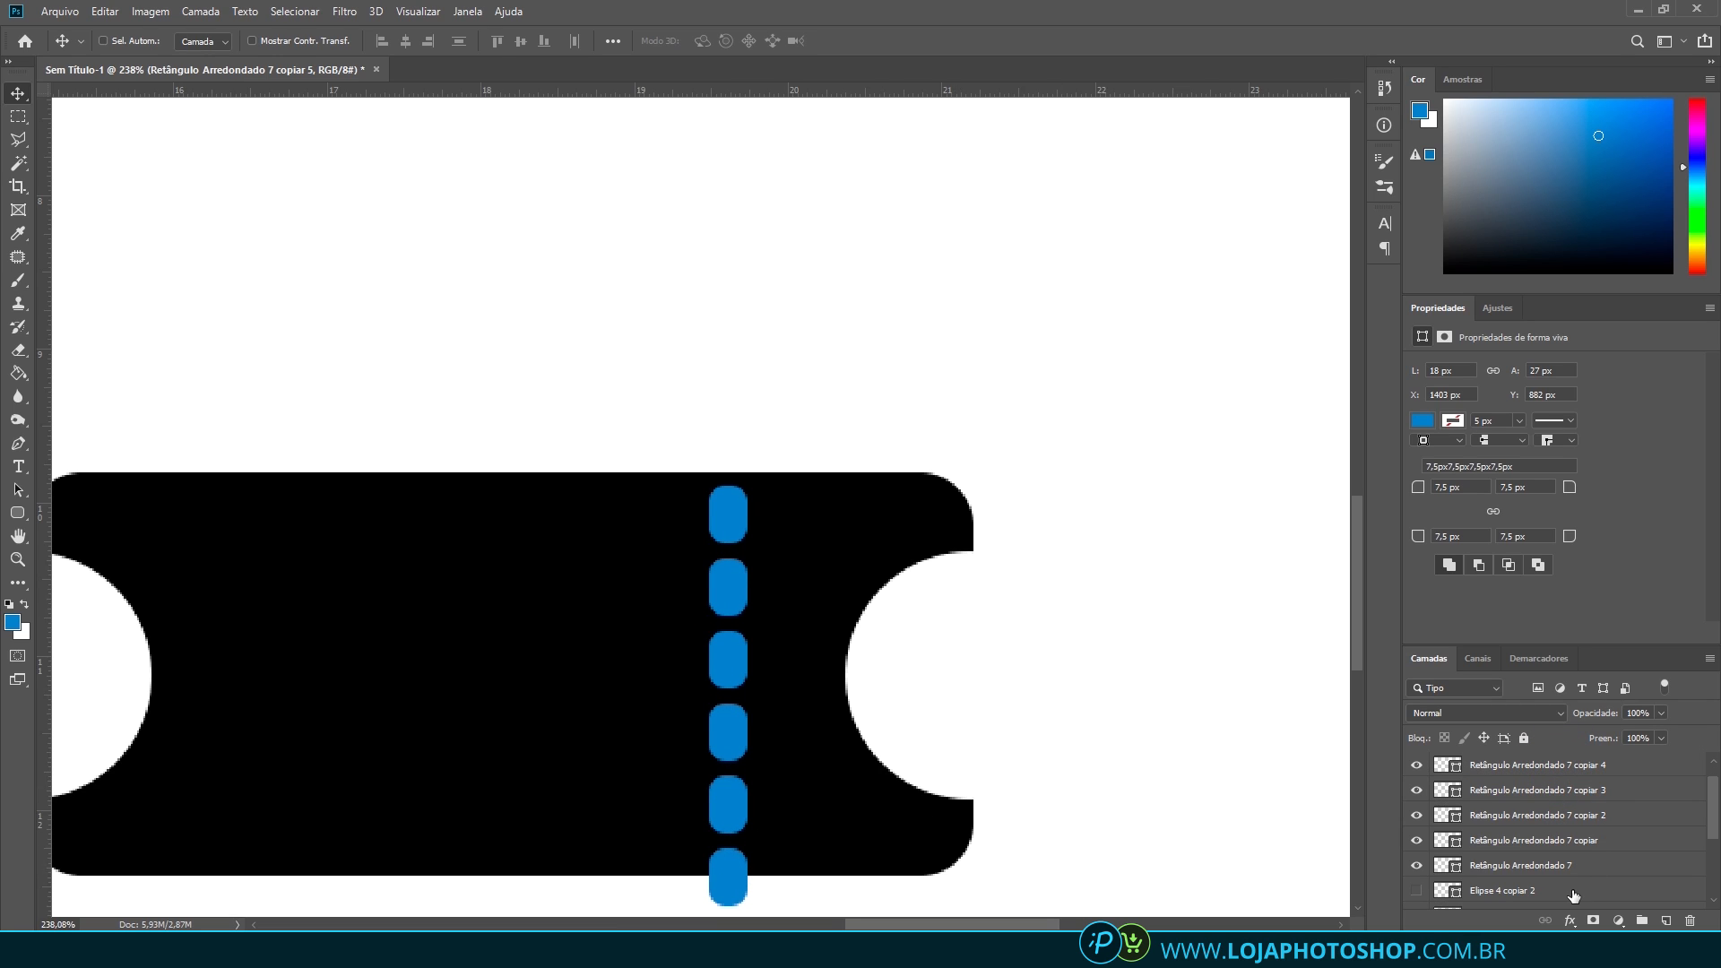
Select all six small blue rectangles and move them up about 10 px to centre the column across the ticket's height
{"action": "left_click", "coordinate": [1560, 890], "text": "shift"}
{"action": "left_click_drag", "start_coordinate": [765, 739], "coordinate": [737, 707]}
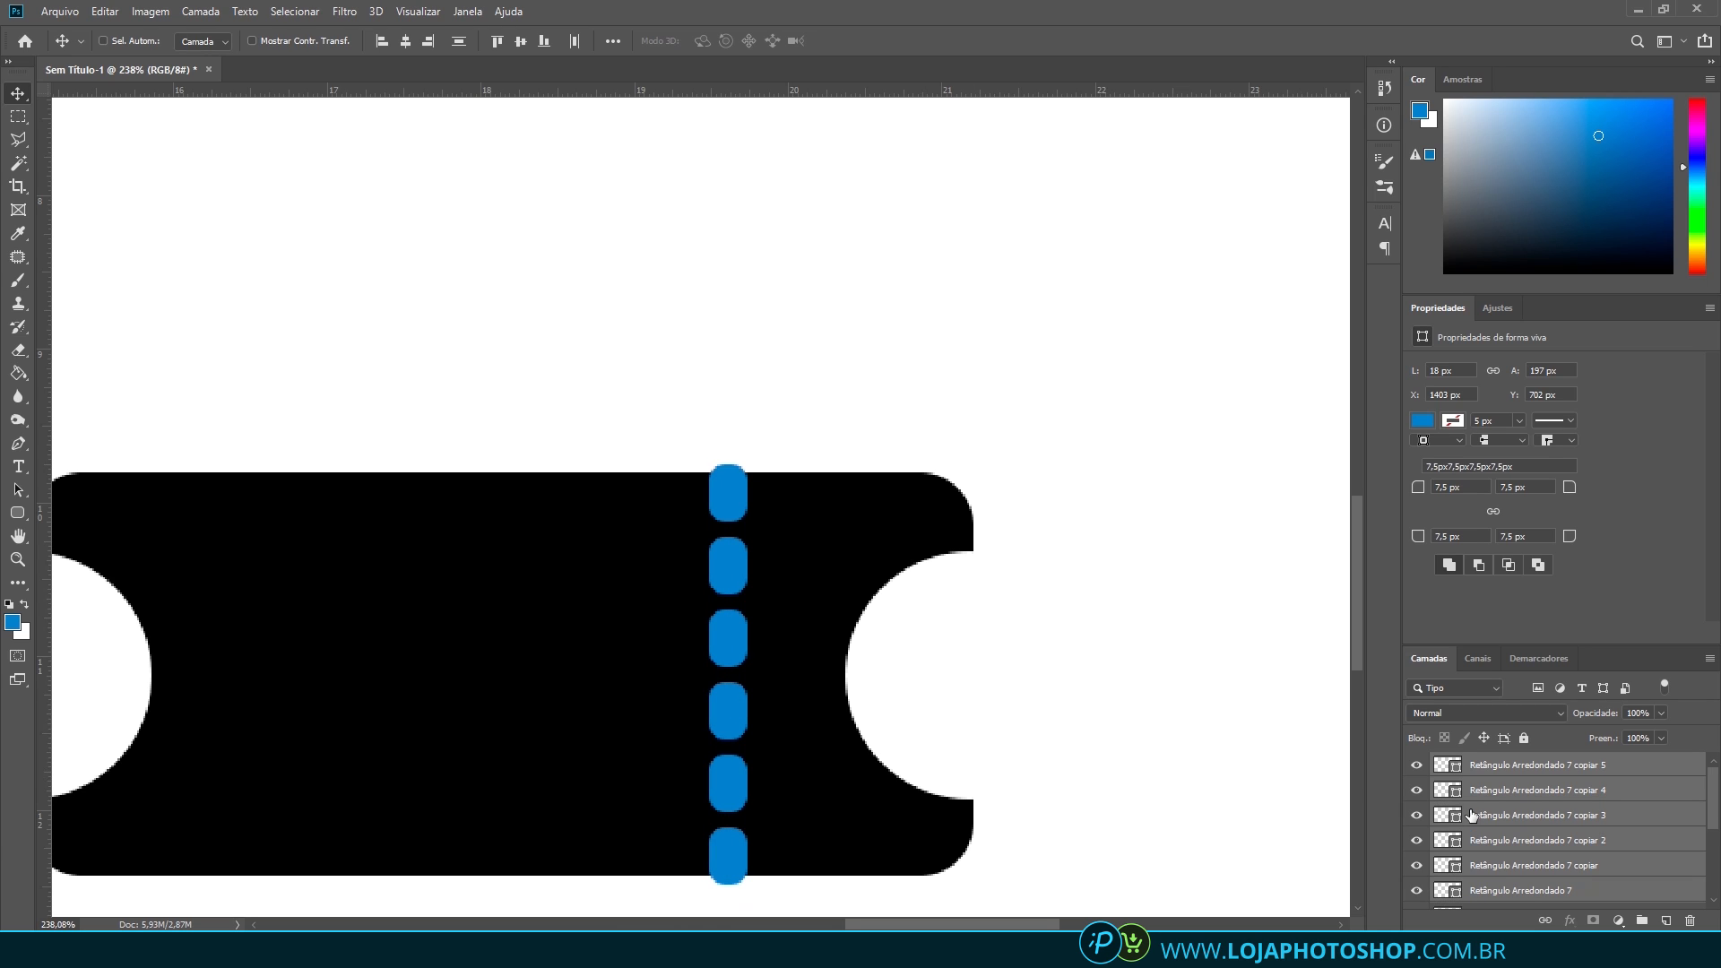
{"action": "key", "text": "ctrl+g"}
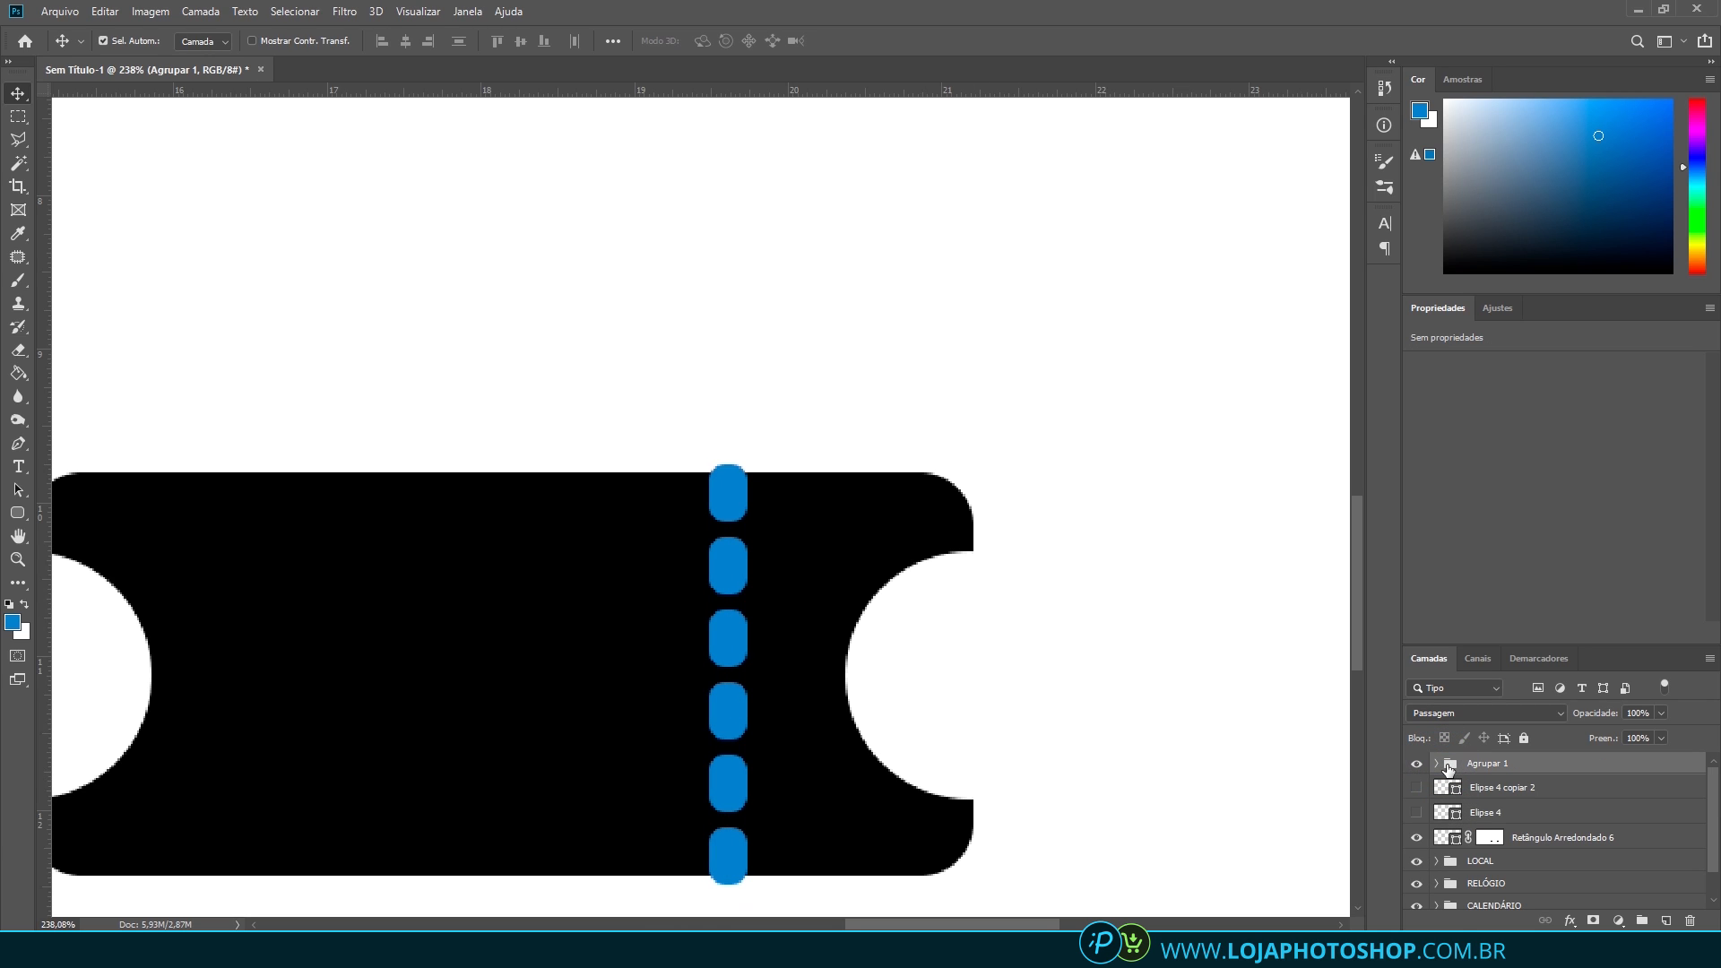
{"action": "key", "text": "ctrl+z"}
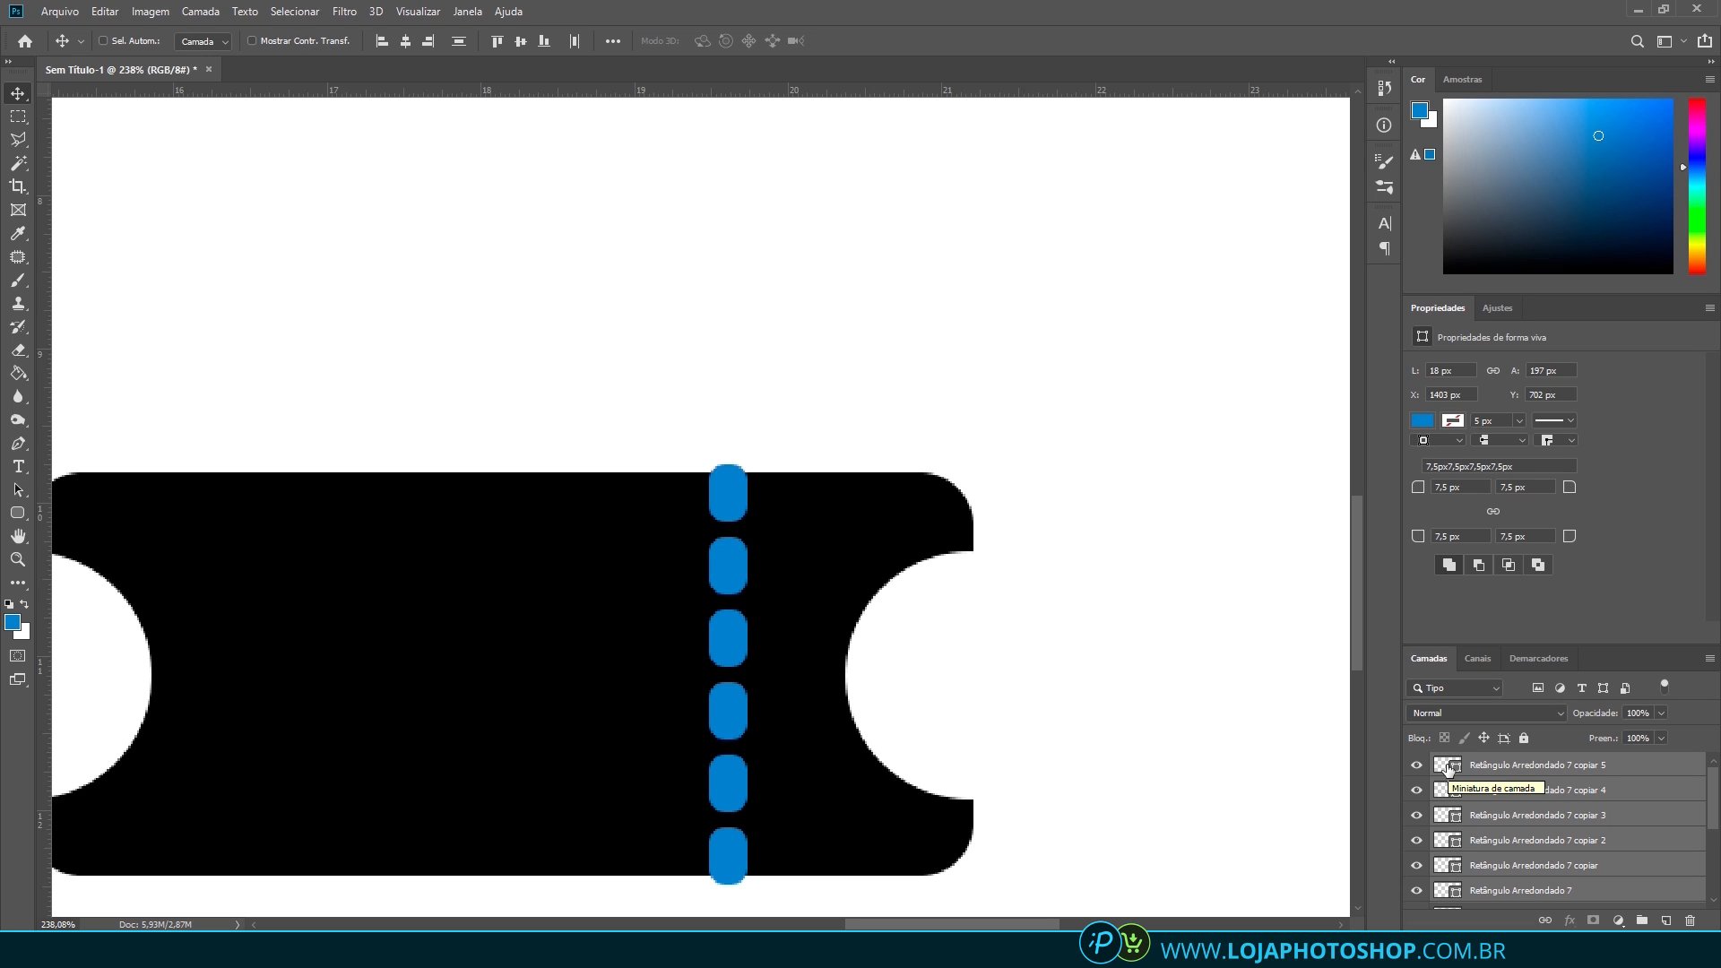
Load the outlines of all six small blue rectangles together as one selection
{"action": "left_click", "coordinate": [1443, 764], "text": "ctrl"}
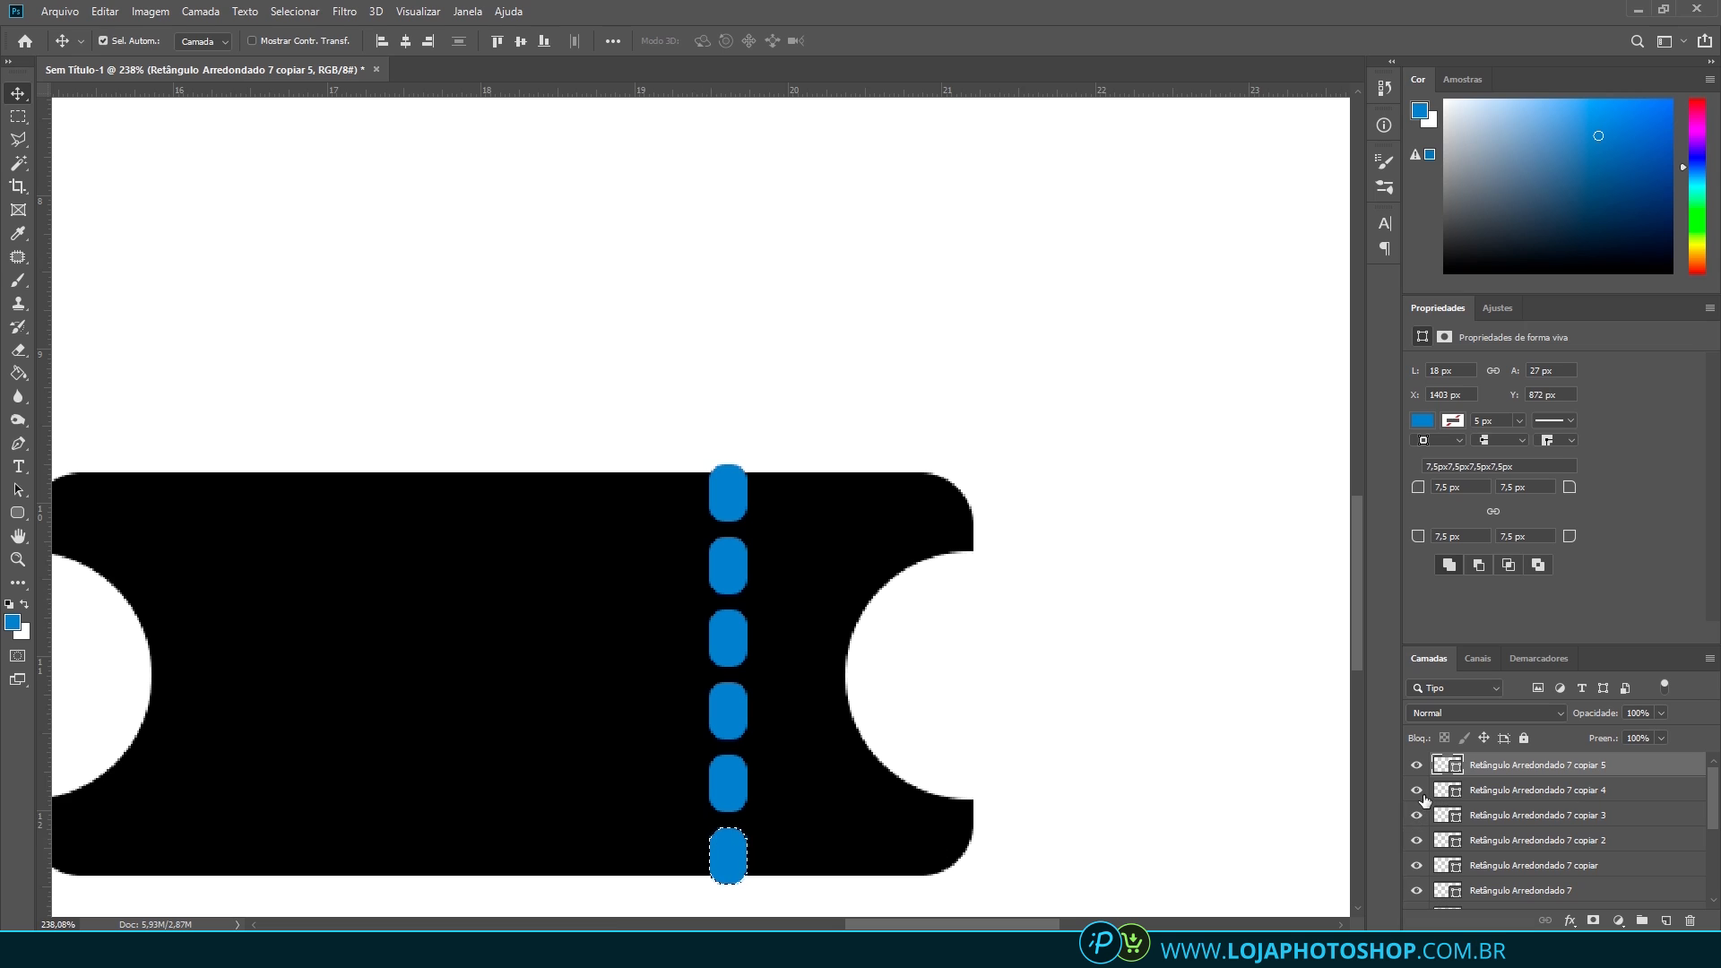
{"action": "left_click", "coordinate": [1436, 790], "text": "ctrl+shift"}
{"action": "left_click", "coordinate": [1440, 816], "text": "ctrl+shift"}
{"action": "left_click", "coordinate": [1442, 842], "text": "ctrl+shift"}
{"action": "left_click", "coordinate": [1442, 866], "text": "ctrl+shift"}
{"action": "scroll", "coordinate": [1524, 834], "scroll_direction": "down", "scroll_amount": 2}
{"action": "left_click", "coordinate": [1439, 793], "text": "ctrl+shift"}
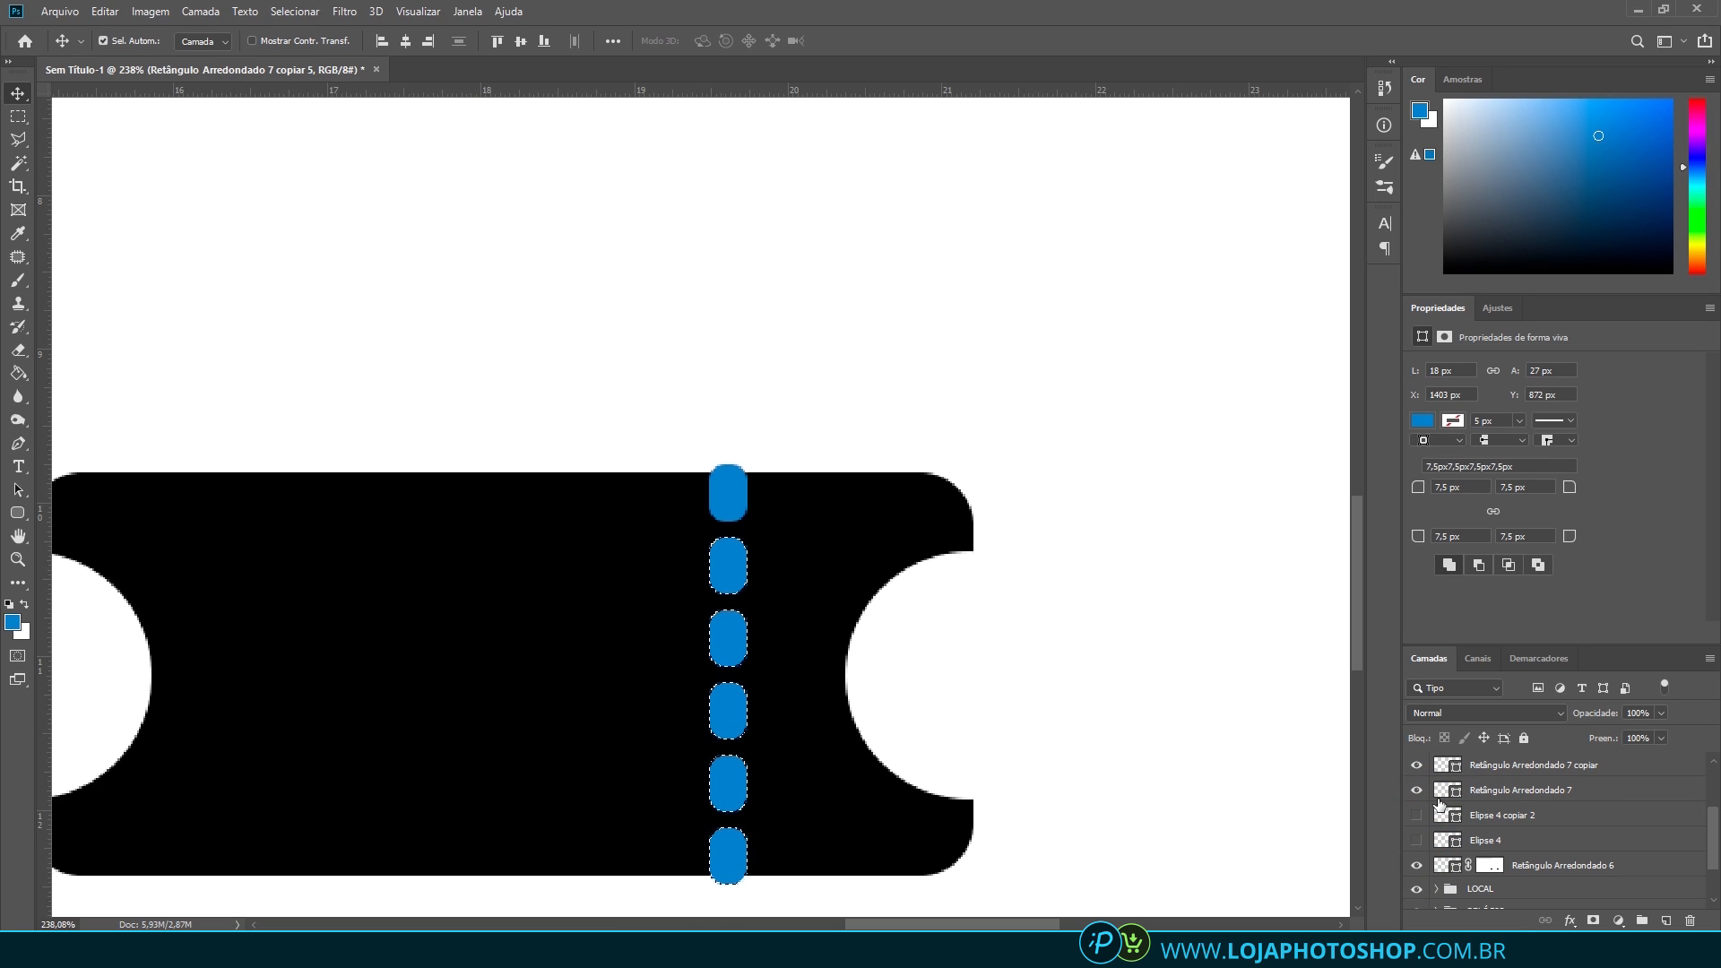
Paint the selected column black on the Retângulo Arredondado 6 layer mask with a 100 px brush, and deselect
{"action": "left_click", "coordinate": [1525, 868]}
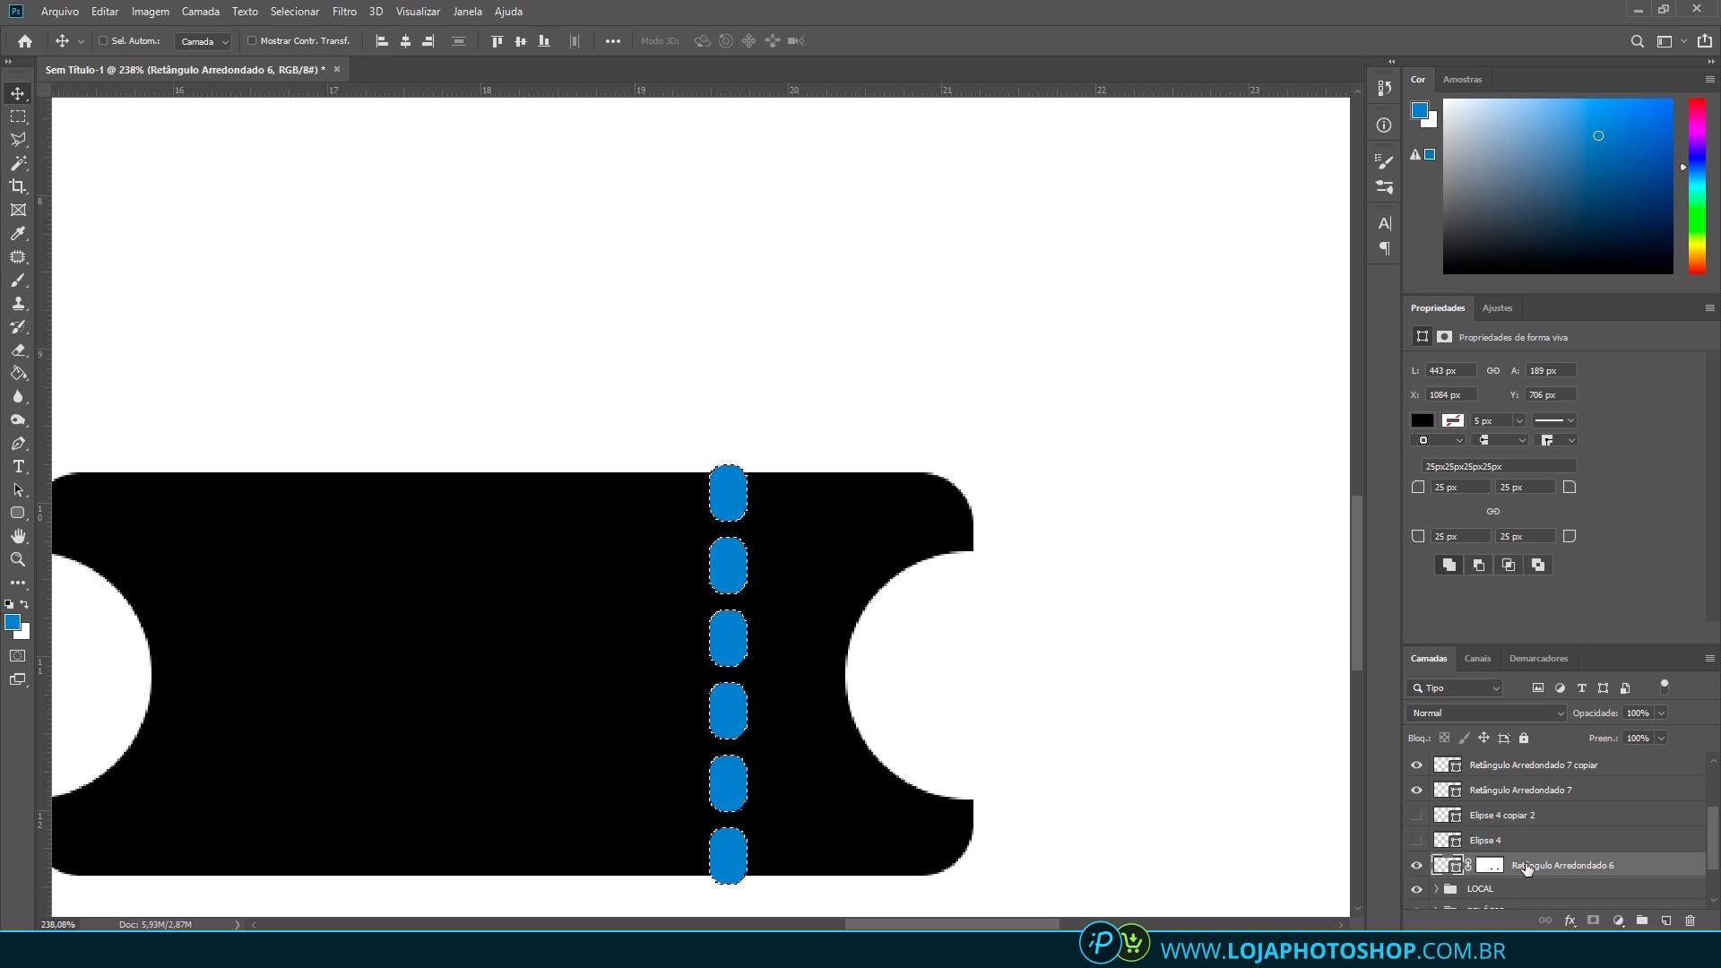
{"action": "left_click", "coordinate": [1492, 866]}
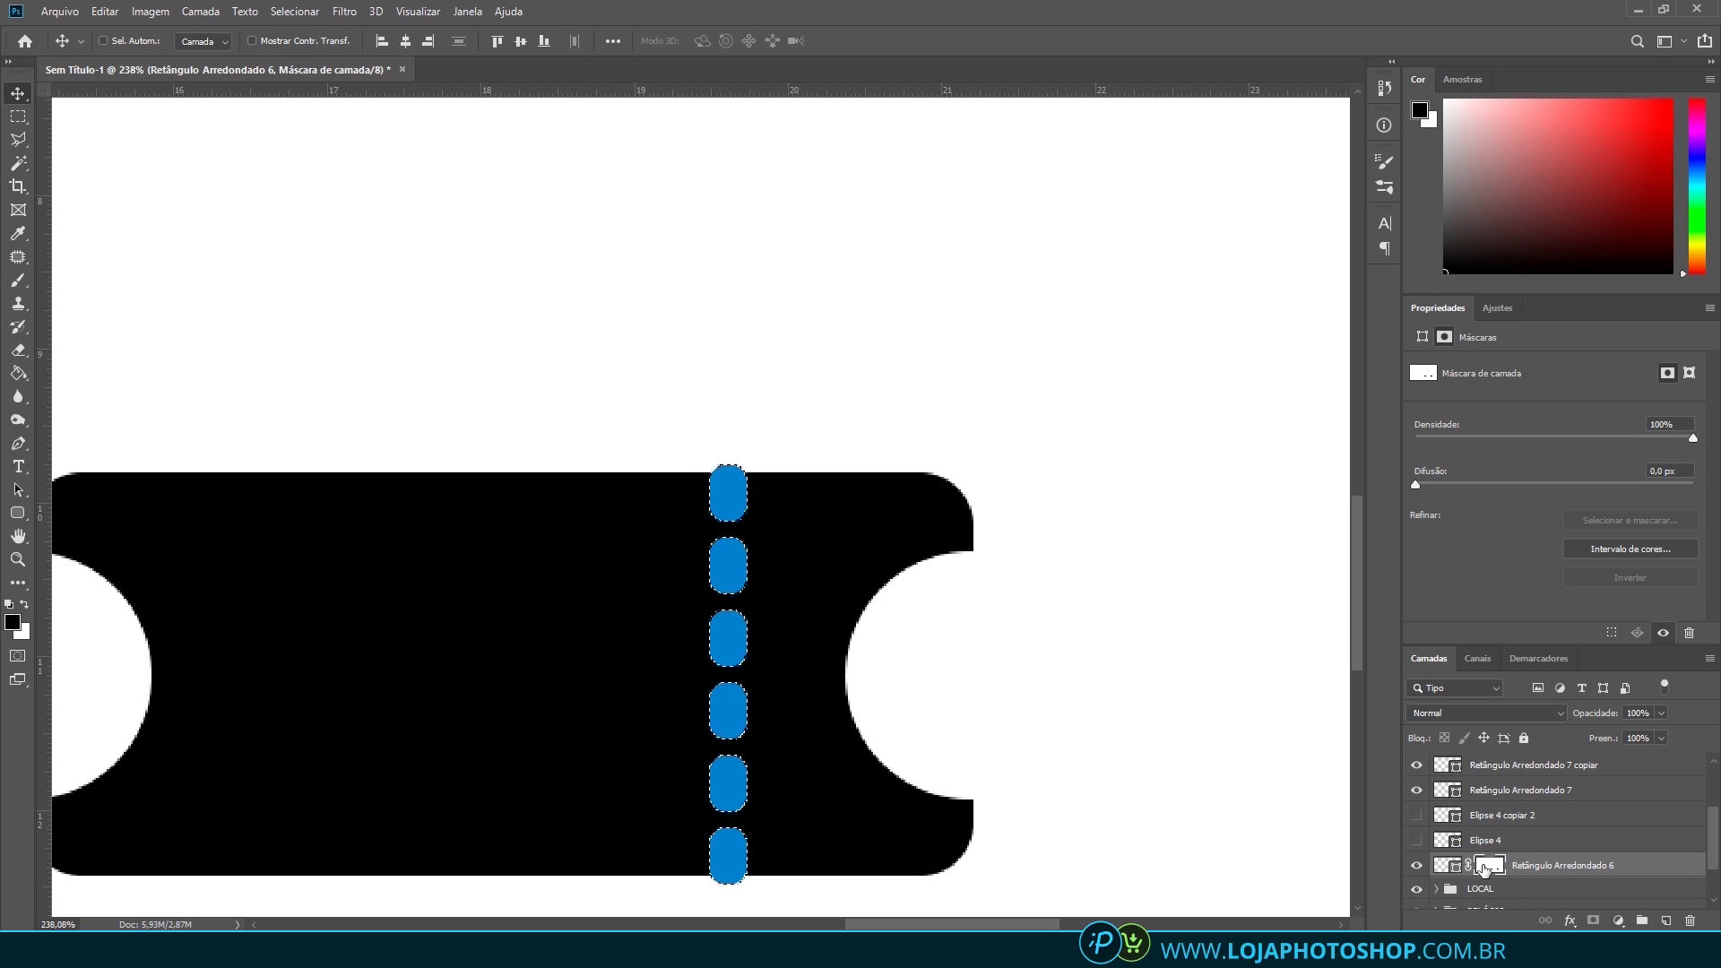
{"action": "left_click", "coordinate": [18, 279]}
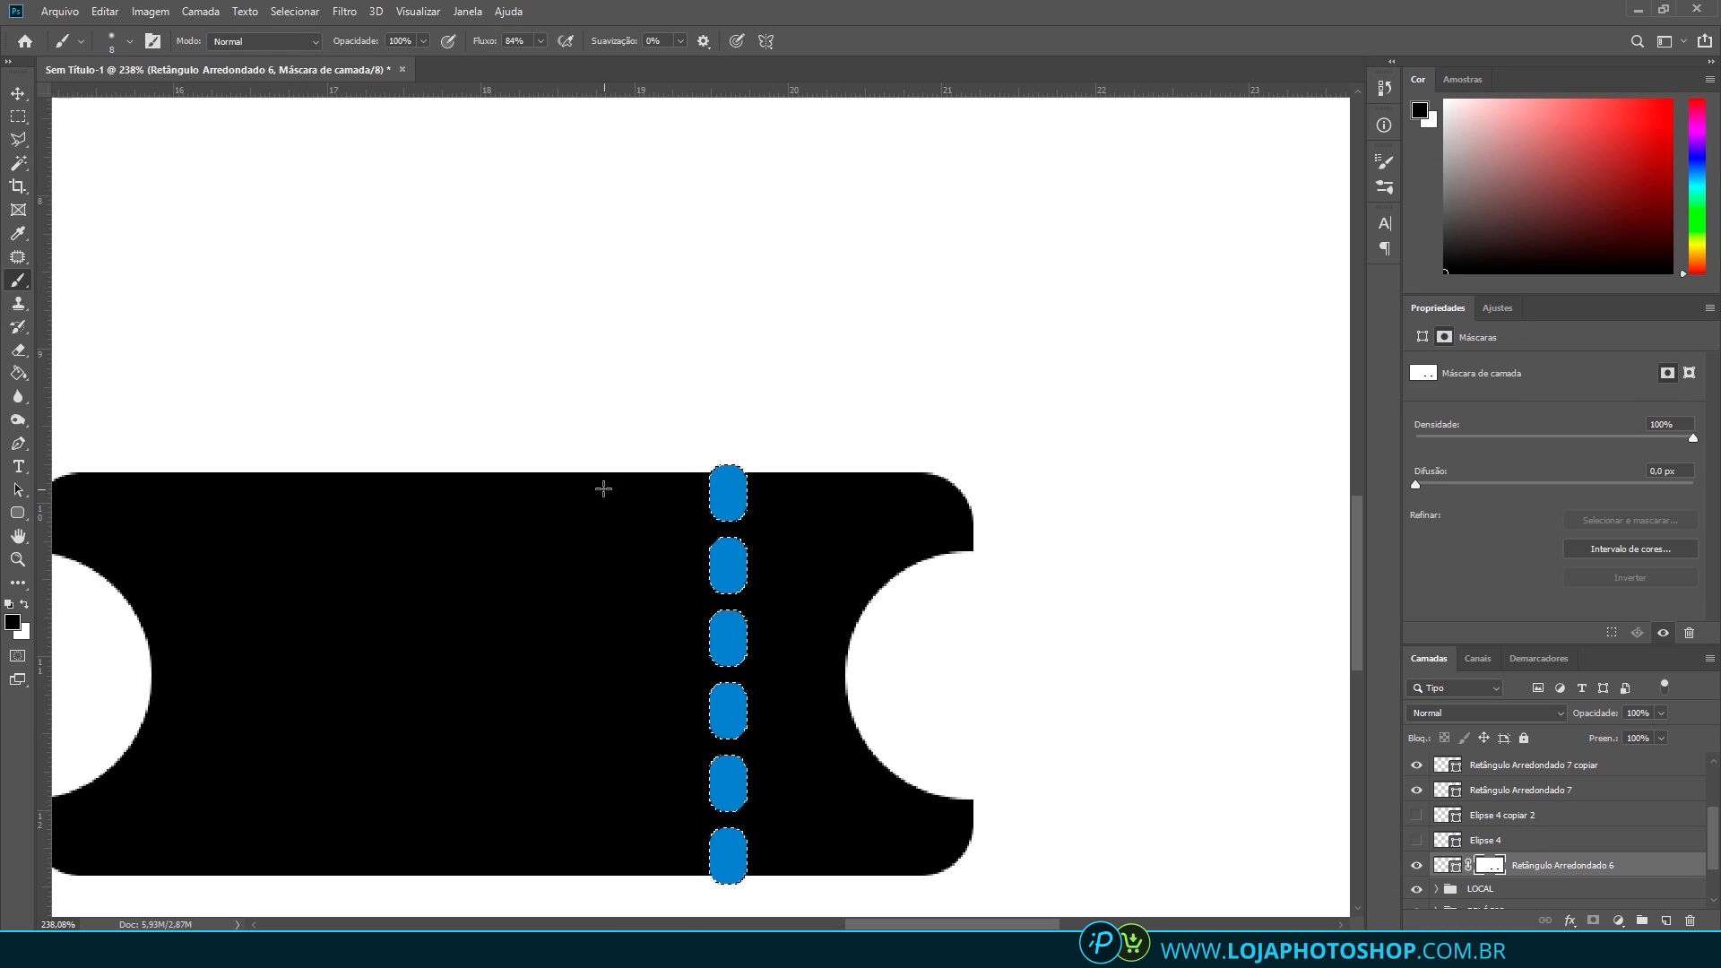
{"action": "key", "text": "Caps_Lock"}
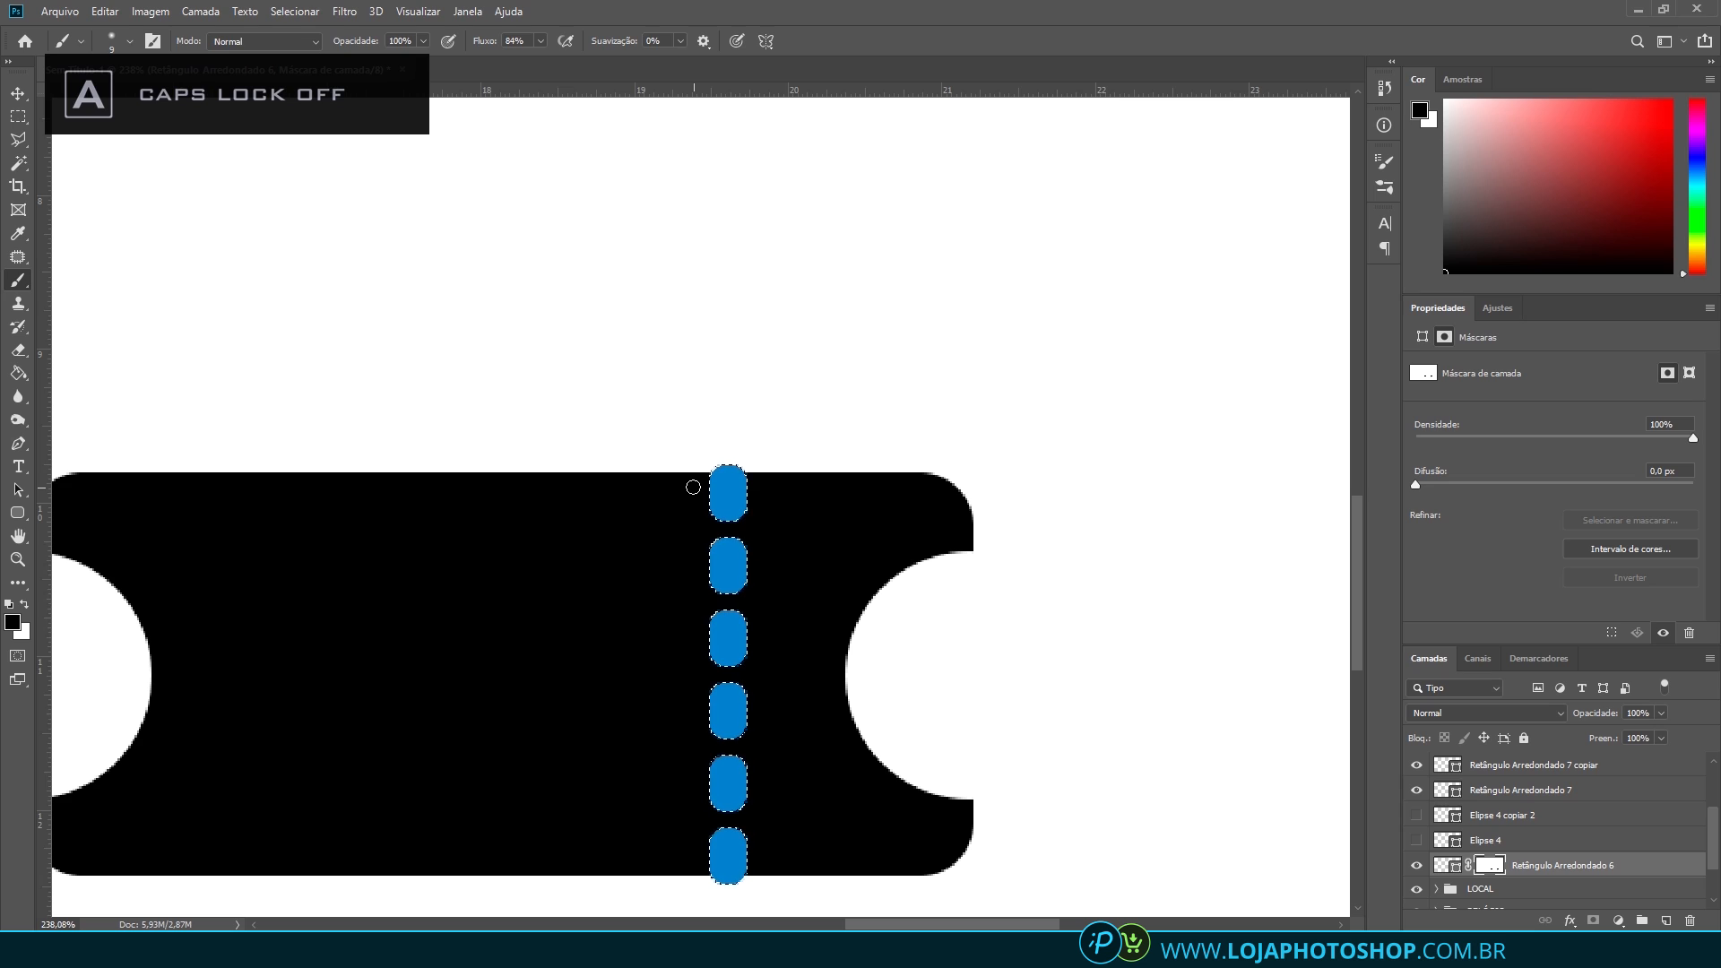
{"action": "key", "text": "bracketright"}
{"action": "key", "text": "bracketright"}
{"action": "key", "text": "bracketright"}
{"action": "key", "text": "bracketright"}
{"action": "key", "text": "bracketright"}
{"action": "key", "text": "bracketright"}
{"action": "key", "text": "bracketright"}
{"action": "key", "text": "bracketright"}
{"action": "key", "text": "bracketright"}
{"action": "key", "text": "bracketright"}
{"action": "key", "text": "bracketright"}
{"action": "key", "text": "bracketright"}
{"action": "key", "text": "bracketright"}
{"action": "key", "text": "bracketright"}
{"action": "key", "text": "bracketright"}
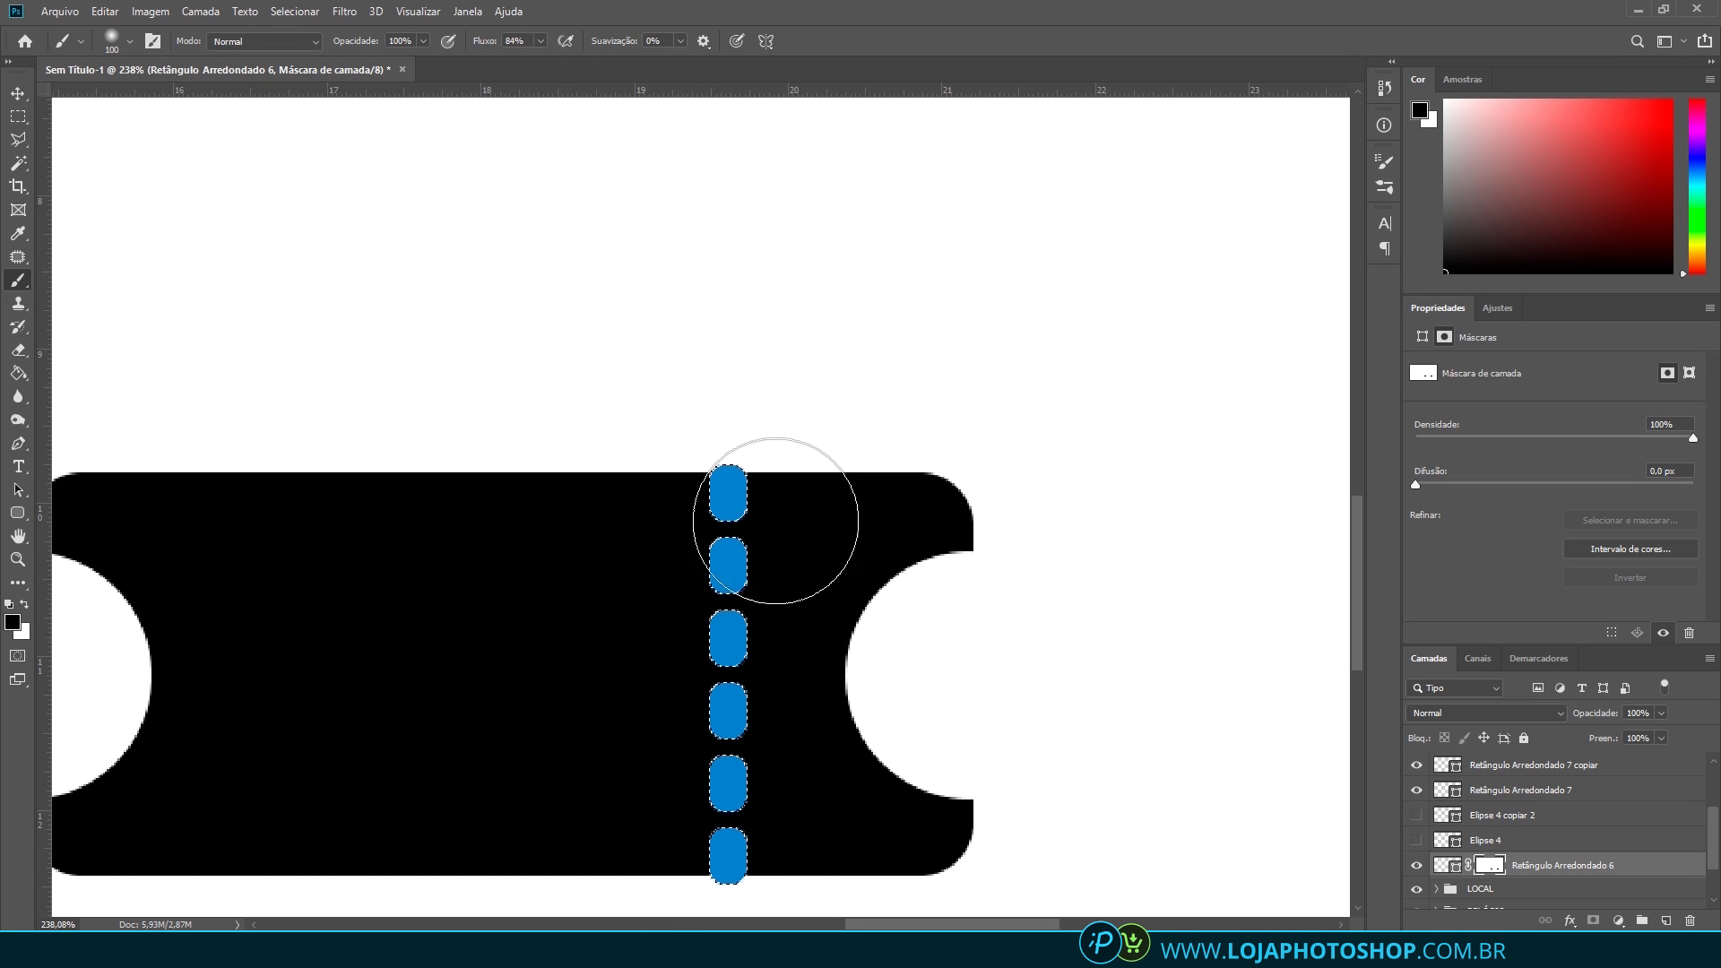
{"action": "key", "text": "ctrl+d"}
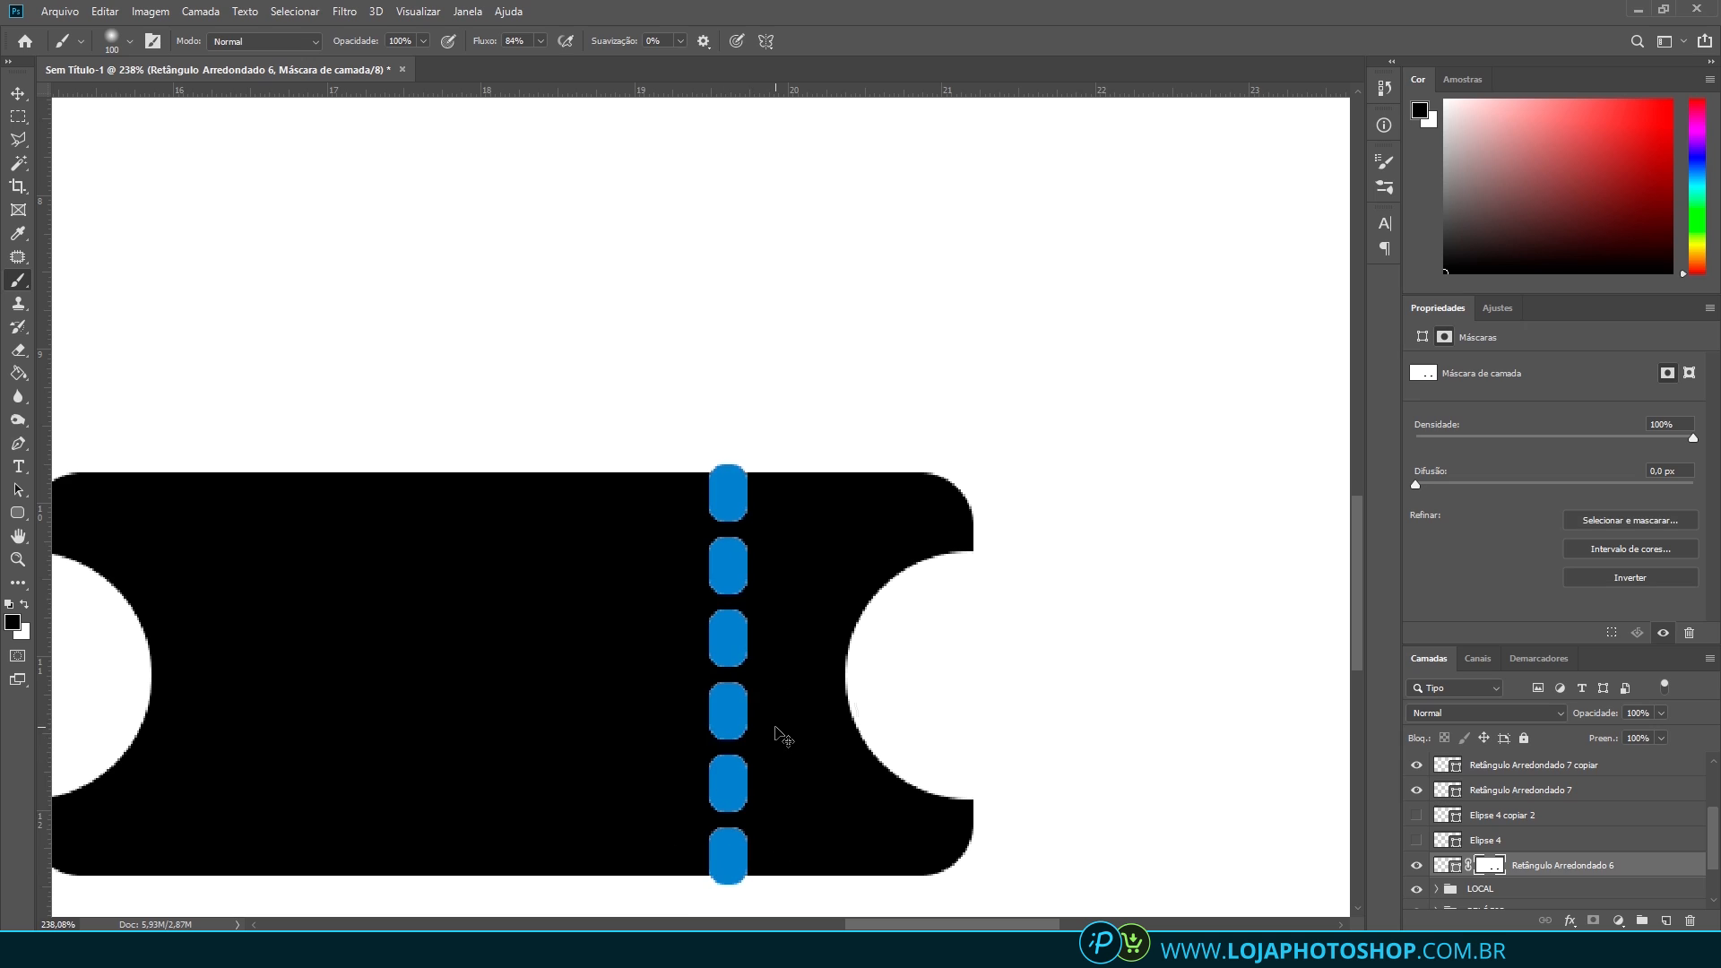
Group the six small blue rectangle layers and hide the group
{"action": "scroll", "coordinate": [1541, 849], "scroll_direction": "up", "scroll_amount": 2}
{"action": "left_click", "coordinate": [1517, 890]}
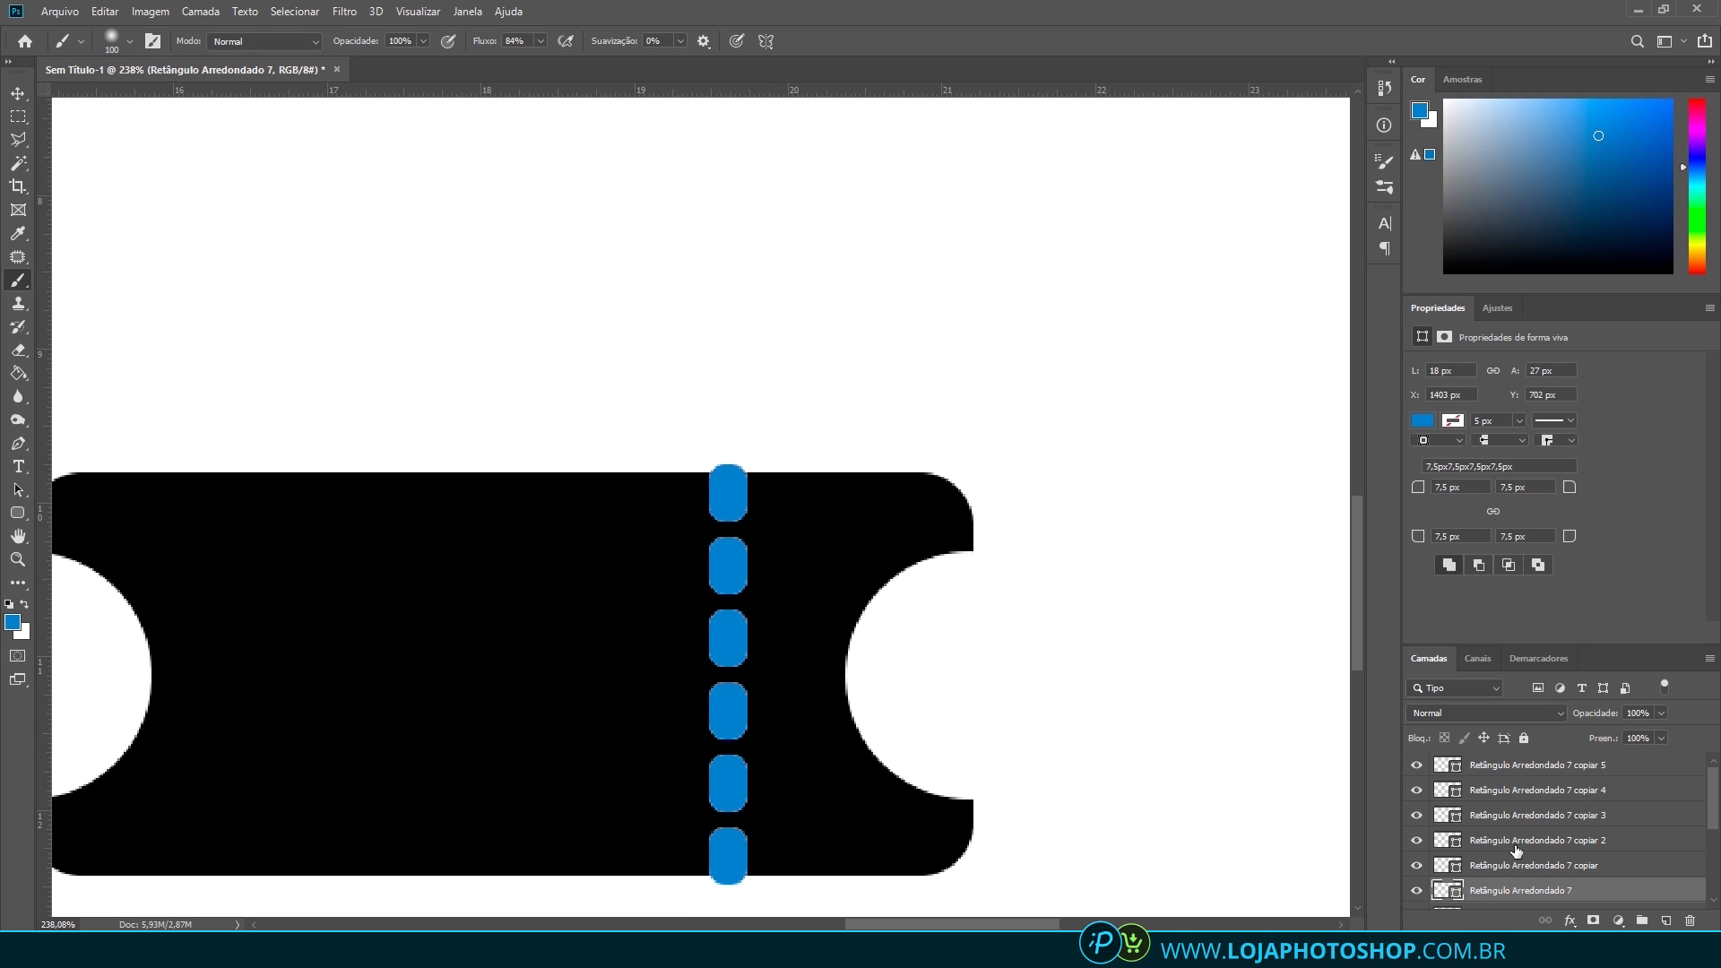
{"action": "left_click", "coordinate": [1507, 766], "text": "shift"}
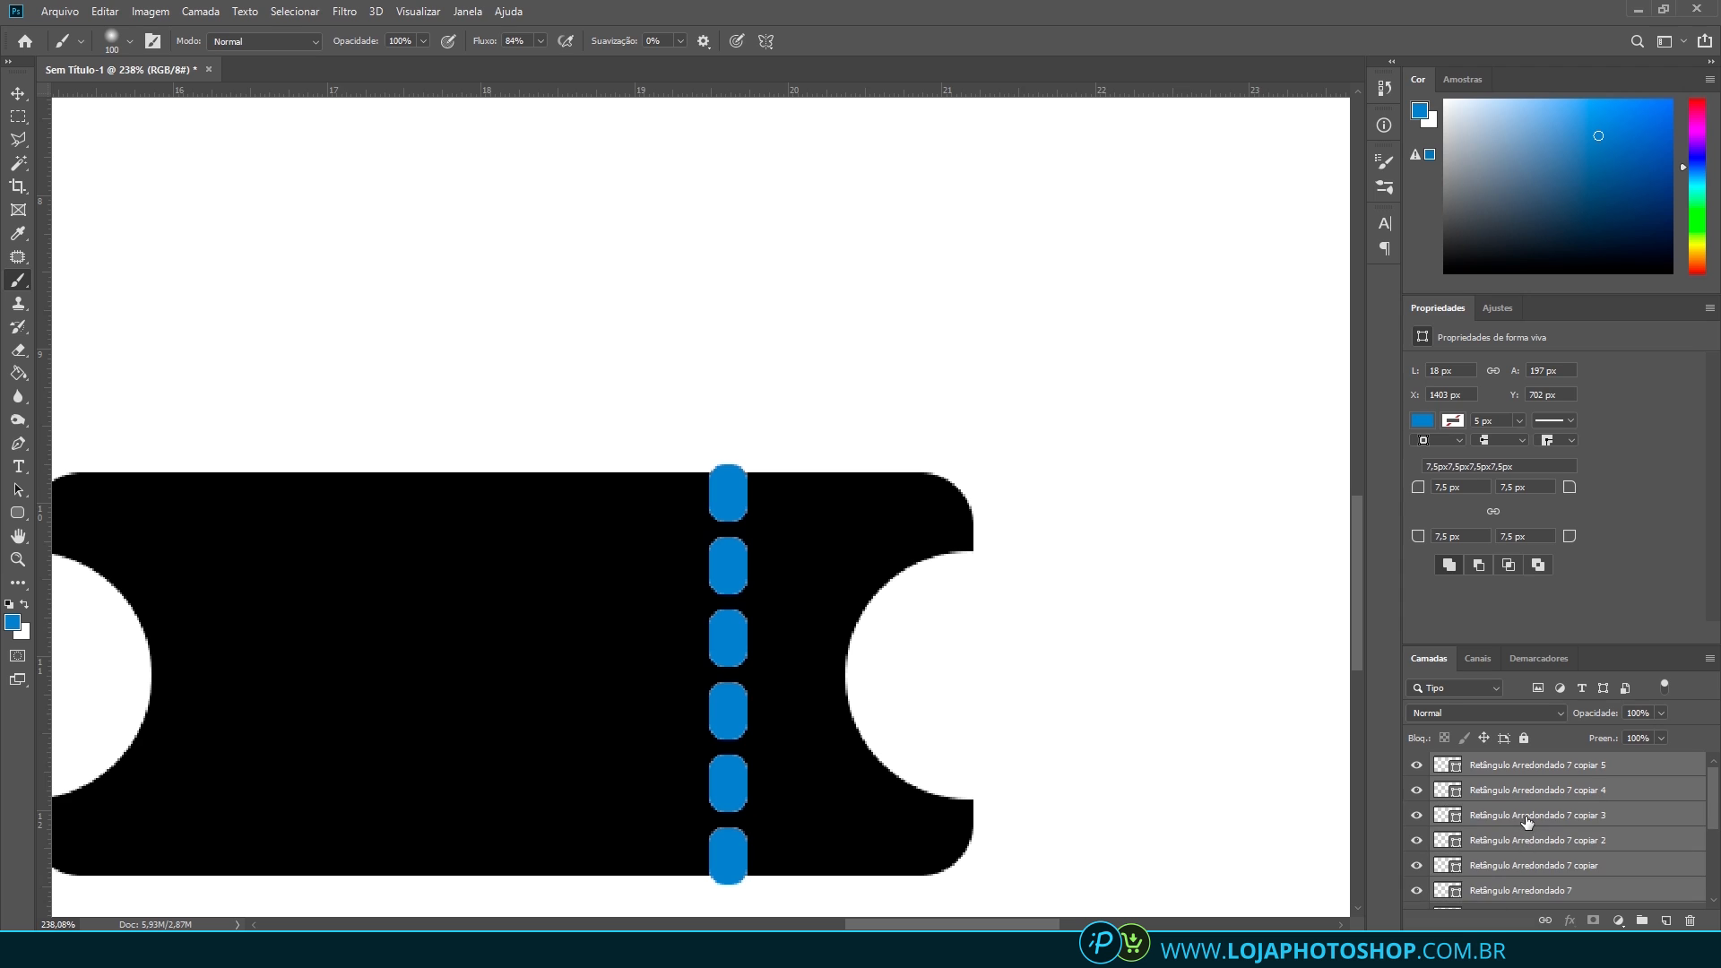
{"action": "key", "text": "ctrl+g"}
{"action": "left_click", "coordinate": [1418, 764]}
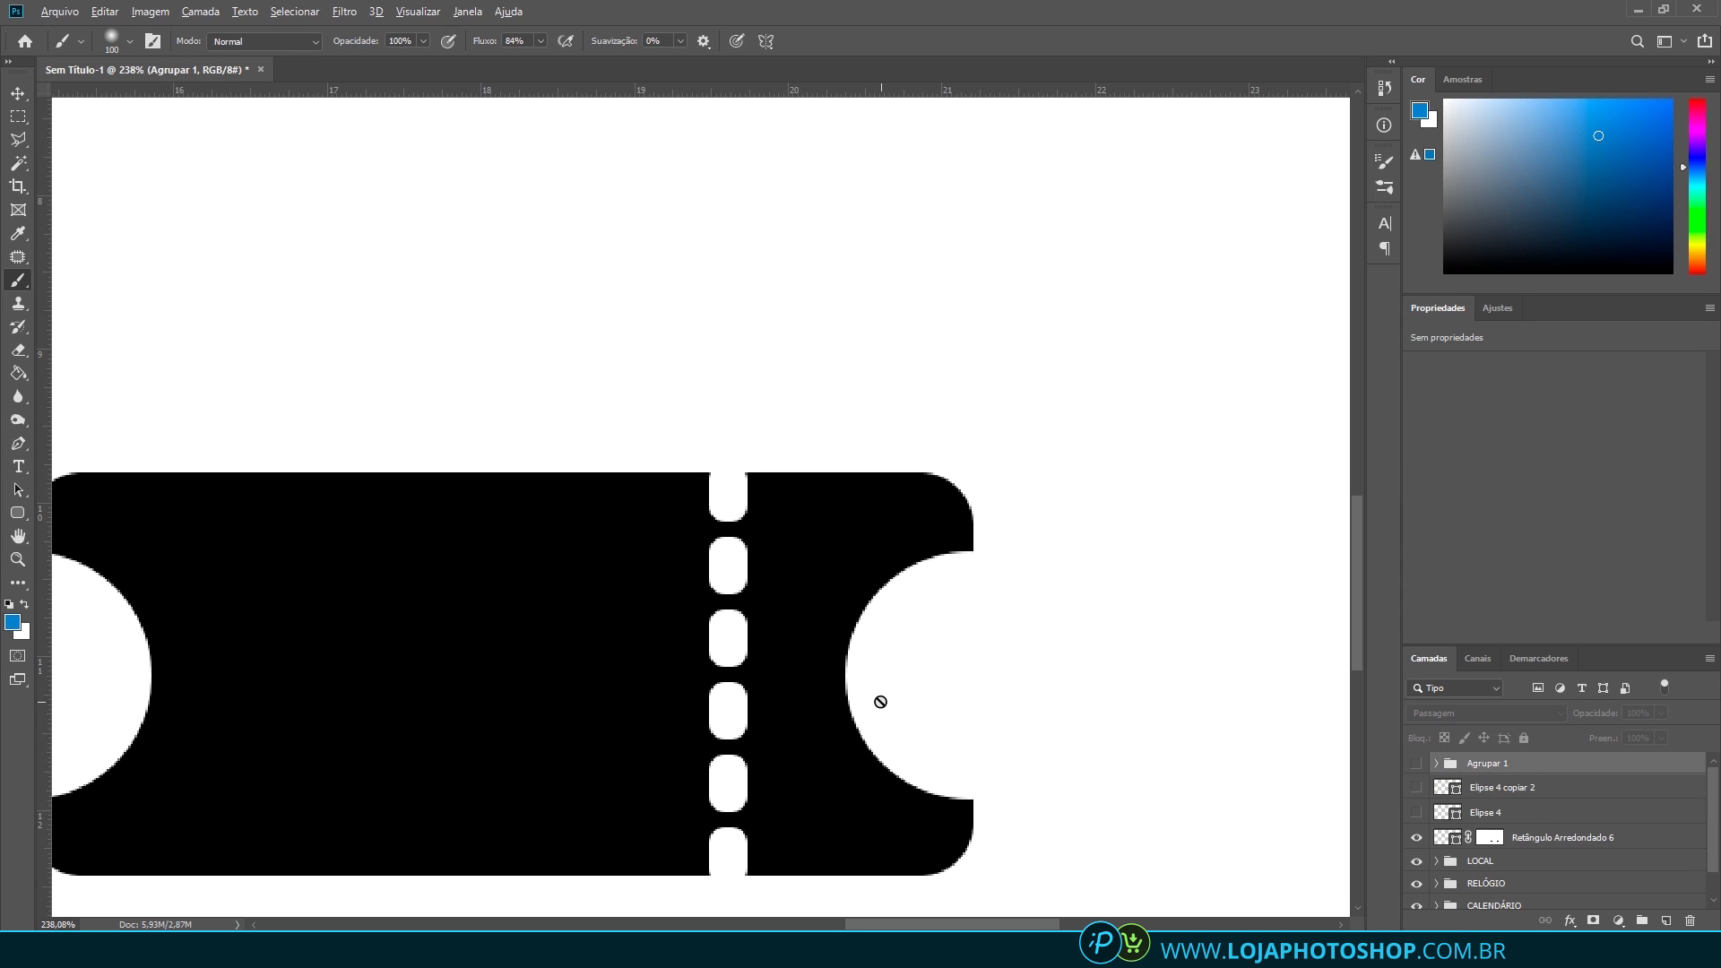
Group all the ticket layers, from Agrupar 1 down to Retângulo Arredondado 6, and name the group INGRESSO
{"action": "scroll", "coordinate": [888, 690], "scroll_direction": "down", "scroll_amount": 2}
{"action": "scroll", "coordinate": [1022, 686], "scroll_direction": "down", "scroll_amount": 1}
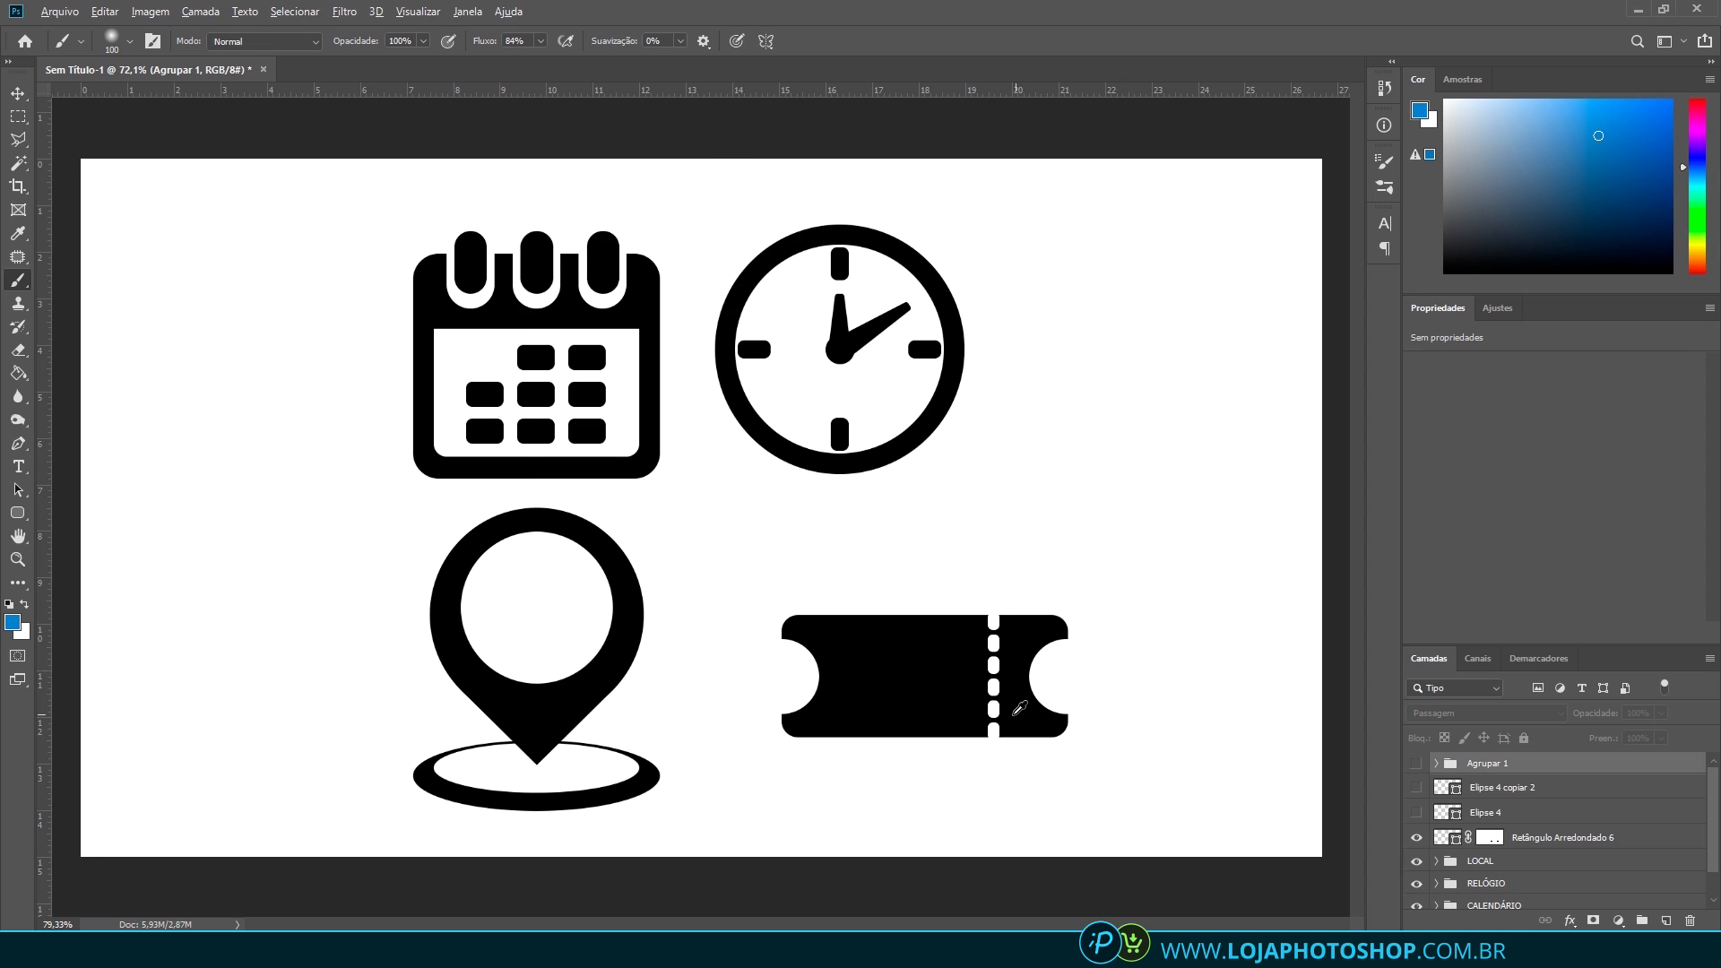
{"action": "scroll", "coordinate": [1021, 709], "scroll_direction": "up", "scroll_amount": 1}
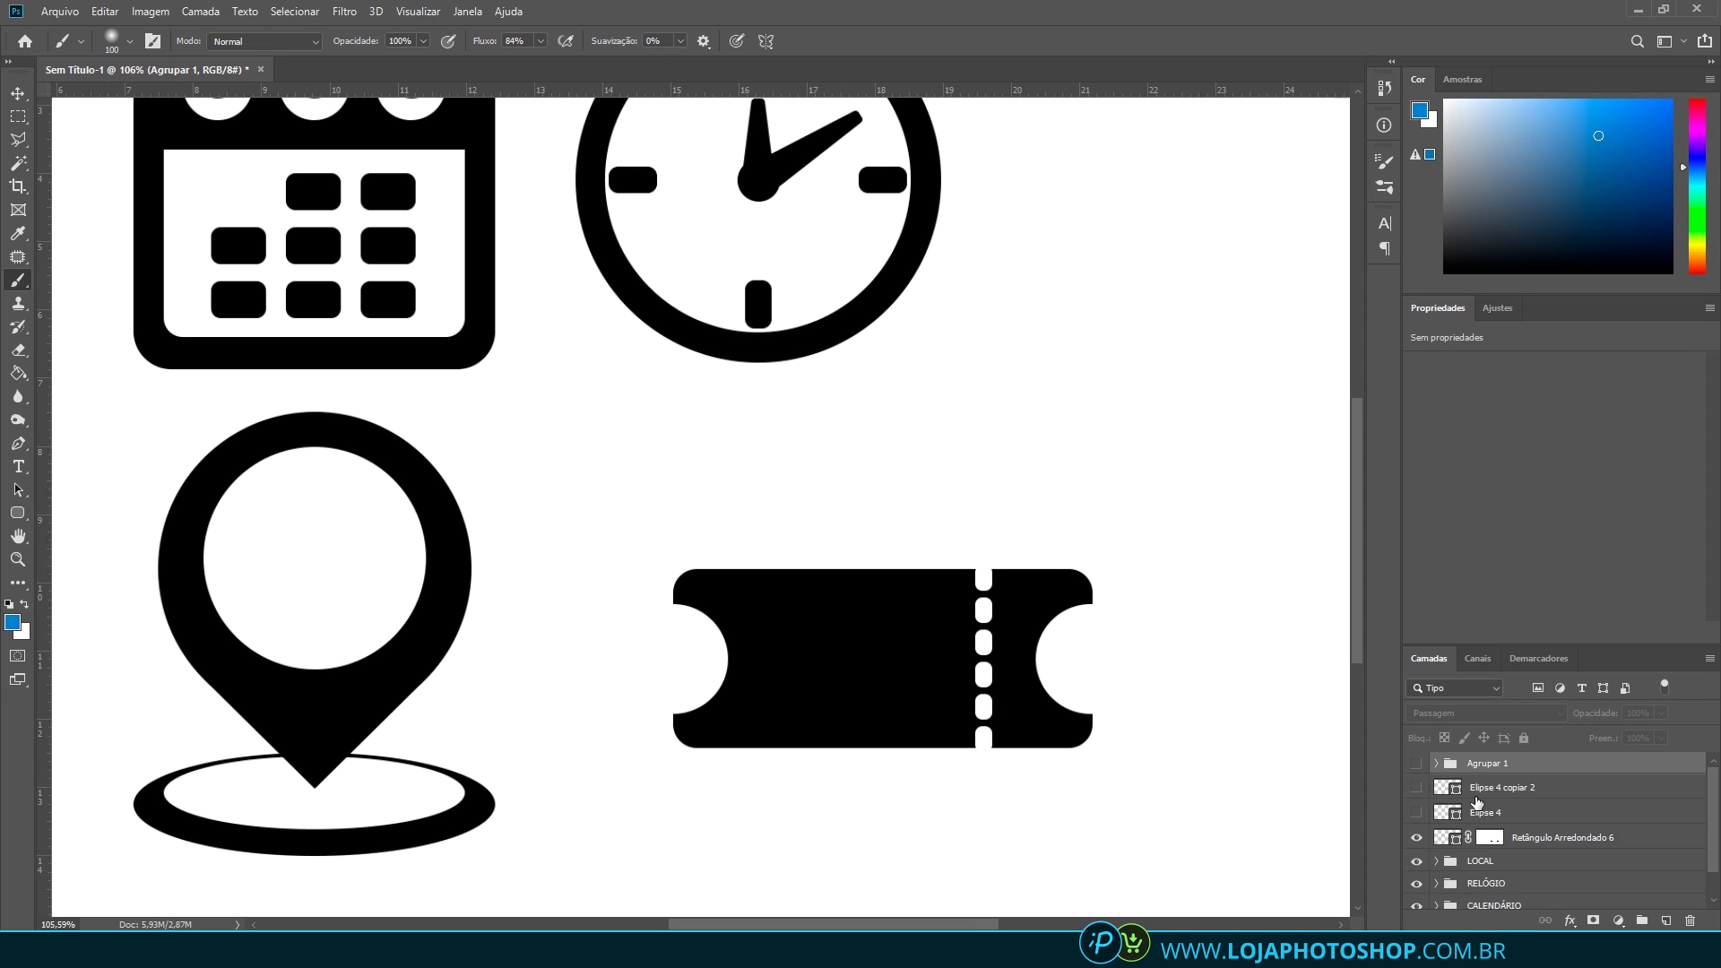
{"action": "left_click", "coordinate": [1551, 838], "text": "shift"}
{"action": "key", "text": "ctrl+g"}
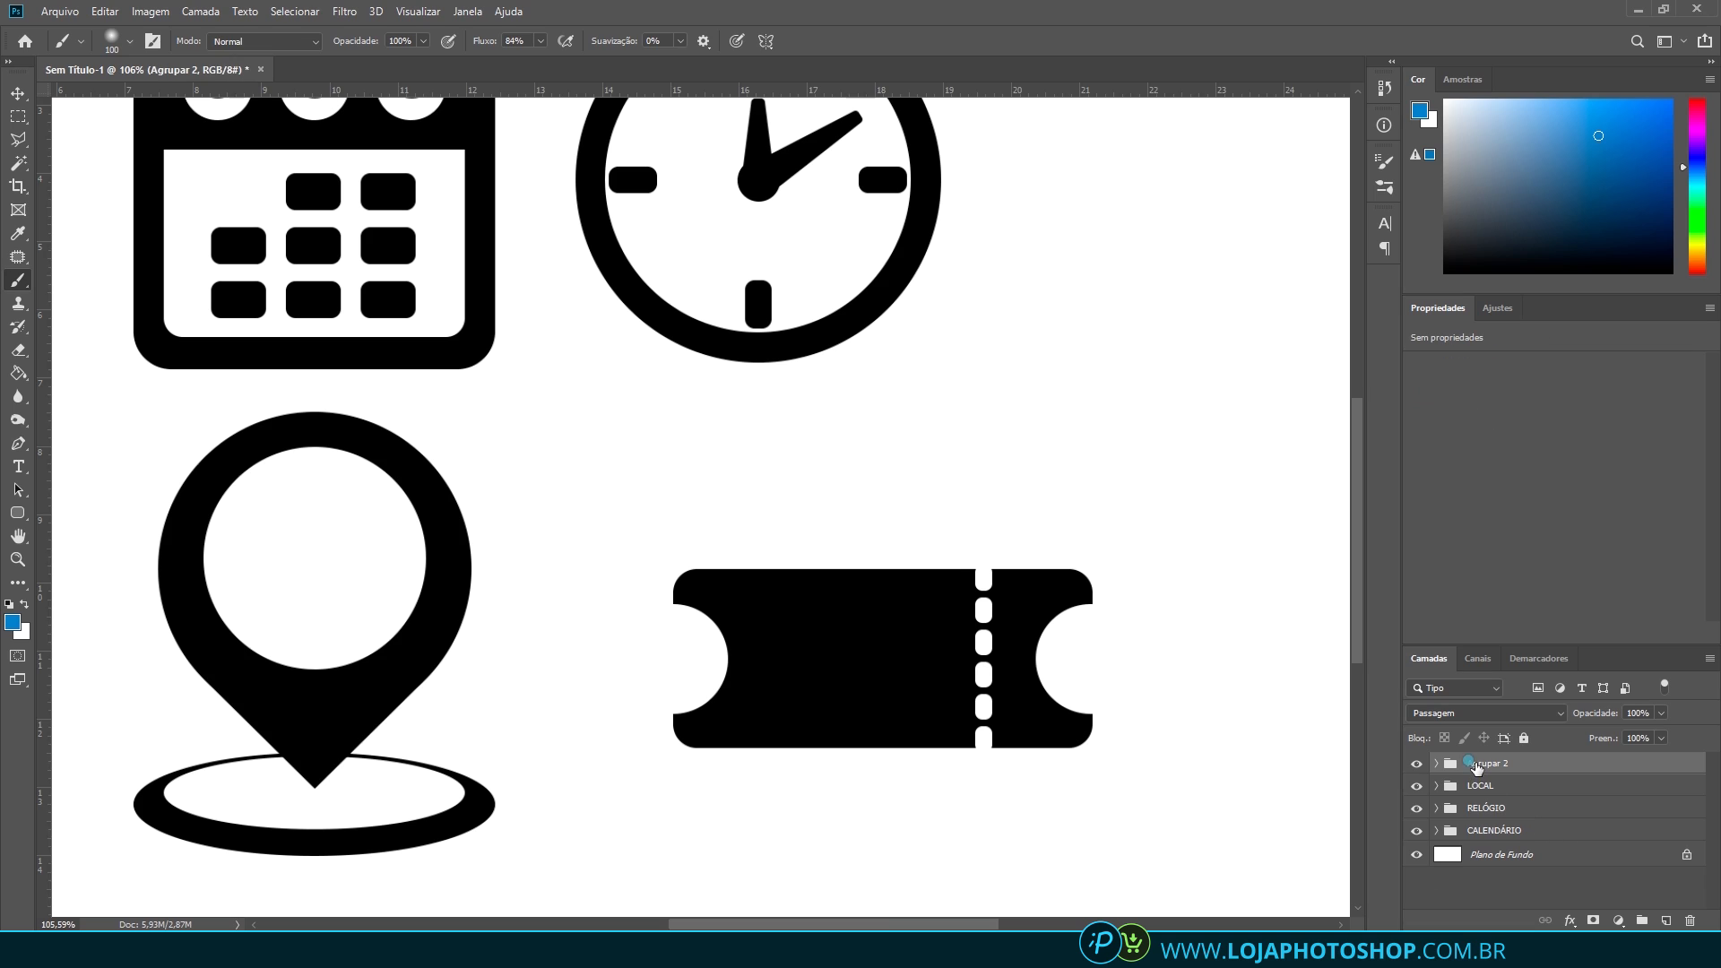
{"action": "double_click", "coordinate": [1477, 766]}
{"action": "key", "text": "Caps_Lock"}
{"action": "type", "text": "INGRESSO"}
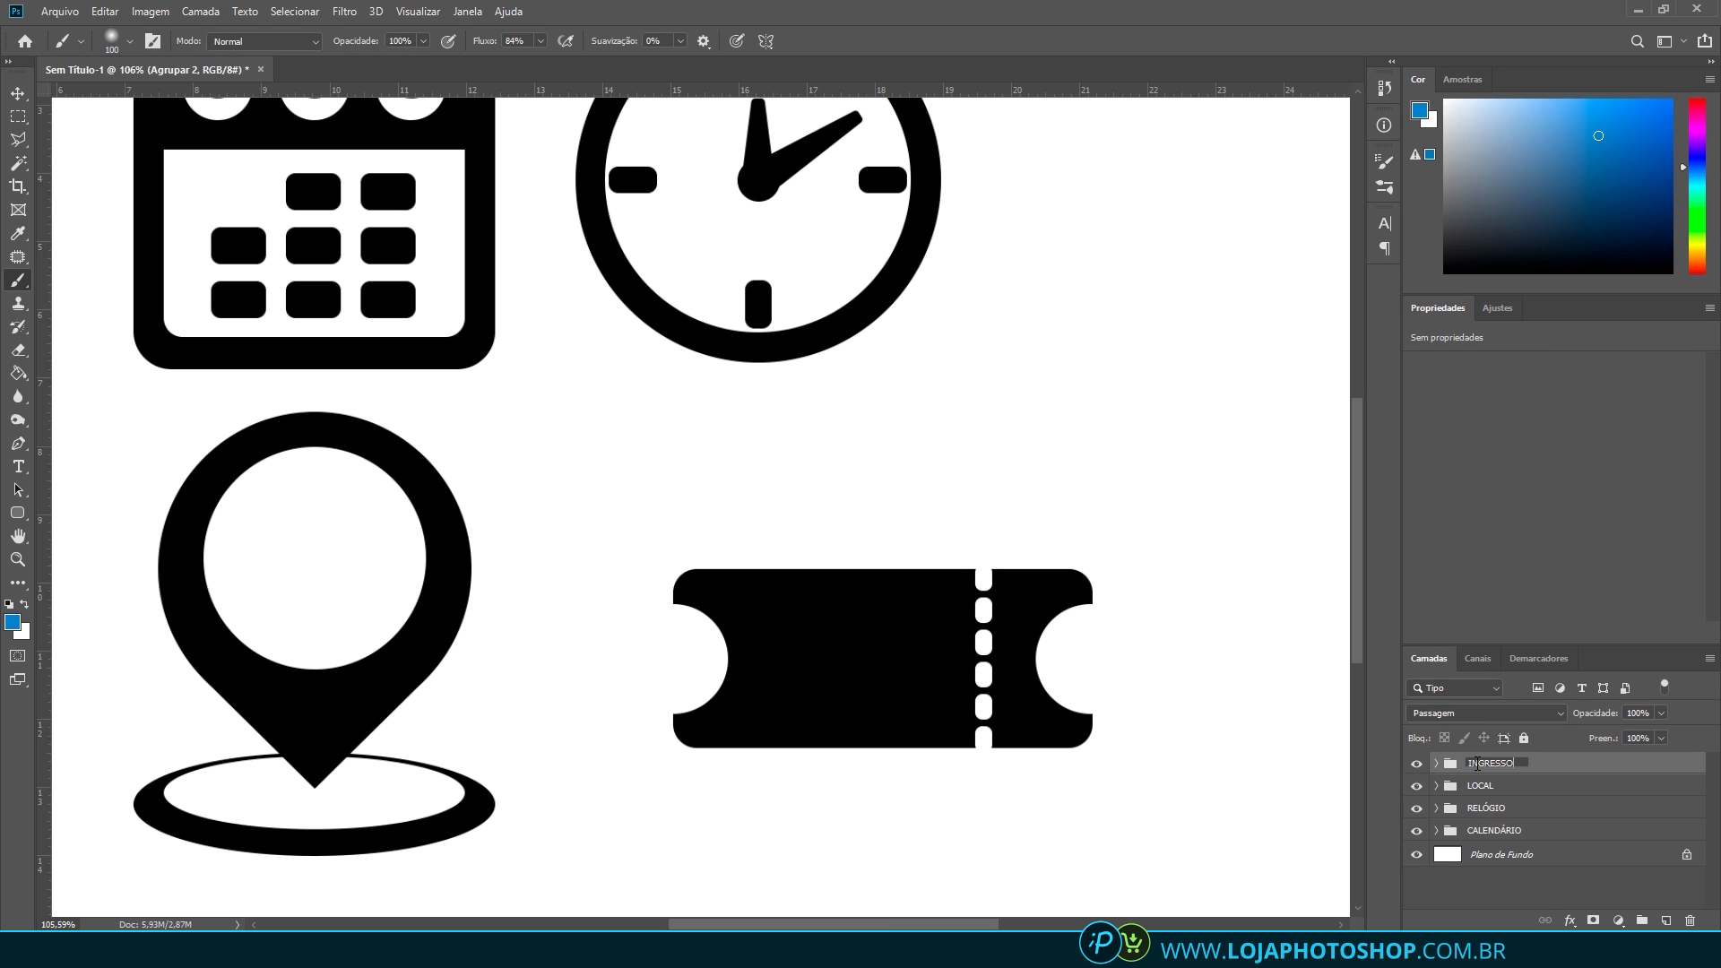
{"action": "key", "text": "Return"}
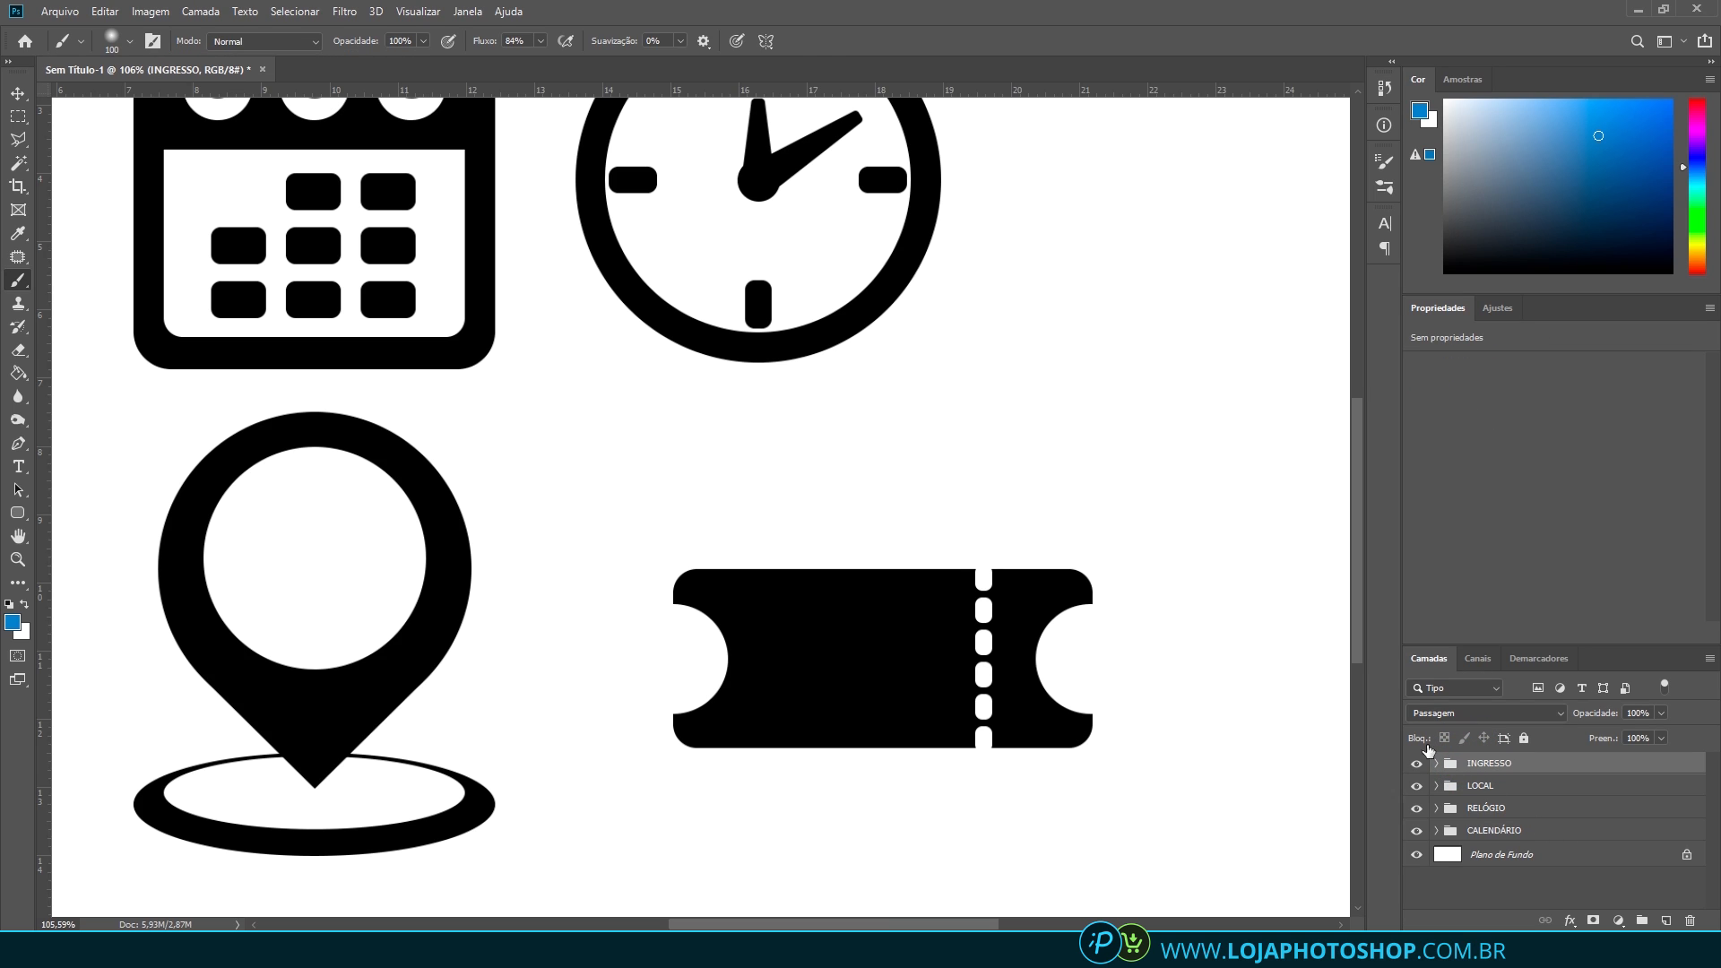
Rotate the INGRESSO group about 45° counterclockwise and position the ticket below the clock, beside the location pin
{"action": "key", "text": "ctrl+t"}
{"action": "left_click_drag", "start_coordinate": [1163, 525], "coordinate": [999, 429]}
{"action": "left_click_drag", "start_coordinate": [970, 492], "coordinate": [847, 475]}
{"action": "key", "text": "Return"}
{"action": "key", "text": "b"}
{"action": "scroll", "coordinate": [873, 516], "scroll_direction": "down", "scroll_amount": 3}
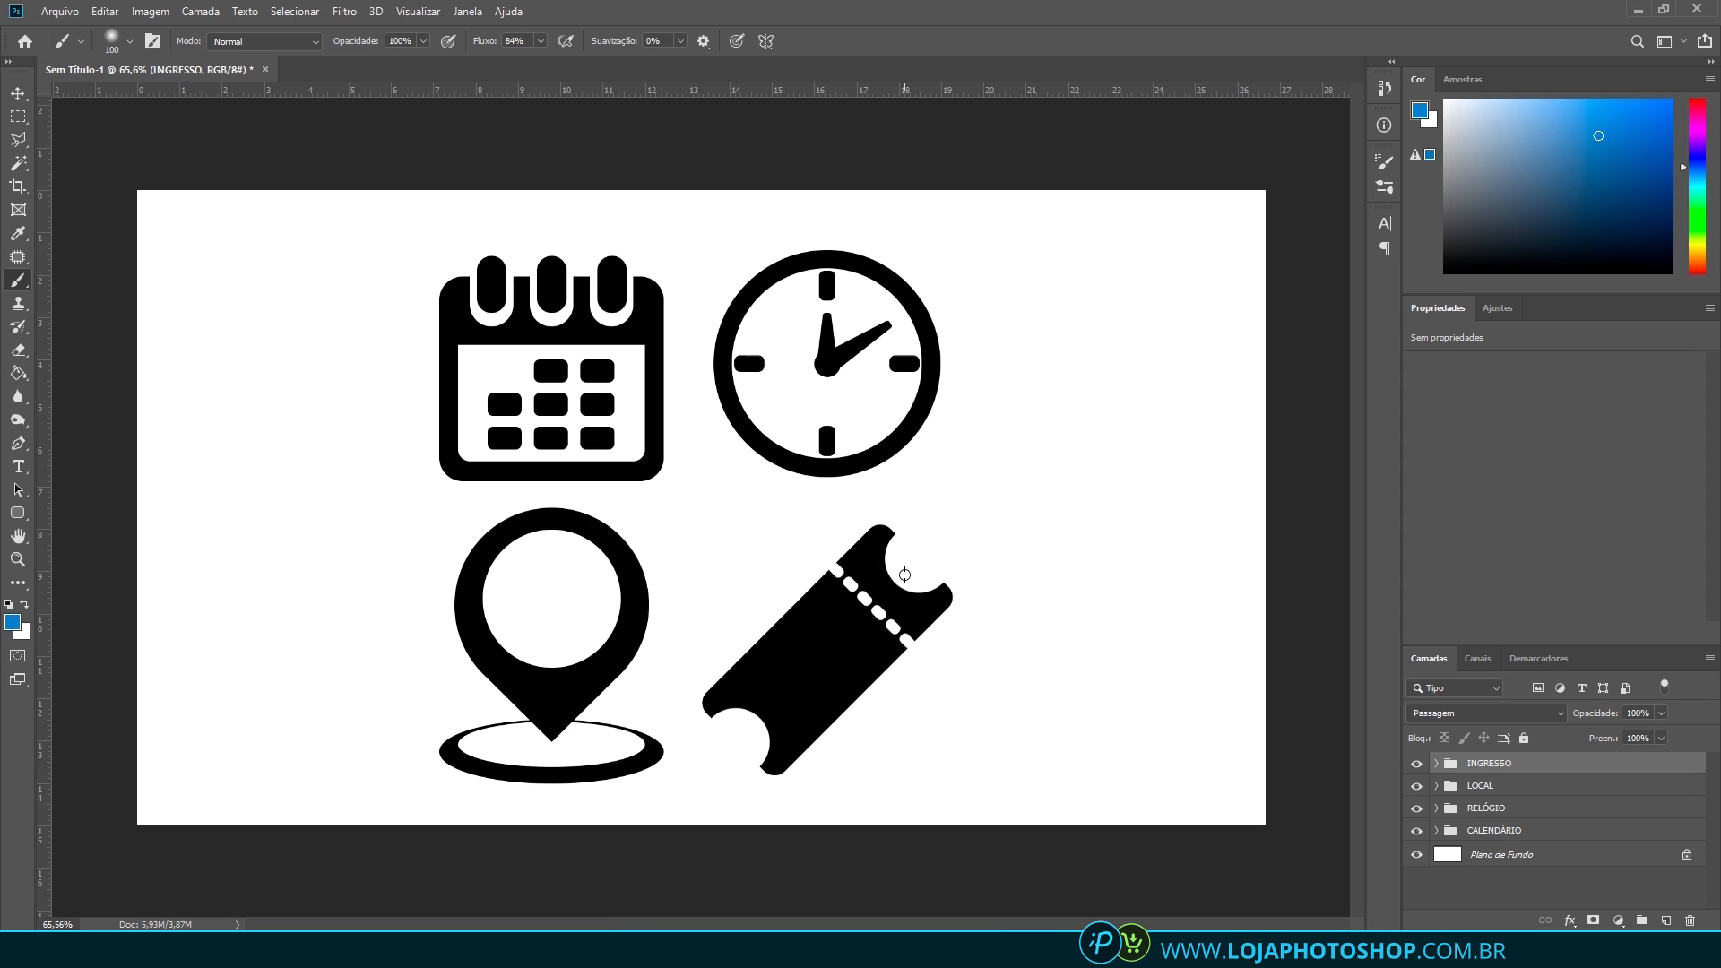
{"action": "key", "text": "v"}
{"action": "mouse_move", "coordinate": [897, 596]}
{"action": "left_mouse_down"}
{"action": "mouse_move", "coordinate": [879, 311]}
{"action": "mouse_move", "coordinate": [885, 583]}
{"action": "left_mouse_up"}
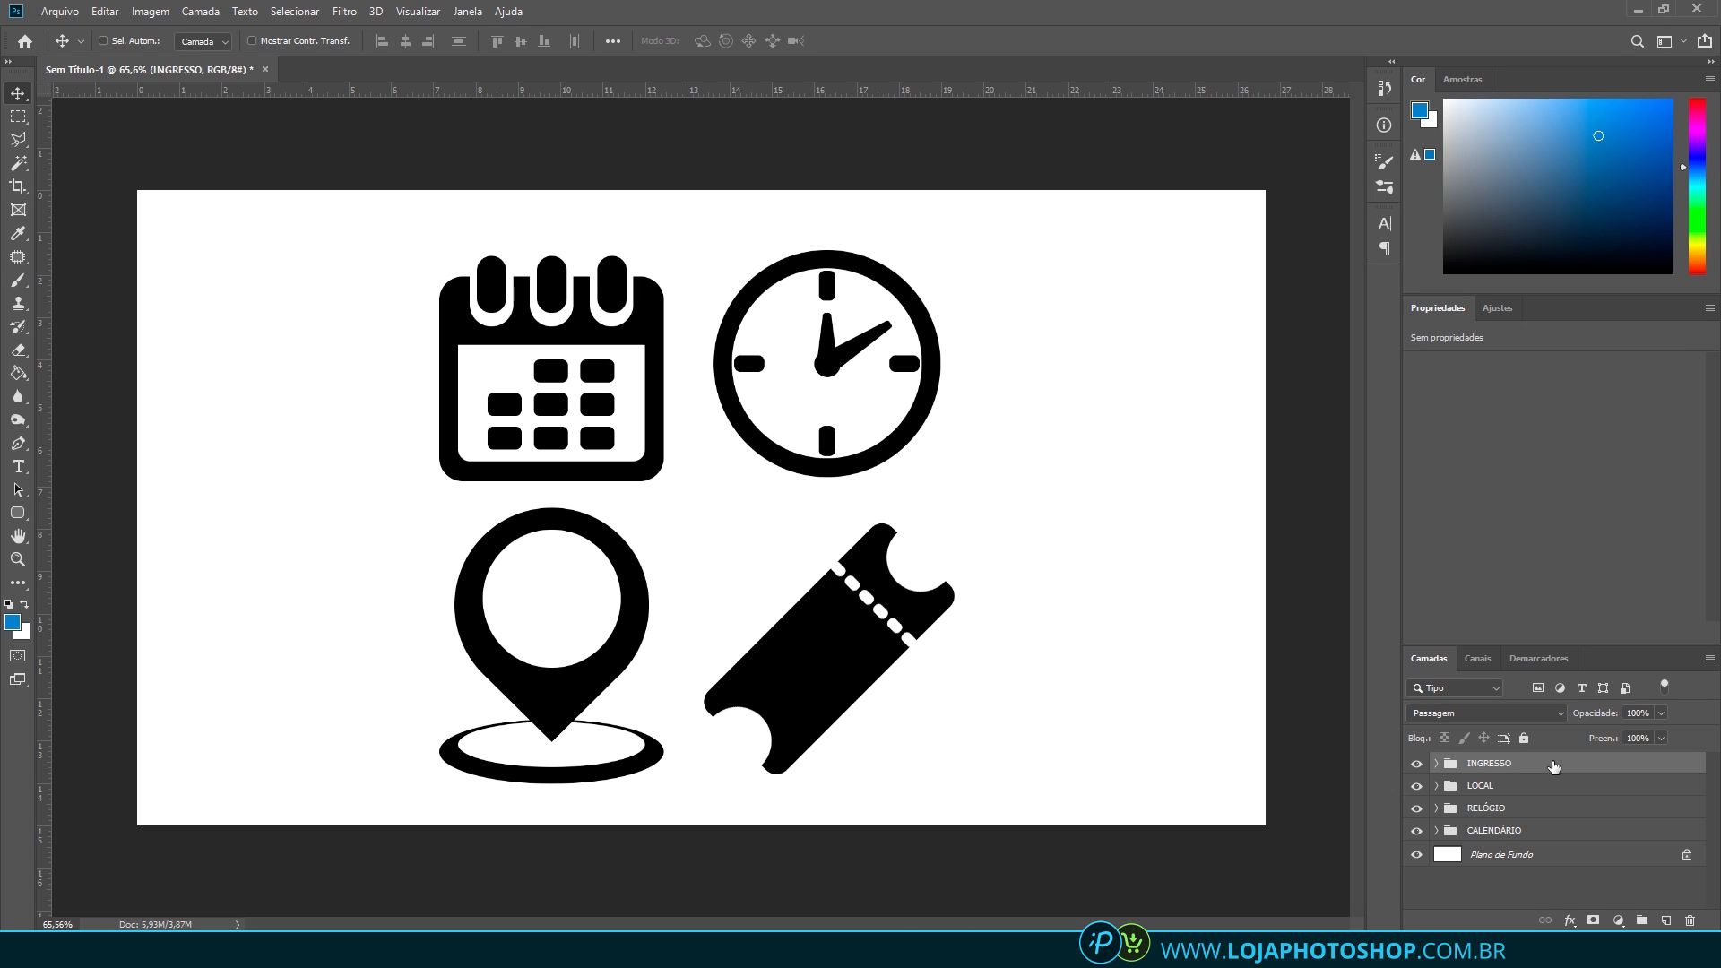
Open the choice of shape tools
{"action": "left_click", "coordinate": [16, 513]}
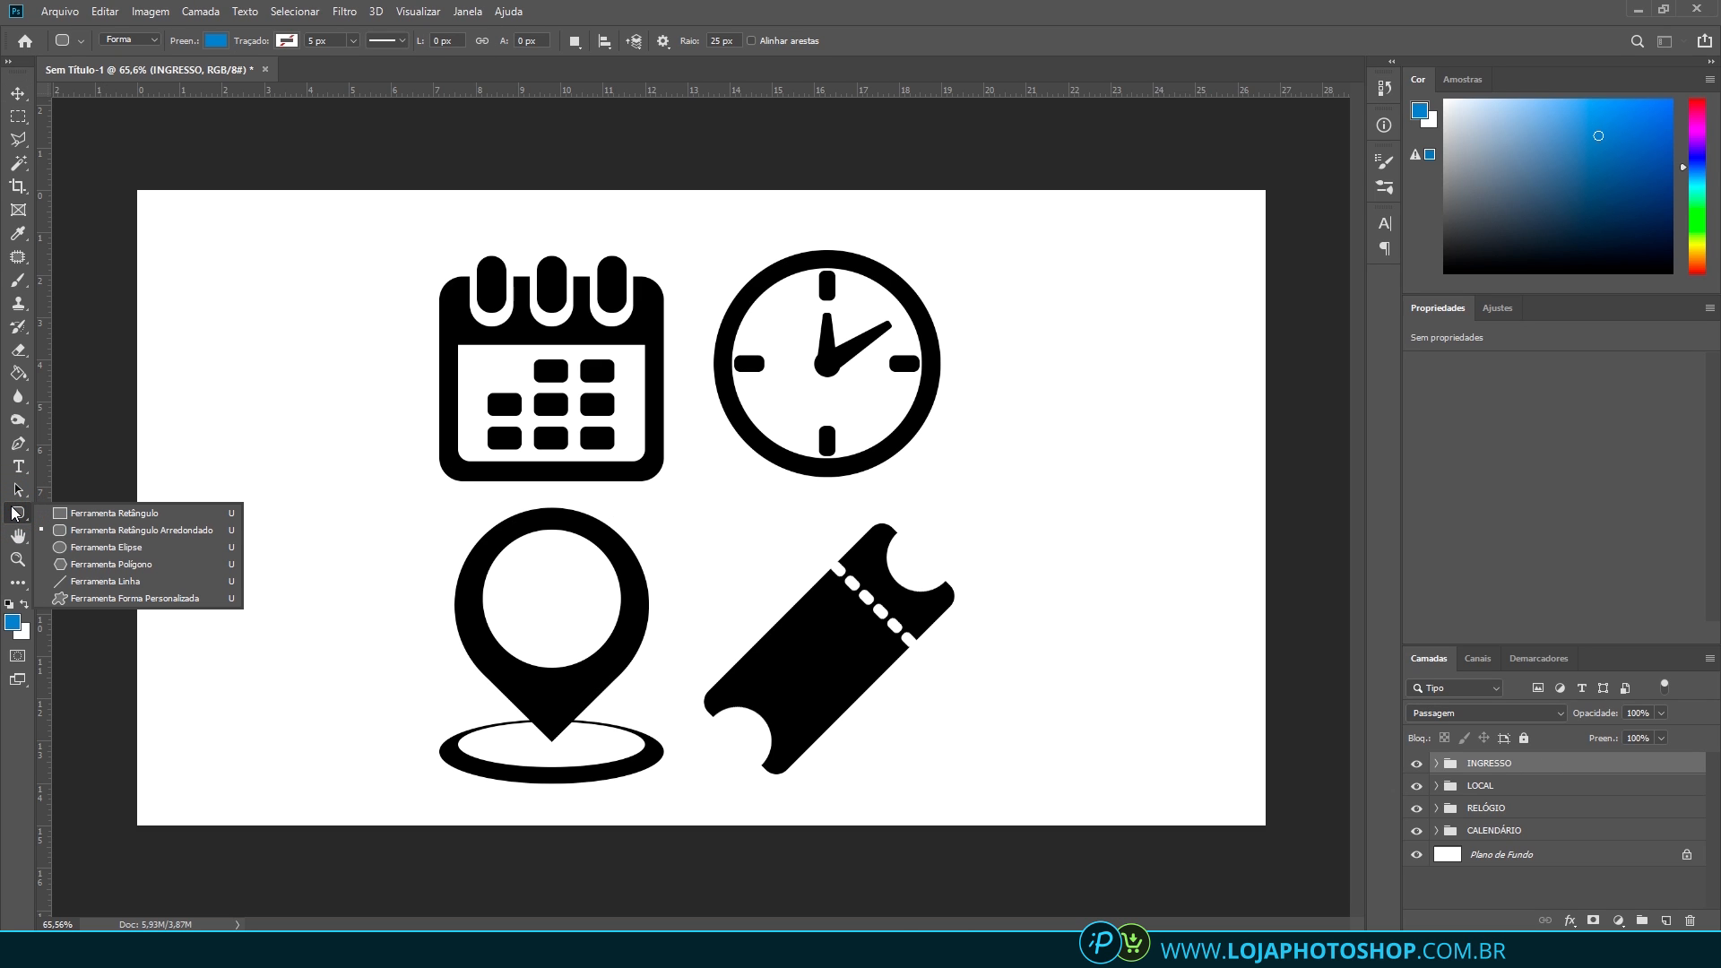